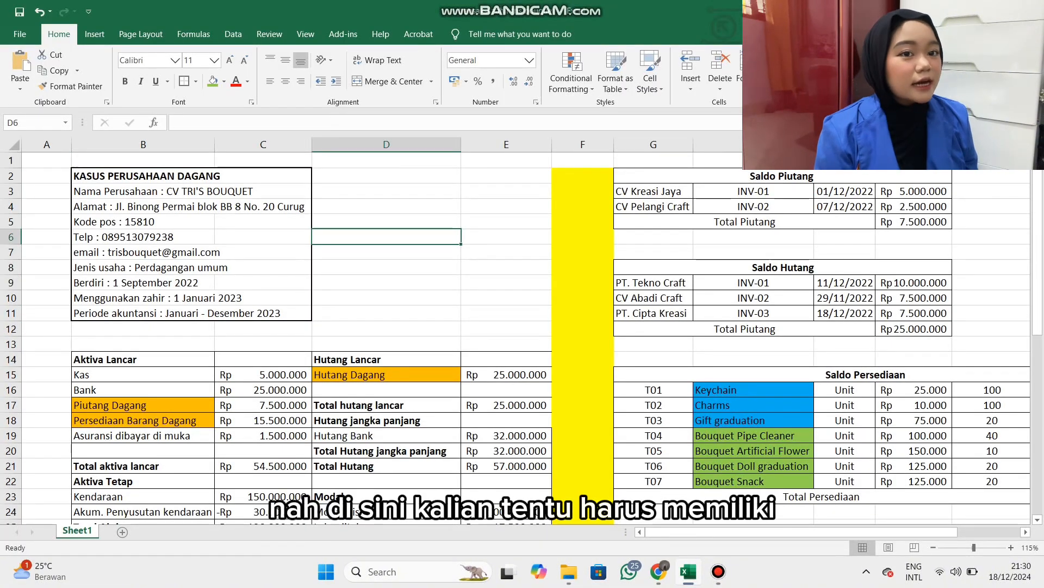
# Minimize the workbook and the Videos folder windows to clear the desktop.
pyautogui.click(967, 11)
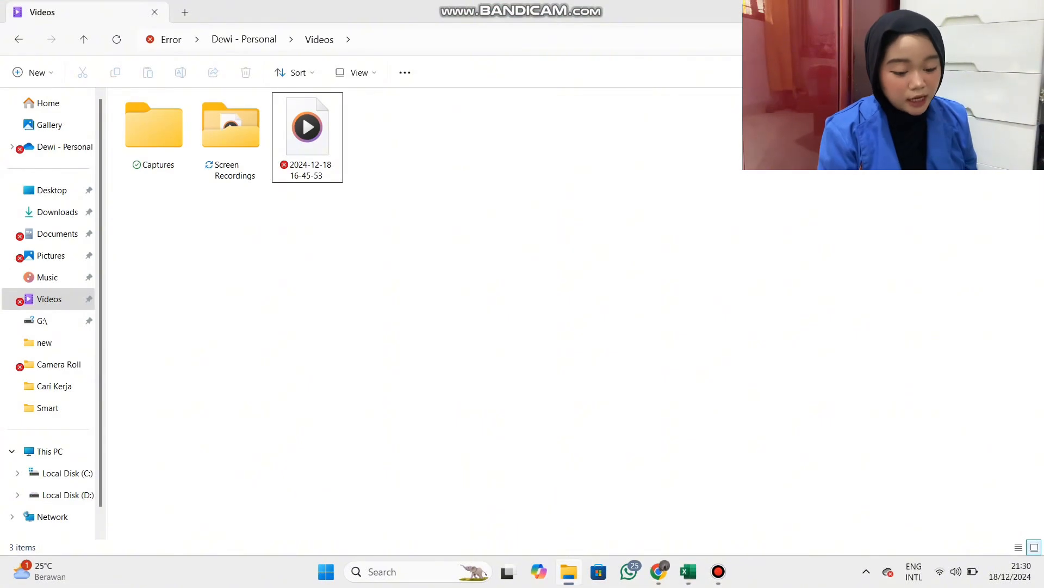
pyautogui.click(966, 11)
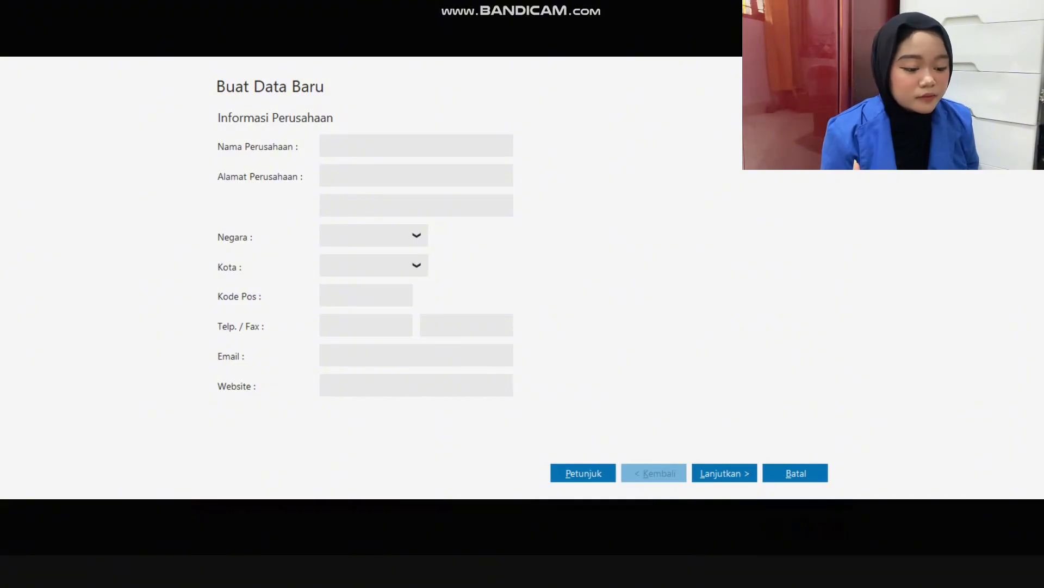
# Switch to the Excel workbook and review the company's name, address, postal code, telephone and e-mail.
pyautogui.hotkey('alt', 'Tab')
pyautogui.hotkey('alt', 'Tab')
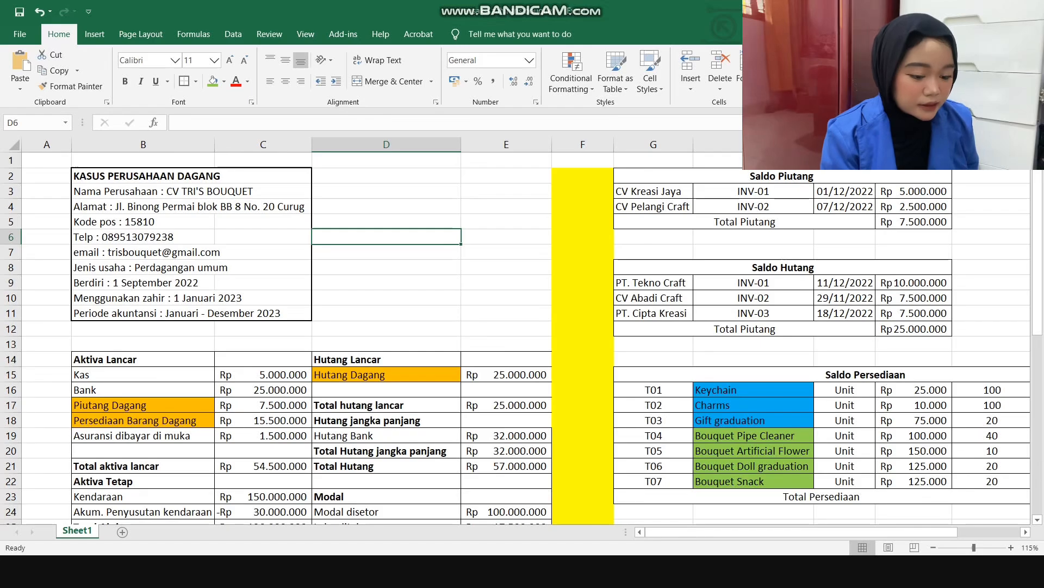
pyautogui.click(214, 191)
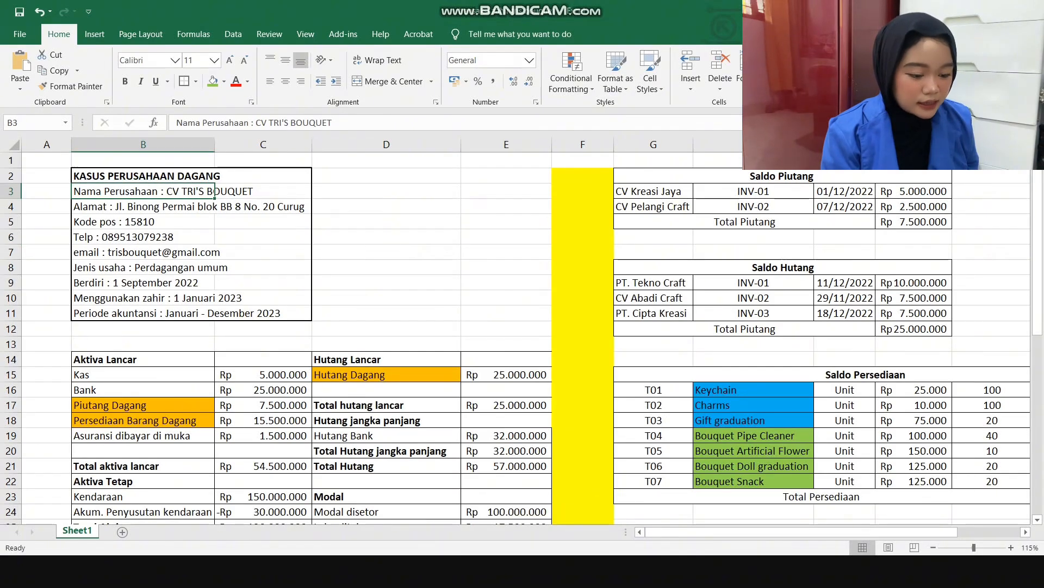
pyautogui.moveTo(257, 122); pyautogui.dragTo(332, 123)
pyautogui.press('Return')
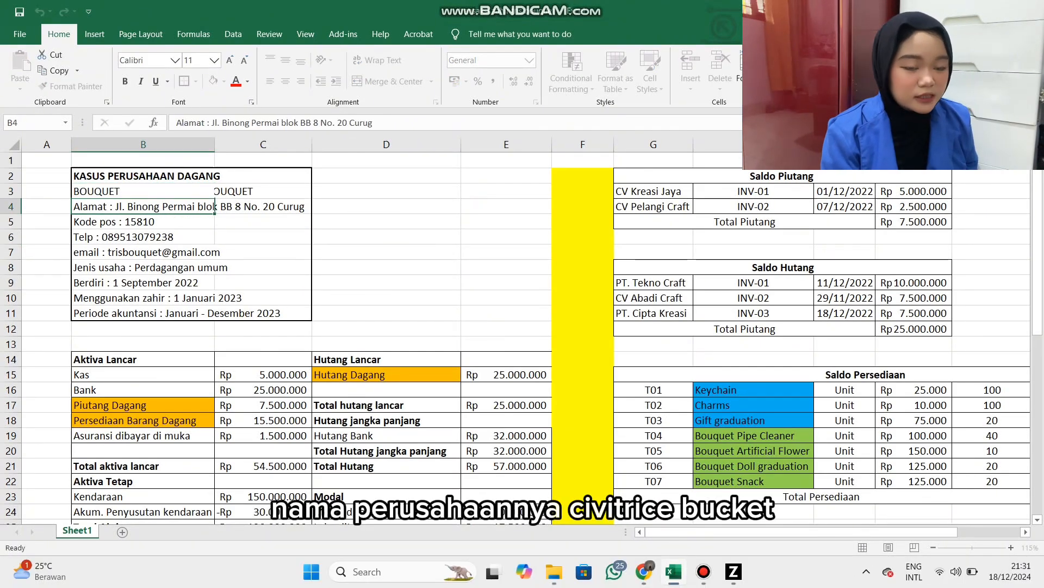
pyautogui.click(211, 123)
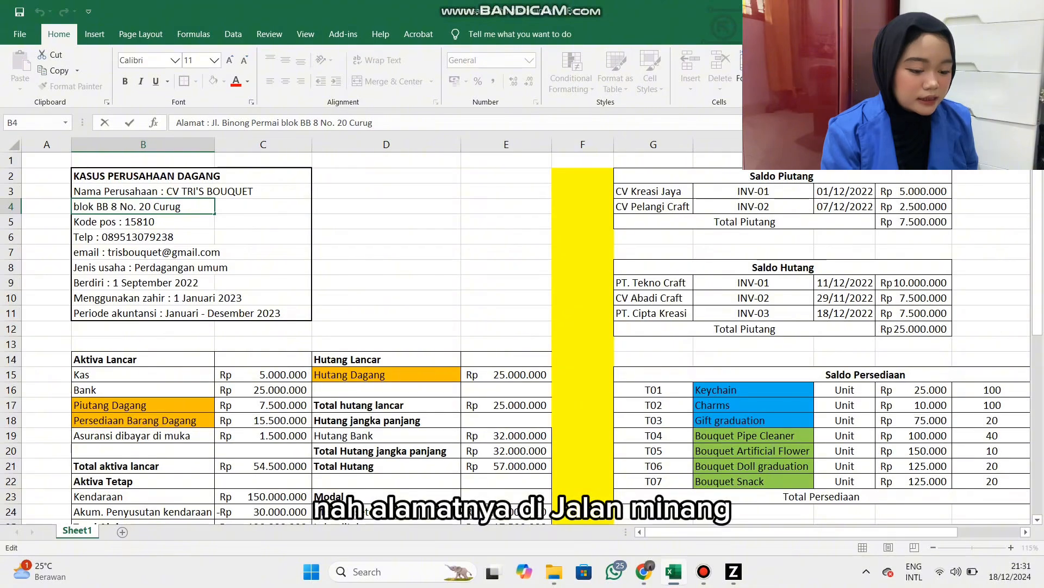
pyautogui.press('Return')
pyautogui.press('Return')
pyautogui.press('Return')
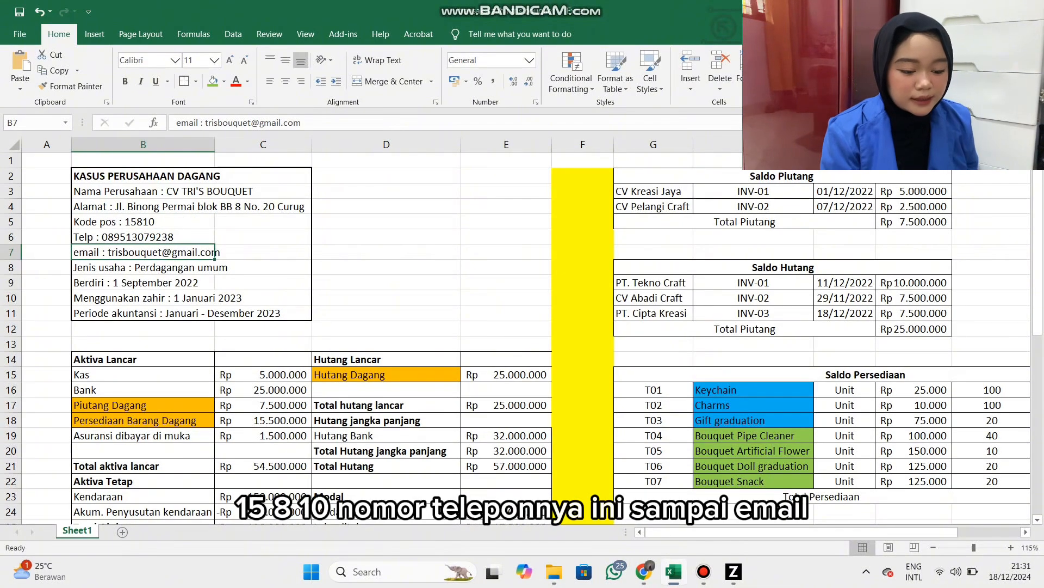
pyautogui.click(217, 252)
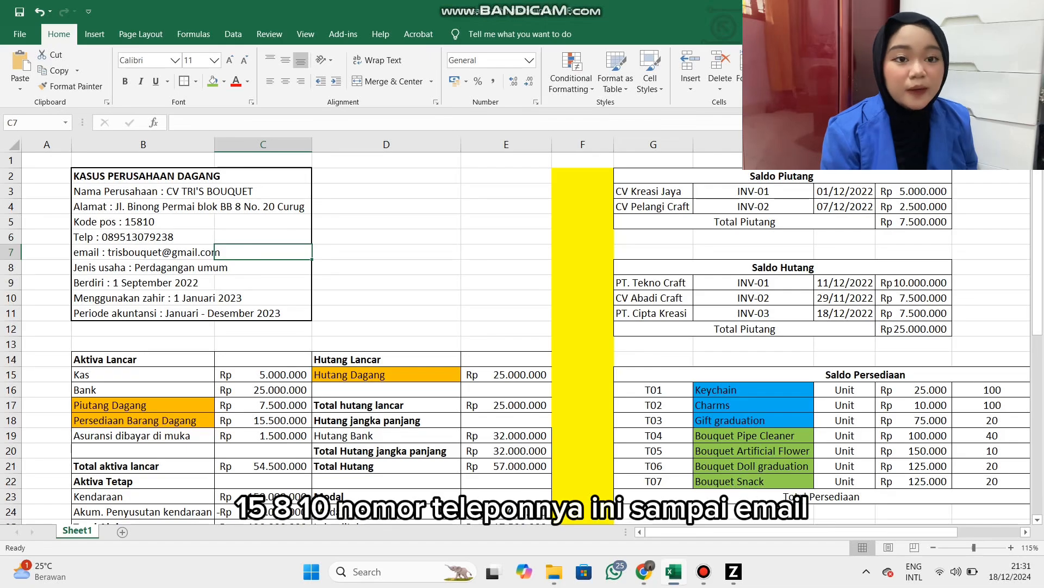
pyautogui.click(210, 252)
pyautogui.click(196, 81)
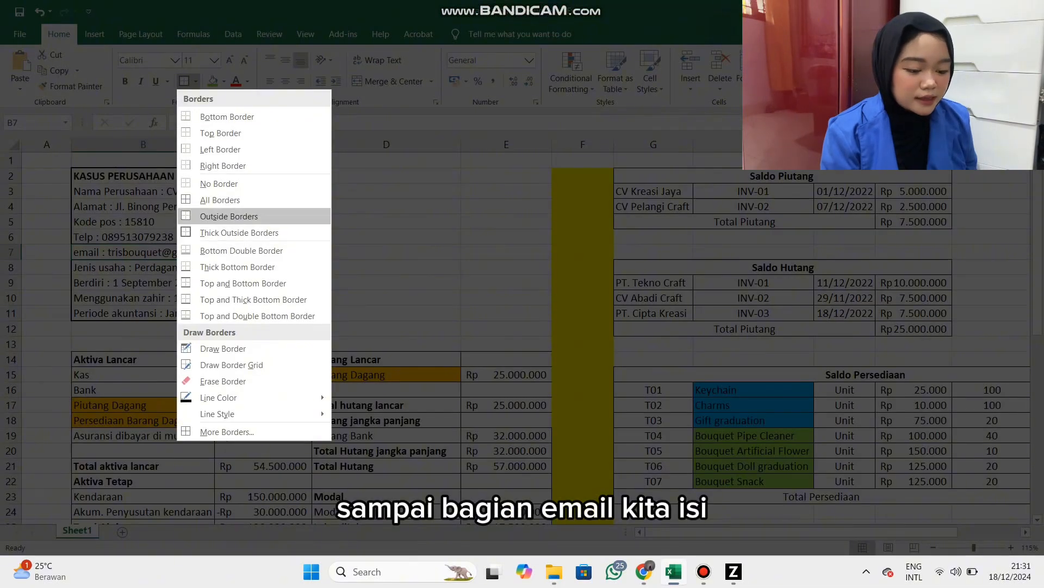
pyautogui.click(227, 117)
pyautogui.click(386, 222)
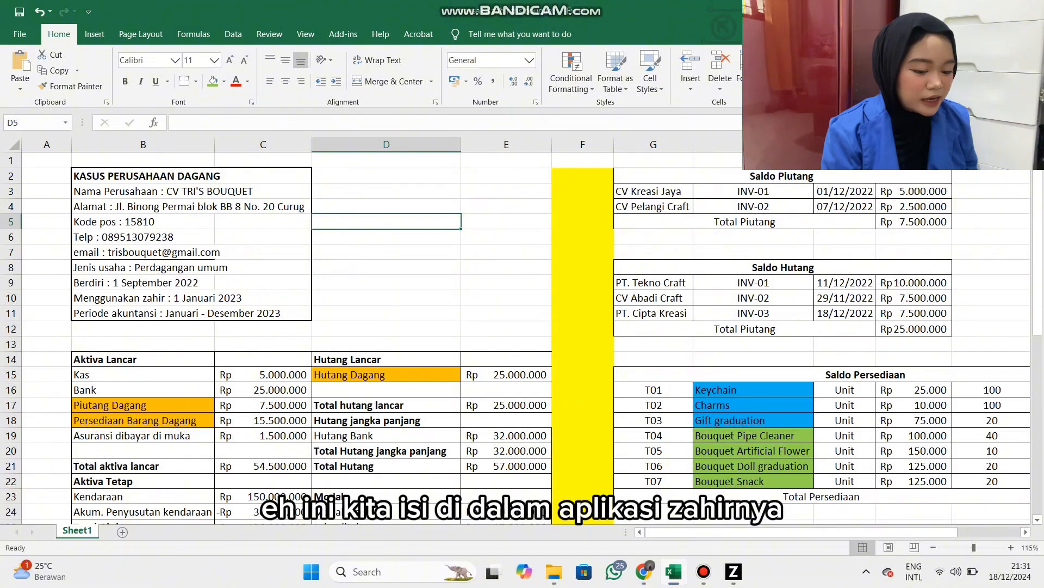
# Switch to Zahir and enter CV TRI'S BOUQUET as the company name in the new data form.
pyautogui.hotkey('alt', 'Tab')
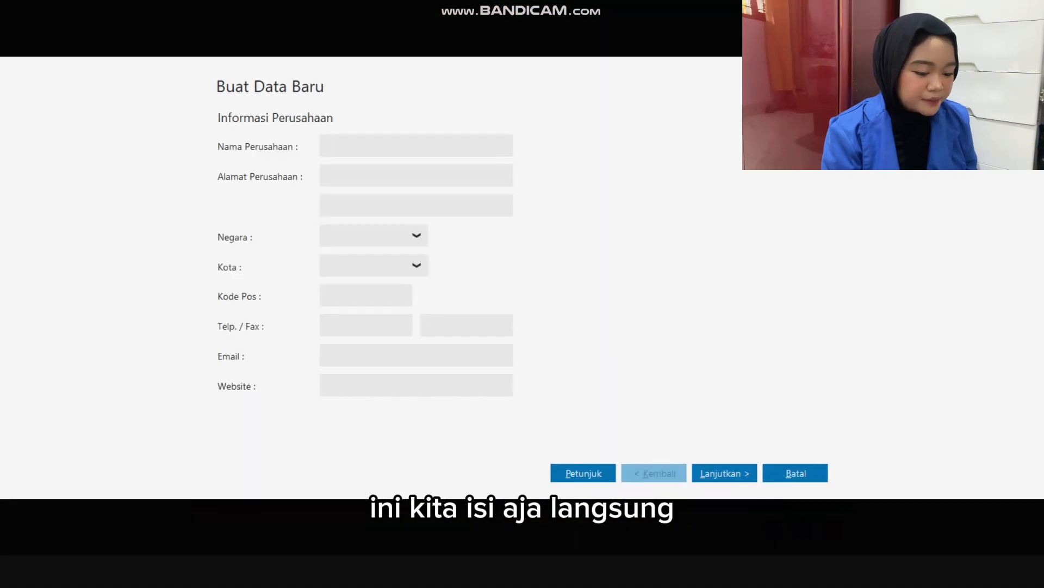
pyautogui.write('CV ')
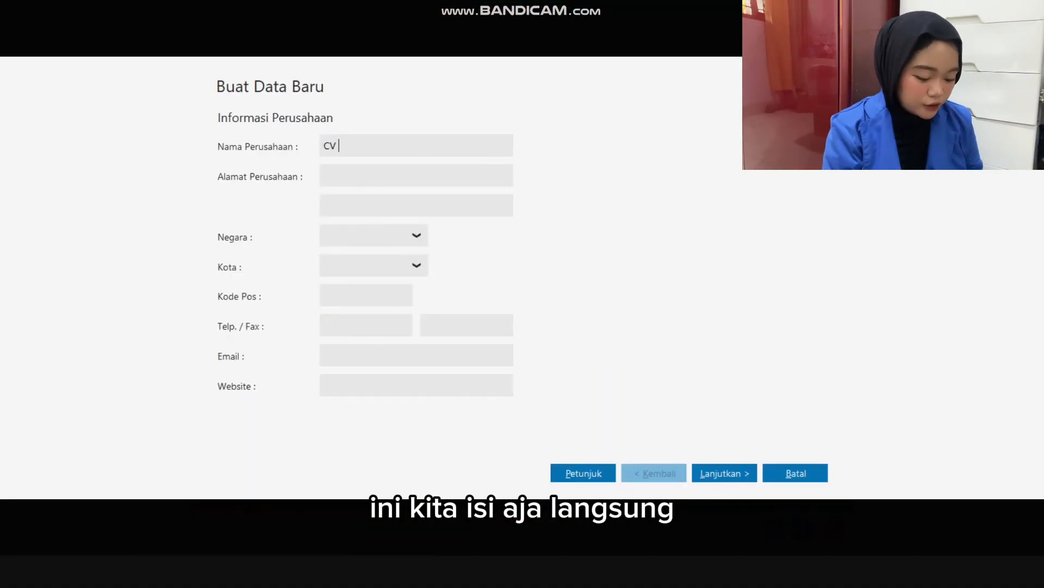
pyautogui.write('TRI')
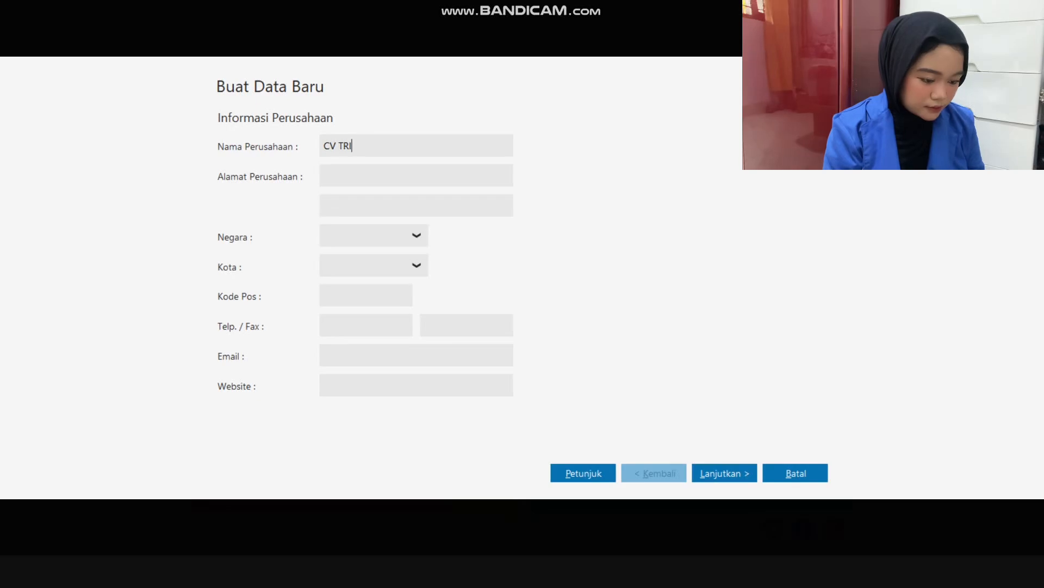
pyautogui.write("'S BOUQUET")
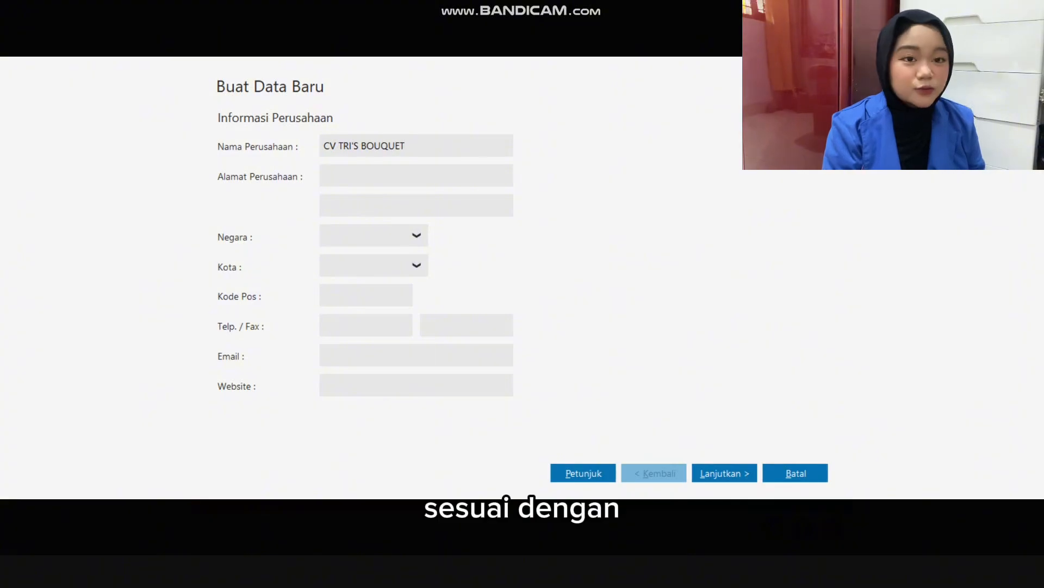
# Fill in the company's street address on the first address line, as given in the workbook.
pyautogui.click(326, 176)
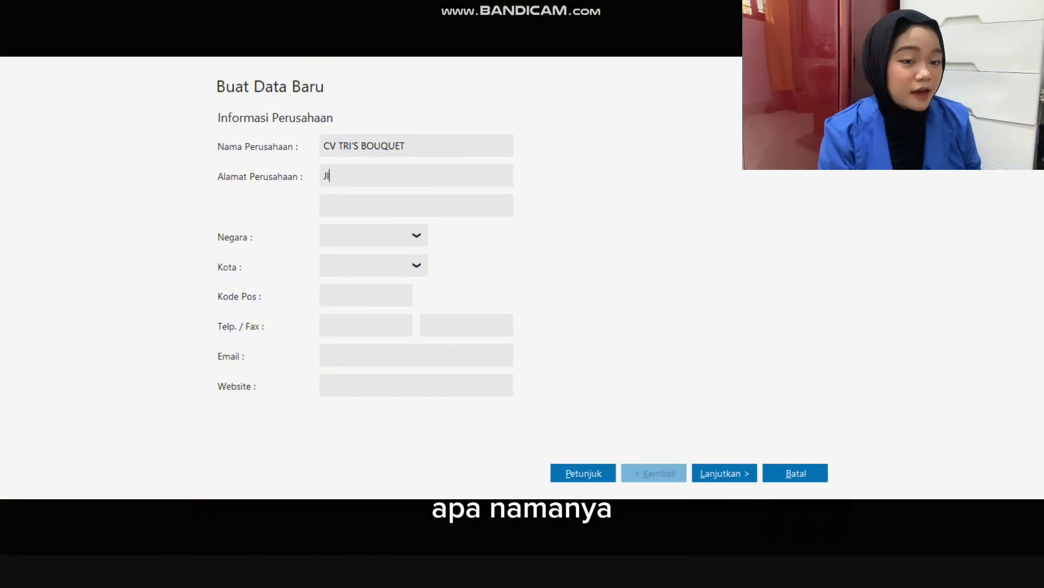
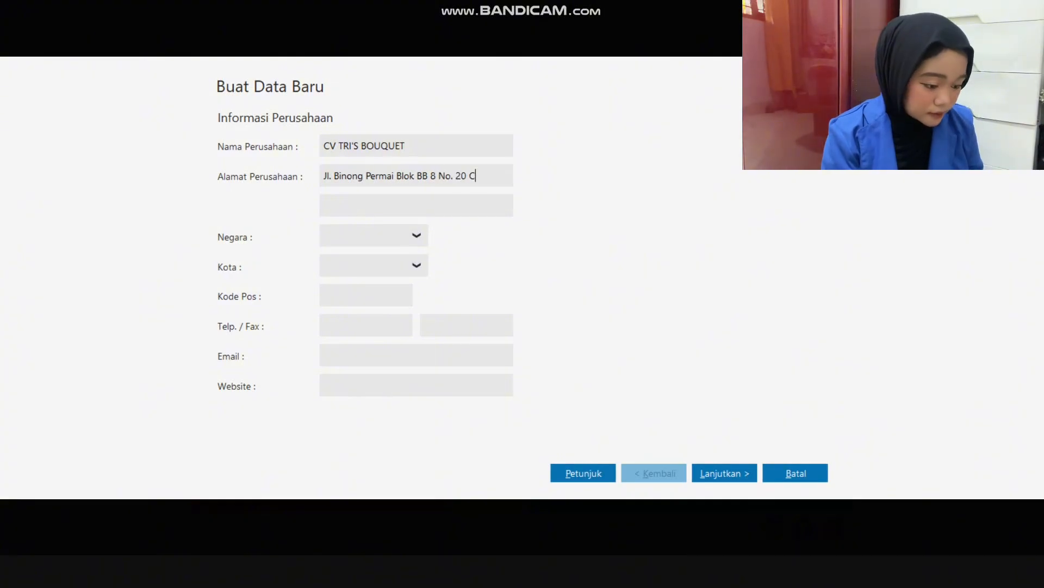
# Set the company's country to Indonesia and its city to Jakarta.
pyautogui.click(325, 266)
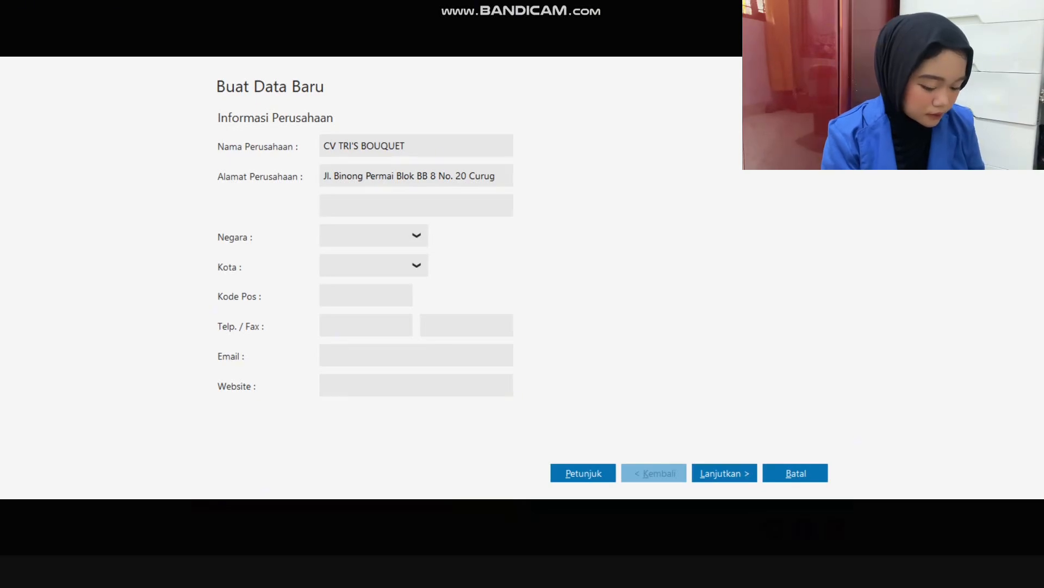
pyautogui.click(417, 235)
pyautogui.click(342, 279)
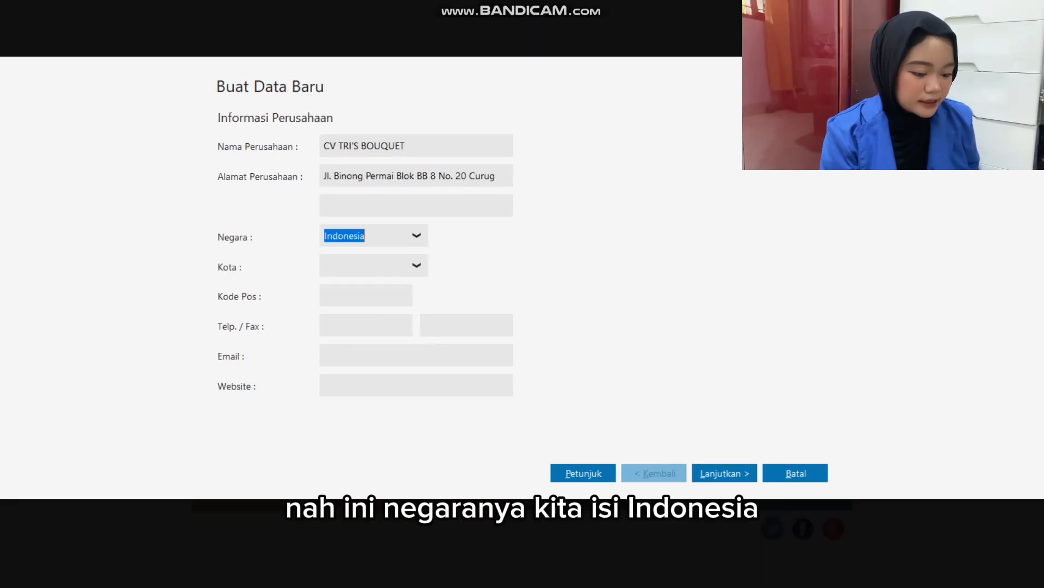
pyautogui.click(417, 265)
pyautogui.click(343, 368)
# Enter the company's postal code and telephone number from the case data.
pyautogui.click(366, 295)
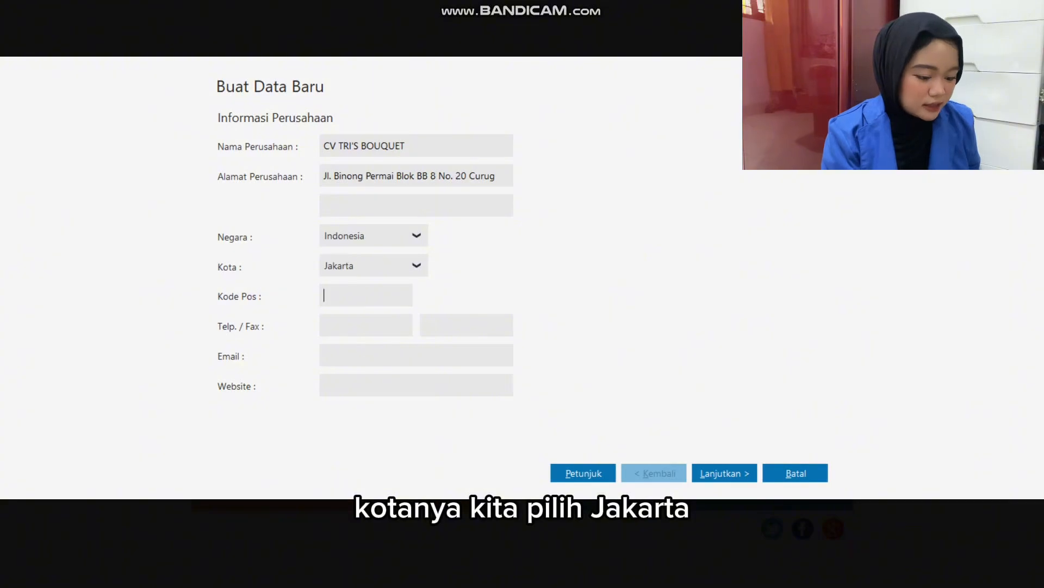
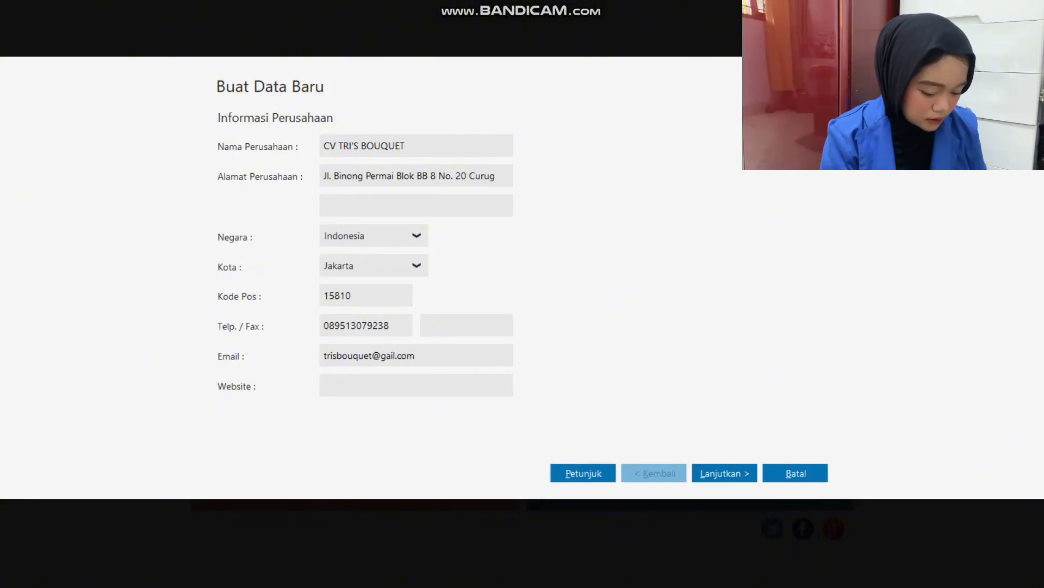
# Fill in the company's e-mail address and correct the misspelled domain.
pyautogui.click(386, 355)
pyautogui.write('m')
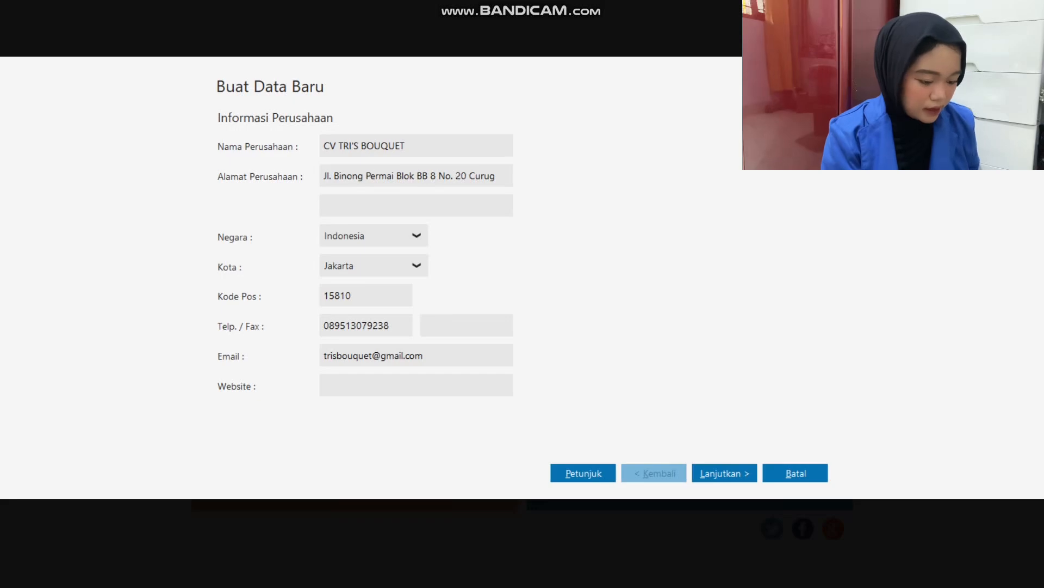
# Compare the entered company information with the Excel workbook, switching between it and the Zahir form.
pyautogui.hotkey('alt', 'Tab')
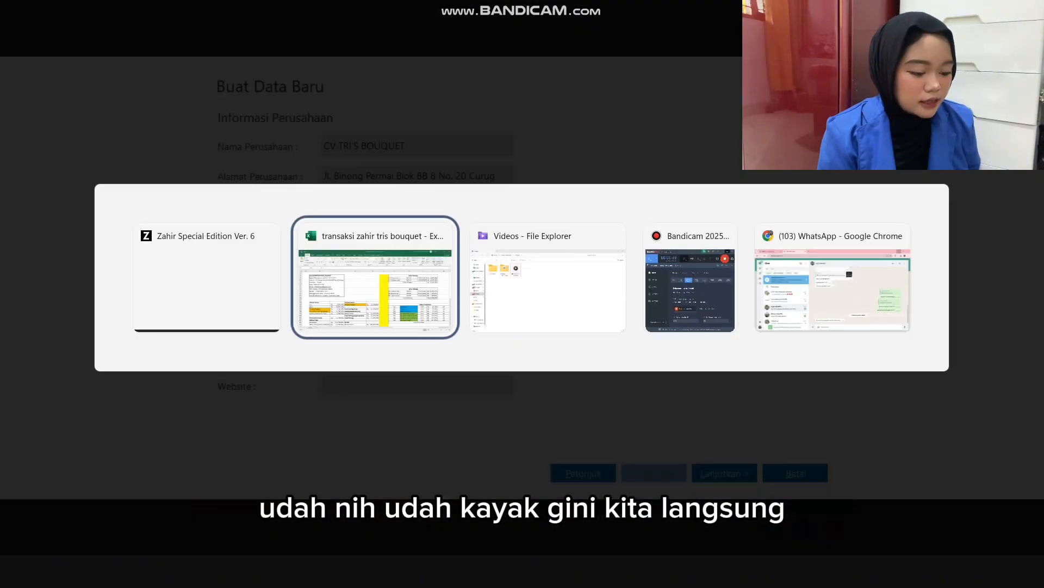
pyautogui.click(143, 253)
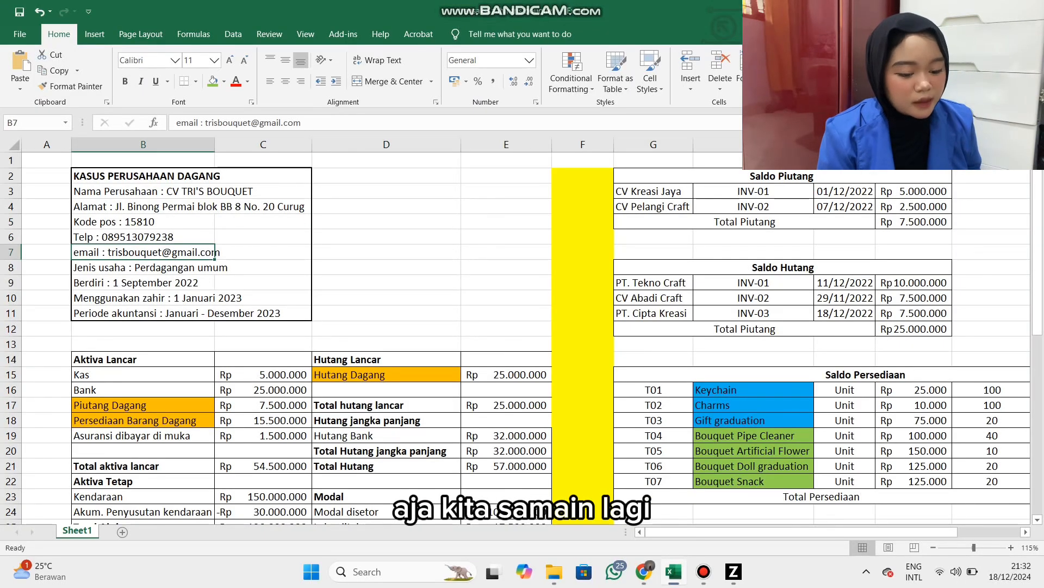
pyautogui.hotkey('alt', 'Tab')
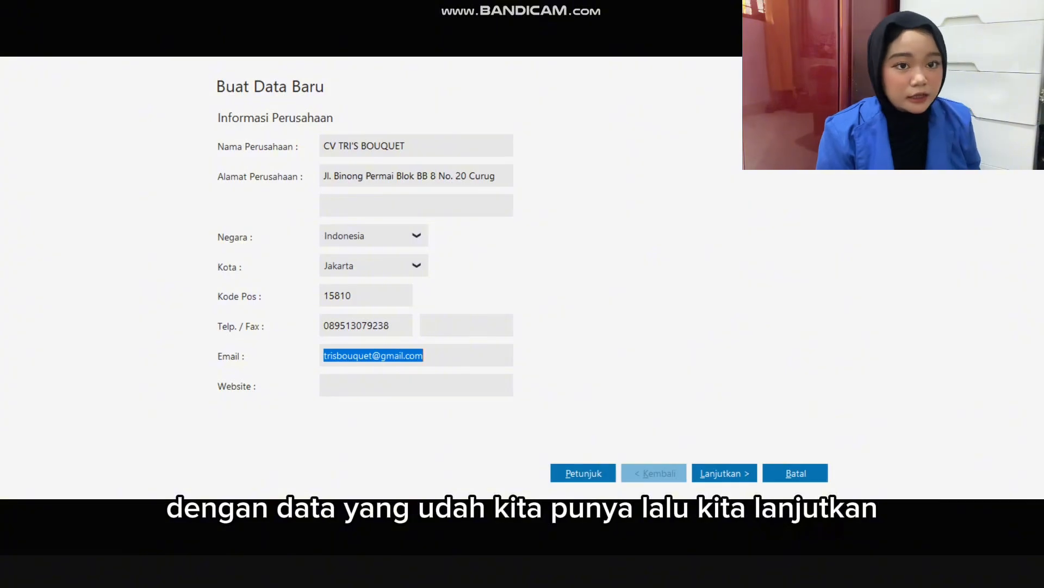
pyautogui.hotkey('alt', 'Tab')
pyautogui.hotkey('alt', 'Tab')
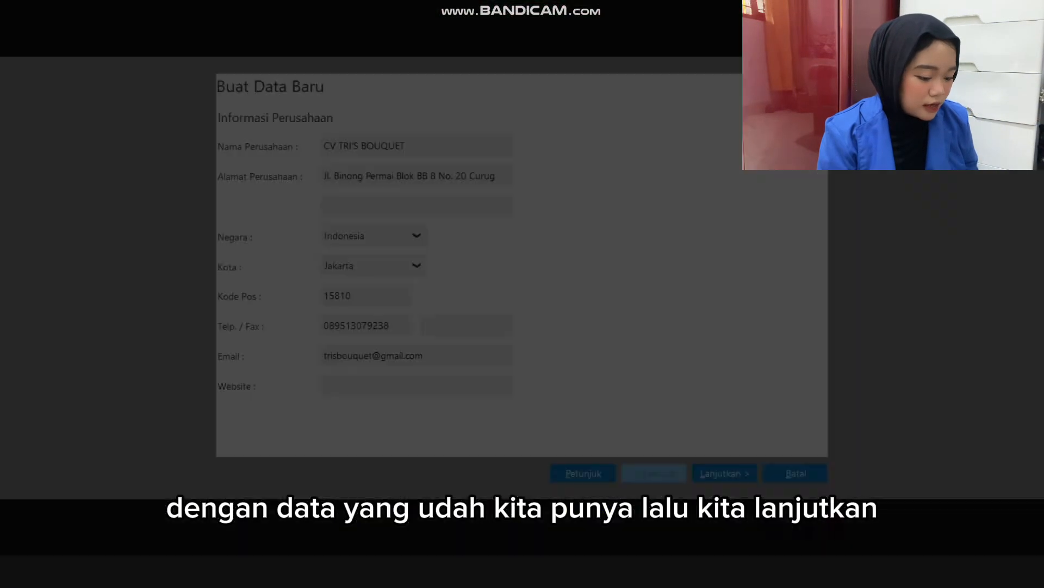
# Accept the company information and look up the accounting period in cell B11 of the Excel workbook.
pyautogui.click(725, 473)
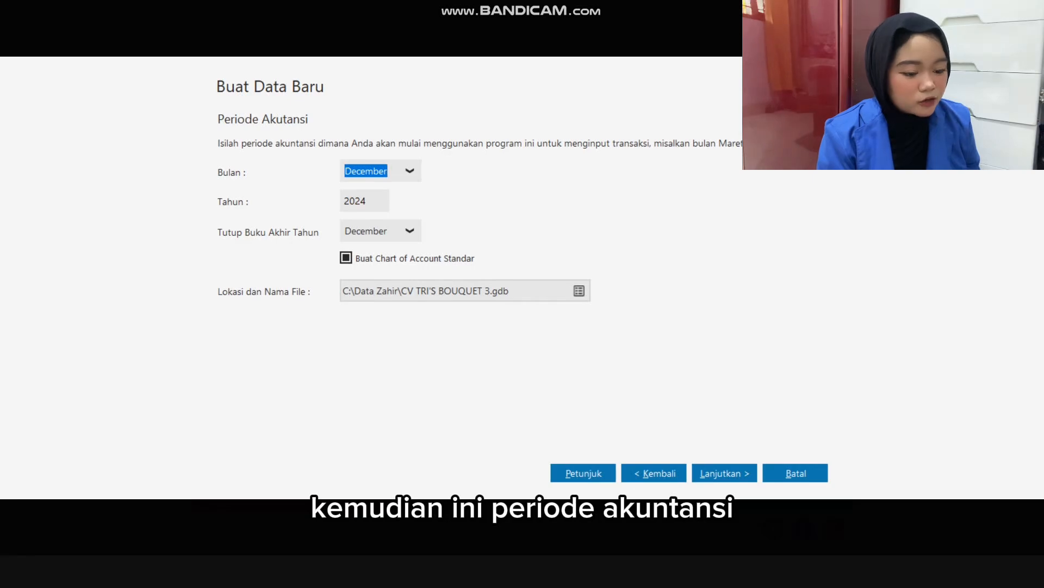
pyautogui.hotkey('alt', 'Tab')
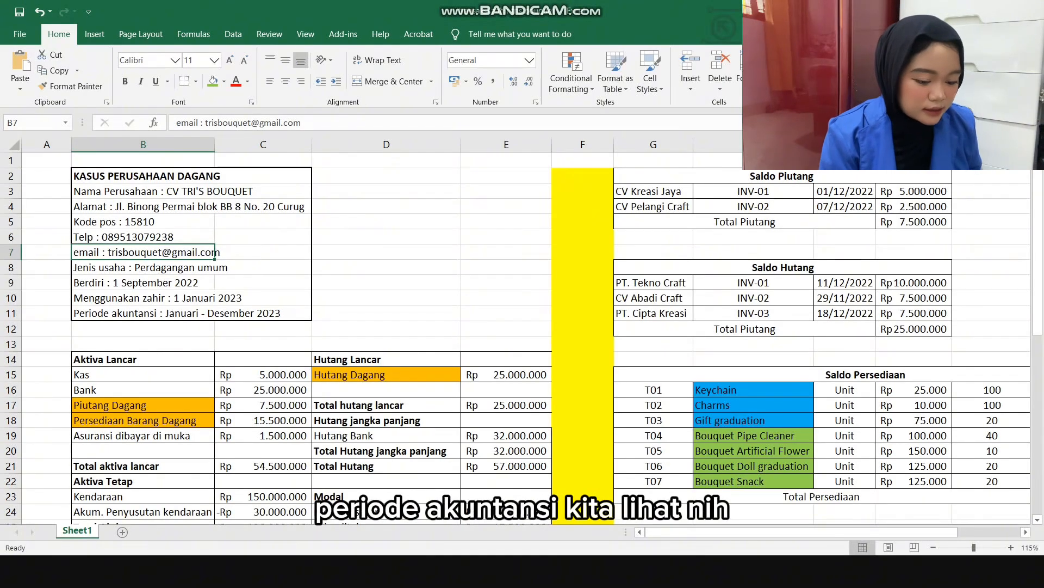
pyautogui.click(214, 313)
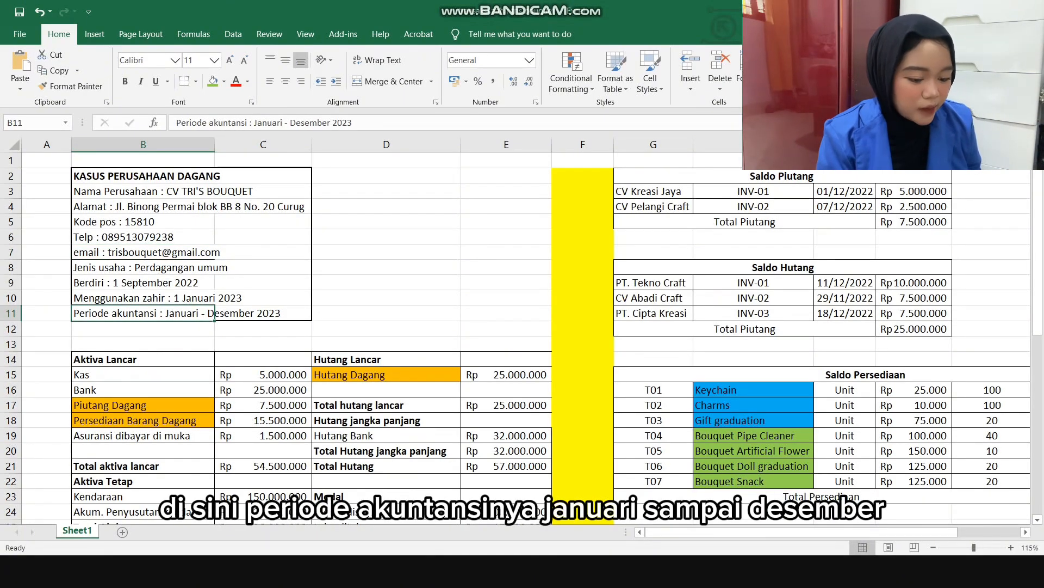
pyautogui.click(143, 359)
pyautogui.click(207, 313)
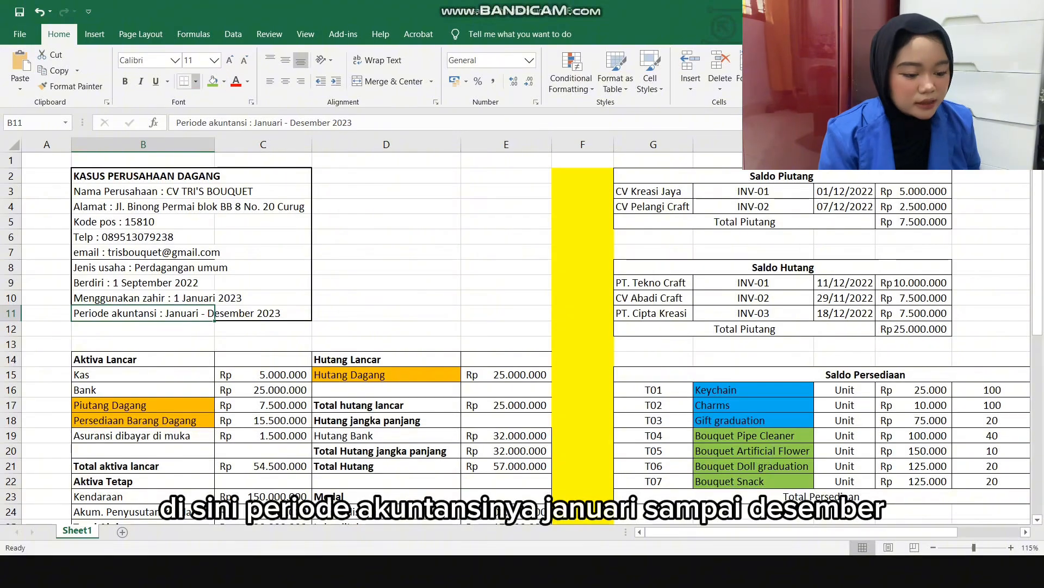
# Apply outside borders to the accounting period cell B11.
pyautogui.click(195, 82)
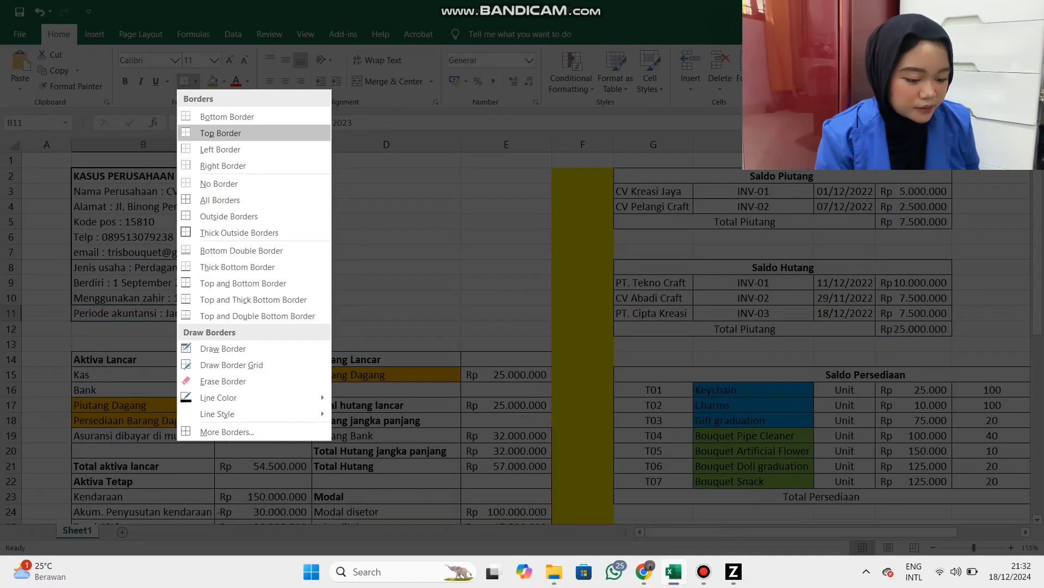
pyautogui.click(229, 216)
pyautogui.click(215, 267)
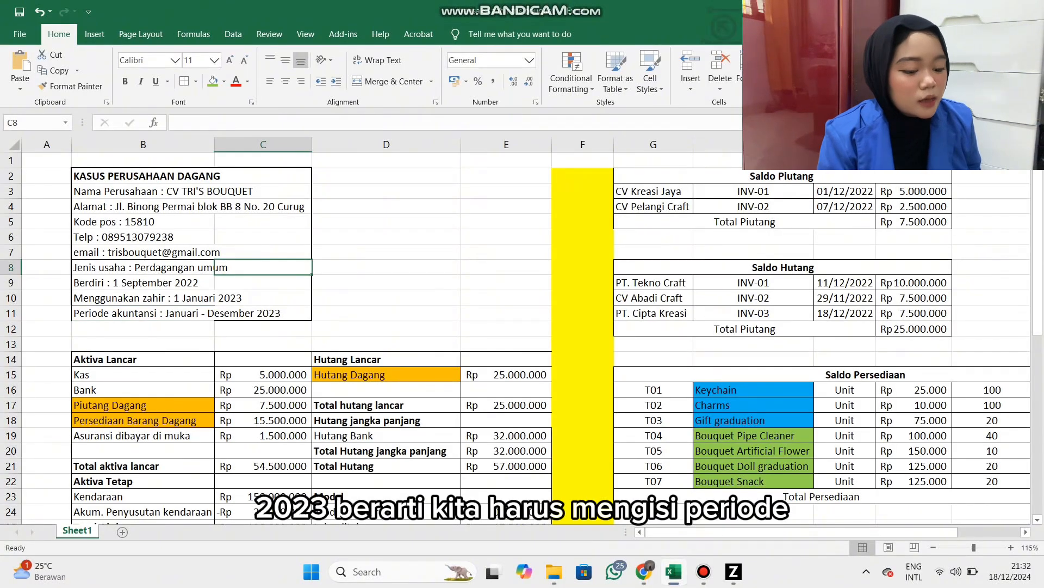
# Try to merge and centre the accounting period entry across B11:C11, and undo the merge changes.
pyautogui.moveTo(204, 313); pyautogui.dragTo(231, 313)
pyautogui.click(209, 320)
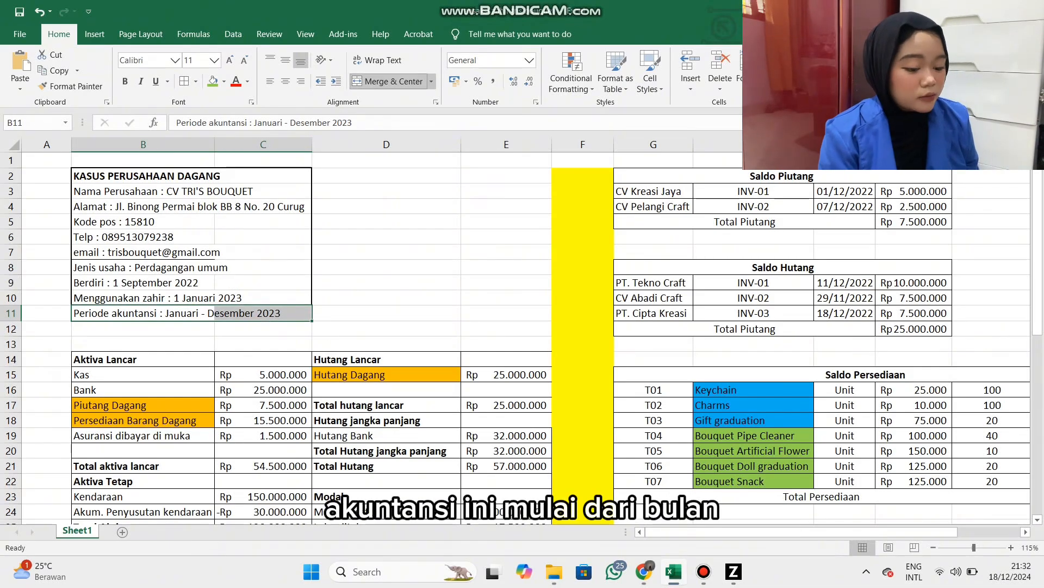
pyautogui.click(387, 81)
pyautogui.click(387, 81)
pyautogui.click(387, 313)
pyautogui.moveTo(201, 313); pyautogui.dragTo(234, 327)
pyautogui.click(239, 313)
pyautogui.click(174, 359)
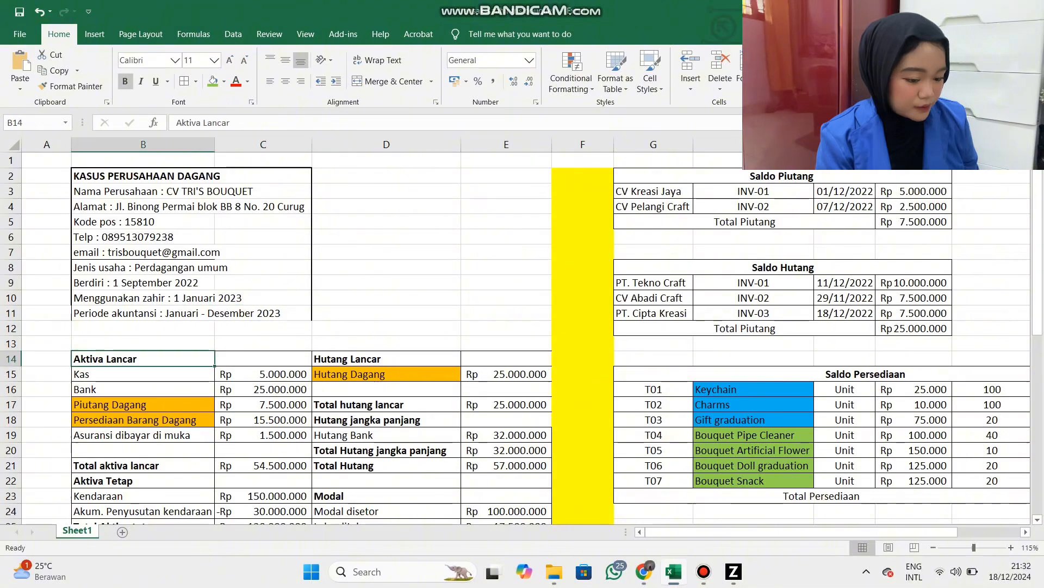
pyautogui.hotkey('ctrl', 'z')
pyautogui.click(143, 328)
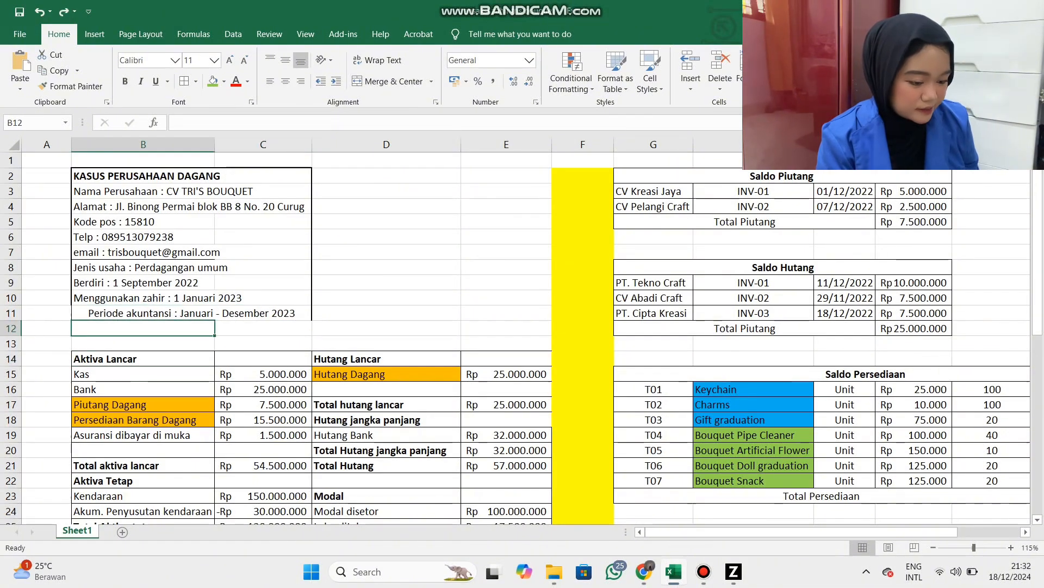
pyautogui.hotkey('ctrl', 'z')
pyautogui.click(386, 267)
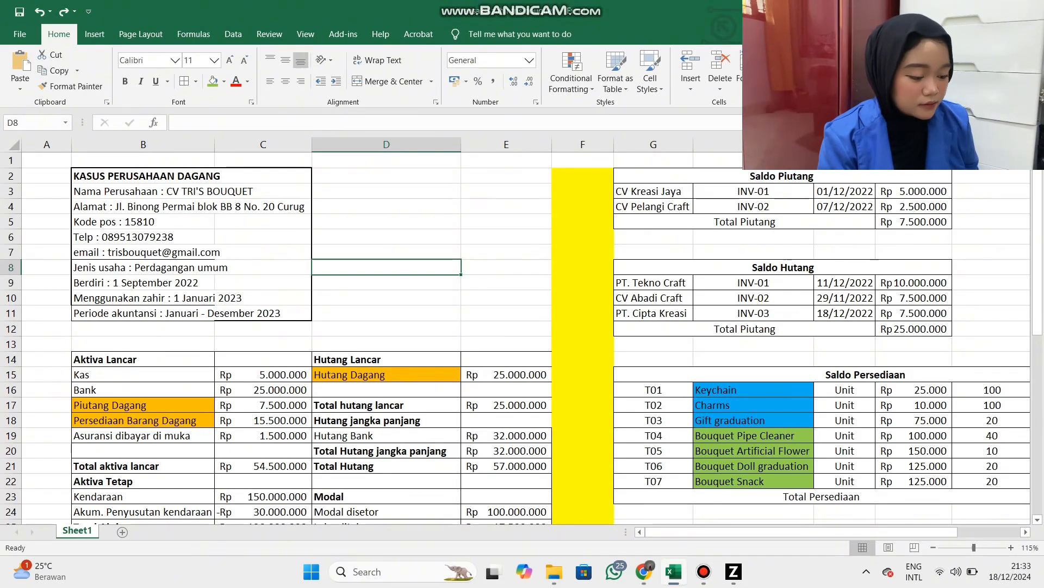
# Switch back to Zahir and set the starting accounting period to January 2023.
pyautogui.hotkey('alt', 'Tab')
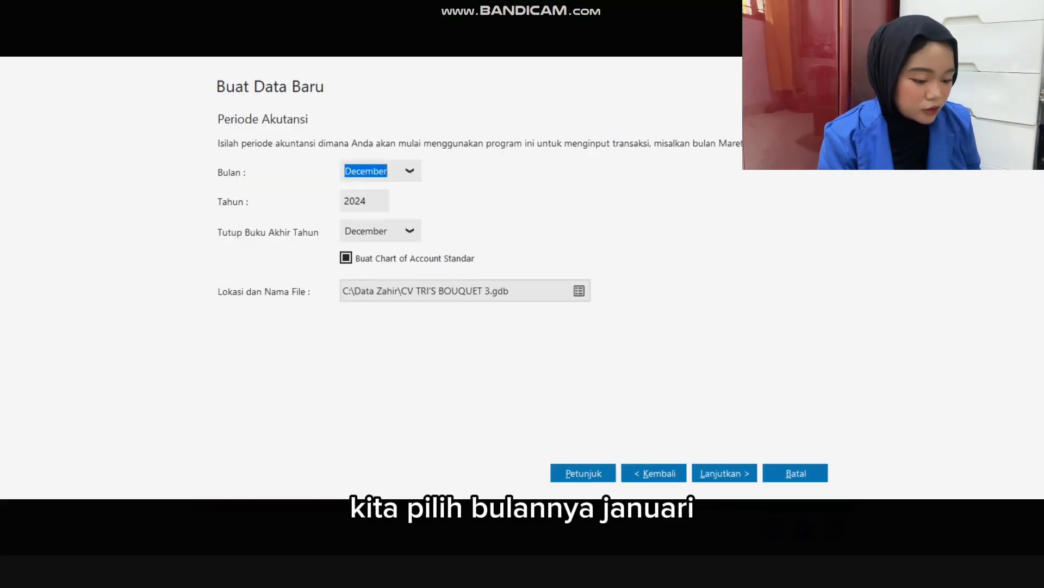
pyautogui.click(410, 171)
pyautogui.moveTo(417, 253); pyautogui.dragTo(417, 207)
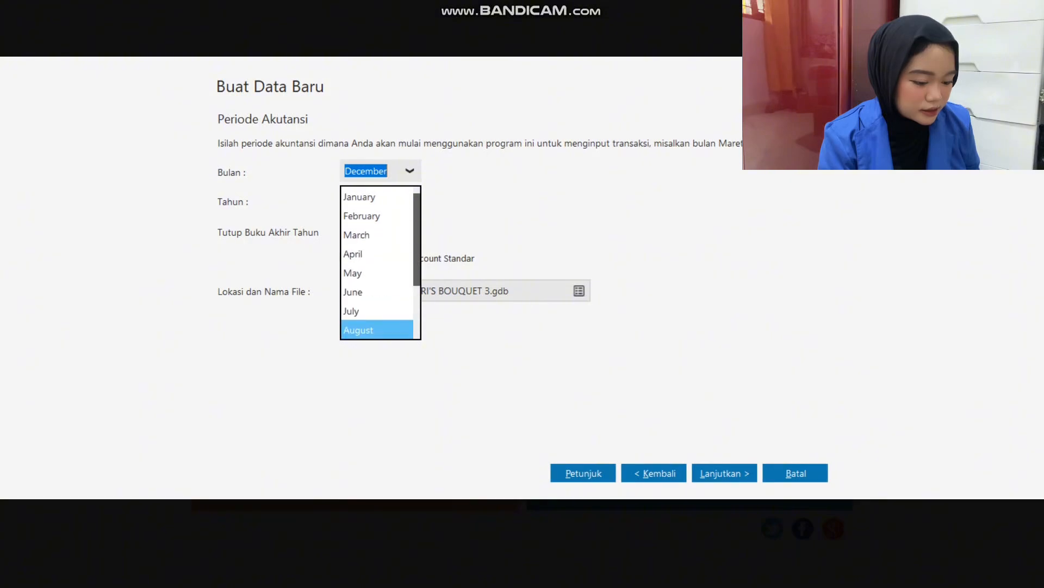
pyautogui.click(359, 197)
pyautogui.doubleClick(355, 200)
pyautogui.write('2023')
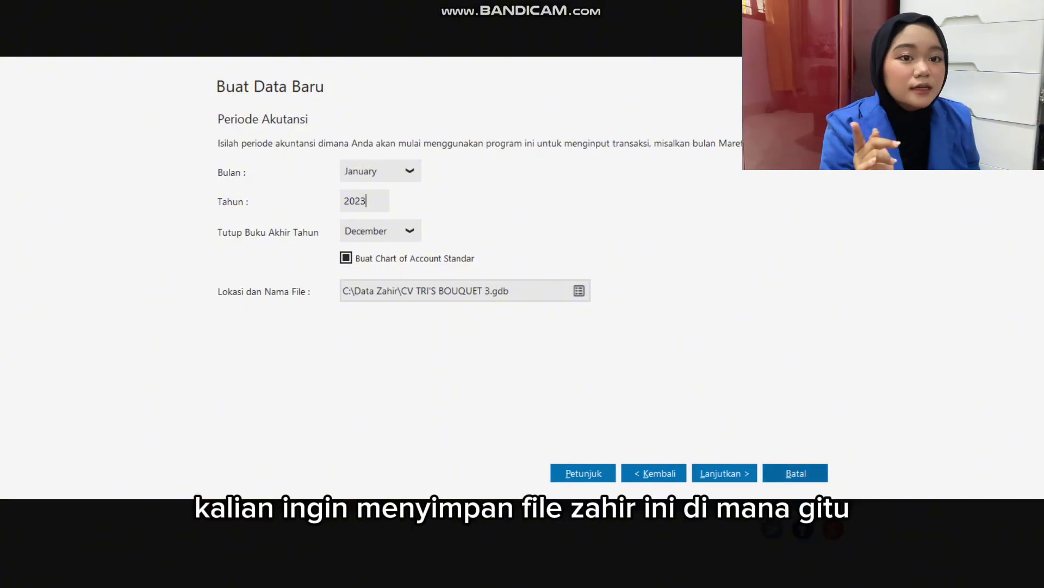
# Accept the default department and account code format, and process the final confirmation to create the data file.
pyautogui.click(725, 472)
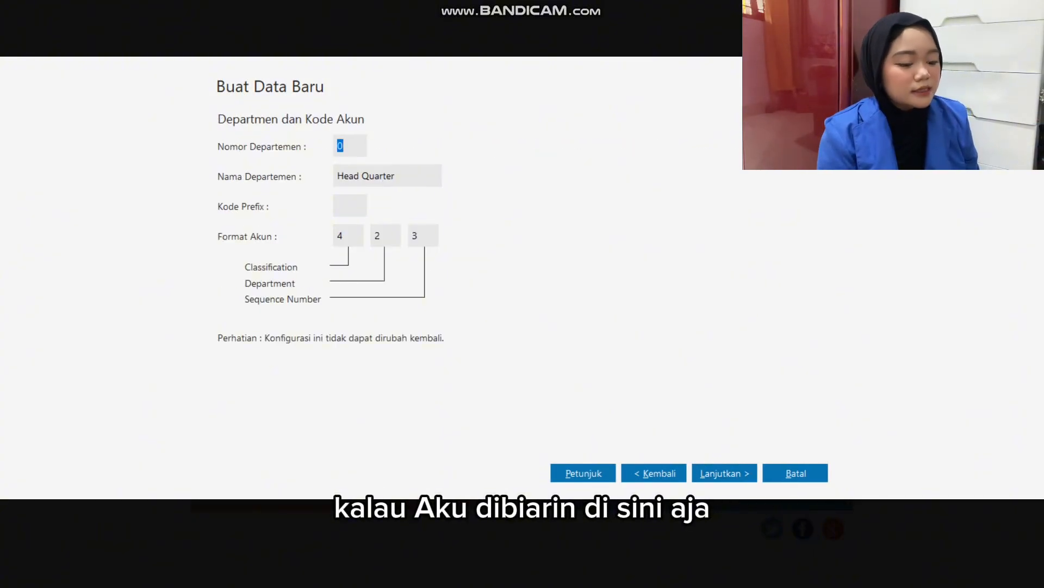
pyautogui.click(725, 473)
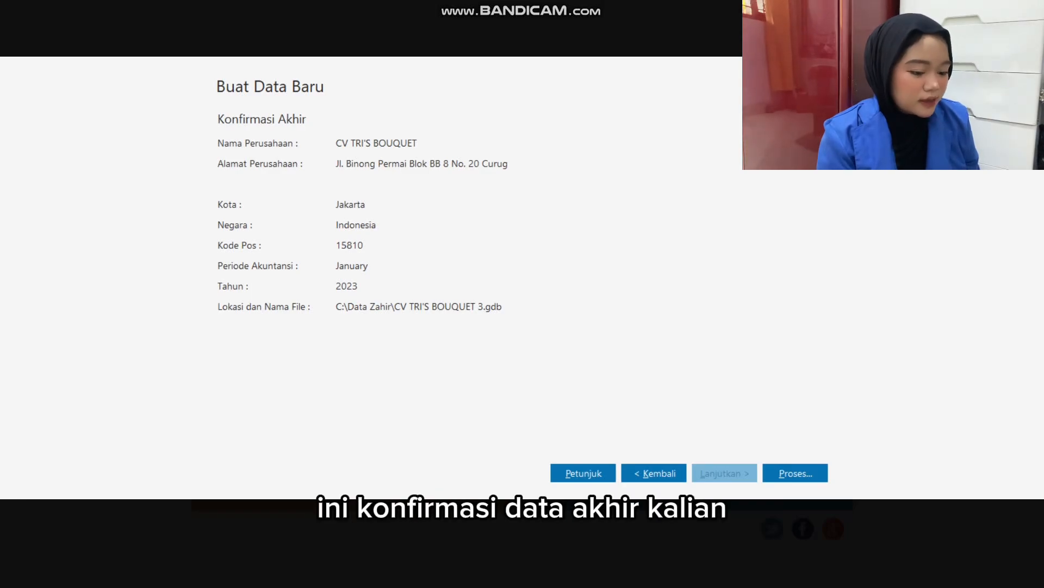
pyautogui.click(795, 472)
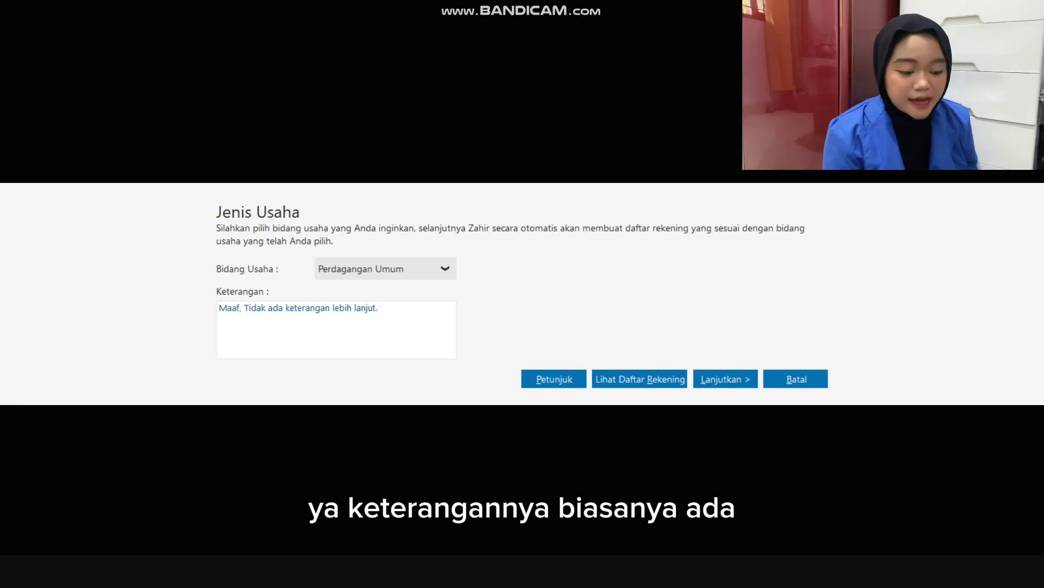
# Check the business field options in Zahir and look up the business type in cell B8 of the Excel workbook.
pyautogui.click(445, 268)
pyautogui.click(445, 268)
pyautogui.hotkey('alt', 'Tab')
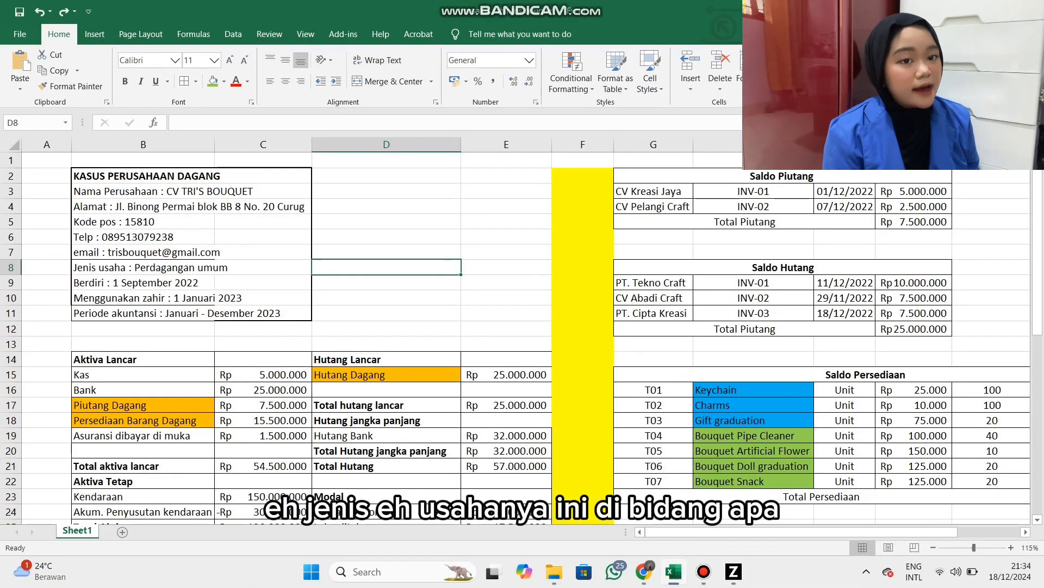
pyautogui.click(158, 267)
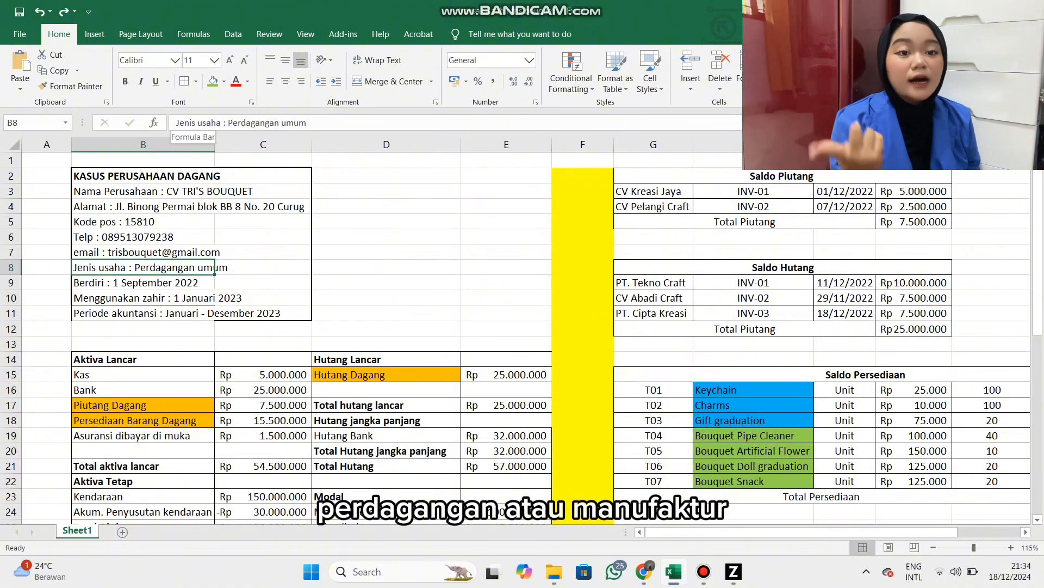
# Colour the business type entry in cell B8 red and restore its automatic font colour.
pyautogui.tripleClick(215, 267)
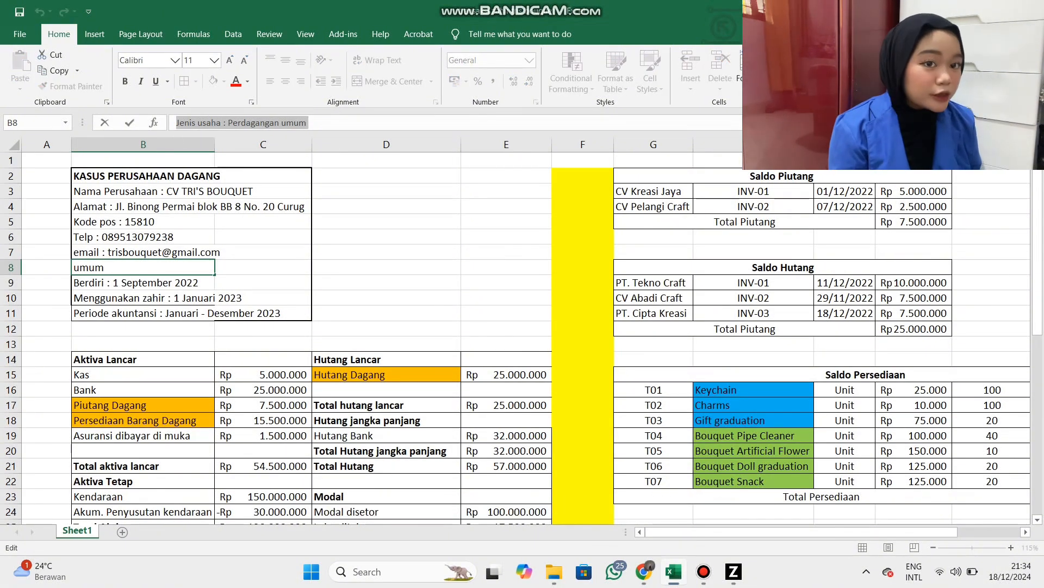
pyautogui.click(236, 82)
pyautogui.click(387, 268)
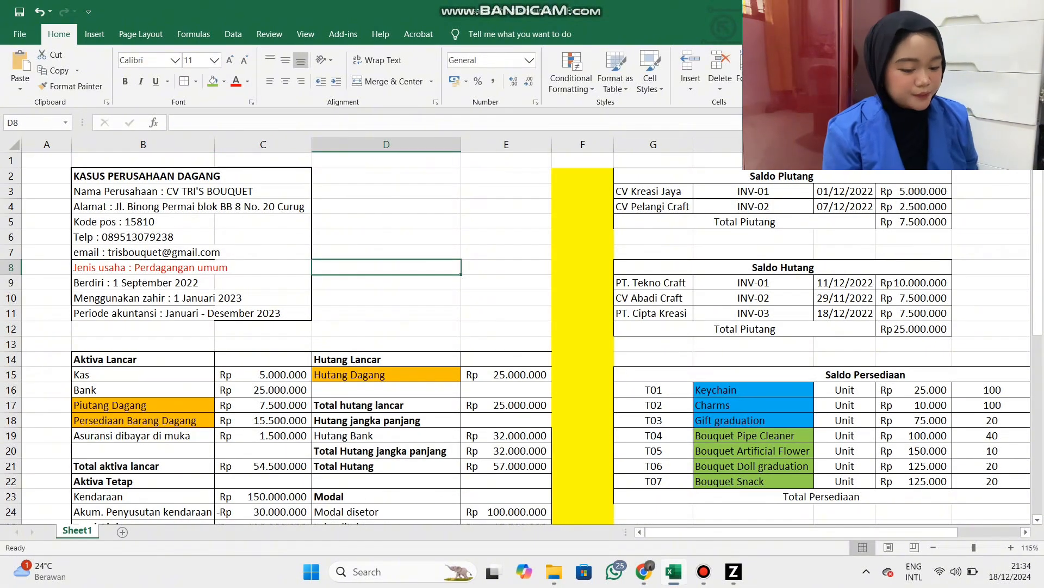
pyautogui.click(158, 267)
pyautogui.click(248, 81)
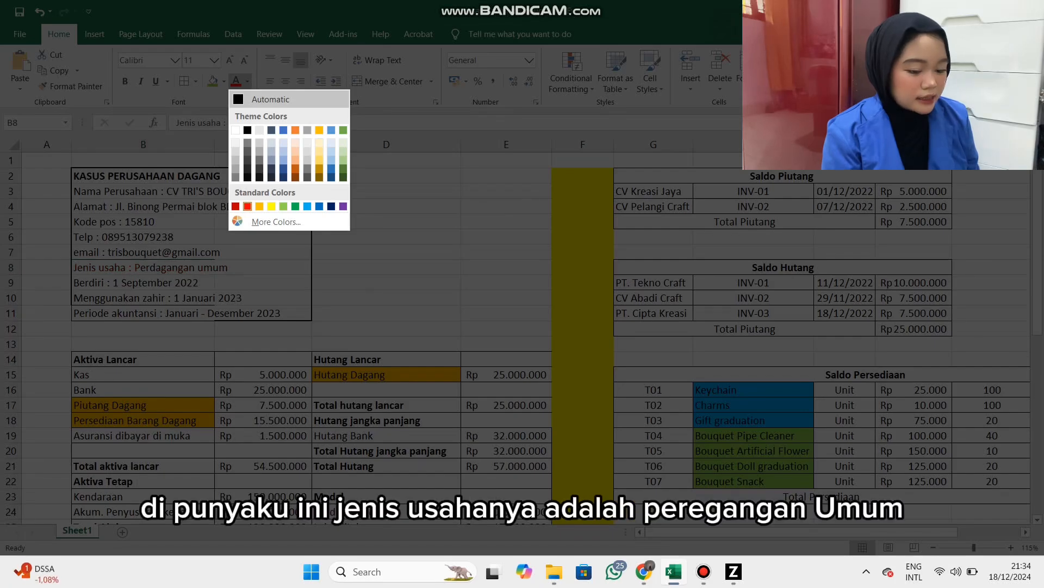
pyautogui.press('Escape')
# Switch back to Zahir and confirm Perdagangan Umum as the company's business field.
pyautogui.hotkey('alt', 'Tab')
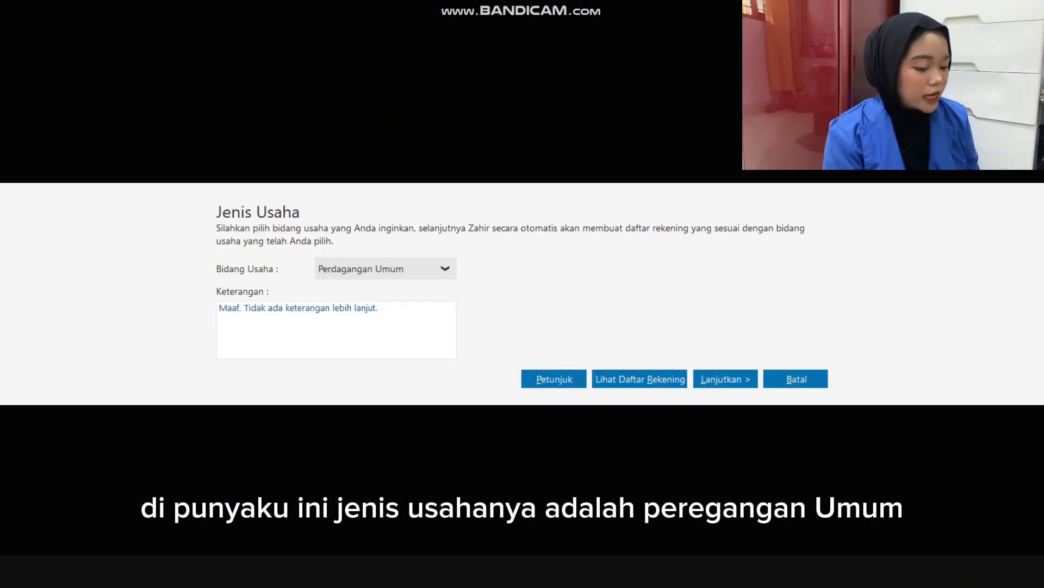
pyautogui.click(725, 378)
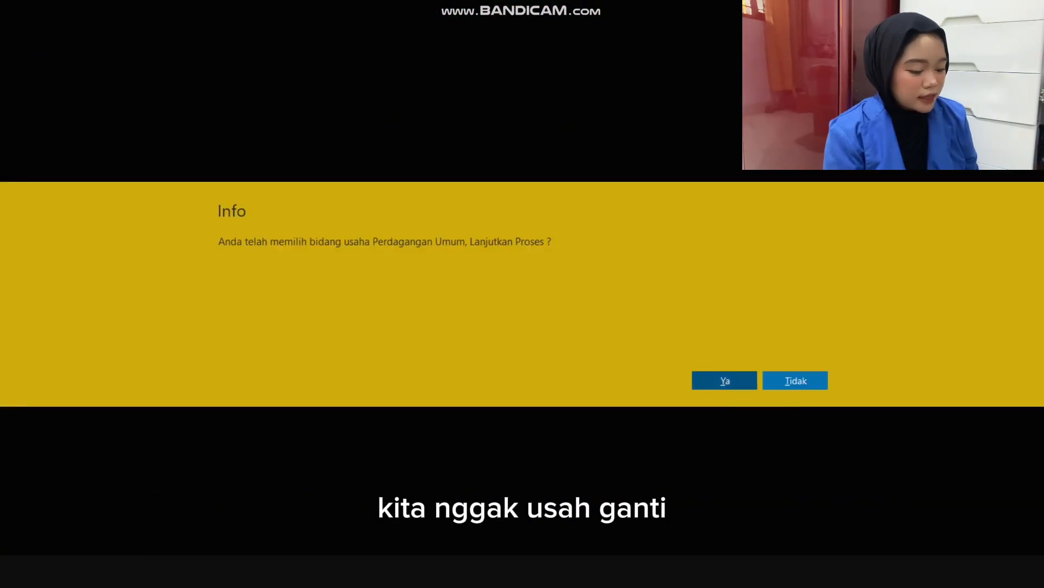
pyautogui.click(726, 380)
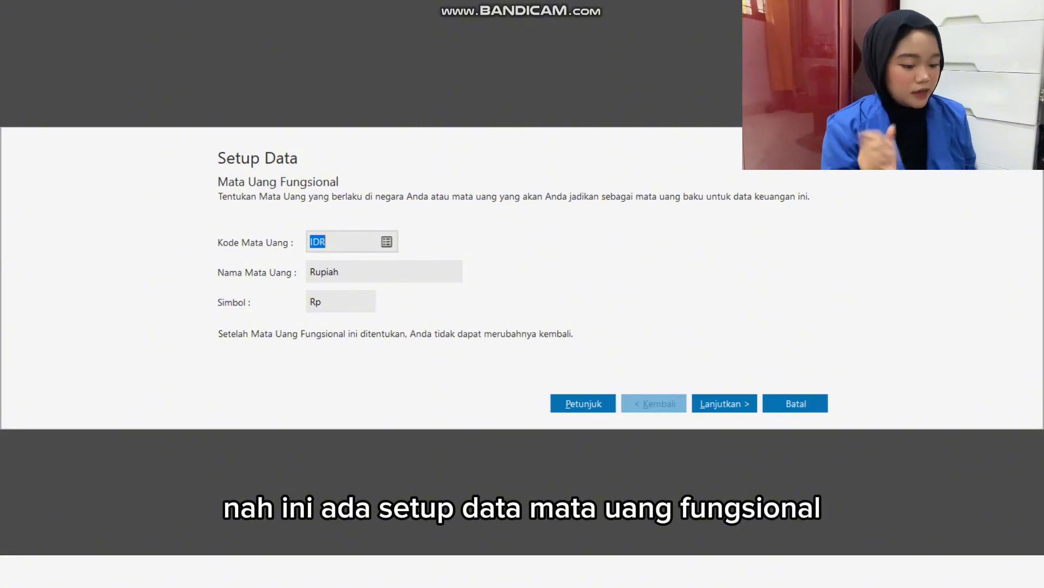
# Accept IDR as the functional currency, and finish the data setup with a USD exchange rate of 16000 IDR.
pyautogui.click(724, 403)
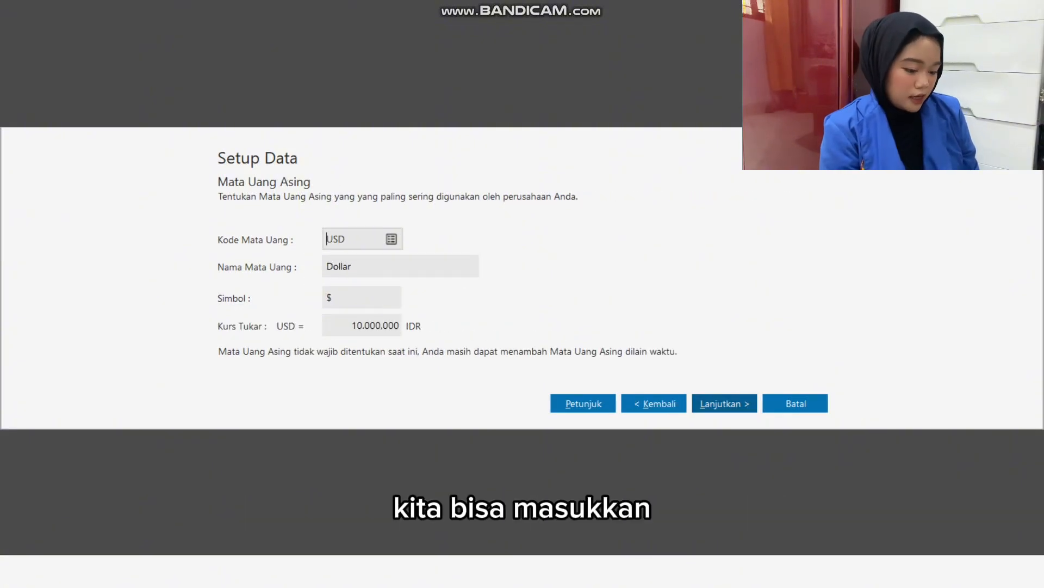
pyautogui.click(362, 326)
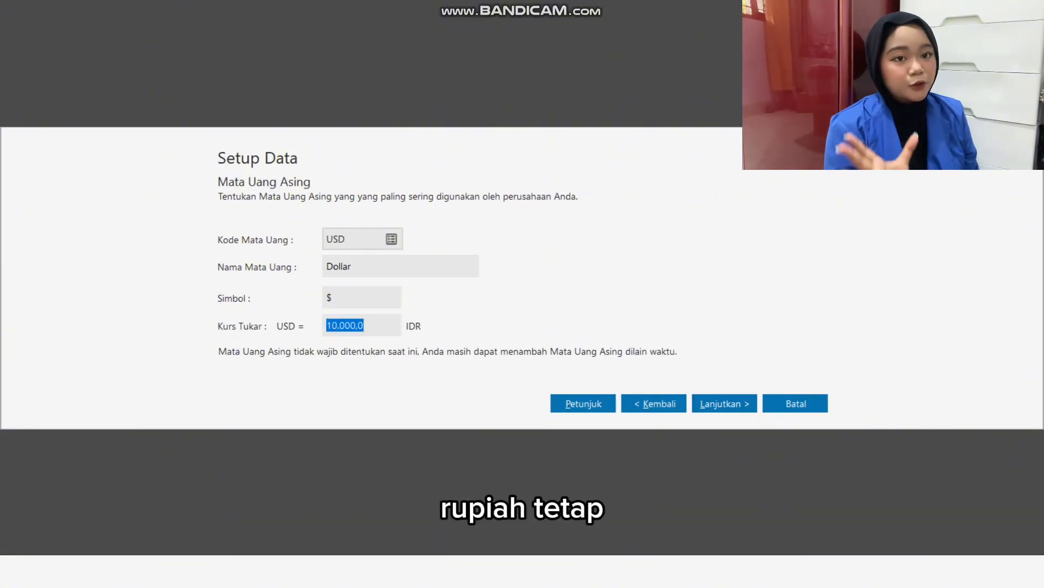
pyautogui.write('16000')
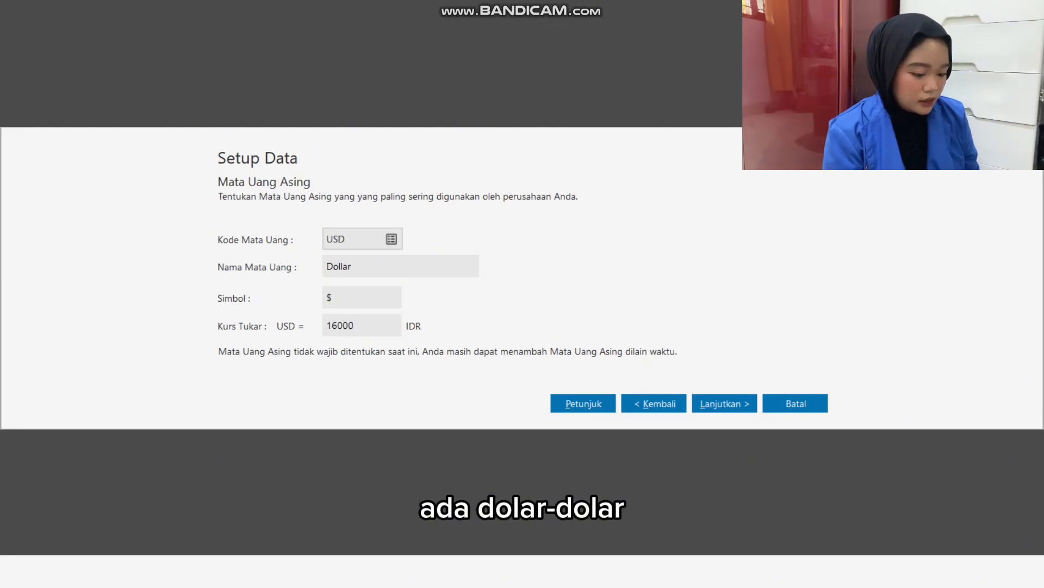
pyautogui.press('Tab')
pyautogui.click(724, 403)
pyautogui.click(795, 403)
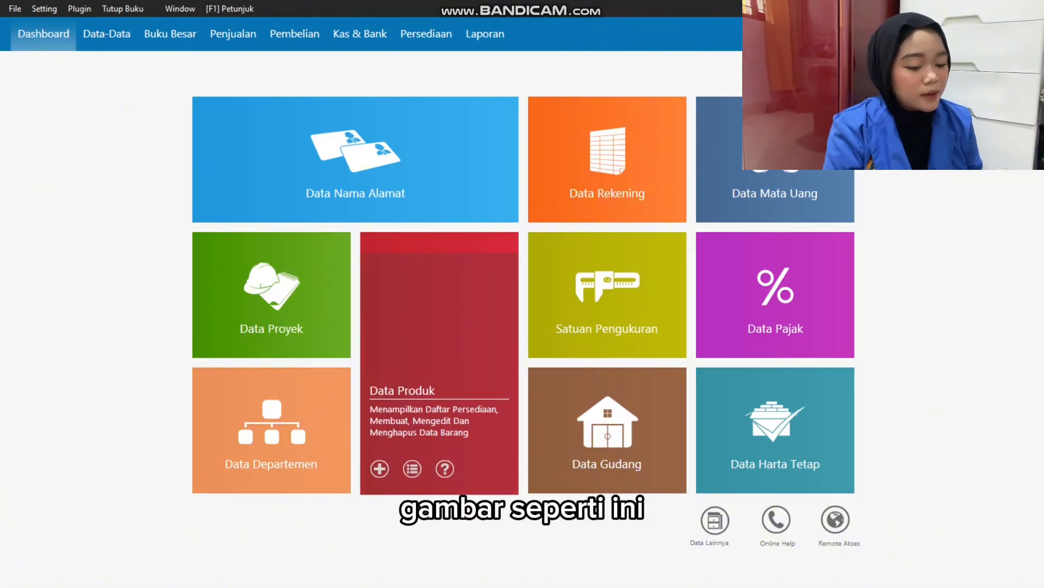
# Switch to the Excel workbook and put thick outside borders around the opening balance sheet in B14:E28.
pyautogui.hotkey('alt', 'Tab')
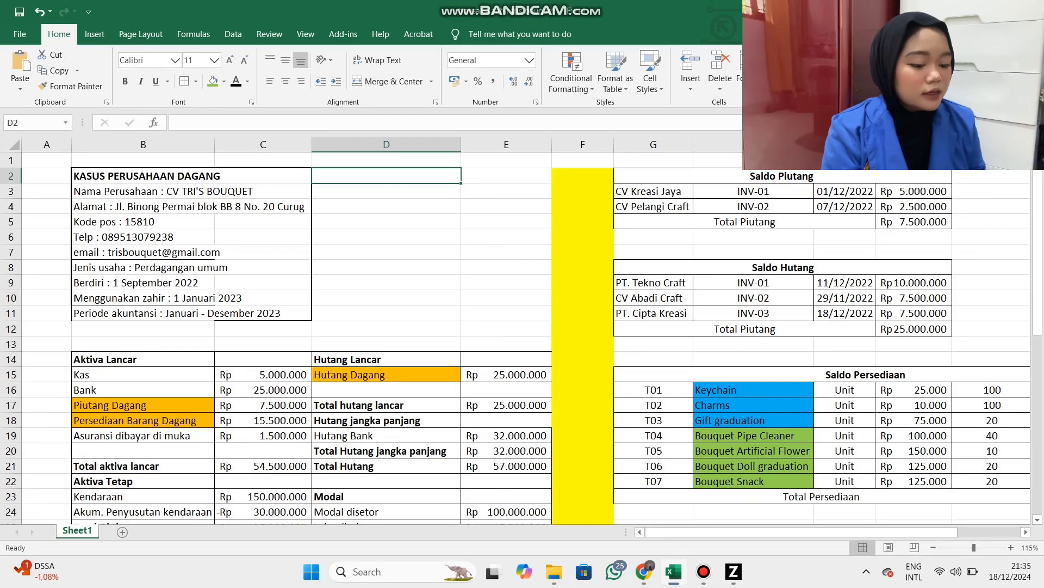
pyautogui.scroll(-2, 522, 338)
pyautogui.moveTo(109, 267); pyautogui.dragTo(506, 482)
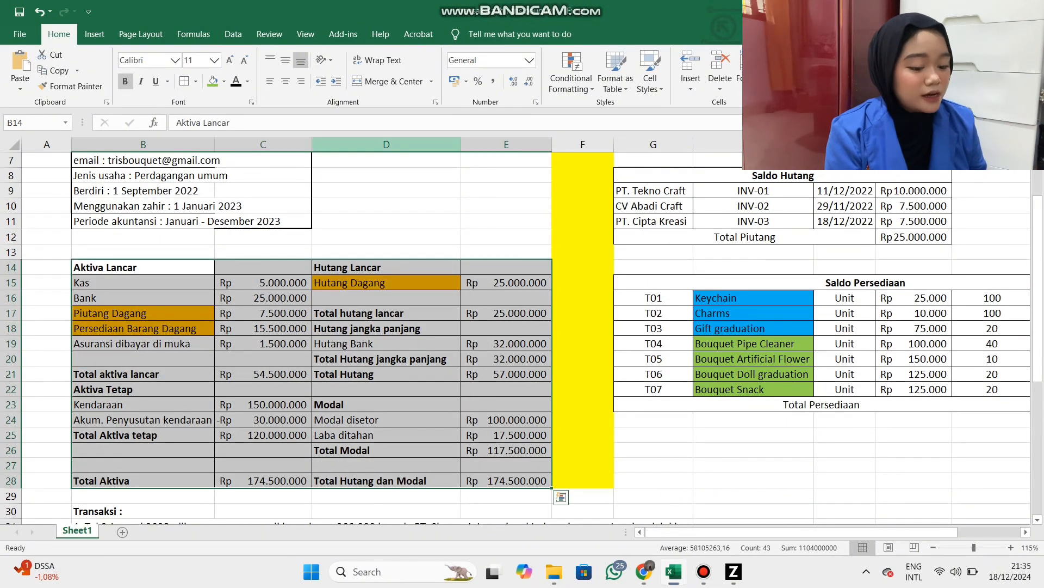
pyautogui.click(196, 81)
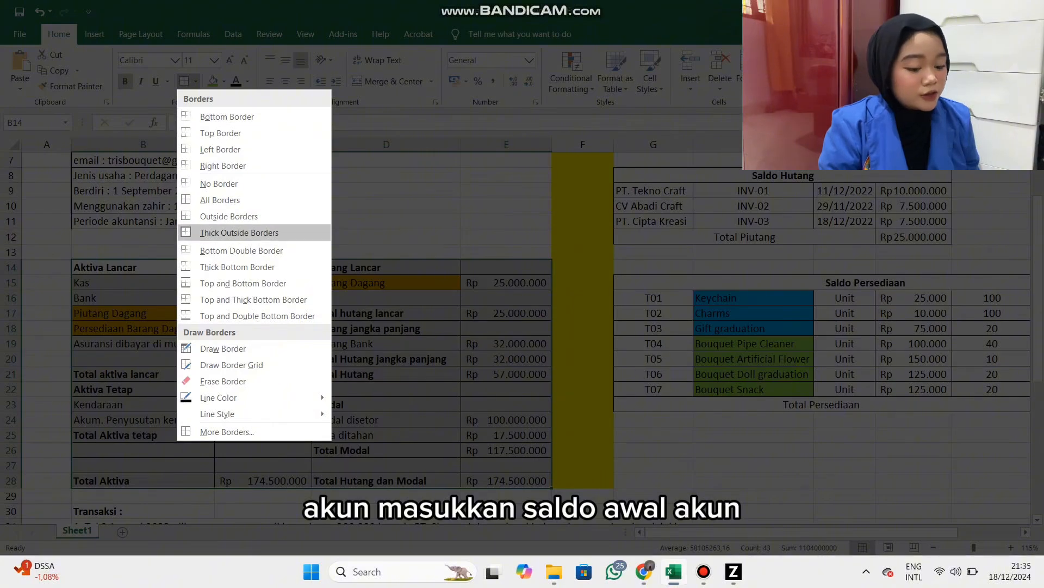
pyautogui.click(239, 233)
pyautogui.click(381, 222)
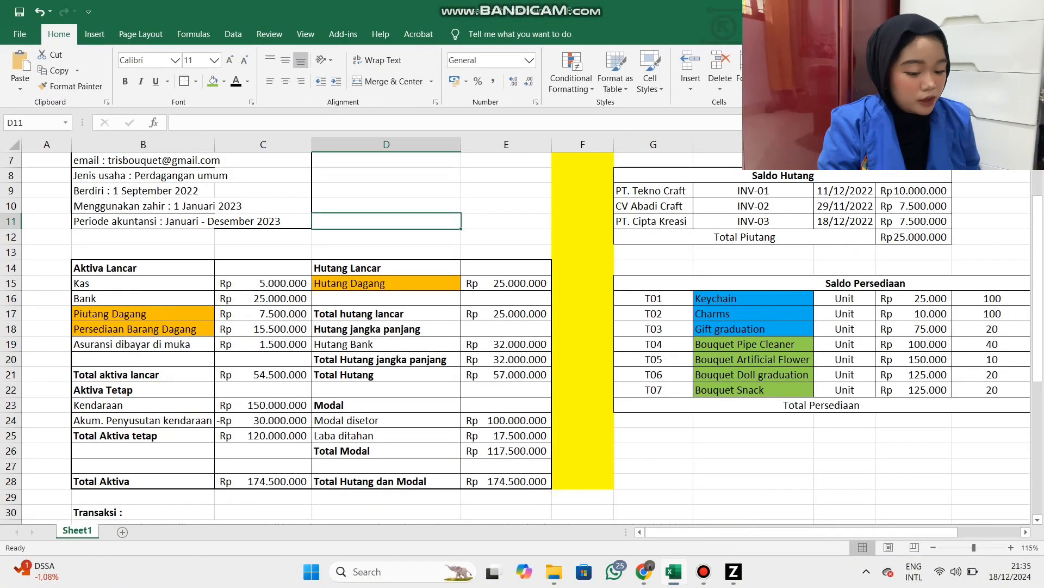
# Review the orange-marked accounts Piutang Dagang, Persediaan Barang Dagang and Hutang Dagang in the opening balance sheet.
pyautogui.moveTo(143, 314); pyautogui.dragTo(144, 329)
pyautogui.click(383, 284)
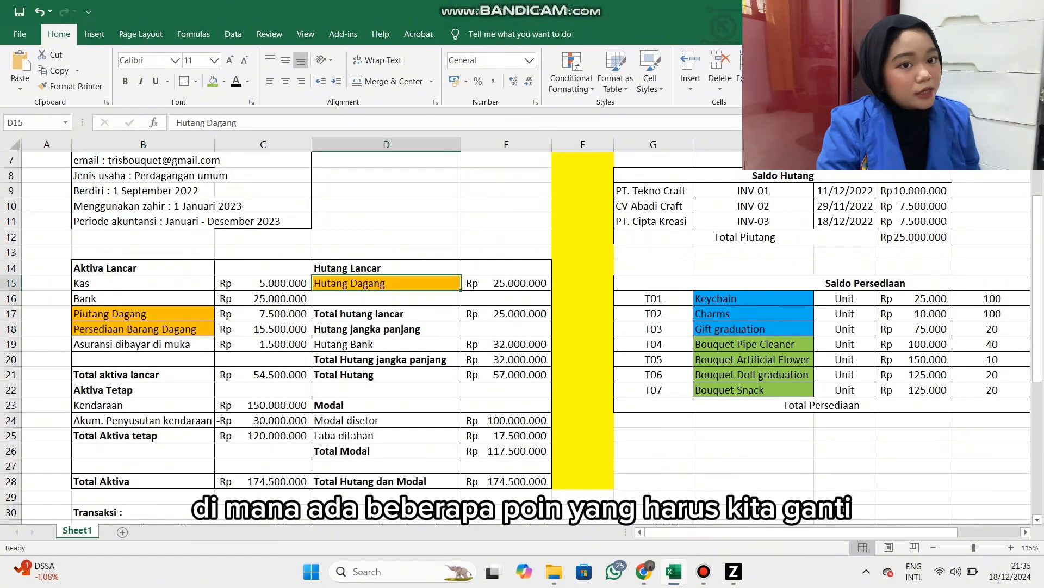
pyautogui.click(143, 314)
pyautogui.click(143, 329)
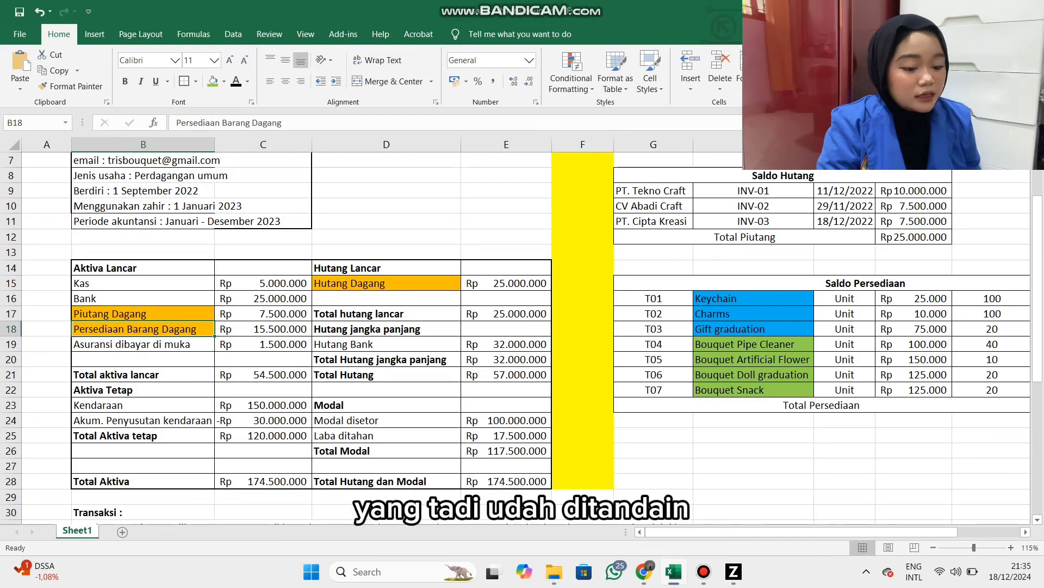
pyautogui.click(384, 283)
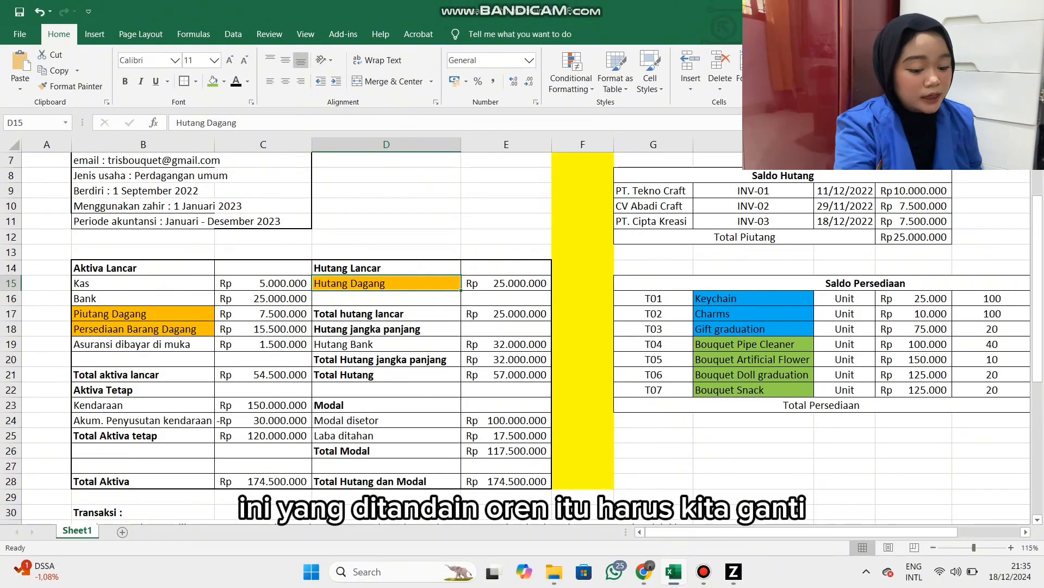
# Switch back to Zahir and show the full account list from Data Rekening as a table.
pyautogui.hotkey('alt', 'Tab')
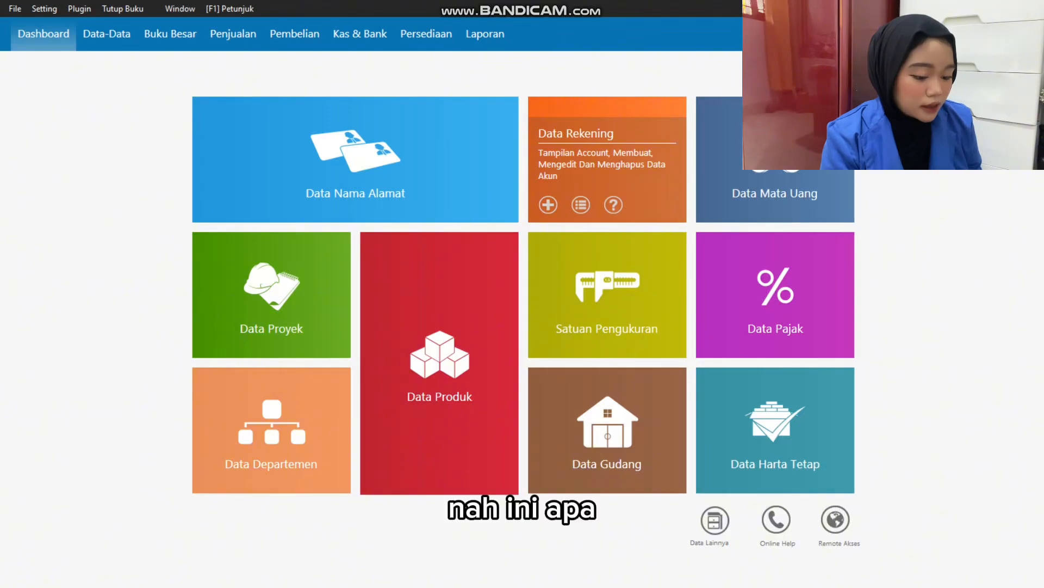
pyautogui.click(580, 205)
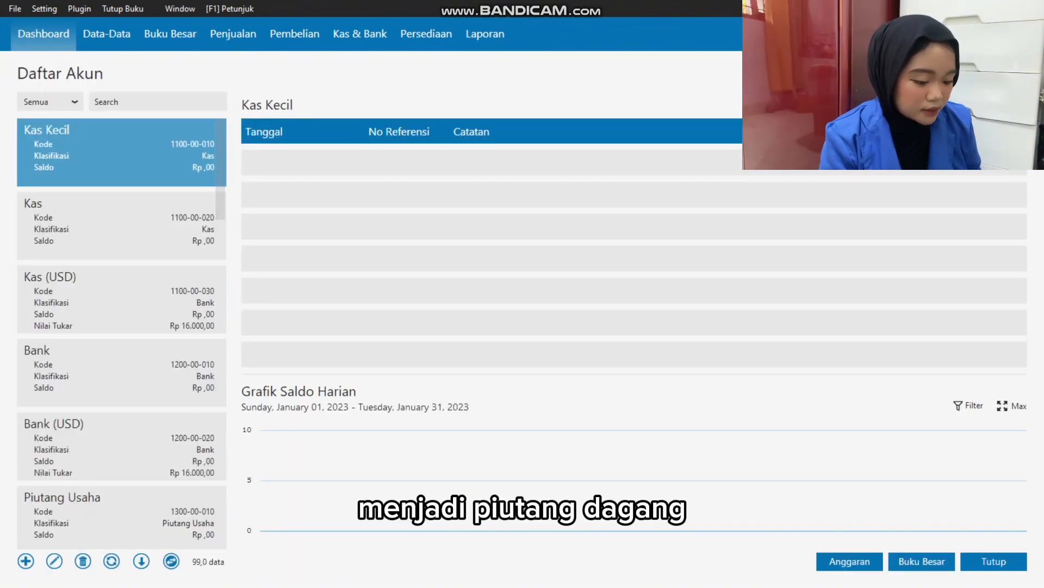
pyautogui.click(170, 560)
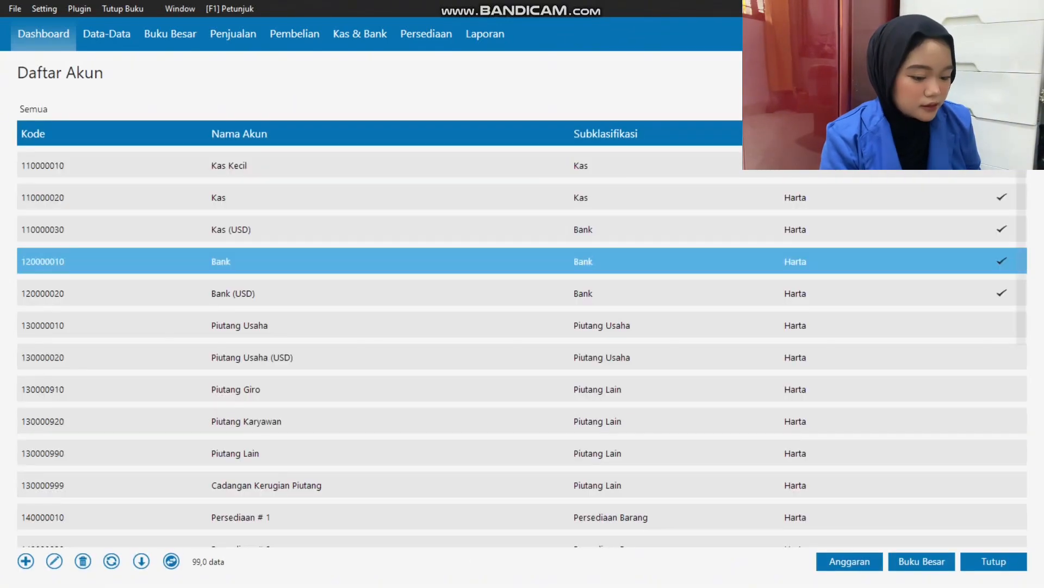
# Rename account 1300-00-010 from Piutang Usaha to Piutang Dagang and save it.
pyautogui.doubleClick(239, 325)
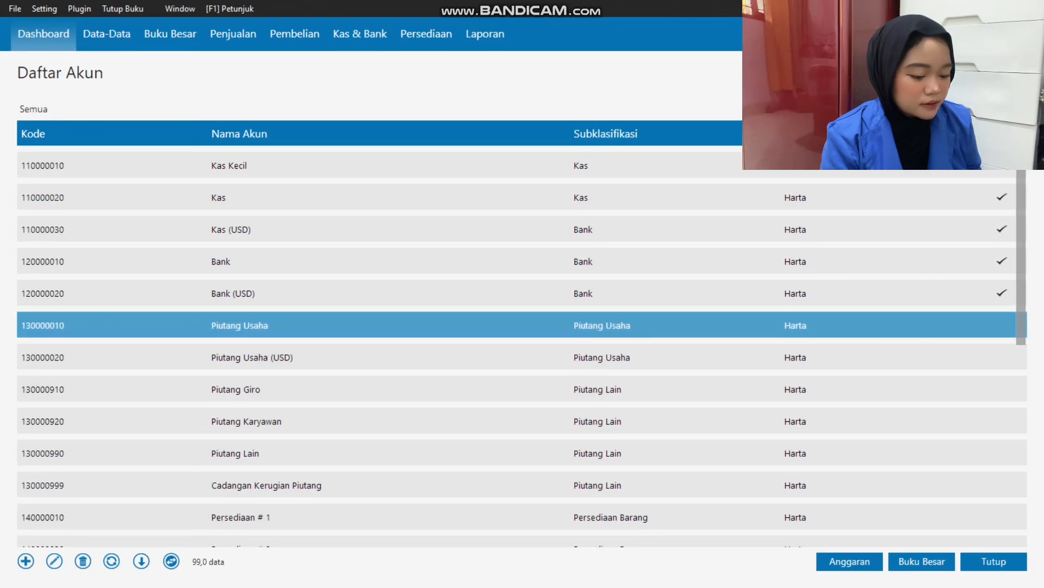
pyautogui.press('Return')
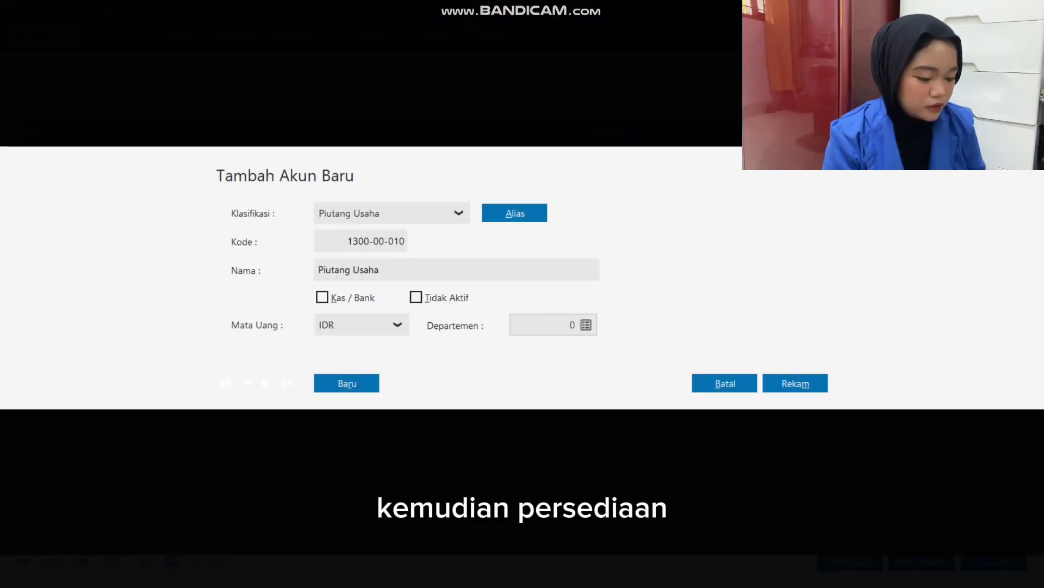
pyautogui.click(380, 270)
pyautogui.doubleClick(366, 270)
pyautogui.write('Dagang')
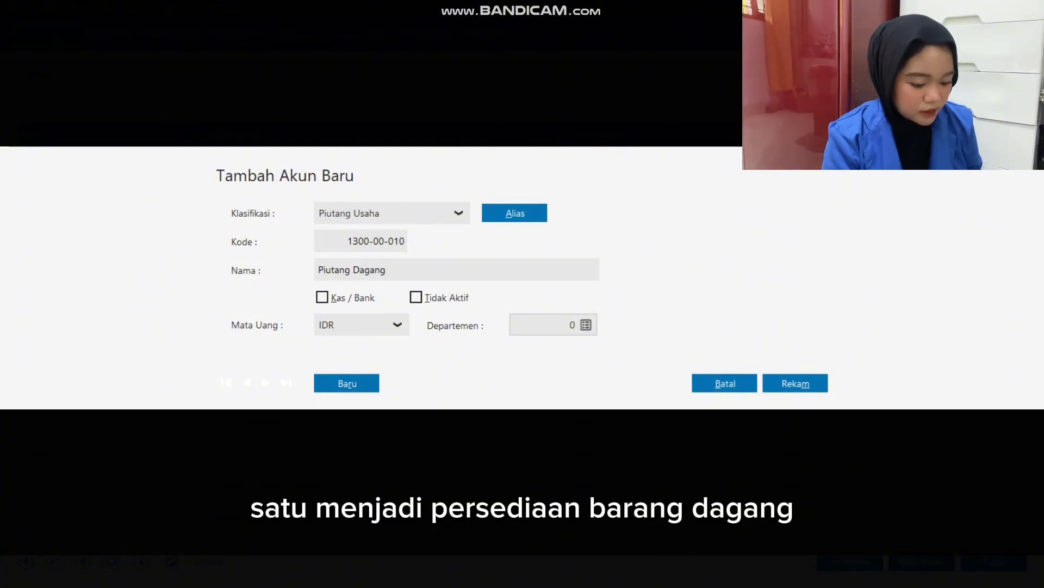
pyautogui.click(795, 383)
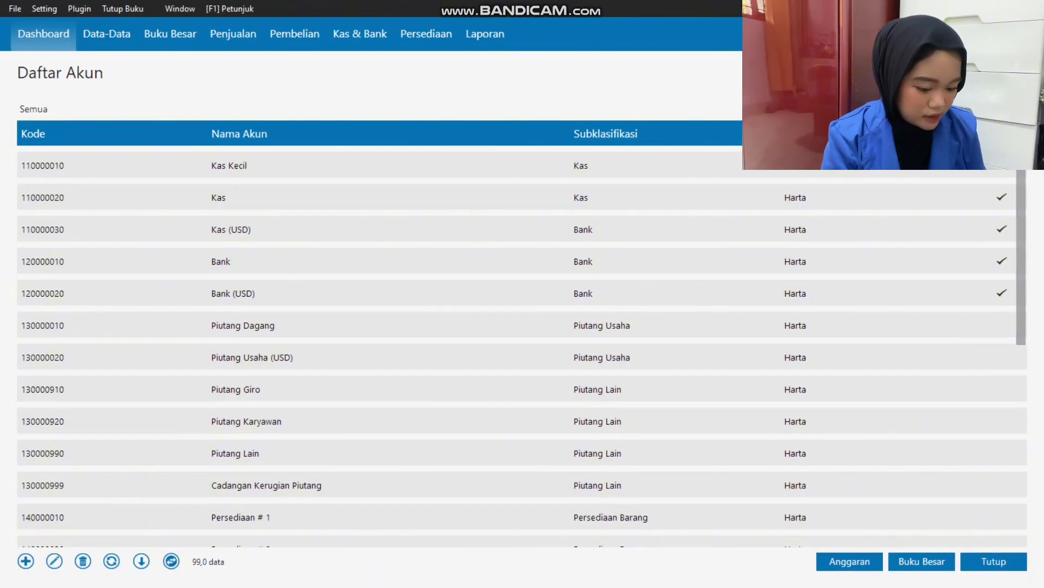
# Rename the inventory account Persediaan # 1 as Persediaan Barang Dagang and save it.
pyautogui.scroll(-1, 522, 359)
pyautogui.scroll(-1, 522, 433)
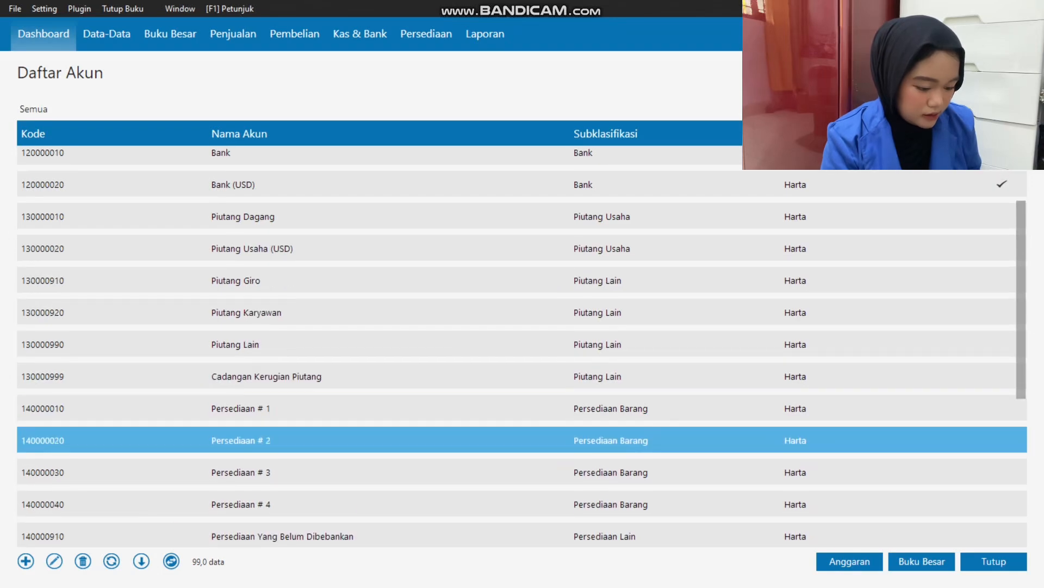
pyautogui.doubleClick(522, 408)
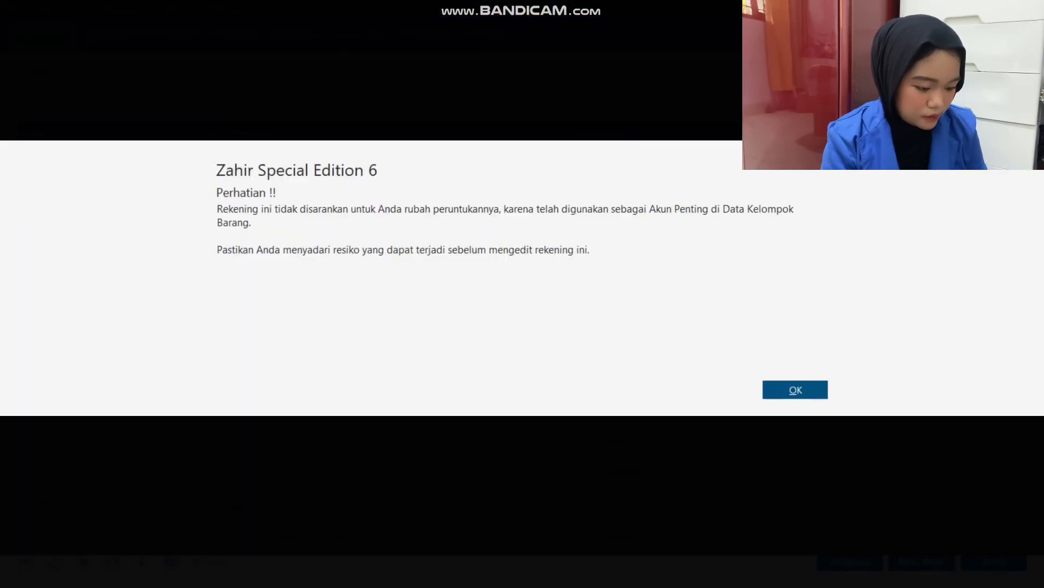
pyautogui.click(795, 390)
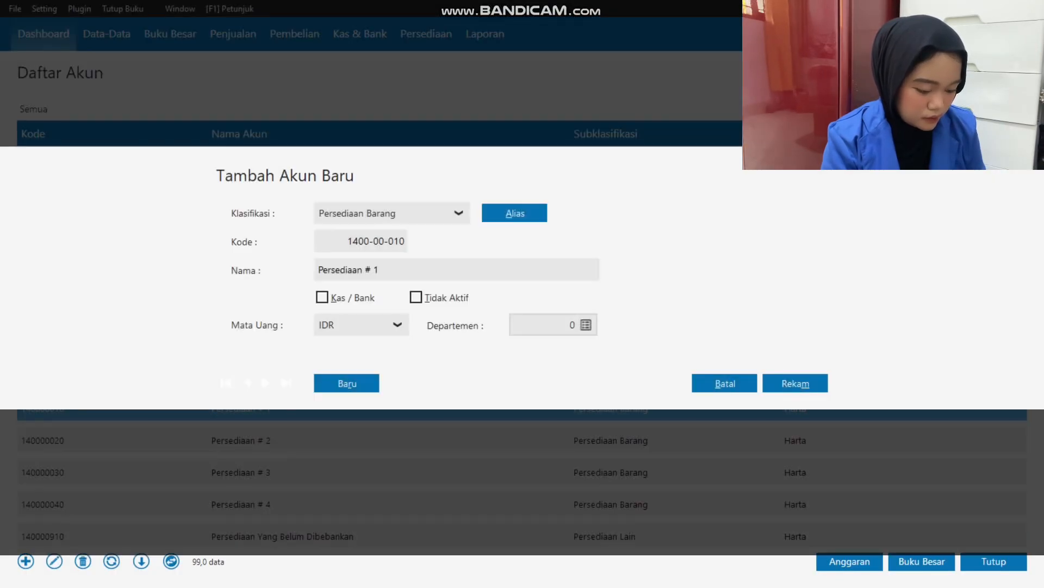
pyautogui.doubleClick(376, 270)
pyautogui.press('BackSpace')
pyautogui.press('BackSpace')
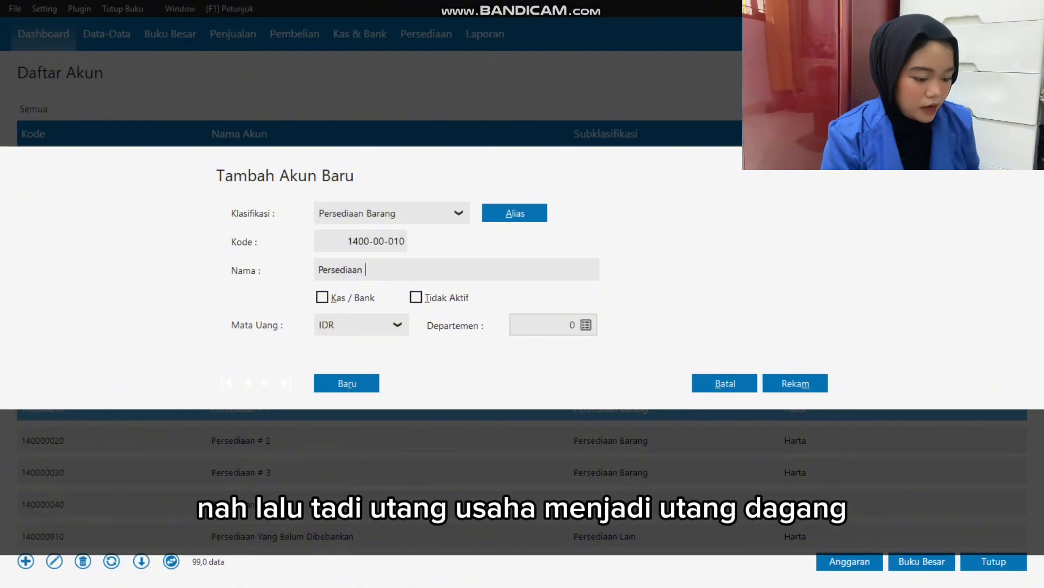
pyautogui.write('Barang Dagang')
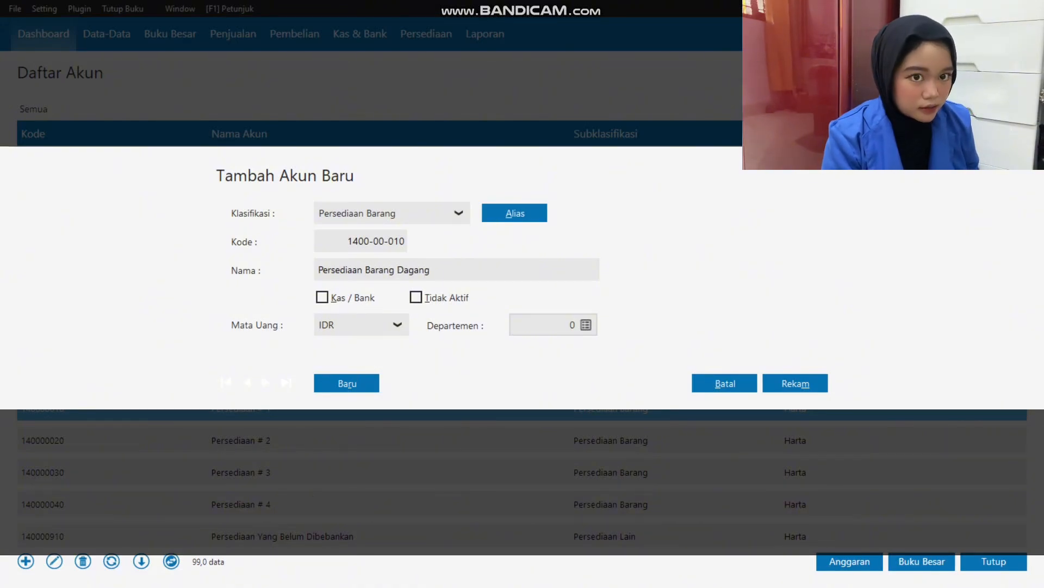
pyautogui.hotkey('alt', 'm')
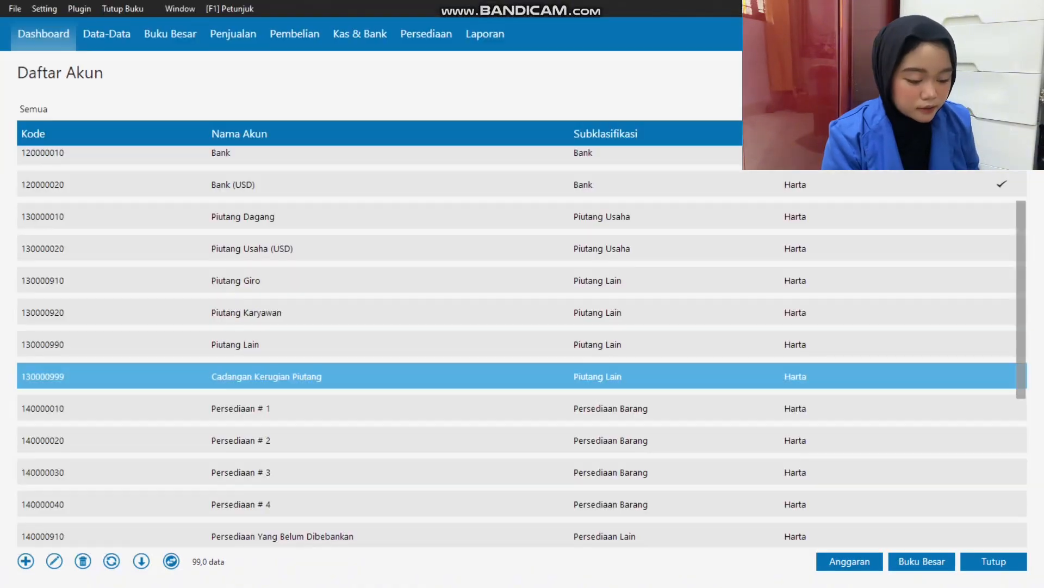
# Find the IDR account Utang Usaha in the account list, rename it Utang Dagang and save it.
pyautogui.press('Down')
pyautogui.press('Down')
pyautogui.press('Down')
pyautogui.press('Down')
pyautogui.press('Down')
pyautogui.press('Down')
pyautogui.press('Down')
pyautogui.press('Down')
pyautogui.press('Down')
pyautogui.press('Down')
pyautogui.press('Down')
pyautogui.press('Down')
pyautogui.press('Down')
pyautogui.press('Down')
pyautogui.press('Down')
pyautogui.press('Down')
pyautogui.press('Down')
pyautogui.press('Down')
pyautogui.press('Down')
pyautogui.press('Down')
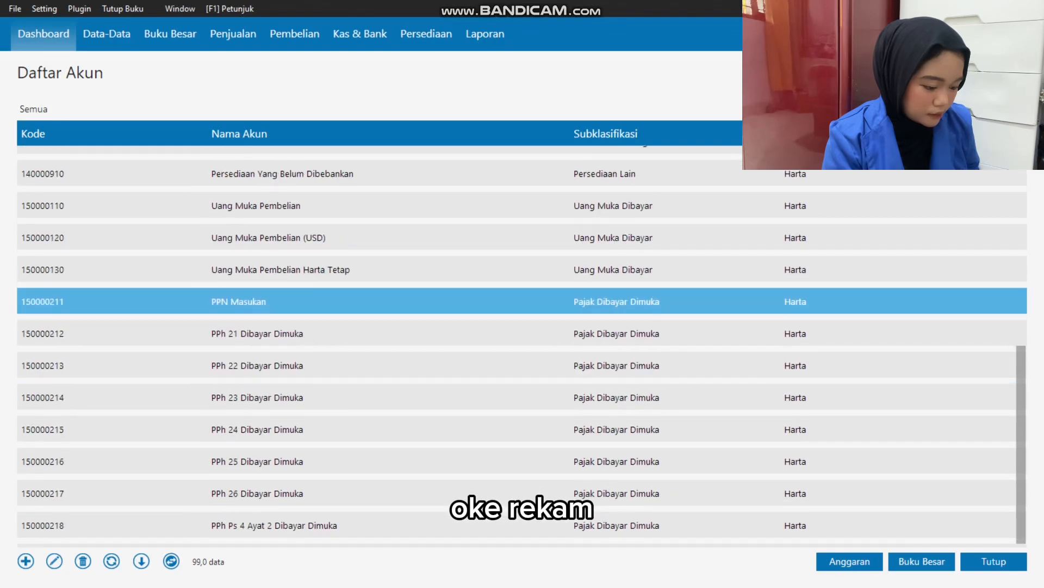
pyautogui.press('Up')
pyautogui.press('Up')
pyautogui.press('Up')
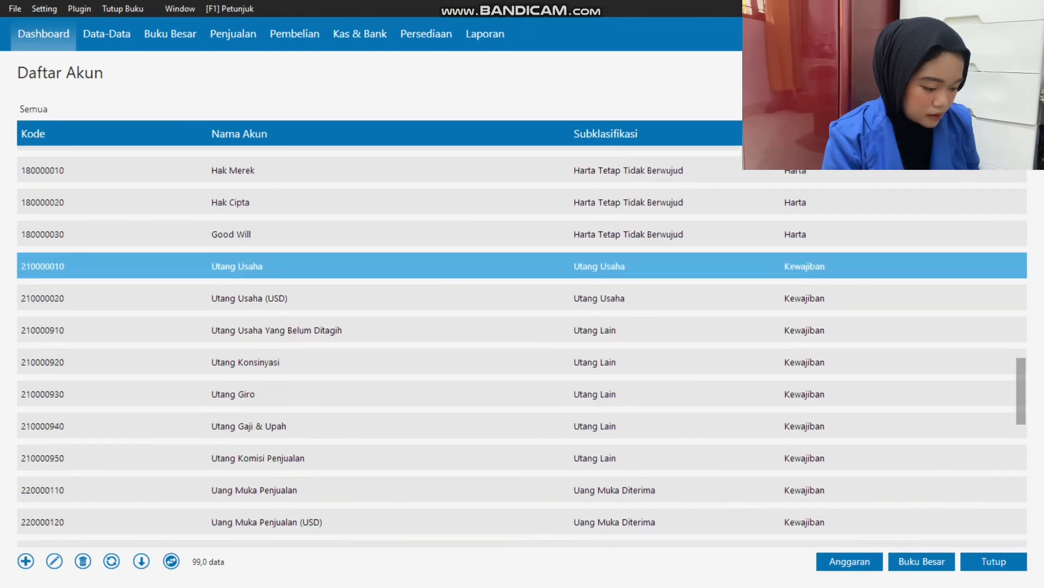
pyautogui.press('Return')
pyautogui.press('Return')
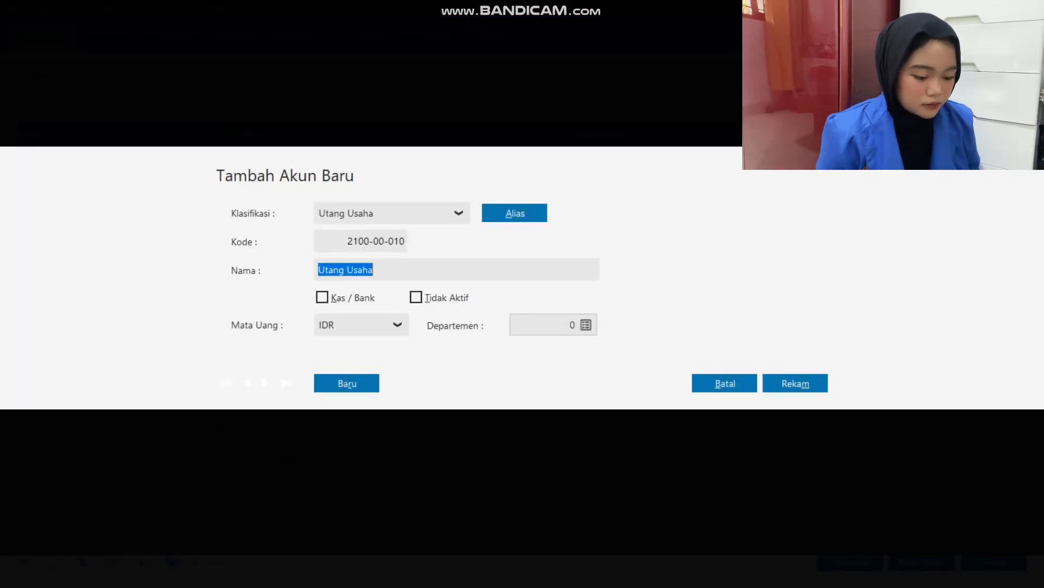
pyautogui.doubleClick(359, 270)
pyautogui.write('Dagang')
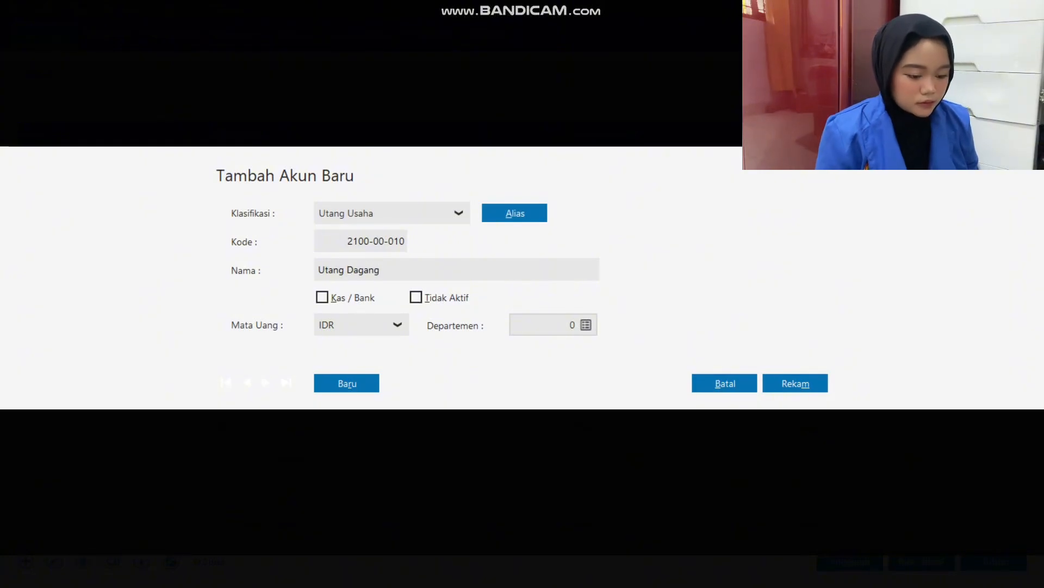
pyautogui.click(795, 383)
# Rename the revenue account Penjualan # 1 as Penjualan Barang Dagang and save it.
pyautogui.scroll(-4, 523, 350)
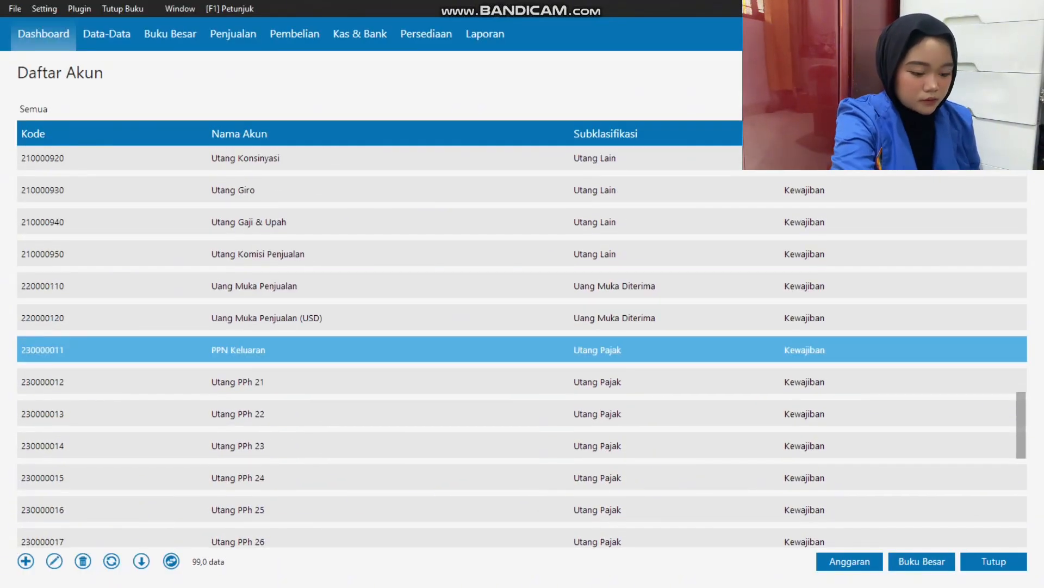
pyautogui.scroll(-6, 522, 350)
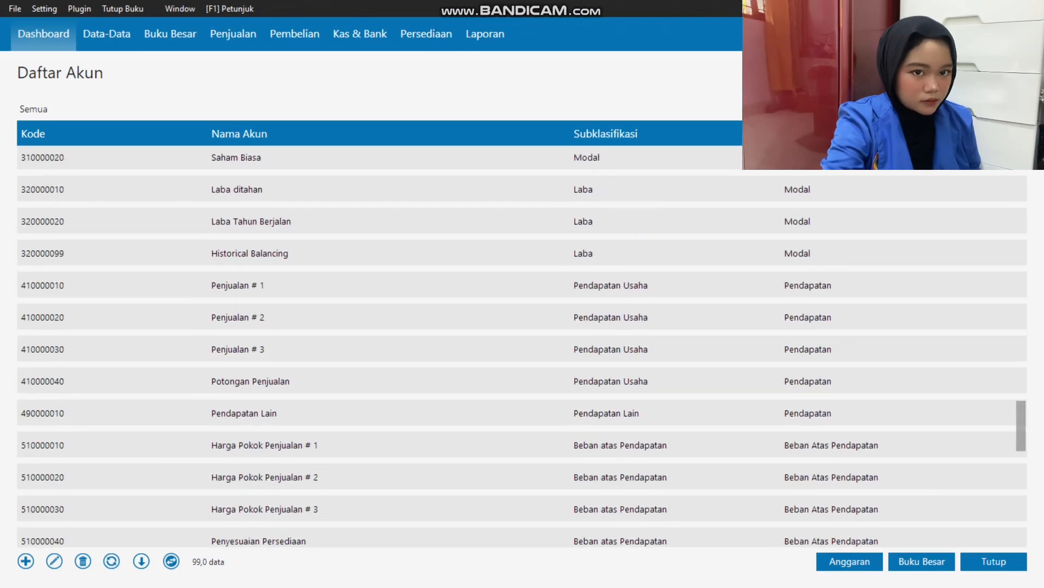
pyautogui.doubleClick(379, 284)
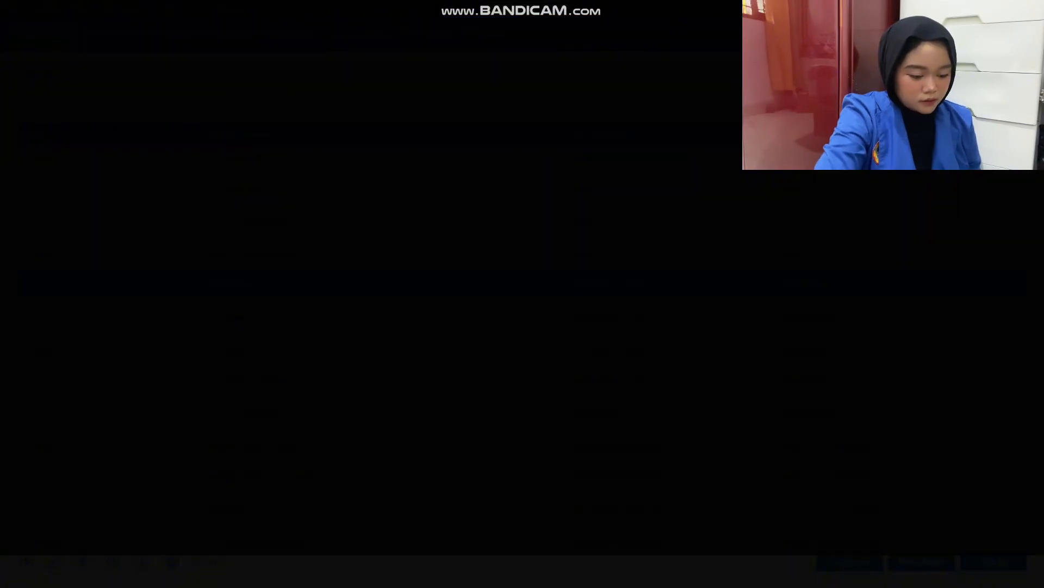
pyautogui.press('Return')
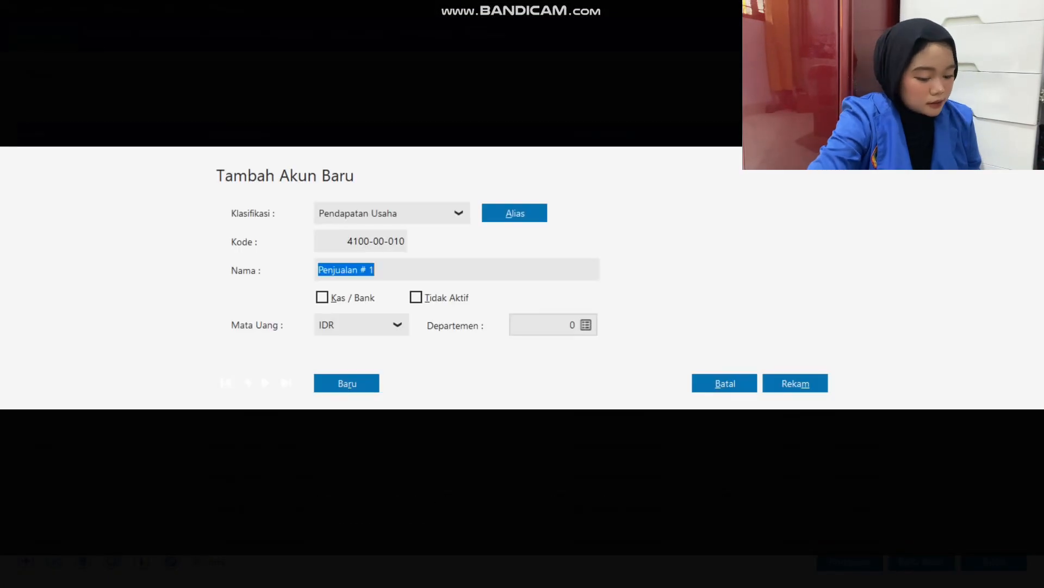
pyautogui.moveTo(375, 269); pyautogui.dragTo(368, 269)
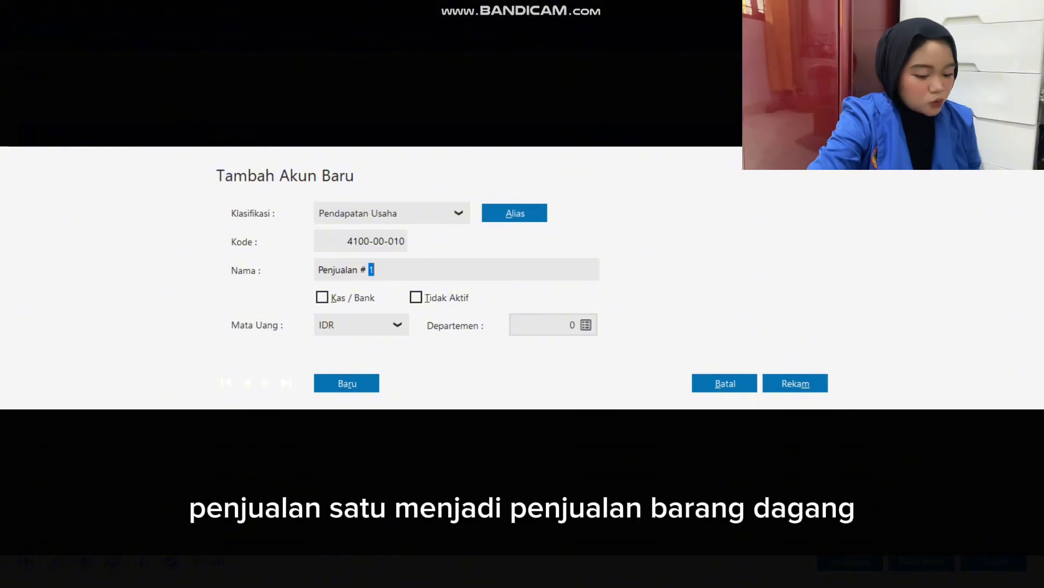
pyautogui.write('Br')
pyautogui.press('BackSpace')
pyautogui.write('arang Dagang')
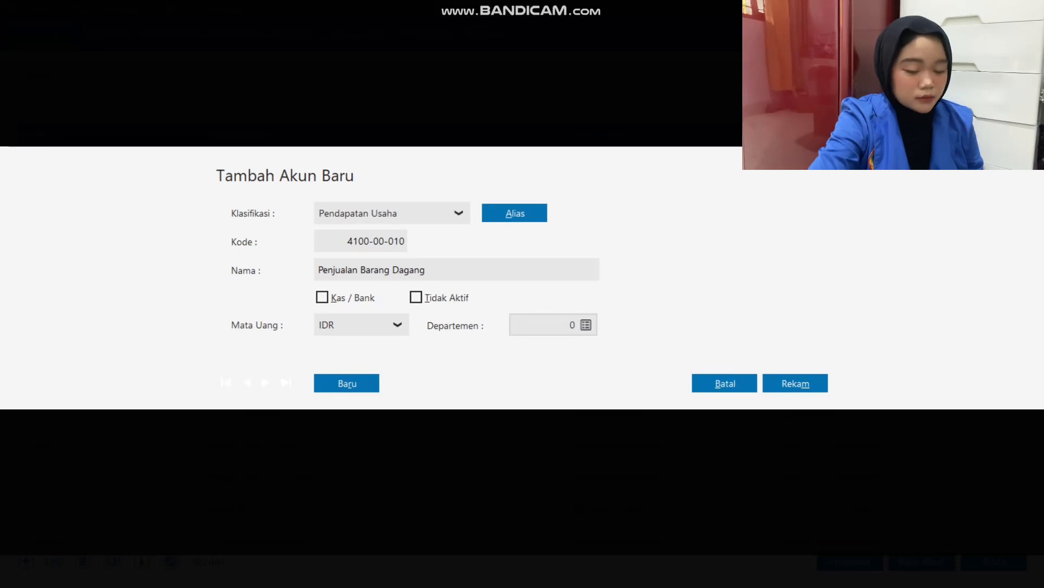
pyautogui.click(795, 383)
# Rename the account Harga Pokok Penjualan # 1 as Harga Pokok Penjualan, accepting the key-account warning.
pyautogui.scroll(-2, 795, 375)
pyautogui.doubleClick(522, 363)
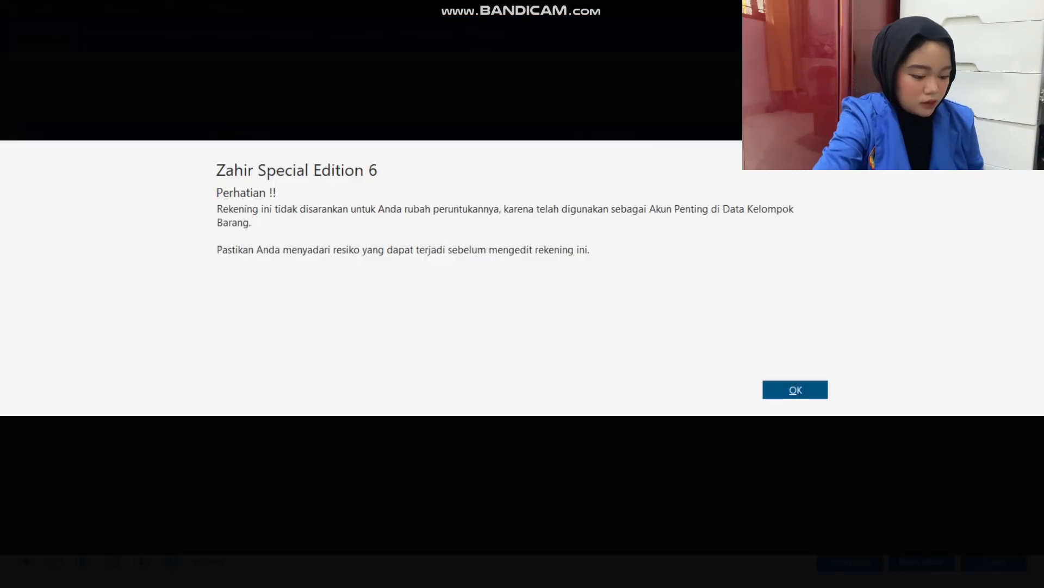
pyautogui.click(795, 390)
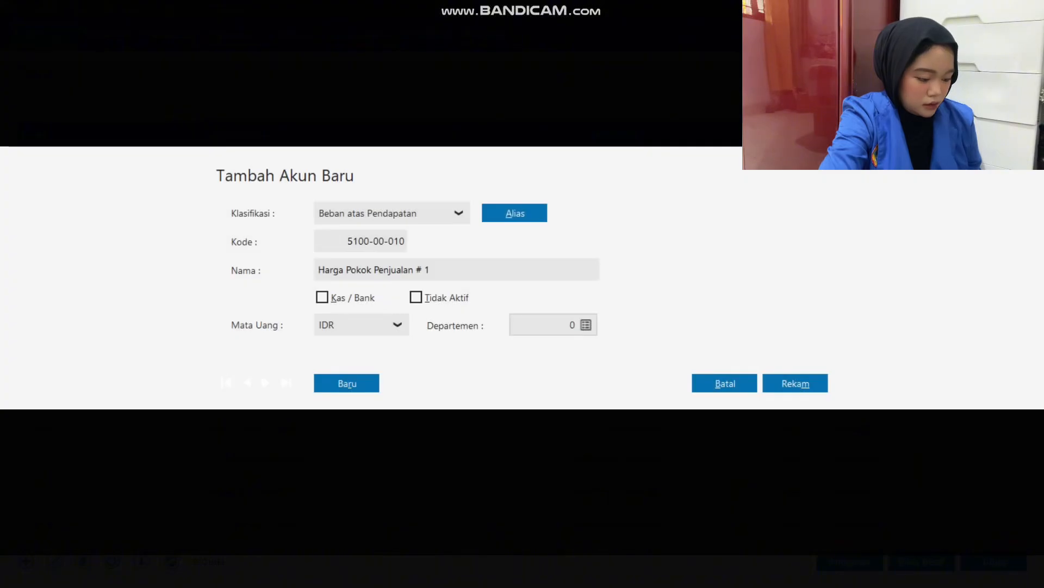
pyautogui.doubleClick(427, 270)
pyautogui.press('BackSpace')
pyautogui.press('BackSpace')
pyautogui.press('BackSpace')
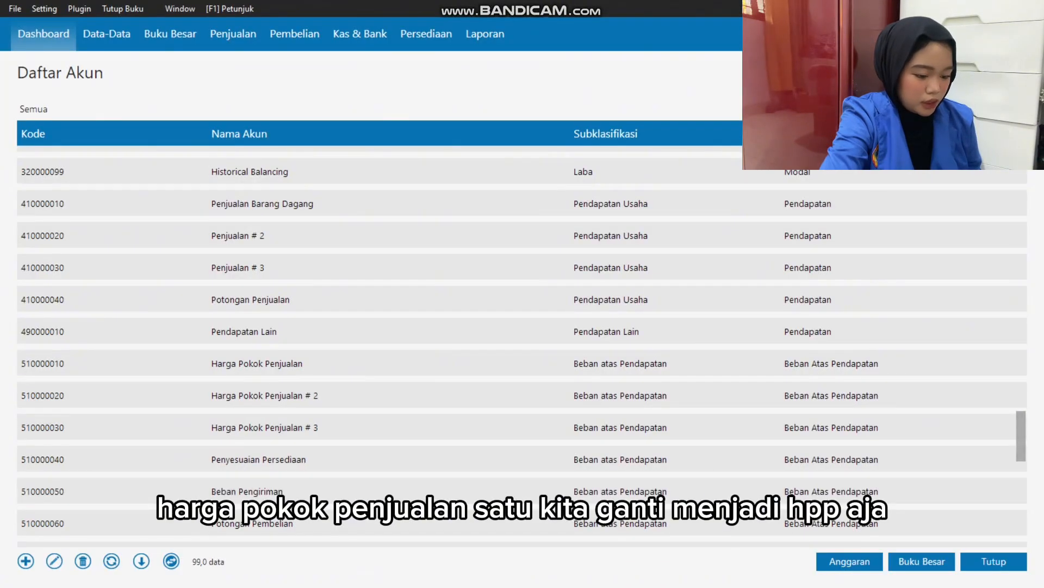
# Close the account list and open the Saldo Awal Akun form for entering account opening balances.
pyautogui.click(994, 562)
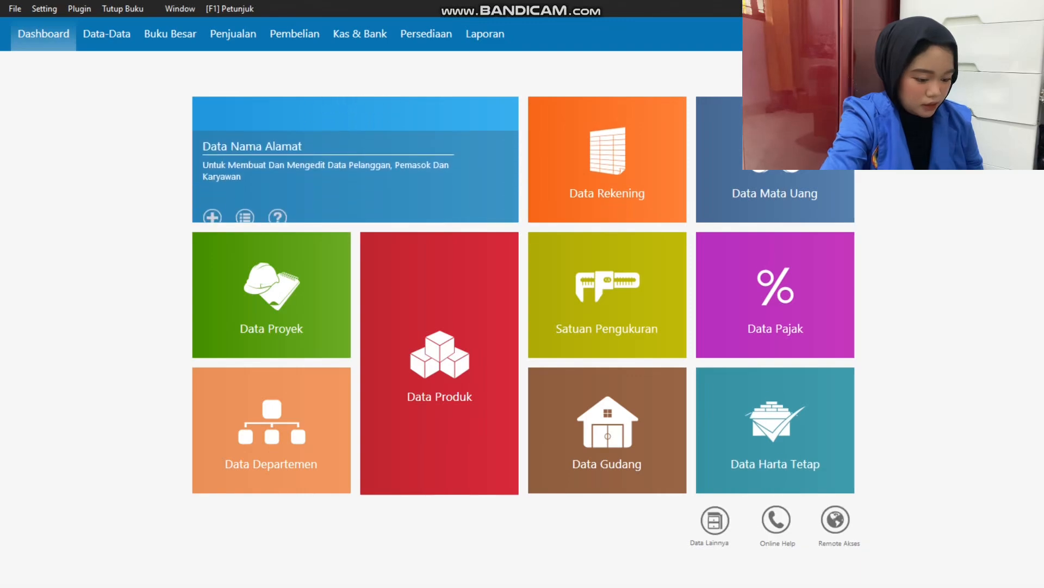
pyautogui.click(44, 9)
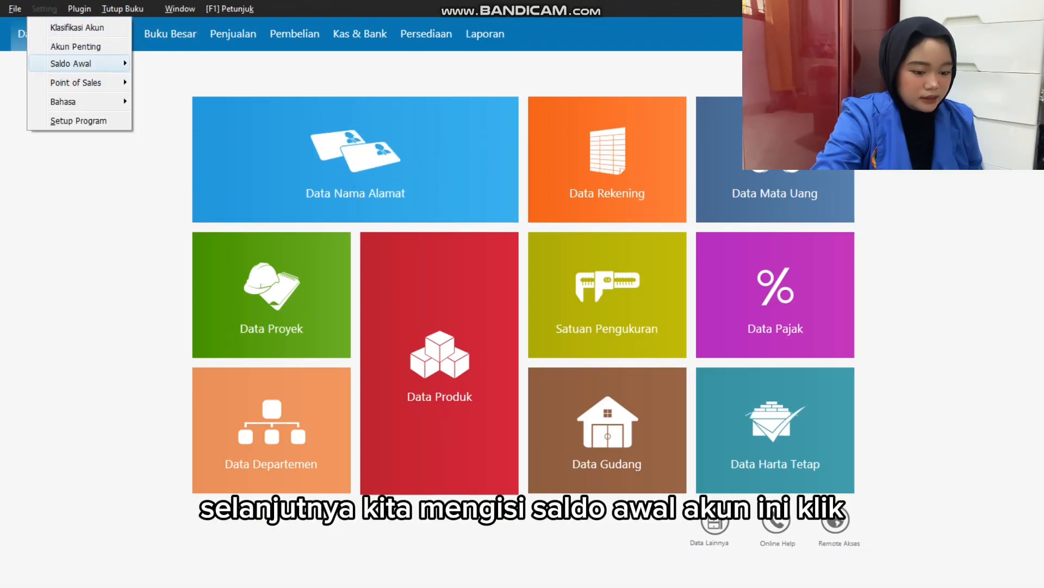
pyautogui.moveTo(80, 64)
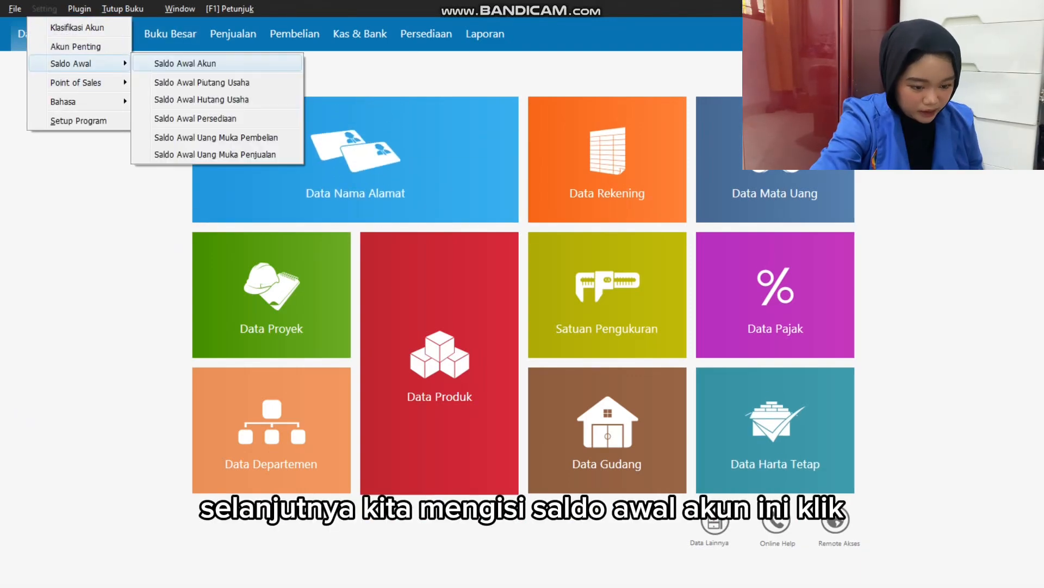
pyautogui.click(183, 63)
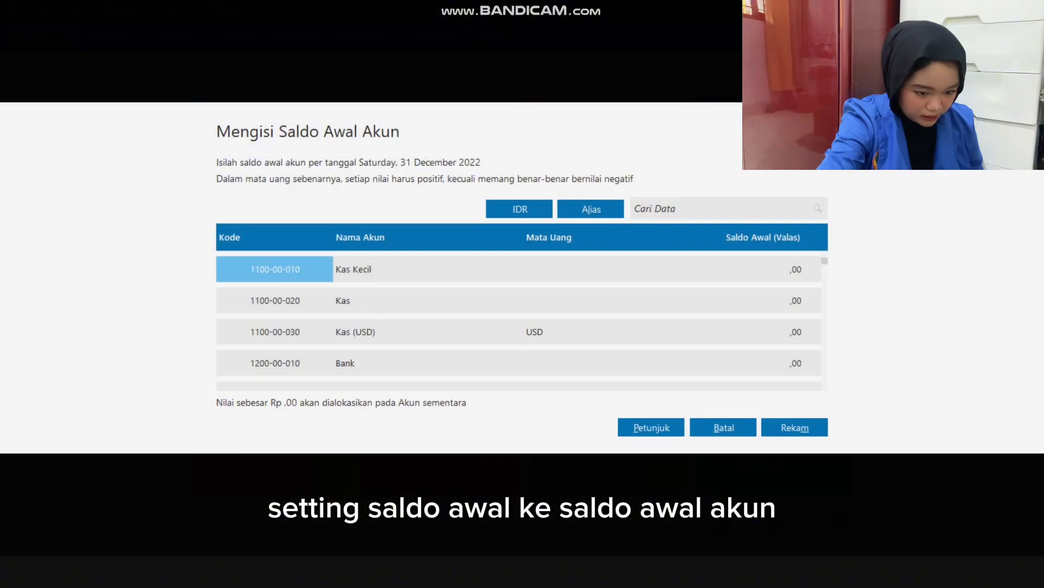
# Review the balance sheet amounts in C15:C28 and E15:E28 of the Excel workbook, and return to Zahir's opening balance list.
pyautogui.hotkey('alt', 'Tab')
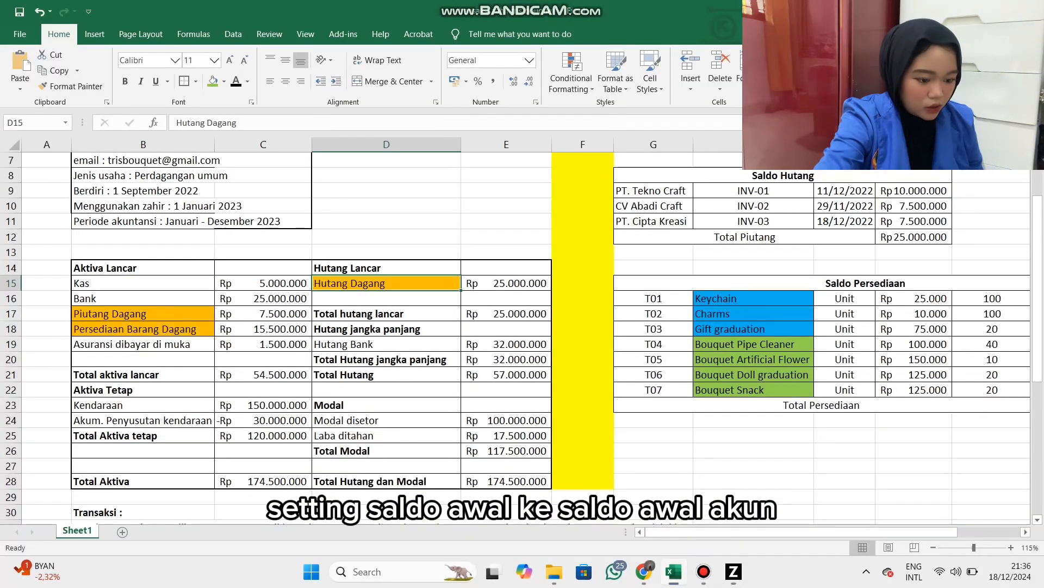
pyautogui.moveTo(263, 282); pyautogui.dragTo(263, 481)
pyautogui.moveTo(506, 283); pyautogui.dragTo(506, 481)
pyautogui.hotkey('alt', 'Tab')
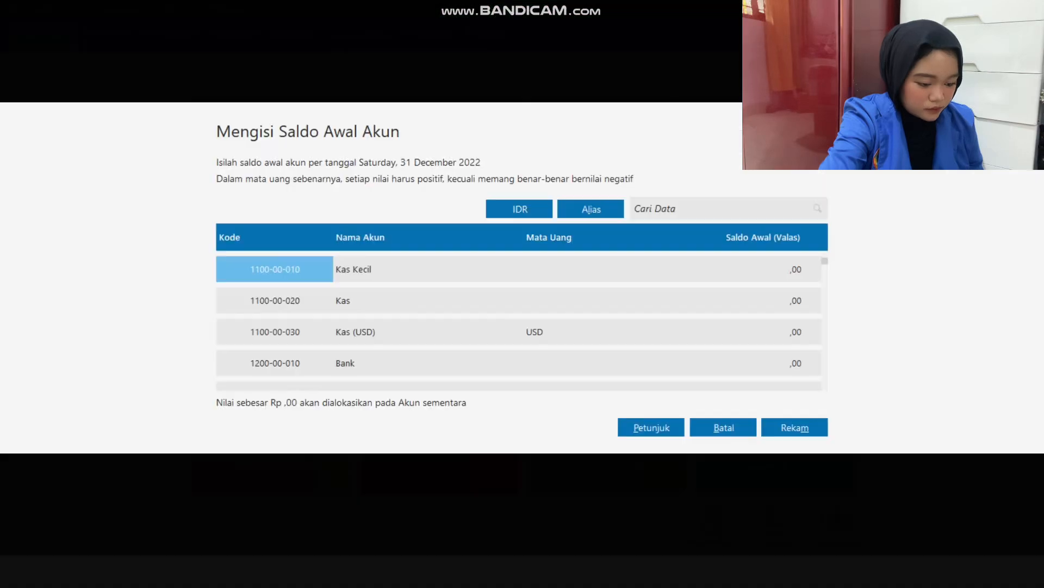
pyautogui.press('Down')
pyautogui.press('Down')
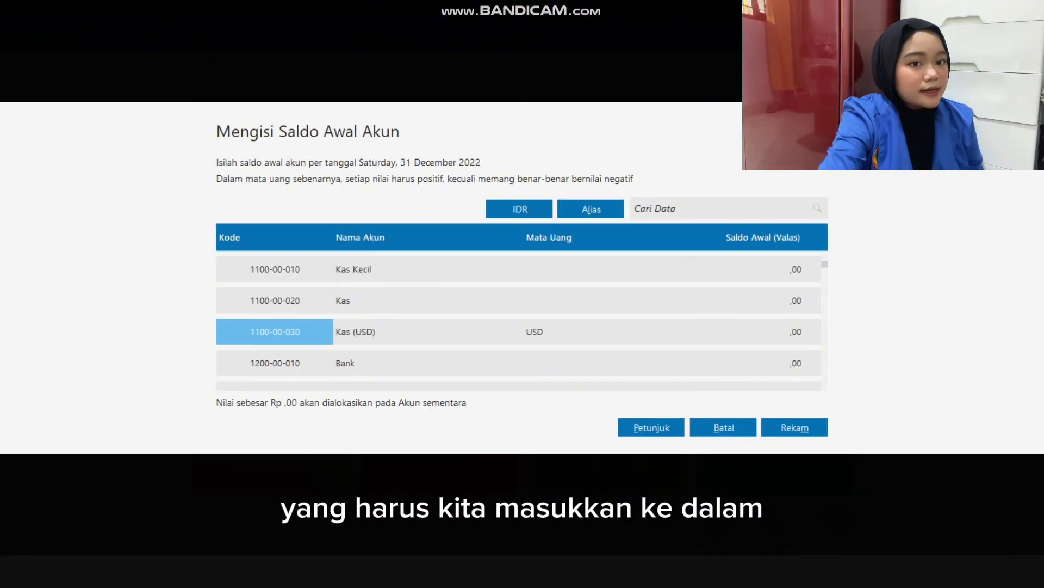
pyautogui.moveTo(825, 380); pyautogui.dragTo(825, 261)
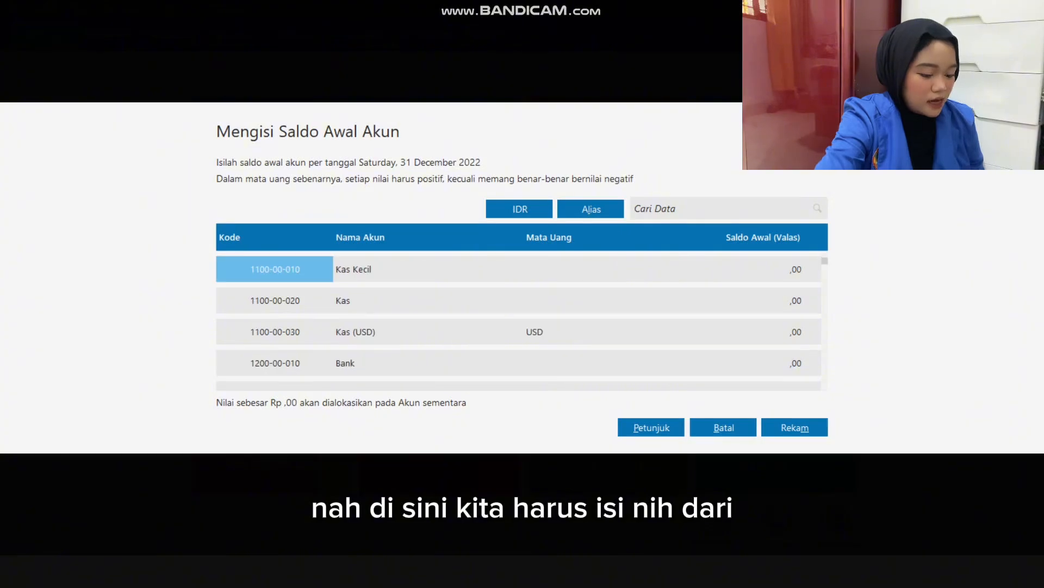
# Enter opening balances of 5.000.000 for Kas and 25.000.000 for Bank.
pyautogui.click(709, 300)
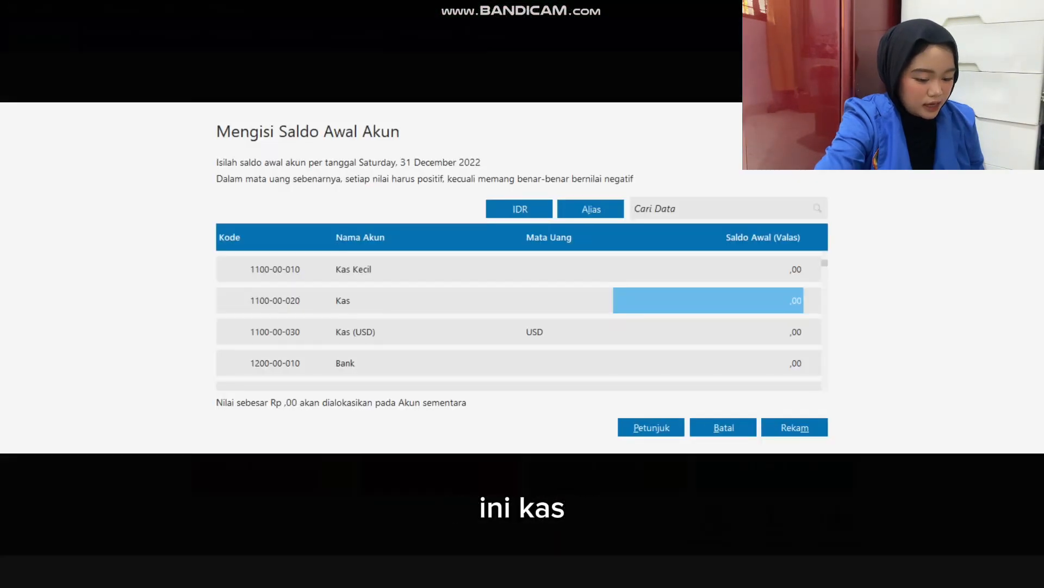
pyautogui.write('5000000')
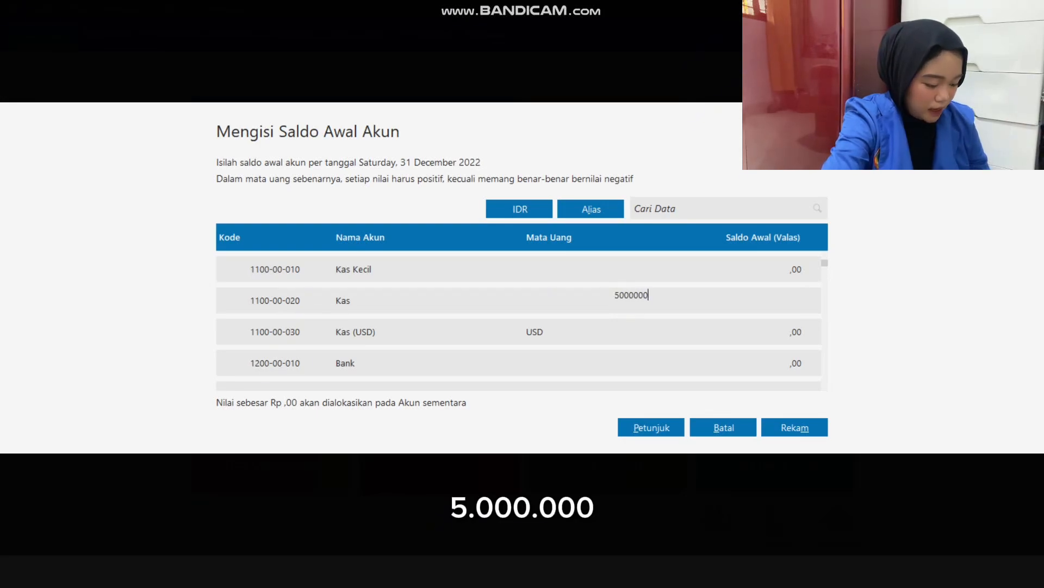
pyautogui.press('Return')
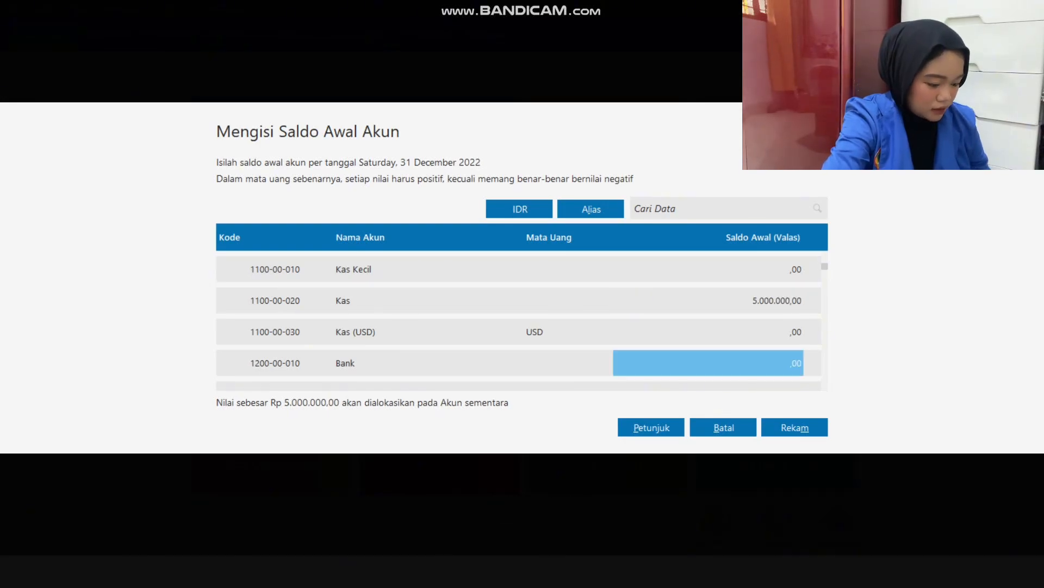
pyautogui.write('250000')
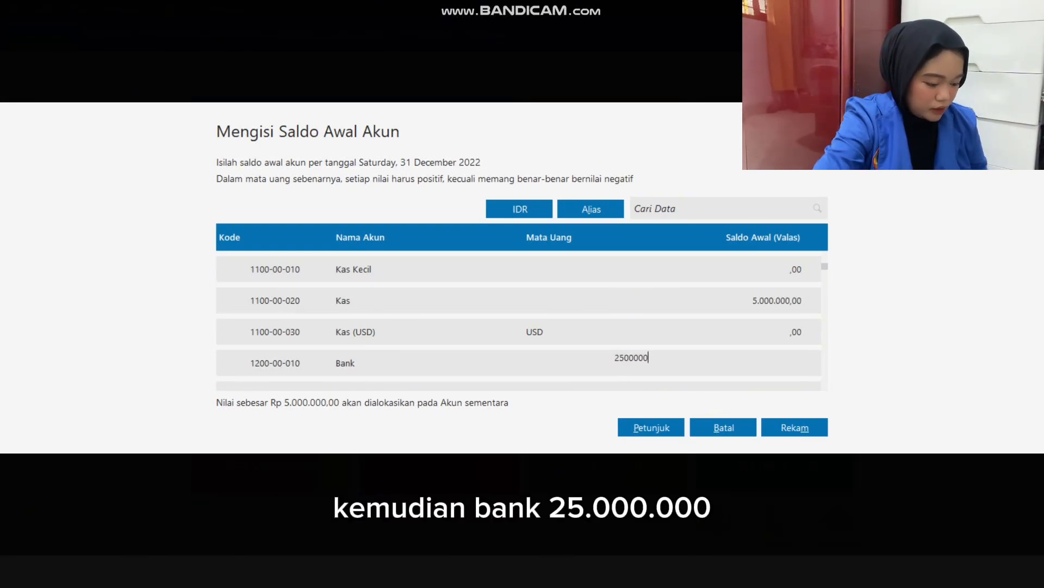
pyautogui.press('Return')
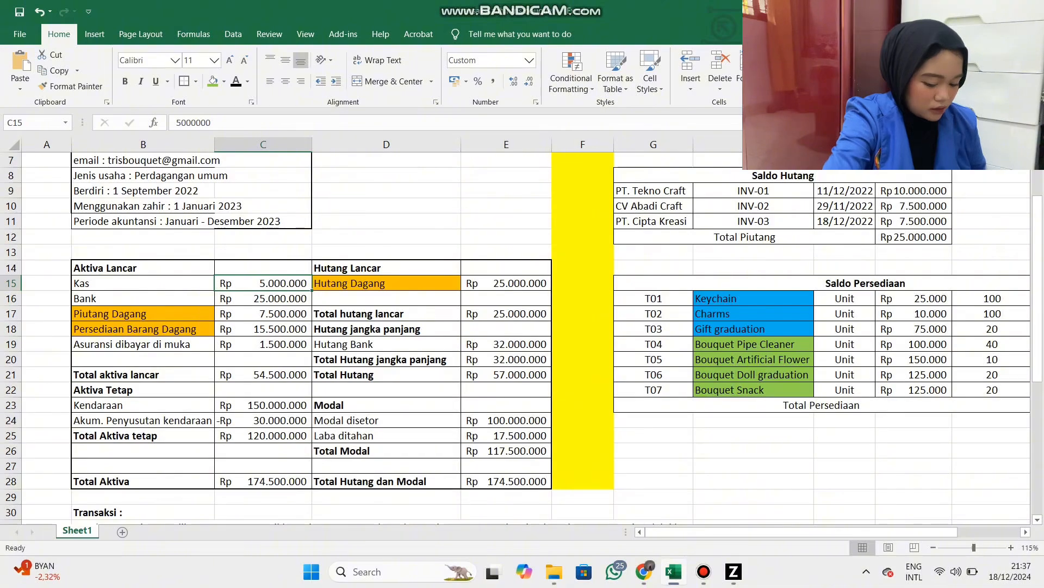
# Enter an opening balance of 7.500.000 for account 1300-00-010 Piutang Dagang.
pyautogui.press('Down')
pyautogui.press('Down')
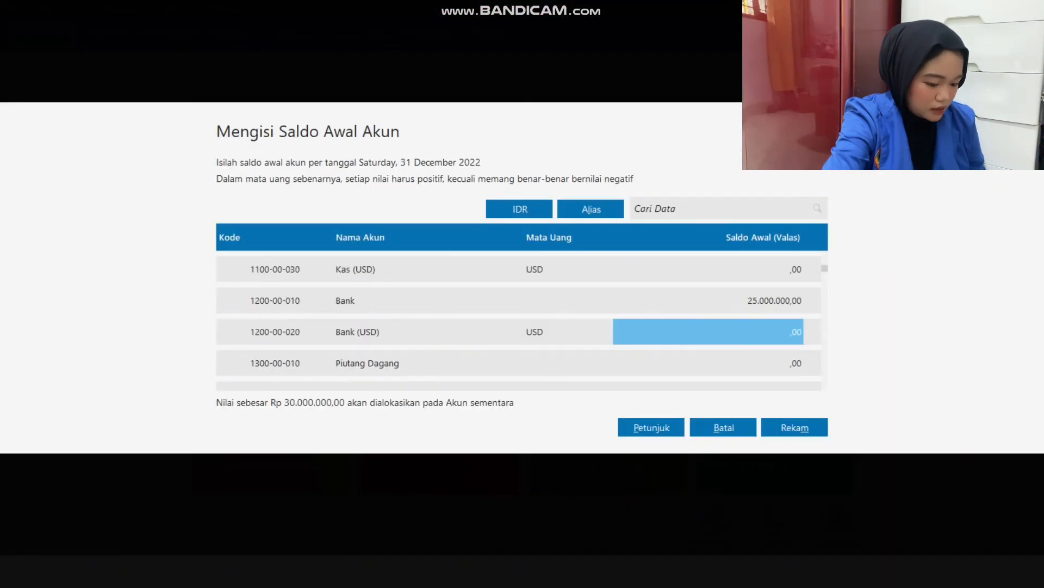
pyautogui.press('Down')
pyautogui.write('75')
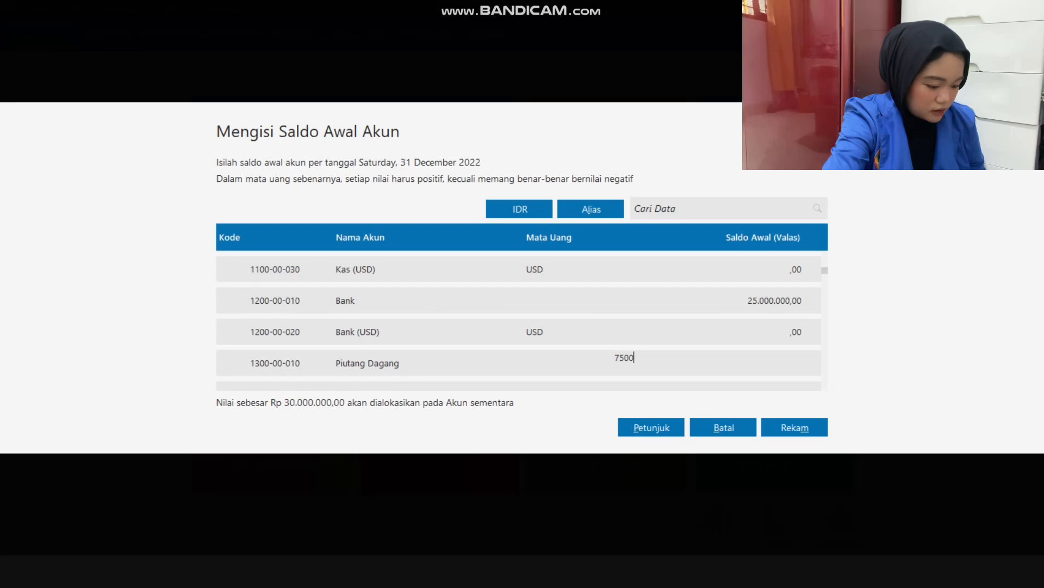
pyautogui.press('Return')
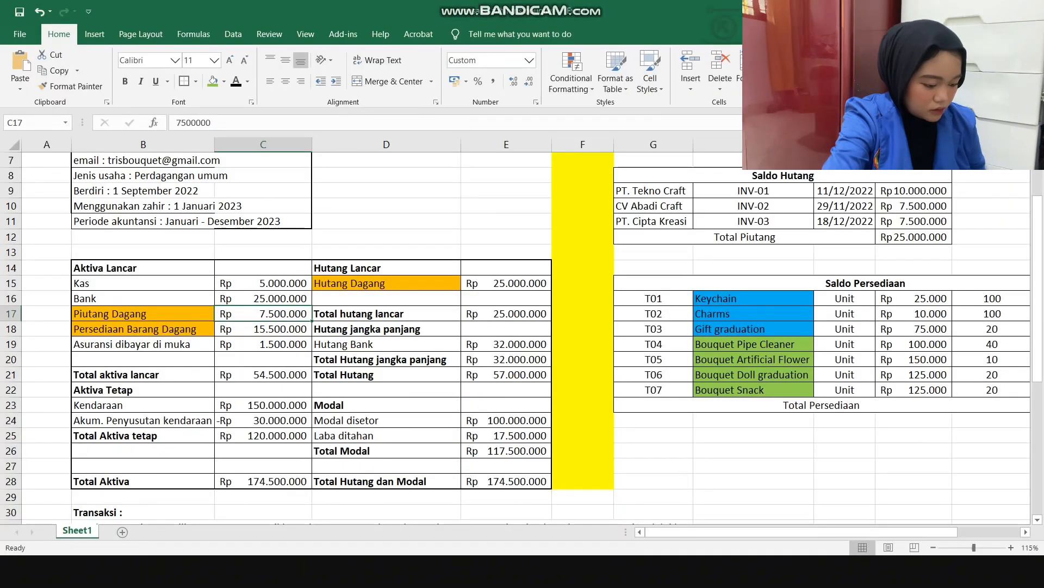
# Enter an opening balance of 15.500.000 for account 1400-00-010 Persediaan Barang Dagang.
pyautogui.click(263, 328)
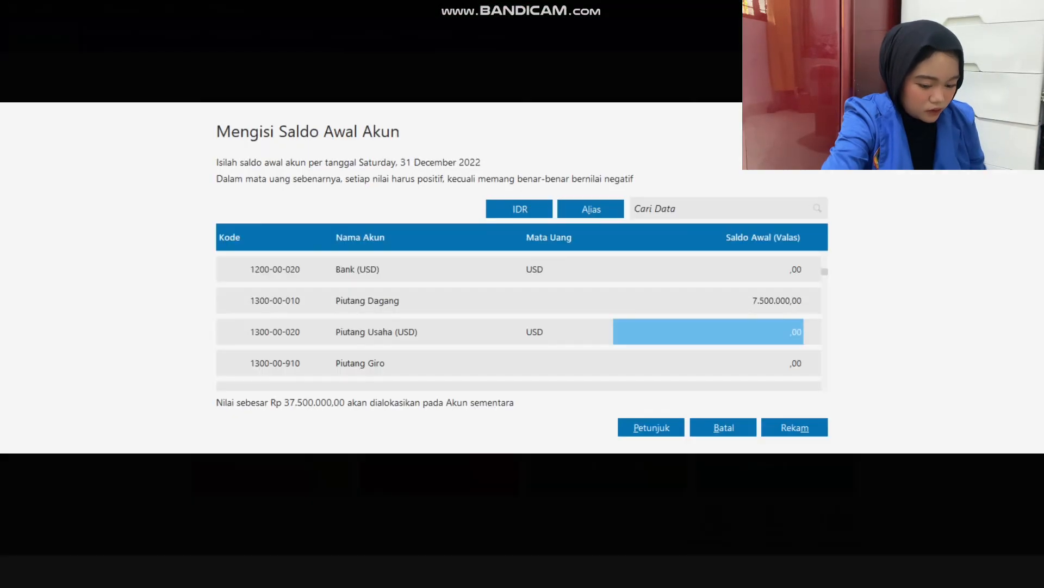
pyautogui.press('Down')
pyautogui.press('Down')
pyautogui.press('Down')
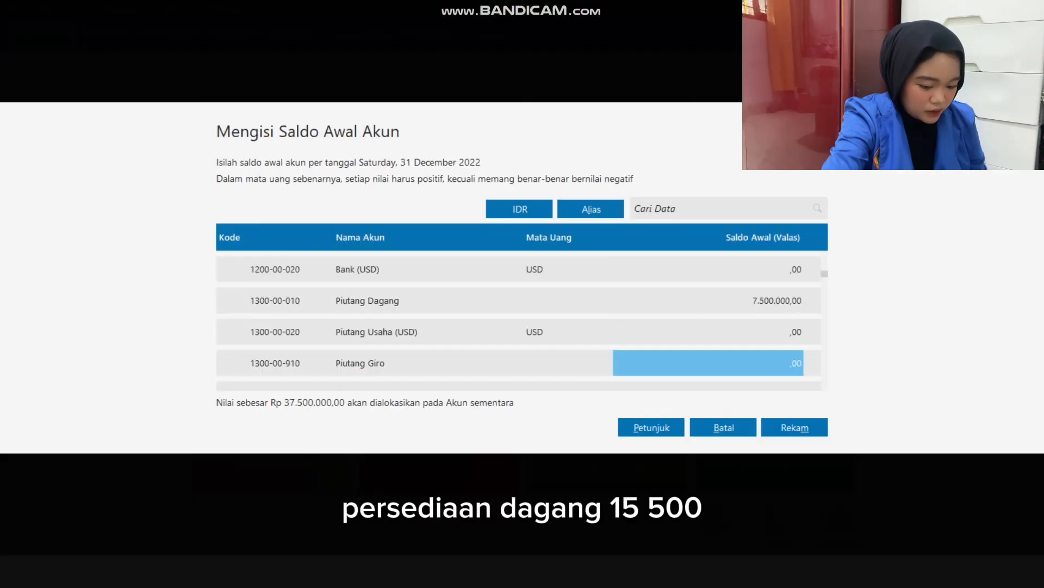
pyautogui.press('Down')
pyautogui.press('Down')
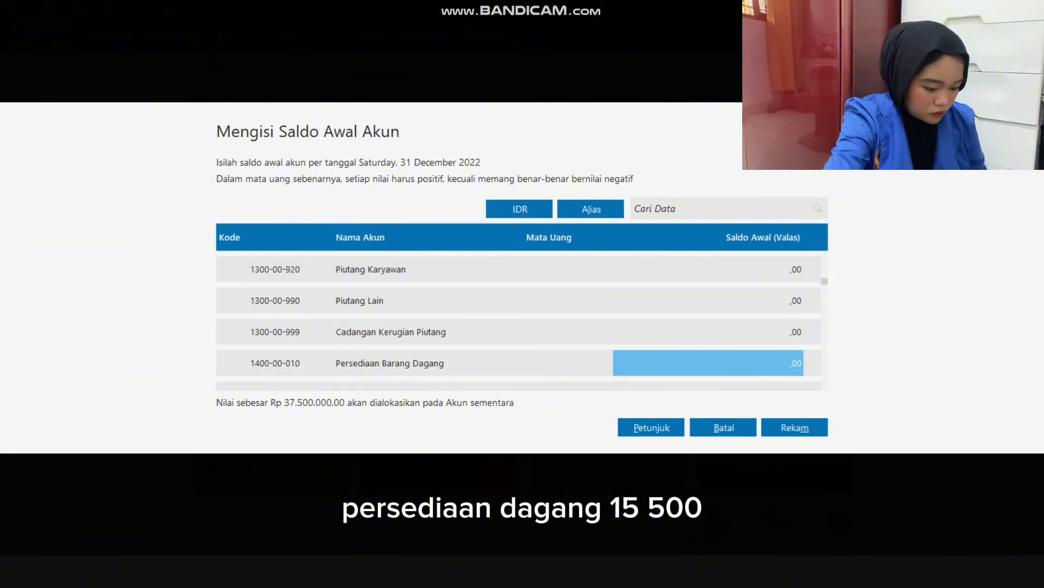
pyautogui.write('15500000')
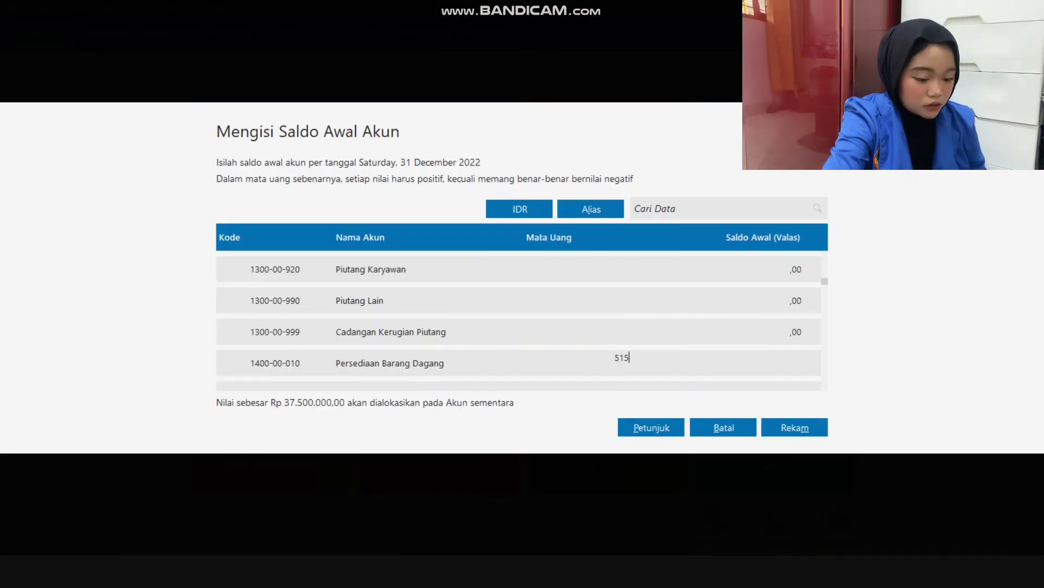
pyautogui.press('BackSpace')
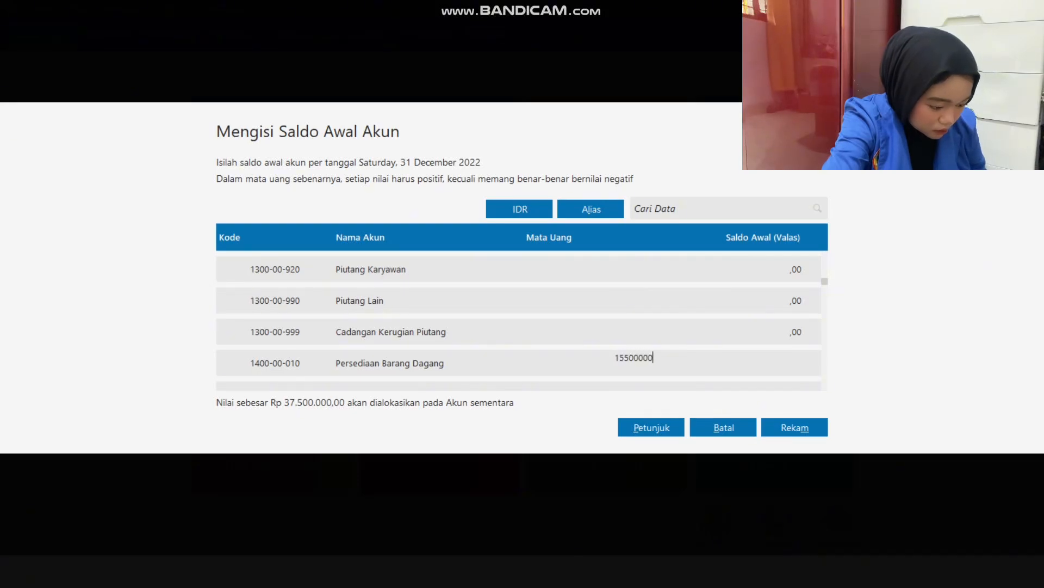
pyautogui.write('500000')
pyautogui.press('Down')
pyautogui.press('Down')
pyautogui.press('Down')
pyautogui.press('Down')
pyautogui.press('Down')
pyautogui.press('Down')
pyautogui.press('Down')
pyautogui.press('Down')
pyautogui.press('Down')
pyautogui.press('Down')
pyautogui.press('Down')
pyautogui.press('Down')
pyautogui.press('Down')
pyautogui.press('Down')
pyautogui.press('Down')
pyautogui.press('Down')
pyautogui.press('Down')
pyautogui.press('Down')
pyautogui.press('Down')
pyautogui.press('Down')
pyautogui.press('Down')
pyautogui.press('Down')
pyautogui.press('Down')
# Check the vehicle amount in the Excel workbook and enter 150.000.000 as Kendaraan's opening balance in Zahir.
pyautogui.hotkey('alt', 'Tab')
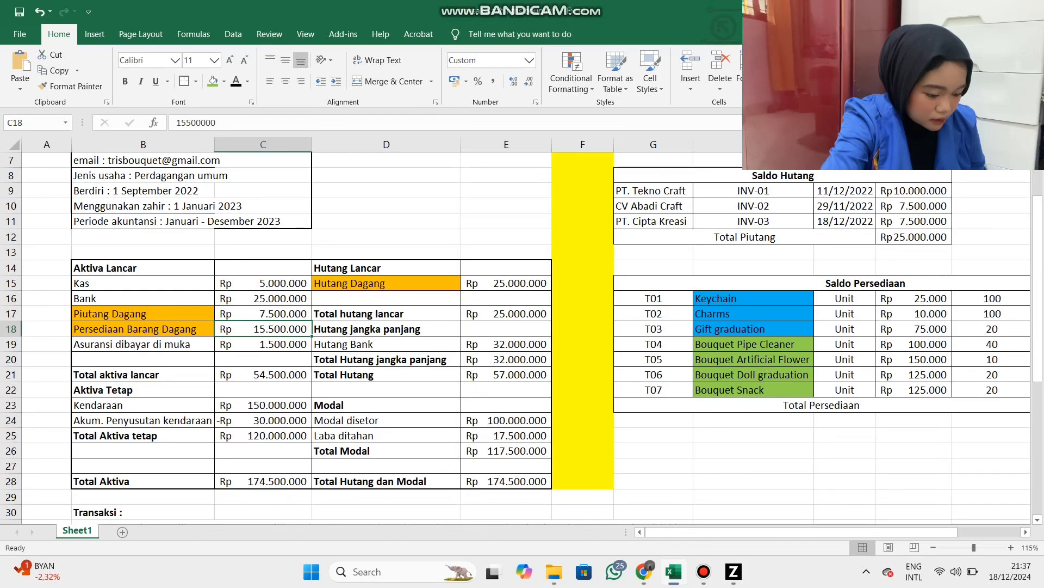
pyautogui.hotkey('alt', 'Tab')
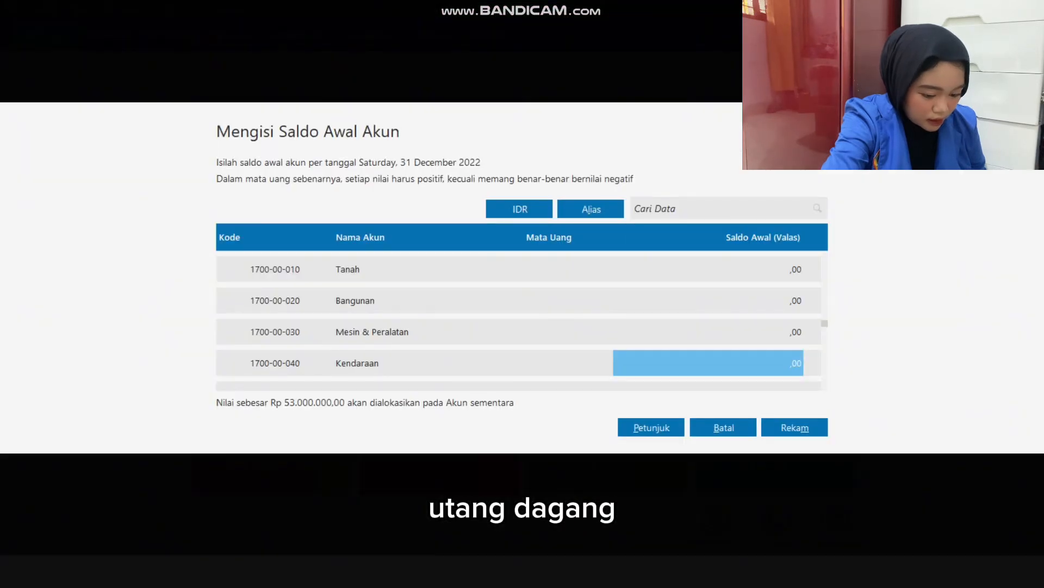
pyautogui.write('150')
pyautogui.write('000000')
pyautogui.press('Return')
pyautogui.press('Return')
pyautogui.press('Return')
pyautogui.press('Return')
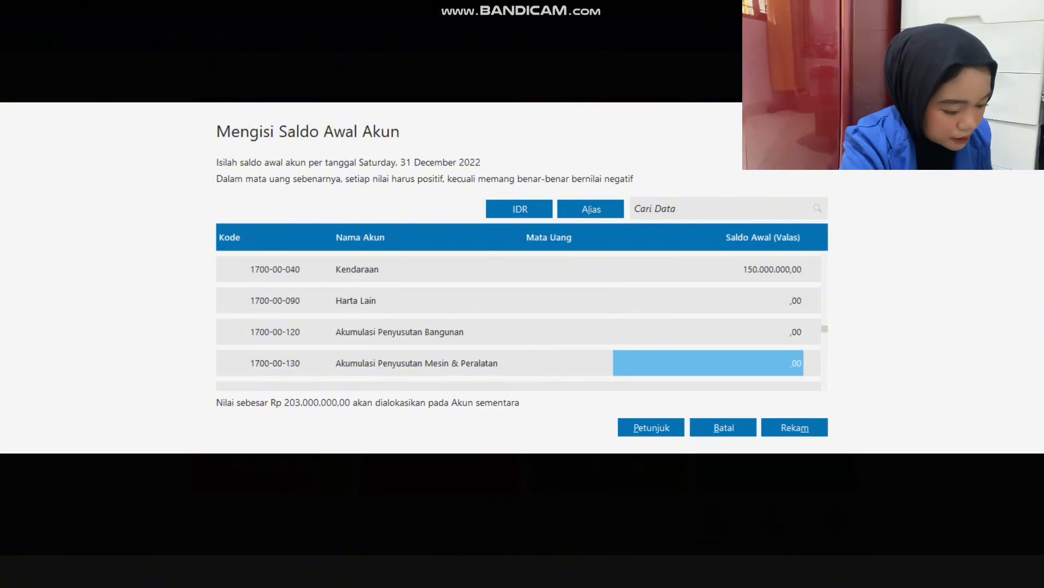
# Enter a negative opening balance of -30.000.000 for Akumulasi Penyusutan Kendaraan.
pyautogui.write('-')
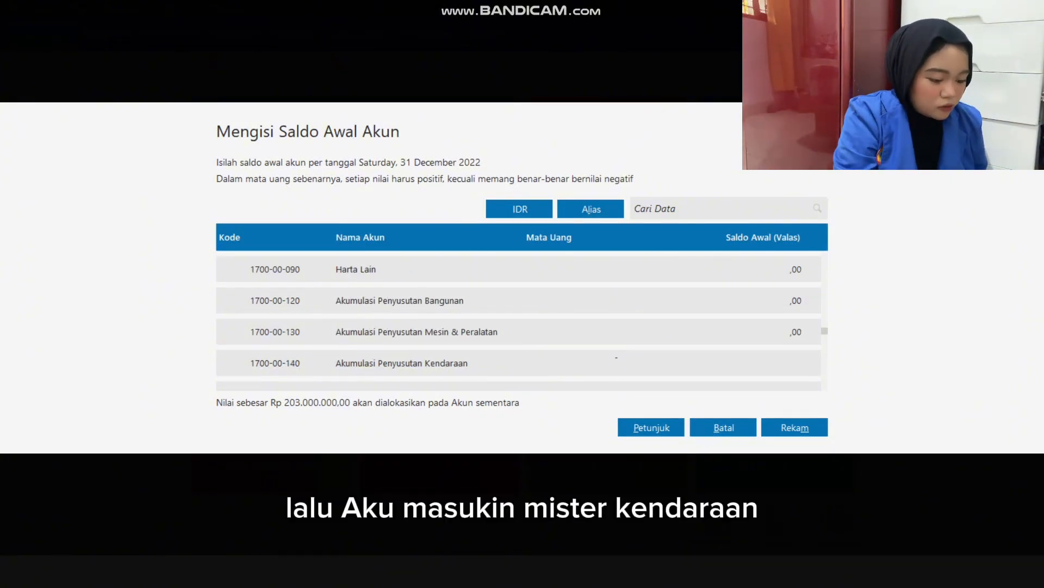
pyautogui.write('30.000.000')
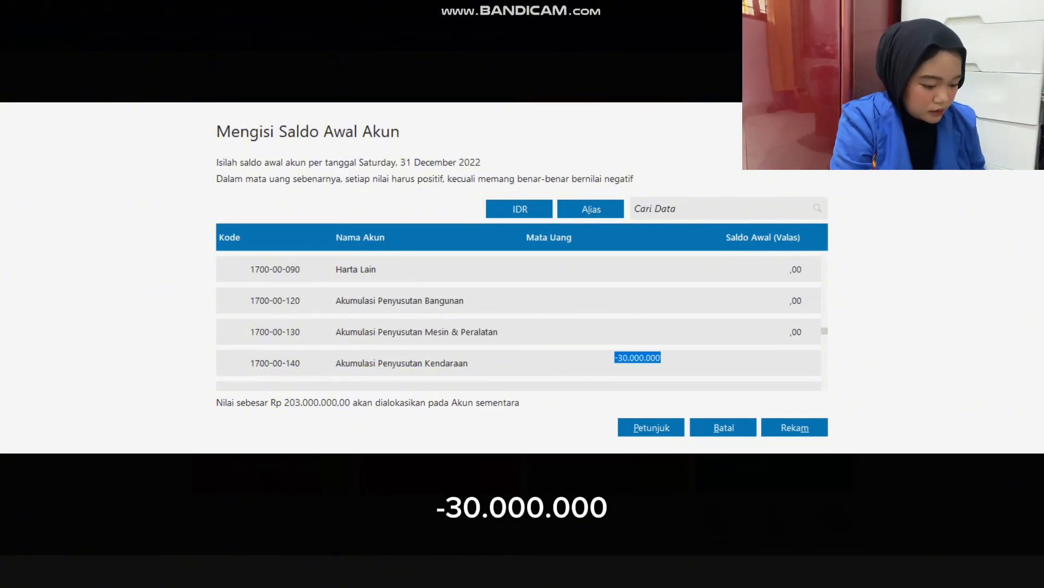
pyautogui.press('Return')
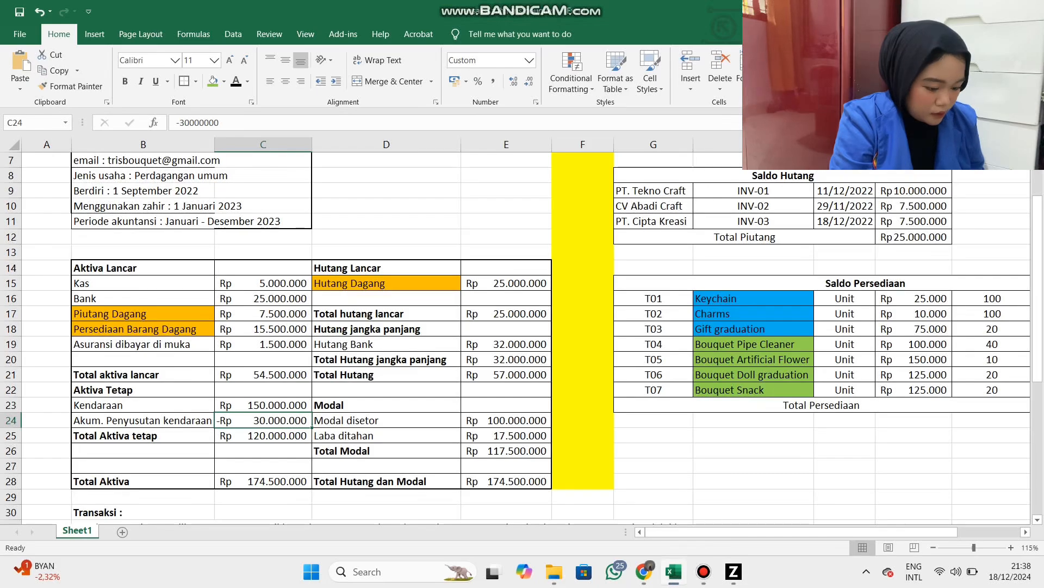
# Check the fixed asset amounts in Excel's C23:C24, and enter 25.000.000 as Utang Dagang's opening balance in Zahir.
pyautogui.moveTo(261, 404); pyautogui.dragTo(261, 420)
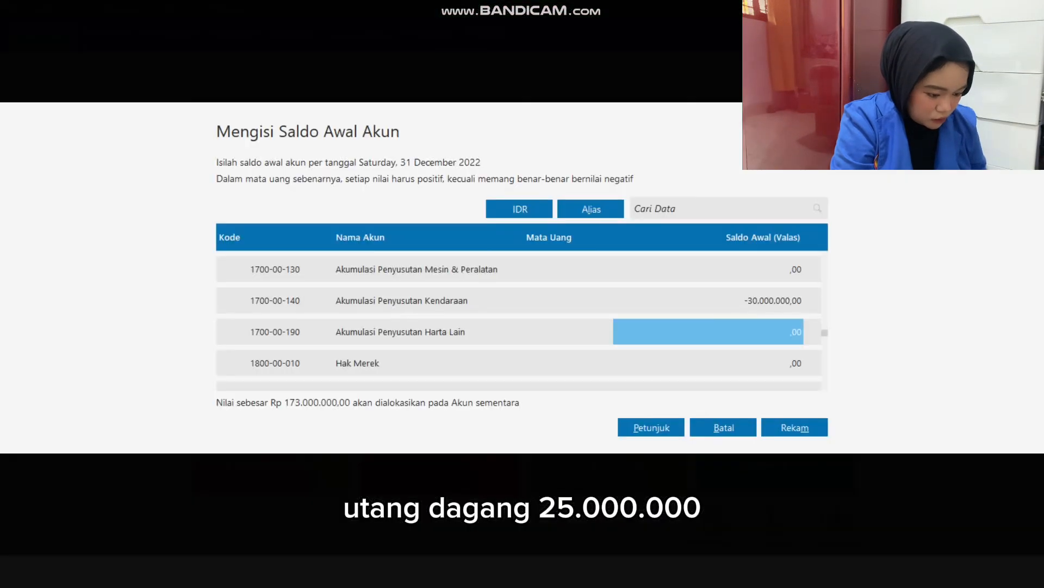
pyautogui.press('Down')
pyautogui.press('Down')
pyautogui.press('Down')
pyautogui.press('Down')
pyautogui.press('Down')
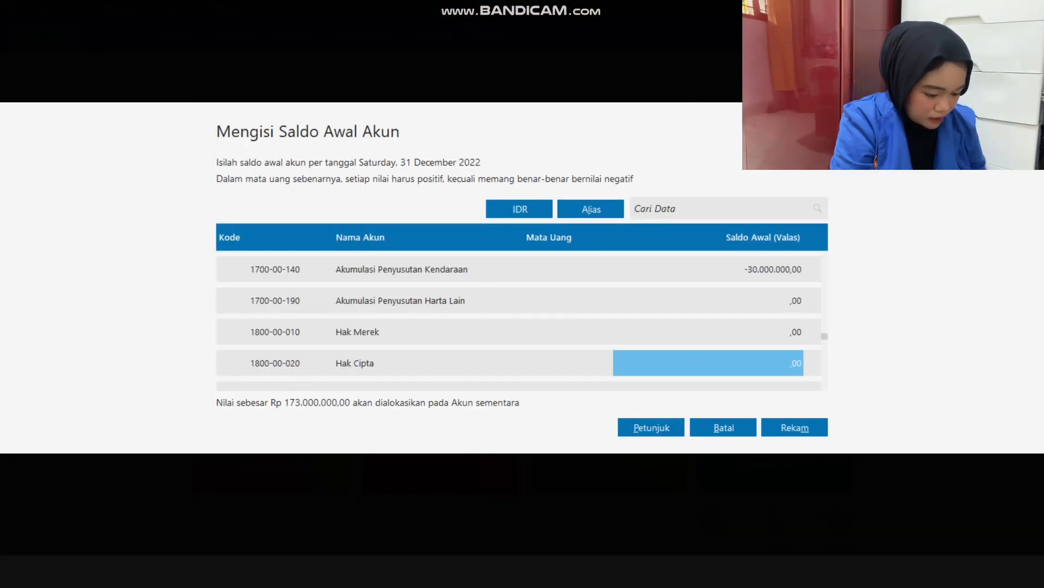
pyautogui.press('Up')
pyautogui.write('25')
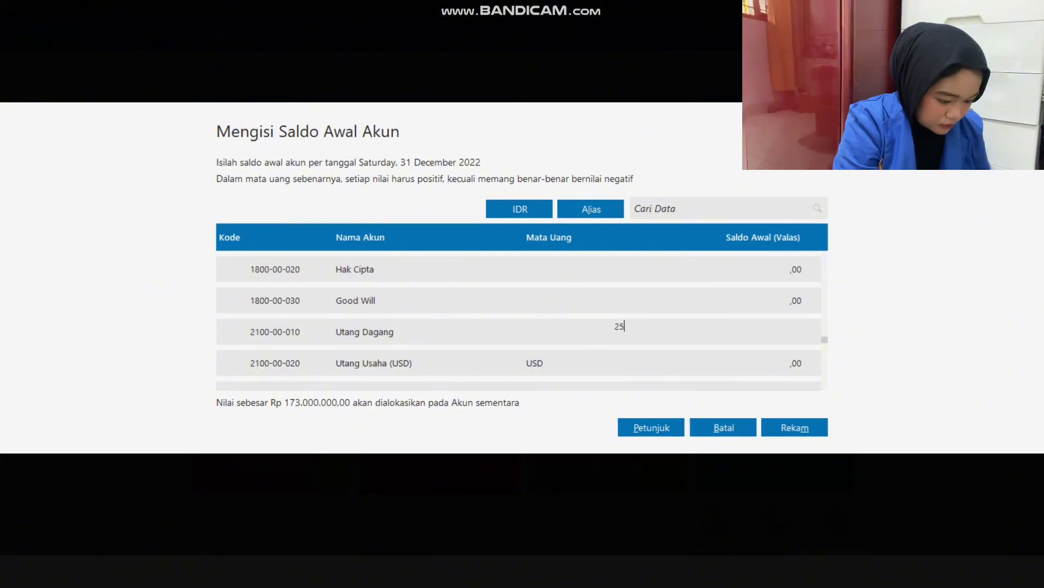
pyautogui.write('000000')
pyautogui.press('Down')
pyautogui.press('Down')
pyautogui.press('Down')
pyautogui.press('Down')
pyautogui.press('Down')
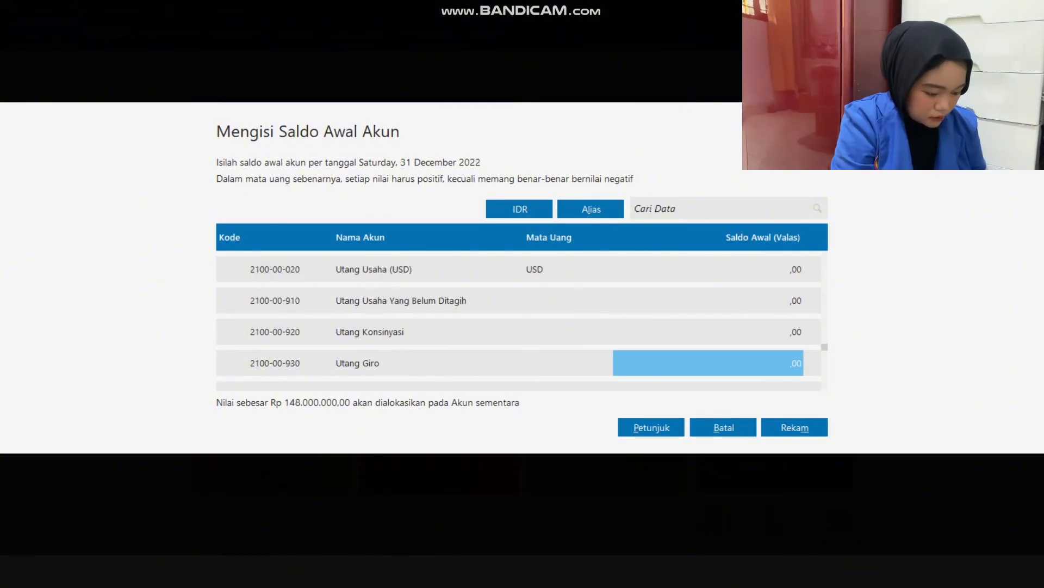
# Enter an opening balance of 32.000.000 for account 2500-00-010 Utang Bank.
pyautogui.press('Down')
pyautogui.press('Down')
pyautogui.press('Down')
pyautogui.press('Down')
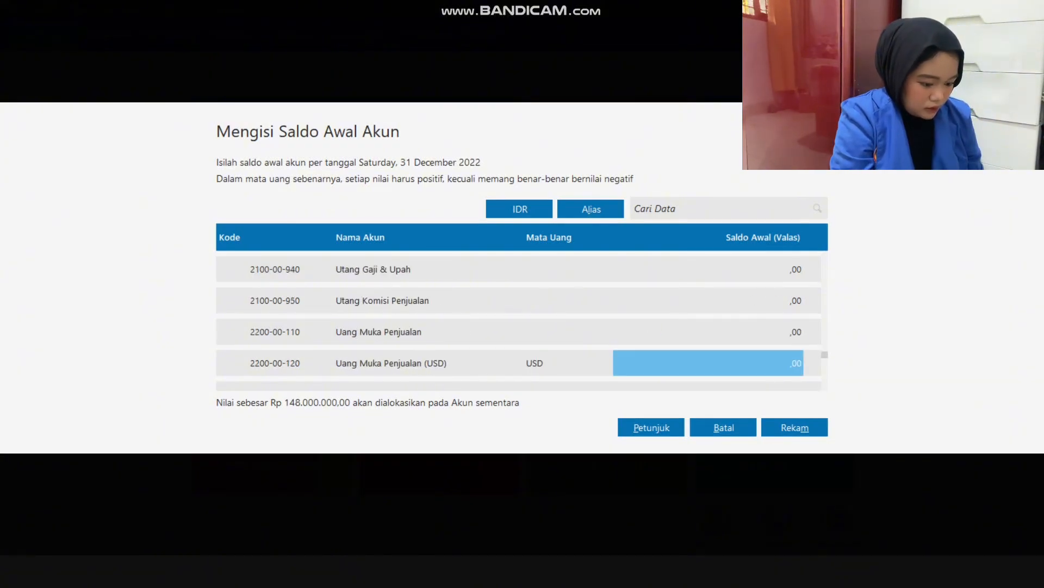
pyautogui.press('Down')
pyautogui.press('Down')
pyautogui.press('Down')
pyautogui.press('Down')
pyautogui.press('Down')
pyautogui.press('Down')
pyautogui.press('Up')
pyautogui.write('32.000.000')
# Check the bank debt and equity amounts in Excel, and enter 100.000.000 as Modal Disetor's opening balance in Zahir.
pyautogui.hotkey('alt', 'Tab')
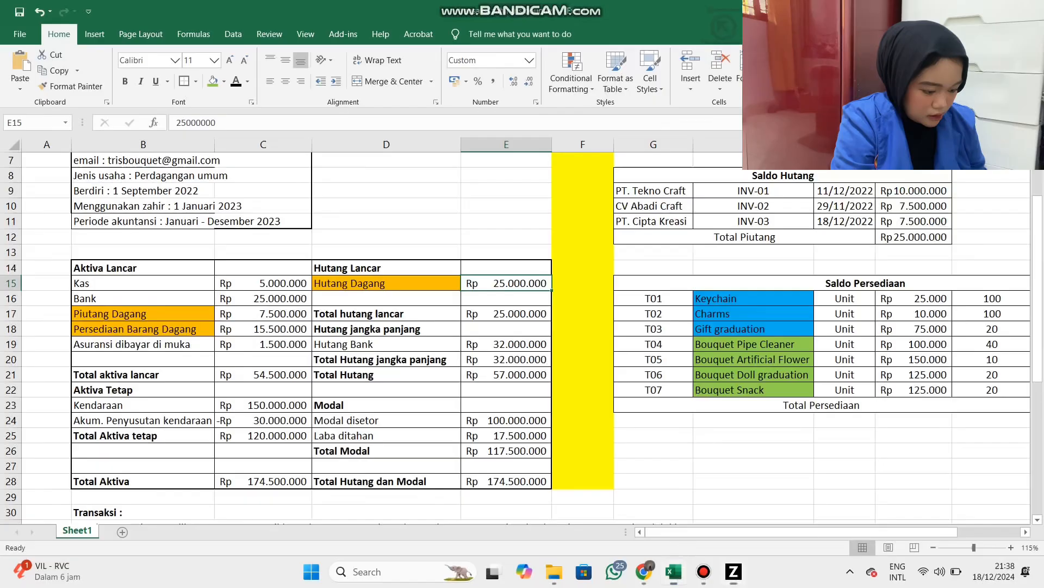
pyautogui.click(506, 345)
pyautogui.moveTo(506, 420); pyautogui.dragTo(506, 436)
pyautogui.hotkey('alt', 'Tab')
pyautogui.press('Down')
pyautogui.press('Down')
pyautogui.press('Down')
pyautogui.press('Down')
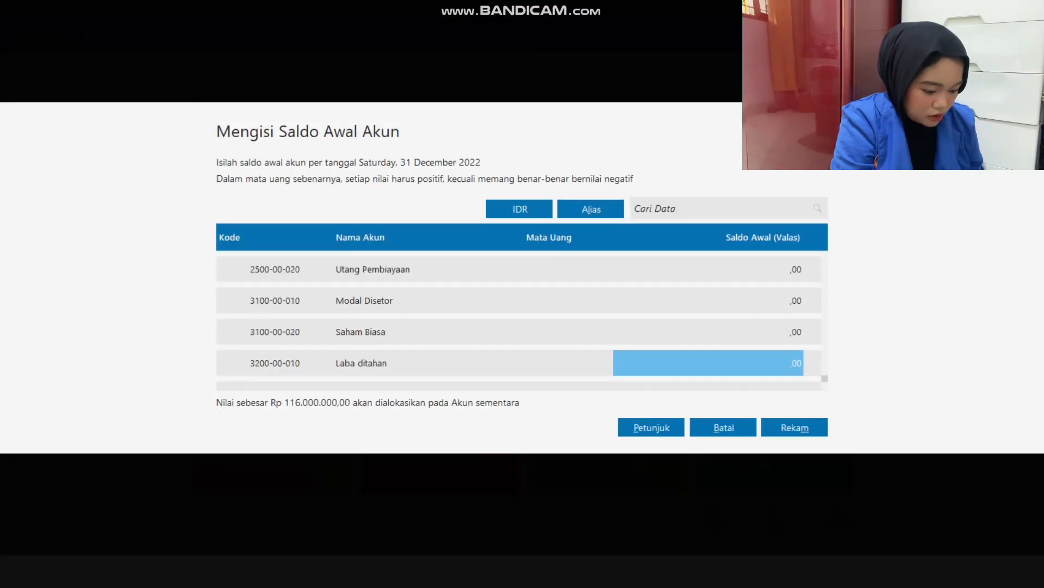
pyautogui.press('Up')
pyautogui.press('Up')
pyautogui.write('100.000.000')
pyautogui.press('Down')
pyautogui.press('Down')
# Enter an opening balance of 17.500.000 for account 3200-00-010 Laba ditahan.
pyautogui.write('17.5')
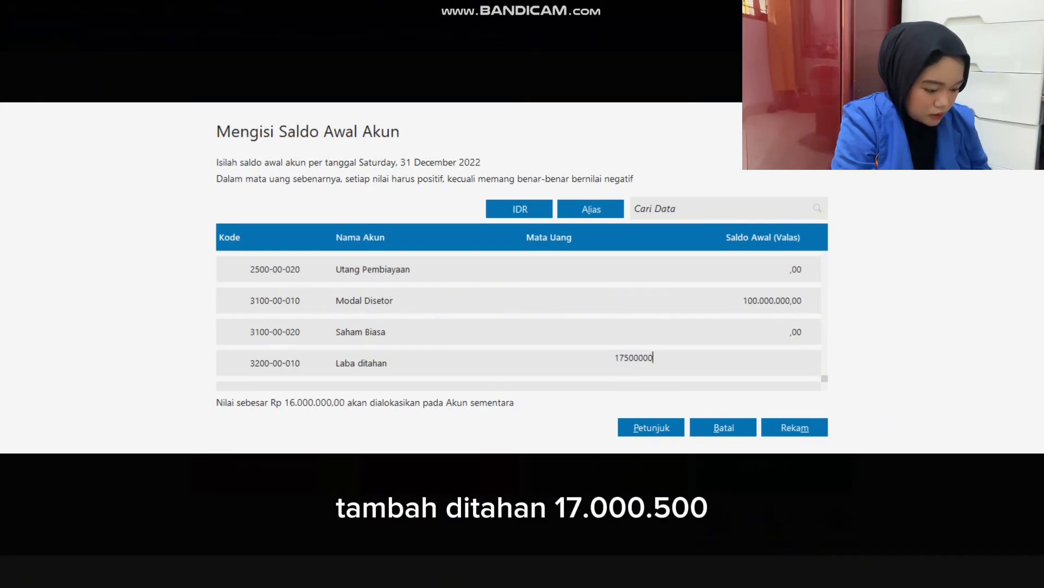
pyautogui.write('00.000')
pyautogui.press('Down')
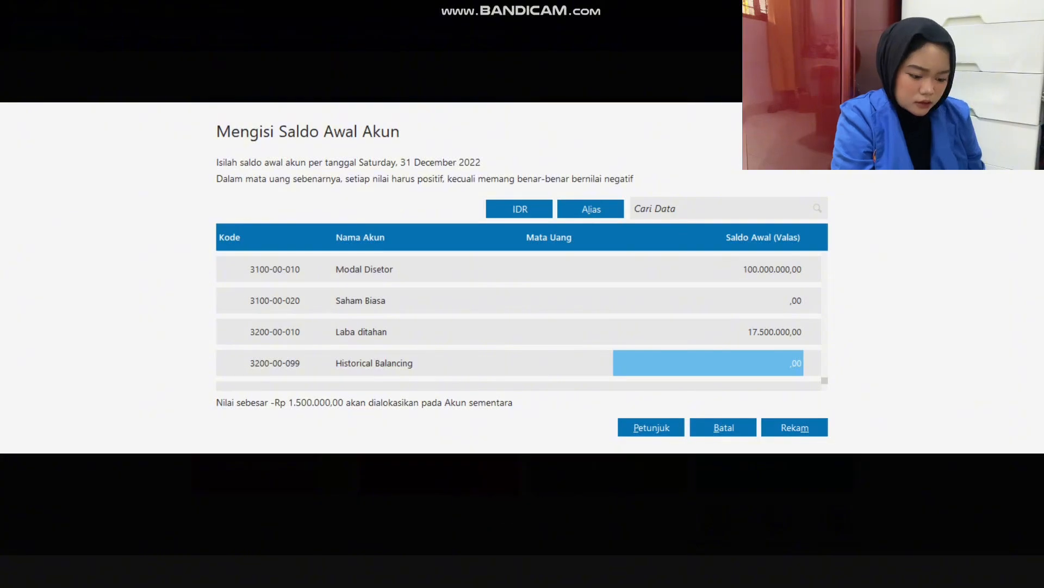
# Review the entered opening balances from Laba ditahan back up to Kendaraan to look for the cause of the imbalance.
pyautogui.press('Up')
pyautogui.press('Up')
pyautogui.press('Up')
pyautogui.press('Up')
pyautogui.press('Up')
pyautogui.press('Up')
pyautogui.press('Up')
pyautogui.press('Up')
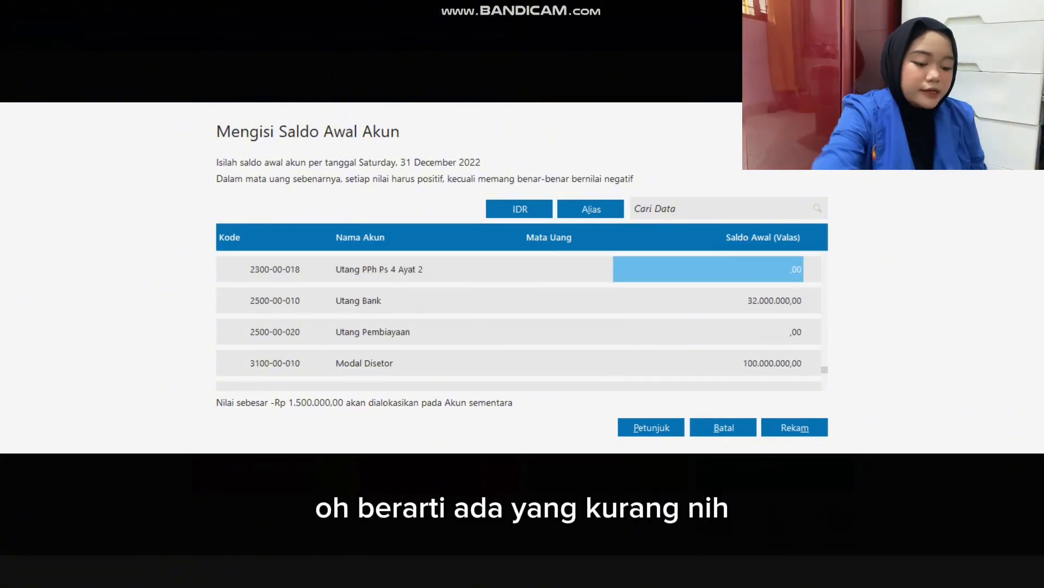
pyautogui.press('Up')
pyautogui.press('Up')
pyautogui.press('Up')
pyautogui.press('Up')
pyautogui.press('Up')
pyautogui.press('Up')
pyautogui.press('Up')
pyautogui.press('Up')
pyautogui.press('Up')
pyautogui.press('Up')
pyautogui.press('Up')
pyautogui.press('Up')
pyautogui.press('Up')
pyautogui.press('Up')
pyautogui.press('Up')
pyautogui.press('Up')
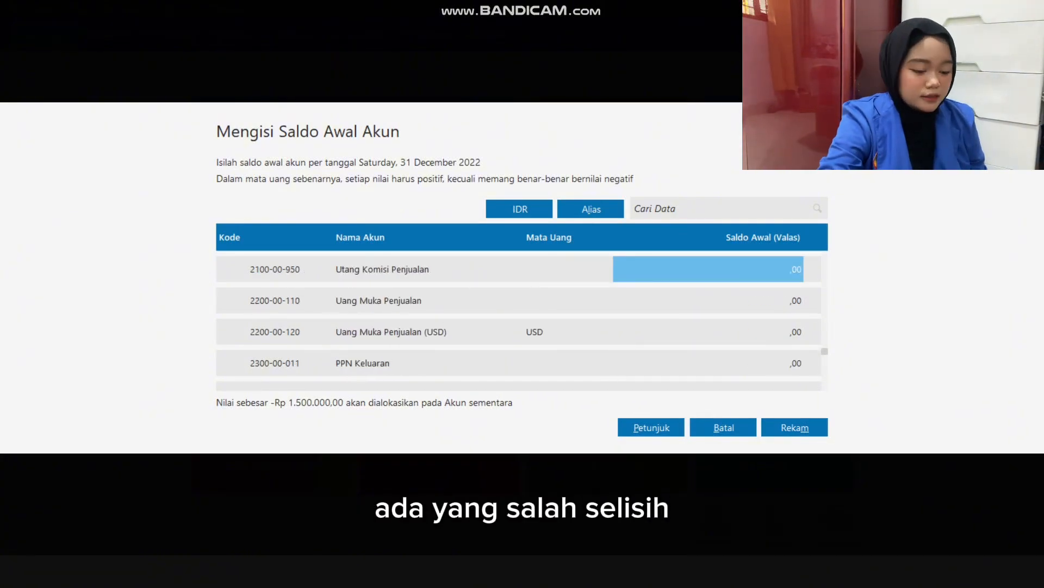
pyautogui.press('Up')
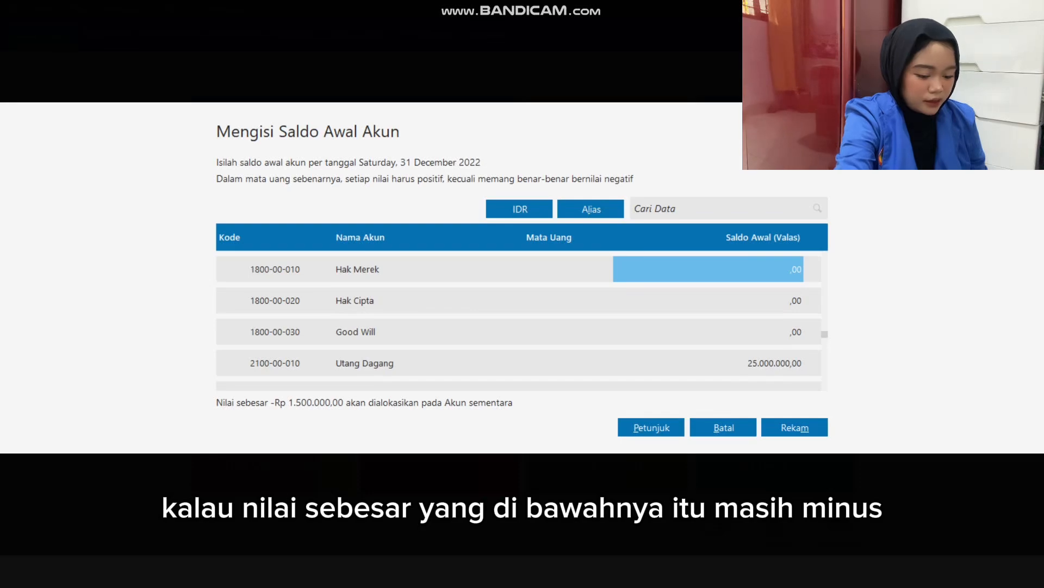
pyautogui.press('Up')
pyautogui.press('Up')
pyautogui.press('Up')
pyautogui.press('Up')
pyautogui.press('Up')
pyautogui.press('Up')
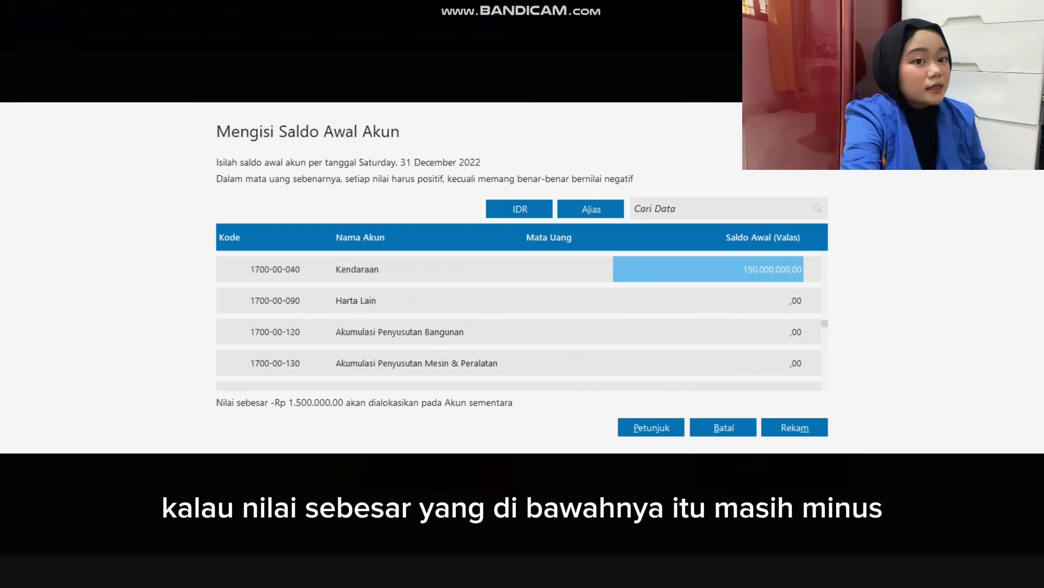
# Compare the liability and equity opening balances down to Laba ditahan with the balance sheet amounts in the Excel workbook.
pyautogui.press('Down')
pyautogui.press('Down')
pyautogui.press('Down')
pyautogui.press('Down')
pyautogui.press('Down')
pyautogui.press('Down')
pyautogui.press('Down')
pyautogui.press('Down')
pyautogui.press('Down')
pyautogui.press('Down')
pyautogui.press('Down')
pyautogui.press('Down')
pyautogui.press('Down')
pyautogui.press('Down')
pyautogui.press('Down')
pyautogui.press('Down')
pyautogui.press('Down')
pyautogui.press('Down')
pyautogui.press('Down')
pyautogui.press('Down')
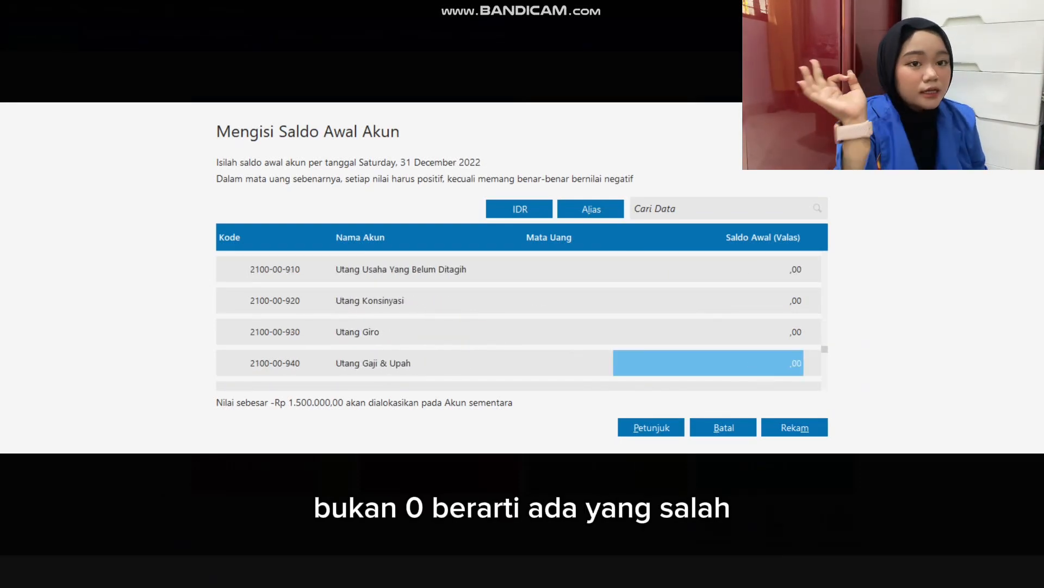
pyautogui.press('Down')
pyautogui.press('Down')
pyautogui.press('Down')
pyautogui.press('Down')
pyautogui.press('Down')
pyautogui.press('Down')
pyautogui.press('Down')
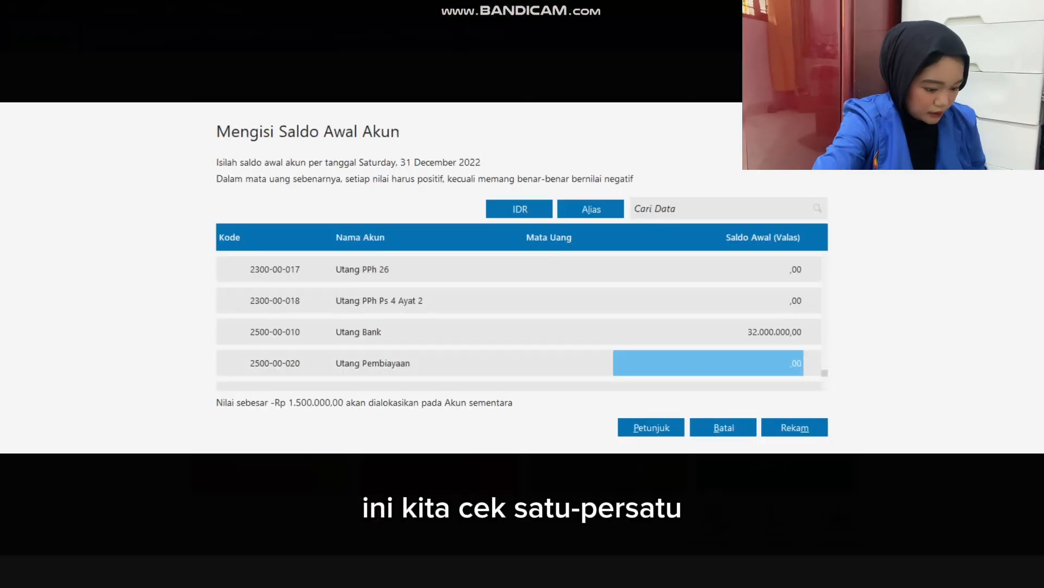
pyautogui.press('Down')
pyautogui.press('Down')
pyautogui.press('Down')
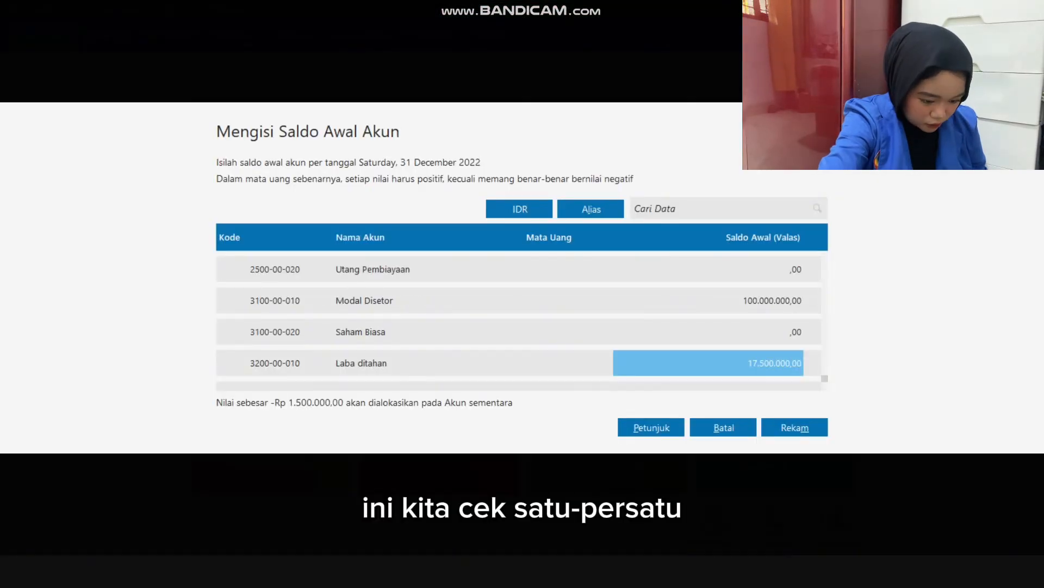
pyautogui.press('Down')
# Review the entered opening balances from Laba ditahan back up to Kas Kecil.
pyautogui.press('Up')
pyautogui.press('Up')
pyautogui.press('Up')
pyautogui.press('Up')
pyautogui.press('Up')
pyautogui.press('Up')
pyautogui.press('Up')
pyautogui.press('Up')
pyautogui.press('Up')
pyautogui.press('Up')
pyautogui.press('Up')
pyautogui.press('Up')
pyautogui.press('Up')
pyautogui.press('Up')
pyautogui.press('Up')
pyautogui.press('Up')
pyautogui.press('Up')
pyautogui.press('Up')
pyautogui.press('Up')
pyautogui.press('Up')
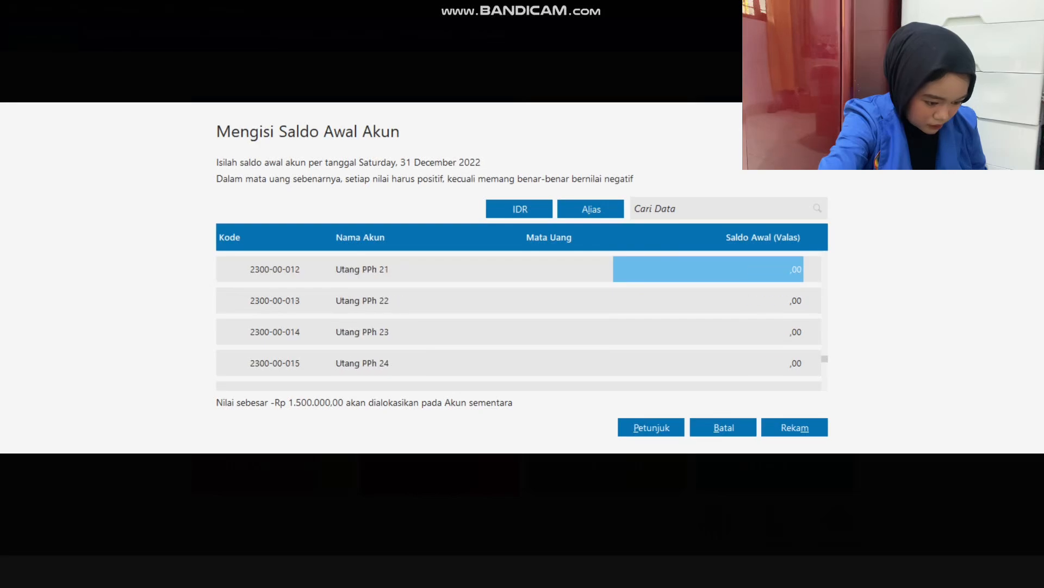
pyautogui.press('Up')
pyautogui.press('Up')
pyautogui.press('Up')
pyautogui.press('Up')
pyautogui.press('Up')
pyautogui.press('Up')
pyautogui.press('Up')
pyautogui.press('Up')
pyautogui.press('Up')
pyautogui.press('Up')
pyautogui.press('Up')
pyautogui.press('Up')
pyautogui.press('Up')
pyautogui.press('Up')
pyautogui.press('Up')
pyautogui.press('Up')
pyautogui.press('Up')
pyautogui.press('Up')
pyautogui.press('Up')
pyautogui.press('Up')
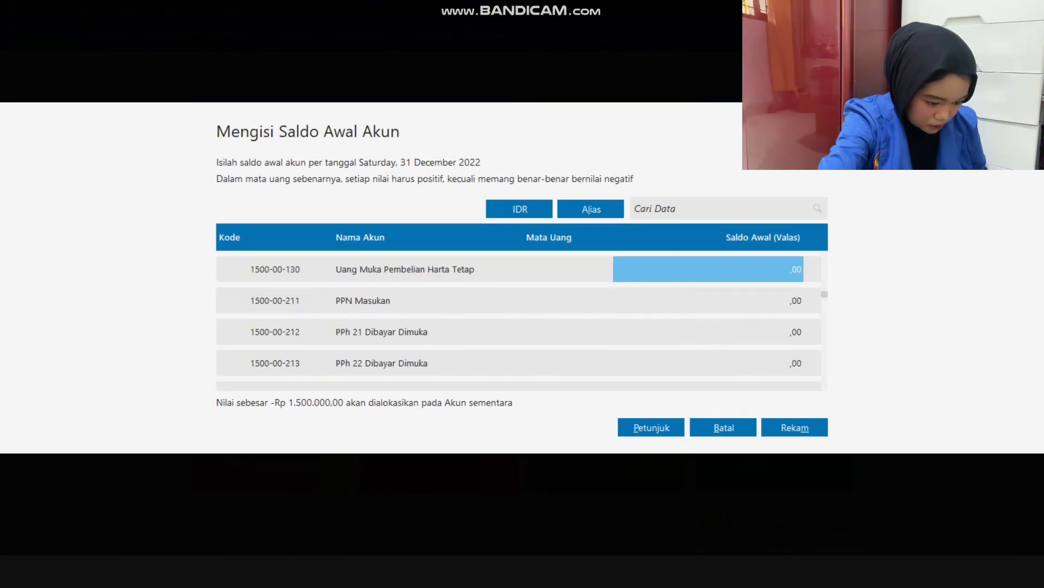
pyautogui.press('Up')
pyautogui.press('Up')
pyautogui.press('Up')
pyautogui.press('Up')
pyautogui.press('Up')
pyautogui.press('Up')
pyautogui.press('Up')
pyautogui.press('Up')
pyautogui.press('Up')
pyautogui.press('Up')
pyautogui.press('Up')
pyautogui.press('Up')
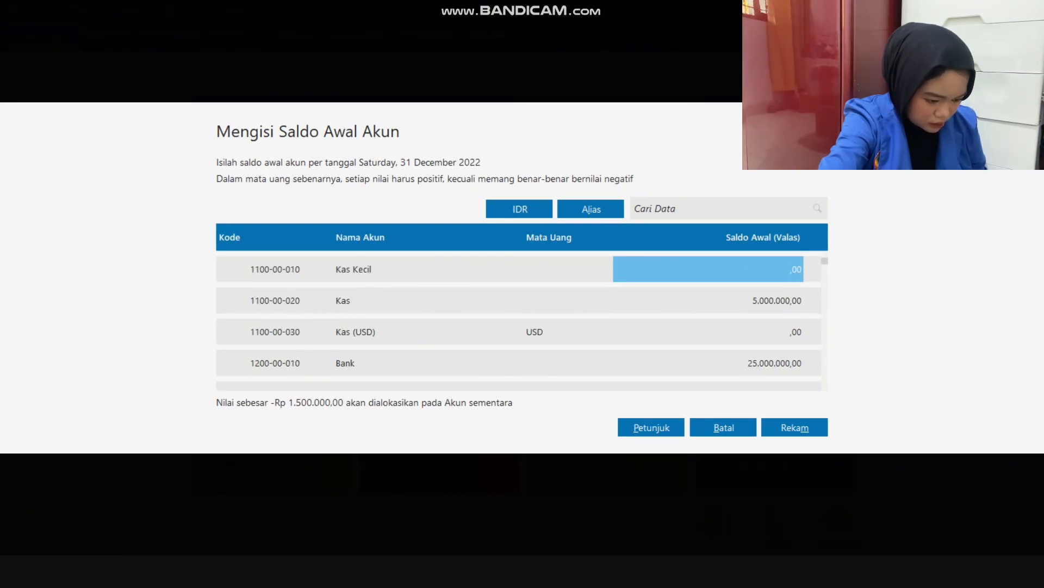
# Compare the opening balances from Kas through Persediaan Barang Dagang with the current asset amounts in the Excel workbook.
pyautogui.press('Down')
pyautogui.press('Down')
pyautogui.press('Down')
pyautogui.press('Down')
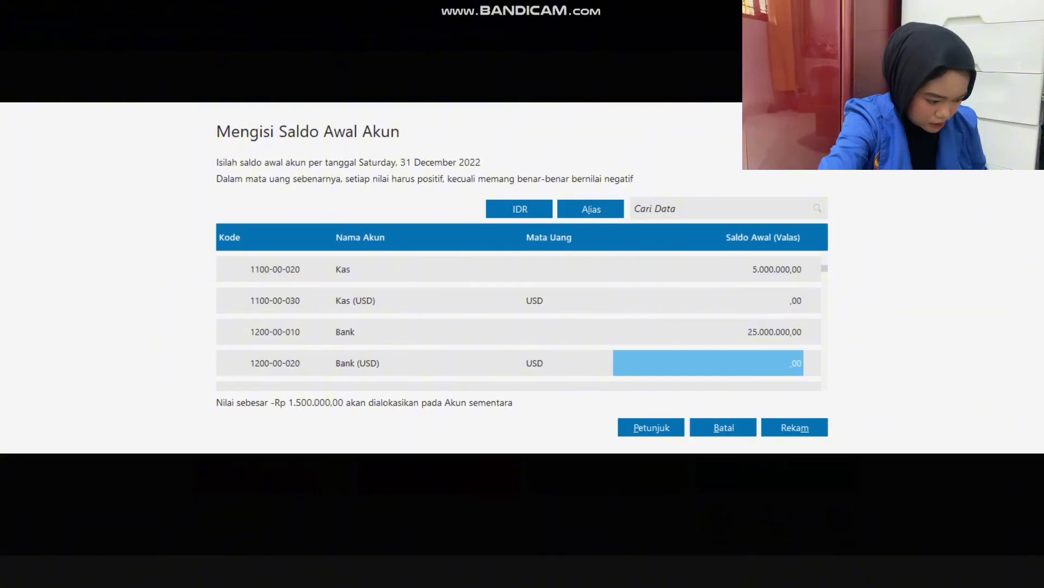
pyautogui.hotkey('alt', 'Tab')
pyautogui.click(263, 283)
pyautogui.press('Down')
pyautogui.hotkey('alt', 'Tab')
pyautogui.press('Down')
pyautogui.press('Down')
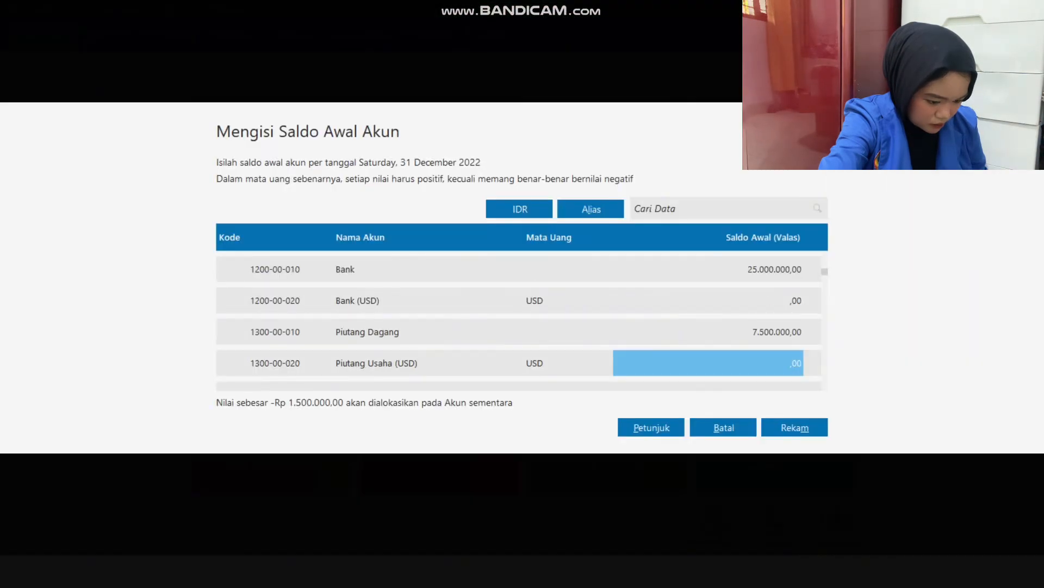
pyautogui.hotkey('alt', 'Tab')
pyautogui.press('Down')
pyautogui.press('Down')
pyautogui.hotkey('alt', 'Tab')
pyautogui.press('Down')
pyautogui.press('Down')
pyautogui.press('Down')
pyautogui.press('Down')
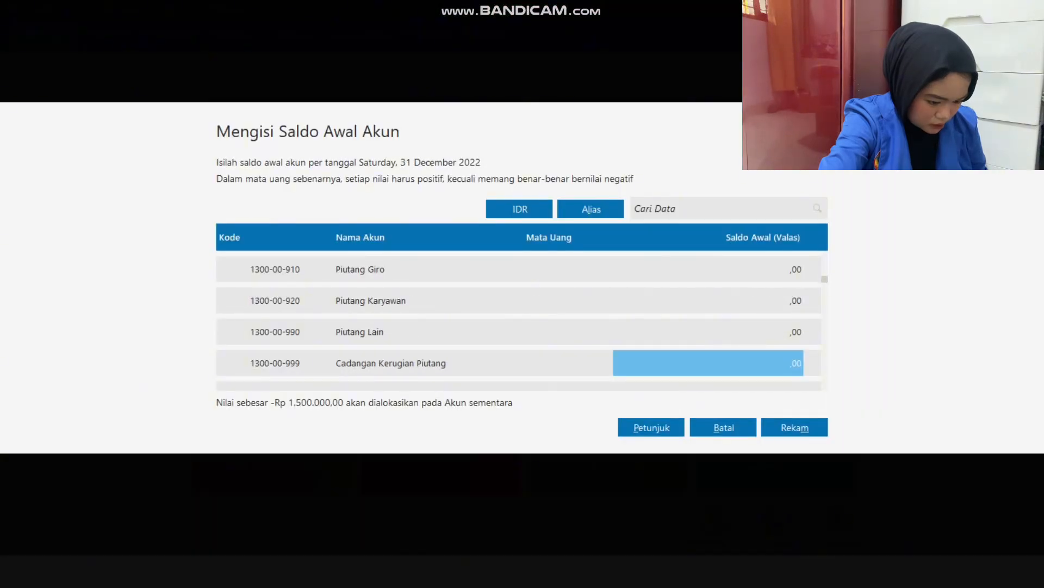
pyautogui.press('Down')
pyautogui.press('Down')
pyautogui.press('Down')
pyautogui.press('Down')
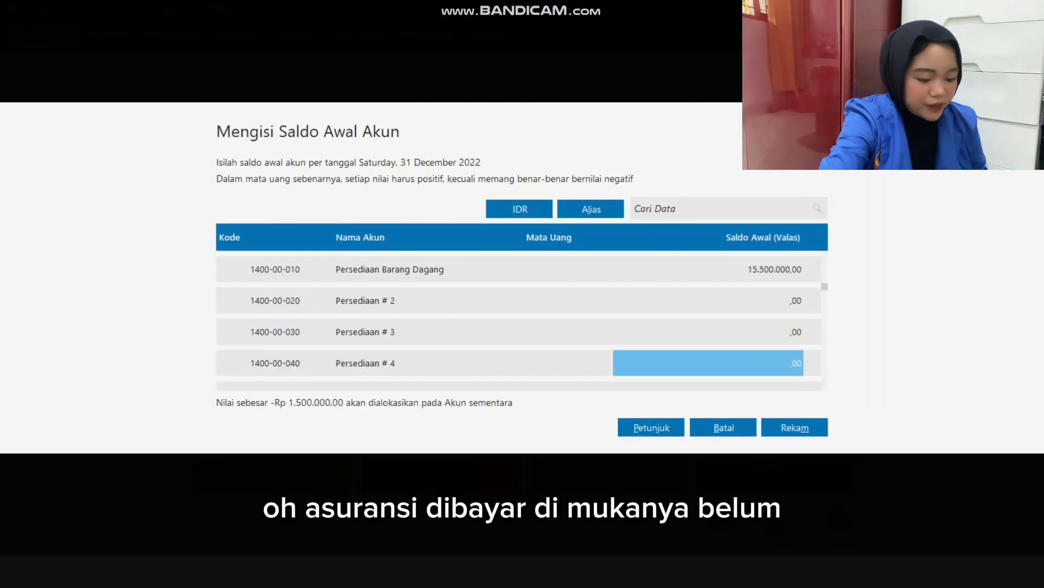
# Enter an opening balance of 1.500.000 for account 1500-00-320 Asuransi Dibayar di Muka, and check it against the Excel balance sheet.
pyautogui.press('Down')
pyautogui.press('Down')
pyautogui.press('Down')
pyautogui.press('Down')
pyautogui.press('Down')
pyautogui.press('Down')
pyautogui.press('Down')
pyautogui.press('Down')
pyautogui.press('Down')
pyautogui.press('Down')
pyautogui.press('Down')
pyautogui.press('Down')
pyautogui.press('Down')
pyautogui.press('Down')
pyautogui.press('Down')
pyautogui.press('Down')
pyautogui.press('Up')
pyautogui.press('Up')
pyautogui.press('Up')
pyautogui.press('Up')
pyautogui.write('15000')
pyautogui.press('Down')
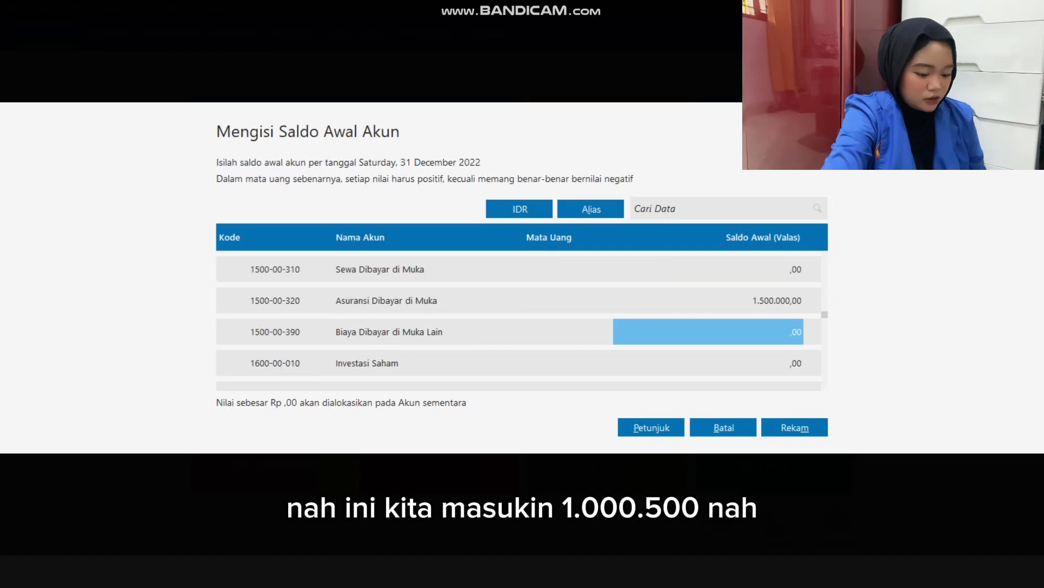
pyautogui.hotkey('alt', 'Tab')
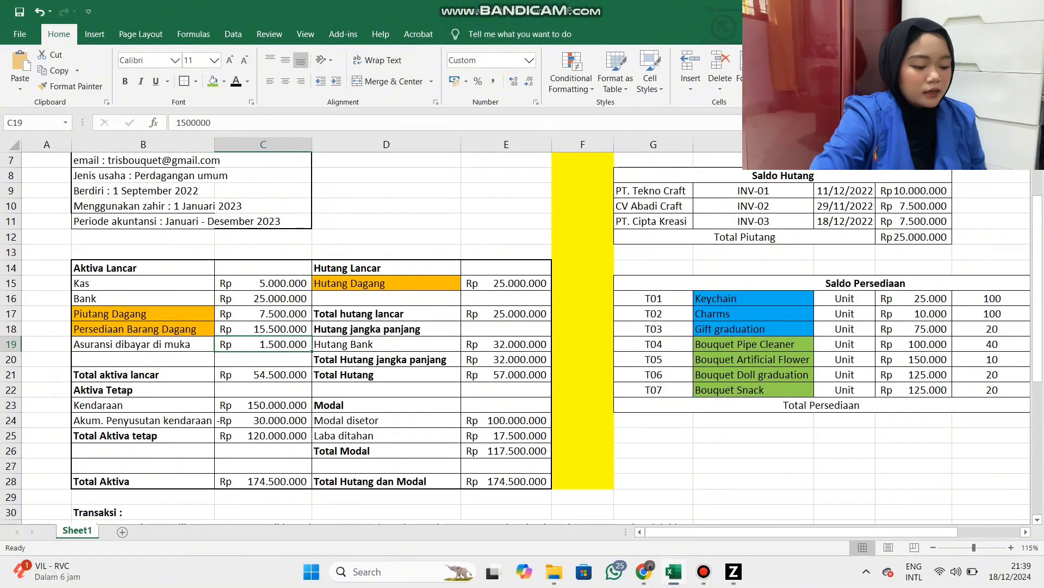
pyautogui.hotkey('alt', 'Tab')
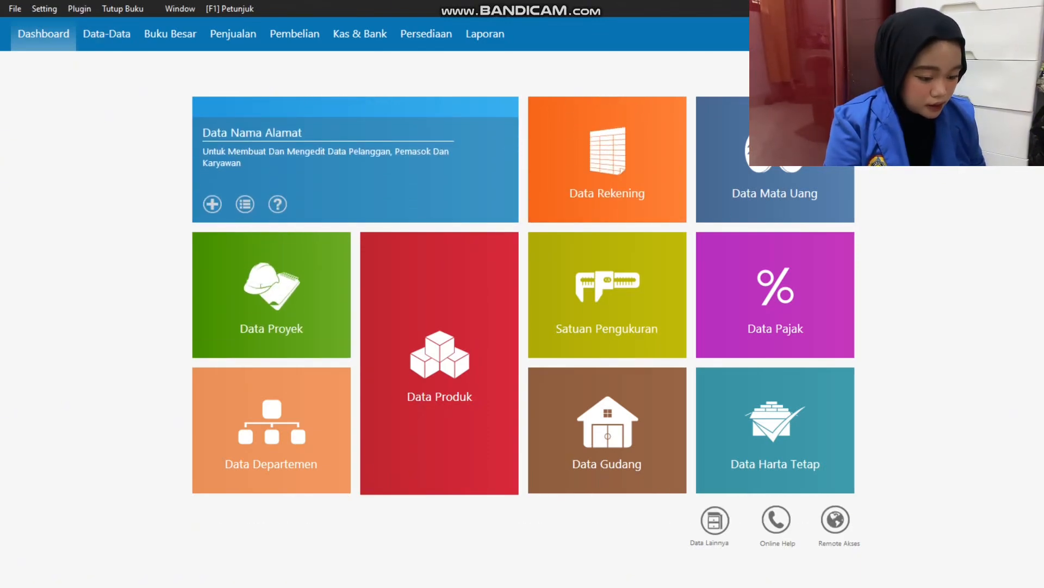
# Open the Data Nama Alamat list in Zahir, switch it to table view, and start a new record.
pyautogui.click(245, 204)
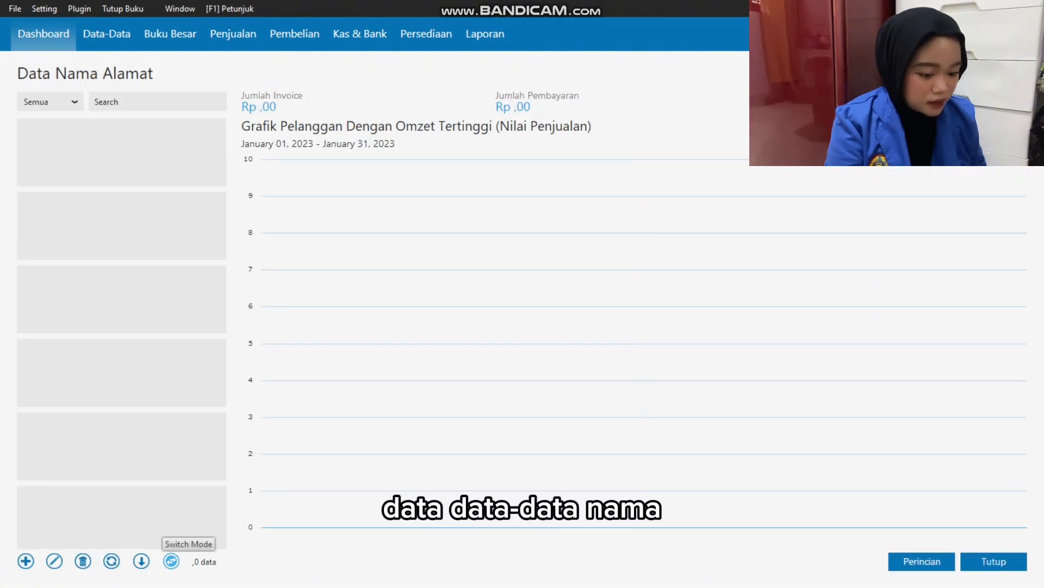
pyautogui.click(171, 561)
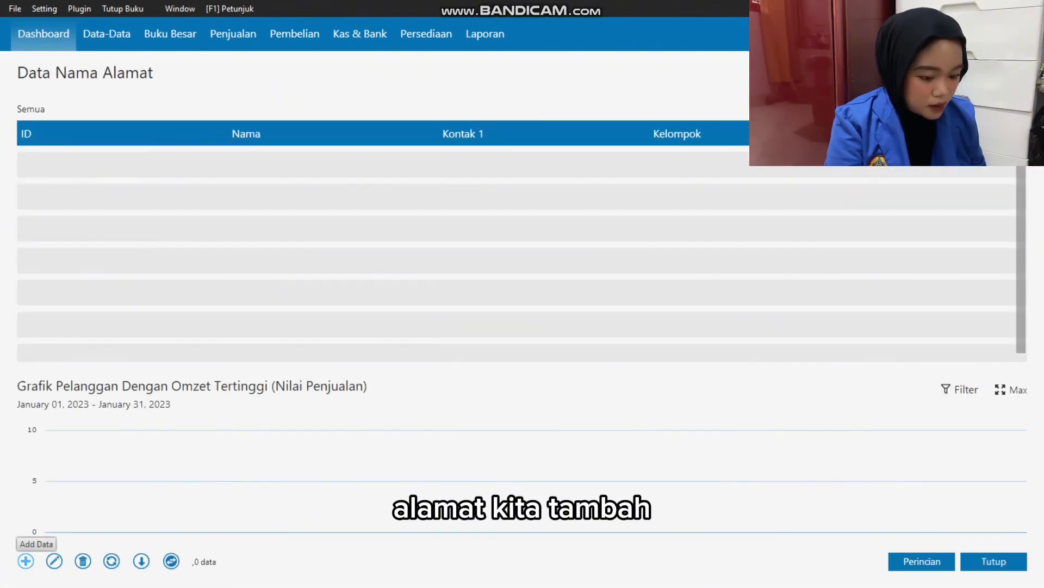
pyautogui.click(26, 561)
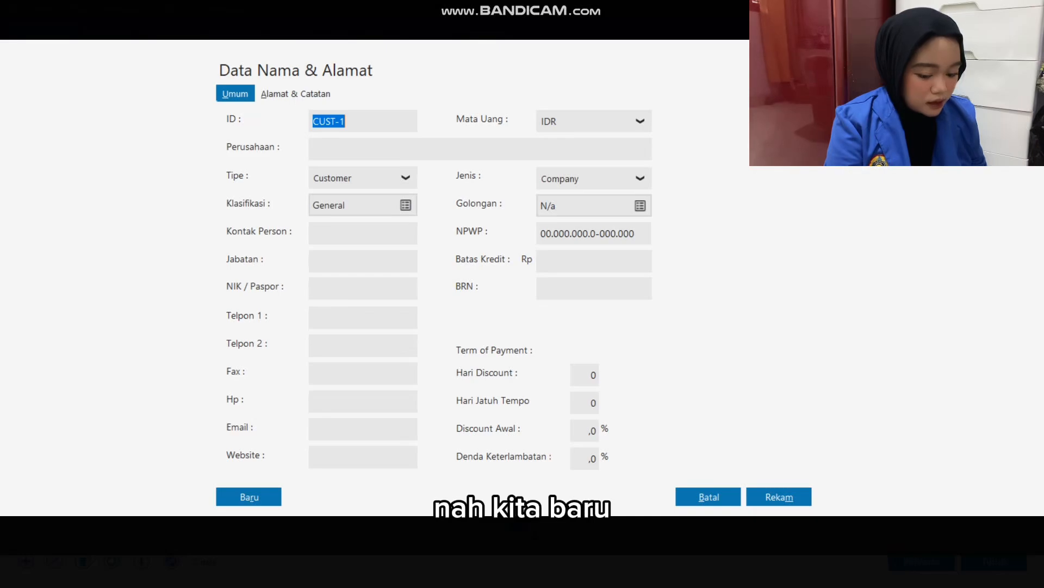
# Switch to the Excel workbook and apply an outside border around the Saldo Piutang table in G2:J5.
pyautogui.hotkey('alt', 'Tab')
pyautogui.hotkey('alt', 'Tab')
pyautogui.hotkey('alt', 'Tab')
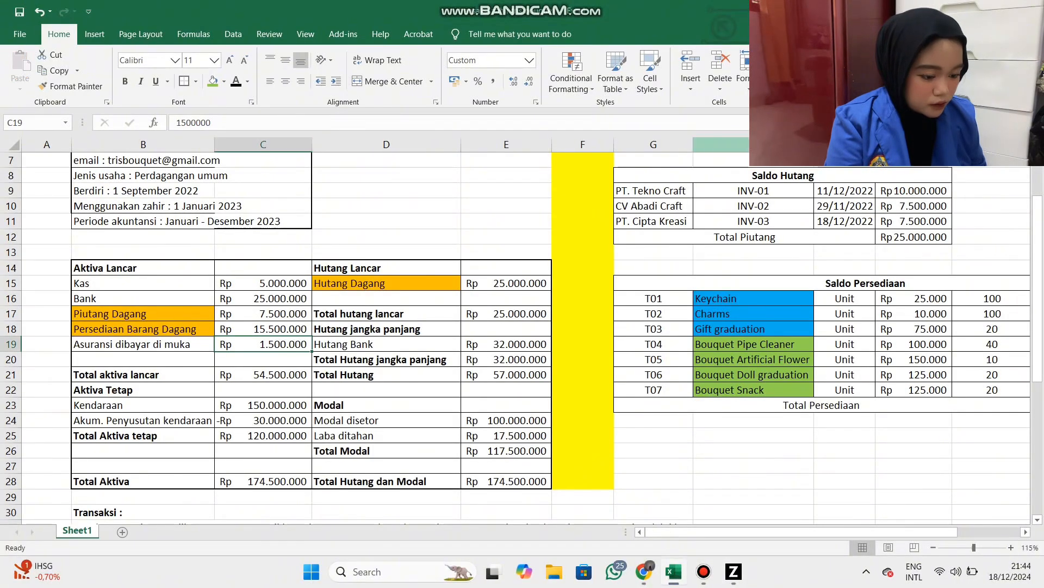
pyautogui.scroll(2, 544, 337)
pyautogui.moveTo(653, 176); pyautogui.dragTo(949, 223)
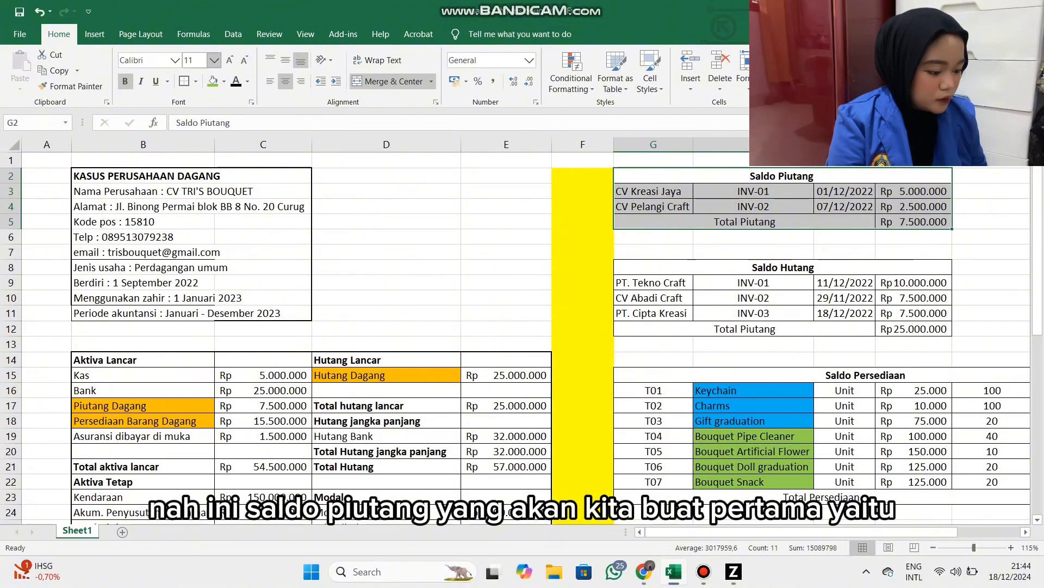
pyautogui.click(184, 81)
pyautogui.click(745, 222)
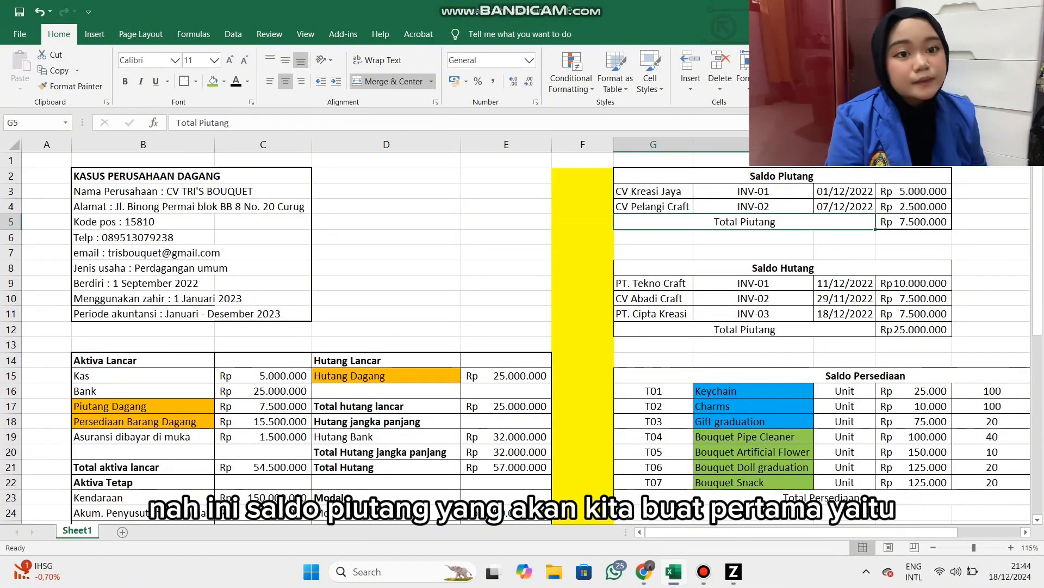
# Check the first Saldo Piutang customer in Excel, and save customer record CUST-1 in Zahir with the company name CV Kreasi Jaya.
pyautogui.hotkey('alt', 'Tab')
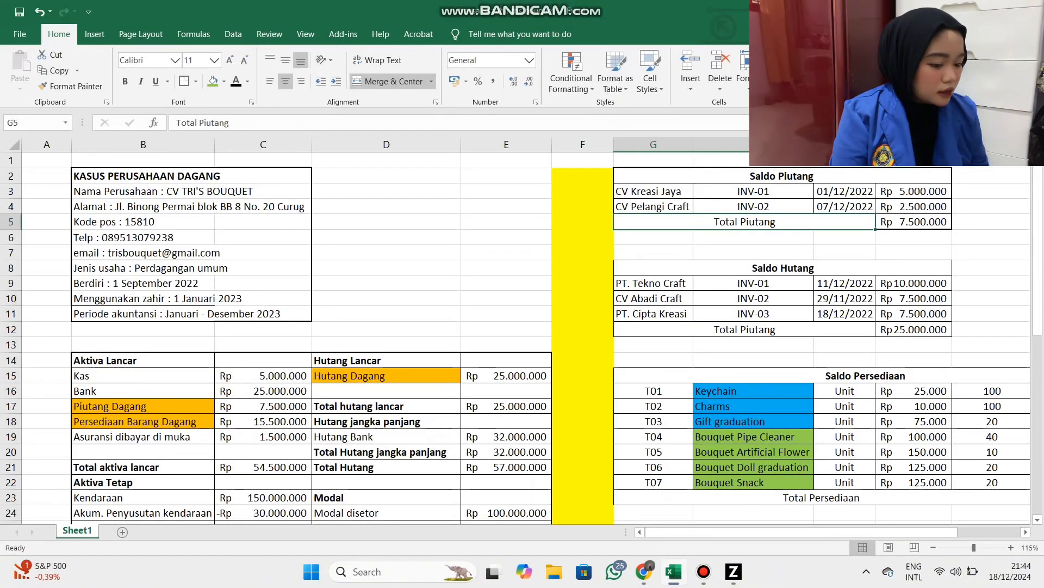
pyautogui.click(653, 191)
pyautogui.hotkey('alt', 'Tab')
pyautogui.hotkey('alt', 'Tab')
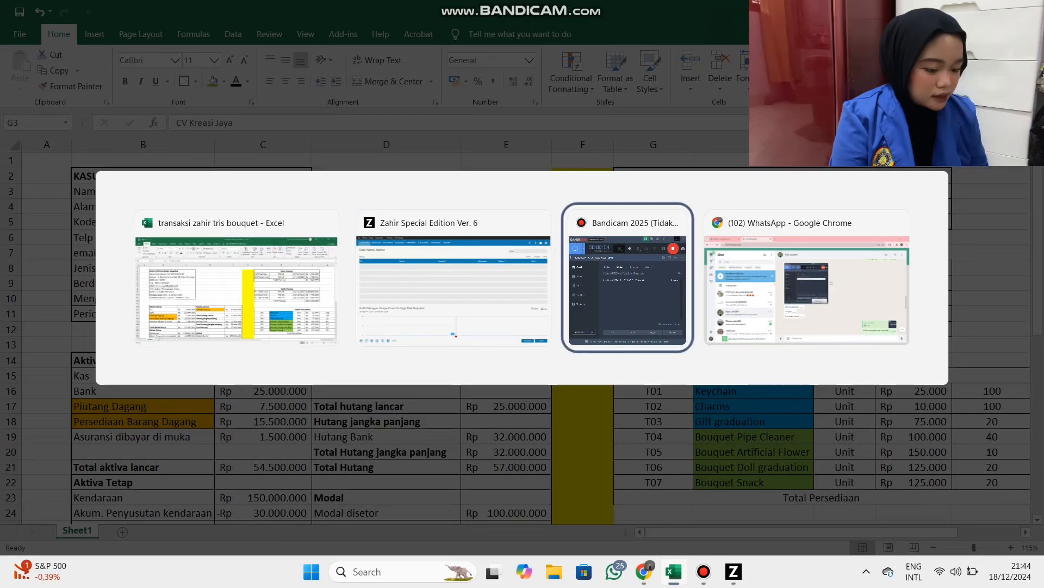
pyautogui.click(454, 288)
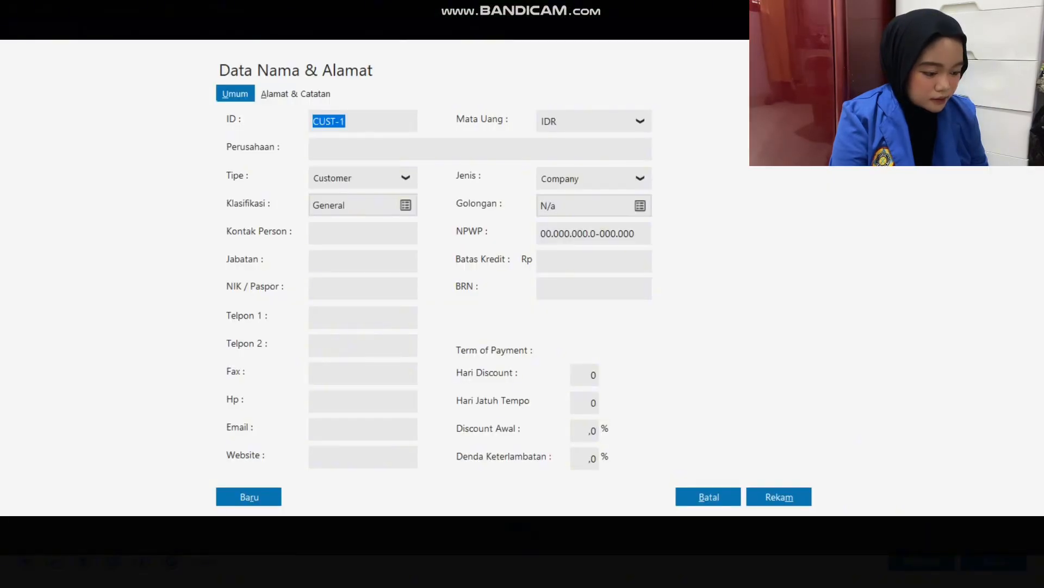
pyautogui.click(314, 149)
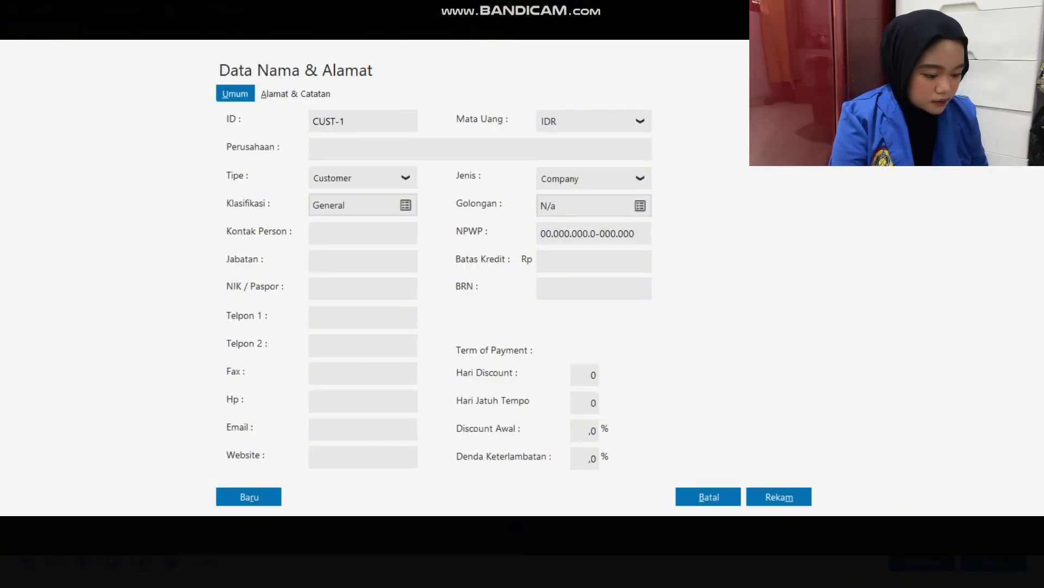
pyautogui.write('CV')
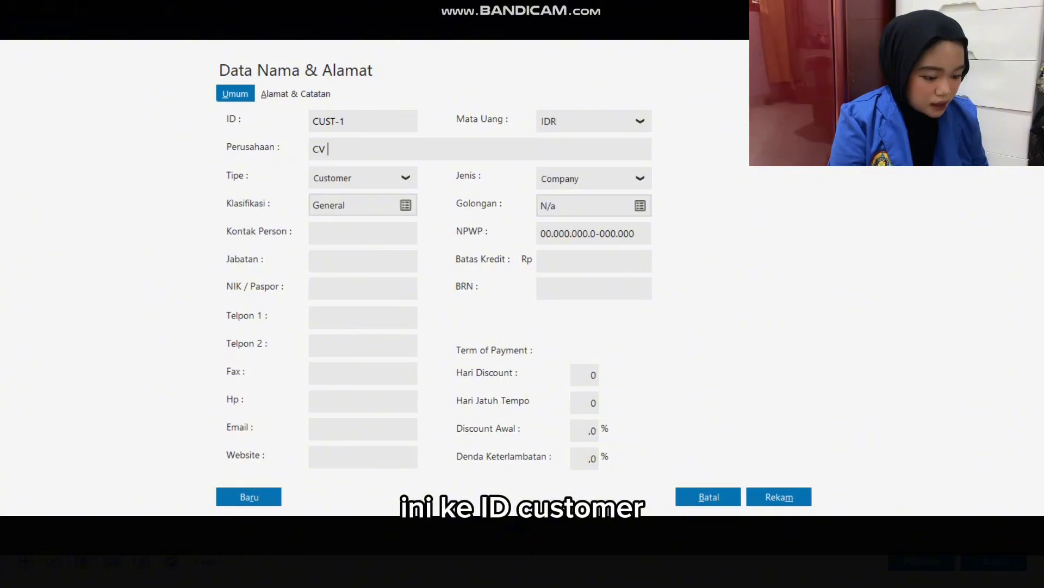
pyautogui.write(' Krea')
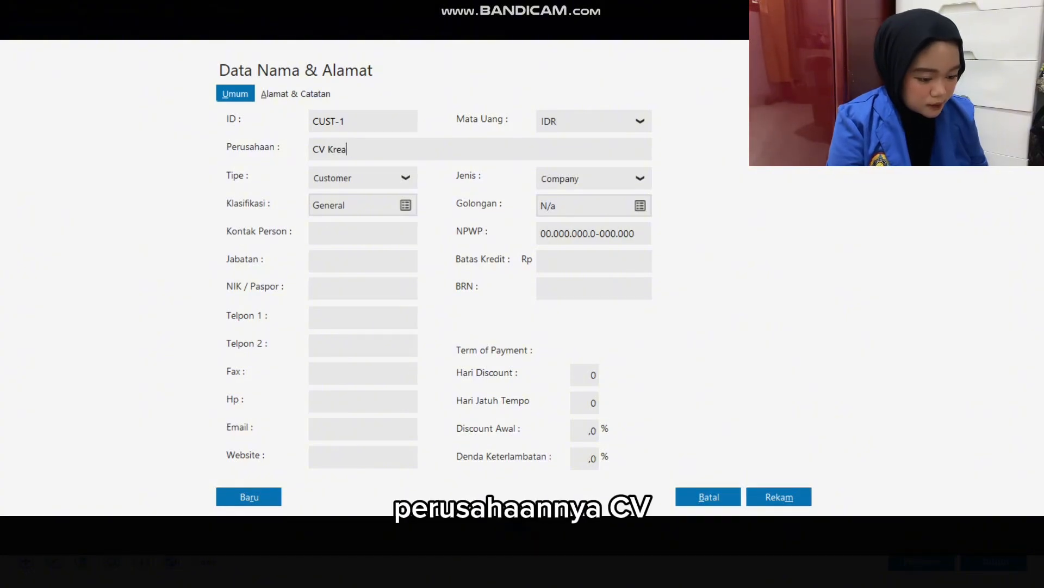
pyautogui.write('si Jaya')
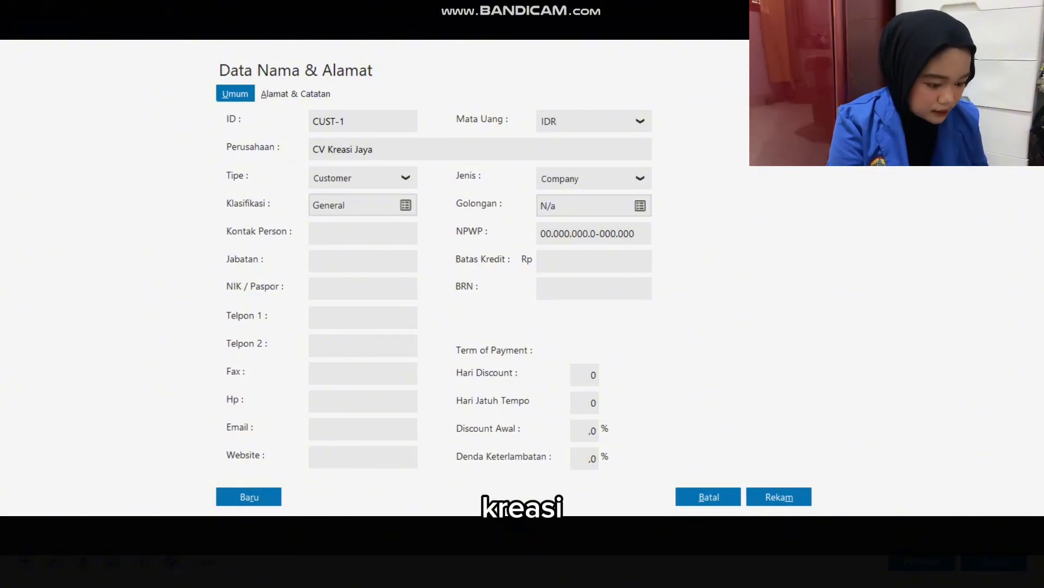
pyautogui.click(779, 497)
pyautogui.press('Return')
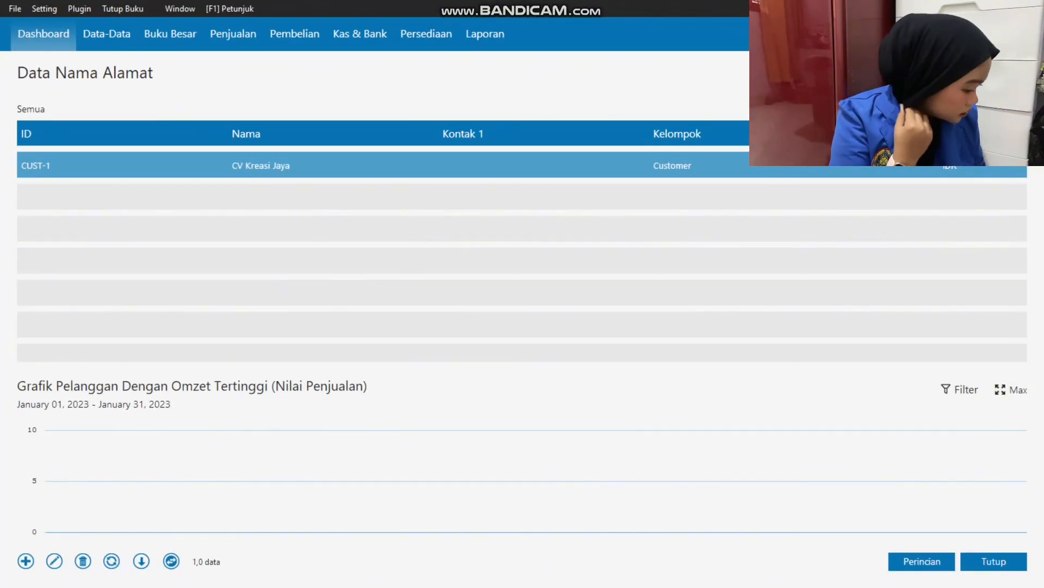
# Check the second Saldo Piutang customer in Excel, and save customer record CUST-2 in Zahir as CV Pelangi Craft.
pyautogui.hotkey('alt', 'Tab')
pyautogui.hotkey('alt', 'Tab')
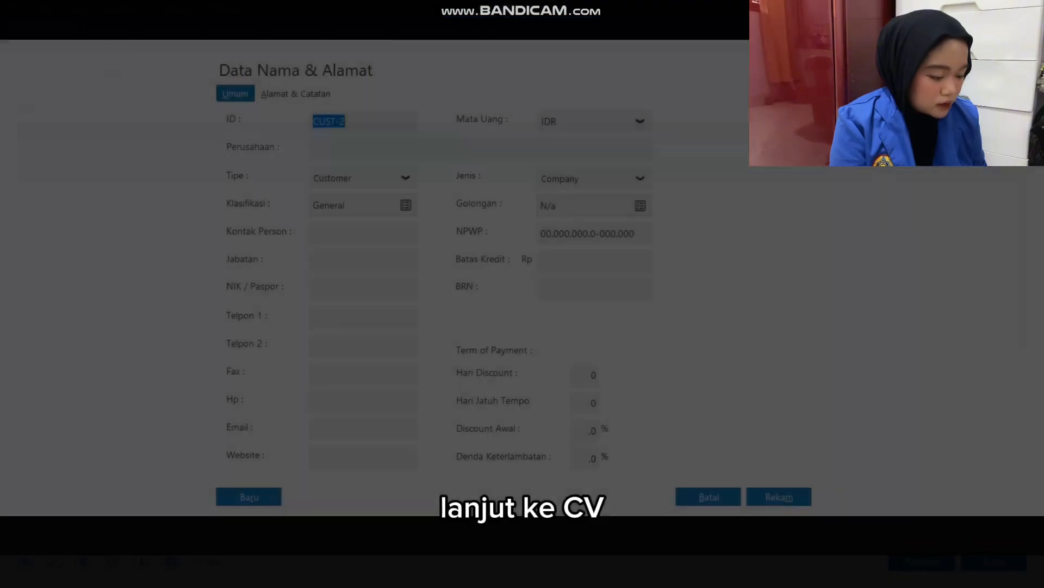
pyautogui.press('Tab')
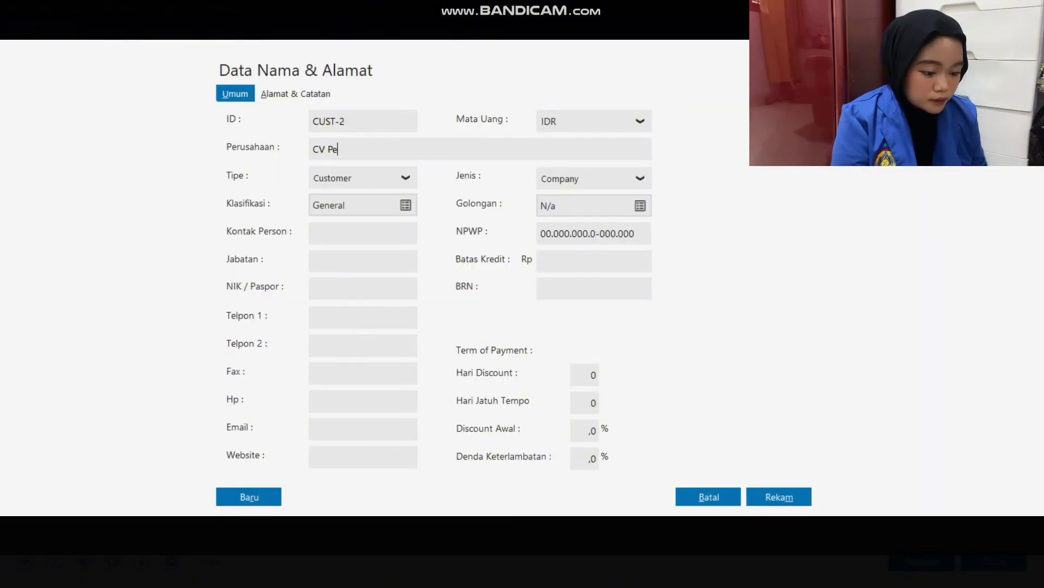
pyautogui.write('CV Pelangi Craf')
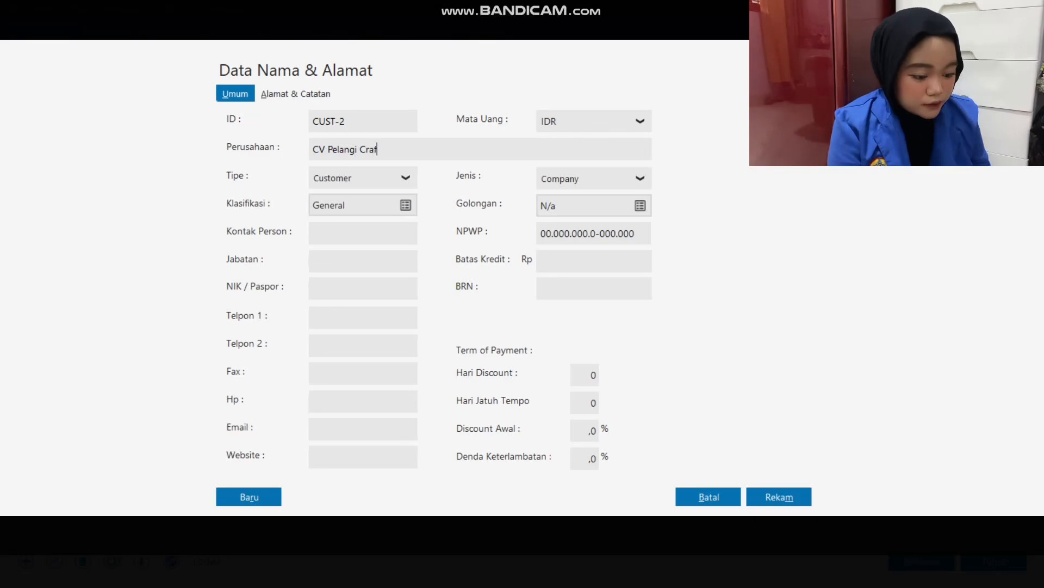
pyautogui.write('t')
pyautogui.click(779, 496)
pyautogui.click(724, 368)
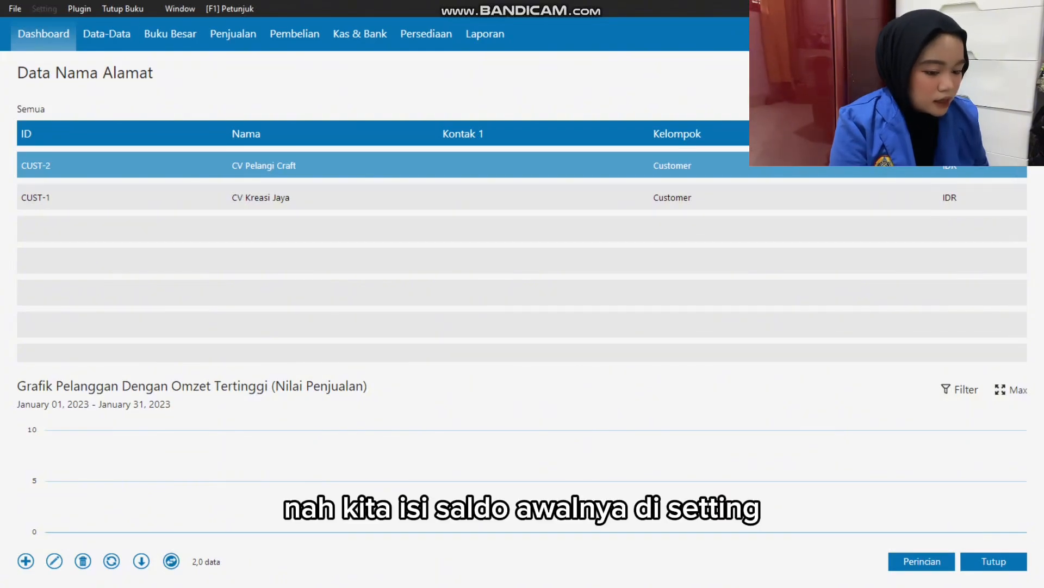
# Open the opening balances for trade receivables in Zahir and start a new entry for customer CV Kreasi Jaya.
pyautogui.click(44, 9)
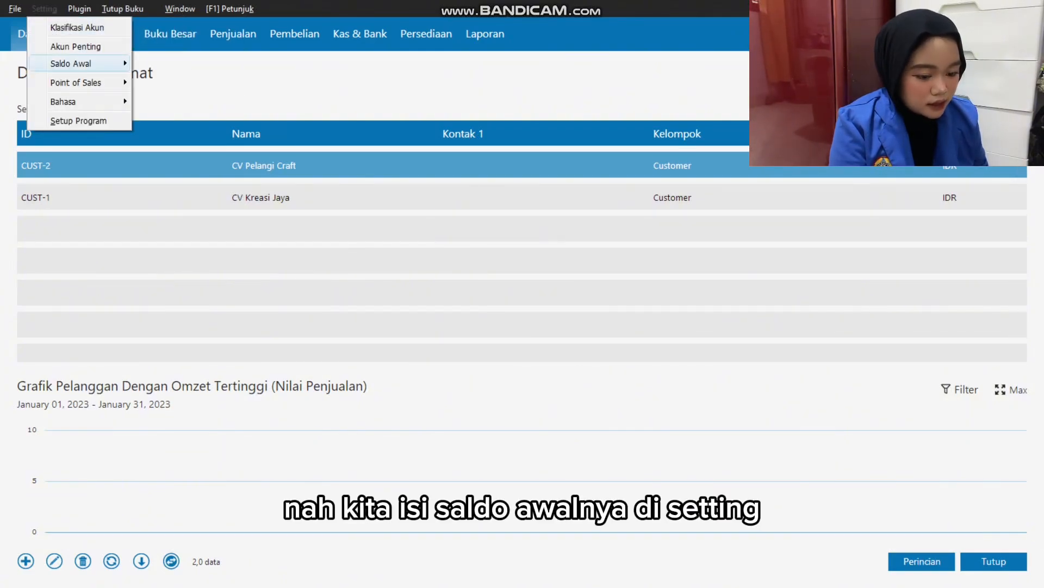
pyautogui.moveTo(82, 63)
pyautogui.click(202, 83)
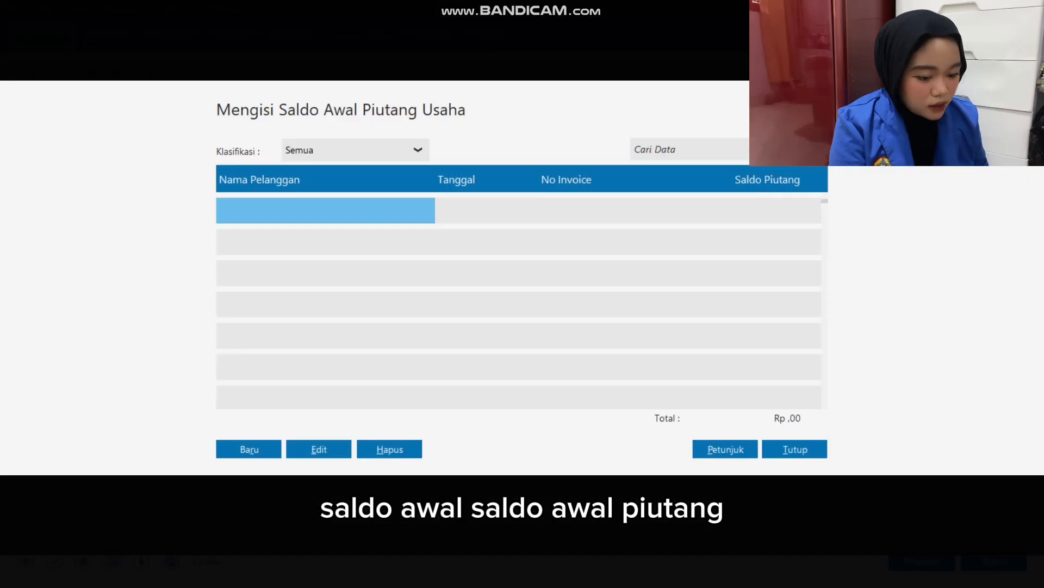
pyautogui.click(249, 450)
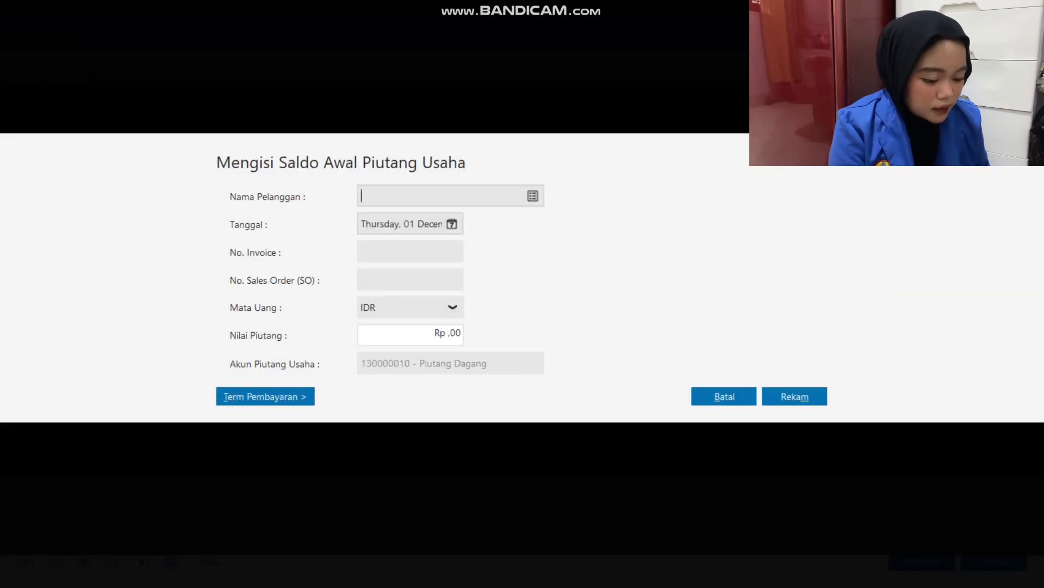
pyautogui.click(533, 196)
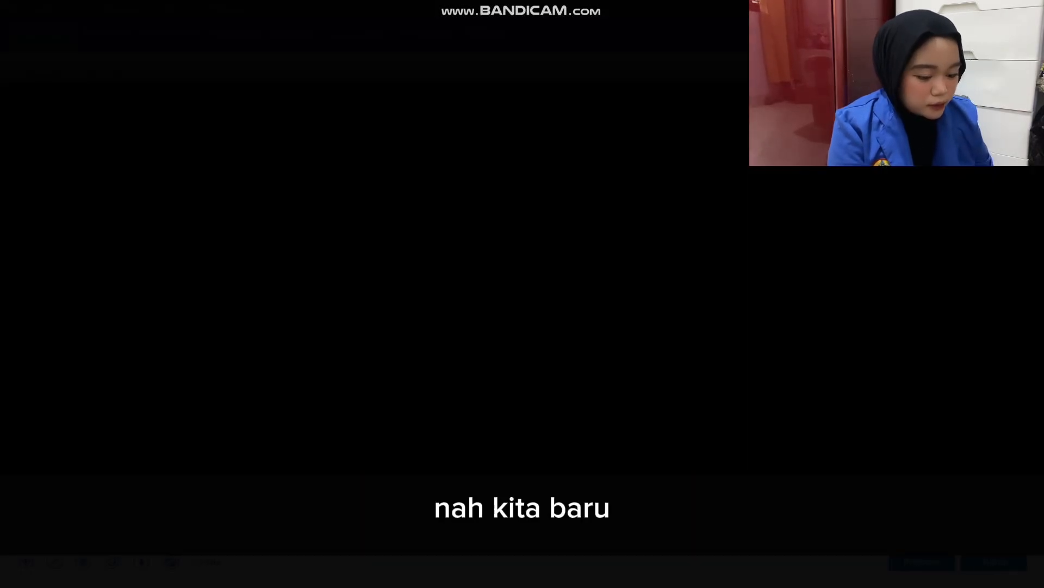
pyautogui.press('Return')
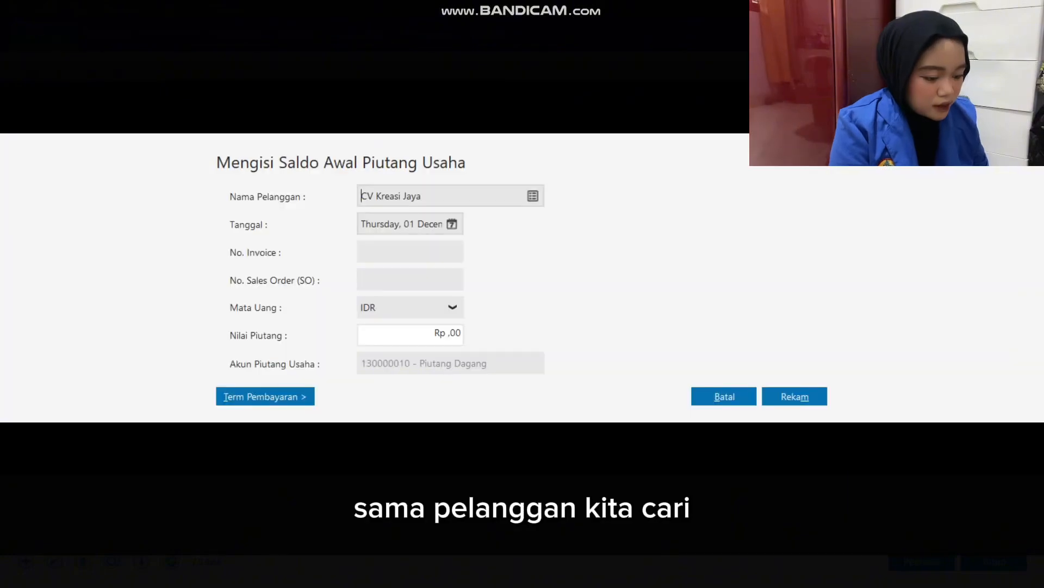
# Check the CV Kreasi Jaya receivable in the Excel workbook and set the Zahir entry's date to 1 December 2022.
pyautogui.hotkey('alt', 'Tab')
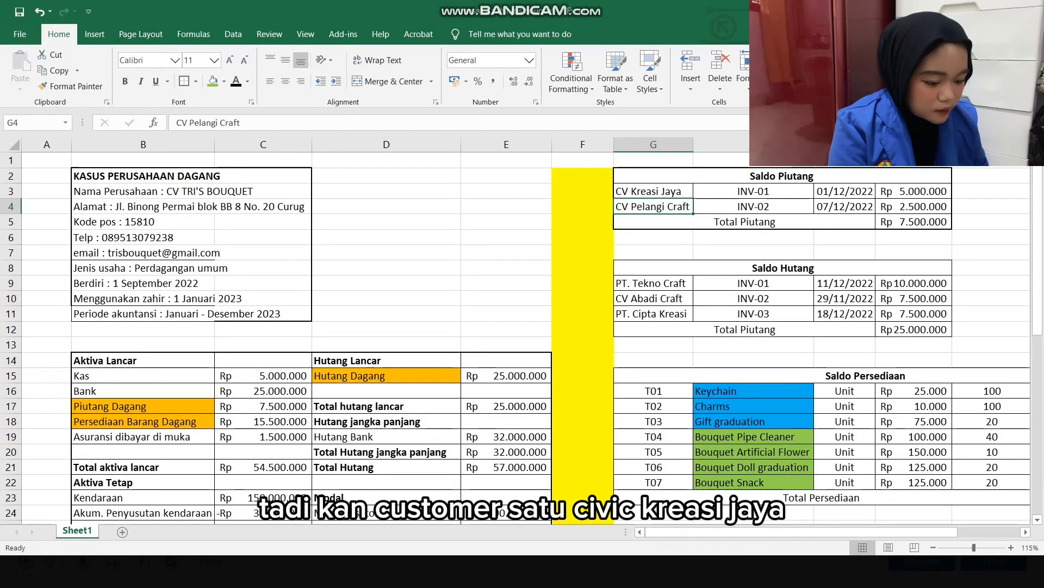
pyautogui.click(845, 191)
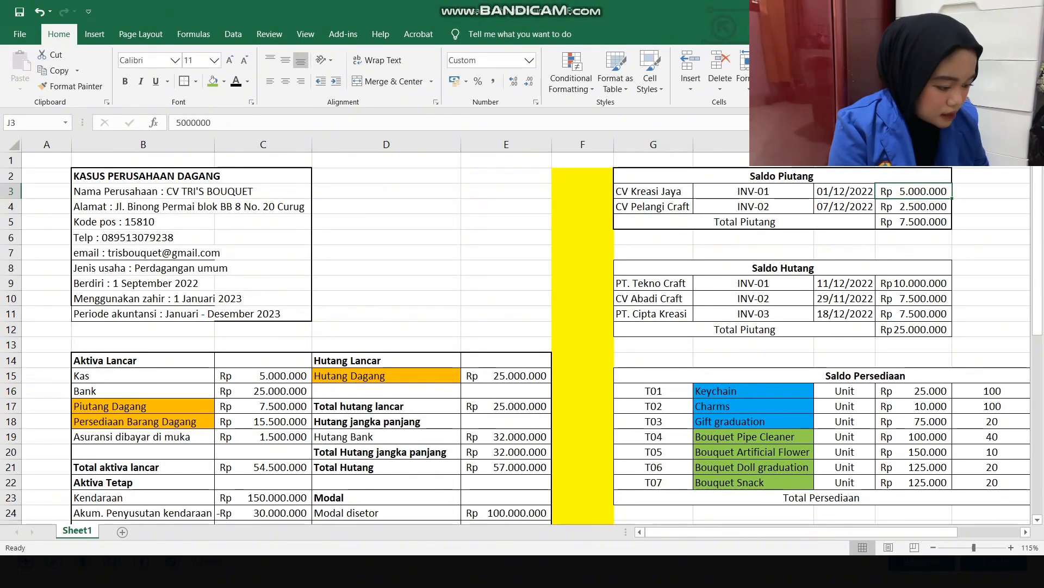
pyautogui.hotkey('alt', 'Tab')
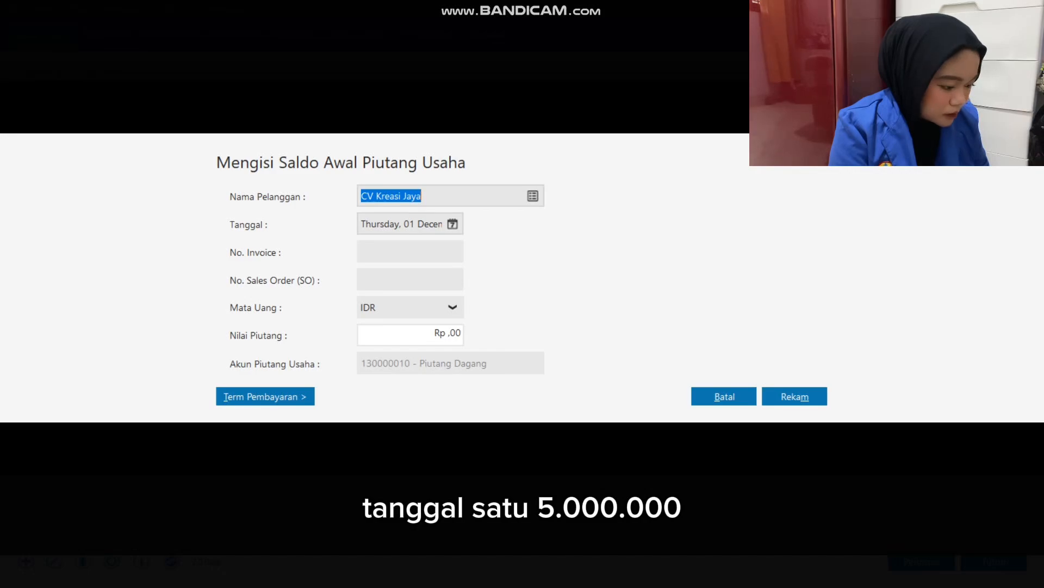
pyautogui.click(453, 224)
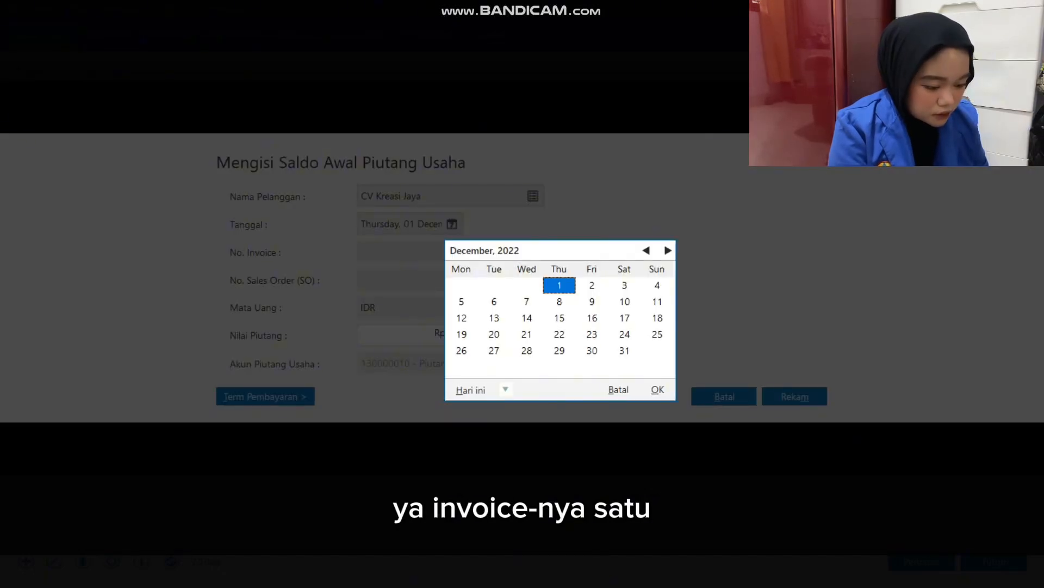
pyautogui.press('Return')
# Enter invoice number INV-01 and a receivable value of Rp 5.000.000 for CV Kreasi Jaya, and save the entry.
pyautogui.click(410, 251)
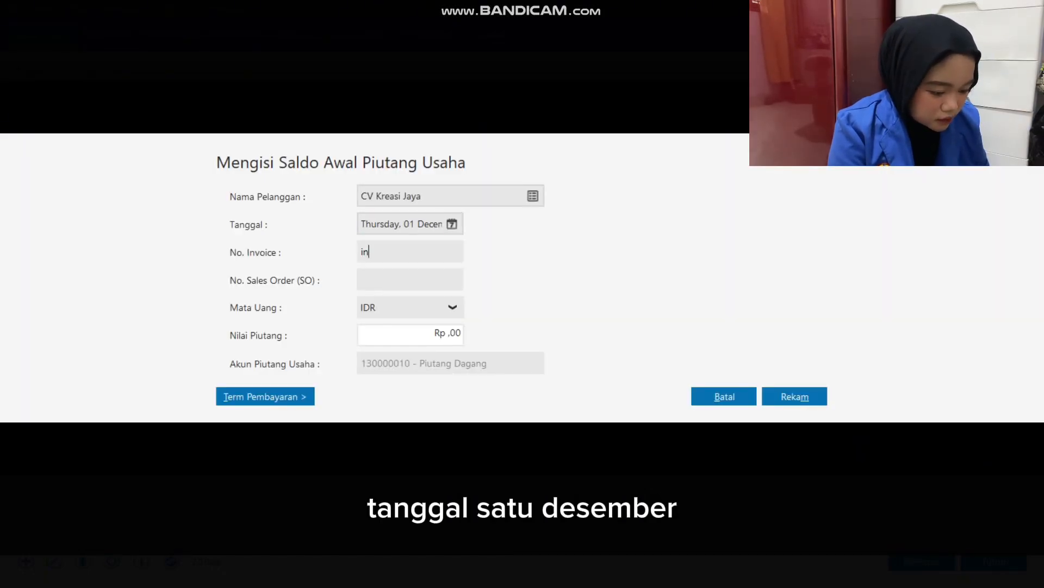
pyautogui.write('INV-01')
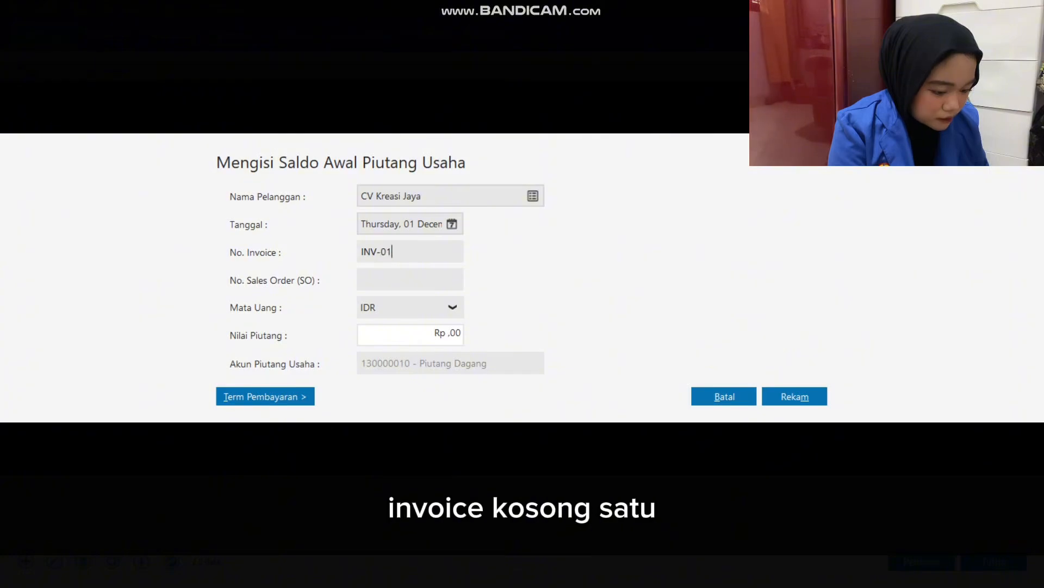
pyautogui.doubleClick(447, 333)
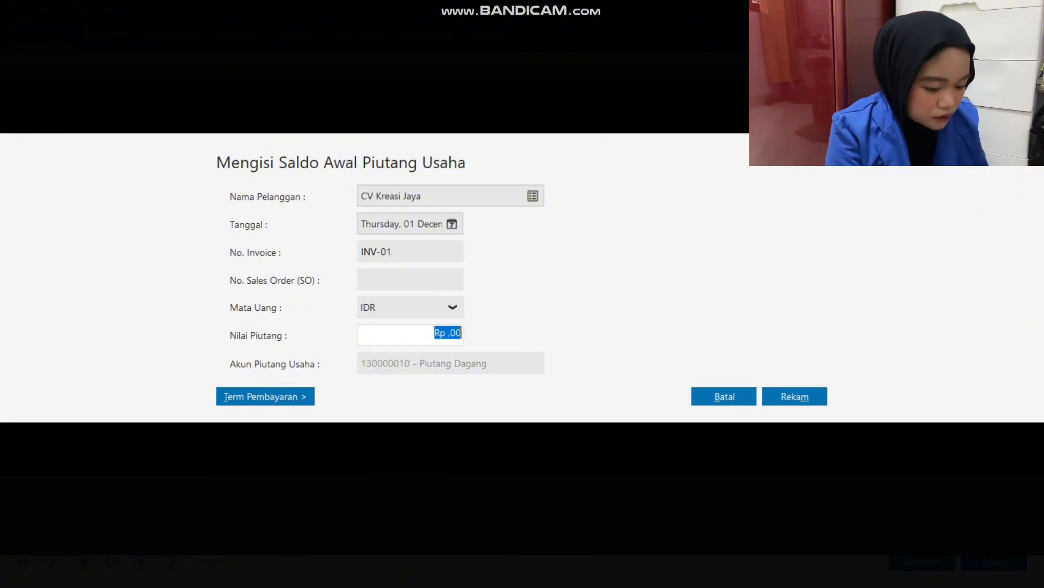
pyautogui.write('5000000')
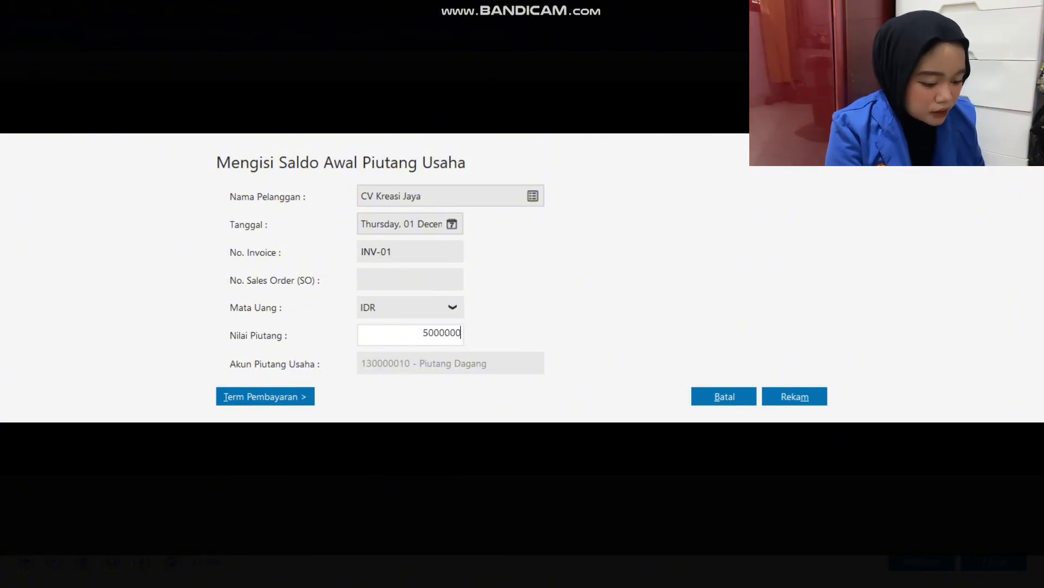
pyautogui.press('Tab')
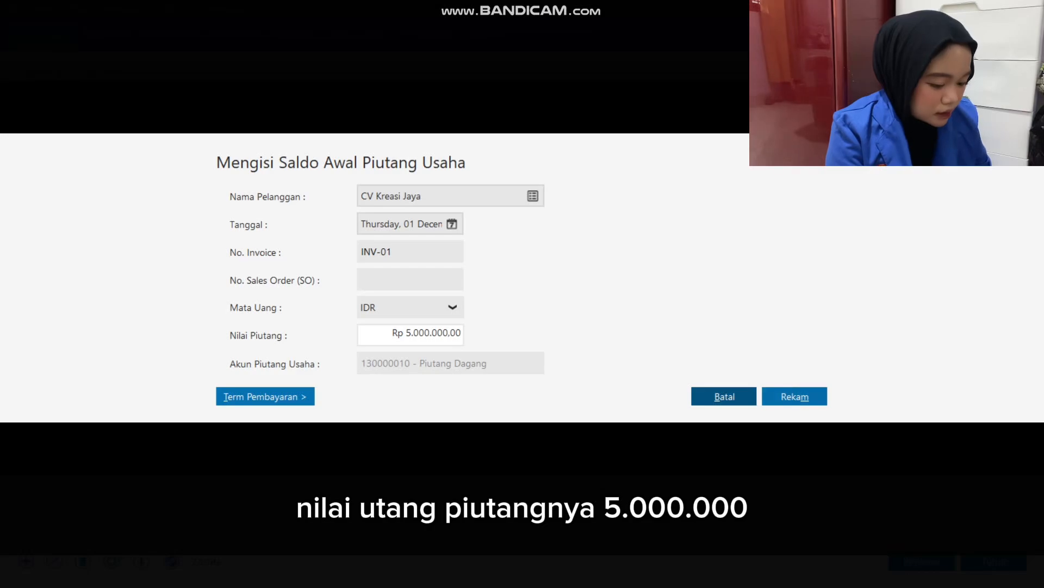
pyautogui.click(795, 397)
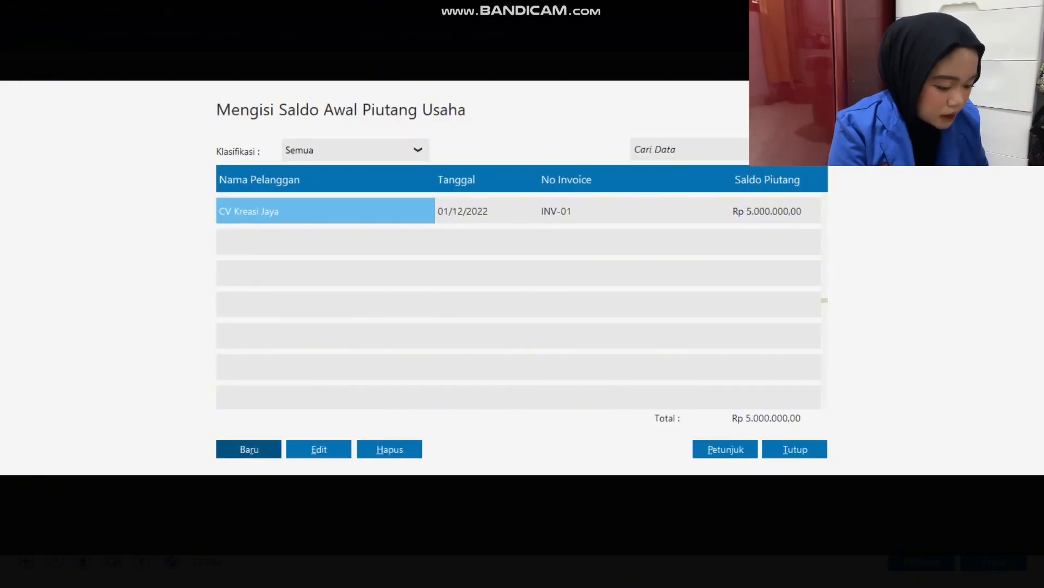
# Start another opening receivable entry and choose CV Pelangi Craft as the customer.
pyautogui.click(249, 449)
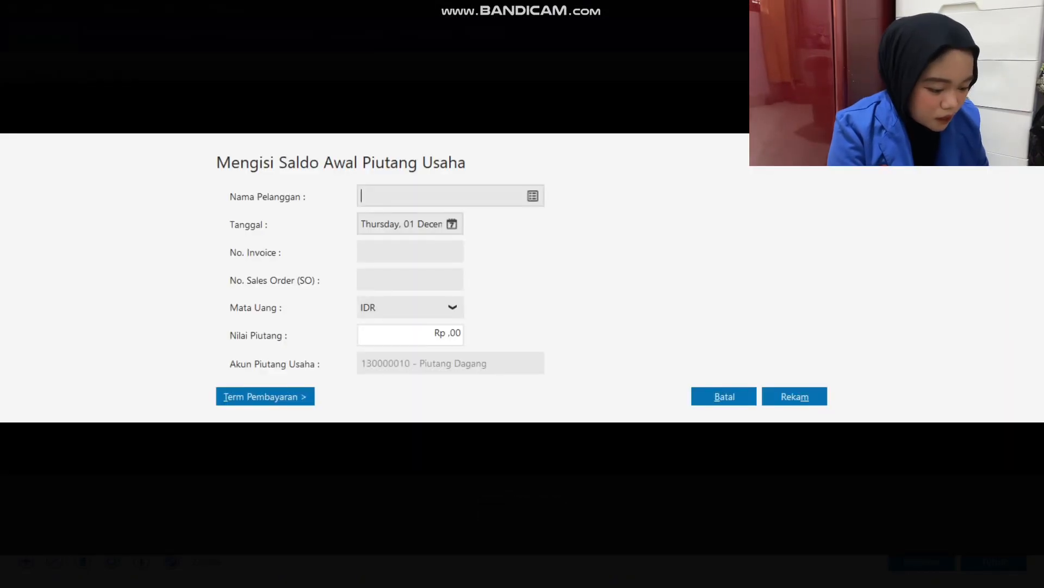
pyautogui.click(533, 195)
pyautogui.click(438, 235)
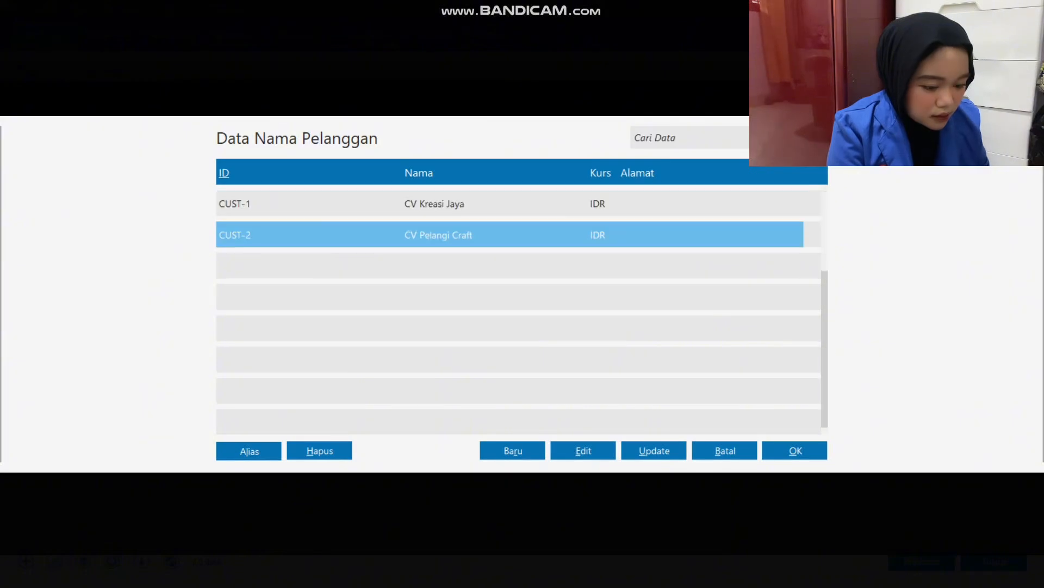
pyautogui.click(795, 450)
# Check the CV Pelangi Craft invoice date in Excel and set the entry's date to 7 December 2022.
pyautogui.click(452, 223)
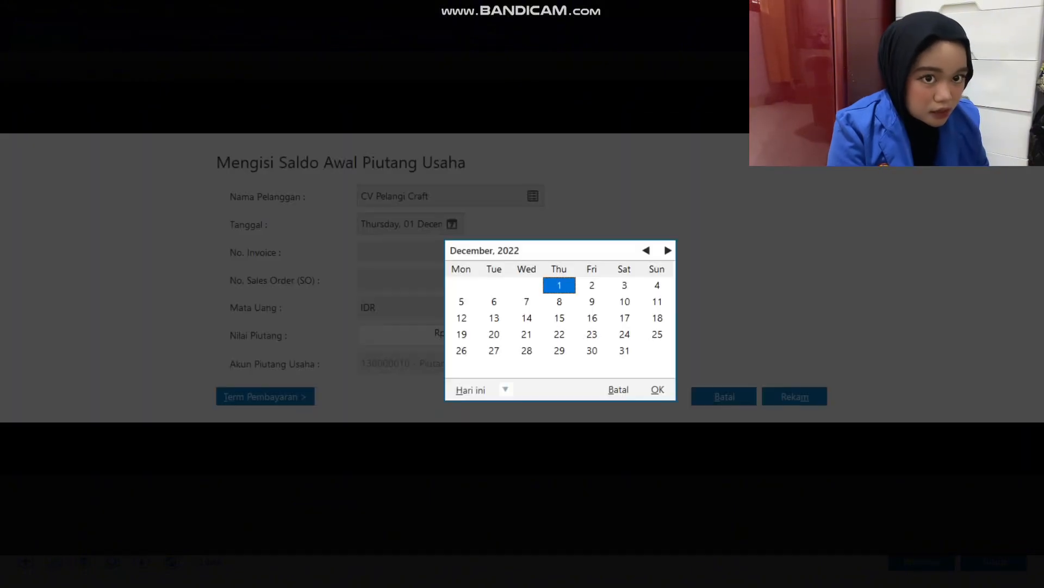
pyautogui.hotkey('alt', 'Tab')
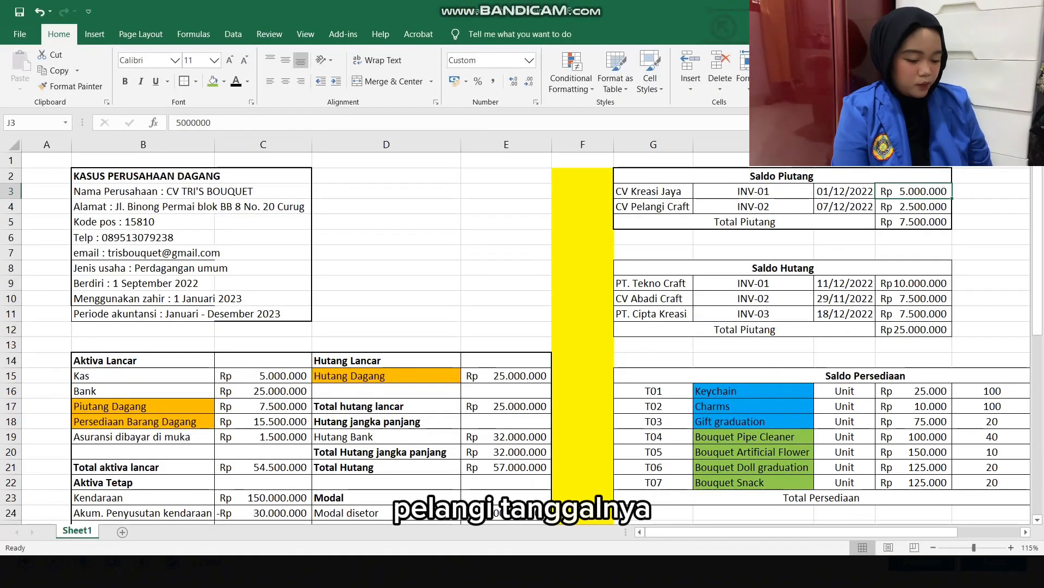
pyautogui.click(844, 207)
pyautogui.hotkey('alt', 'Tab')
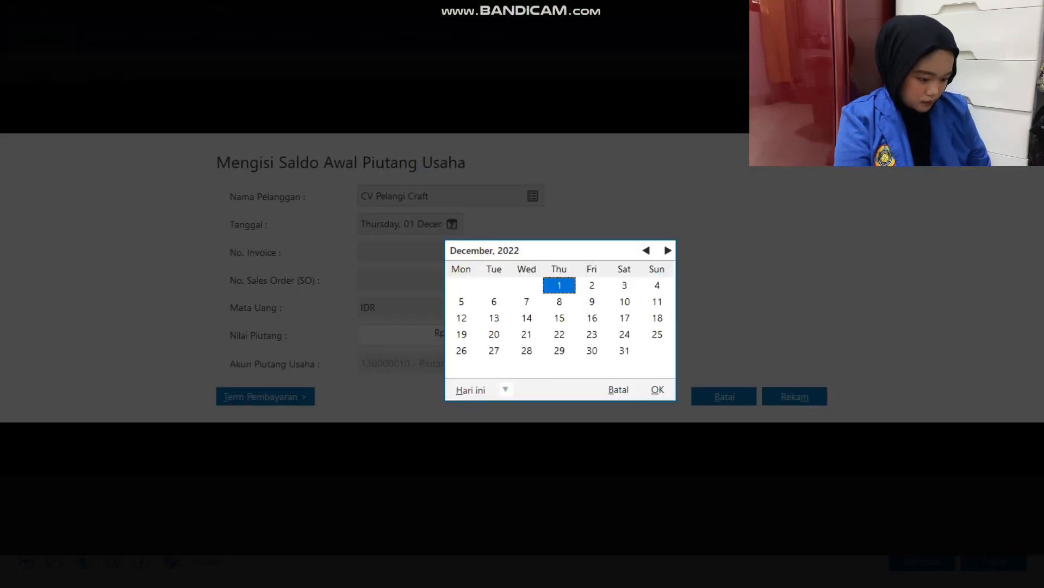
pyautogui.doubleClick(527, 301)
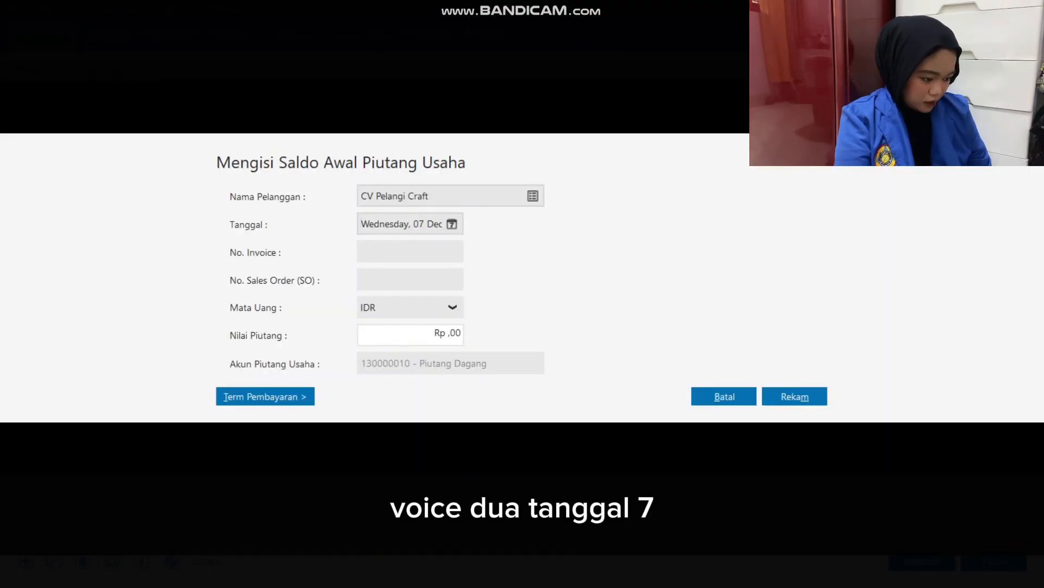
# Enter INV-02 as the invoice number of the CV Pelangi Craft opening receivable.
pyautogui.click(410, 252)
pyautogui.write('INV-02')
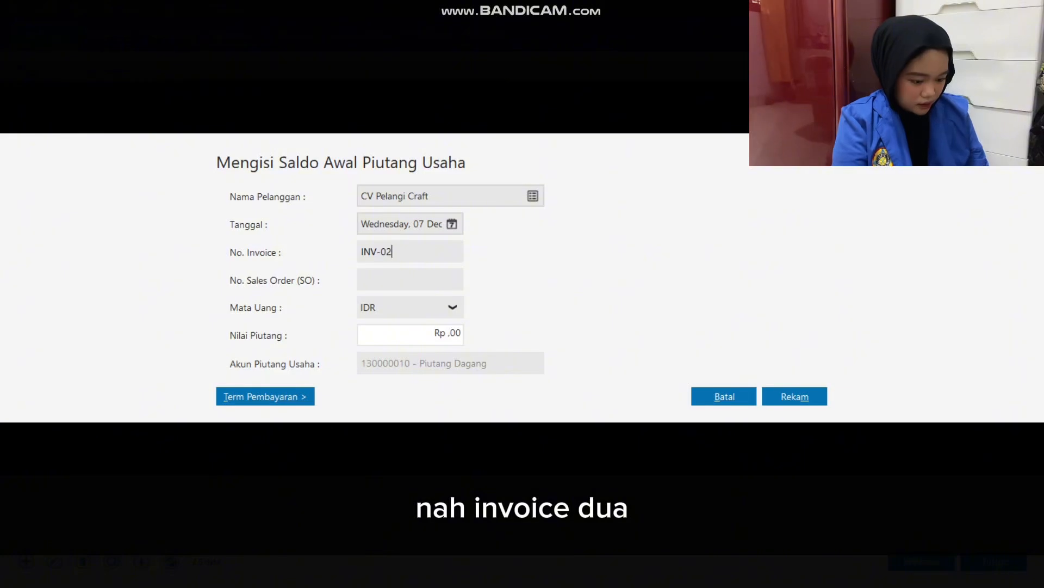
pyautogui.press('Tab')
pyautogui.press('Tab')
pyautogui.write('25000')
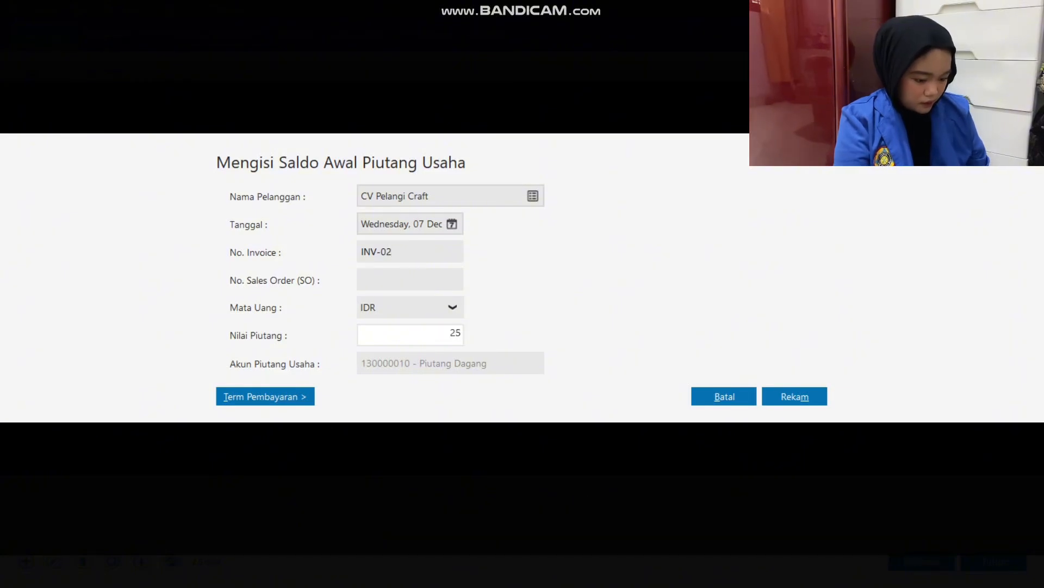
pyautogui.hotkey('alt', 'Tab')
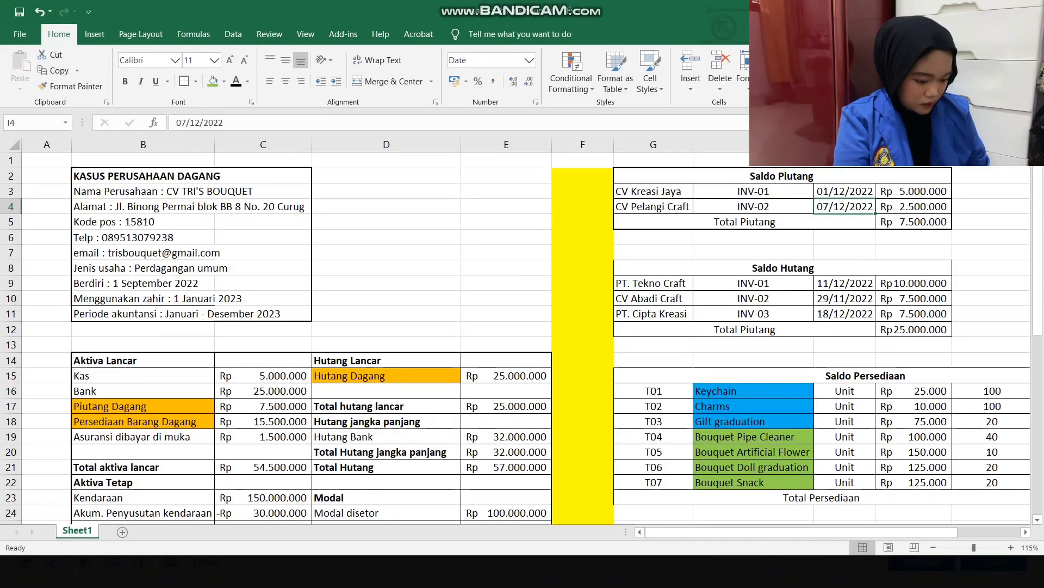
pyautogui.hotkey('alt', 'Tab')
pyautogui.write('0000')
pyautogui.press('Tab')
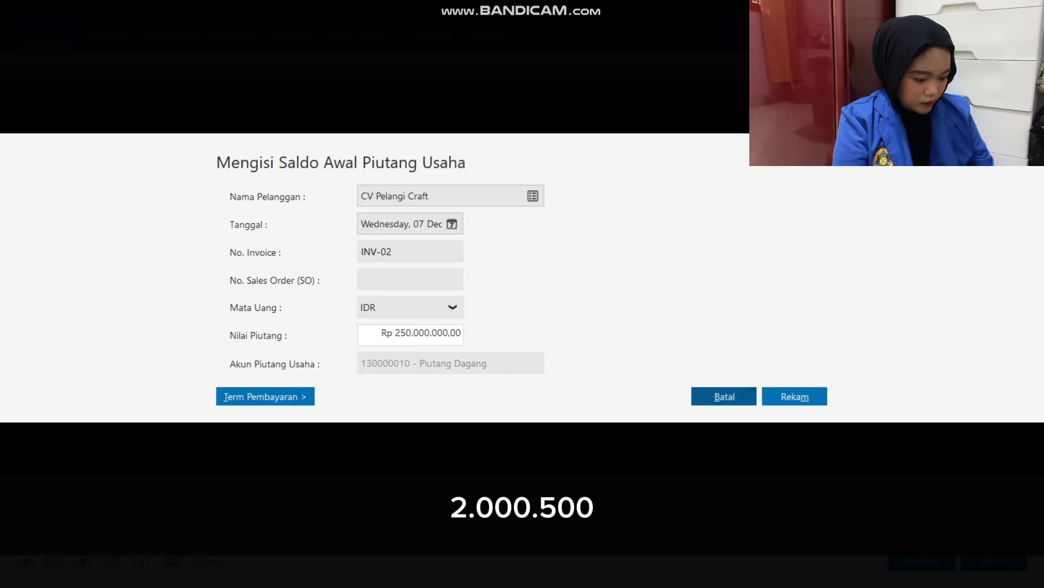
# Set the CV Pelangi Craft receivable value to Rp 2.500.000 and save the entry.
pyautogui.hotkey('shift', 'Tab')
pyautogui.write('250')
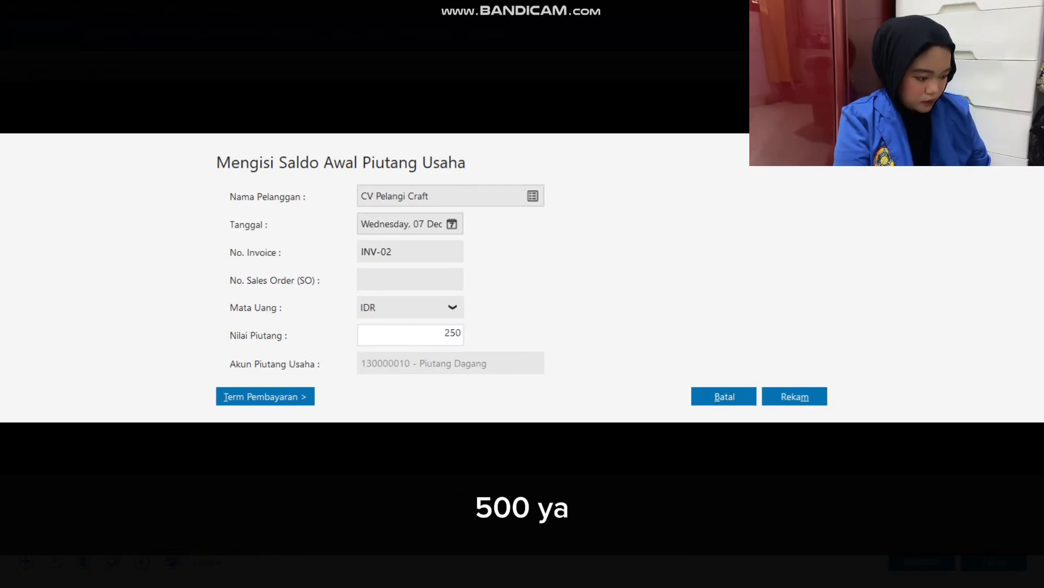
pyautogui.write('0000')
pyautogui.press('Tab')
pyautogui.press('Tab')
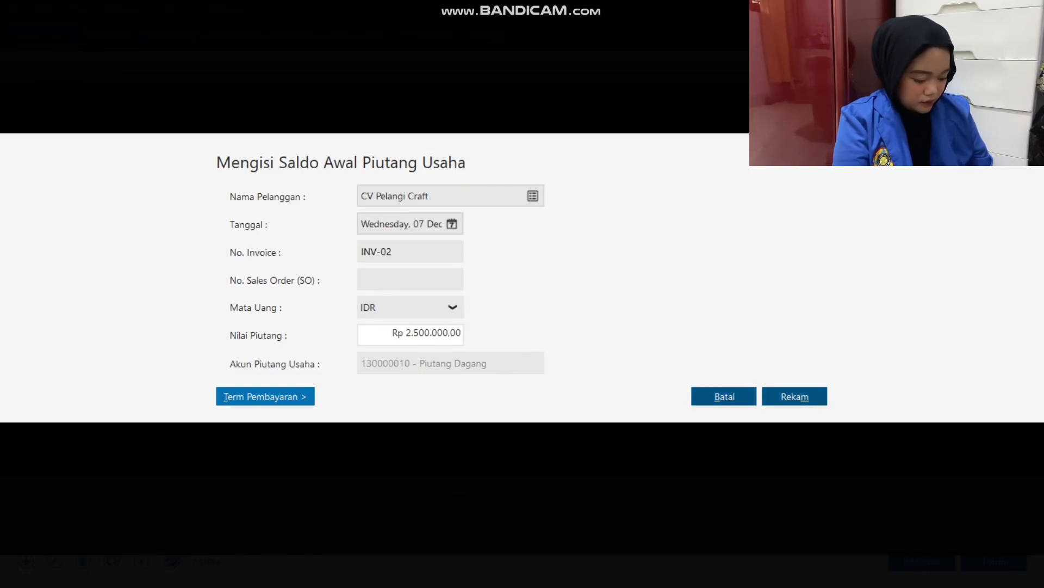
pyautogui.press('Return')
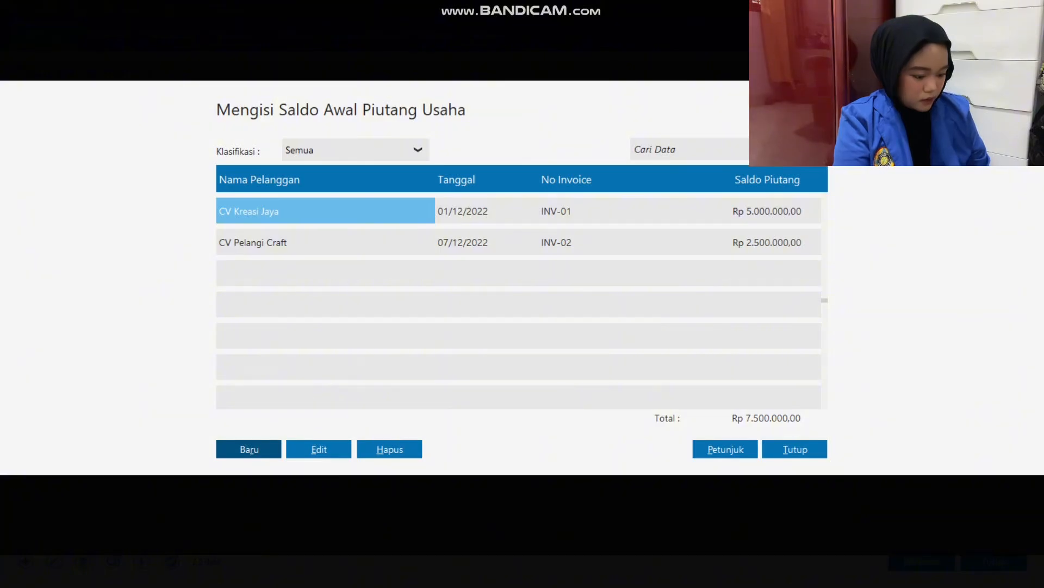
# Close the opening receivables list and start a new Data Nama Alamat record with its type set to Vendor.
pyautogui.hotkey('alt', 'Tab')
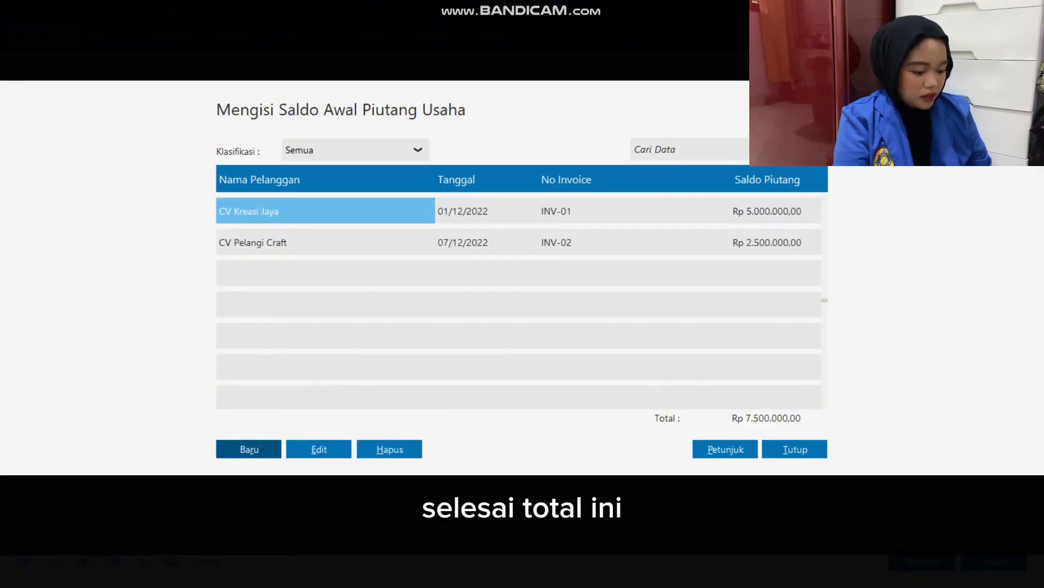
pyautogui.click(795, 448)
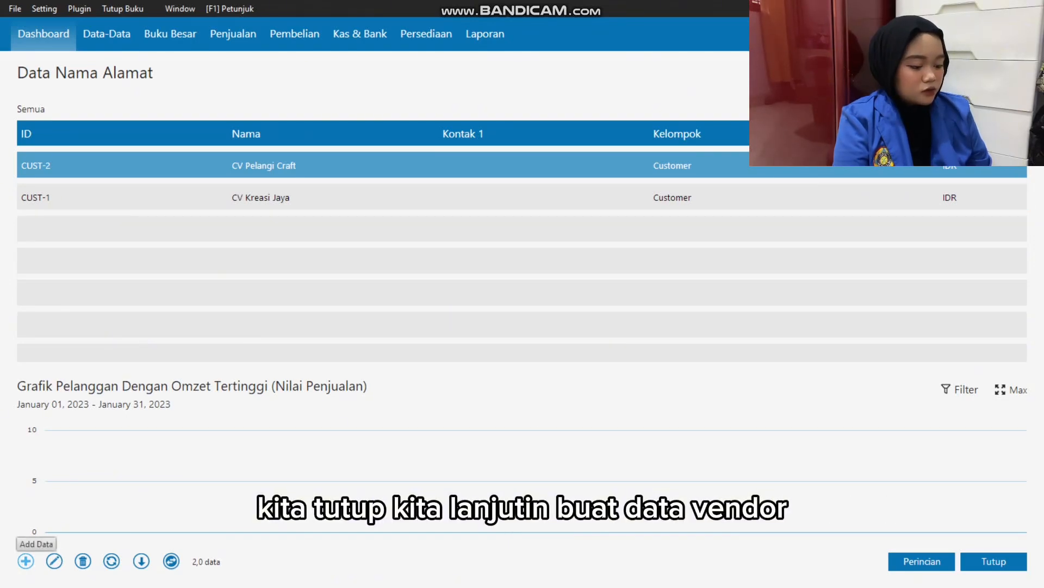
pyautogui.click(26, 560)
pyautogui.click(405, 177)
pyautogui.click(326, 218)
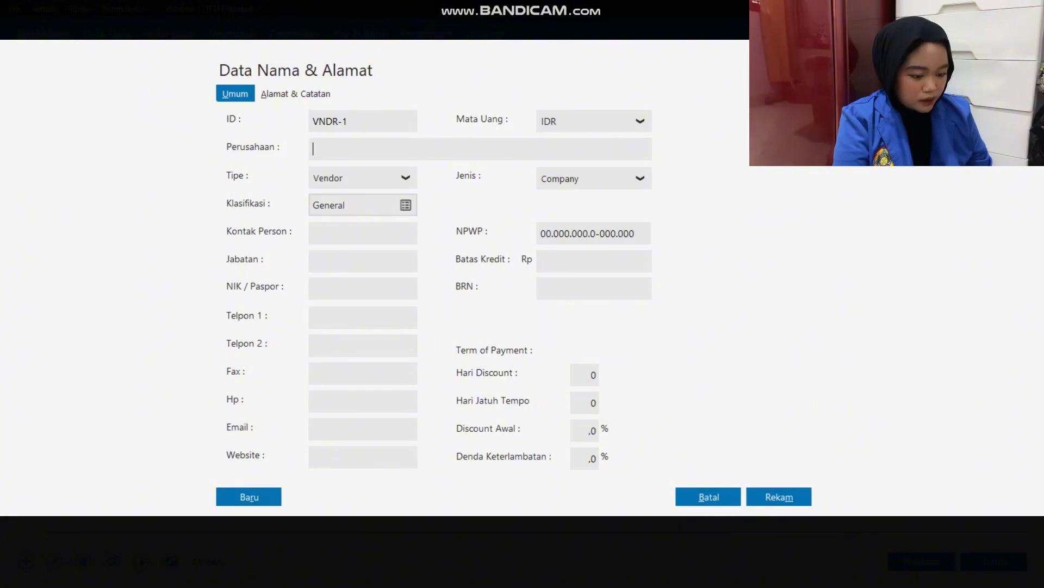
# Switch to the Excel workbook and apply an outside border around the Saldo Hutang table in G8:J12.
pyautogui.hotkey('alt', 'Tab')
pyautogui.moveTo(784, 268); pyautogui.dragTo(914, 329)
pyautogui.click(745, 329)
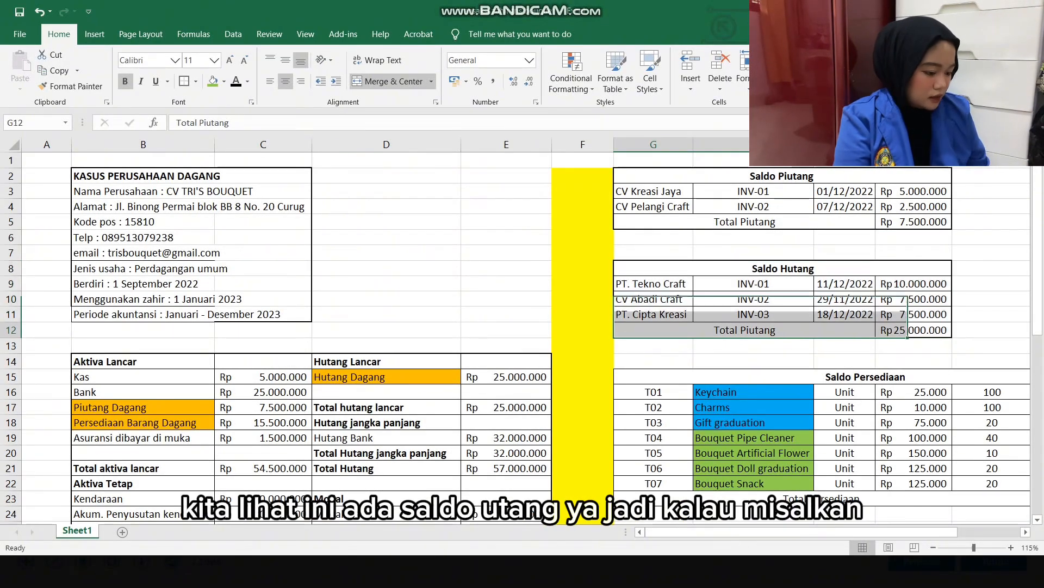
# Fill the Saldo Hutang vendor names in G9:G11 with a light gold colour.
pyautogui.moveTo(653, 283); pyautogui.dragTo(654, 314)
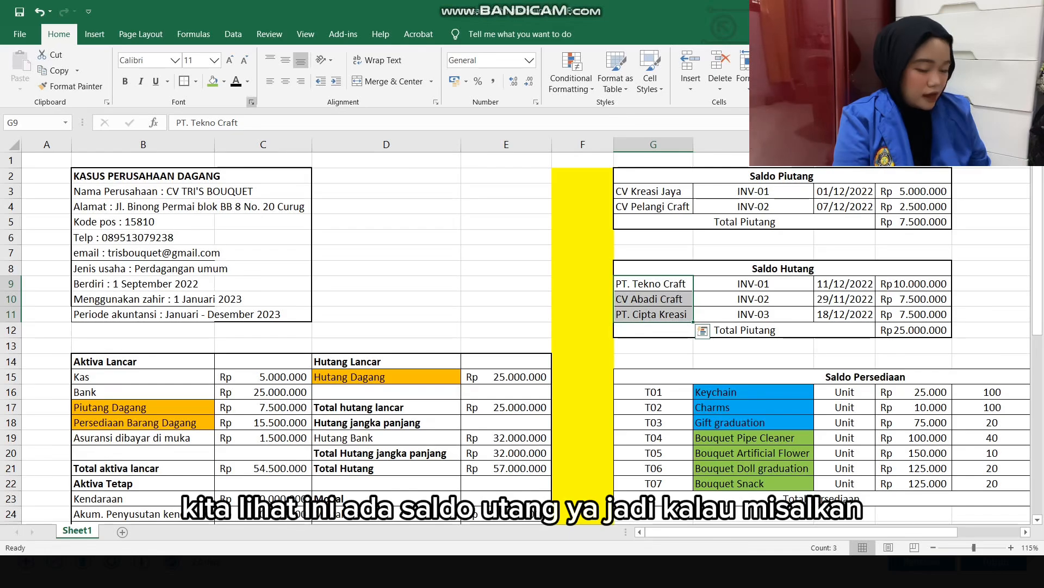
pyautogui.click(223, 81)
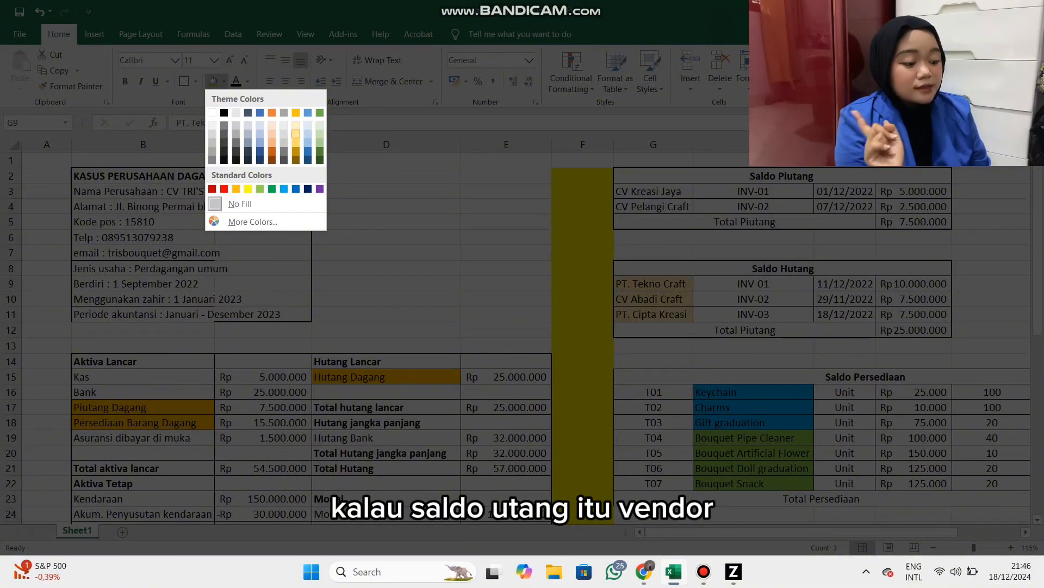
pyautogui.click(296, 125)
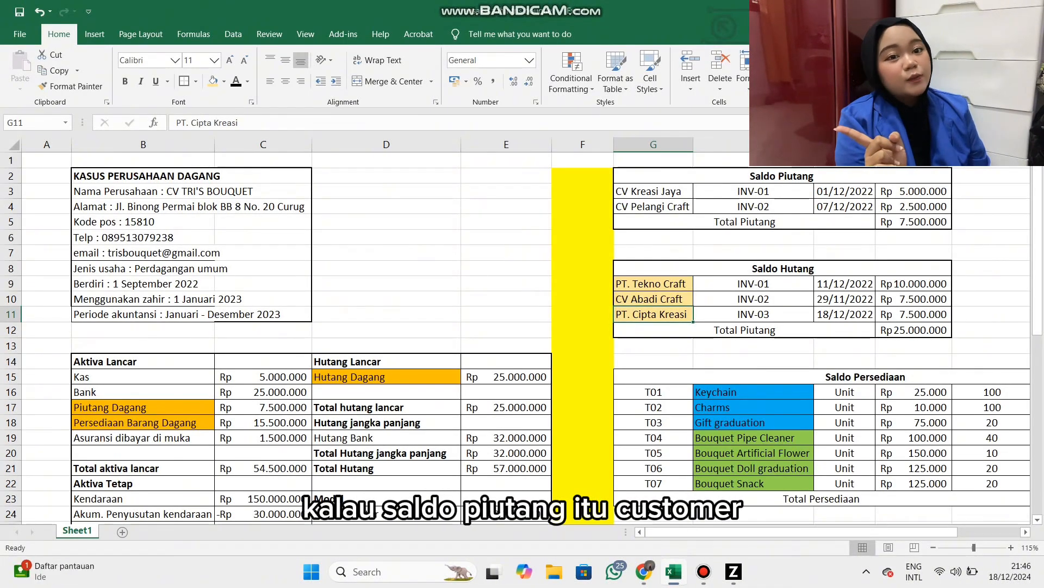
# Return to Zahir, enter PT Tekno Craft as the company name of the new vendor record, and save it without a complete NPWP/NIK.
pyautogui.hotkey('alt', 'Tab')
pyautogui.write('P')
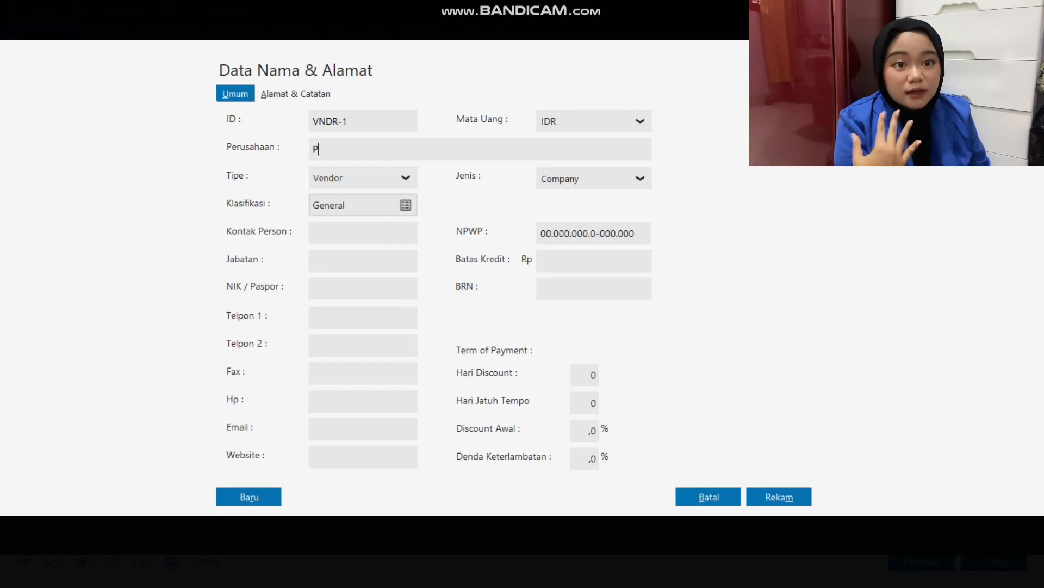
pyautogui.write('T Tek')
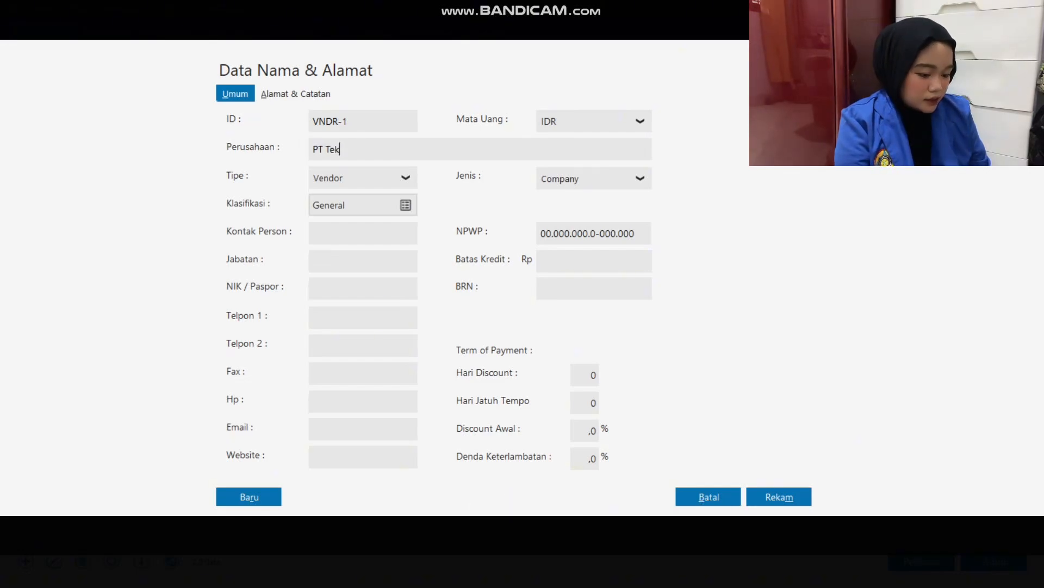
pyautogui.hotkey('alt', 'Tab')
pyautogui.hotkey('alt', 'Tab')
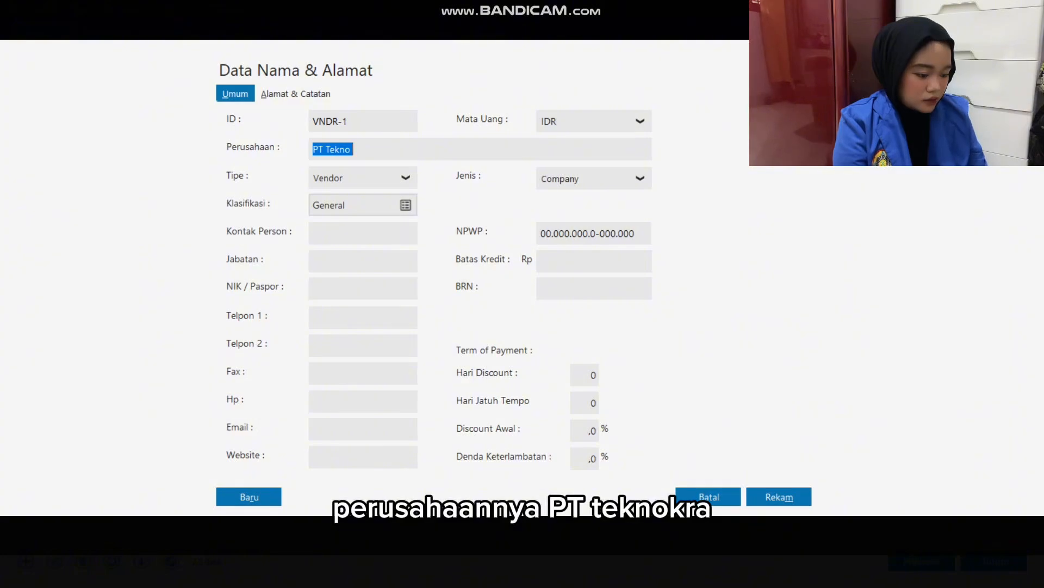
pyautogui.press('Right')
pyautogui.write('Cra')
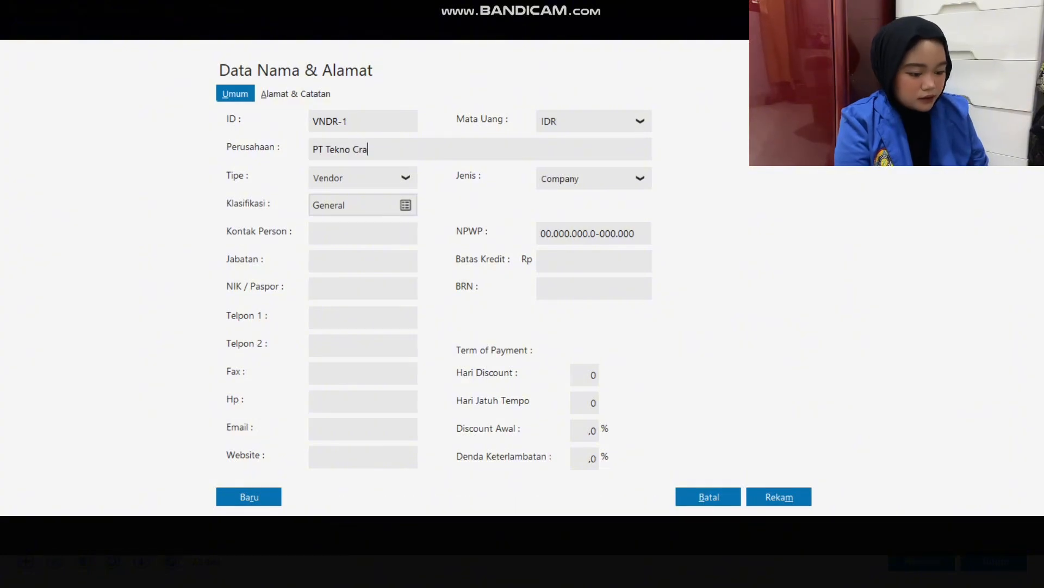
pyautogui.write('ft')
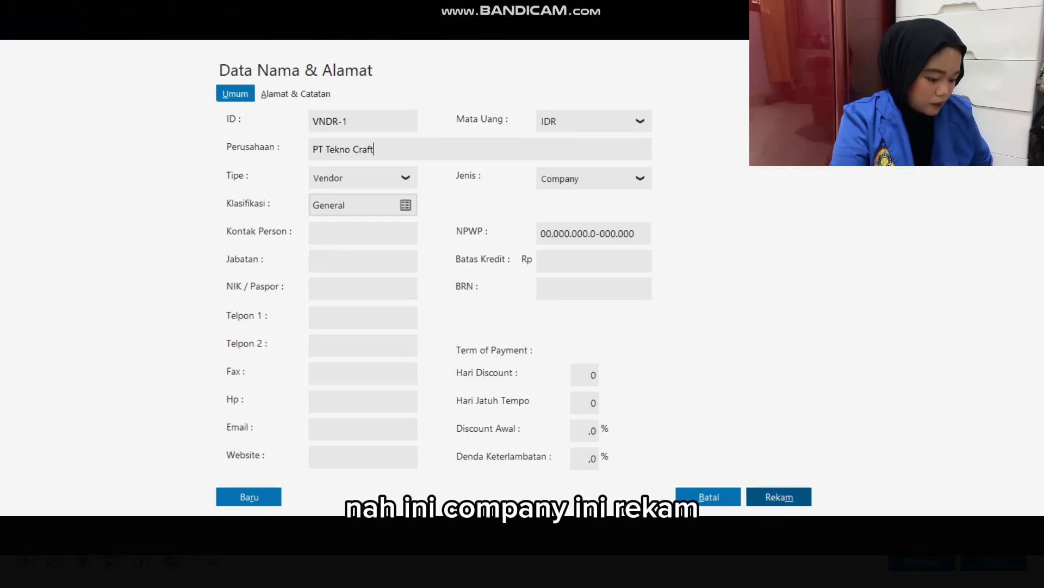
pyautogui.click(779, 497)
pyautogui.click(725, 368)
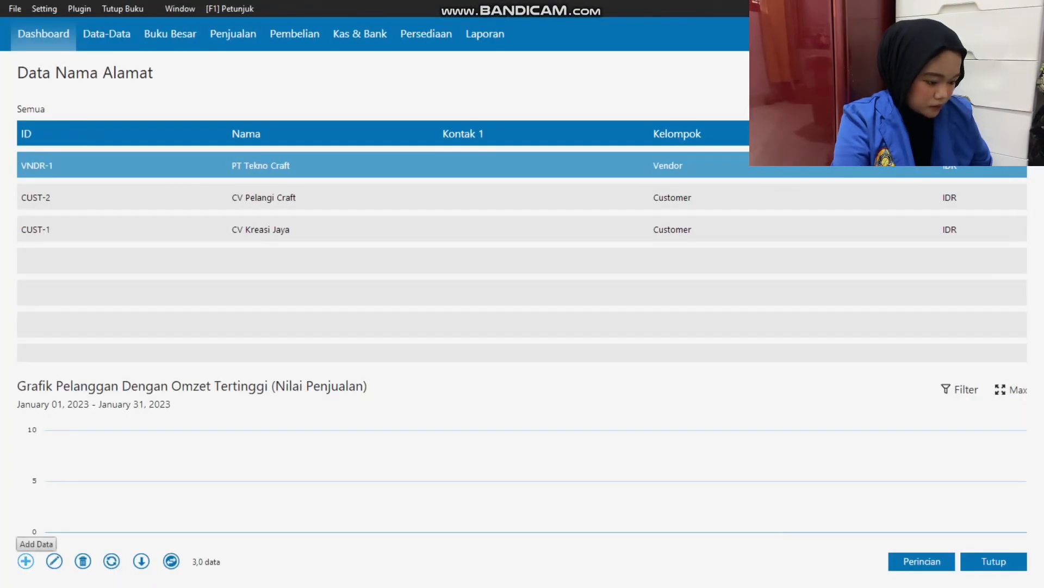
# Add a Vendor record for CV Abadi Craft in Data Nama Alamat and save it without a complete NPWP/NIK.
pyautogui.click(26, 560)
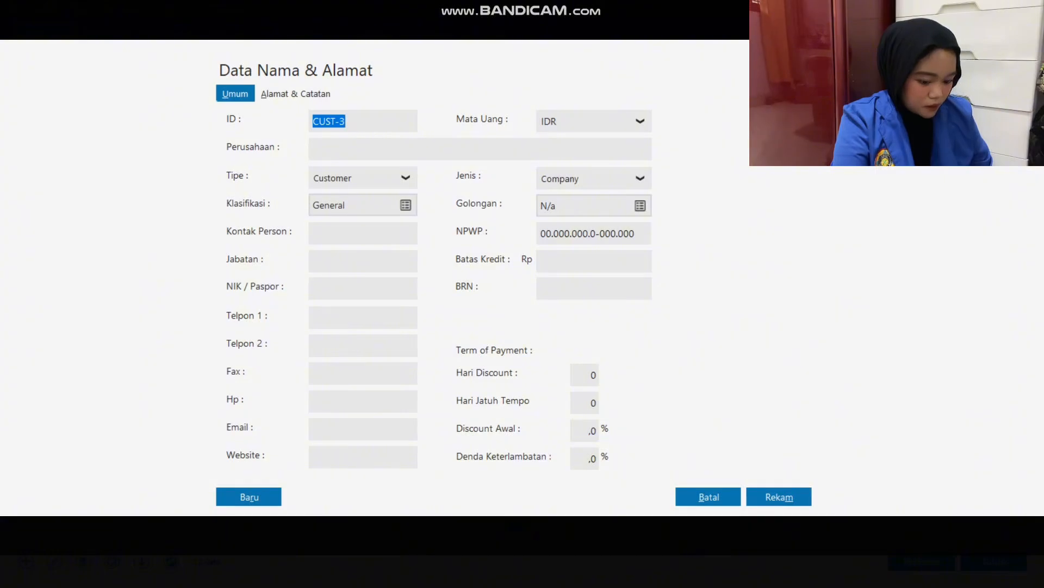
pyautogui.click(406, 178)
pyautogui.click(329, 222)
pyautogui.hotkey('alt', 'Tab')
pyautogui.press('Up')
pyautogui.hotkey('alt', 'Tab')
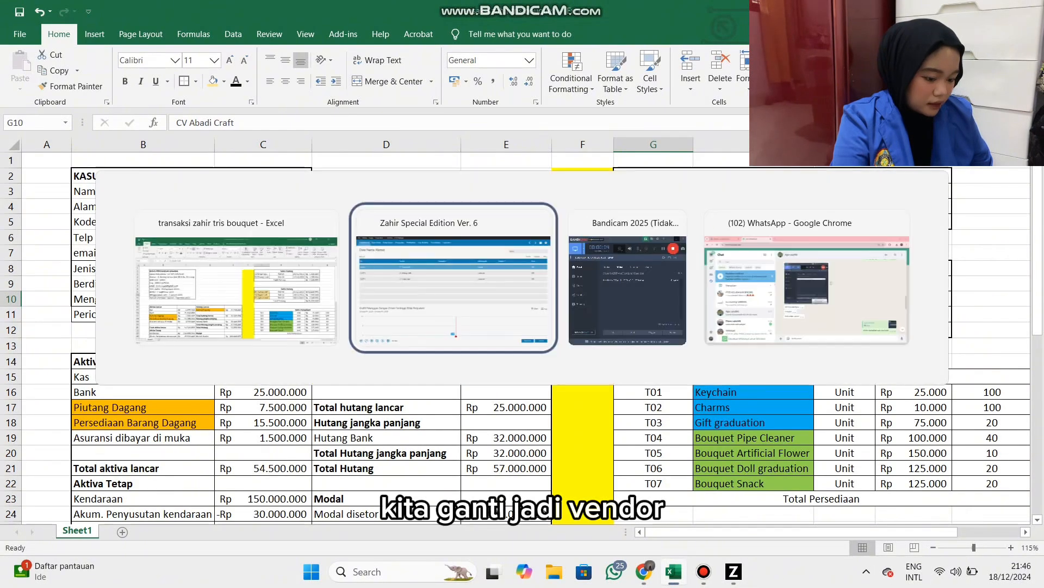
pyautogui.write('CV ')
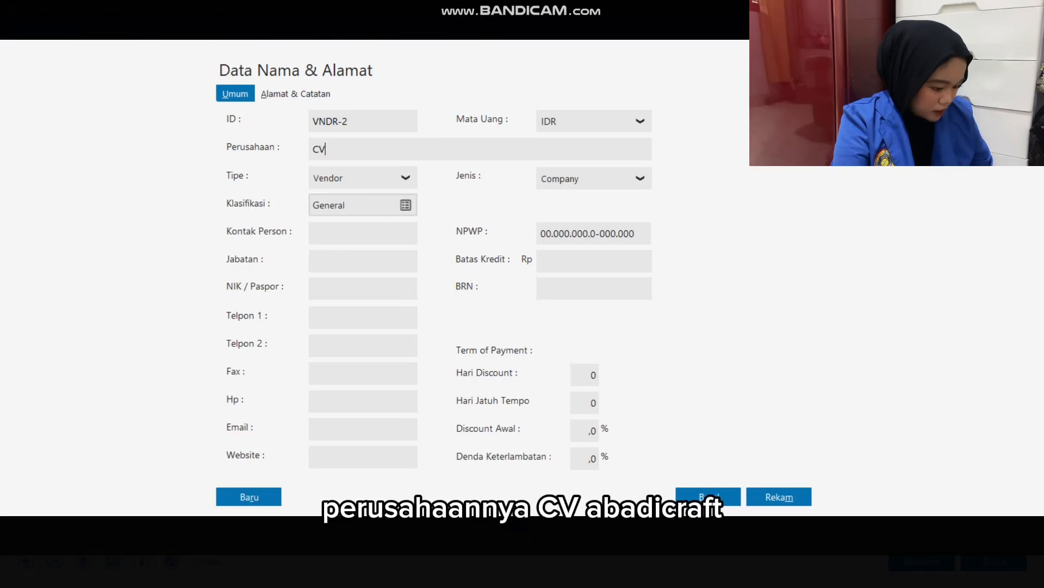
pyautogui.write('Abadi Craft')
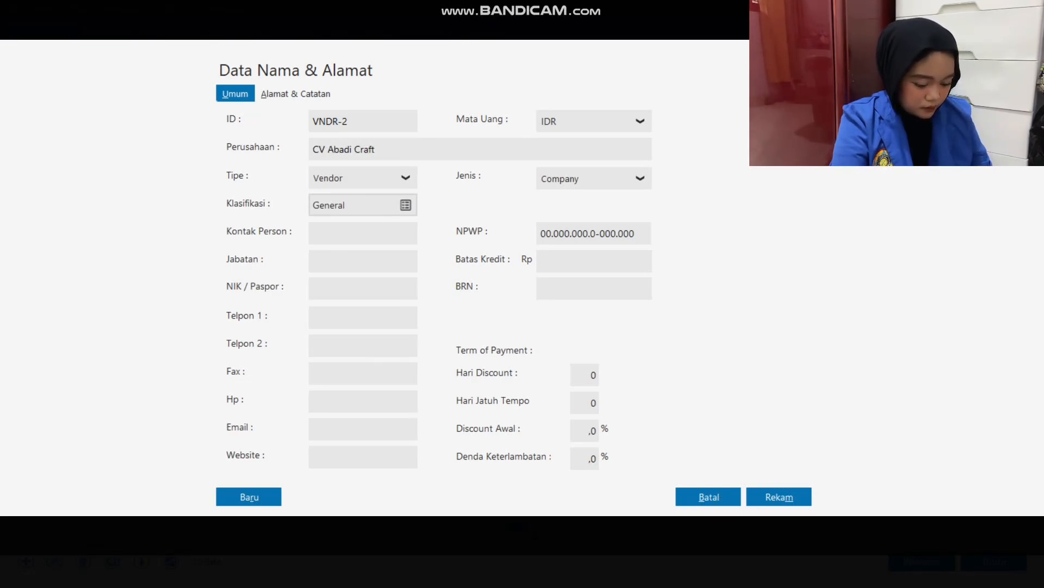
pyautogui.click(779, 496)
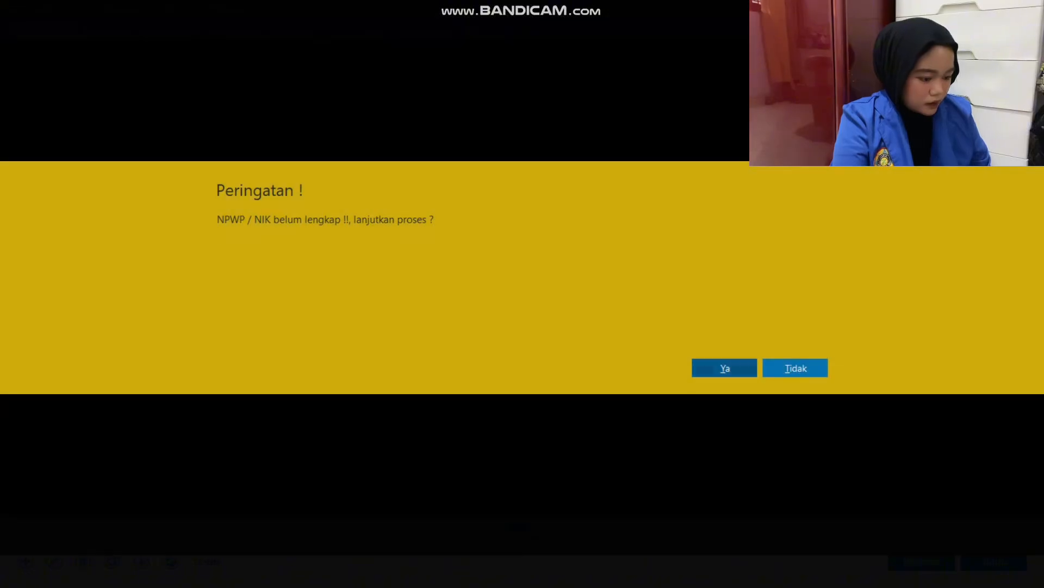
pyautogui.click(725, 368)
# Take the next vendor name from the Excel list, add PT Cipta Kreasi as a Vendor record in Zahir, and save it without NPWP/NIK.
pyautogui.hotkey('alt', 'Tab')
pyautogui.press('Down')
pyautogui.hotkey('alt', 'Tab')
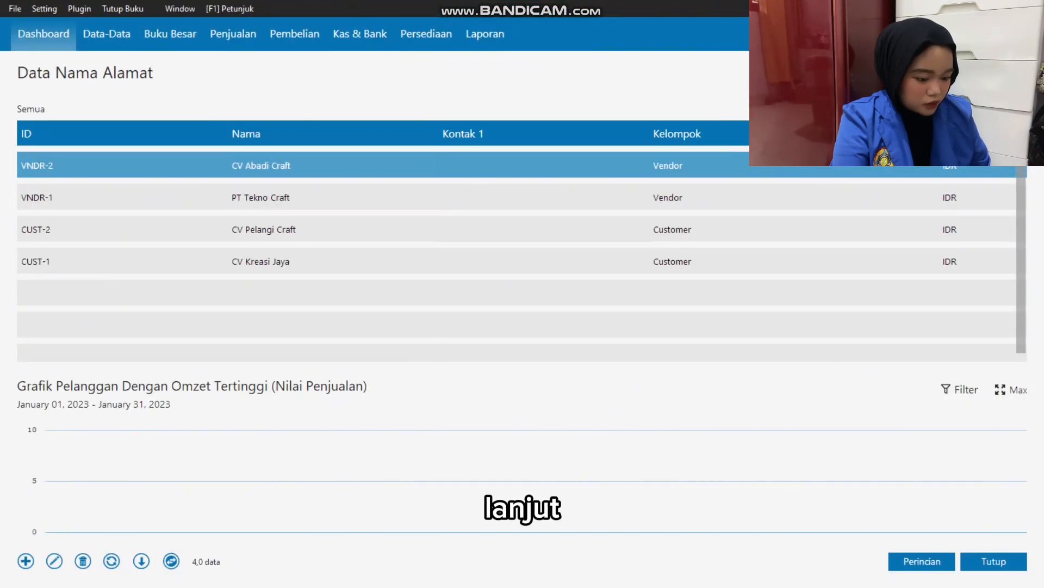
pyautogui.click(25, 561)
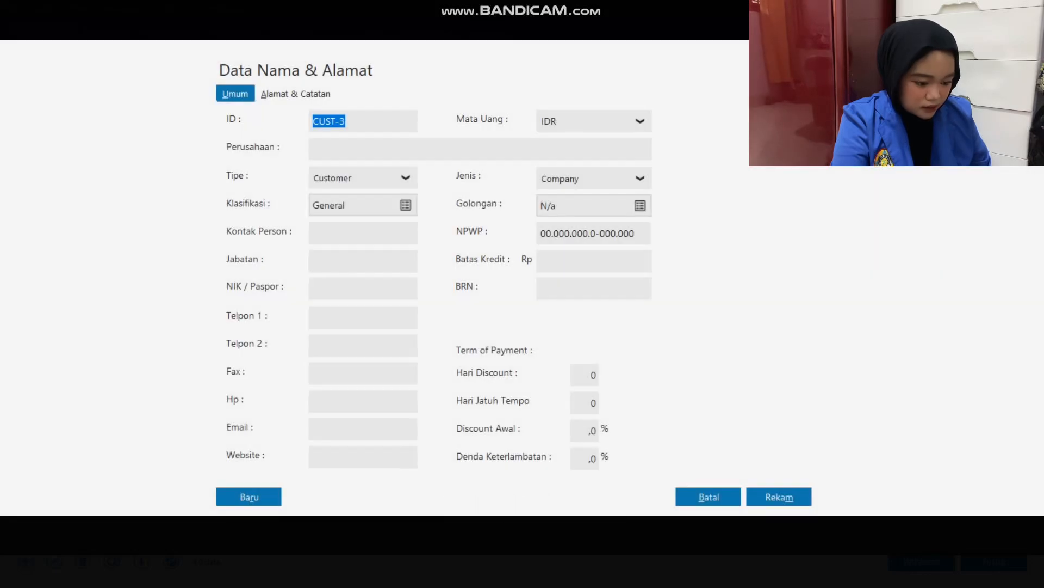
pyautogui.click(406, 177)
pyautogui.click(357, 220)
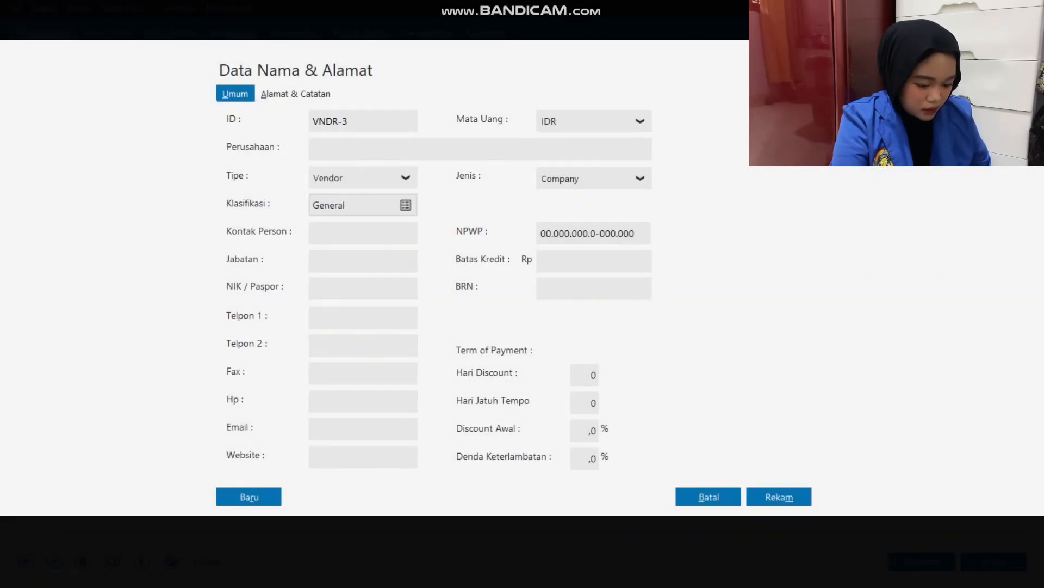
pyautogui.write('PT')
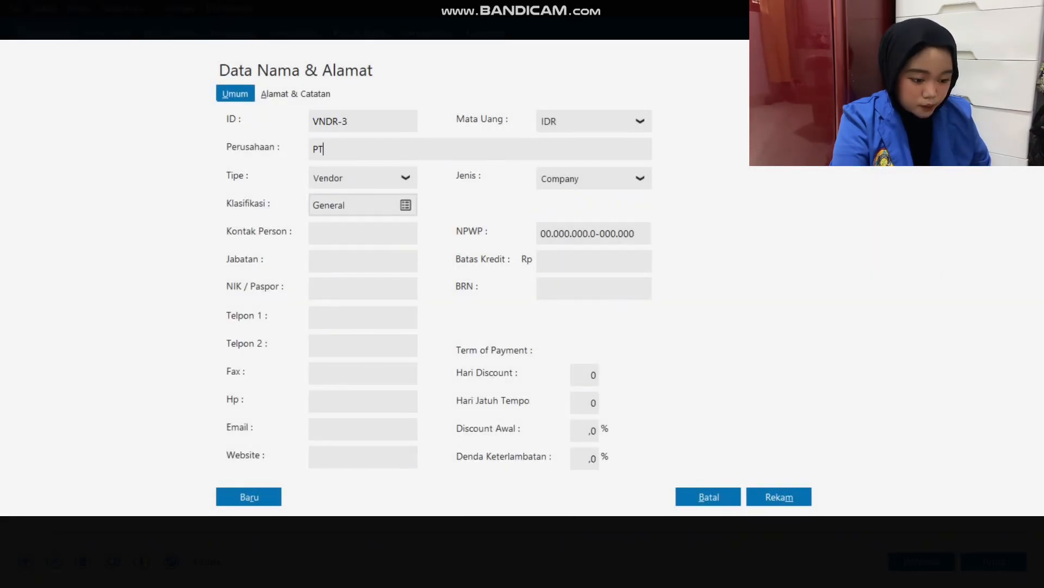
pyautogui.write(' Cipta Kreasi')
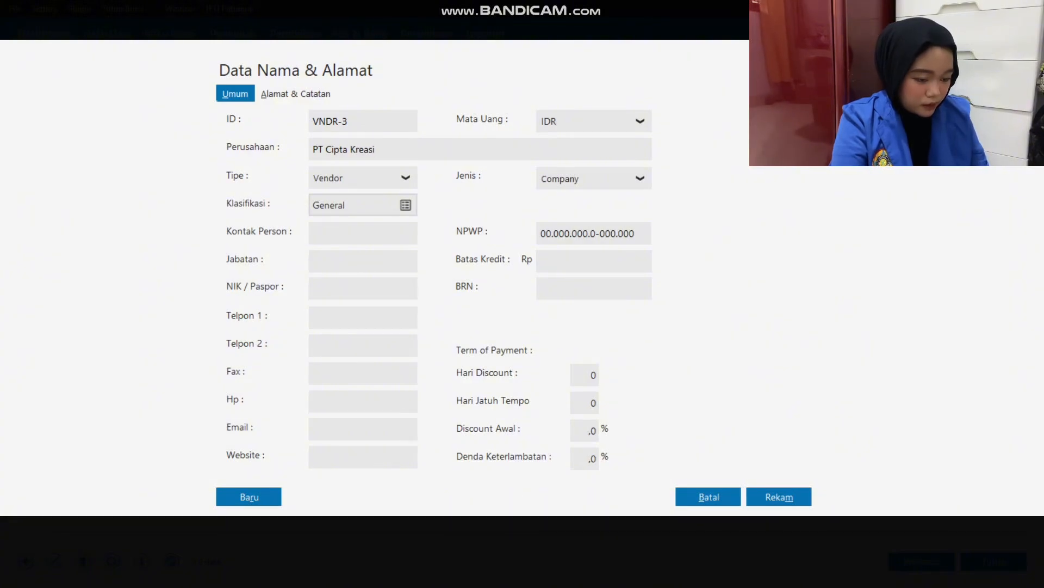
pyautogui.click(779, 497)
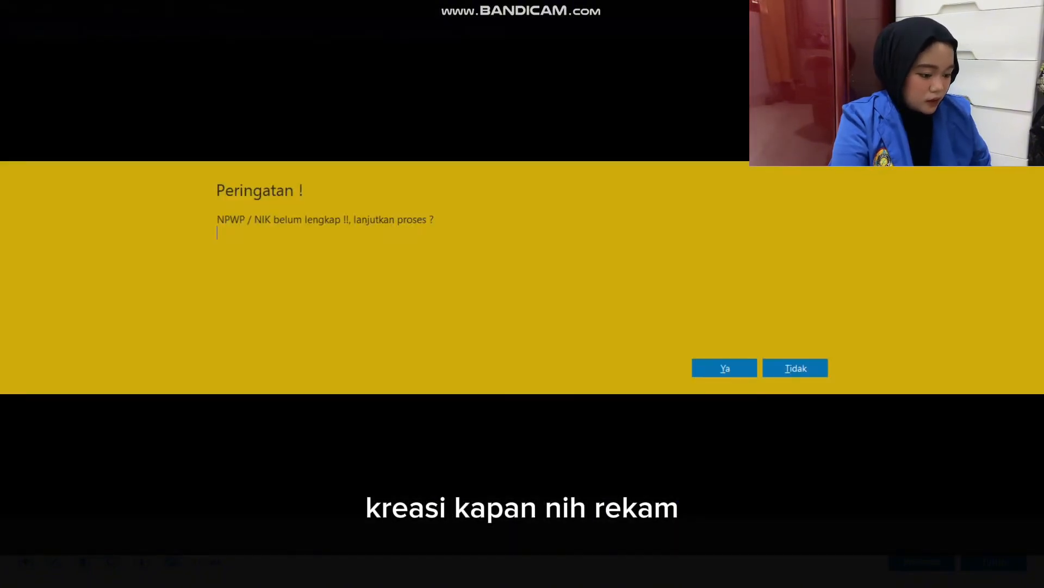
pyautogui.click(725, 367)
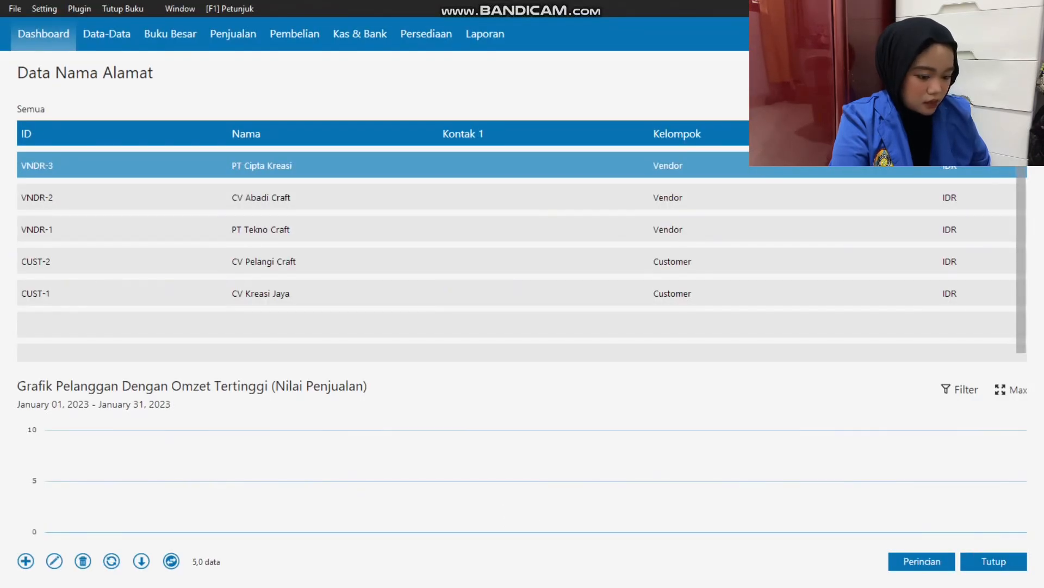
# Open the opening balance setup for accounts payable, Saldo Awal Hutang Usaha.
pyautogui.click(44, 9)
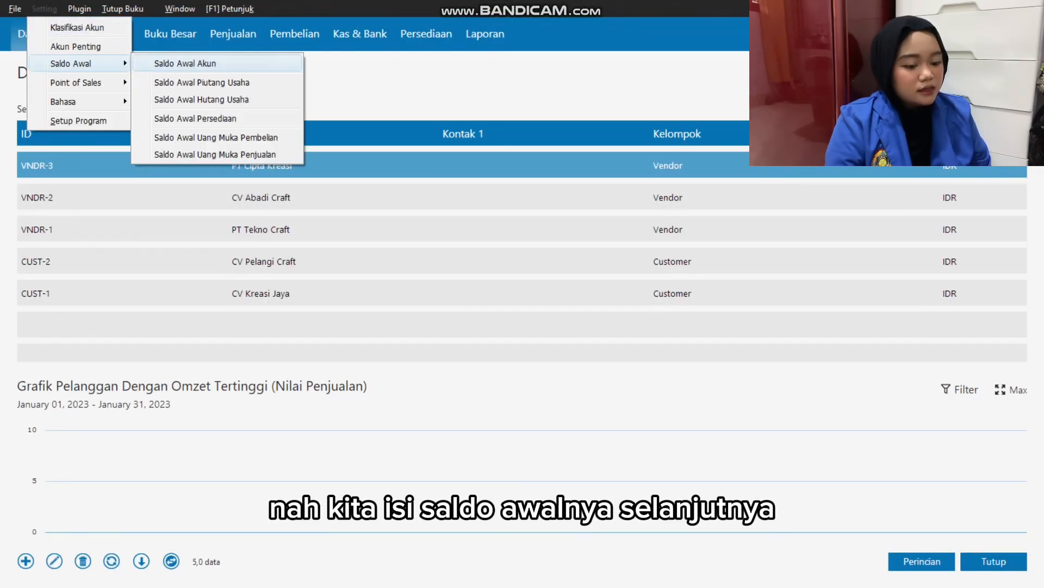
pyautogui.moveTo(79, 63)
pyautogui.click(202, 100)
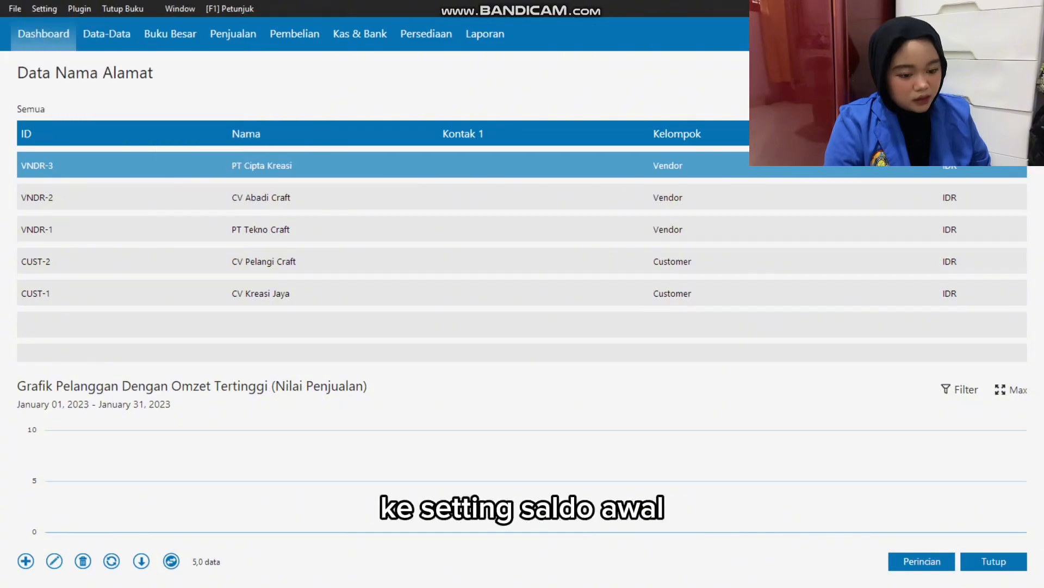
# Switch to the Excel workbook and review the invoice numbers, dates and amounts of the three vendors in the Saldo Hutang table.
pyautogui.hotkey('alt', 'Tab')
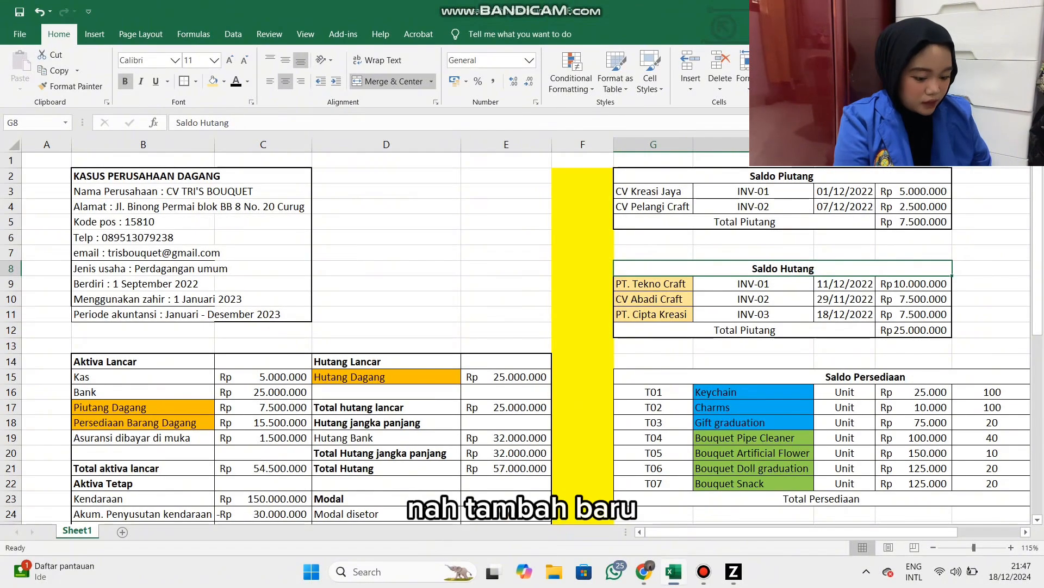
pyautogui.click(914, 284)
pyautogui.click(914, 299)
pyautogui.click(914, 314)
pyautogui.moveTo(754, 298); pyautogui.dragTo(913, 313)
pyautogui.moveTo(754, 283); pyautogui.dragTo(914, 314)
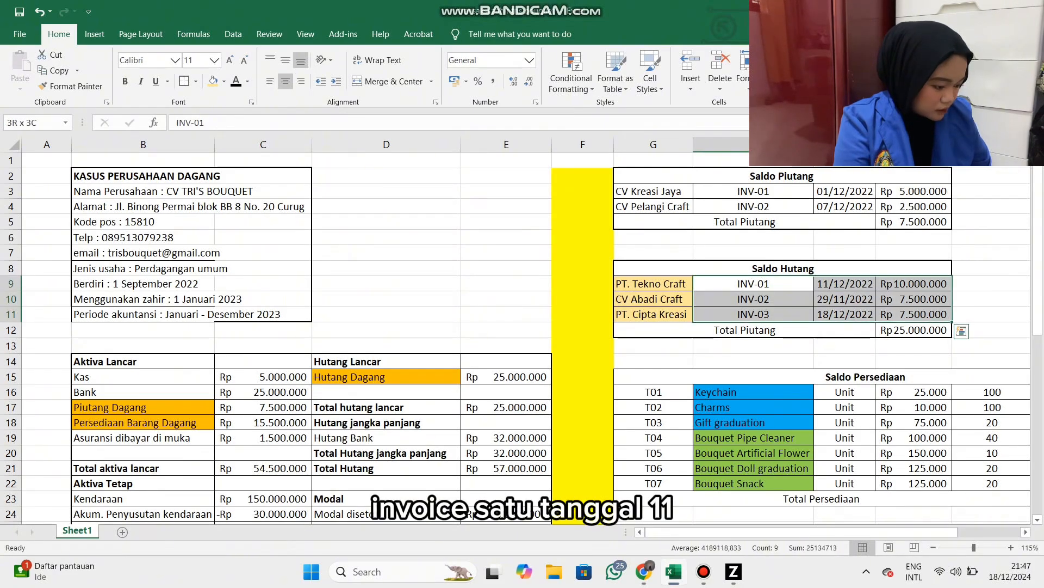
# Return to Zahir and start a new opening payable for PT Tekno Craft dated 11 December 2022.
pyautogui.hotkey('alt', 'Tab')
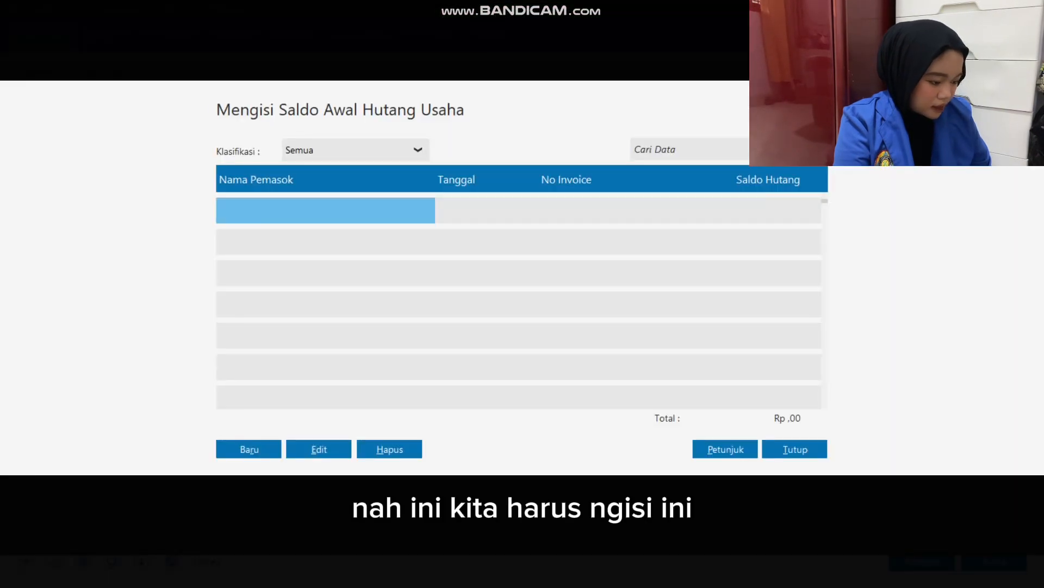
pyautogui.click(249, 449)
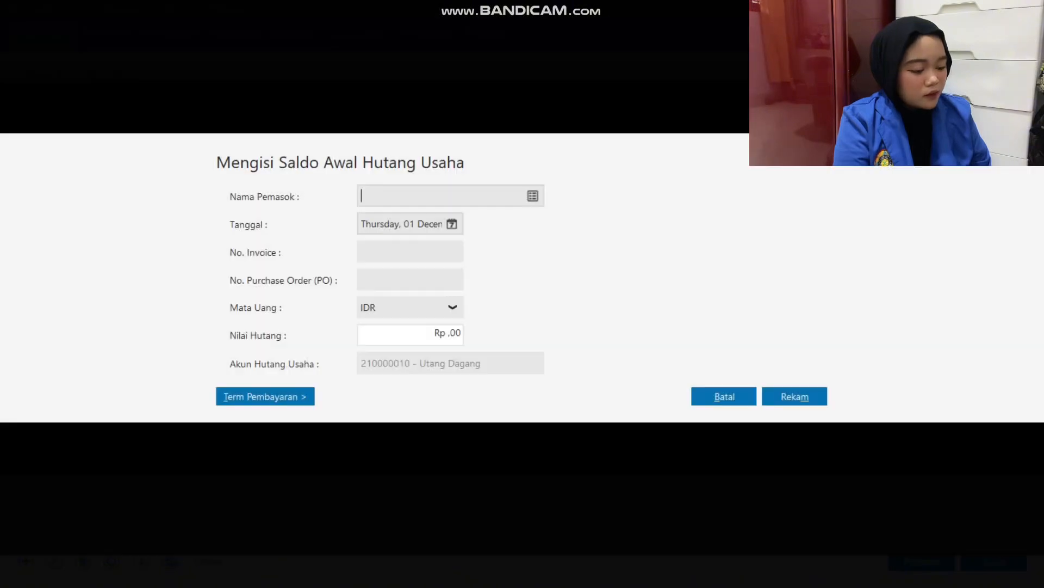
pyautogui.press('Return')
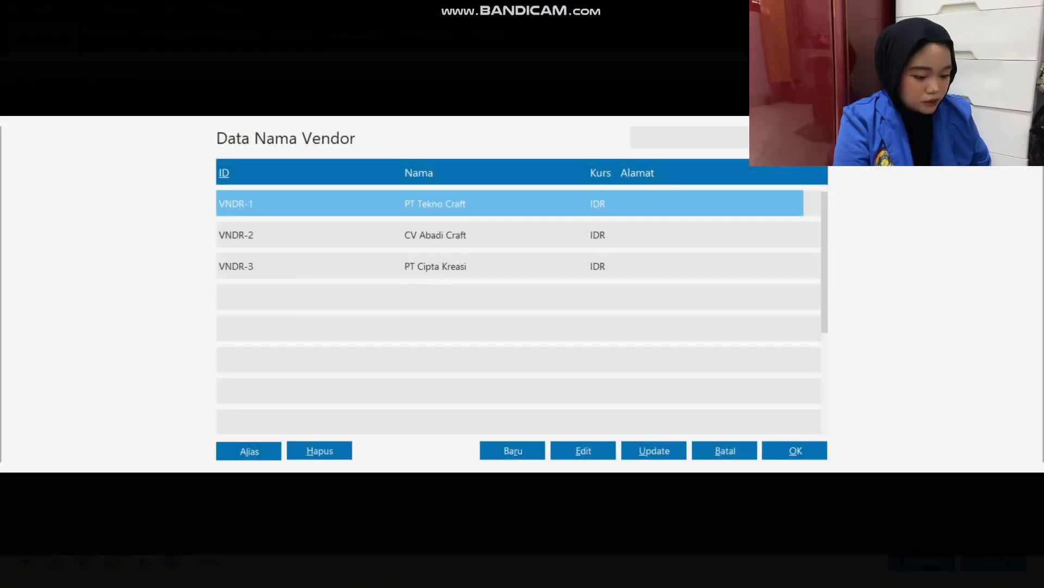
pyautogui.press('Return')
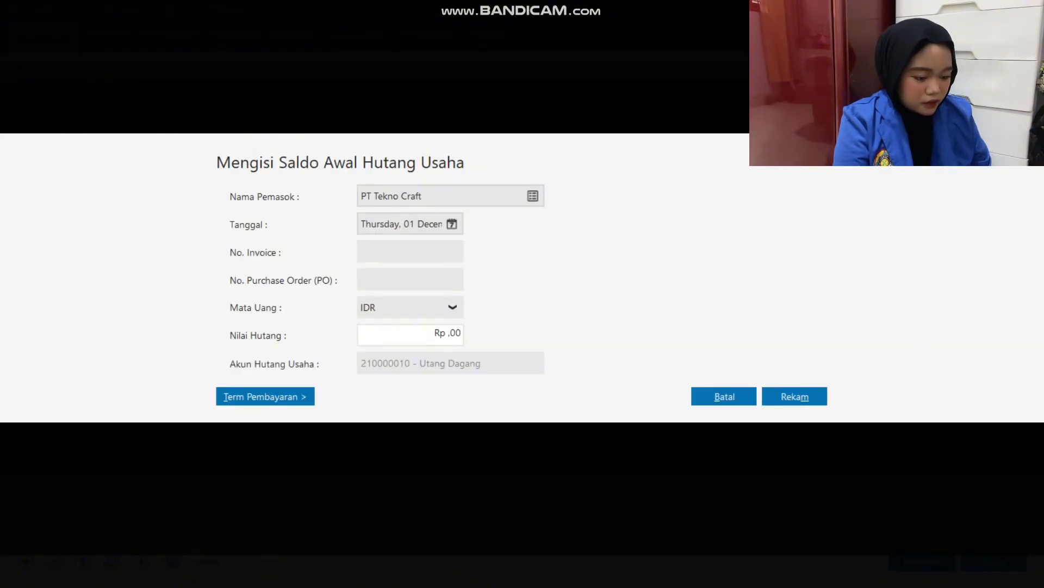
pyautogui.hotkey('alt', 'Tab')
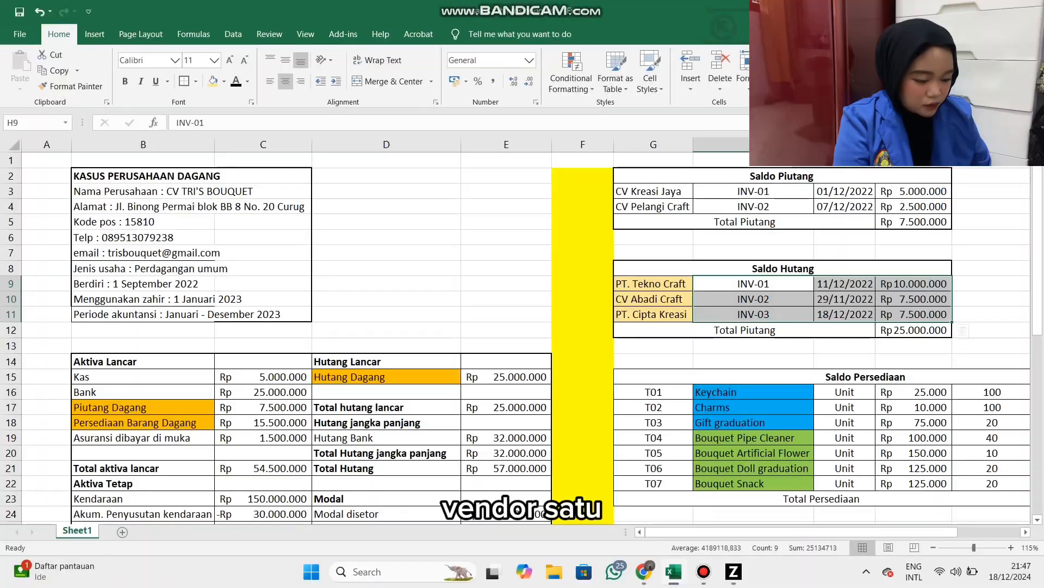
pyautogui.hotkey('alt', 'Tab')
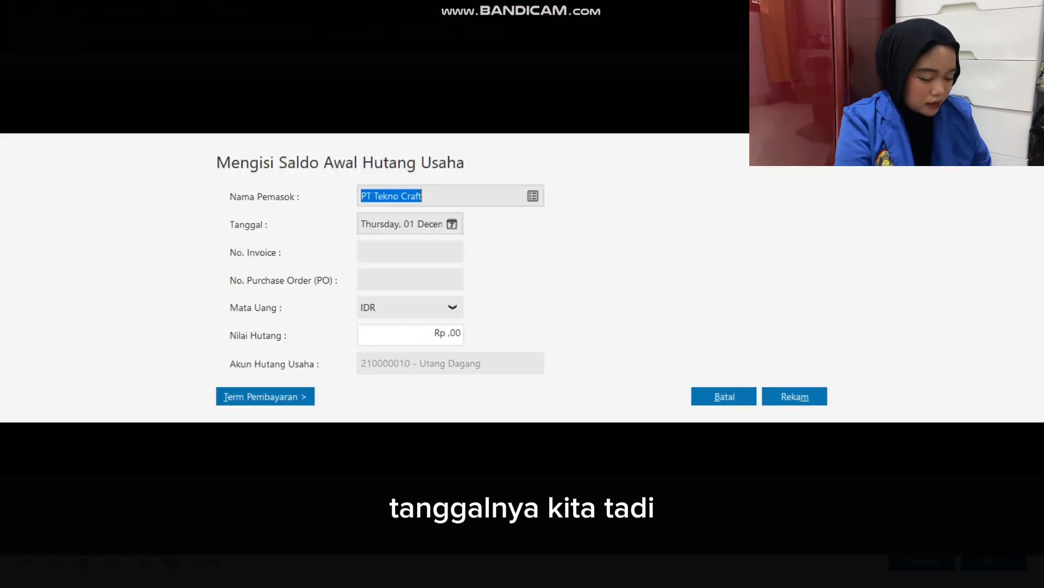
pyautogui.click(452, 224)
pyautogui.click(657, 301)
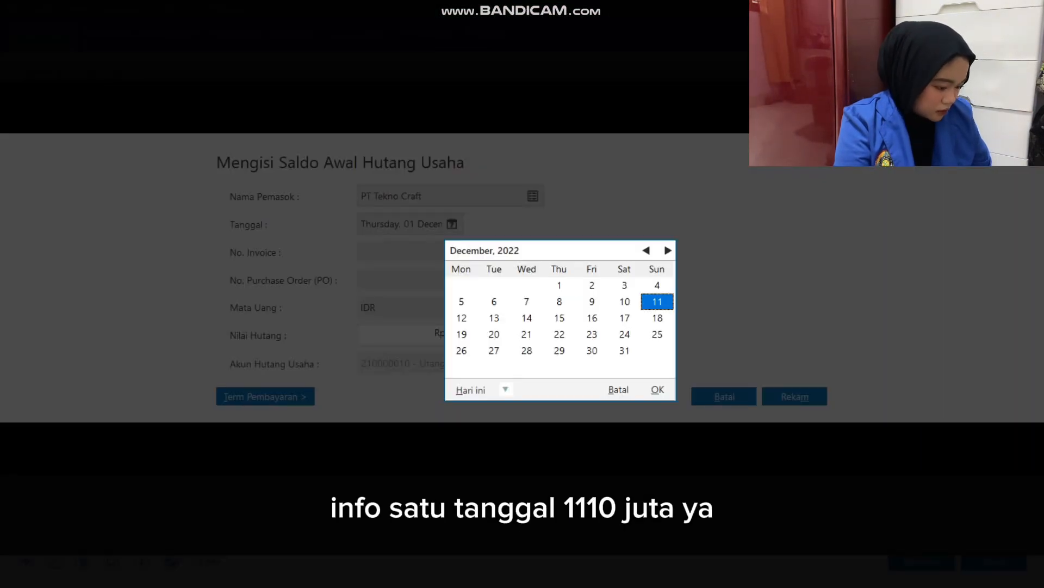
pyautogui.click(657, 390)
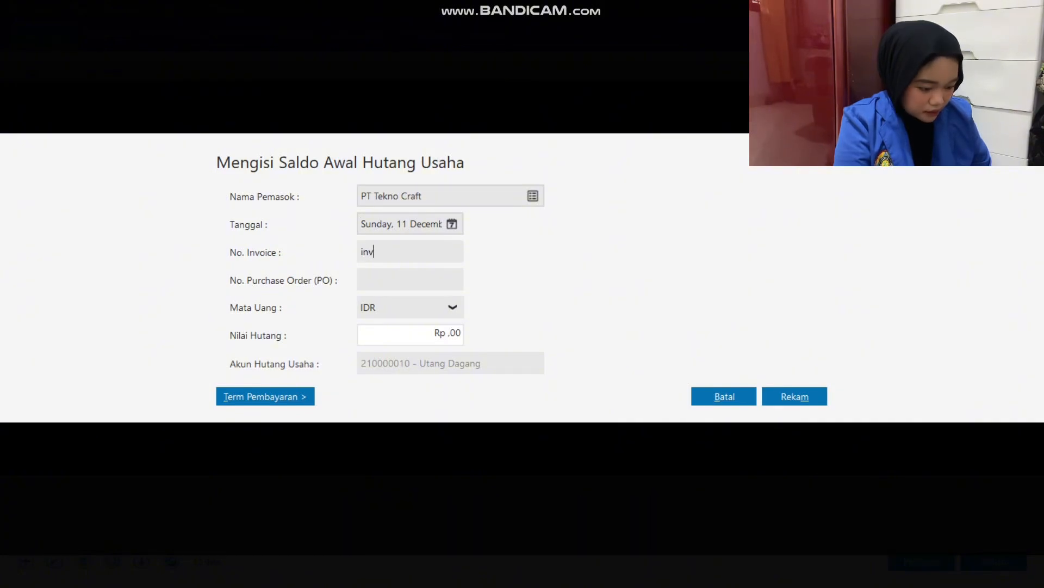
# Set the PT Tekno Craft payable's invoice number to INV-01 and its value to Rp 10.000.000, check it against Excel, and save the entry.
pyautogui.write('INV-01')
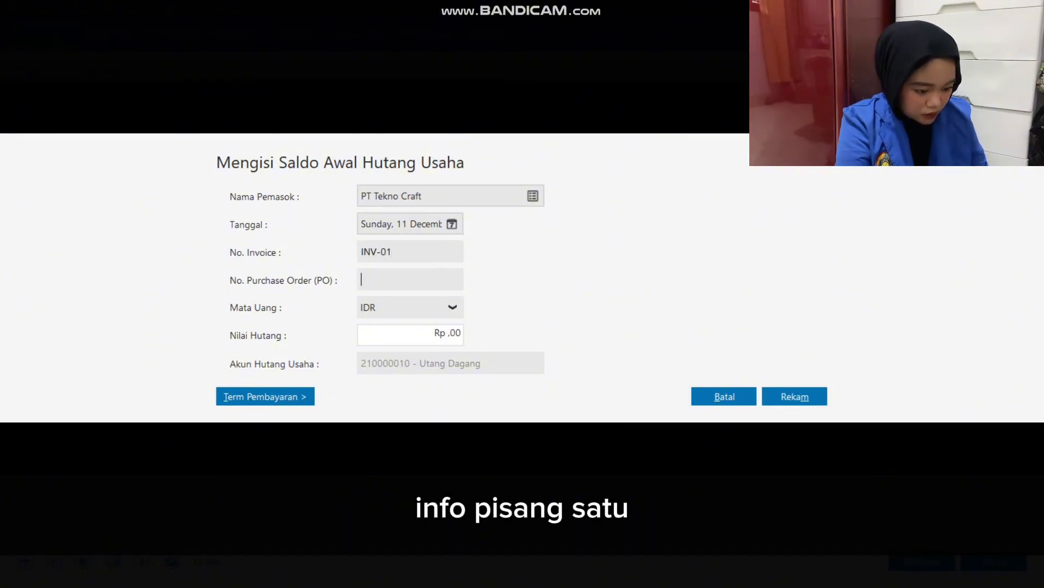
pyautogui.press('Tab')
pyautogui.press('Tab')
pyautogui.write('10000')
pyautogui.press('Tab')
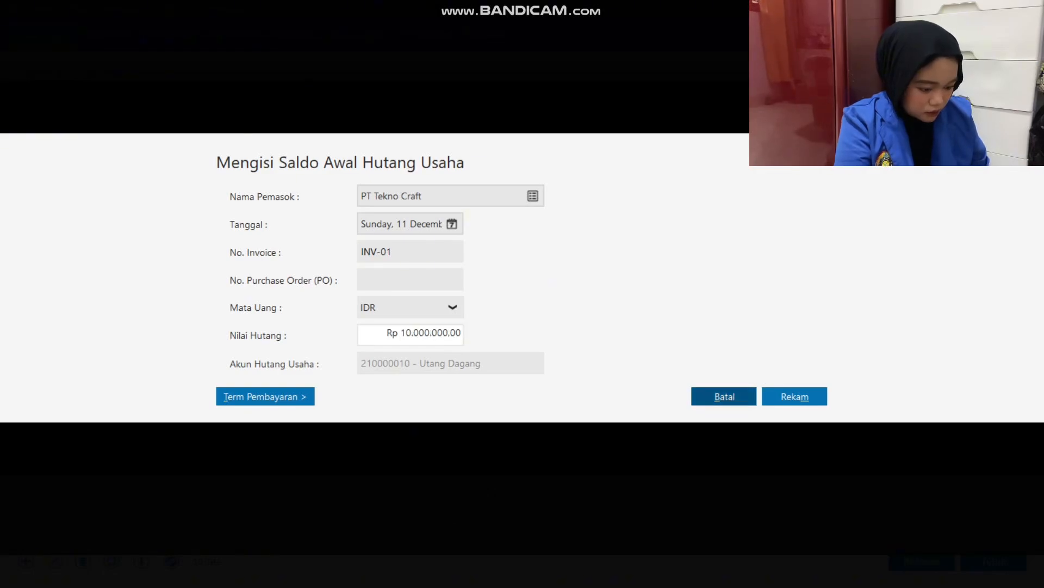
pyautogui.hotkey('alt', 'Tab')
pyautogui.hotkey('alt', 'Tab')
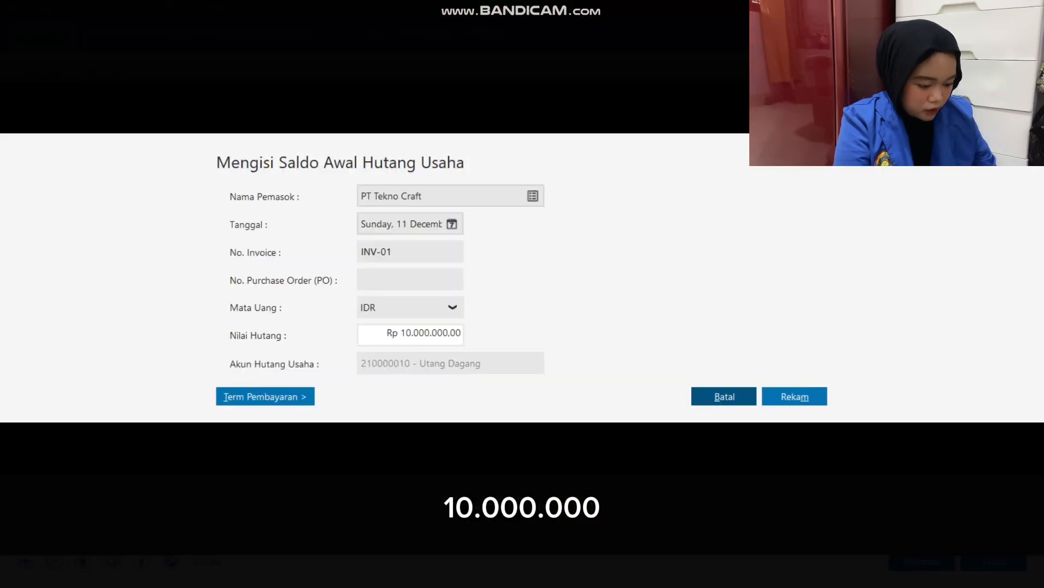
pyautogui.hotkey('alt', 'm')
pyautogui.press('Return')
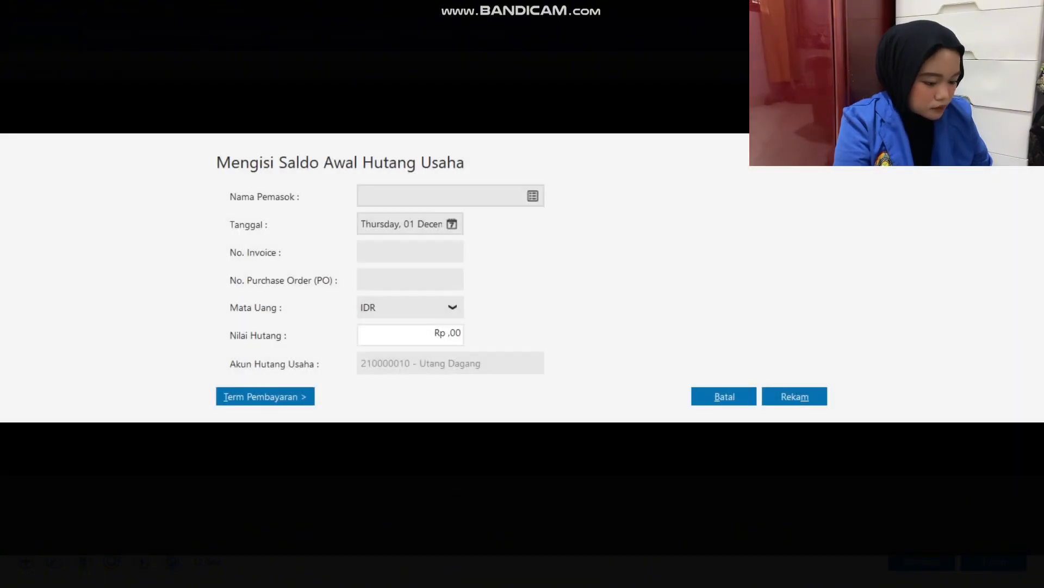
# Start a new opening payable for CV Abadi Craft dated 29 November 2022, checking the date in the Excel workbook.
pyautogui.press('Return')
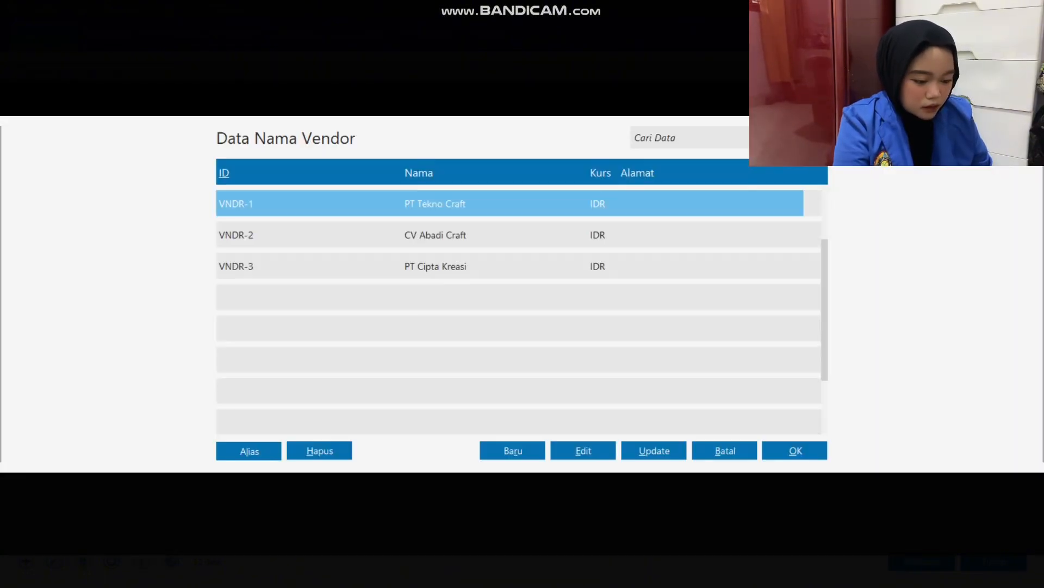
pyautogui.press('Down')
pyautogui.press('Return')
pyautogui.click(452, 223)
pyautogui.hotkey('alt', 'Tab')
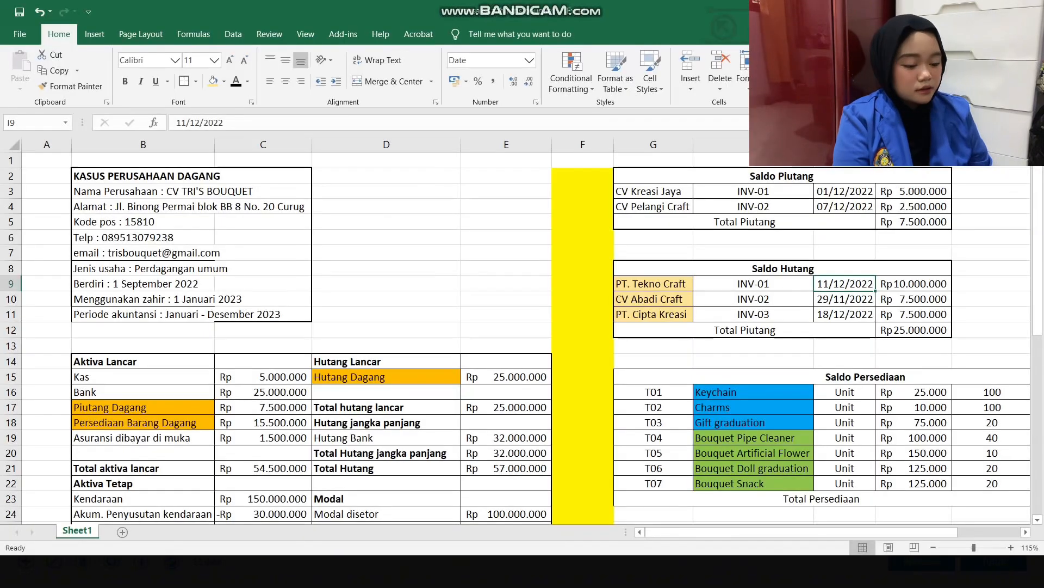
pyautogui.hotkey('alt', 'Tab')
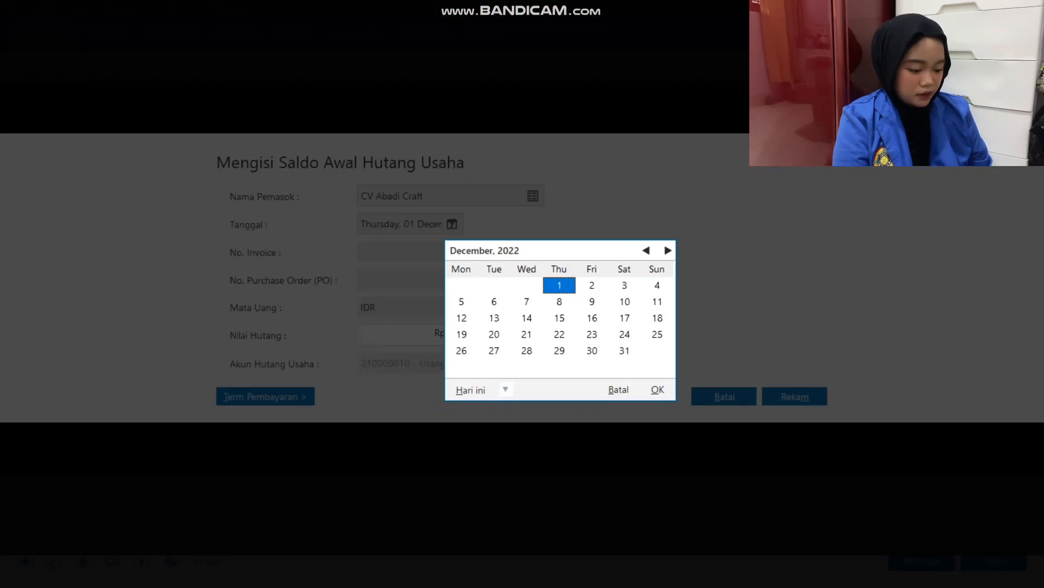
pyautogui.click(647, 251)
pyautogui.doubleClick(494, 350)
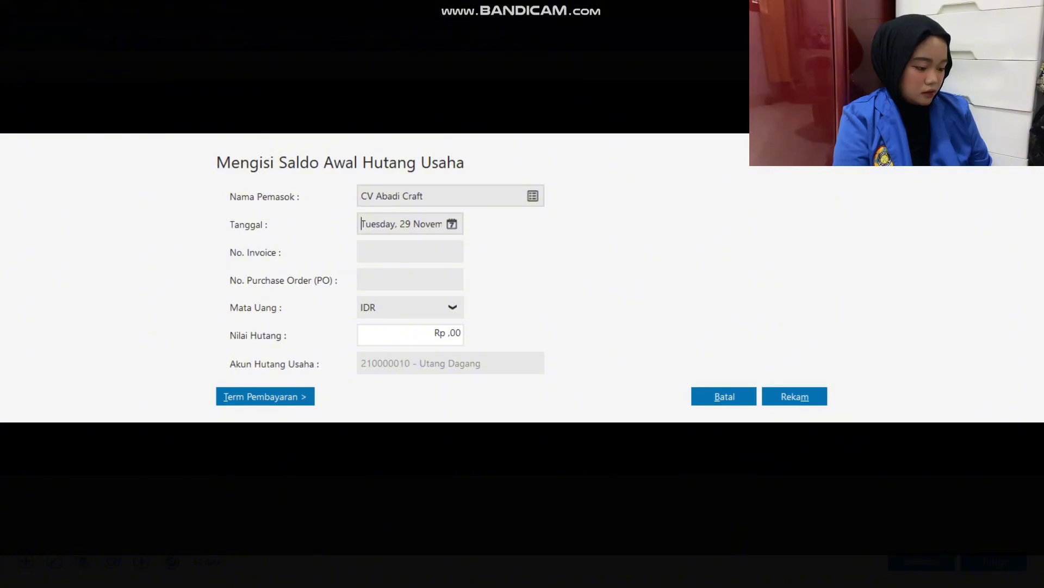
# Set the CV Abadi Craft payable's invoice number to INV-02 and its value to Rp 7.500.000, and save the entry.
pyautogui.click(409, 252)
pyautogui.write('INVC-02')
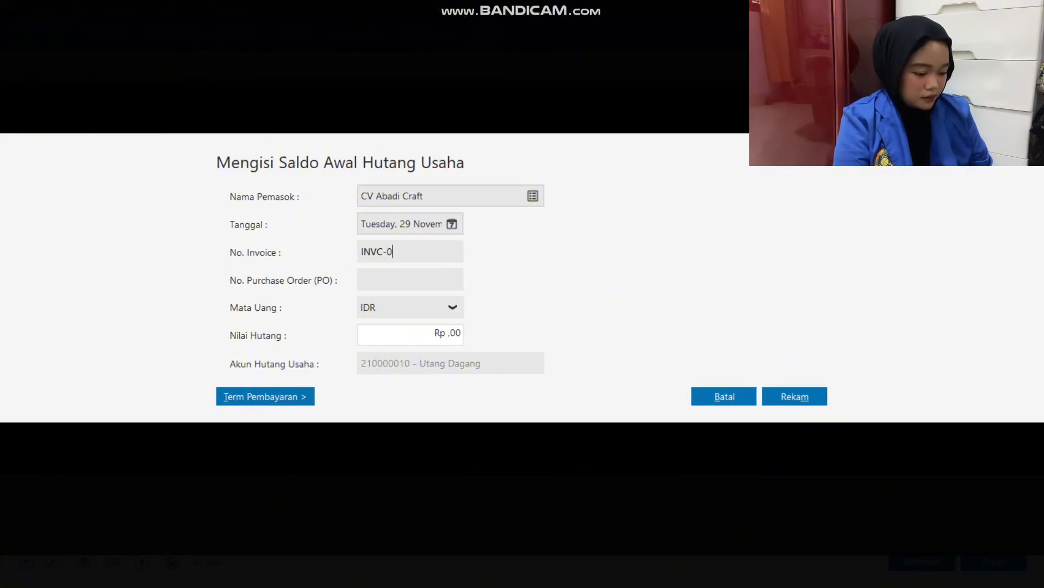
pyautogui.press('BackSpace')
pyautogui.press('BackSpace')
pyautogui.press('BackSpace')
pyautogui.press('BackSpace')
pyautogui.write('-02')
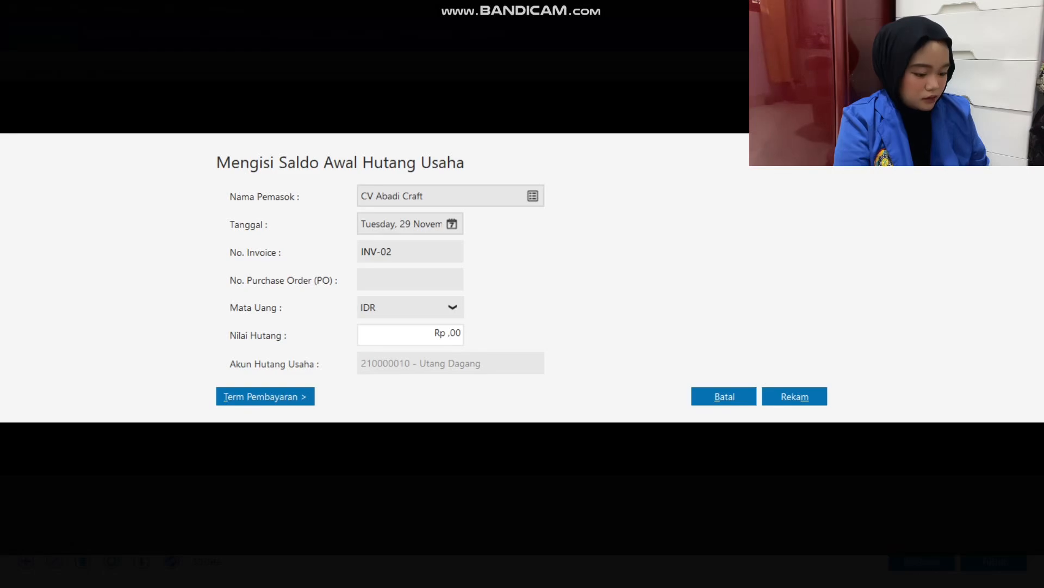
pyautogui.click(429, 333)
pyautogui.write('7.500.000')
pyautogui.press('Tab')
pyautogui.click(794, 396)
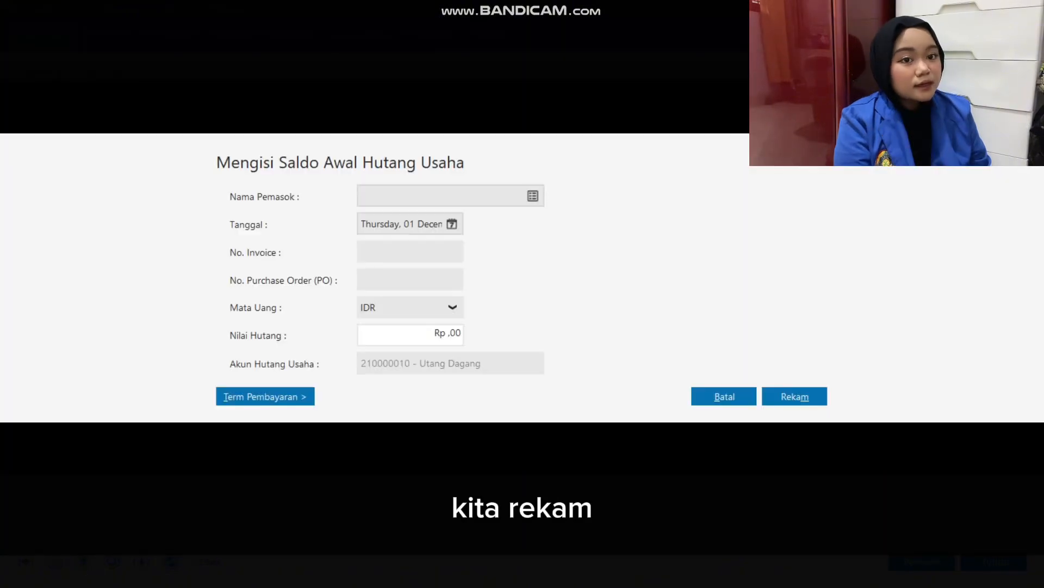
# Start the opening payable for PT Cipta Kreasi dated 18 December 2022, checking the date in the Excel workbook.
pyautogui.click(533, 196)
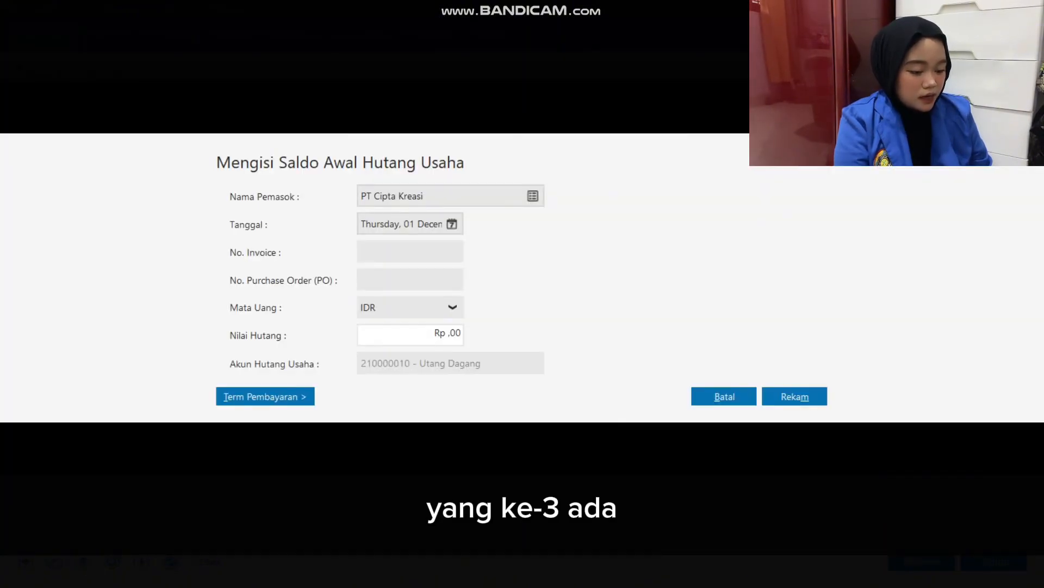
pyautogui.hotkey('alt', 'Tab')
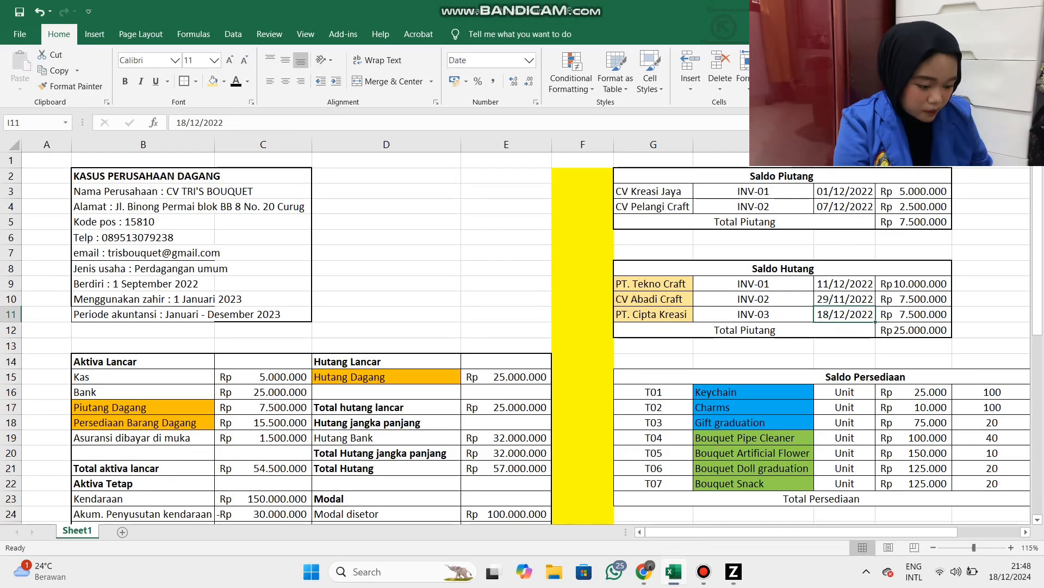
pyautogui.hotkey('alt', 'Tab')
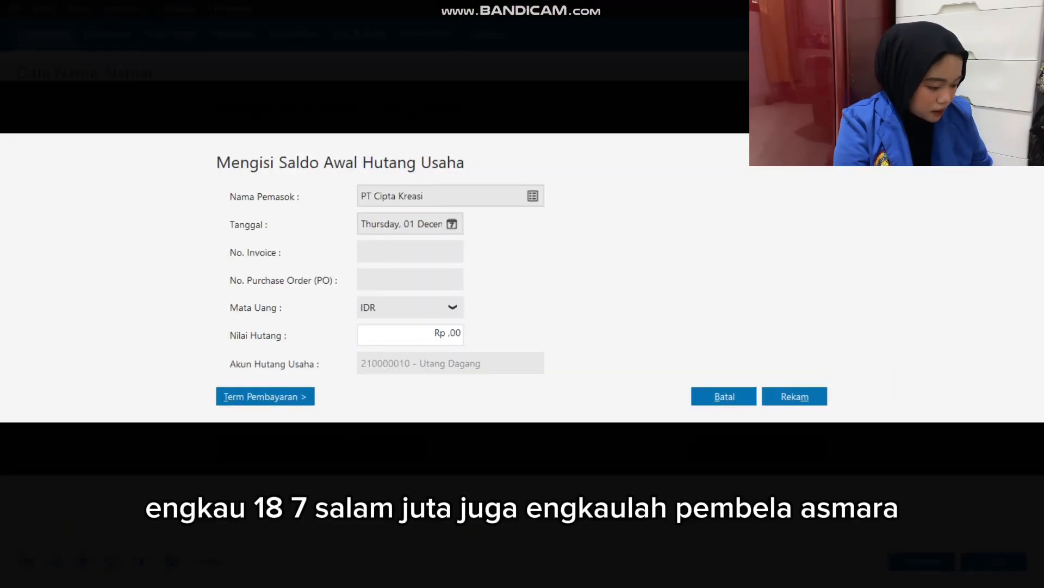
pyautogui.click(453, 224)
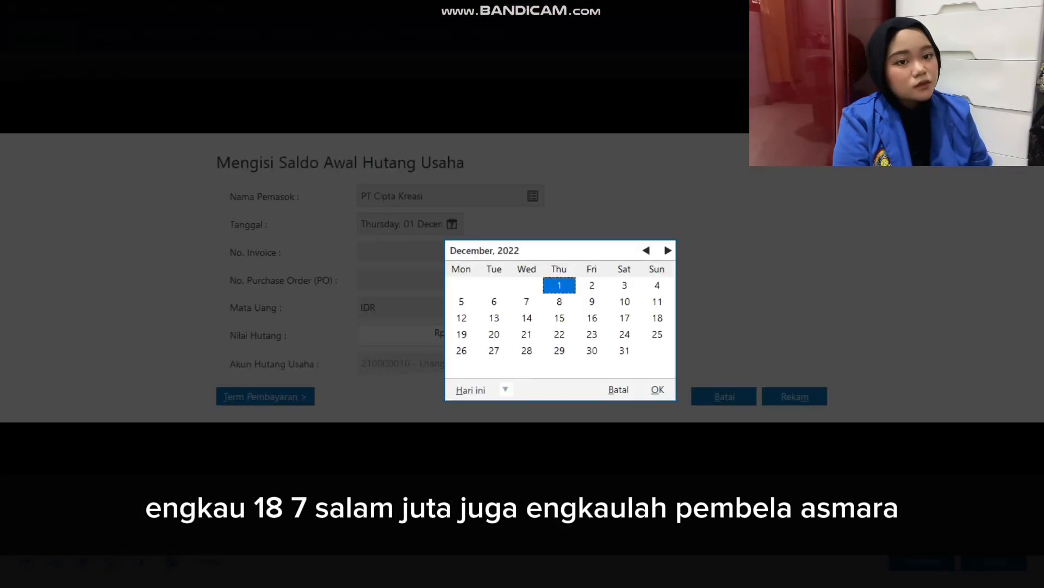
pyautogui.doubleClick(657, 317)
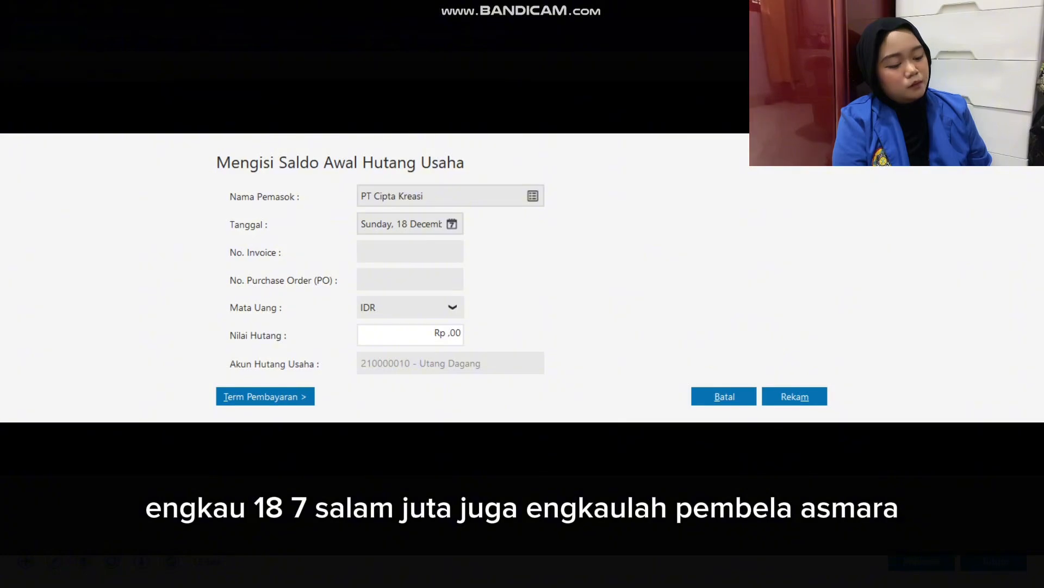
# Set the PT Cipta Kreasi payable's invoice number to INV-03 and its value to Rp 7.500.000, and save the entry.
pyautogui.write('INV-03')
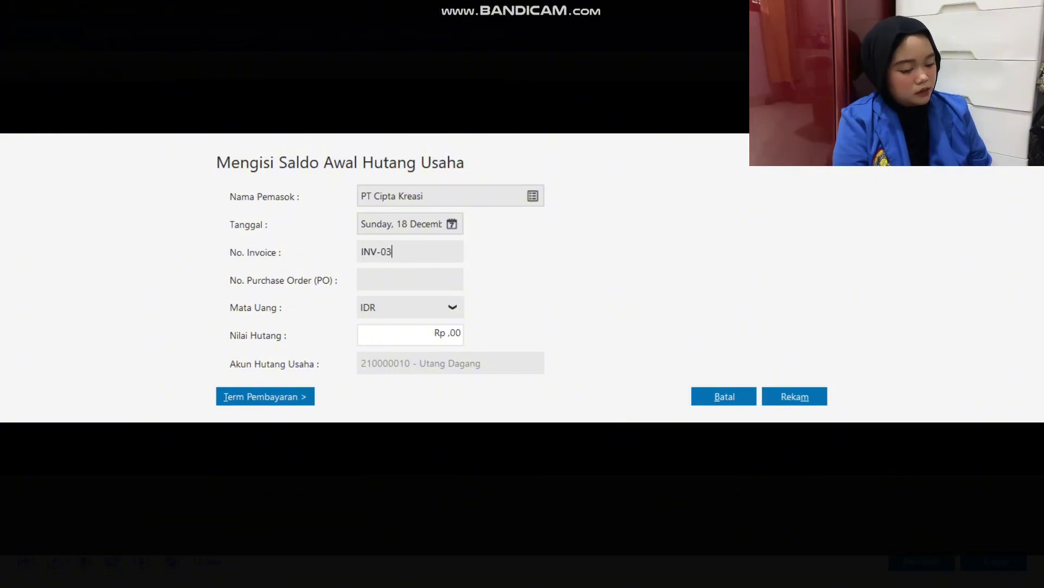
pyautogui.press('Tab')
pyautogui.press('Tab')
pyautogui.press('Tab')
pyautogui.write('75')
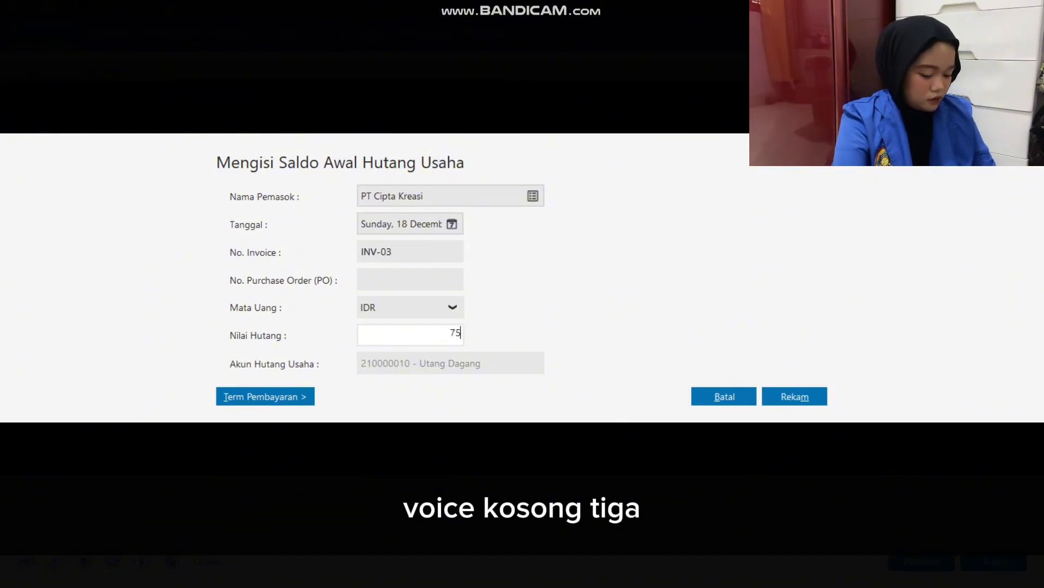
pyautogui.write('00')
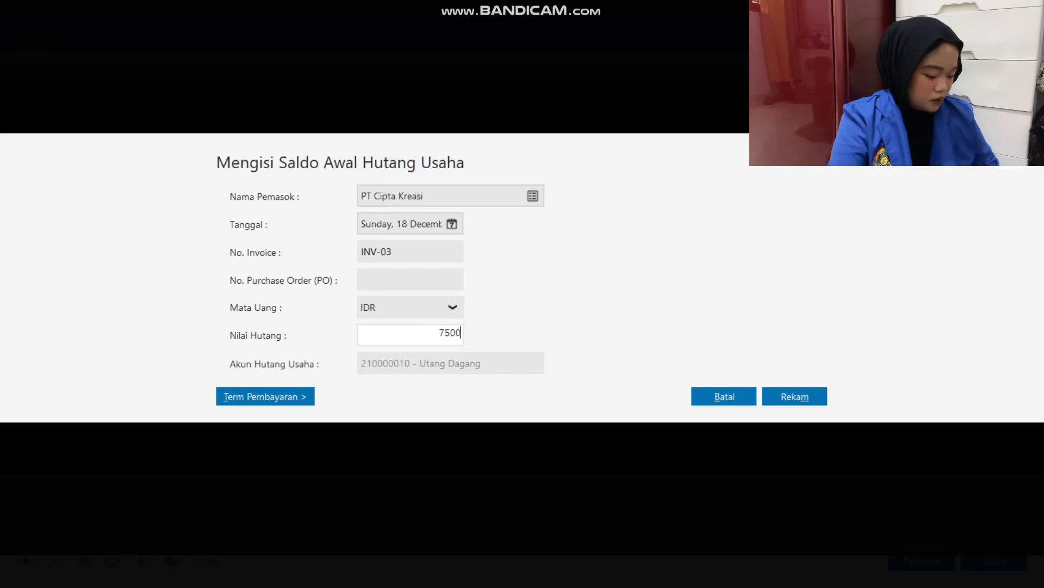
pyautogui.write('0')
pyautogui.press('Tab')
pyautogui.press('Tab')
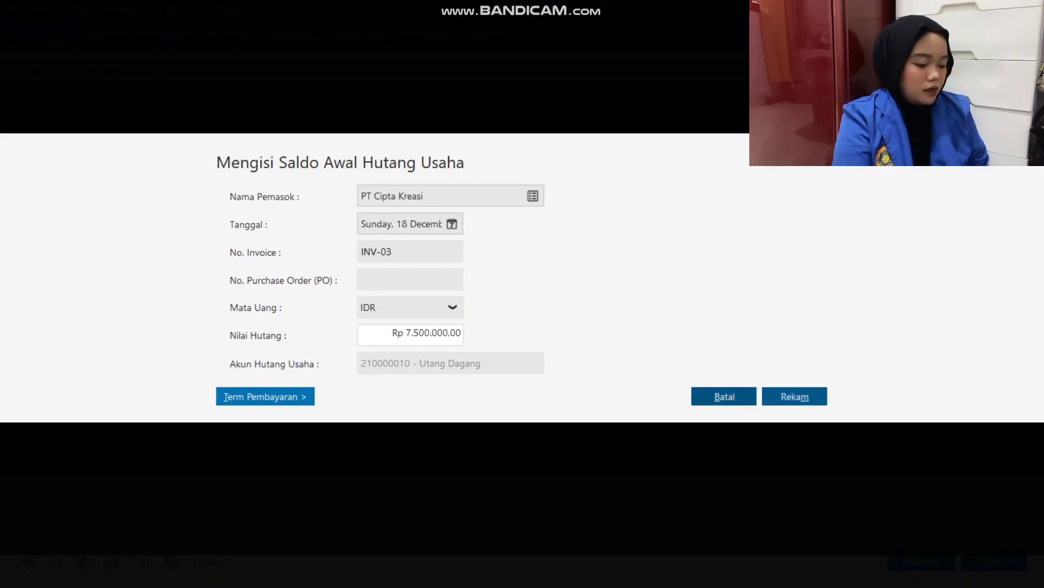
pyautogui.press('Return')
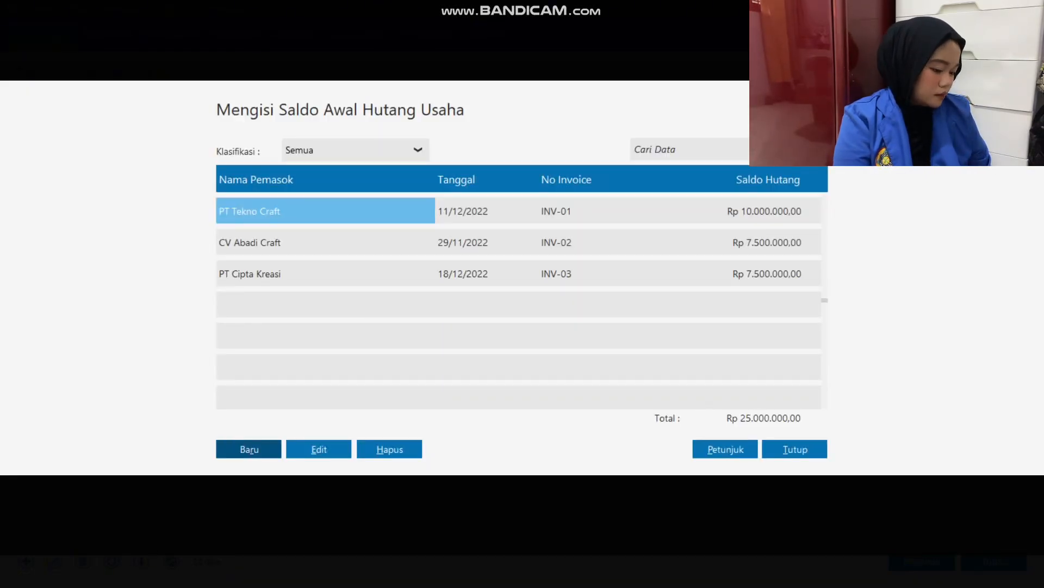
# Compare the opening payables total with the Saldo Hutang total in Excel, and close the payables list in Zahir.
pyautogui.hotkey('alt', 'Tab')
pyautogui.press('Down')
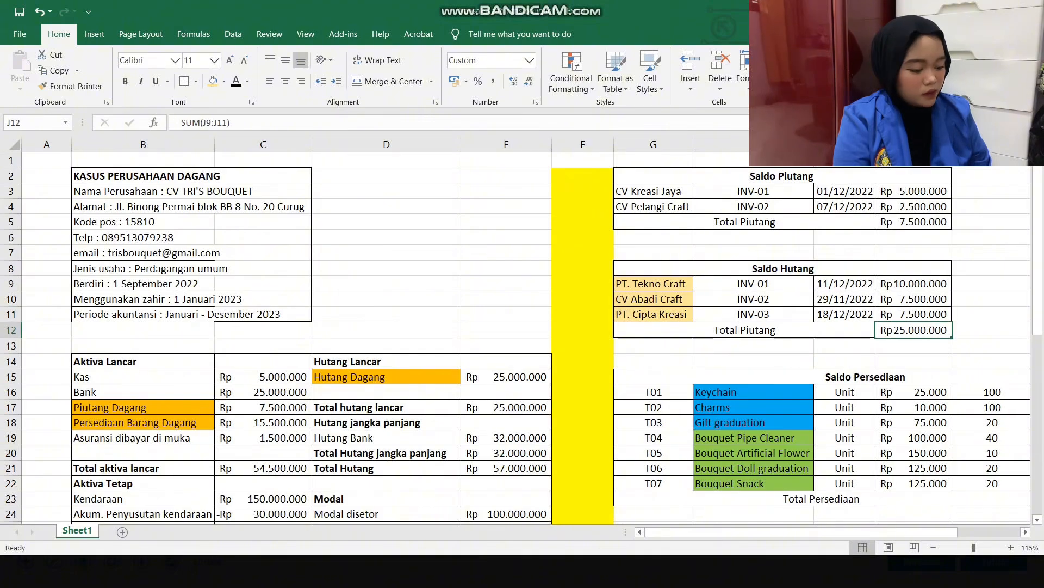
pyautogui.hotkey('alt', 'Tab')
pyautogui.press('Escape')
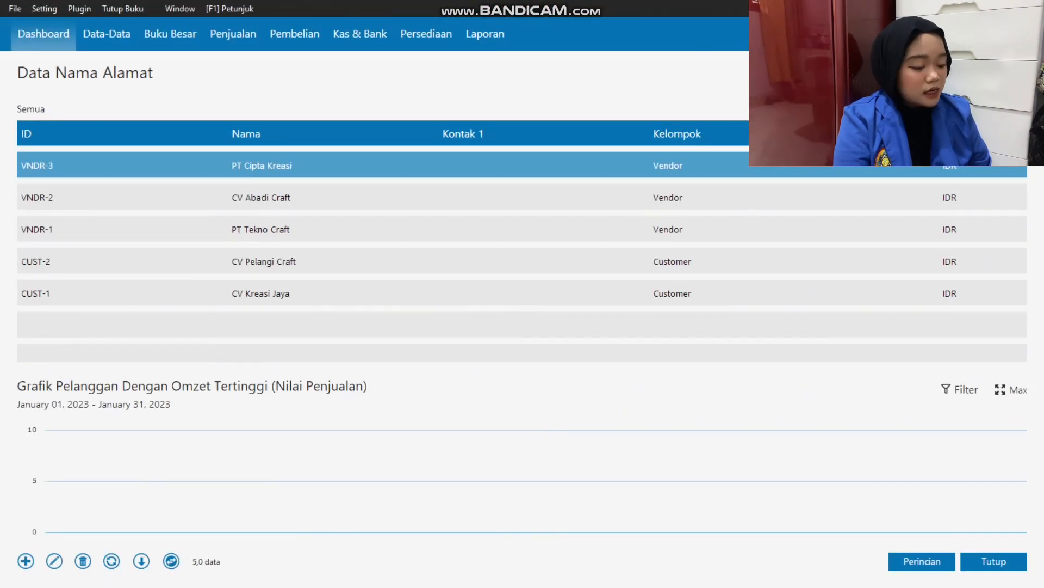
# Switch to Excel and remove the fill colour from the Saldo Piutang and Saldo Hutang tables.
pyautogui.hotkey('alt', 'Tab')
pyautogui.moveTo(781, 176); pyautogui.dragTo(914, 331)
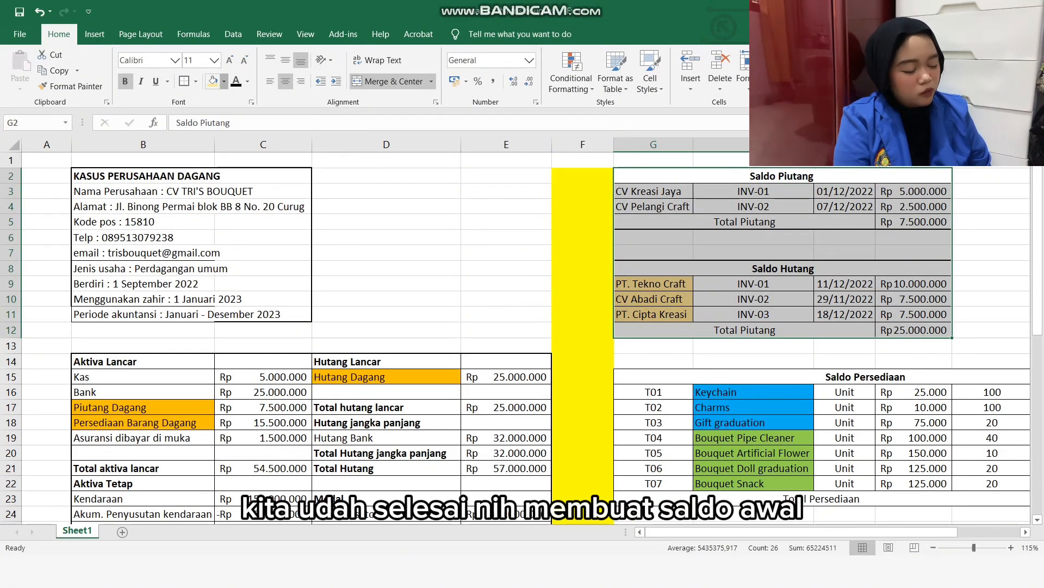
pyautogui.click(224, 81)
pyautogui.click(240, 204)
pyautogui.click(583, 314)
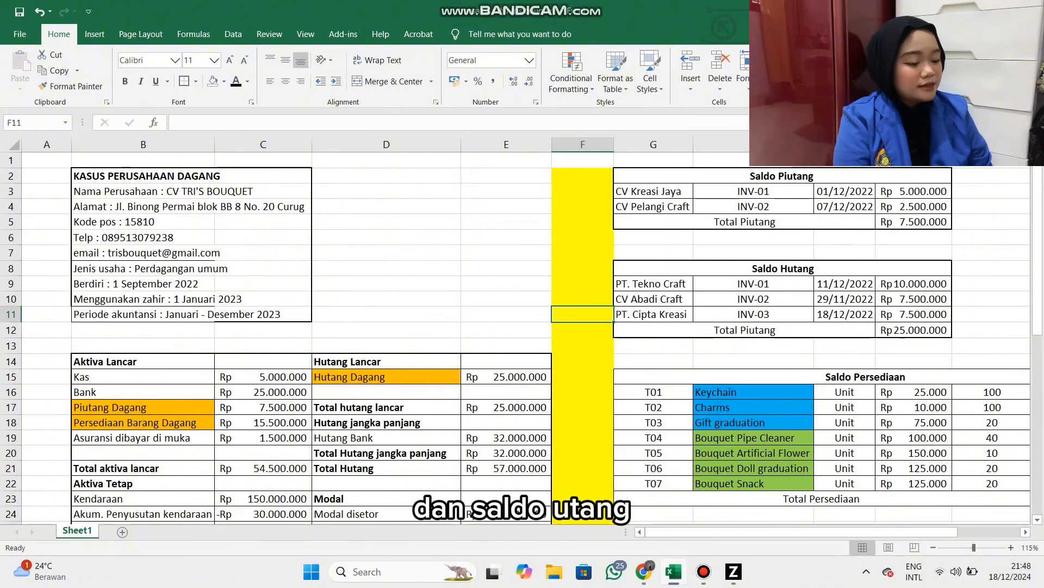
# Apply a border to the whole Saldo Persediaan table, from its heading through the Total Persediaan row.
pyautogui.scroll(-3, 583, 314)
pyautogui.scroll(-1, 522, 337)
pyautogui.scroll(1, 522, 338)
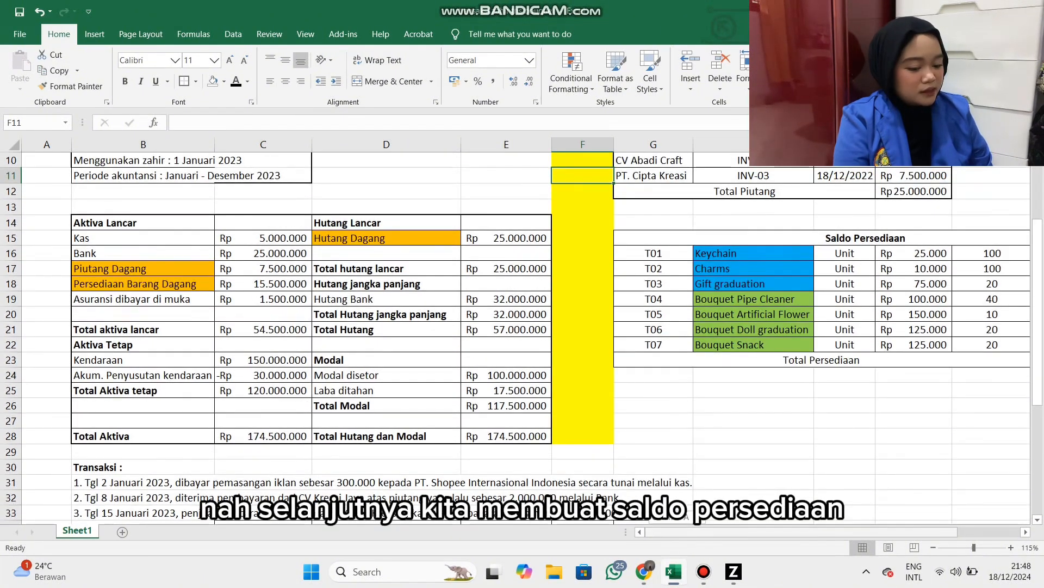
pyautogui.hscroll(2, 522, 338)
pyautogui.moveTo(672, 238); pyautogui.dragTo(672, 346)
pyautogui.moveTo(672, 237); pyautogui.dragTo(672, 359)
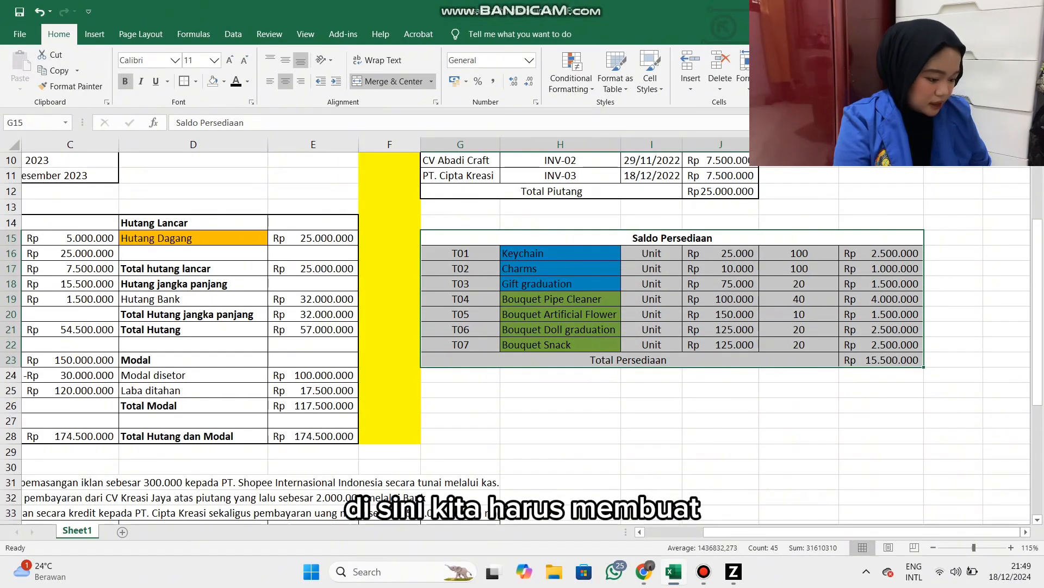
pyautogui.click(184, 81)
pyautogui.click(721, 390)
# Check the units of the Saldo Persediaan items in Excel, and open the Satuan Pengukuran list in Zahir.
pyautogui.moveTo(652, 253); pyautogui.dragTo(652, 345)
pyautogui.hotkey('alt', 'Tab')
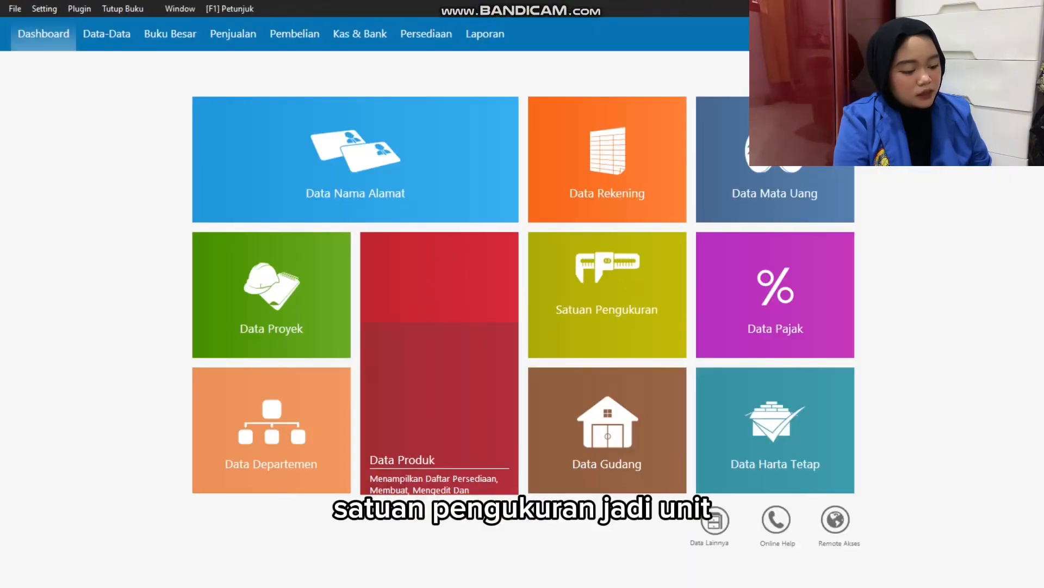
pyautogui.moveTo(608, 304)
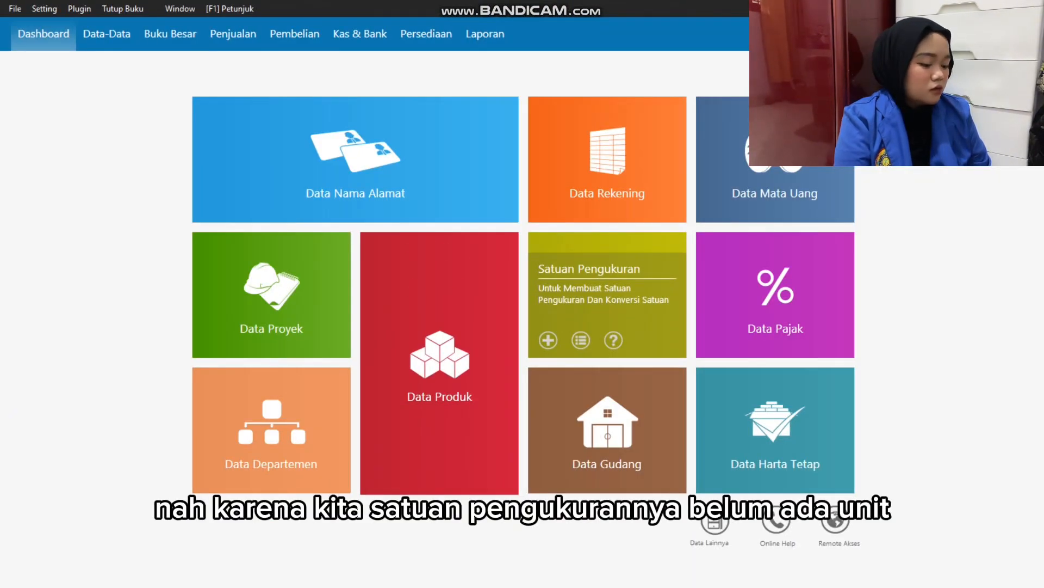
pyautogui.click(581, 340)
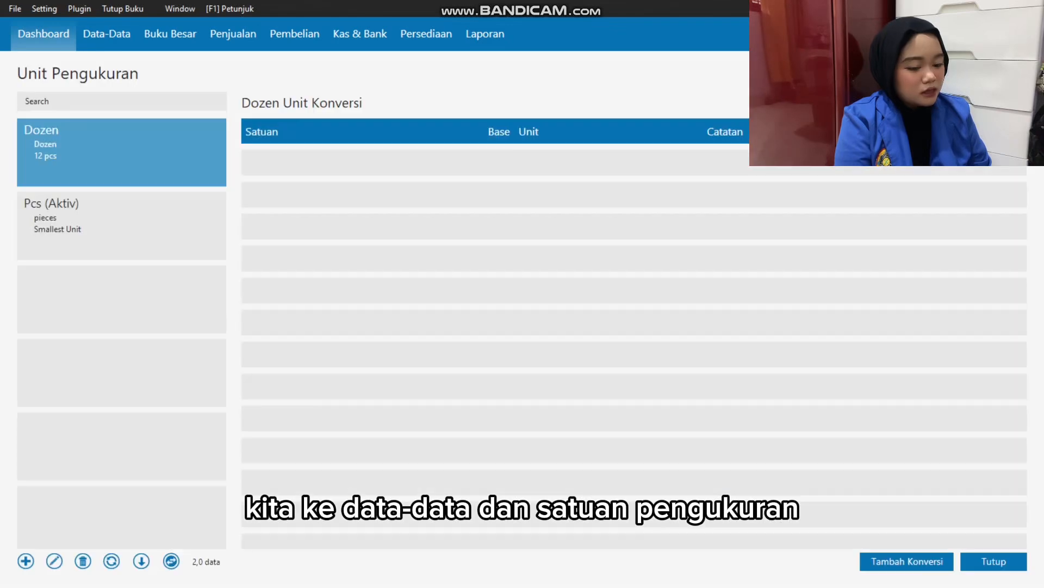
# Create a measurement unit with code and name Unit, mark it as Unit Dasar, save it, and close the units list.
pyautogui.click(26, 561)
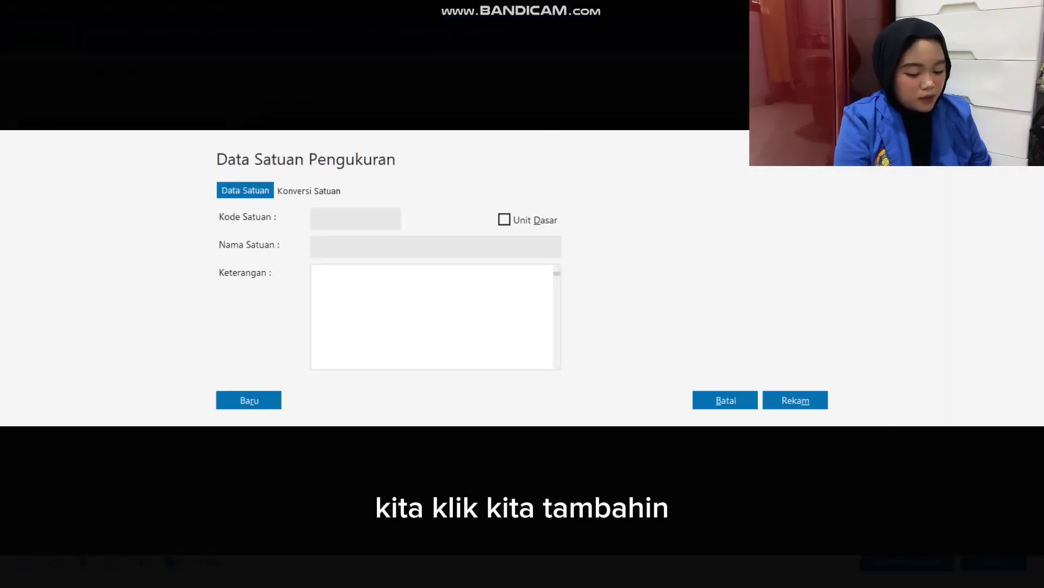
pyautogui.write('Unit')
pyautogui.press('Tab')
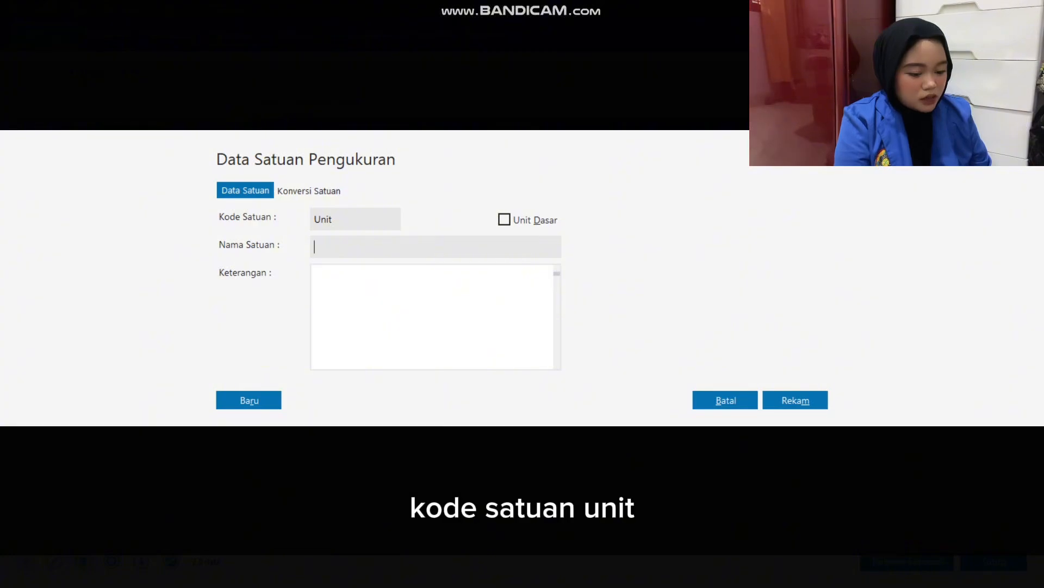
pyautogui.write('uNIT+')
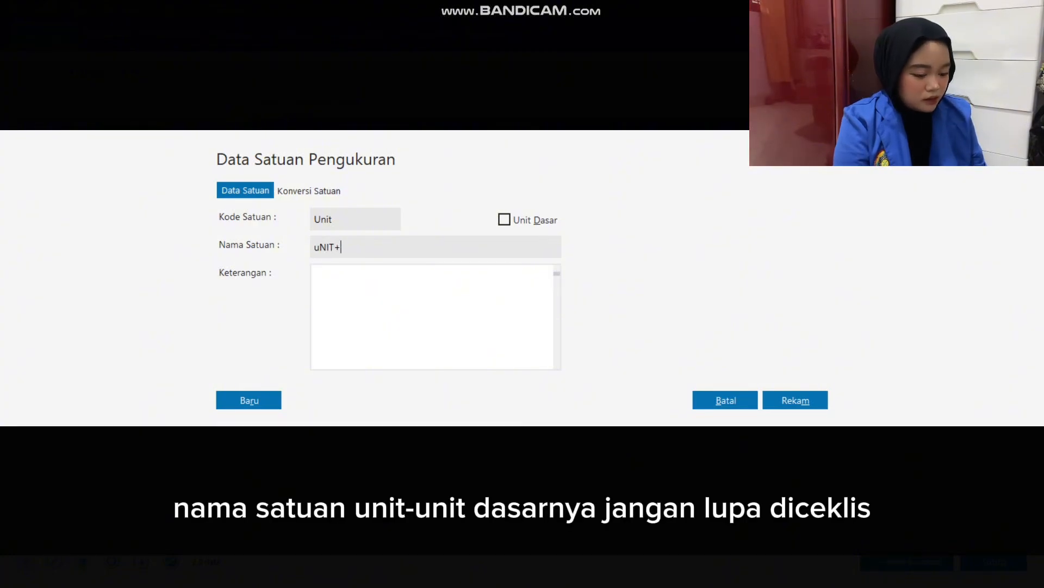
pyautogui.write('Unit')
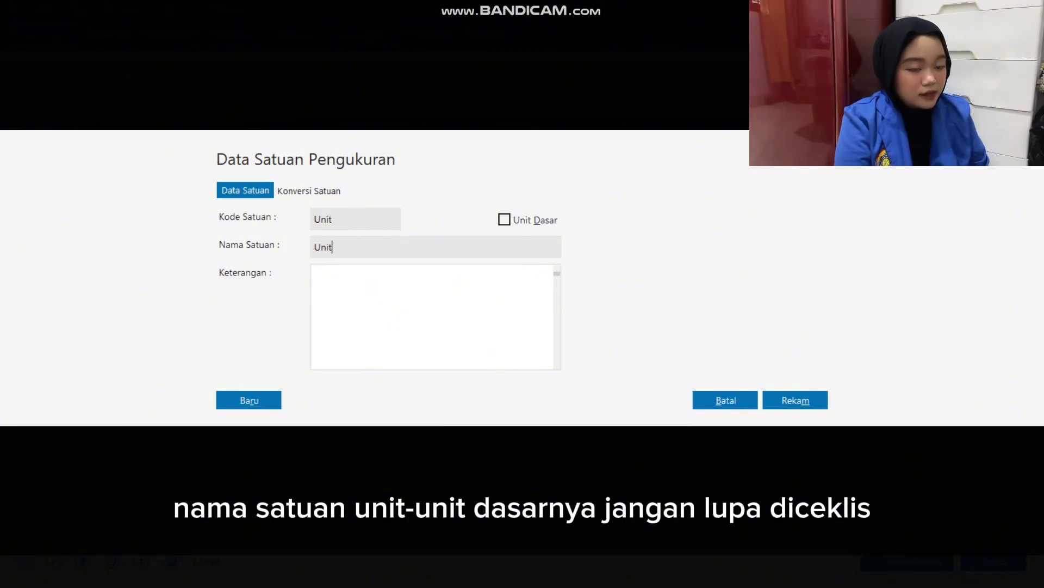
pyautogui.click(504, 220)
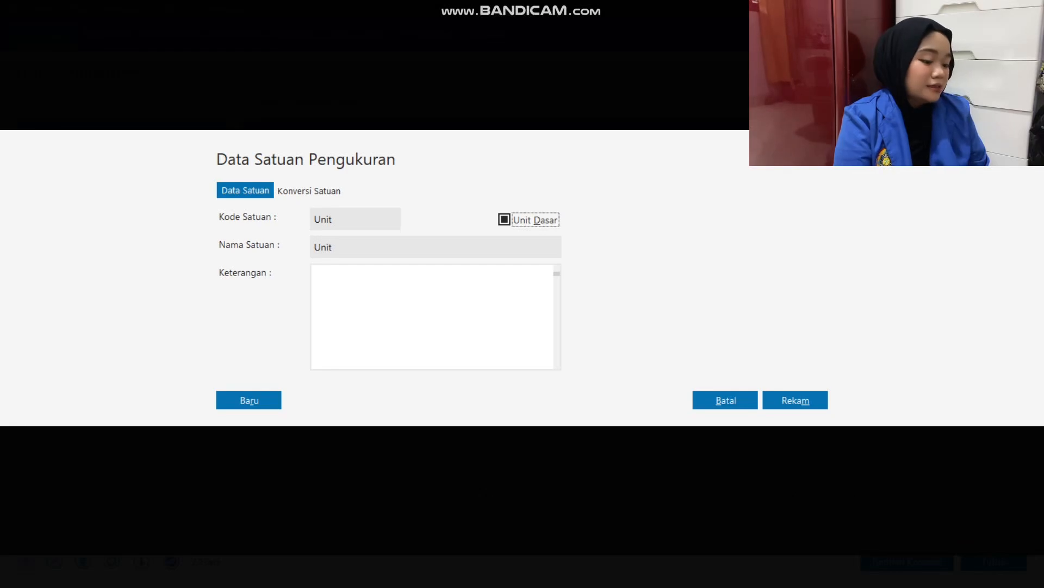
pyautogui.click(795, 400)
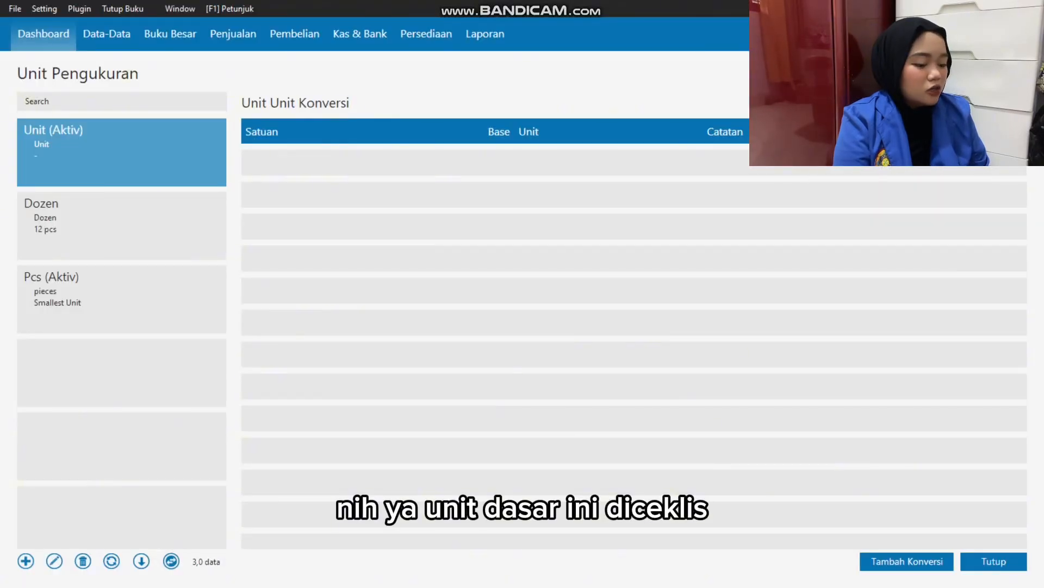
pyautogui.click(994, 561)
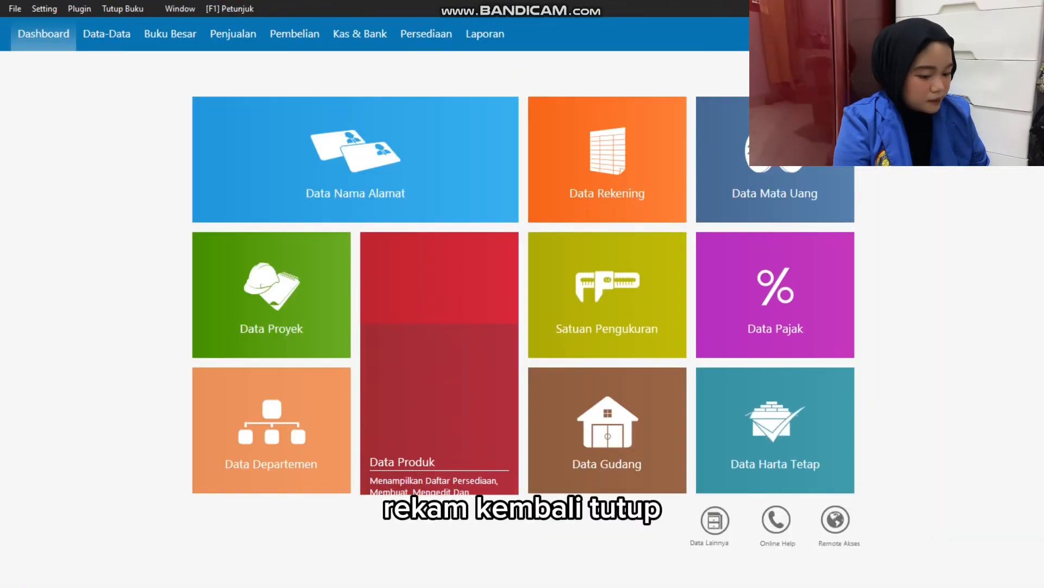
# Open the Kelompok Produk list, check the colour-coded item groups of the Saldo Persediaan table in Excel, and return to Zahir.
pyautogui.click(715, 520)
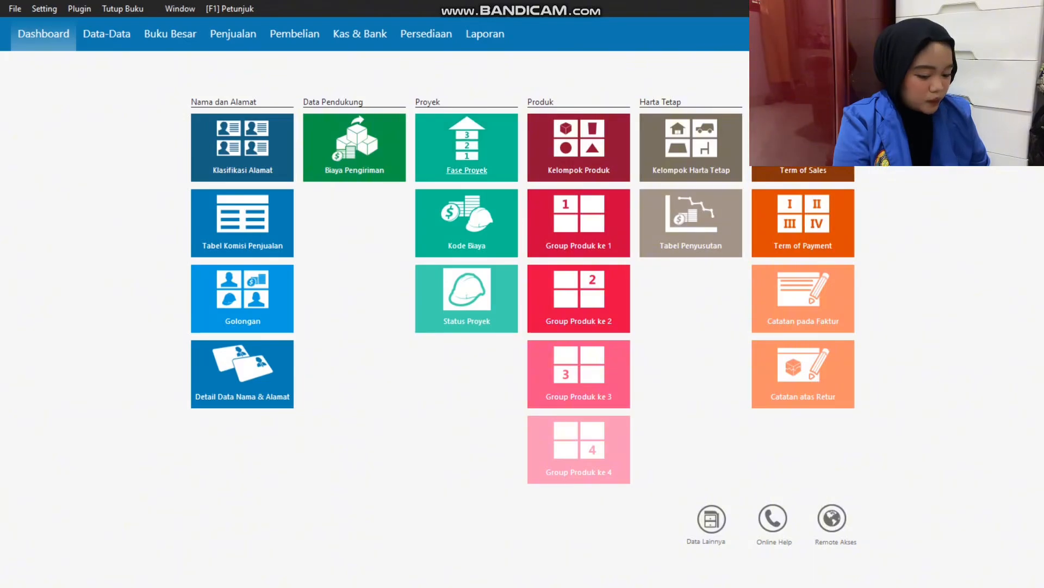
pyautogui.click(578, 157)
pyautogui.hotkey('alt', 'Tab')
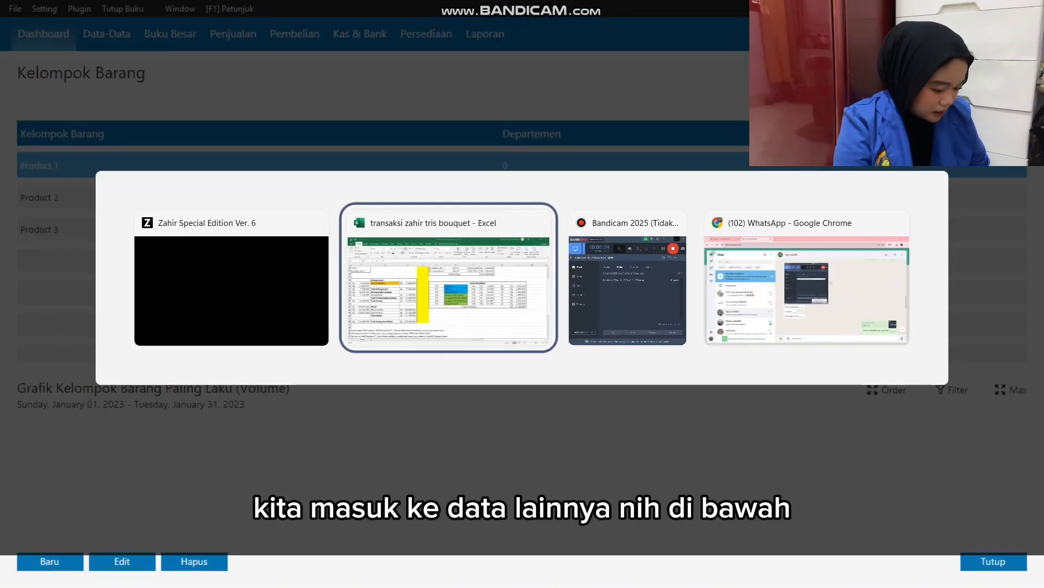
pyautogui.moveTo(560, 253); pyautogui.dragTo(561, 345)
pyautogui.click(561, 299)
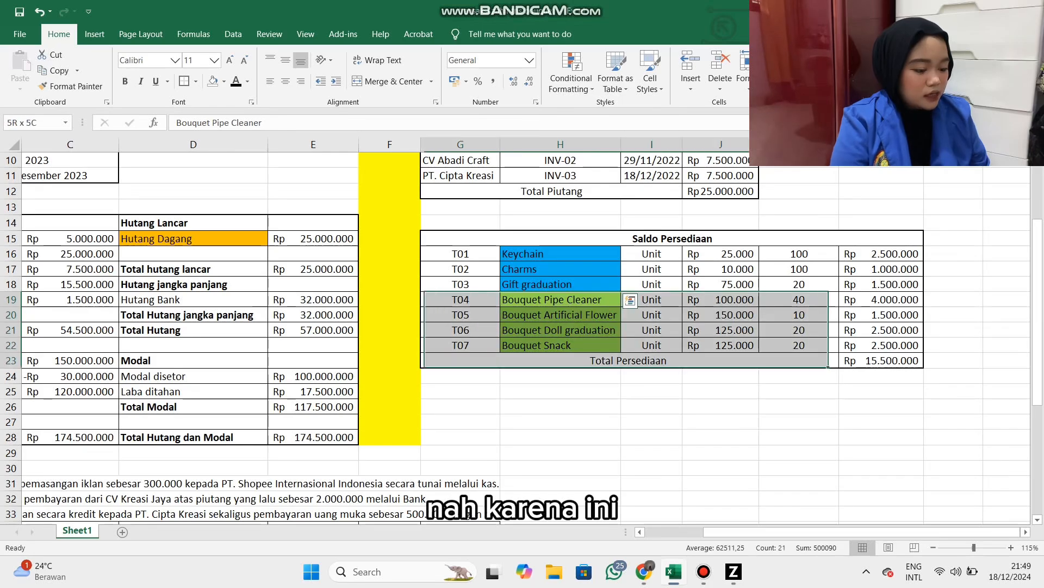
pyautogui.hotkey('alt', 'Tab')
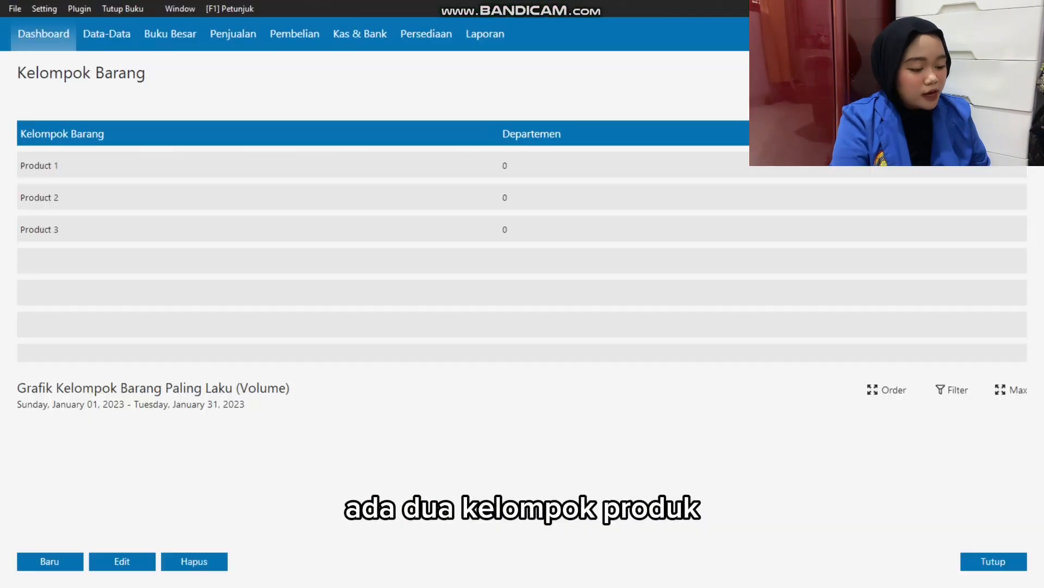
# Rename the product group Product 1 as Gift, save it, and agree to adjust the account codes of all products in the group.
pyautogui.doubleClick(39, 165)
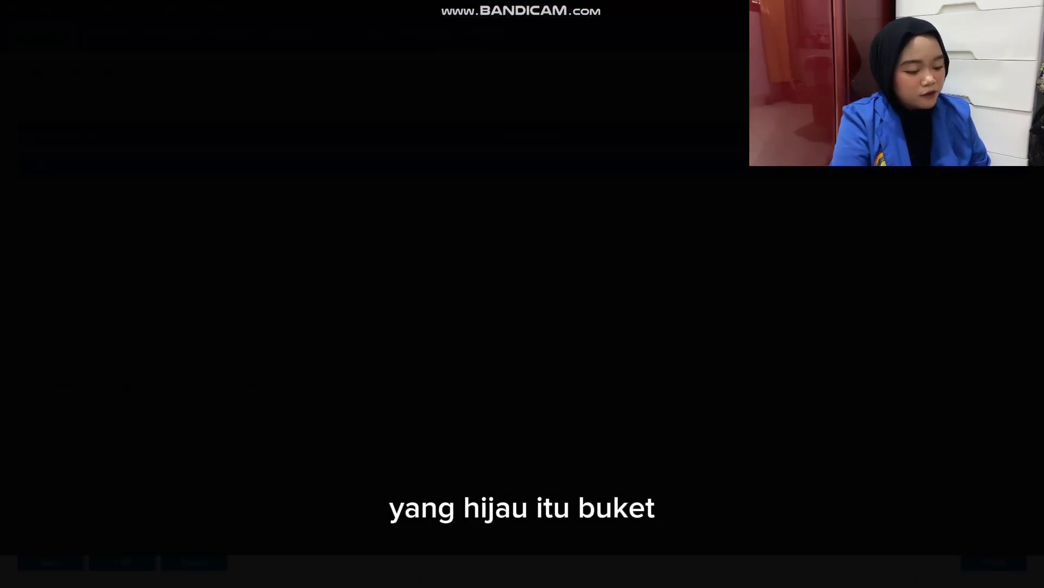
pyautogui.write('Gif')
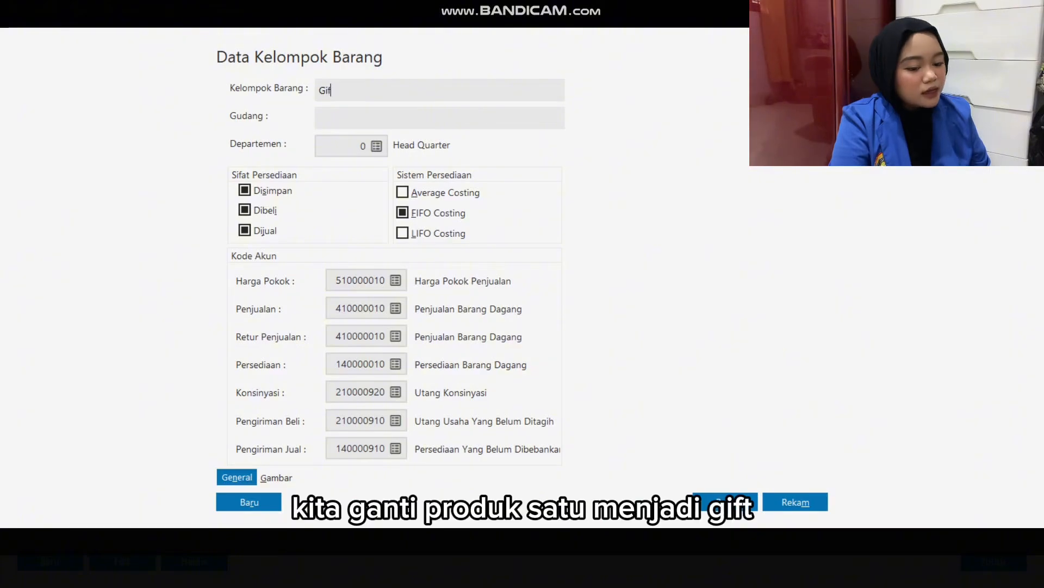
pyautogui.write('t')
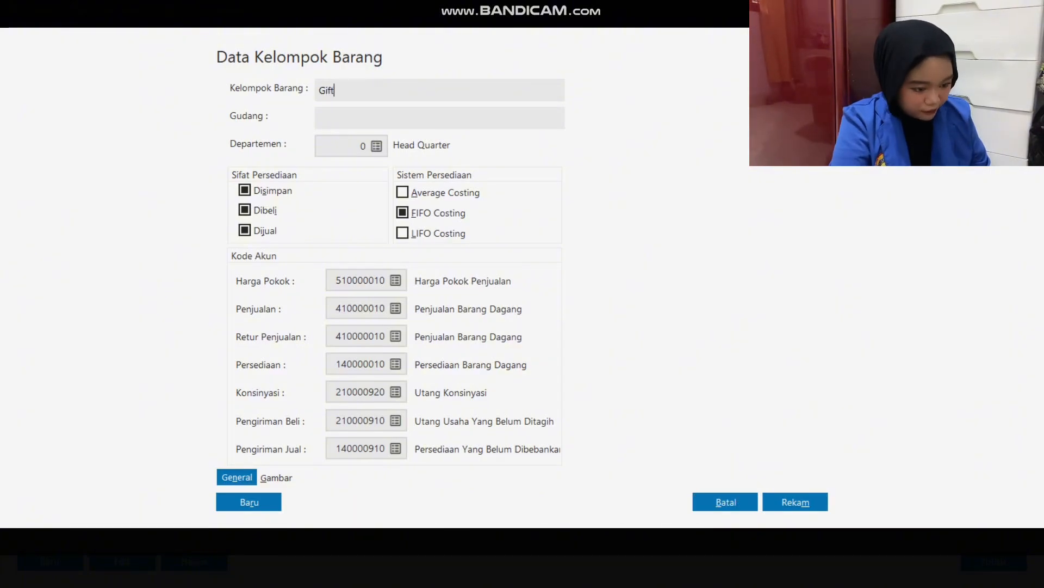
pyautogui.click(796, 502)
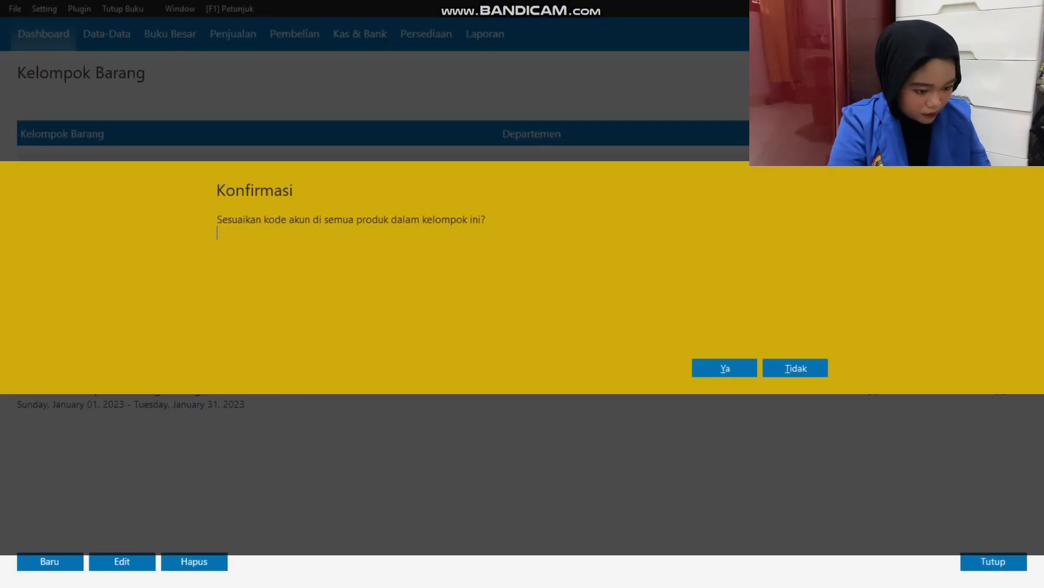
pyautogui.click(724, 367)
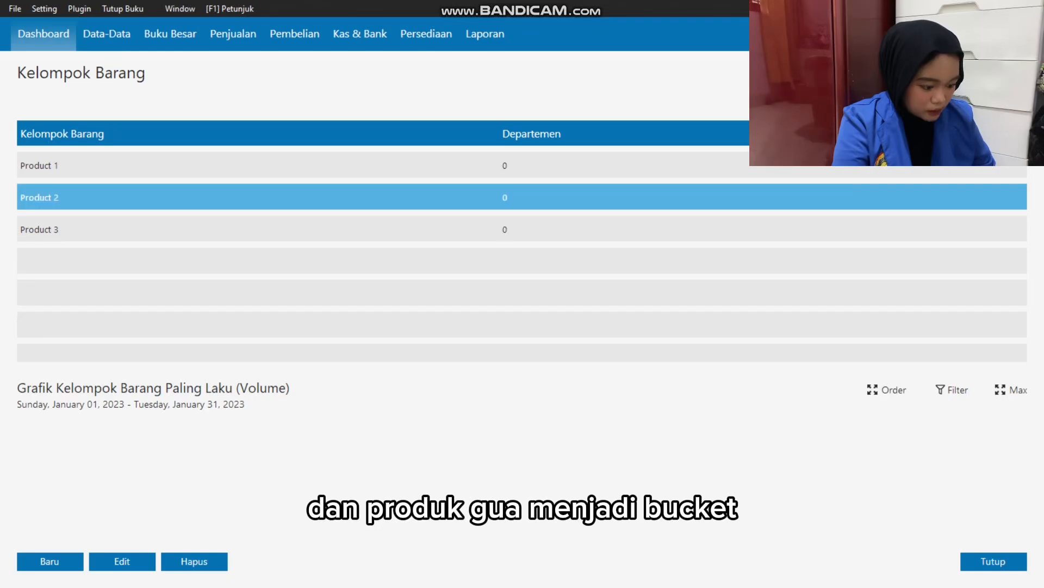
# Rename the product group Product 2 as Bouquet, save it, and accept the account code adjustment for its products.
pyautogui.doubleClick(522, 197)
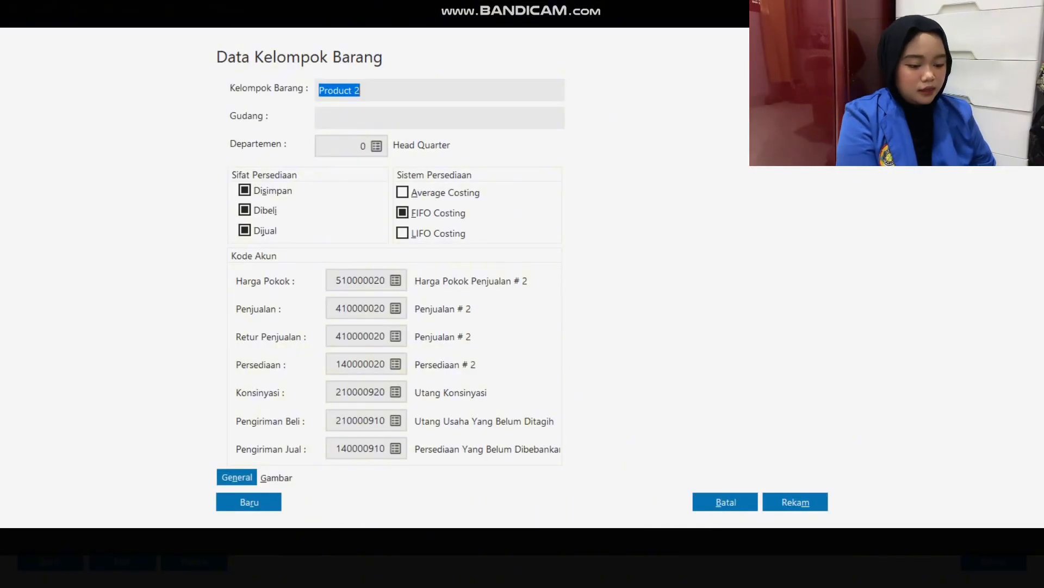
pyautogui.write('Bouquet')
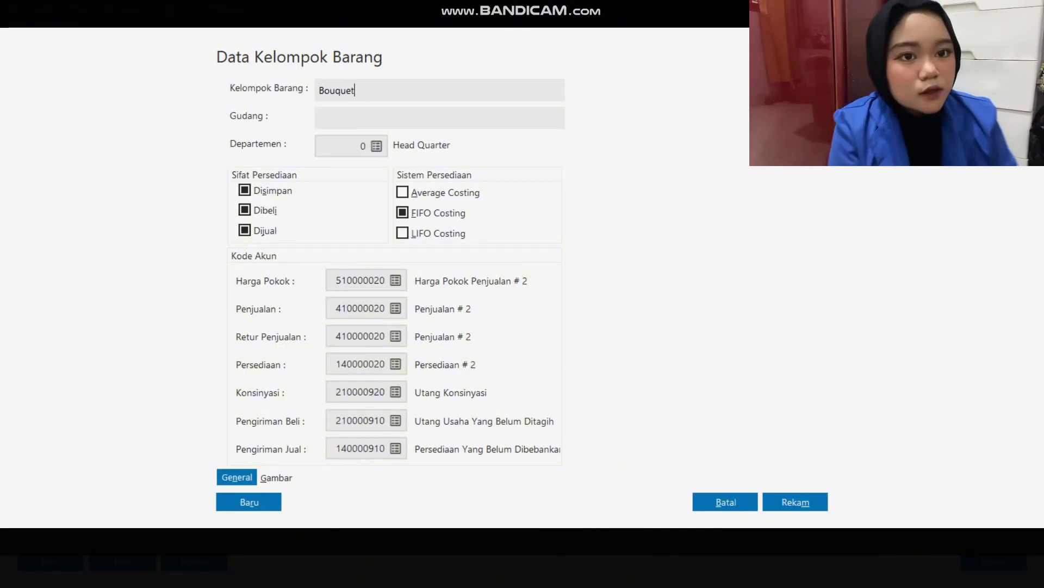
pyautogui.click(796, 502)
pyautogui.click(725, 368)
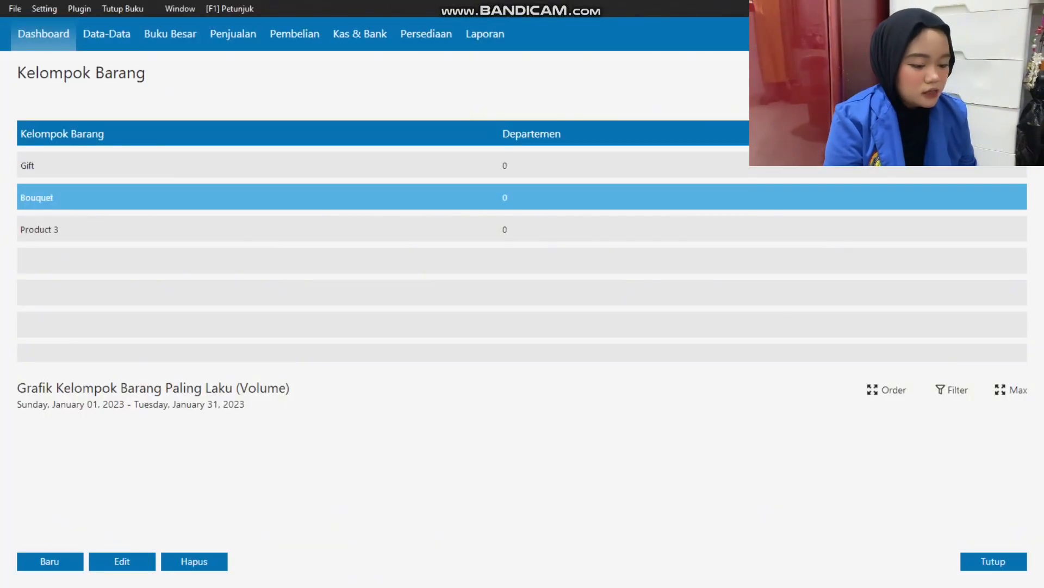
# Close the Kelompok Barang list and open the Data Produk list.
pyautogui.click(994, 561)
pyautogui.click(712, 519)
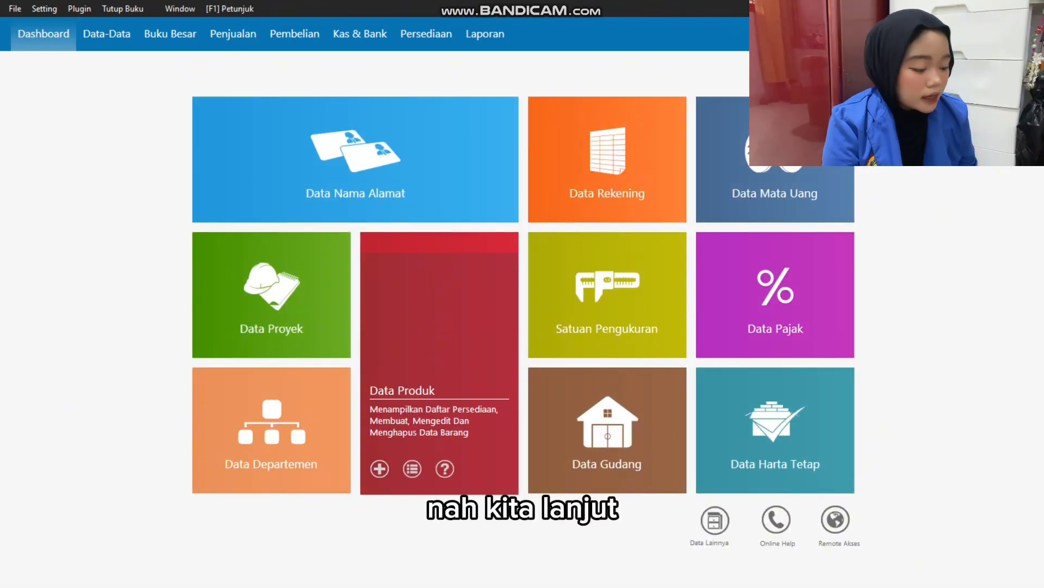
pyautogui.click(440, 359)
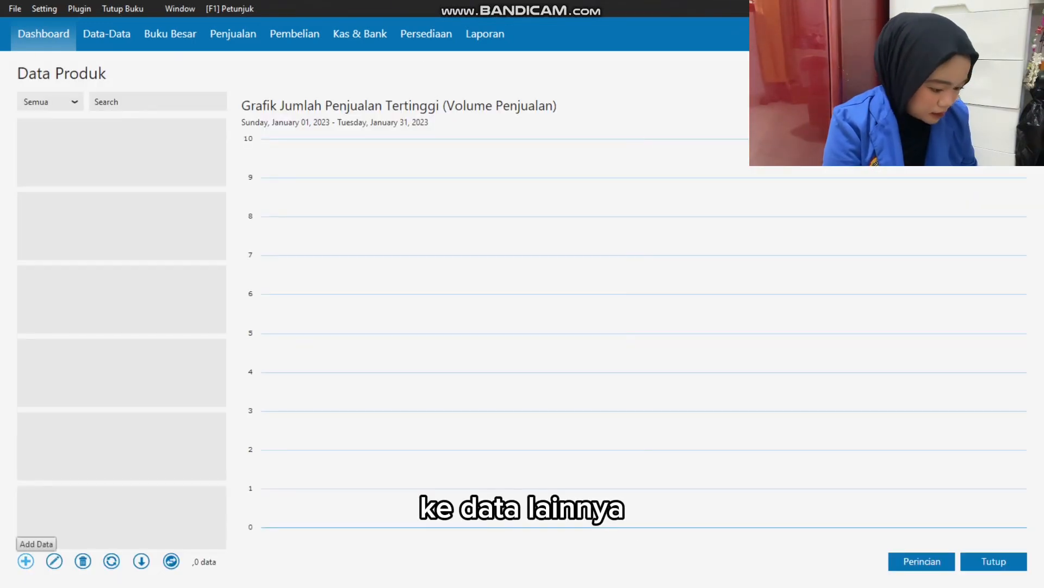
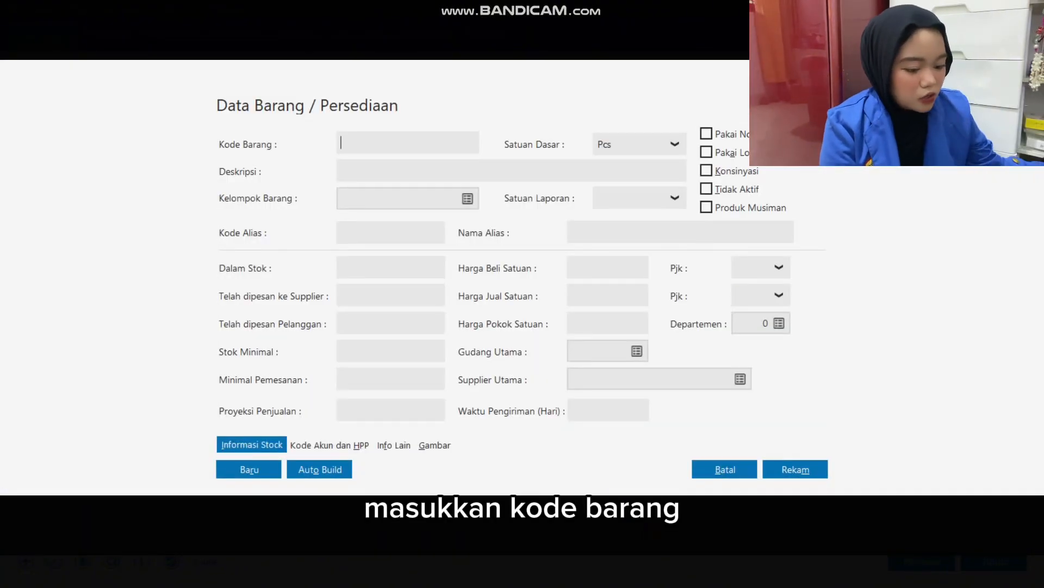
# Add the product T01 with the description Keychain in the Gift group, set its base unit to Unit, and save it.
pyautogui.write('T')
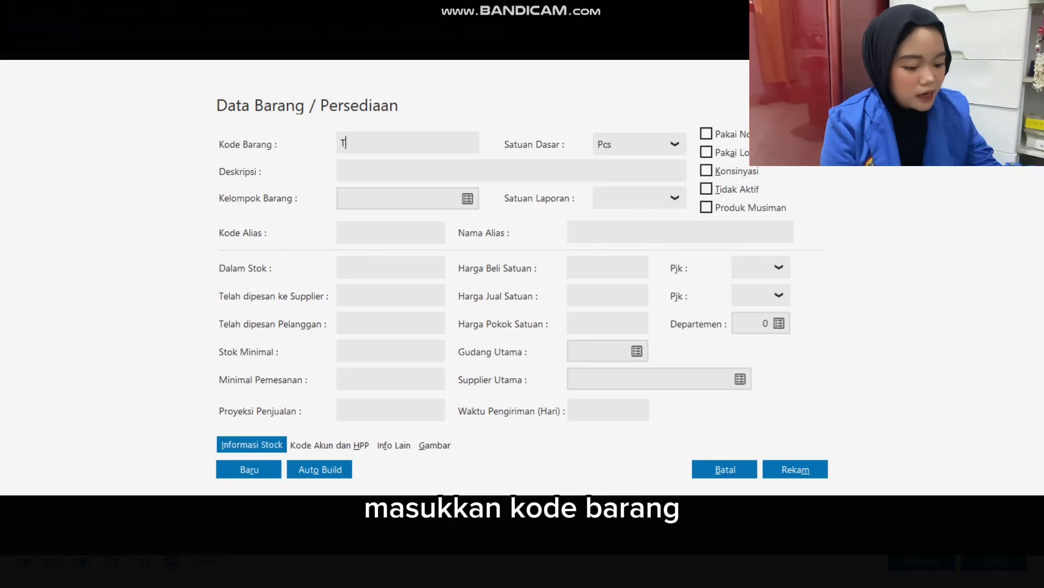
pyautogui.write('01')
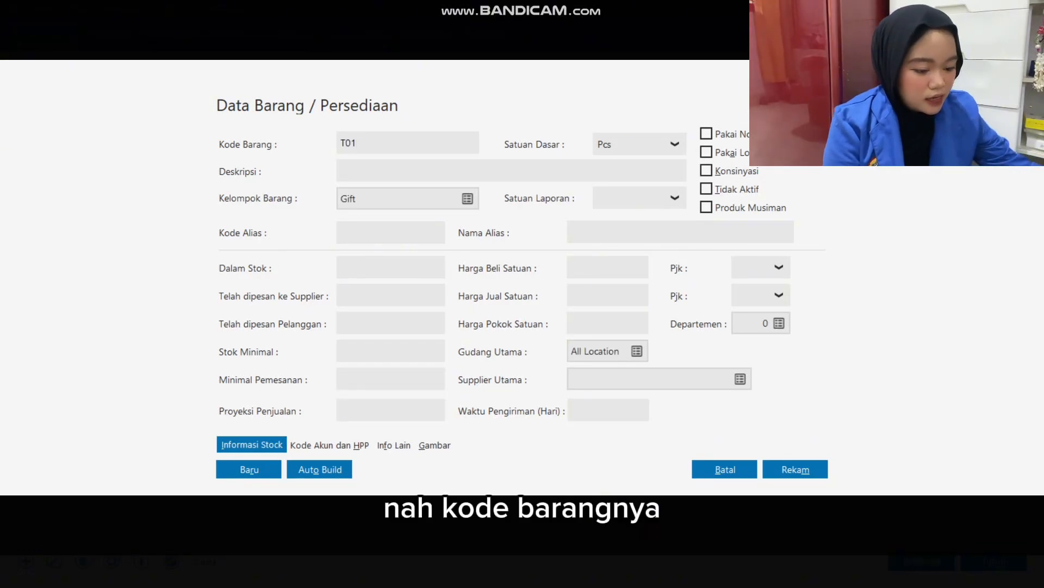
pyautogui.write('Keychain')
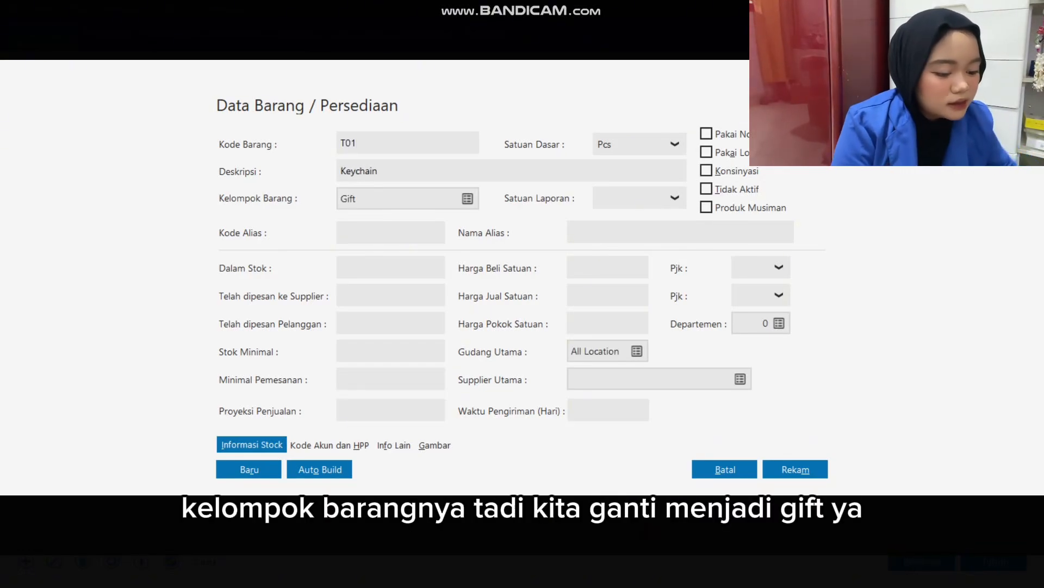
pyautogui.press('Tab')
pyautogui.press('Tab')
pyautogui.press('Down')
pyautogui.press('Tab')
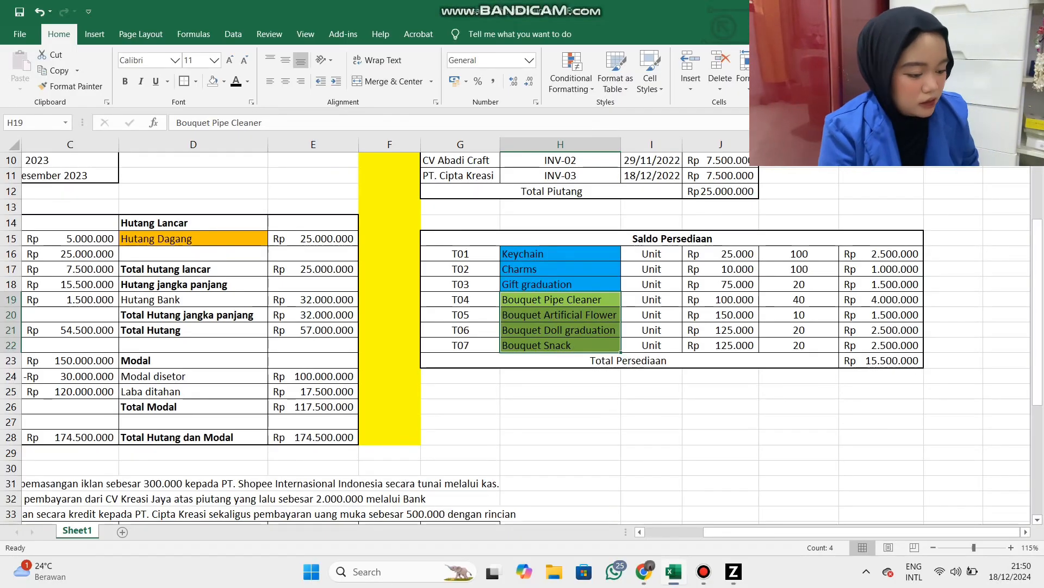
pyautogui.moveTo(460, 254); pyautogui.dragTo(882, 256)
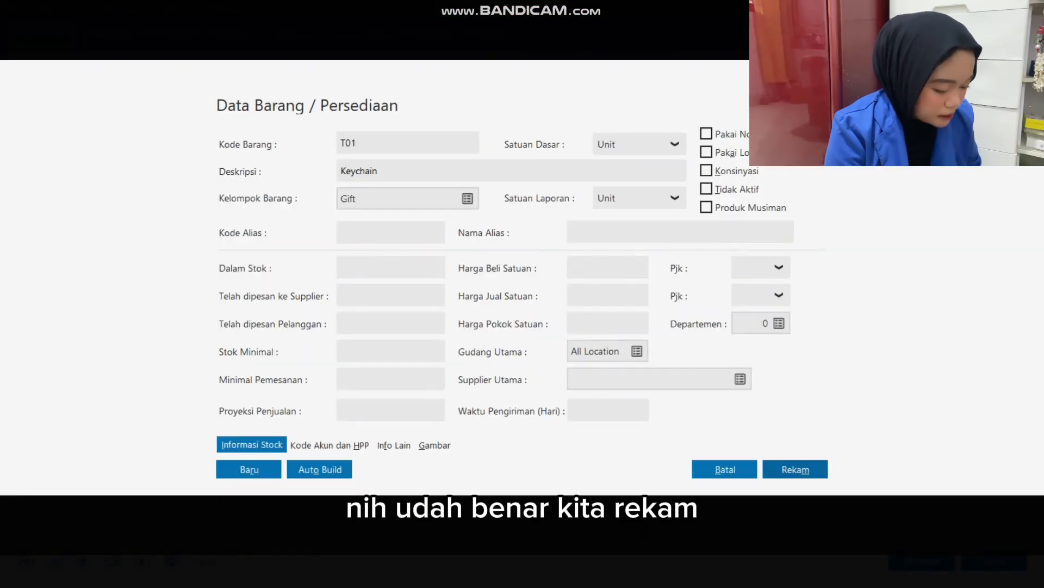
pyautogui.click(795, 469)
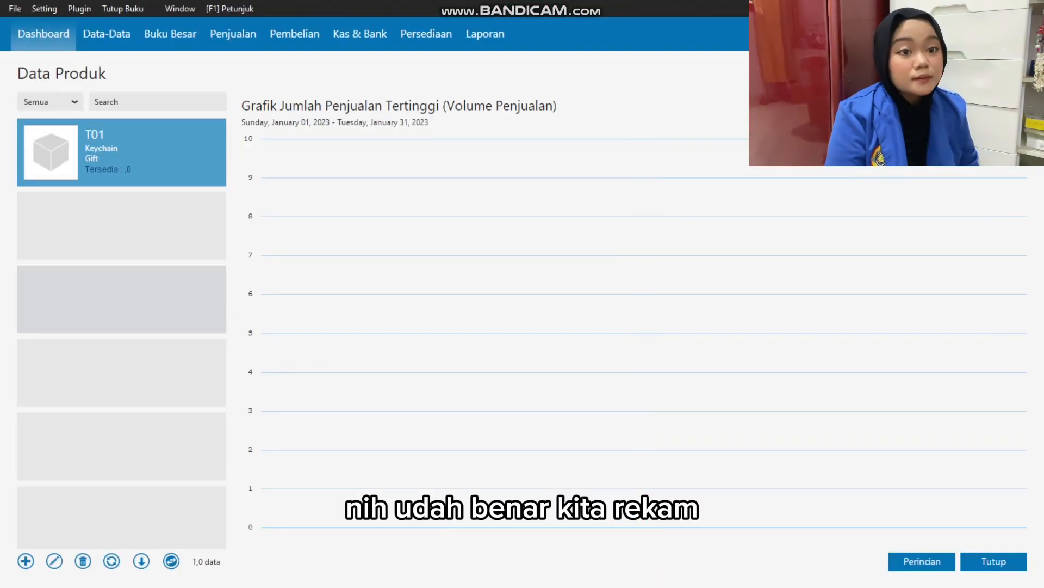
# Switch the product list to the table view and start a new product with the code T02 in the Gift group.
pyautogui.click(172, 561)
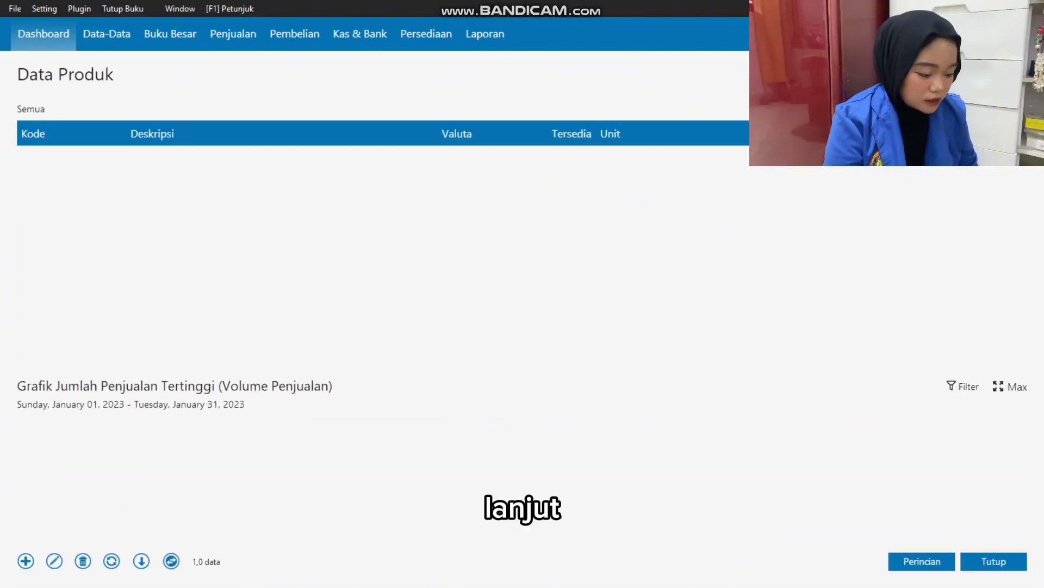
pyautogui.click(26, 561)
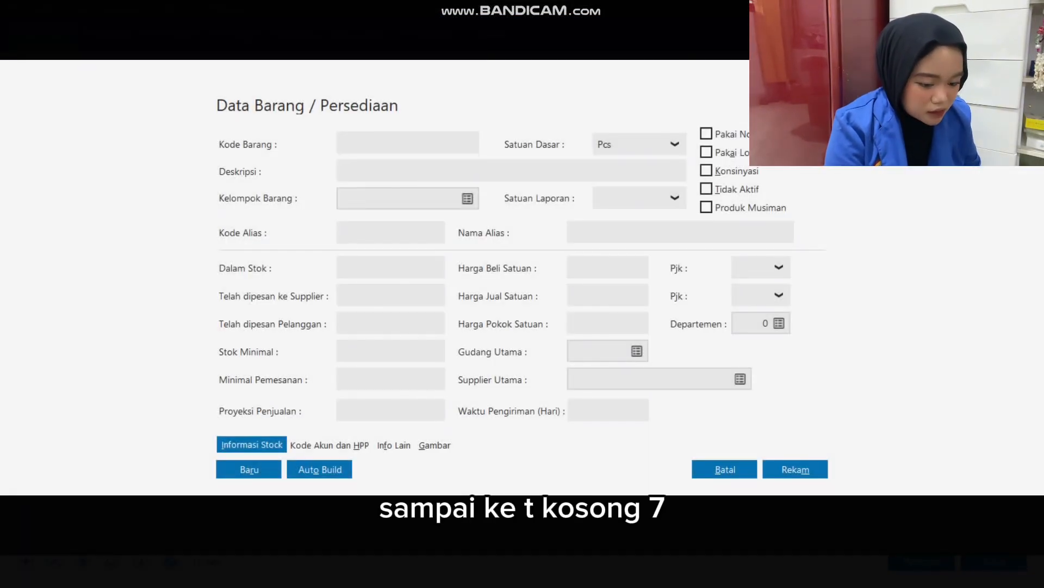
pyautogui.click(468, 198)
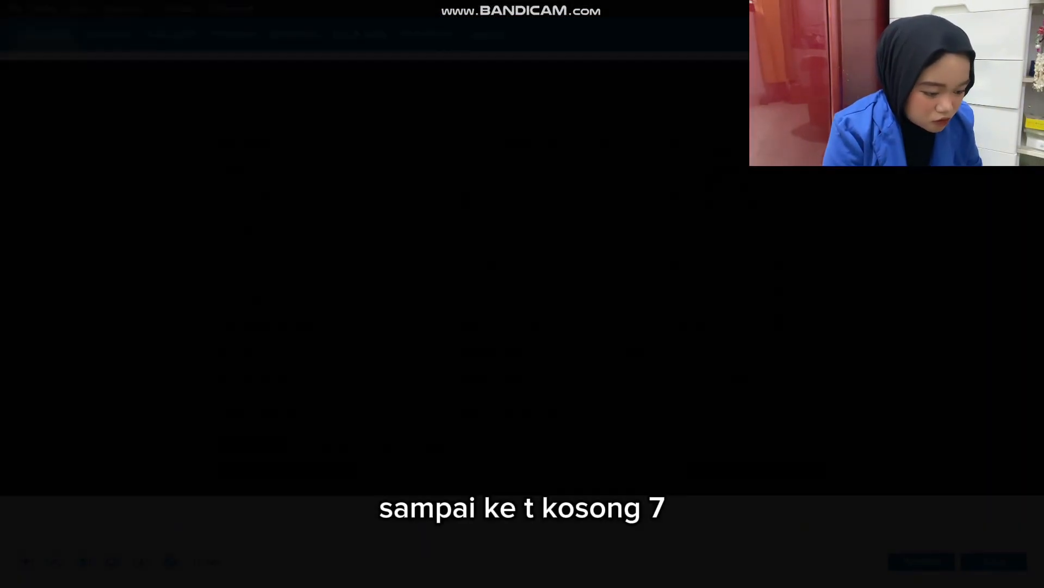
pyautogui.press('Escape')
pyautogui.click(381, 143)
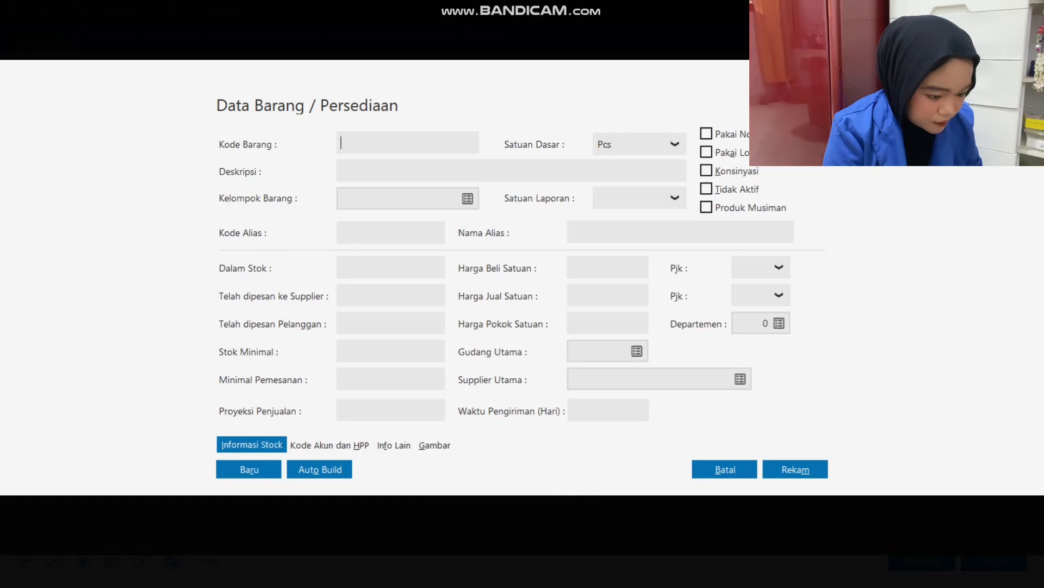
pyautogui.write('T0')
pyautogui.write('2')
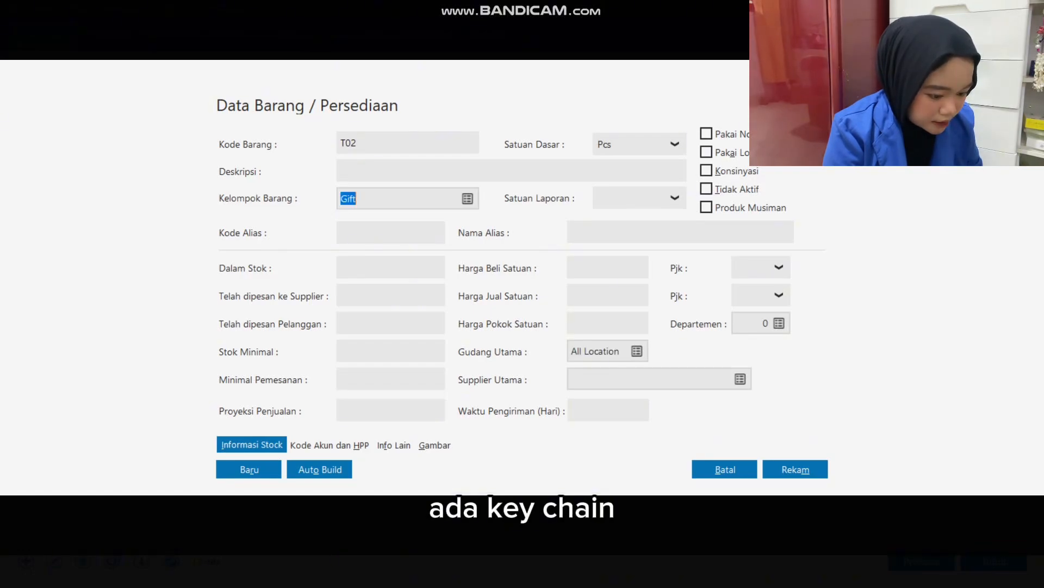
pyautogui.click(357, 199)
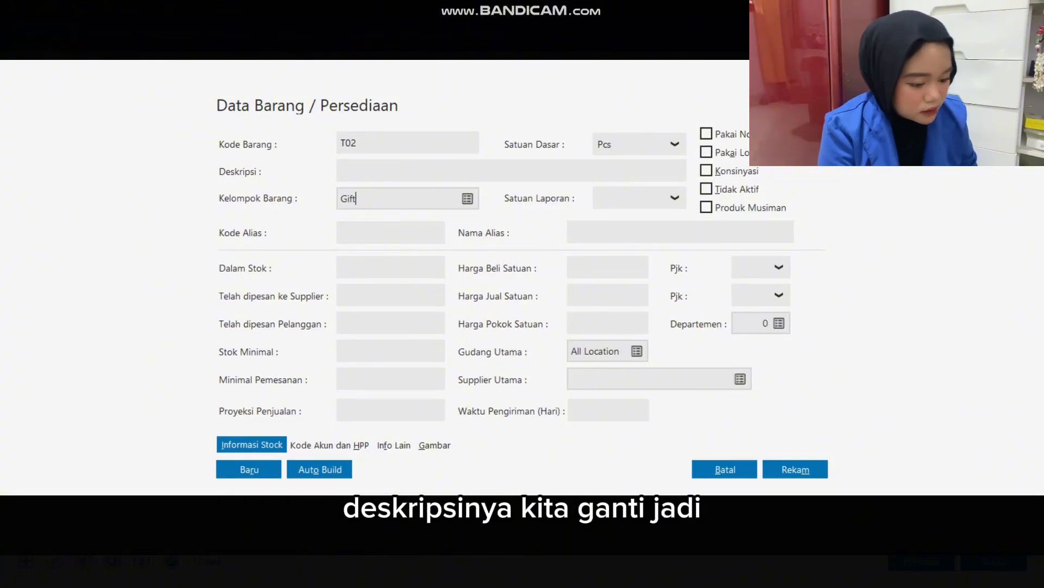
# Set the description of product T02 to Charms, choose Unit as its base unit, and save it.
pyautogui.write('C')
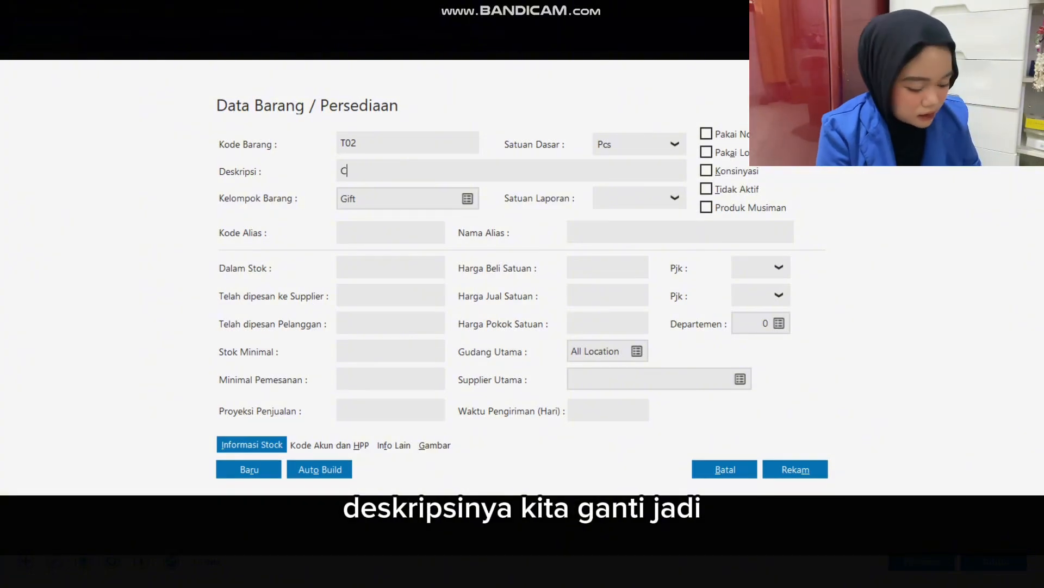
pyautogui.write('ah')
pyautogui.press('BackSpace')
pyautogui.write('har')
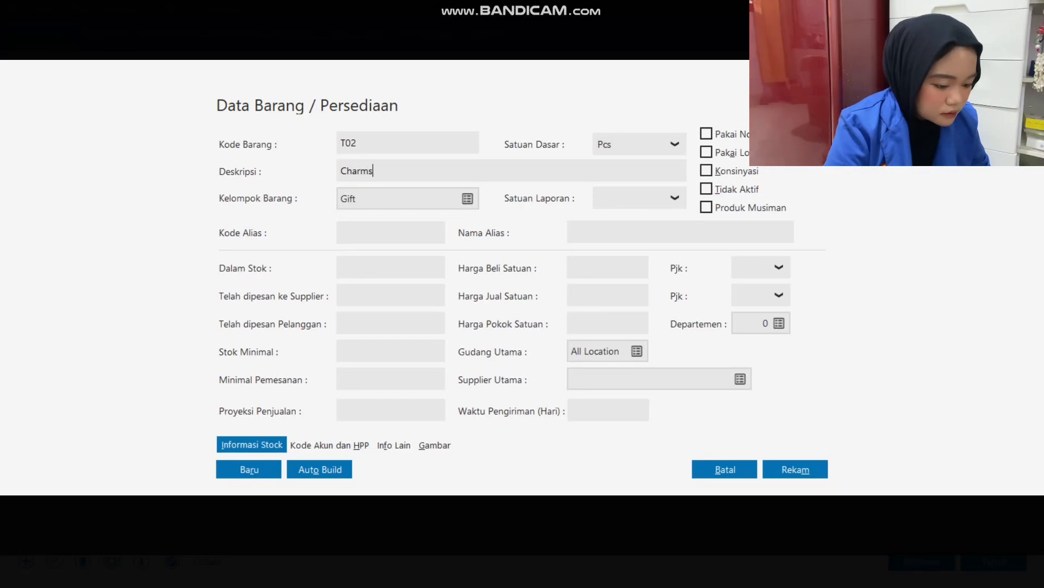
pyautogui.click(674, 144)
pyautogui.click(636, 190)
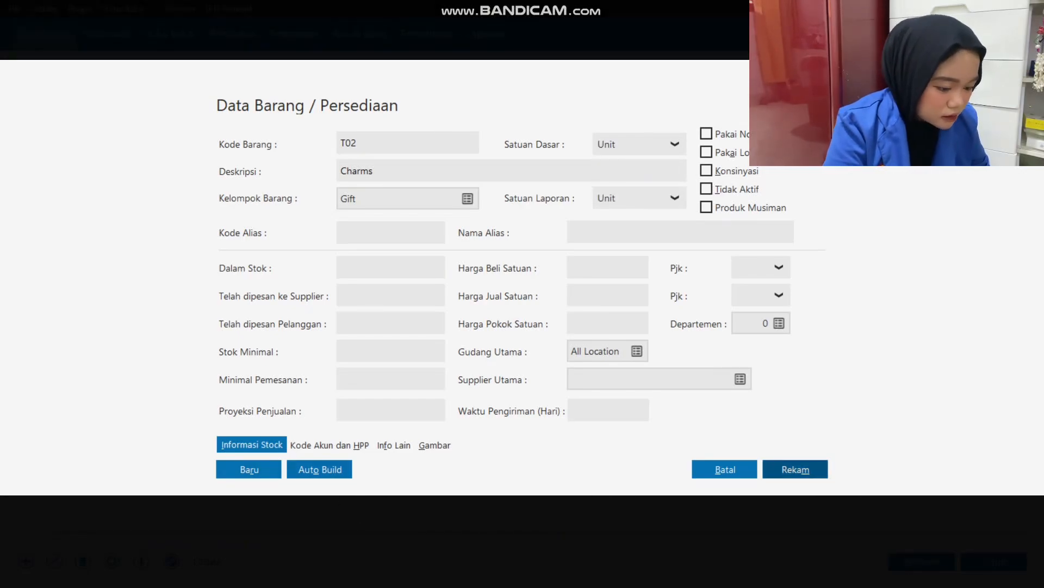
pyautogui.click(795, 469)
# Add the product T03 with the description Gift Graduation in the Gift group, set its base unit to Unit, and save it.
pyautogui.click(25, 560)
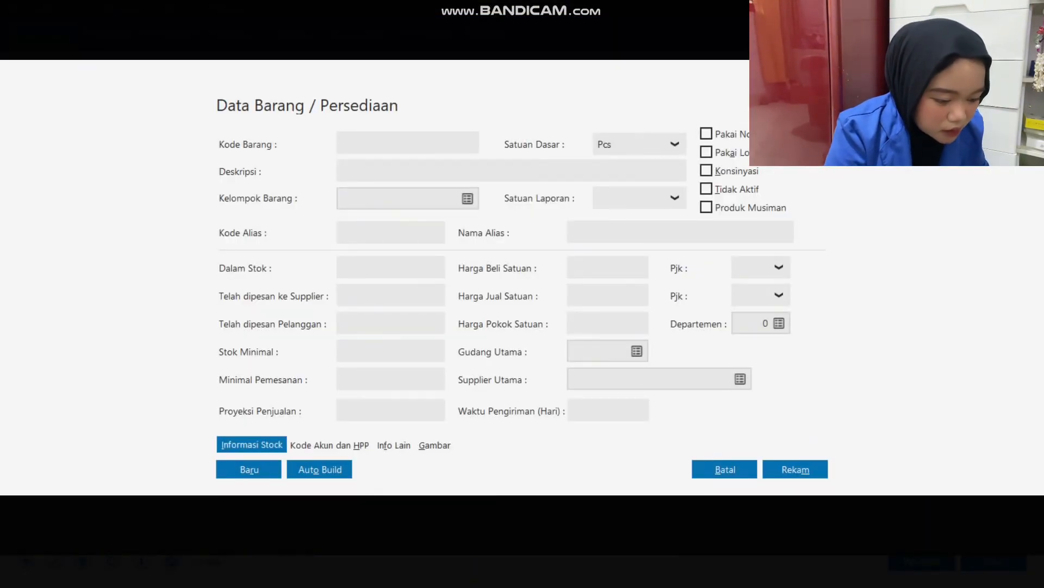
pyautogui.write('T03')
pyautogui.press('Tab')
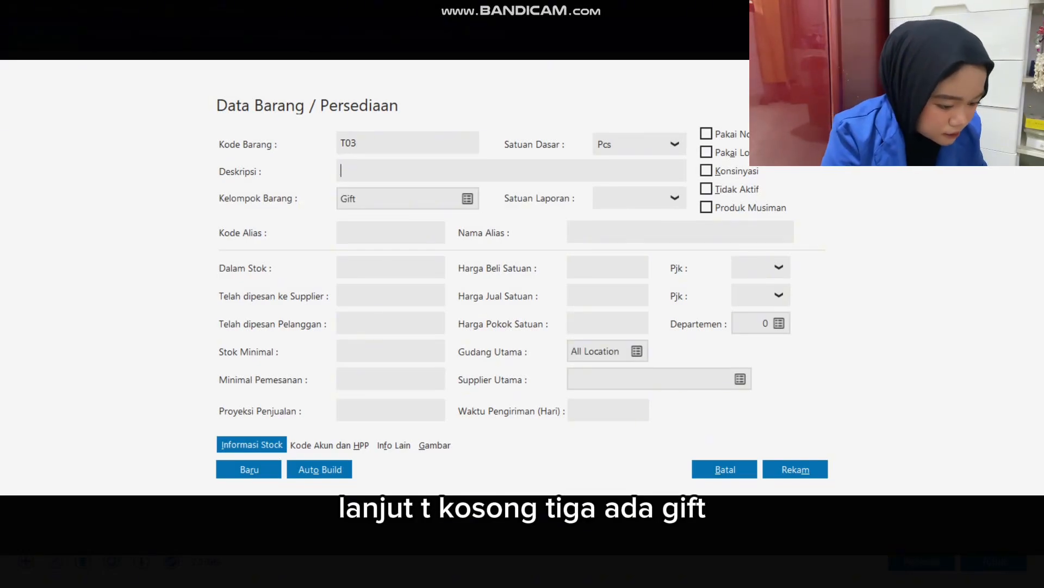
pyautogui.write('Gift Gradu')
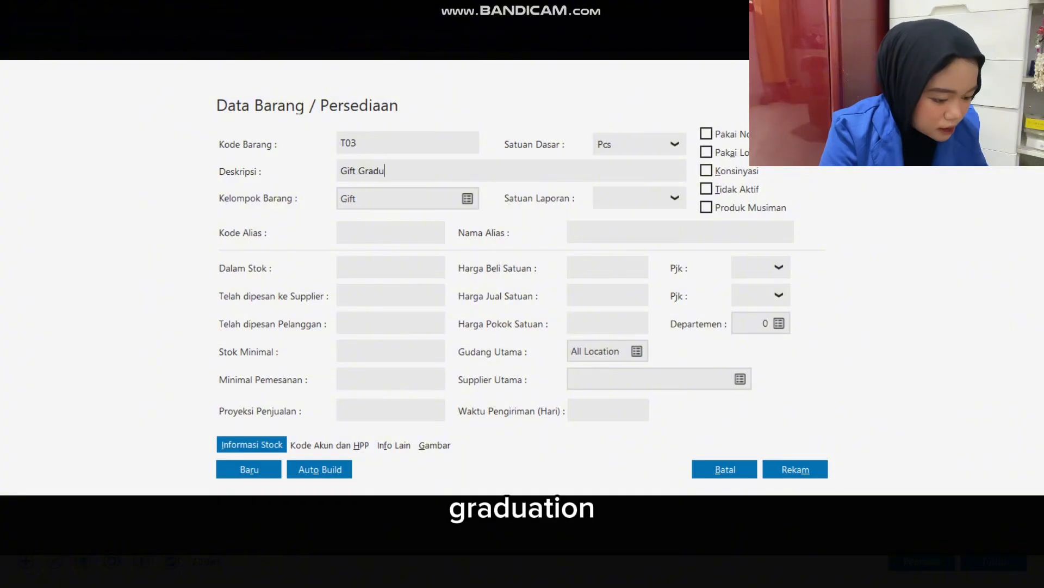
pyautogui.write('ation')
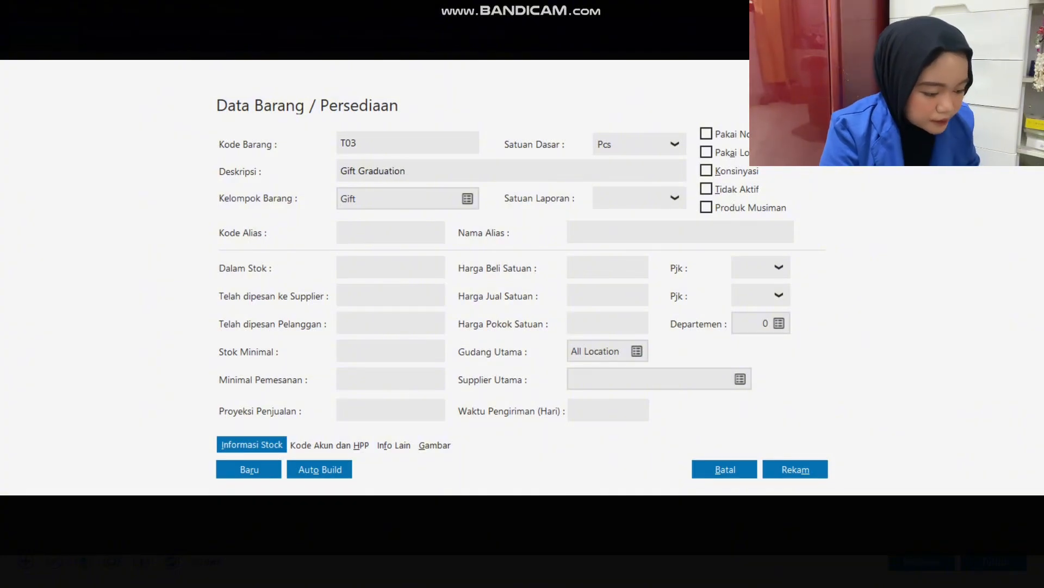
pyautogui.click(674, 144)
pyautogui.click(626, 189)
pyautogui.click(795, 469)
# Start a new product record and check the Gift and Bouquet items of the Saldo Persediaan table in Excel.
pyautogui.hotkey('alt', 'Tab')
pyautogui.hotkey('alt', 'Tab')
pyautogui.hotkey('alt', 'Tab')
pyautogui.hotkey('alt', 'Tab')
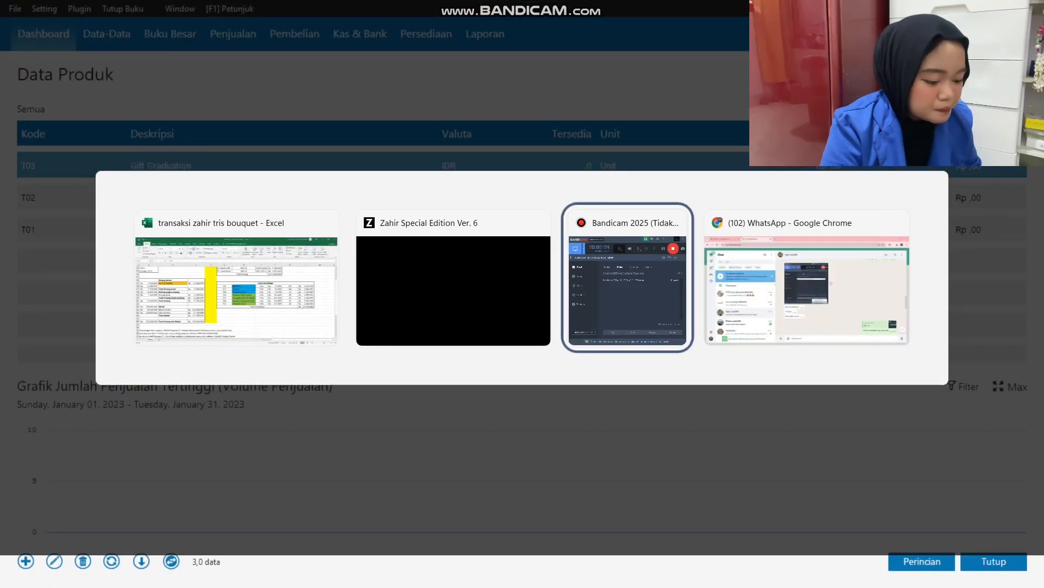
pyautogui.click(236, 289)
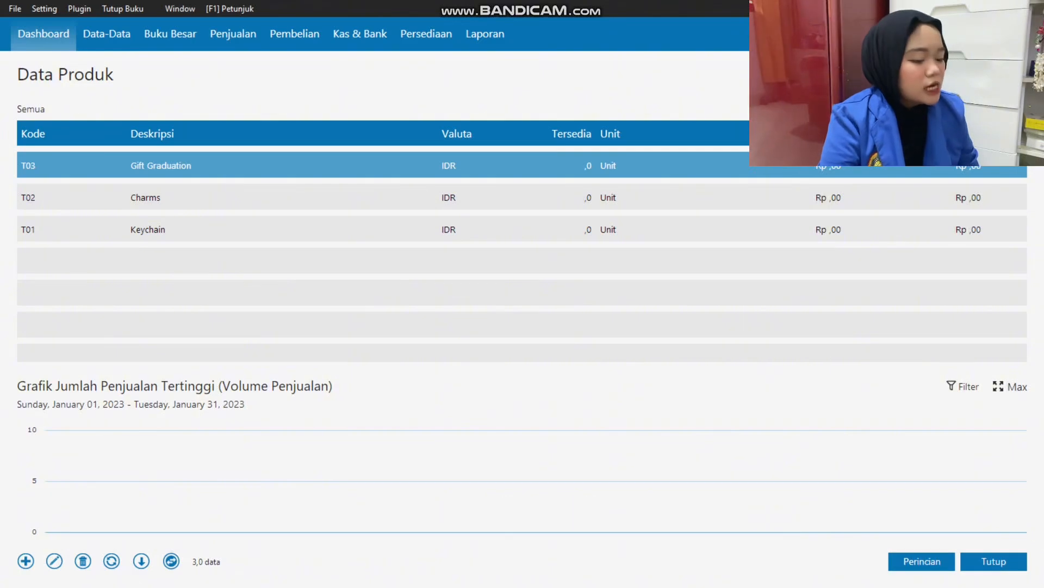
pyautogui.hotkey('alt', 'Tab')
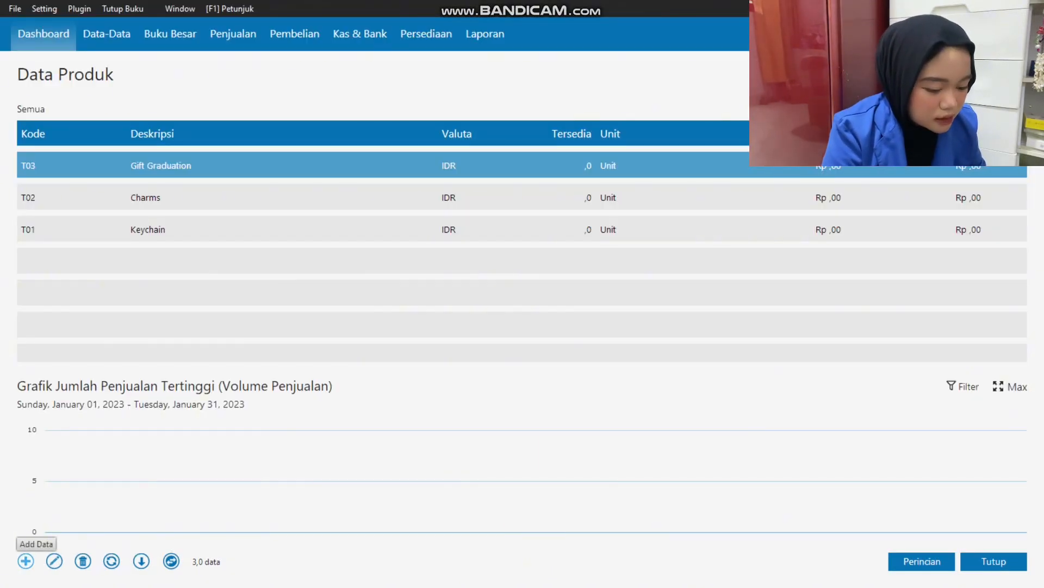
pyautogui.click(26, 561)
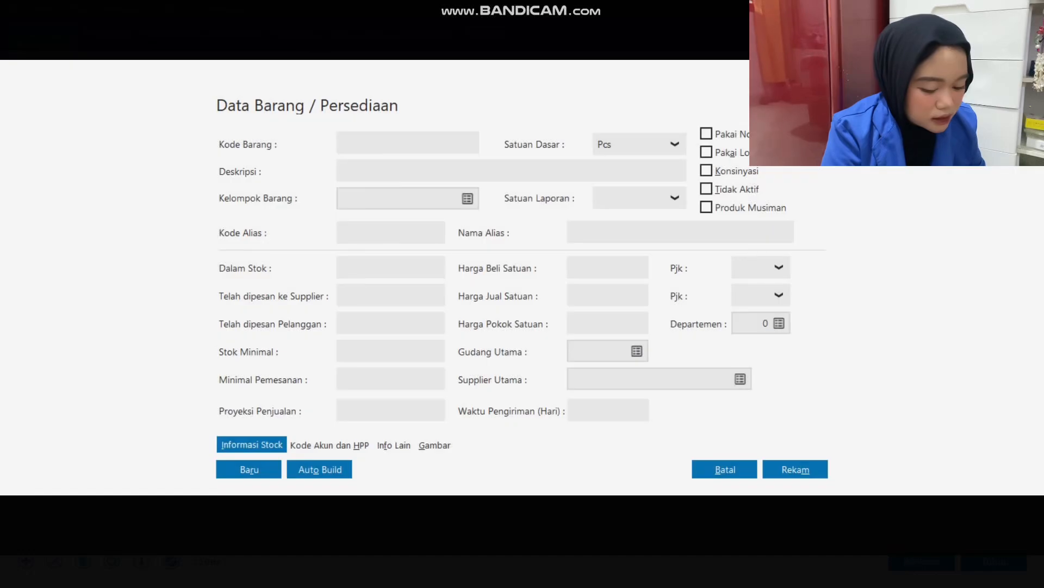
pyautogui.hotkey('alt', 'Tab')
pyautogui.moveTo(460, 254); pyautogui.dragTo(953, 284)
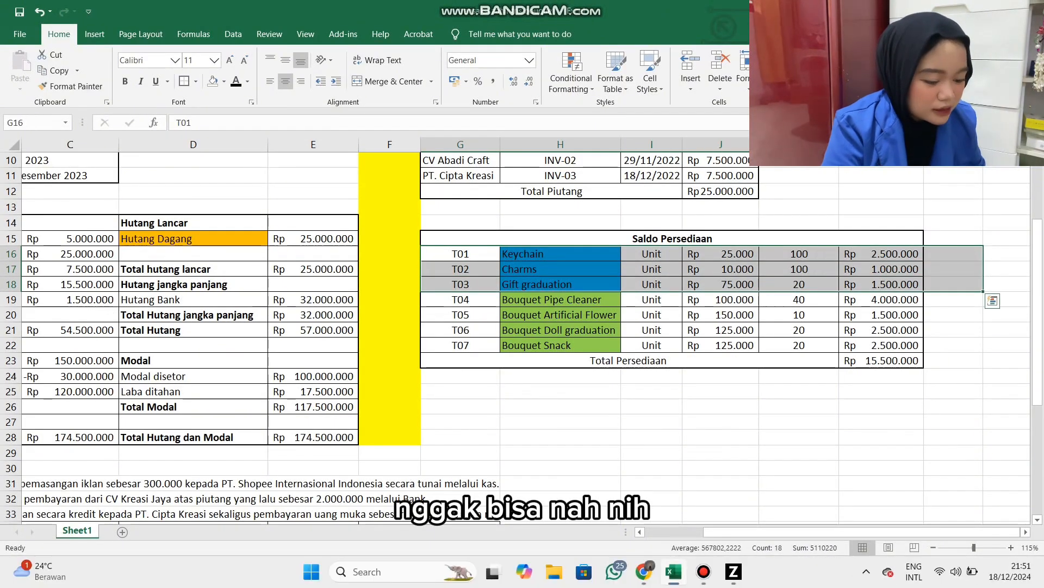
pyautogui.click(560, 315)
pyautogui.moveTo(561, 300); pyautogui.dragTo(560, 346)
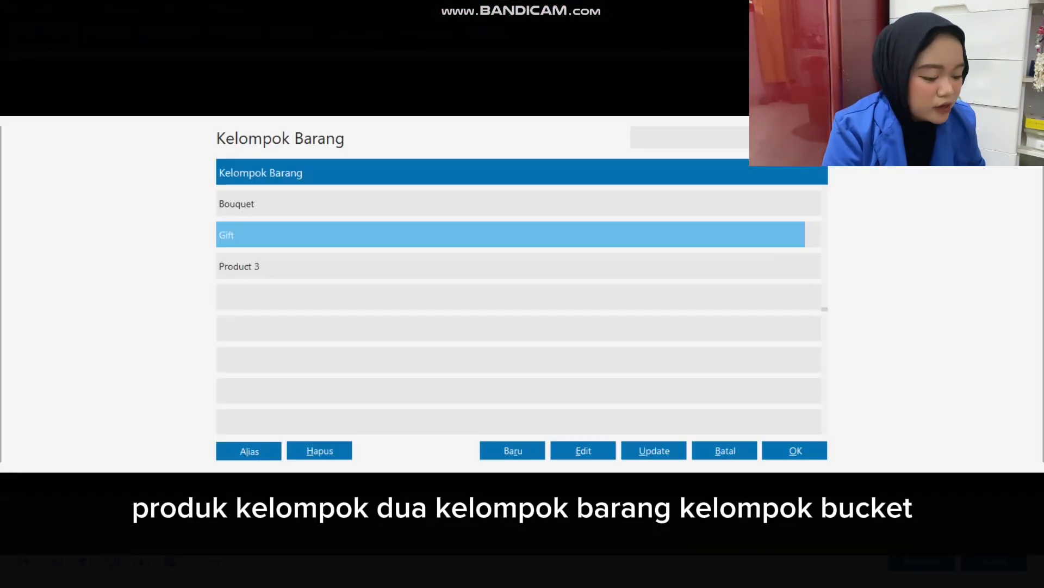
# Assign the new product to the Bouquet group and set its item code to T04.
pyautogui.click(237, 204)
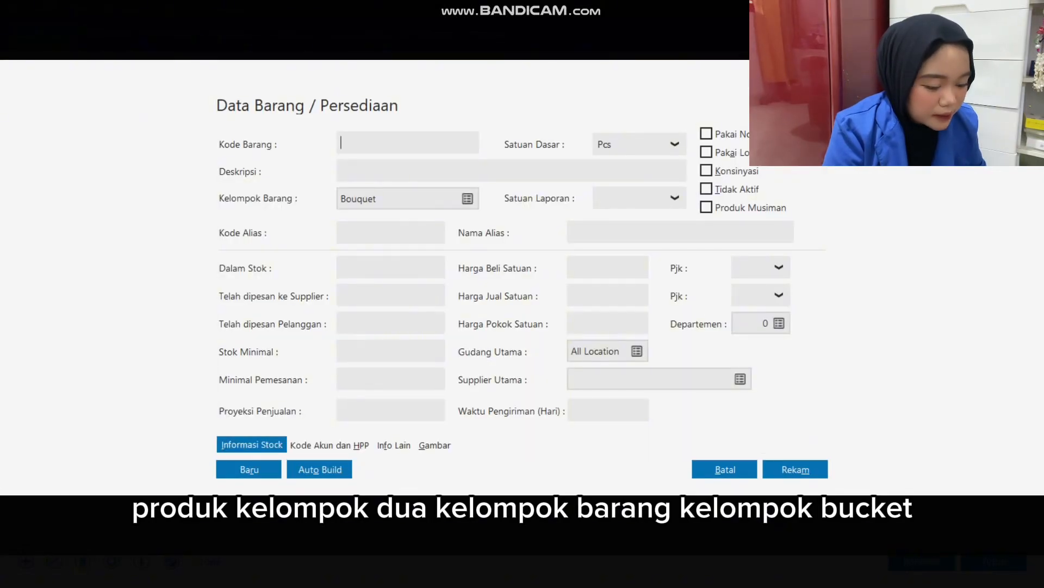
pyautogui.write('t')
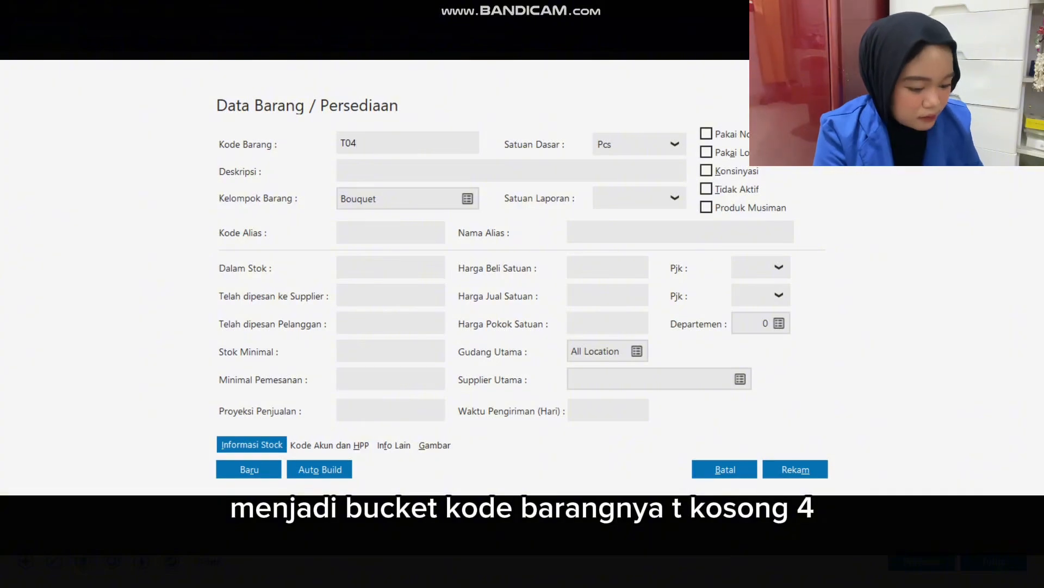
pyautogui.click(341, 171)
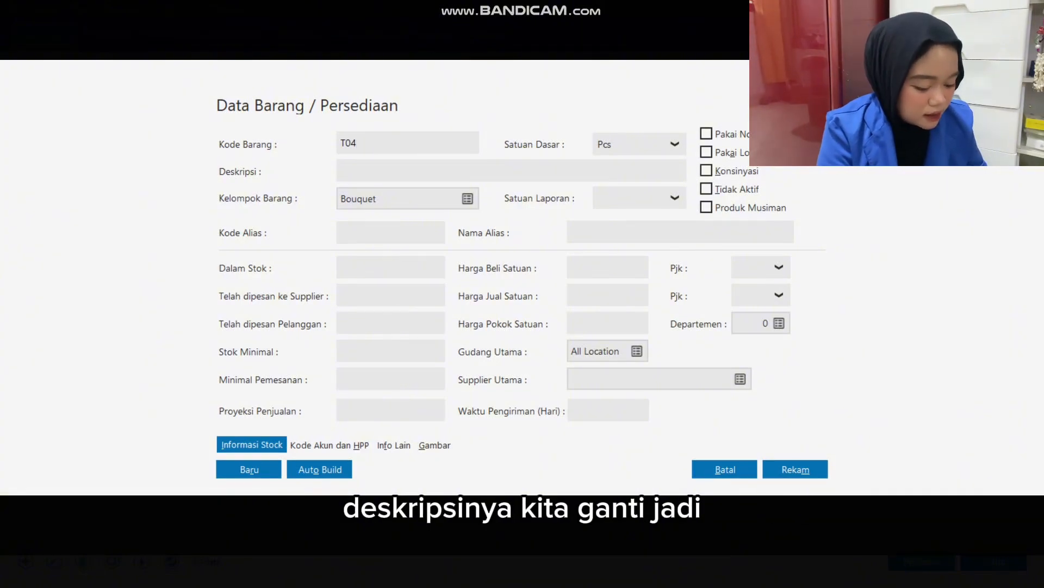
# Copy the description Bouquet Pipe Cleaner from Excel into product T04 in Zahir, set its base unit to Unit, and save it.
pyautogui.hotkey('alt', 'Tab')
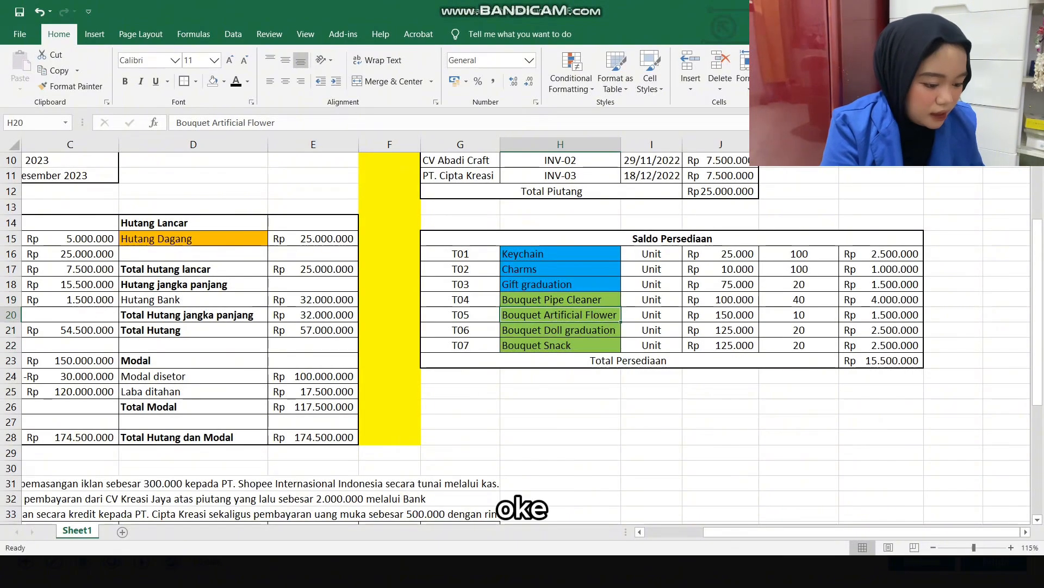
pyautogui.doubleClick(560, 300)
pyautogui.hotkey('ctrl', 'a')
pyautogui.hotkey('ctrl', 'c')
pyautogui.hotkey('alt', 'Tab')
pyautogui.hotkey('ctrl', 'v')
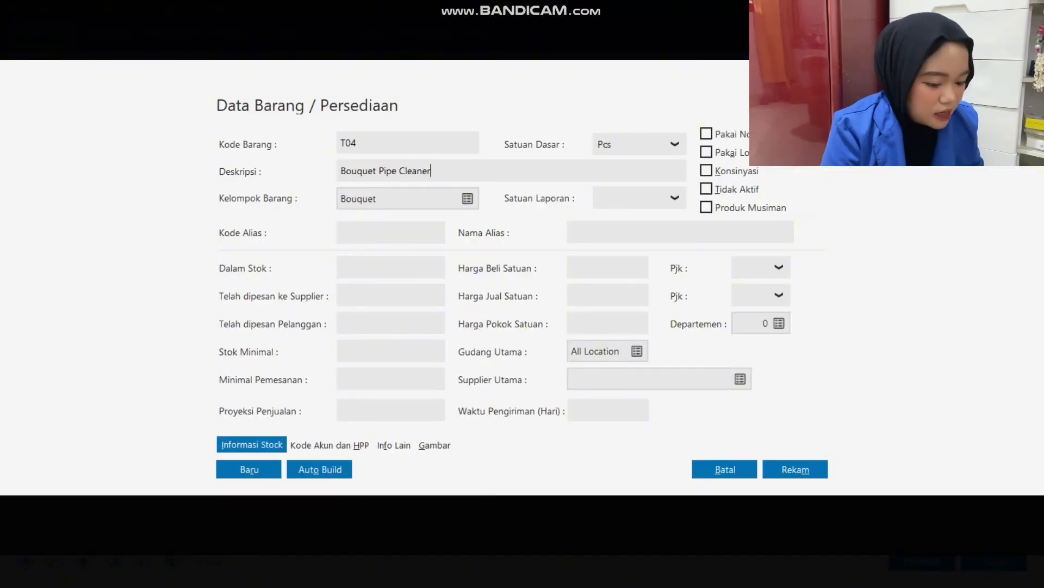
pyautogui.press('Tab')
pyautogui.press('Tab')
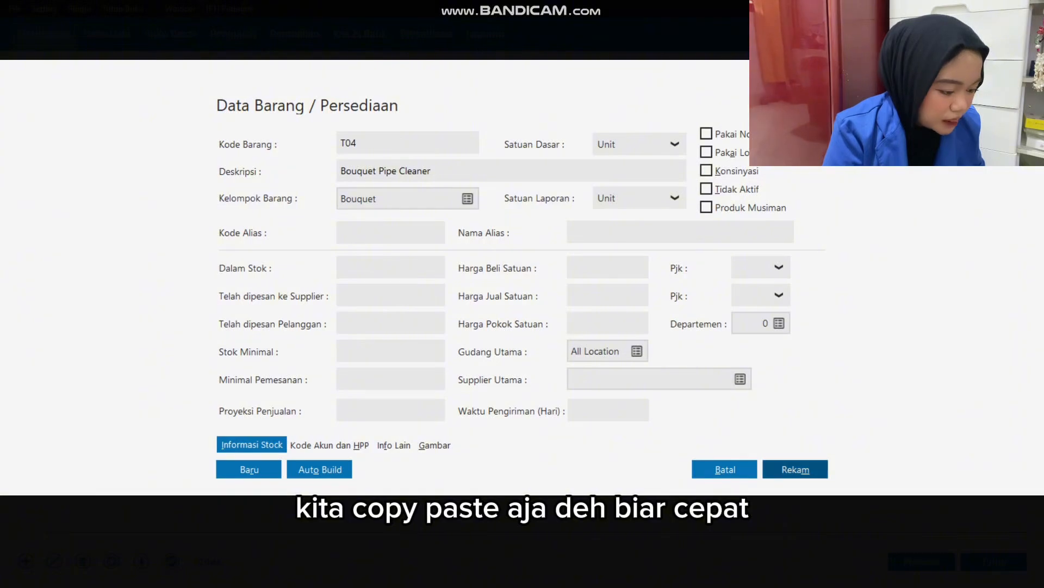
pyautogui.click(795, 469)
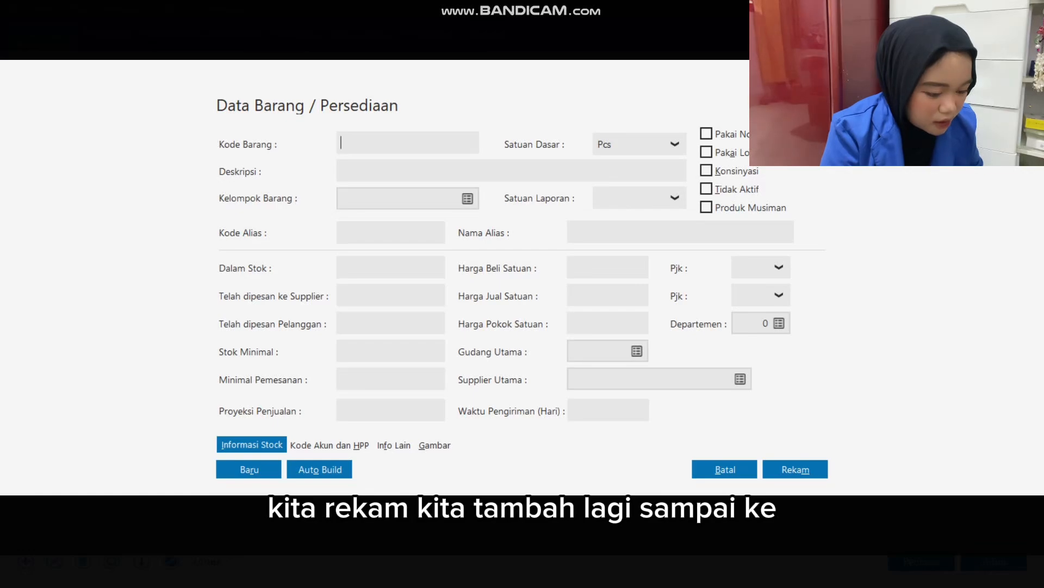
# Start another new product and set its item code to T05.
pyautogui.write('t0')
pyautogui.press('BackSpace')
pyautogui.press('BackSpace')
pyautogui.write('T')
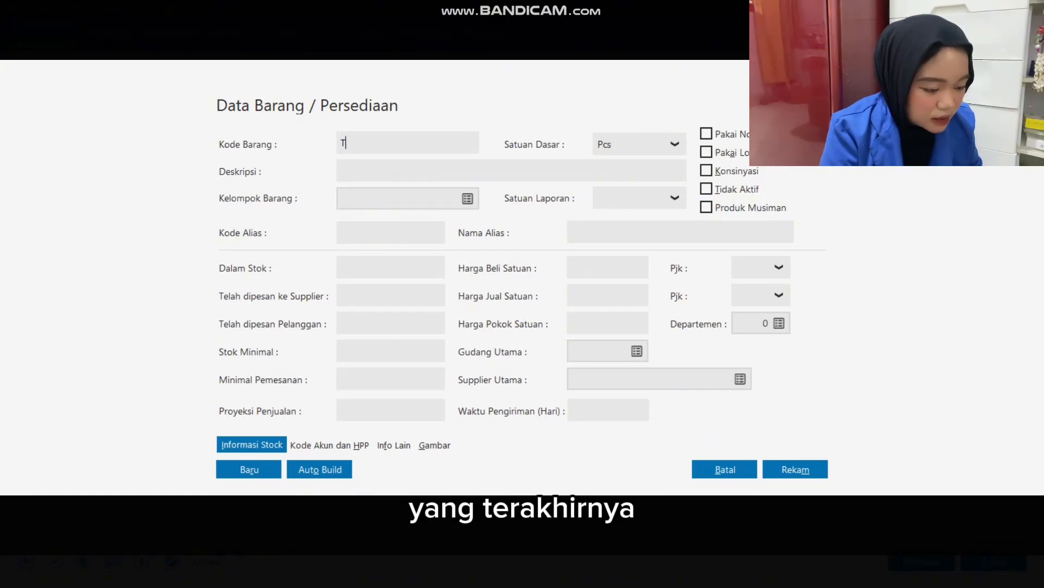
pyautogui.write('05')
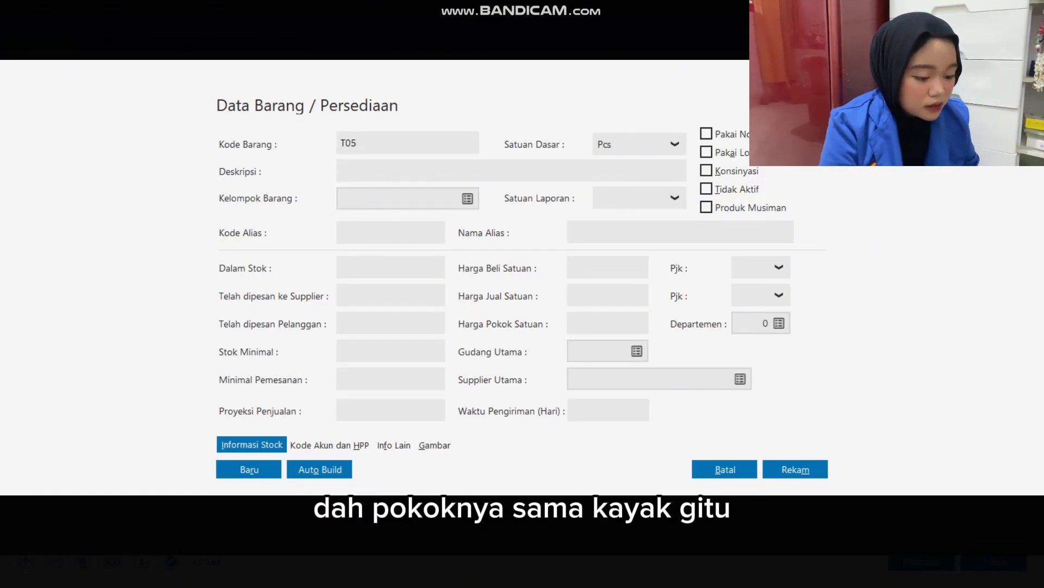
# Copy the description Bouquet Artificial Flower from Excel into product T05 in Zahir, assigned to the Bouquet group.
pyautogui.hotkey('alt', 'Tab')
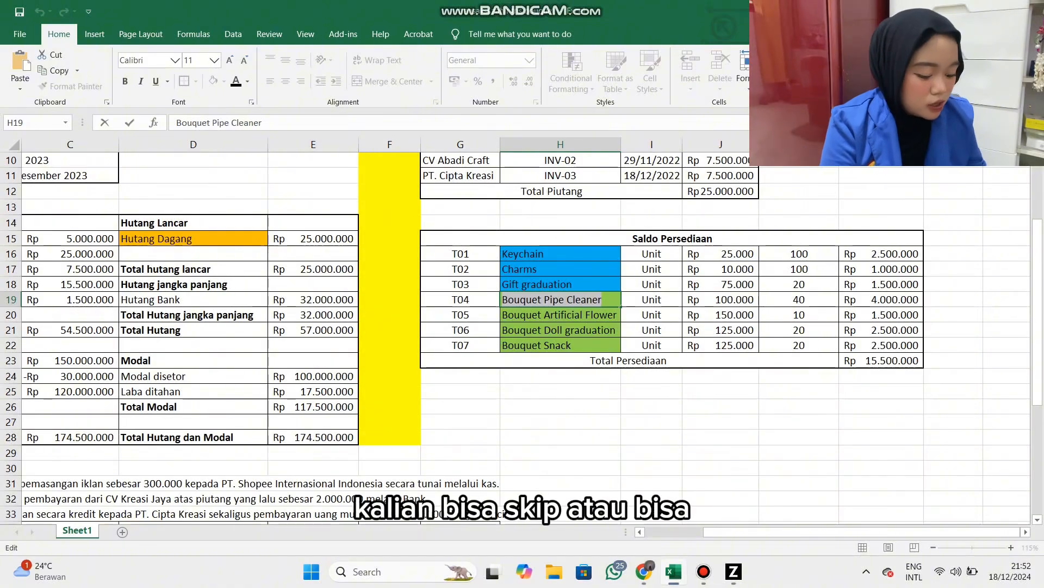
pyautogui.click(561, 346)
pyautogui.doubleClick(560, 315)
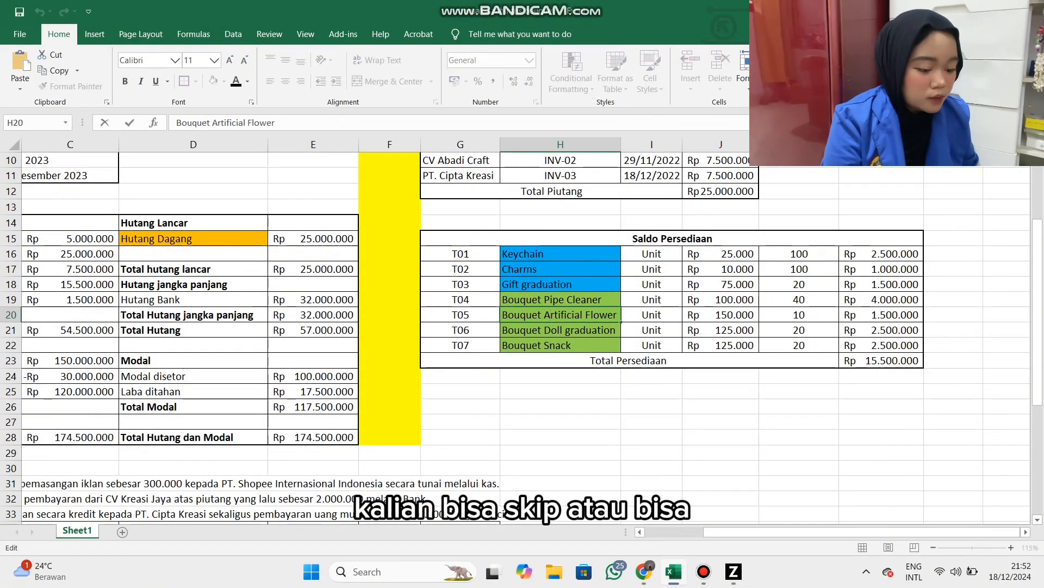
pyautogui.hotkey('ctrl', 'a')
pyautogui.hotkey('alt', 'Tab')
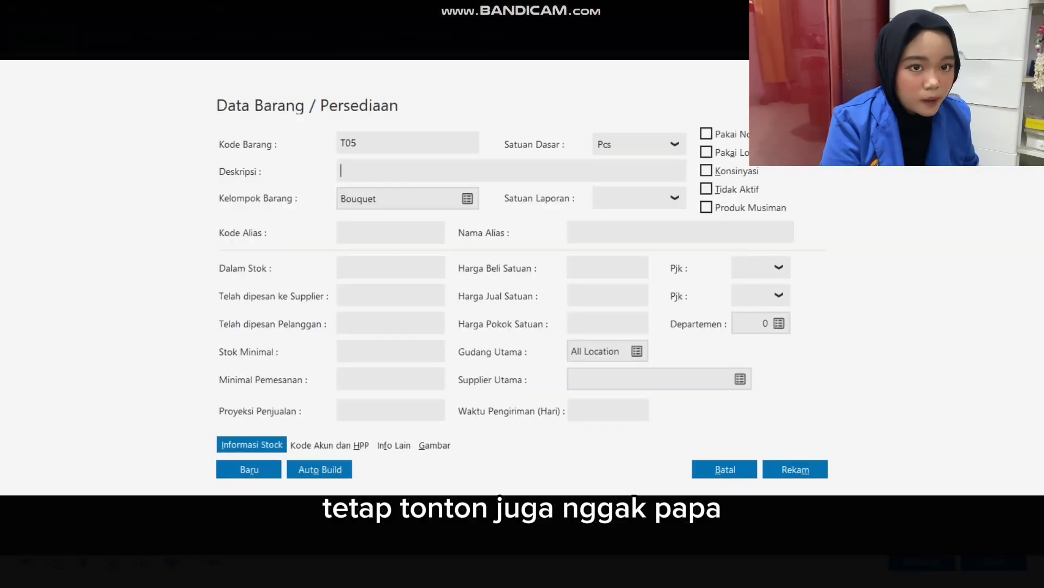
pyautogui.hotkey('ctrl', 'v')
# Set the base unit of product T05 to Unit and save the record.
pyautogui.click(675, 144)
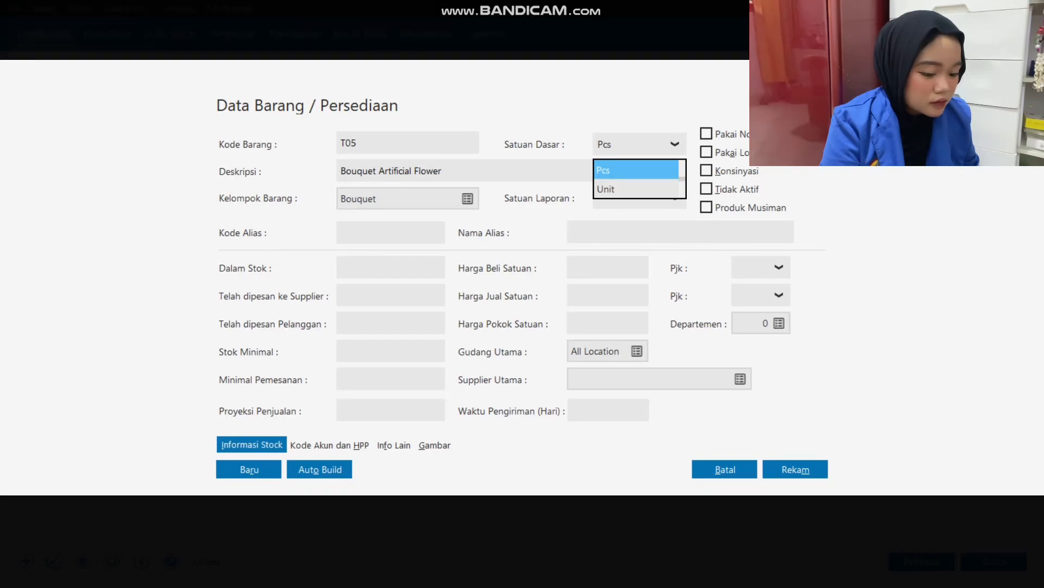
pyautogui.click(626, 188)
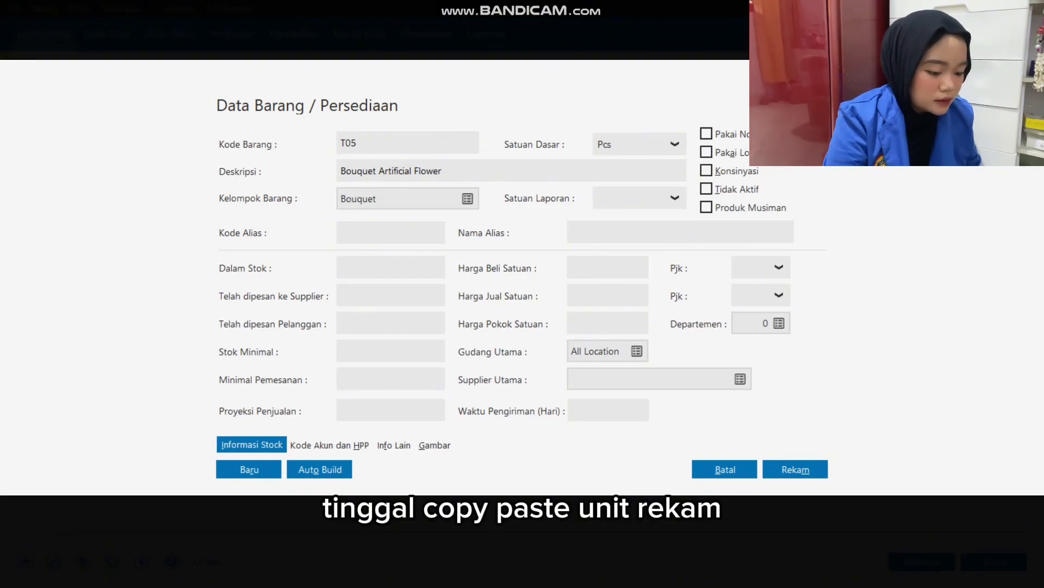
pyautogui.click(800, 471)
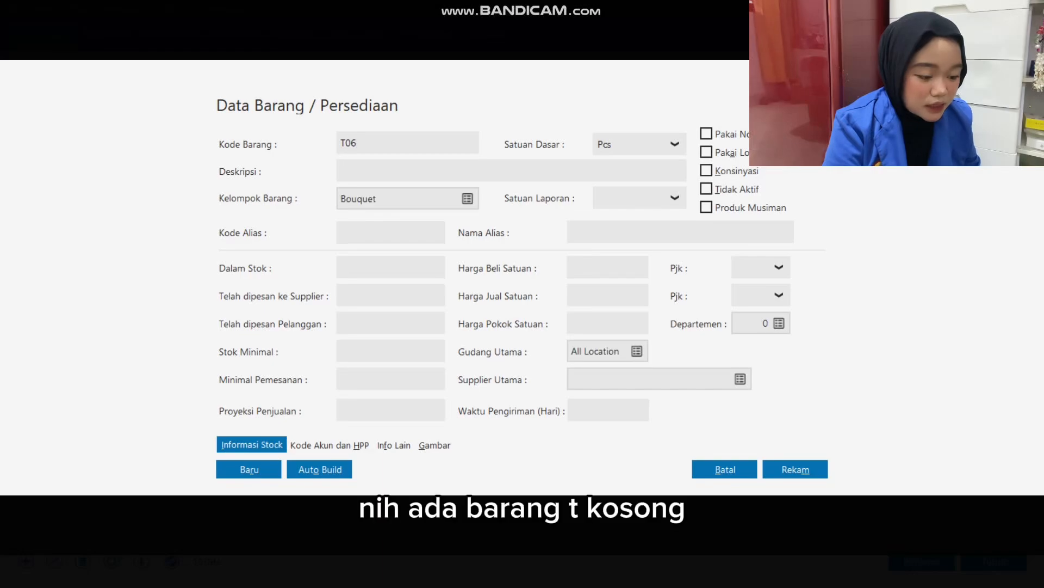
# Copy the description Bouquet Doll graduation from Excel into the new product T06 in Zahir.
pyautogui.hotkey('alt', 'Tab')
pyautogui.doubleClick(560, 330)
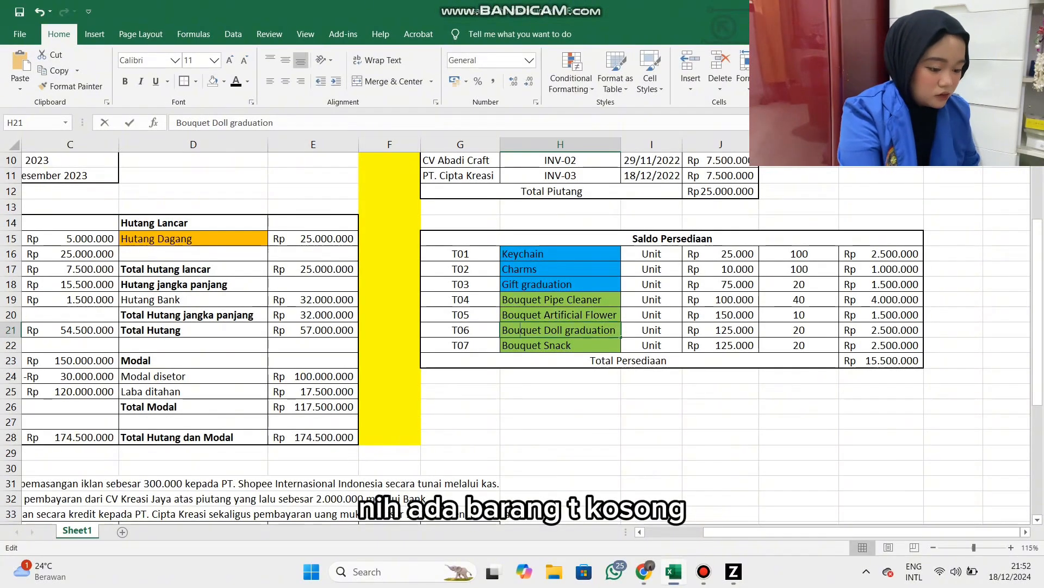
pyautogui.hotkey('ctrl', 'a')
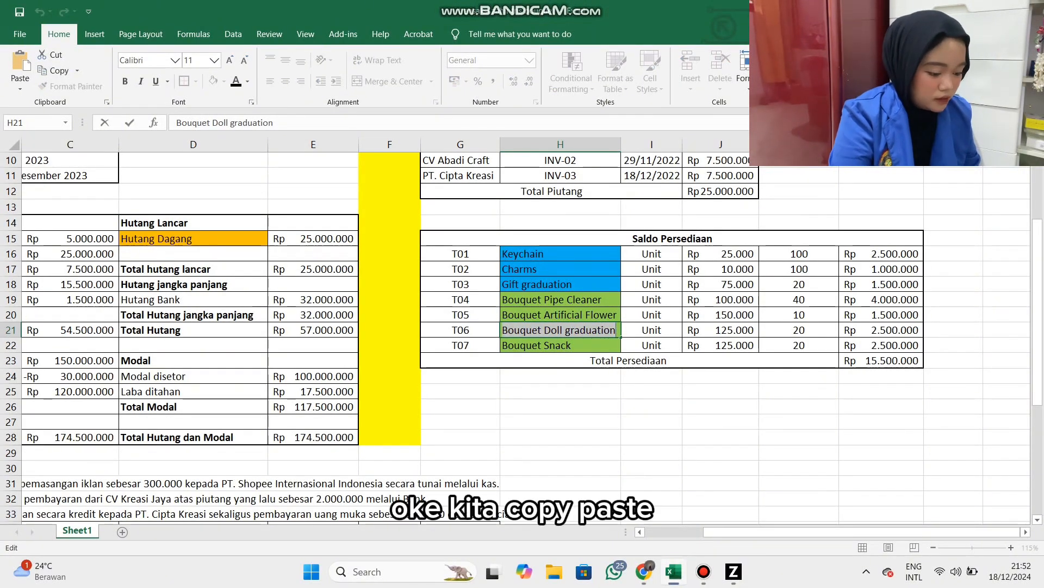
pyautogui.hotkey('ctrl', 'c')
pyautogui.hotkey('alt', 'Tab')
pyautogui.hotkey('ctrl', 'v')
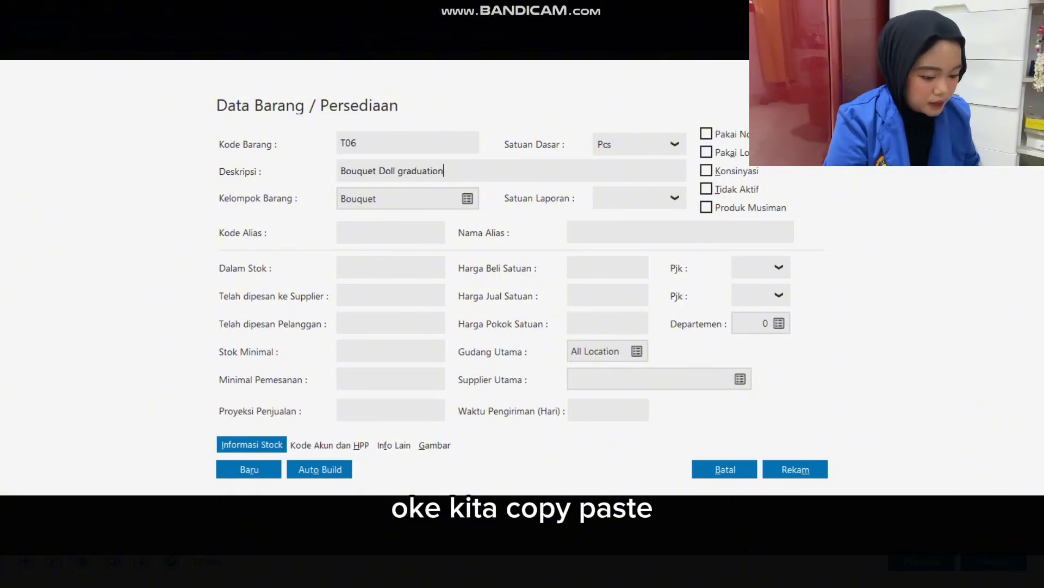
# Set the base unit of product T06 to Unit and save the record.
pyautogui.click(675, 144)
pyautogui.click(609, 170)
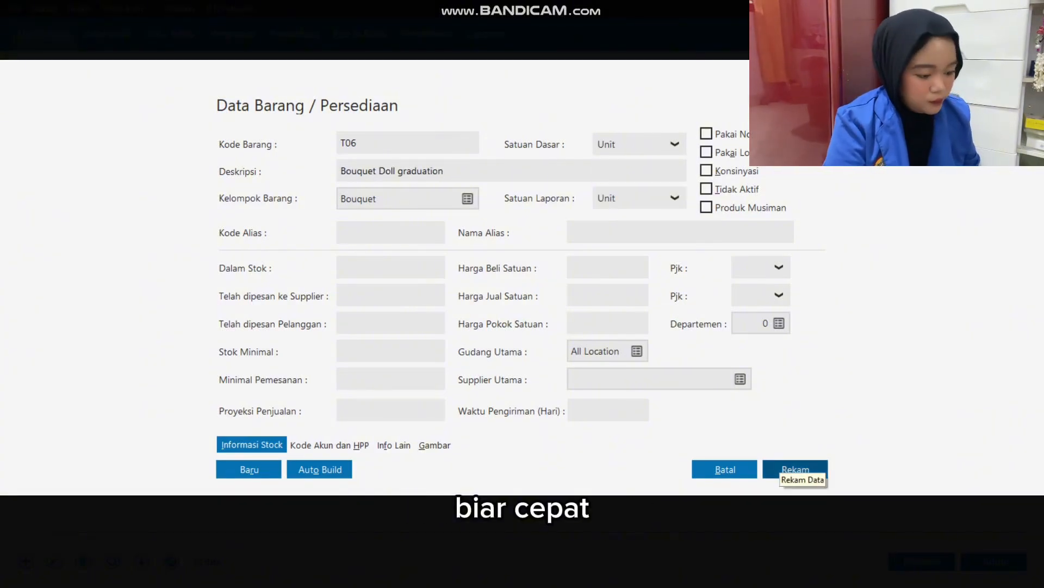
pyautogui.click(795, 469)
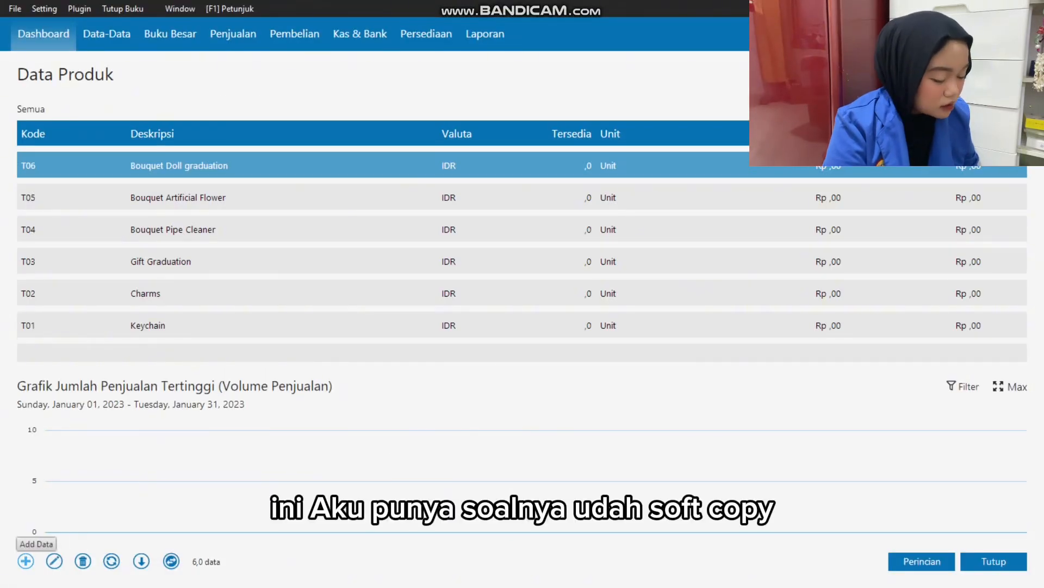
# Create a new product T07 in the Bouquet group and copy its description Bouquet Snack from Excel.
pyautogui.click(25, 561)
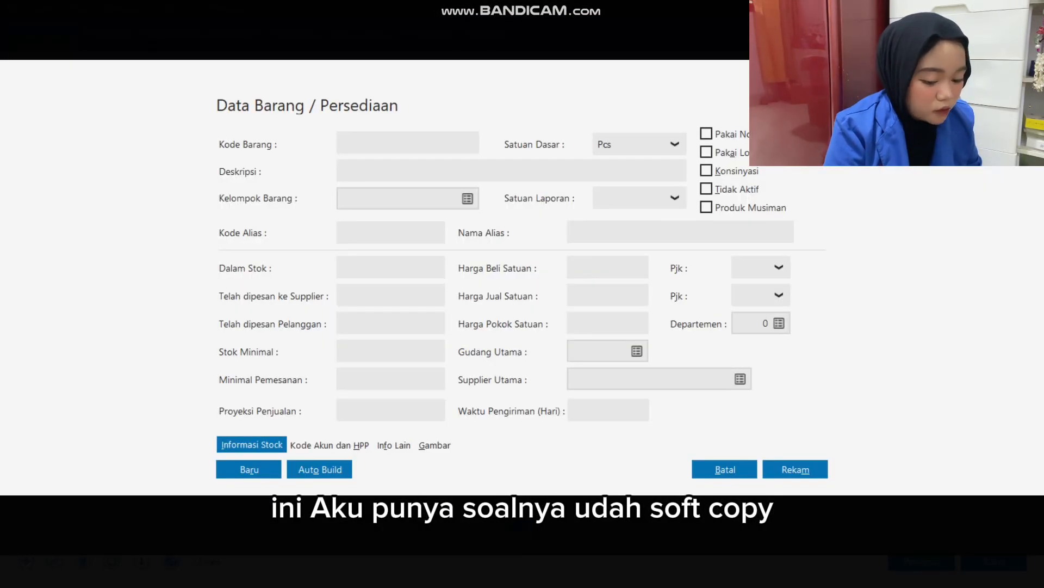
pyautogui.write('T07')
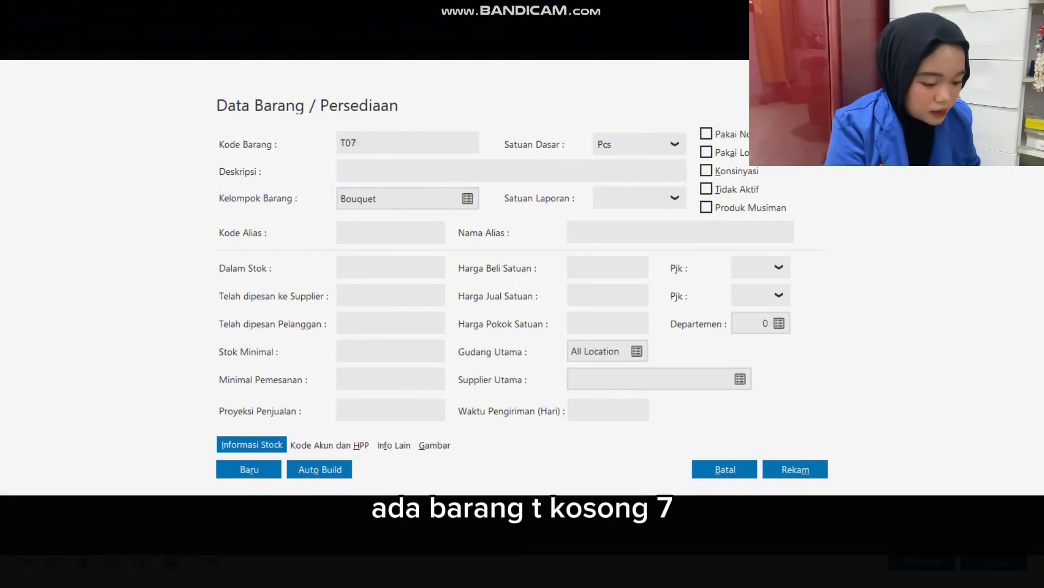
pyautogui.hotkey('alt', 'Tab')
pyautogui.click(544, 345)
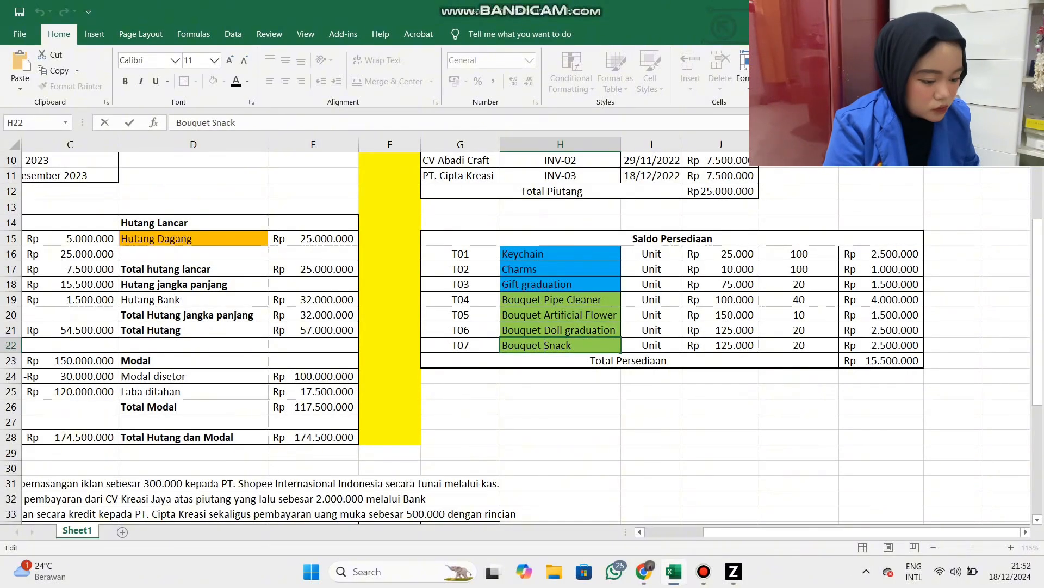
pyautogui.hotkey('alt', 'Tab')
pyautogui.hotkey('ctrl', 'v')
# Set the base unit of product T07 to Unit and save the record.
pyautogui.click(675, 144)
pyautogui.click(615, 169)
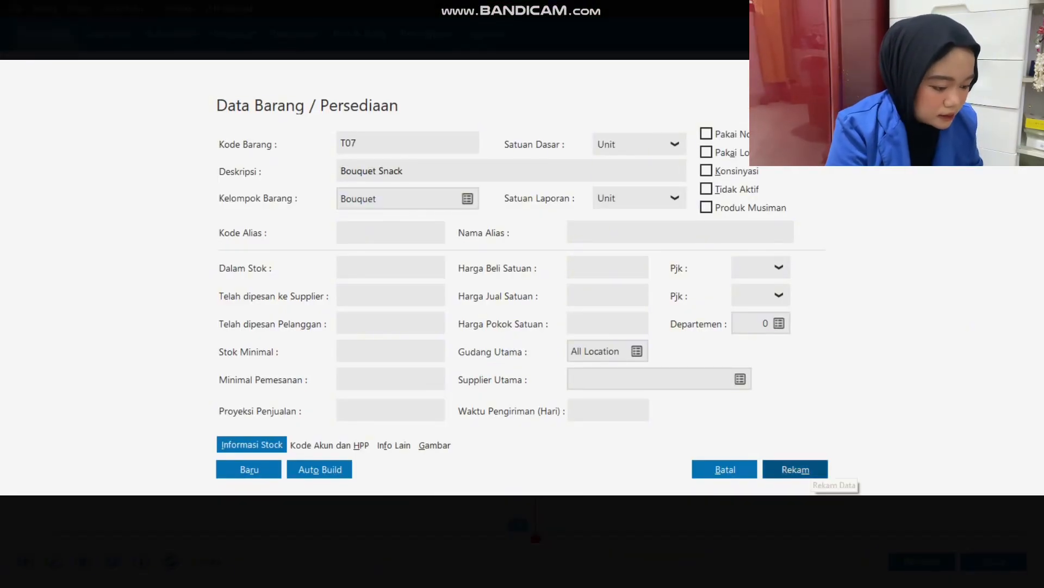
pyautogui.click(795, 469)
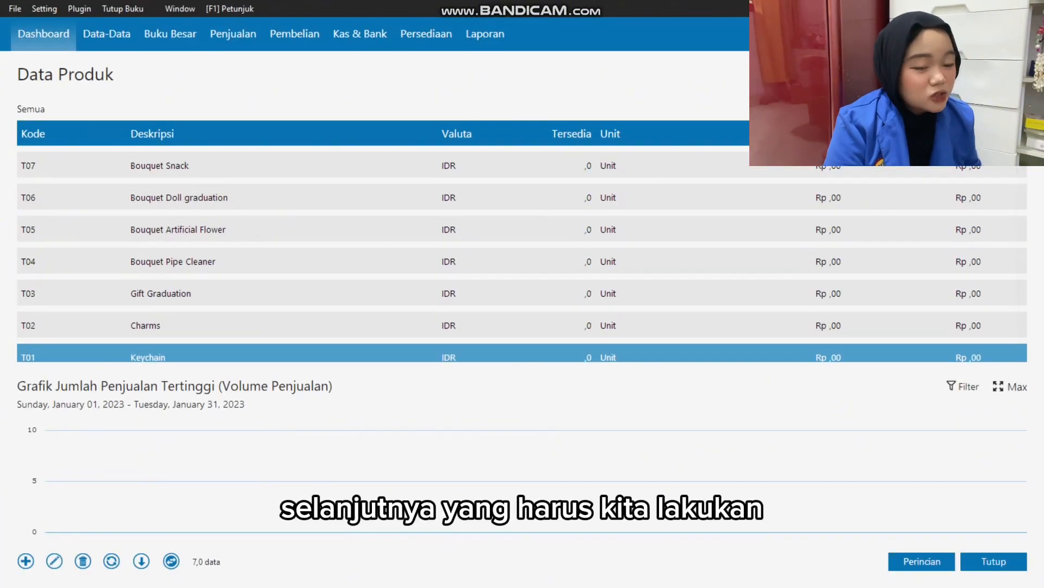
# Close the product list and start a new opening inventory balance entry for item T01 in the Head Quarter warehouse.
pyautogui.click(993, 561)
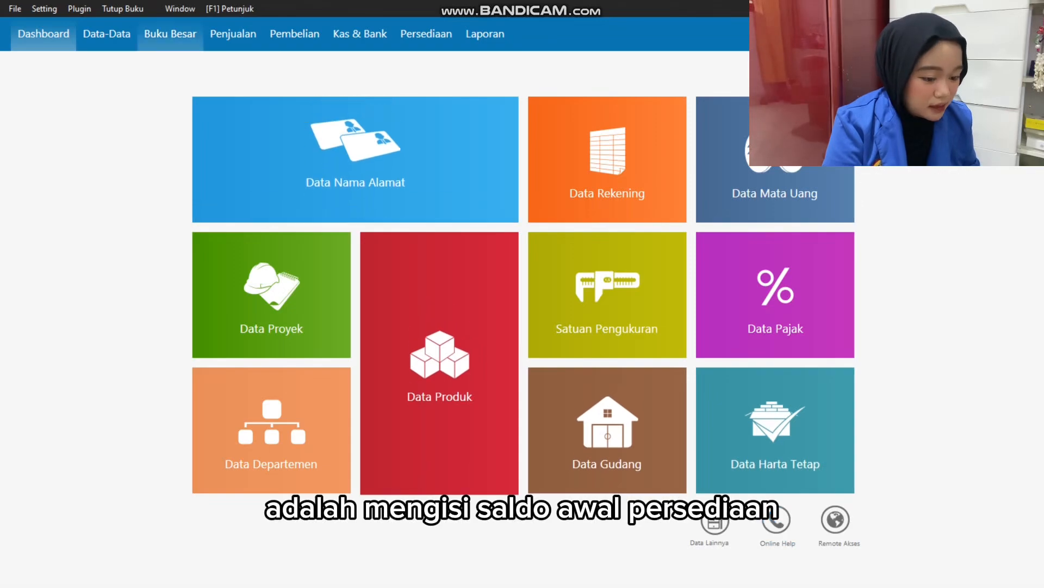
pyautogui.click(79, 8)
pyautogui.moveTo(45, 9)
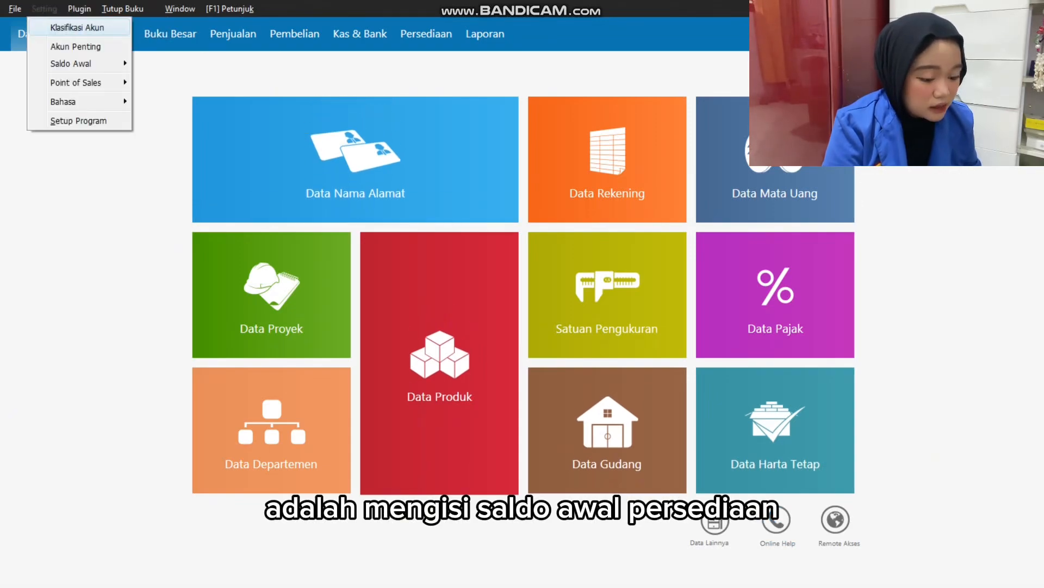
pyautogui.moveTo(76, 82)
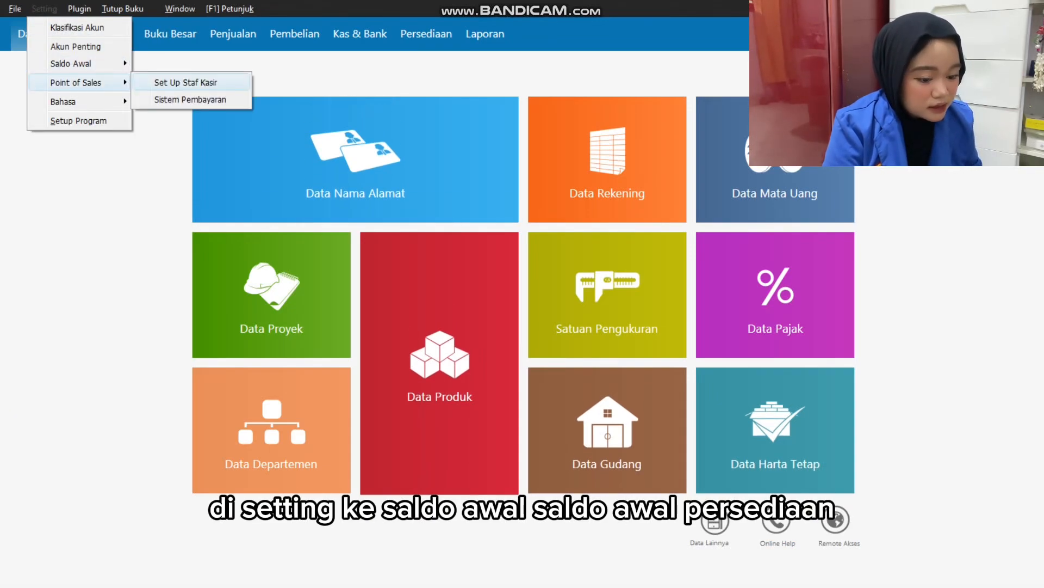
pyautogui.moveTo(71, 63)
pyautogui.click(195, 118)
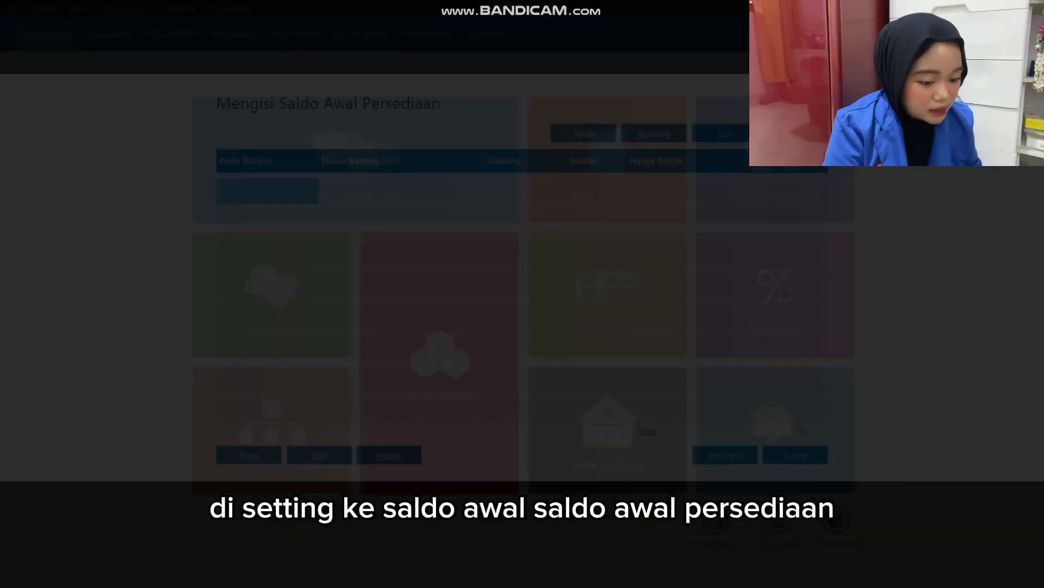
pyautogui.hotkey('alt', 'r')
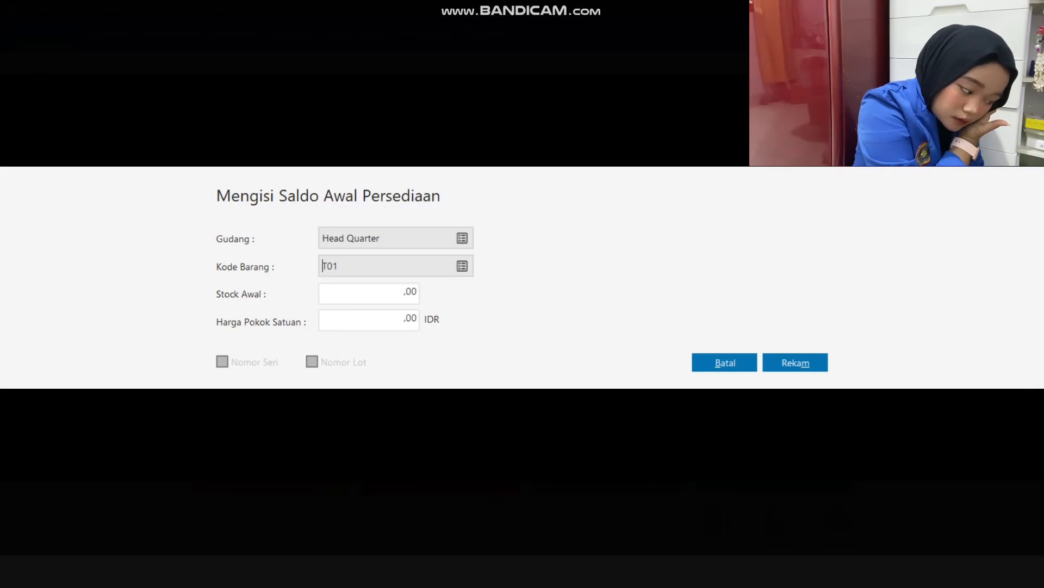
# Enter an opening stock of 100 and a unit cost of 25000 for T01 as listed in Excel, and save the entry.
pyautogui.hotkey('alt', 'Tab')
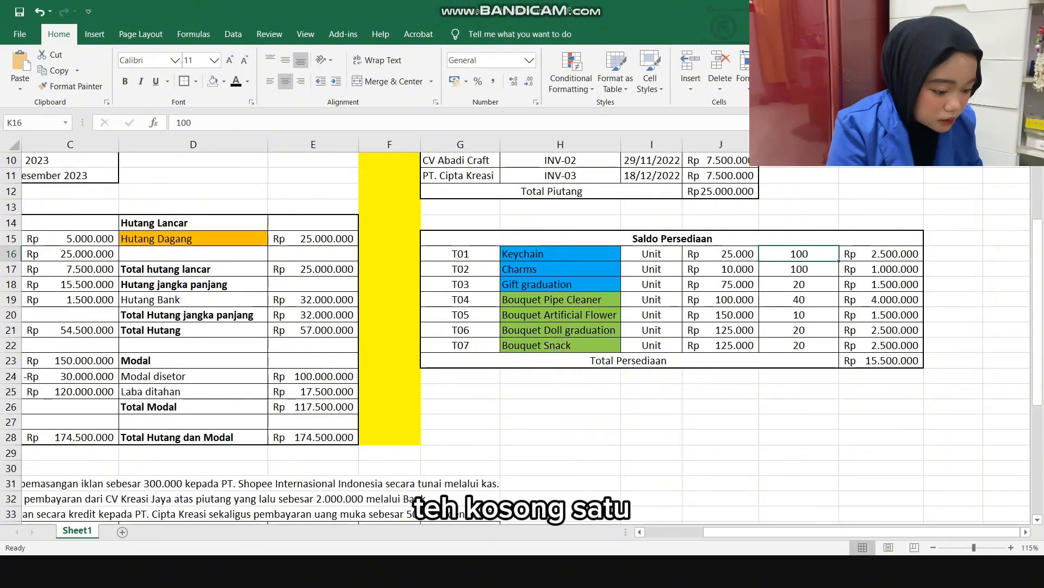
pyautogui.hotkey('alt', 'Tab')
pyautogui.press('Tab')
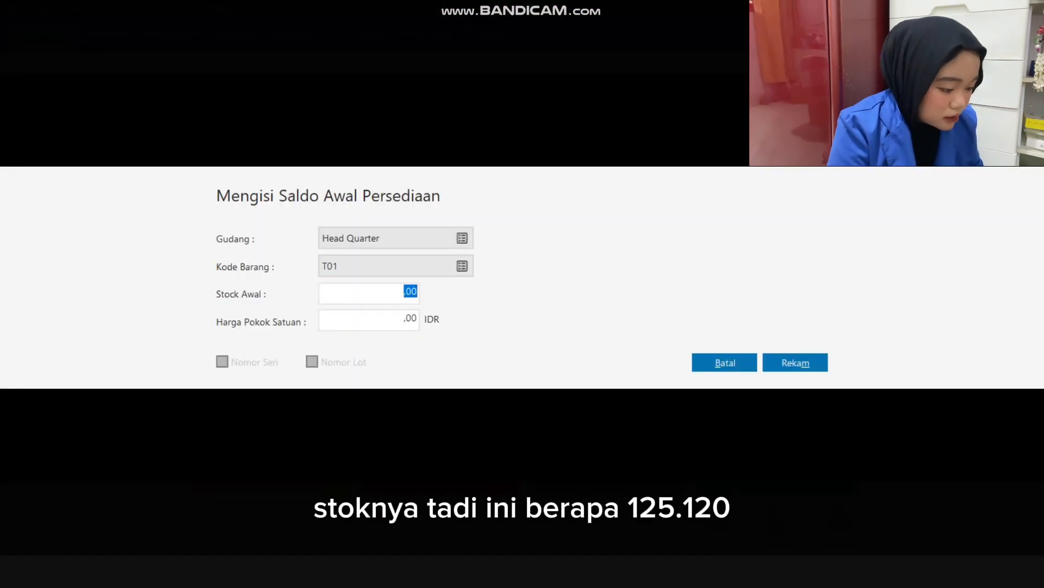
pyautogui.press('Tab')
pyautogui.write('25.00')
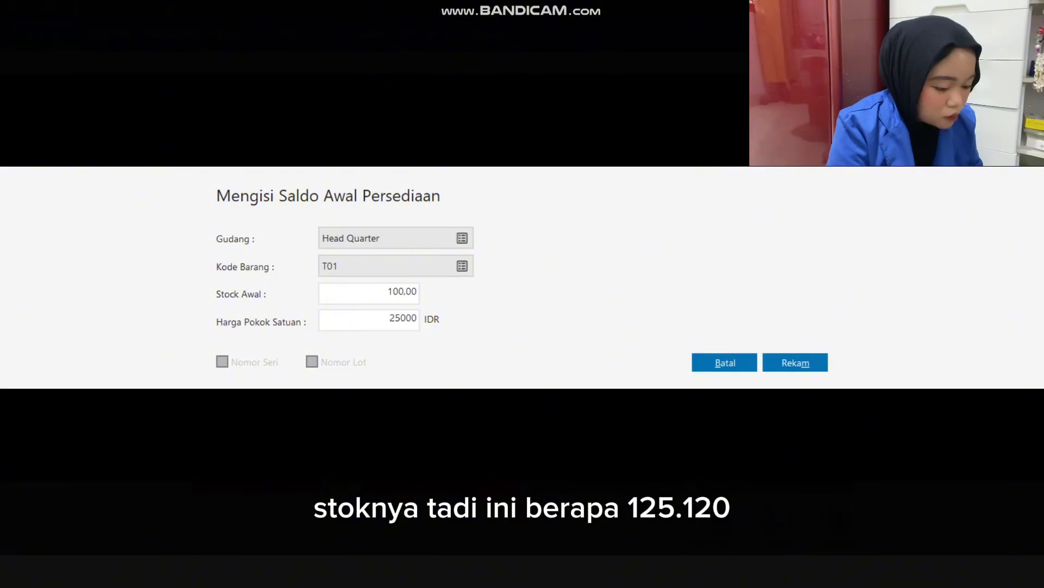
pyautogui.write('0')
pyautogui.press('Tab')
pyautogui.hotkey('alt', 'm')
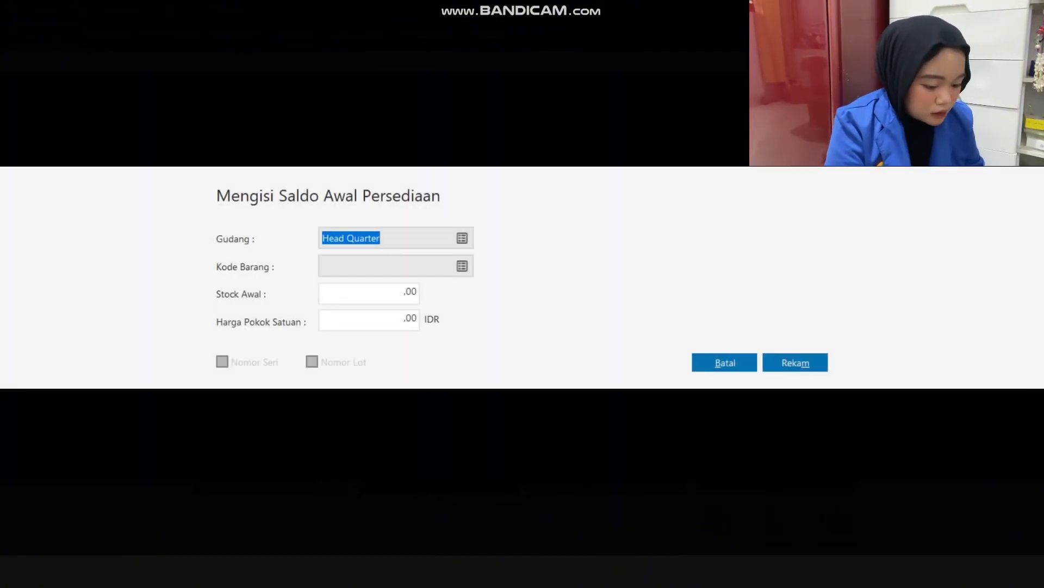
# Record the opening balance of item T02 with a stock of 100 and a unit cost of 10.000 from Excel.
pyautogui.click(462, 266)
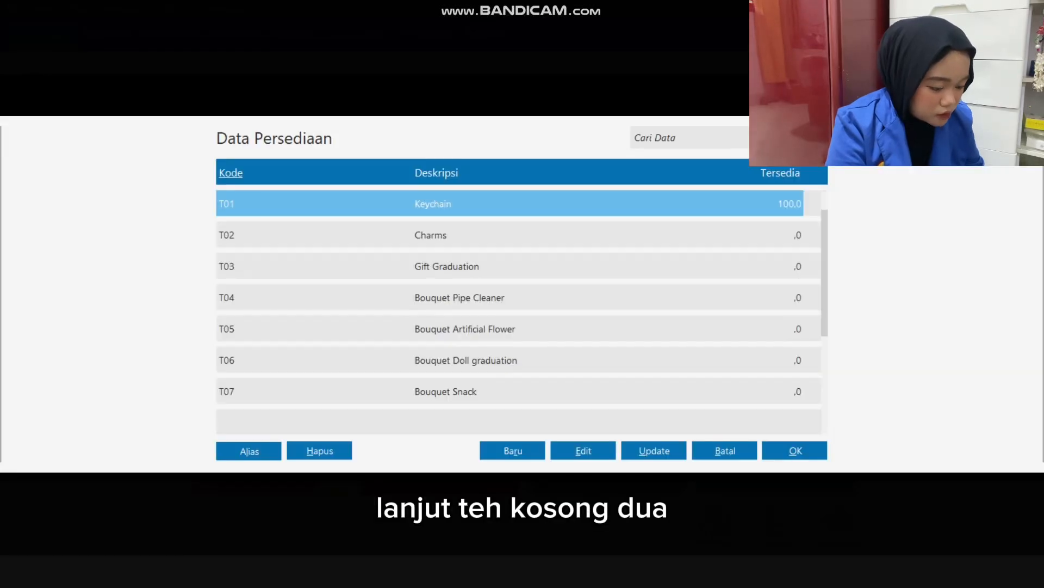
pyautogui.doubleClick(435, 234)
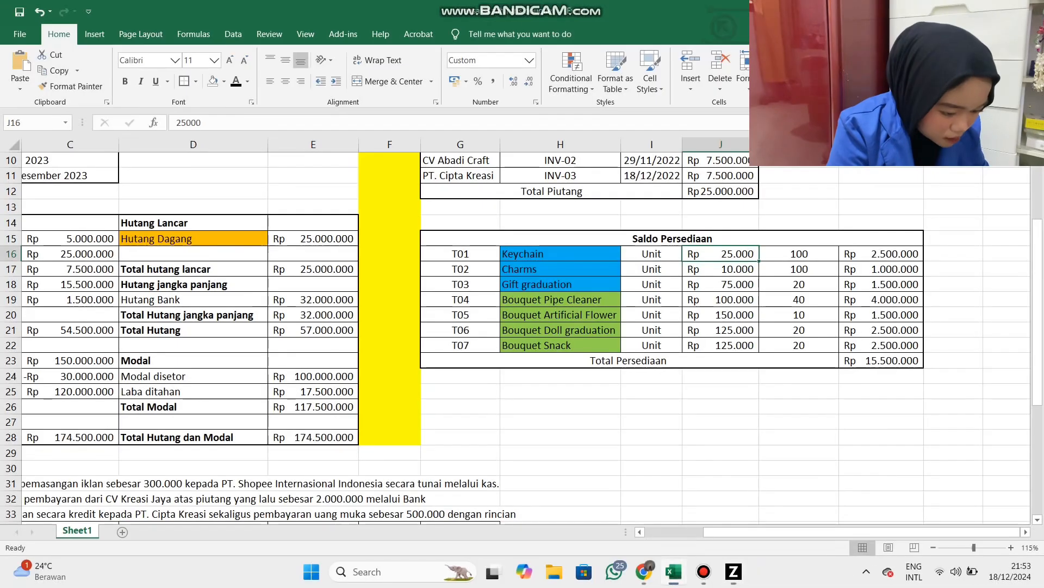
pyautogui.hotkey('alt', 'Tab')
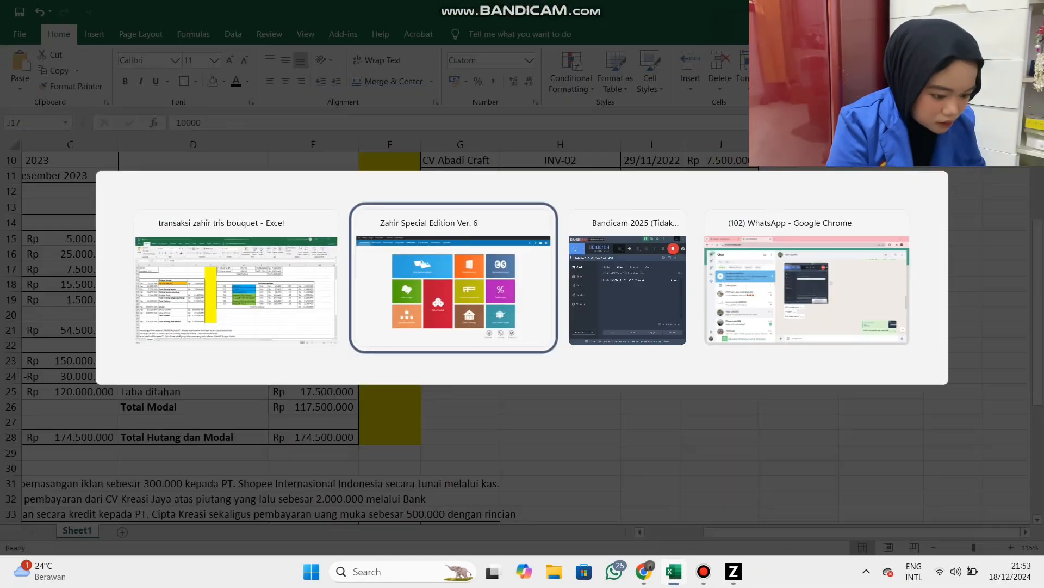
pyautogui.press('Tab')
pyautogui.write('10.000')
pyautogui.press('Tab')
pyautogui.press('Tab')
pyautogui.press('Return')
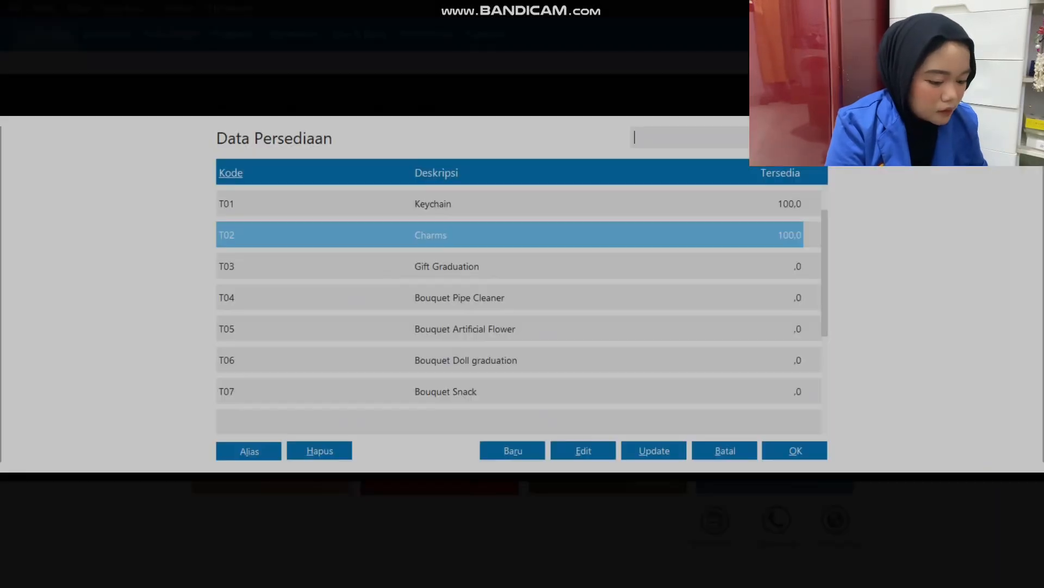
# Record the opening balance of item T03 with a stock of 20 and a unit cost of 75.000 from Excel.
pyautogui.click(447, 266)
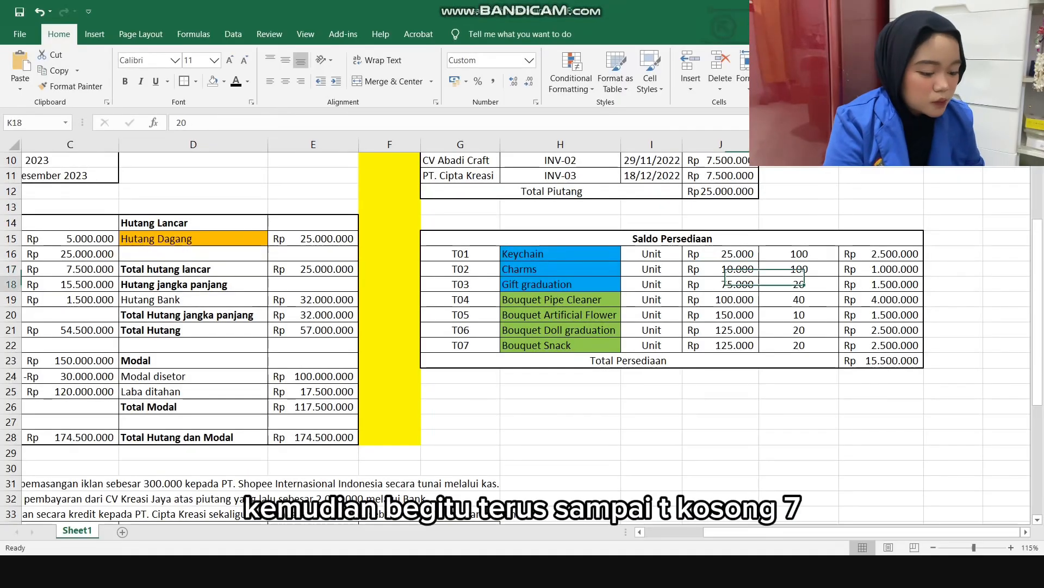
pyautogui.click(799, 284)
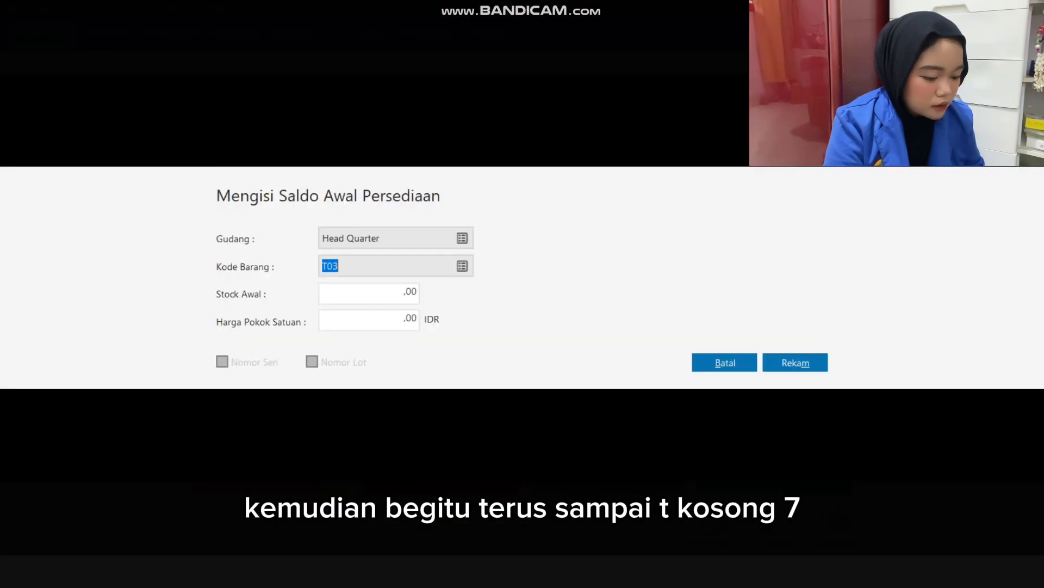
pyautogui.press('Tab')
pyautogui.write('20')
pyautogui.press('Tab')
pyautogui.write('75.000')
pyautogui.press('Tab')
pyautogui.hotkey('alt', 'm')
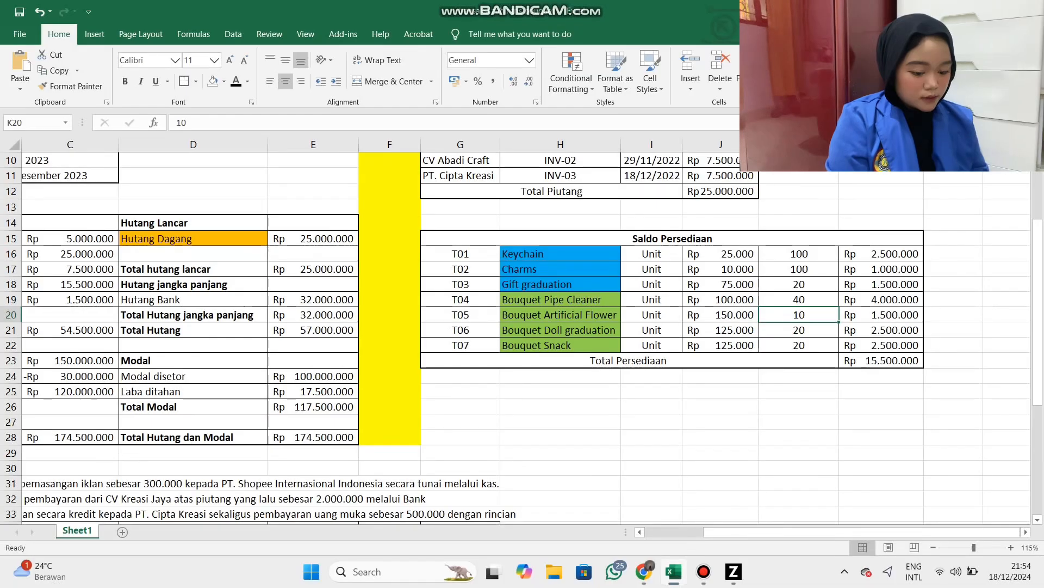
# Record the opening balance of item T04 with a stock of 40 and a unit cost of 100.000 from Excel.
pyautogui.hotkey('alt', 'Tab')
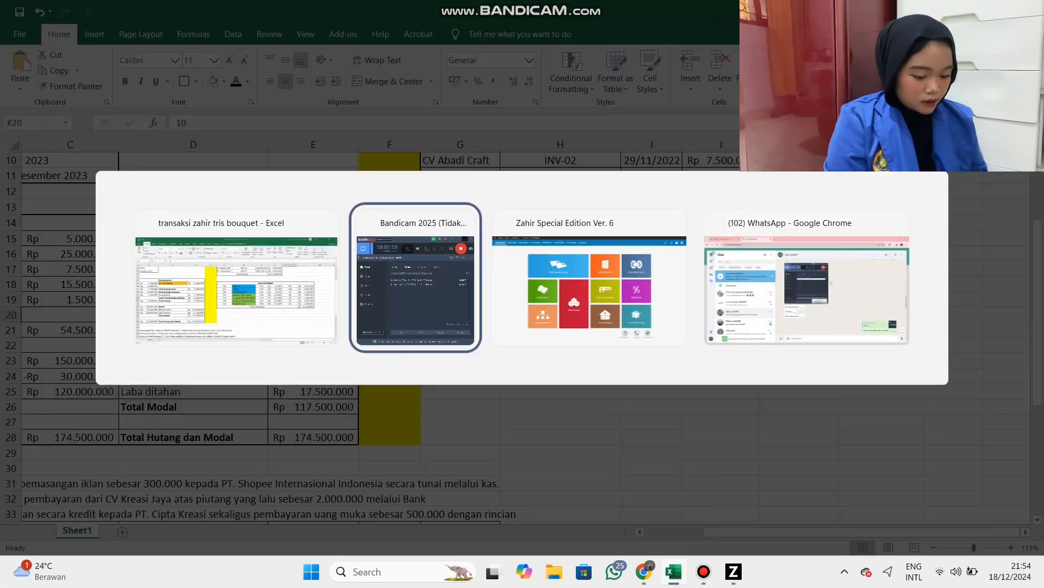
pyautogui.hotkey('alt', 'Tab')
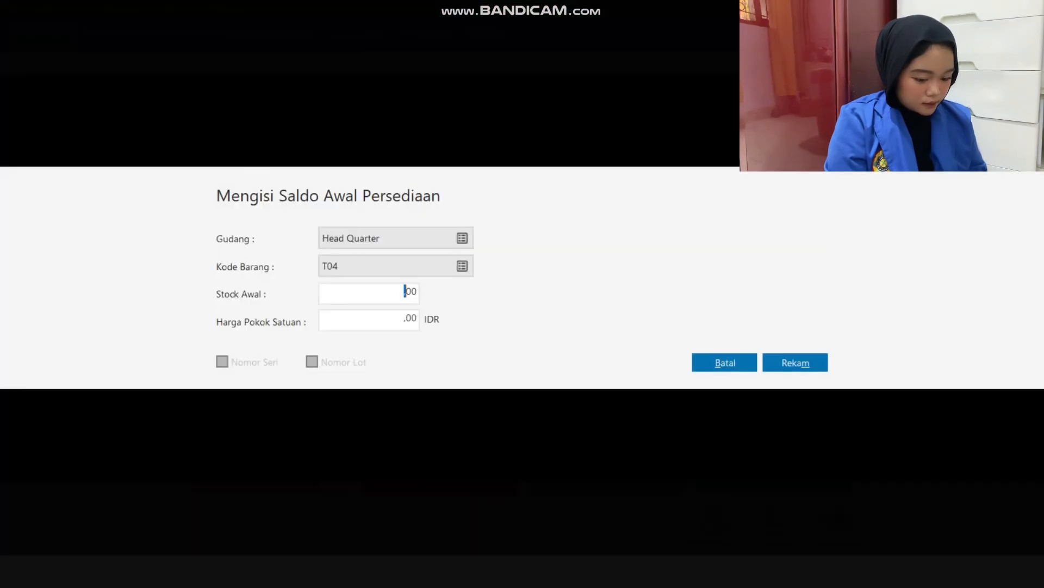
pyautogui.hotkey('alt', 'Tab')
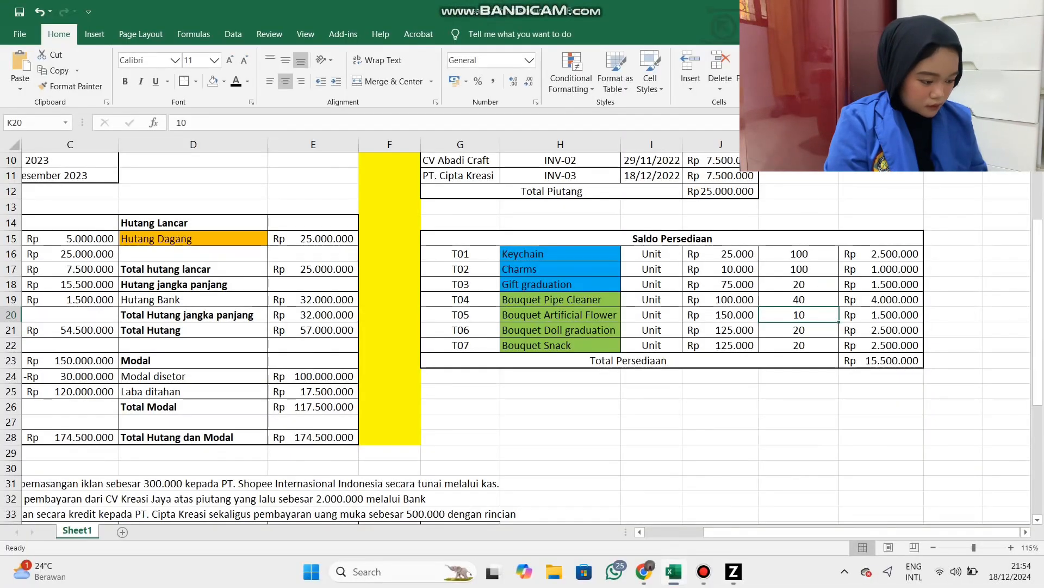
pyautogui.hotkey('alt', 'Tab')
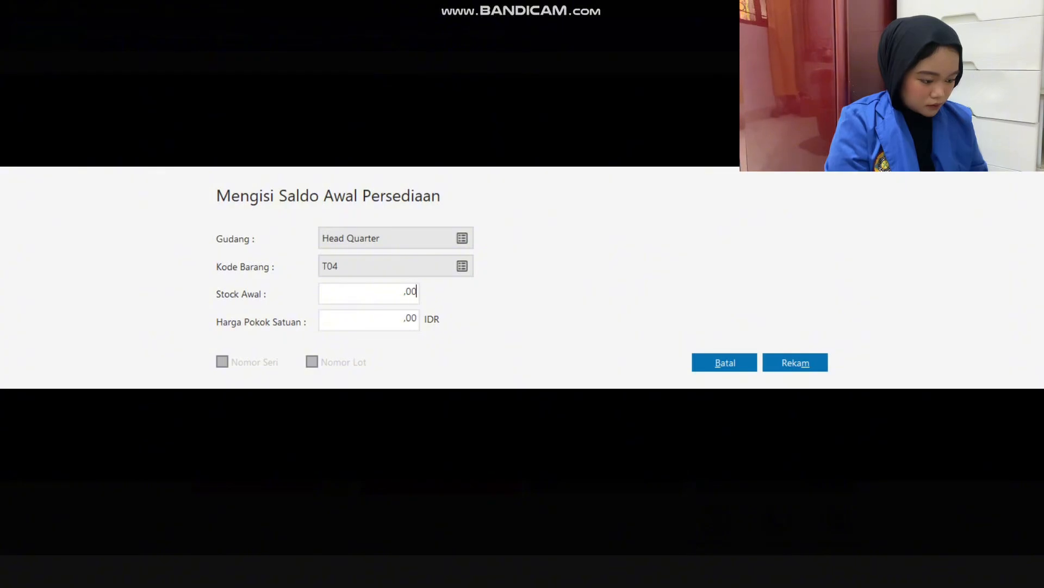
pyautogui.write('40')
pyautogui.press('Tab')
pyautogui.press('Tab')
pyautogui.press('Tab')
pyautogui.press('Return')
pyautogui.press('Return')
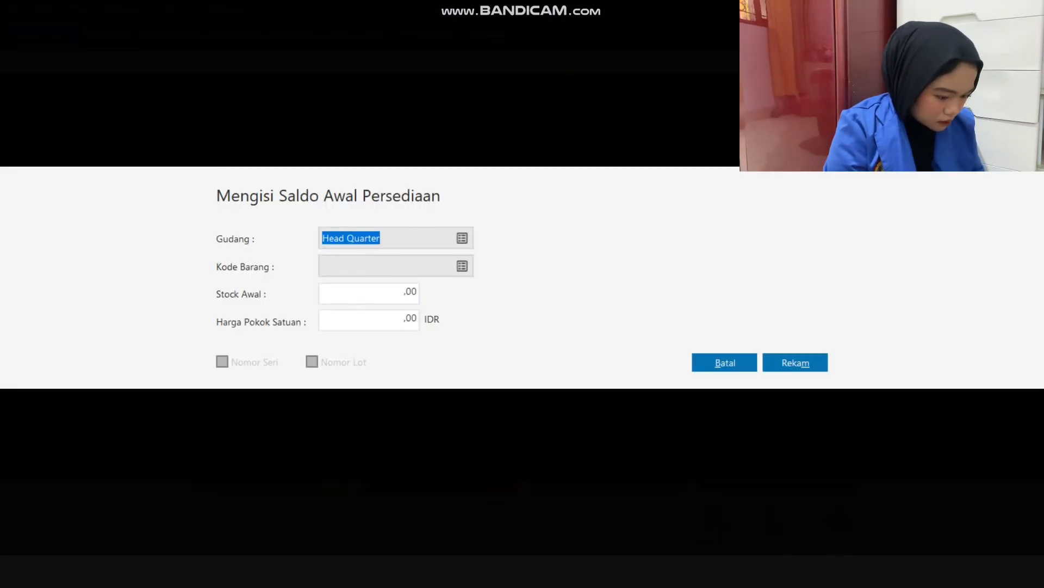
# Record a new opening balance for item T05 in the Head Quarter warehouse with a stock of 10 and a unit cost of 150.000.
pyautogui.press('Tab')
pyautogui.press('Return')
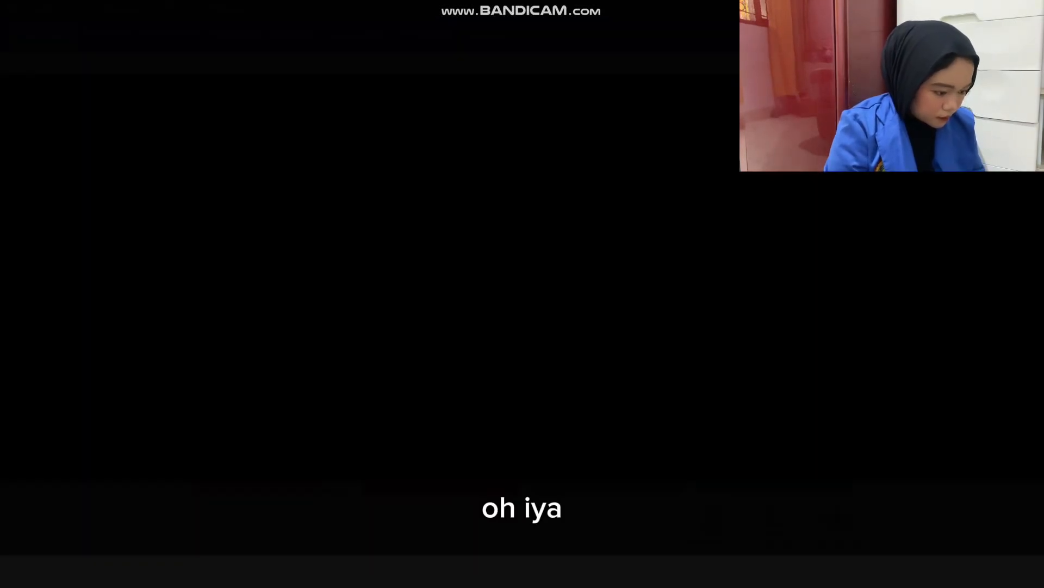
pyautogui.hotkey('alt', 'Tab')
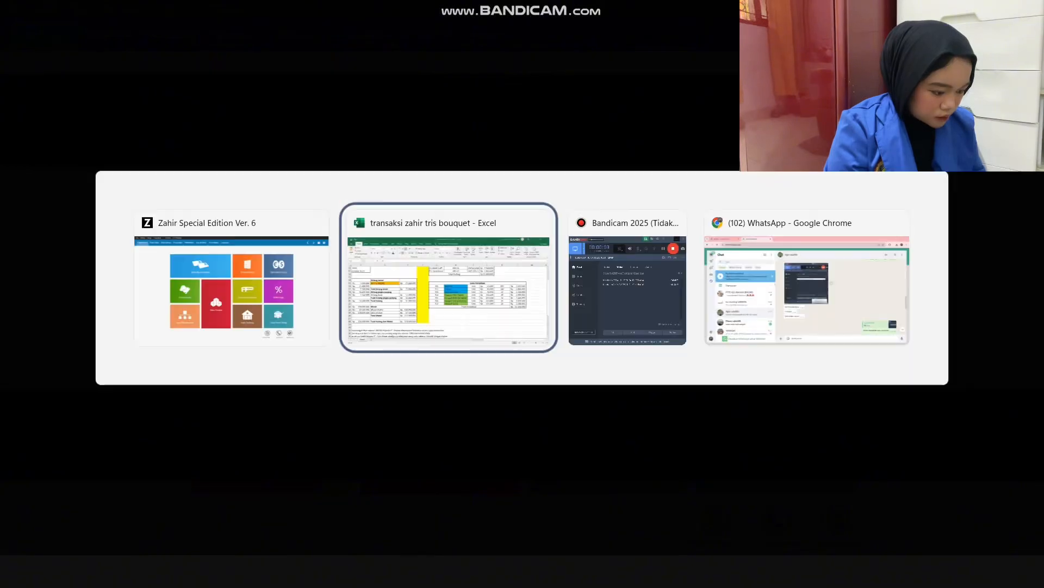
pyautogui.hotkey('alt', 'Tab')
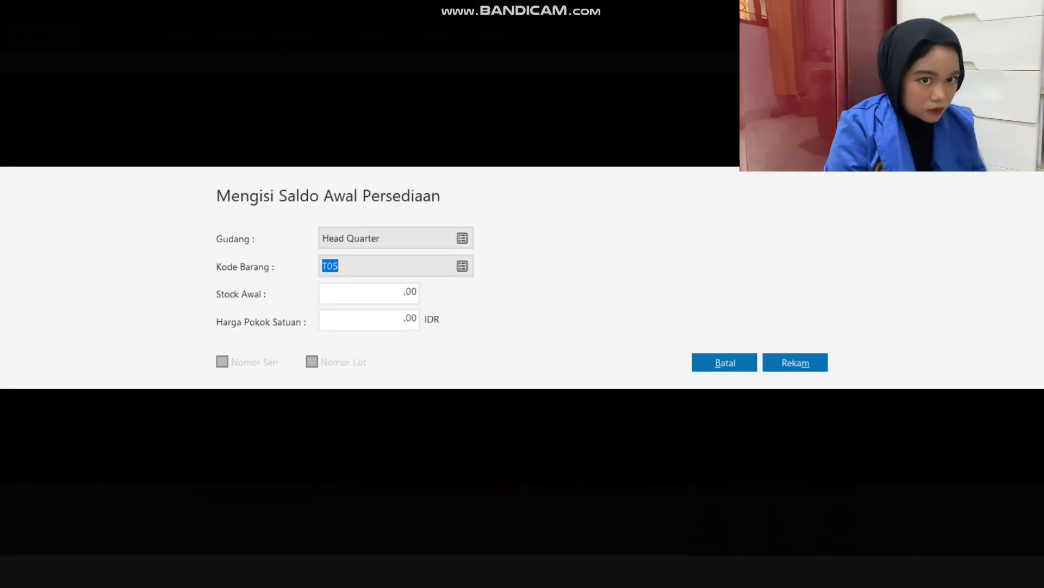
pyautogui.press('Tab')
pyautogui.write('10')
pyautogui.press('Tab')
pyautogui.write('150000')
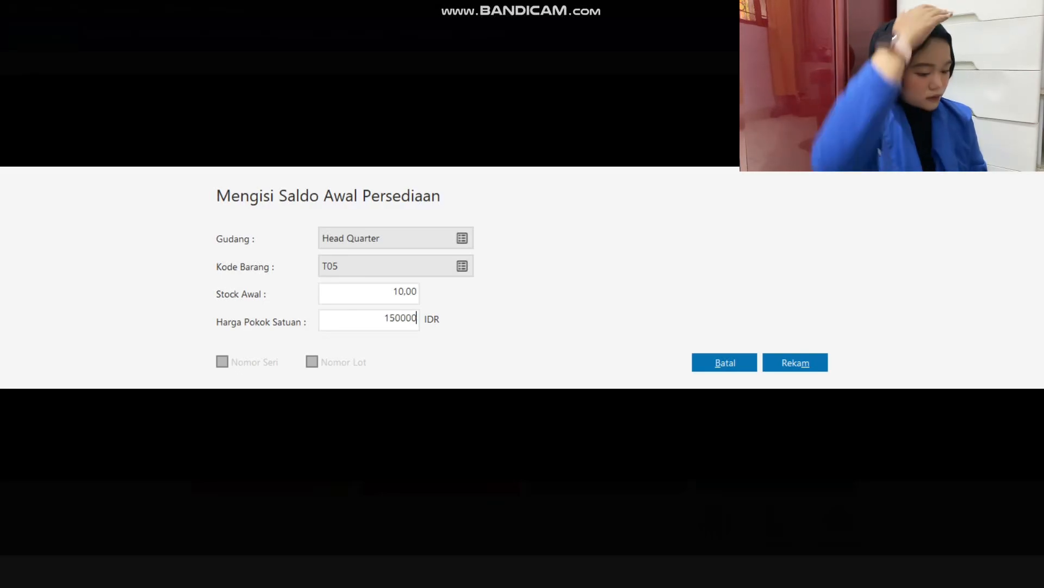
pyautogui.press('Tab')
pyautogui.press('Tab')
pyautogui.press('Return')
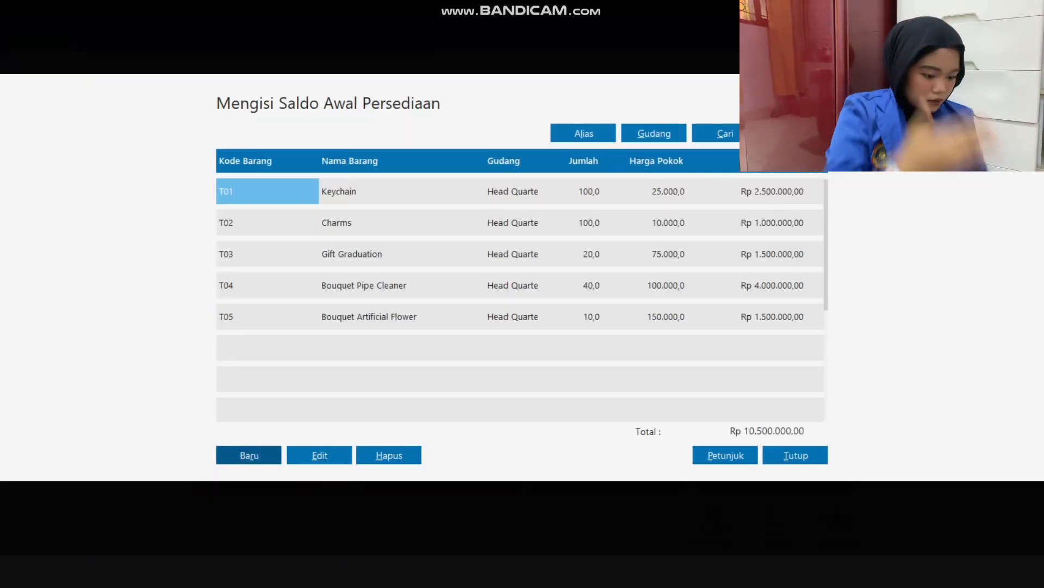
# Start a new opening balance entry for item T06 and look up its stock and unit cost in the Excel inventory table.
pyautogui.press('Return')
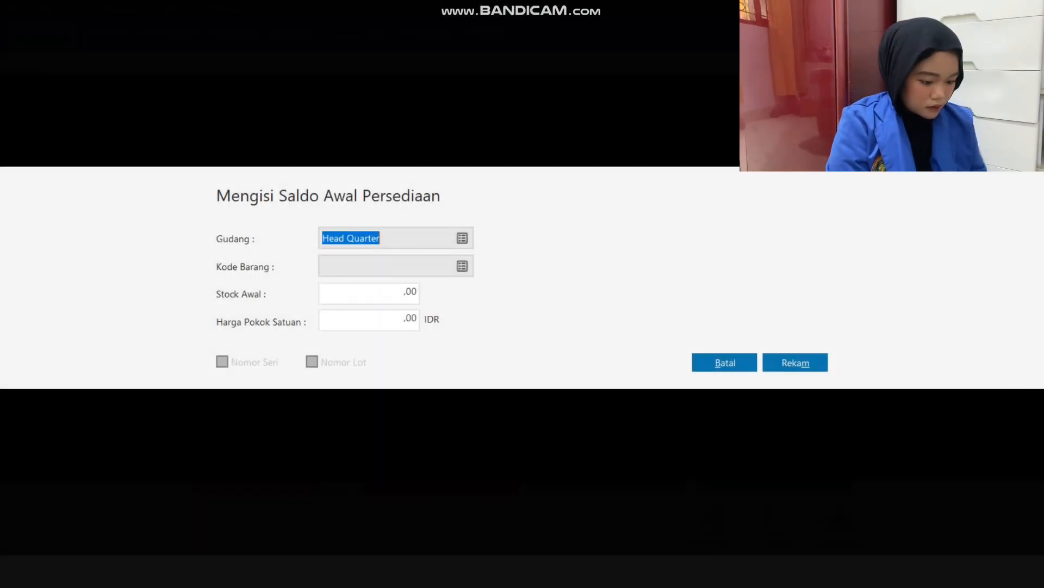
pyautogui.press('Tab')
pyautogui.press('Return')
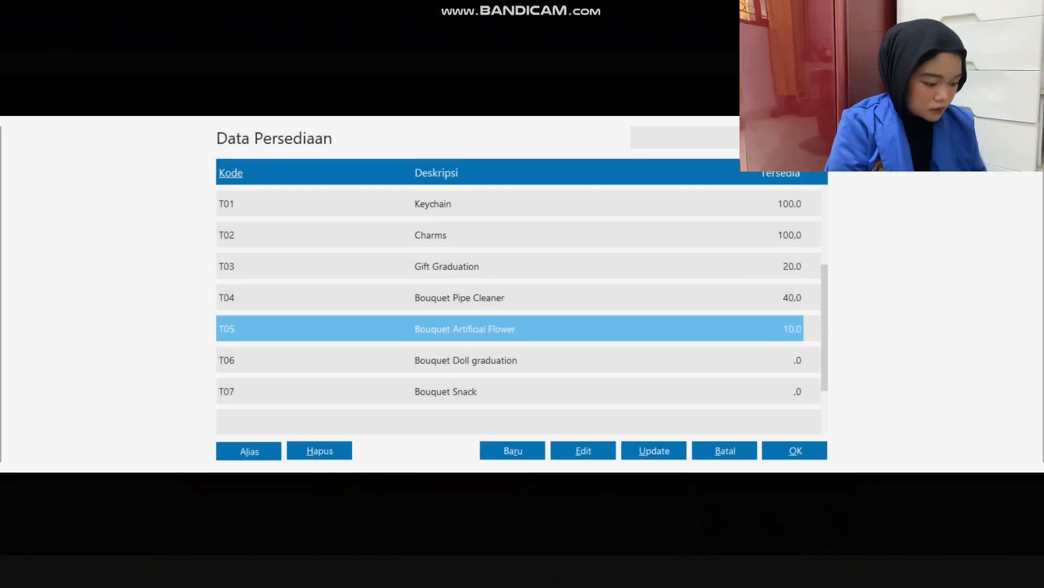
pyautogui.press('Down')
pyautogui.press('Return')
pyautogui.hotkey('alt', 'Tab')
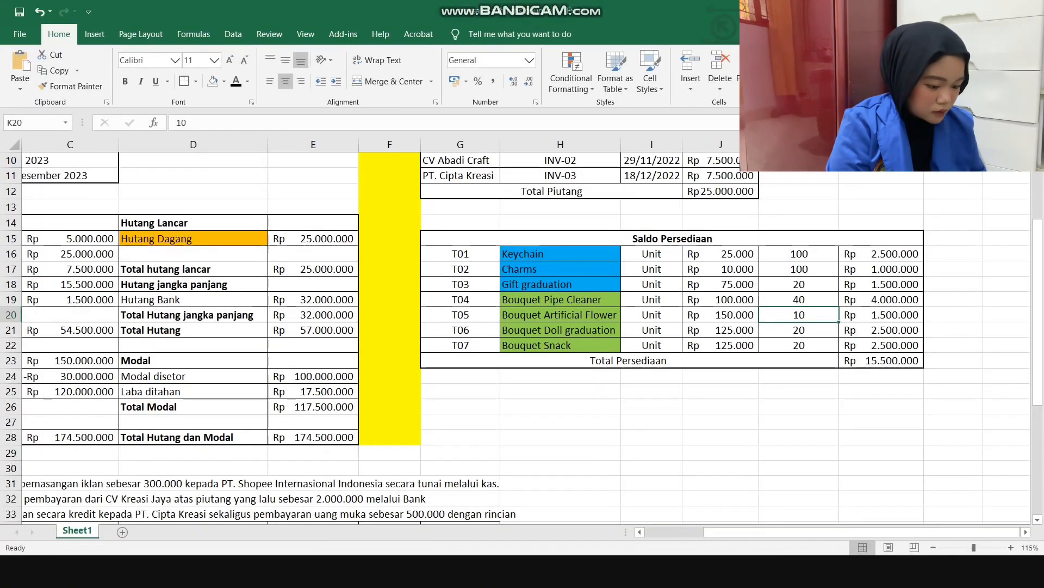
pyautogui.moveTo(799, 329); pyautogui.dragTo(799, 345)
pyautogui.click(721, 330)
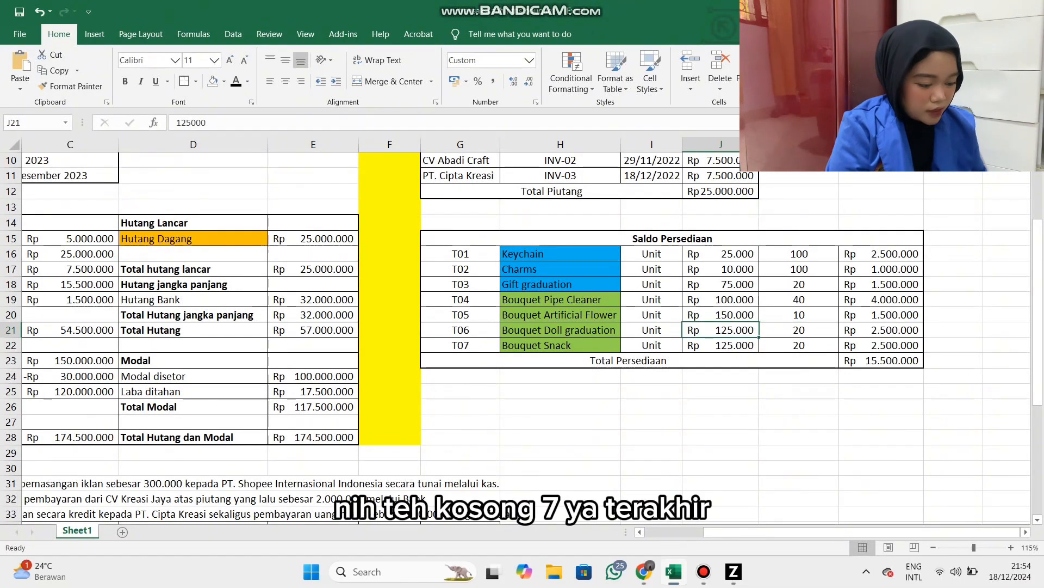
pyautogui.hotkey('alt', 'Tab')
pyautogui.moveTo(721, 329); pyautogui.dragTo(799, 345)
pyautogui.hotkey('alt', 'Tab')
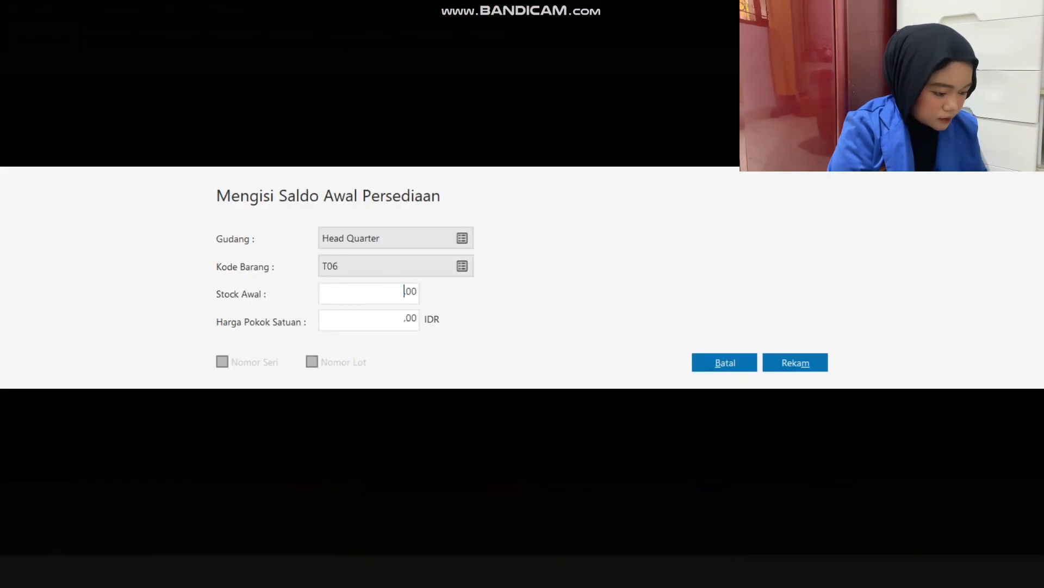
# Enter an opening stock of 20 and a unit cost of 125.000 for T06, and save the entry.
pyautogui.press('Tab')
pyautogui.write('20')
pyautogui.press('Tab')
pyautogui.write('125.000')
pyautogui.press('Tab')
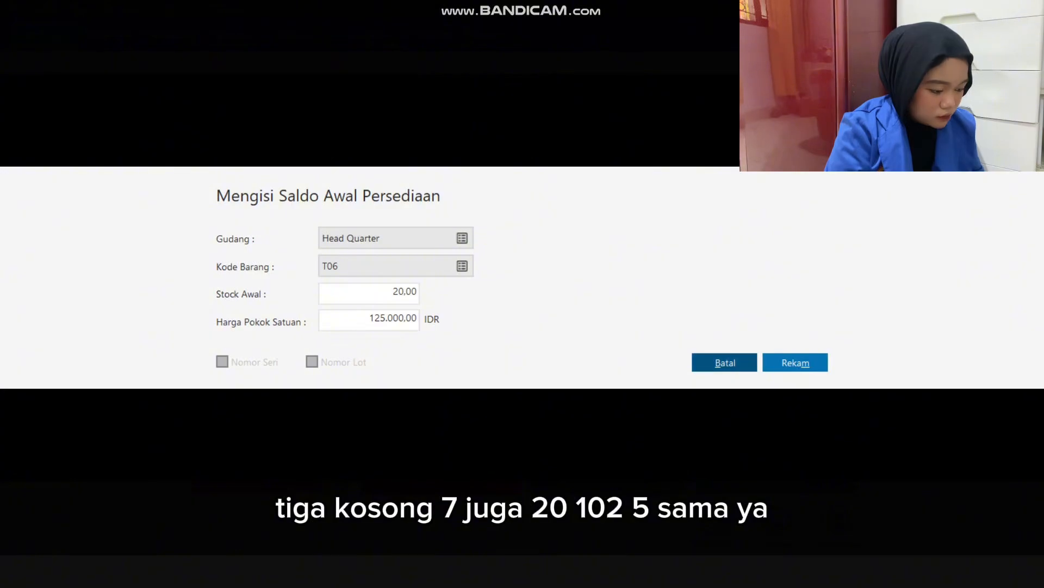
pyautogui.hotkey('alt', 'm')
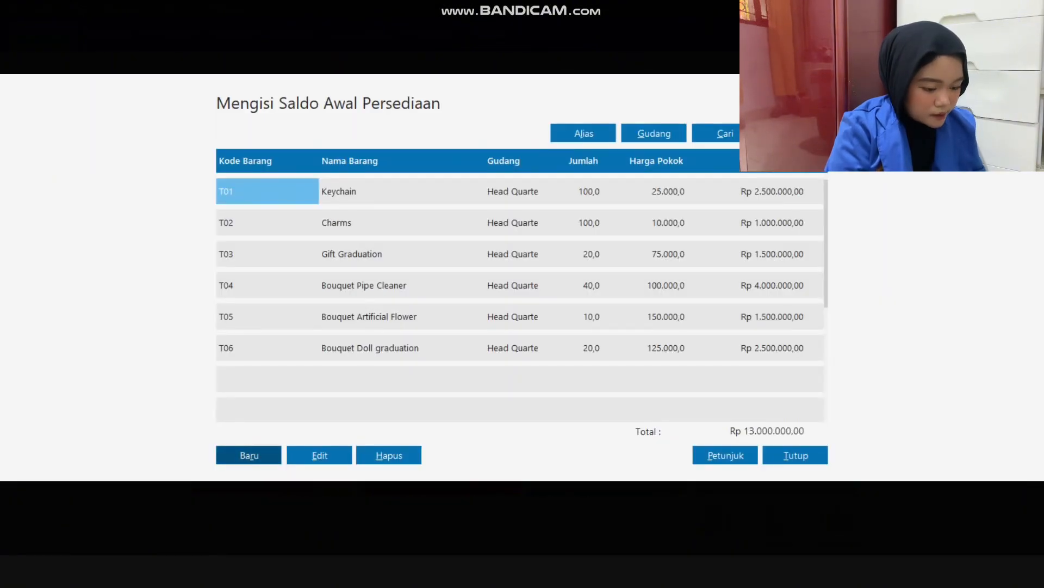
# Record the opening balance of item T07 with a stock of 20 and a unit cost of 125.000.
pyautogui.hotkey('alt', 'r')
pyautogui.click(462, 266)
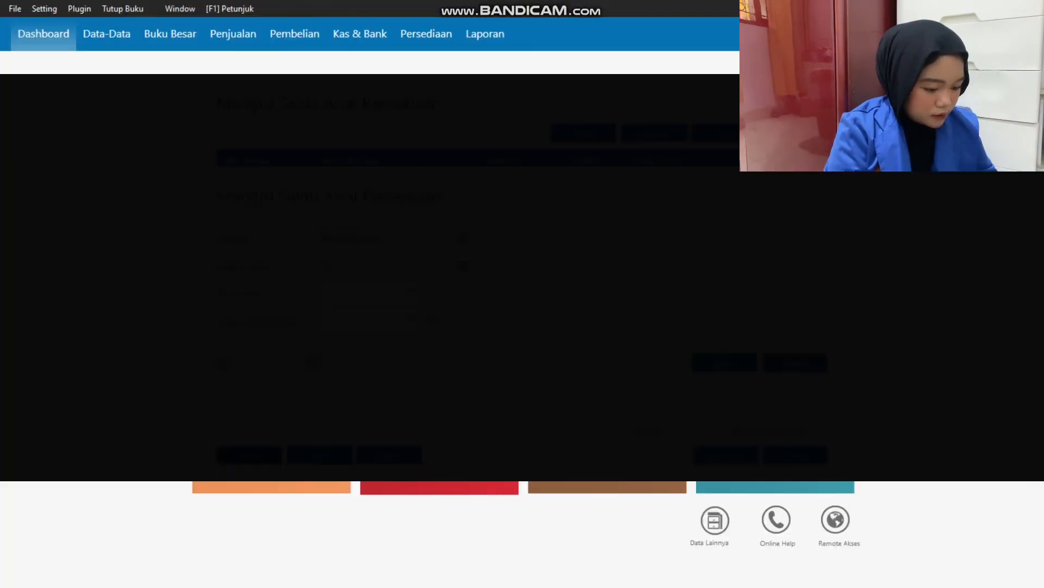
pyautogui.doubleClick(446, 392)
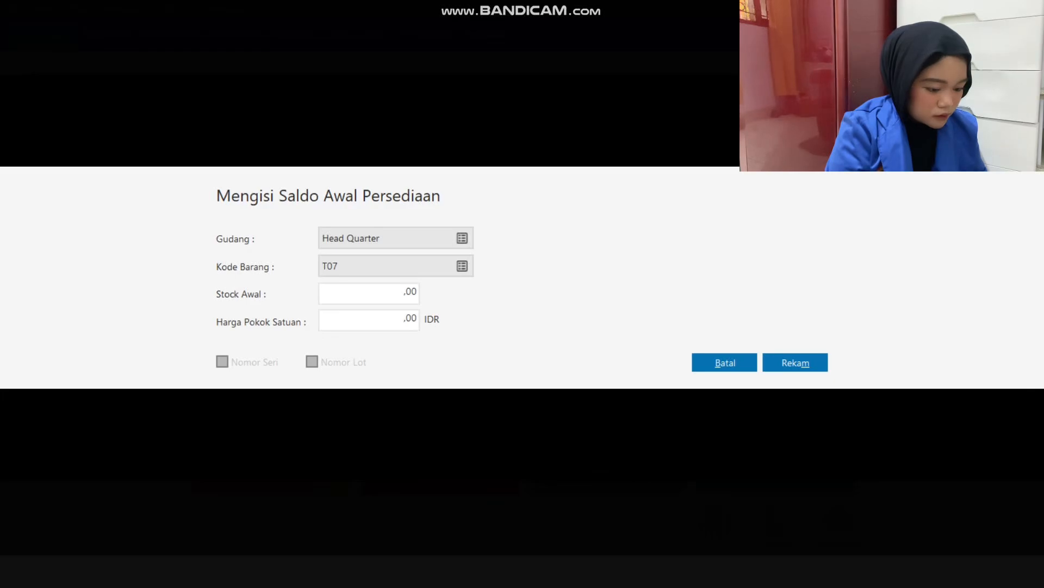
pyautogui.write('20')
pyautogui.press('Tab')
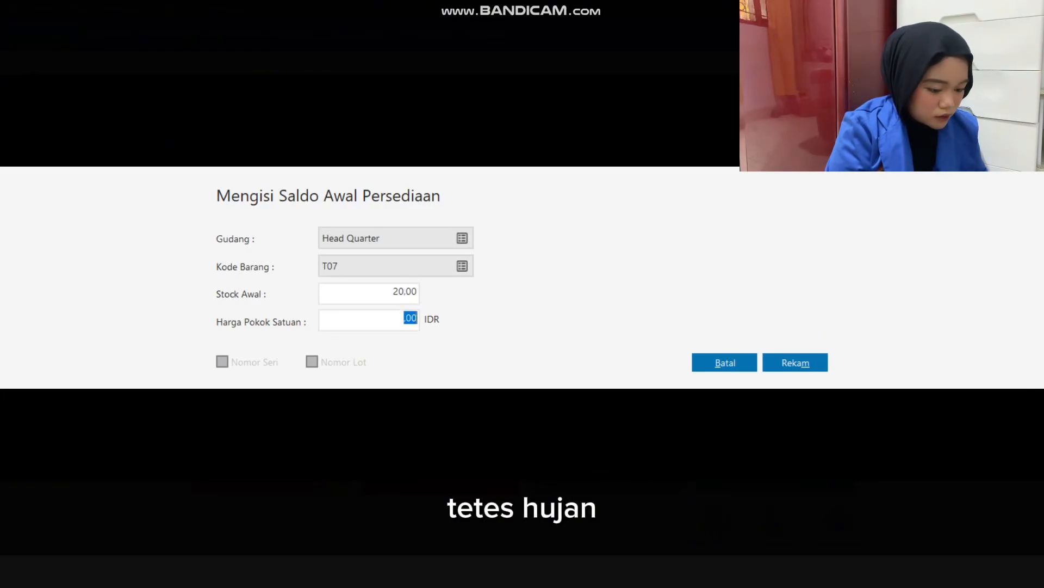
pyautogui.write('125.000')
pyautogui.press('Tab')
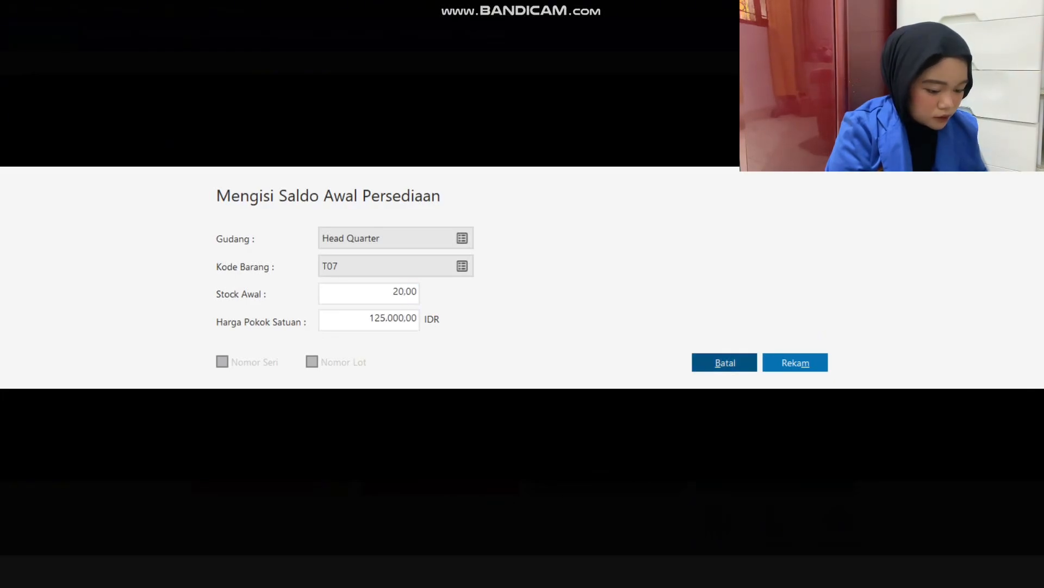
pyautogui.click(795, 363)
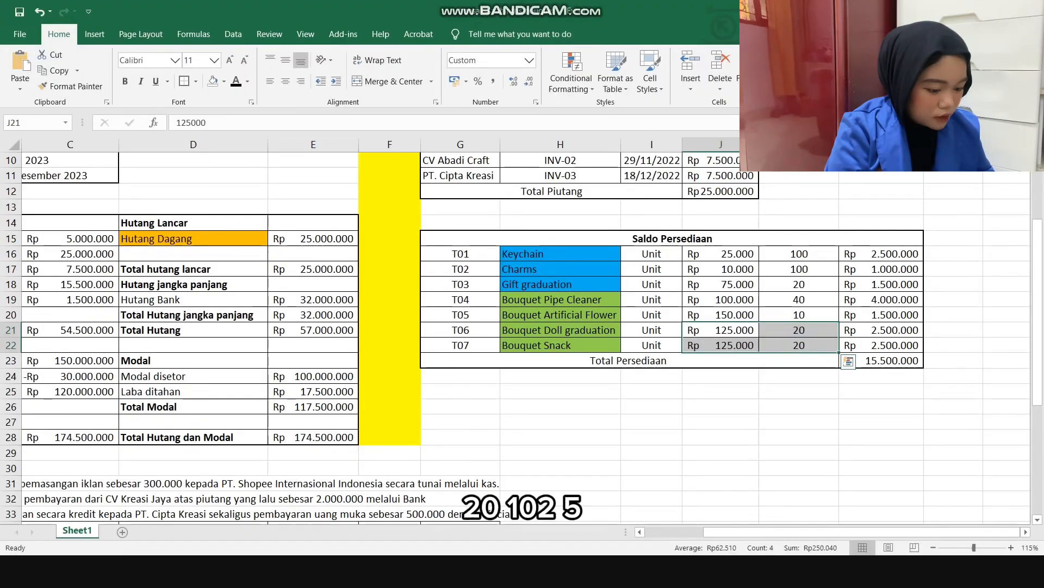
# Compare the inventory total with Excel, and close the opening inventory balances, accepting the recalculation of ending stock balances.
pyautogui.click(882, 360)
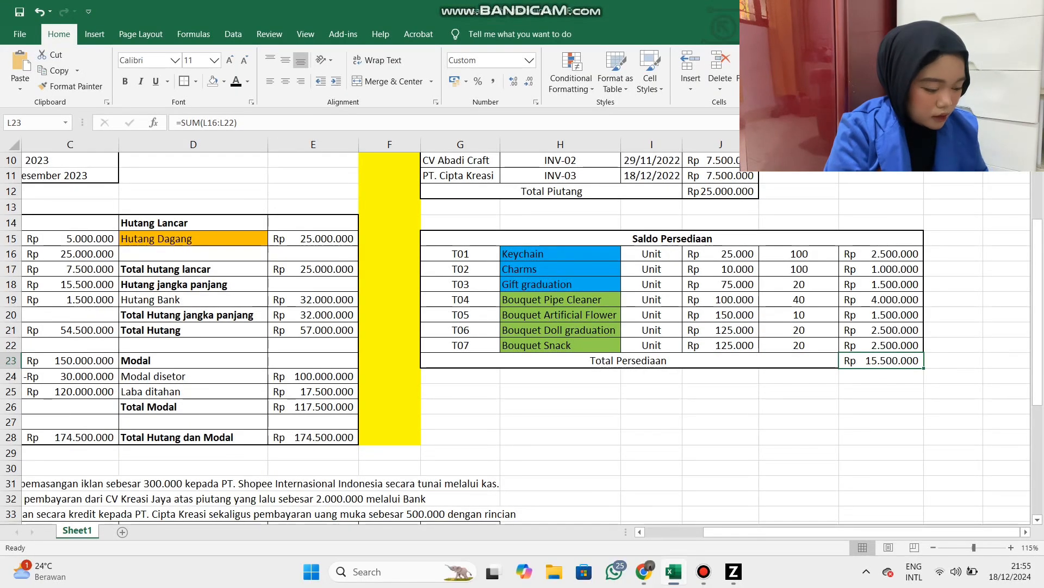
pyautogui.click(799, 422)
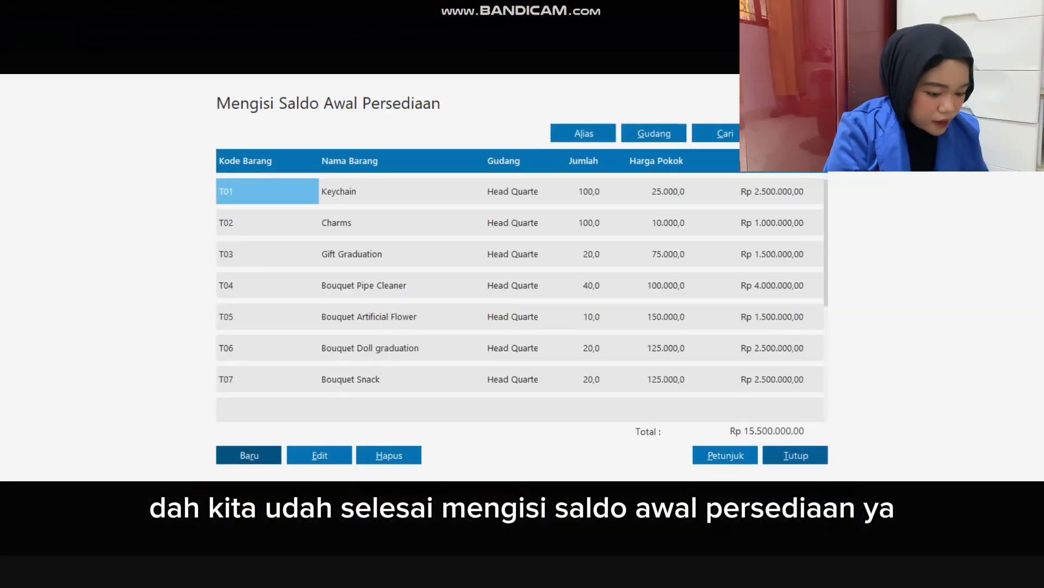
pyautogui.click(795, 454)
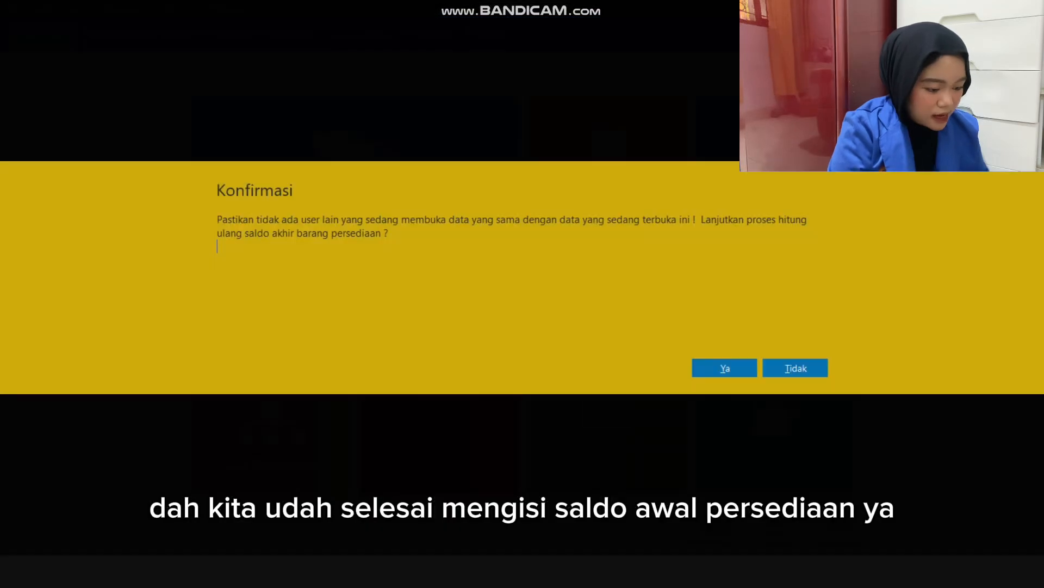
pyautogui.click(725, 368)
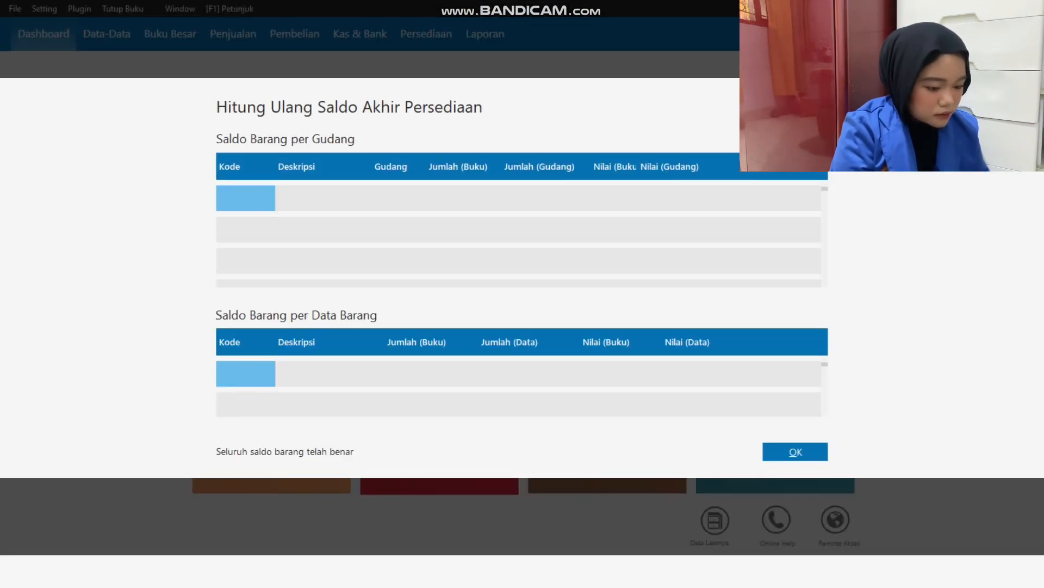
pyautogui.click(795, 452)
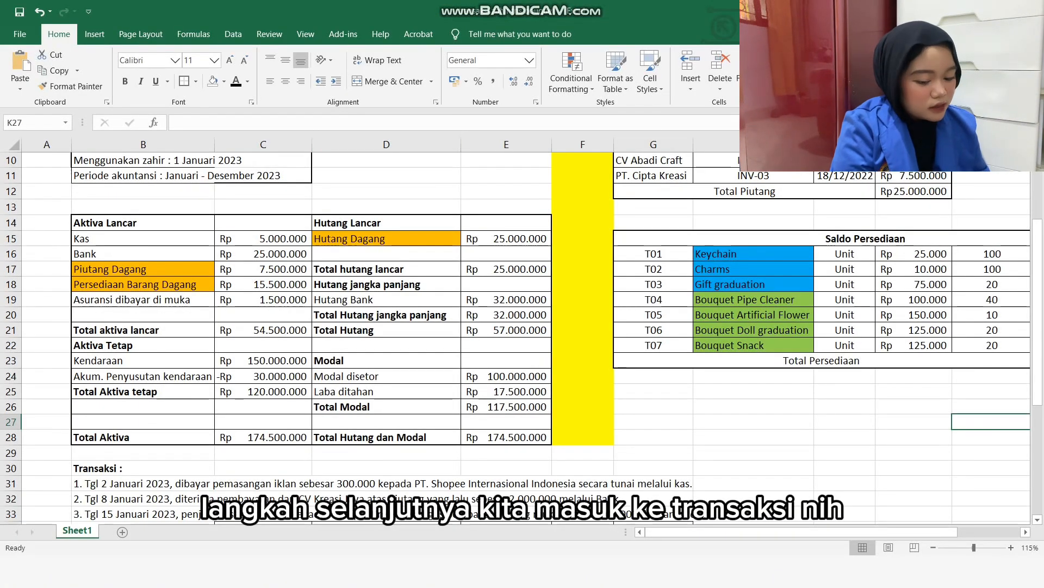
# Review the transaction list below the balance sheet in Excel, focusing on the advertising payment of 2 January 2023.
pyautogui.scroll(-7, 516, 337)
pyautogui.scroll(1, 516, 337)
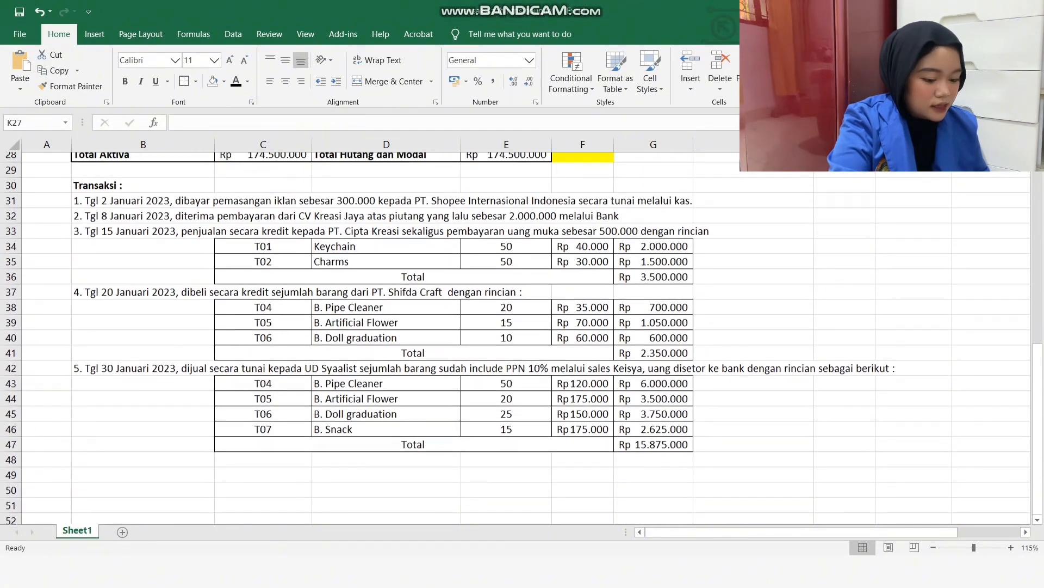
pyautogui.scroll(1, 516, 337)
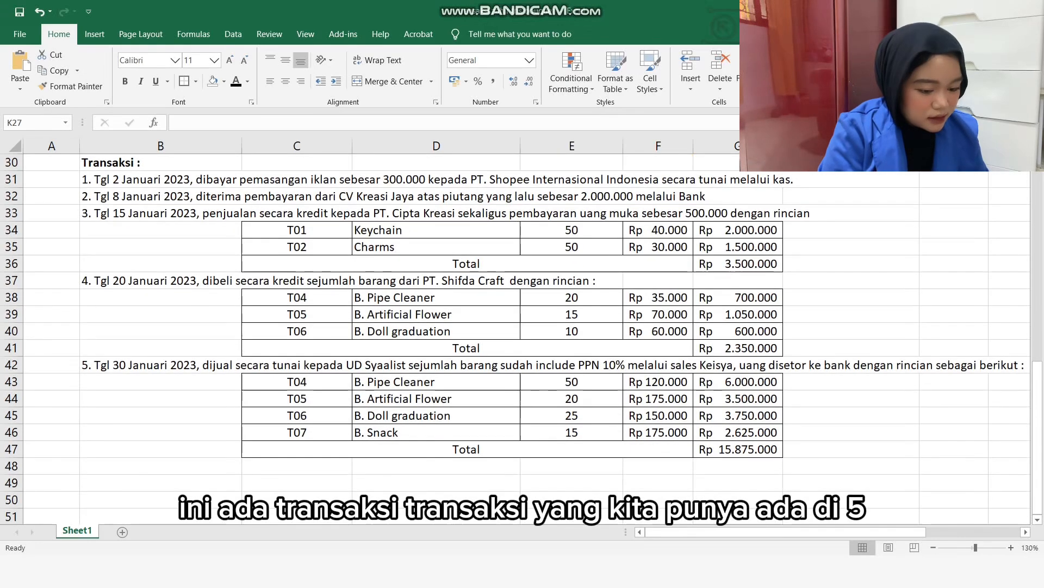
pyautogui.click(161, 179)
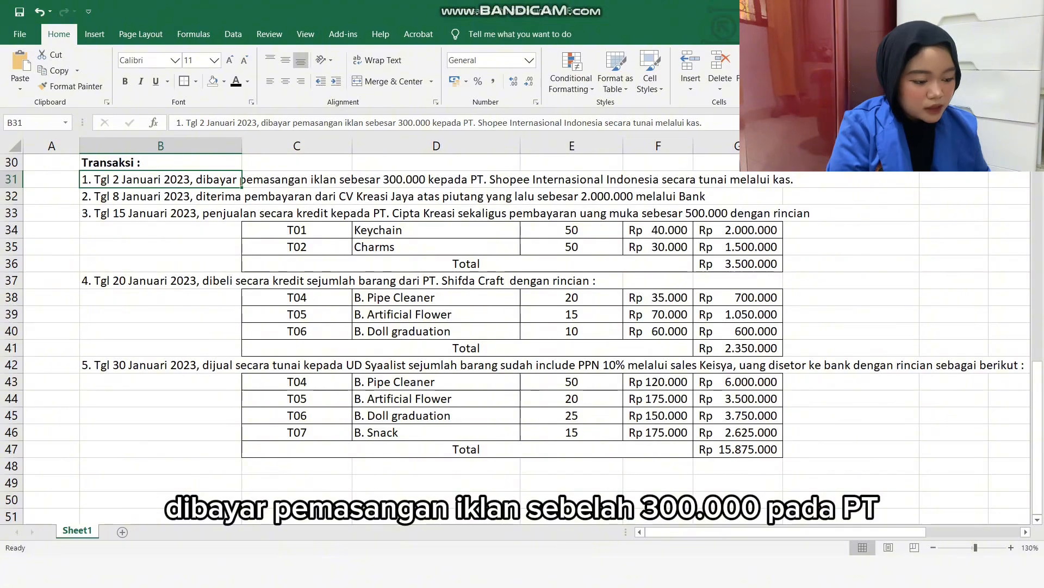
pyautogui.moveTo(463, 123); pyautogui.dragTo(602, 123)
pyautogui.hotkey('ctrl', 'c')
pyautogui.click(571, 297)
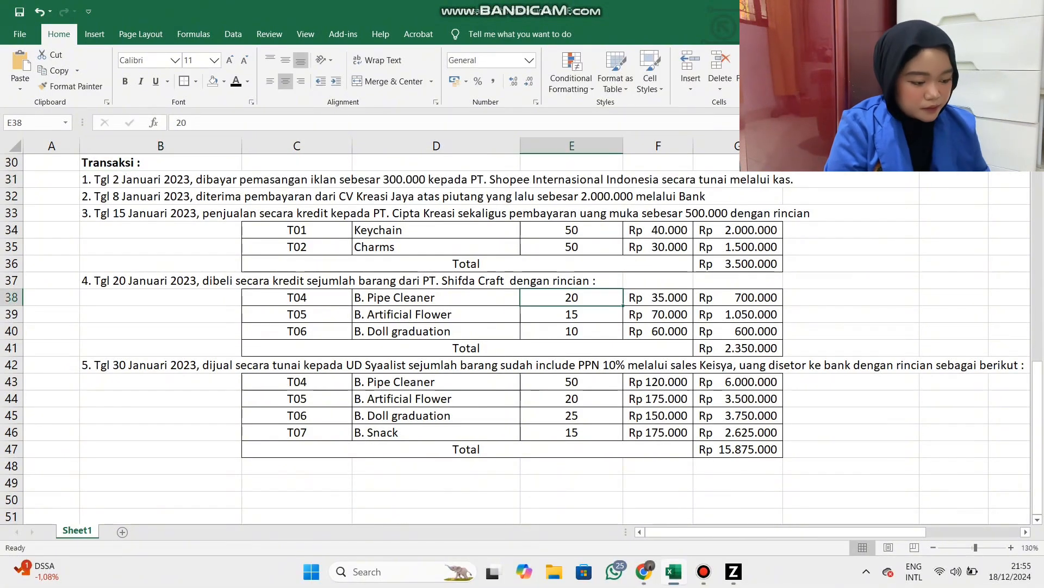
# Switch to Zahir, start a new Kas Keluar transaction, and choose Kas as its cash account.
pyautogui.hotkey('alt', 'Tab')
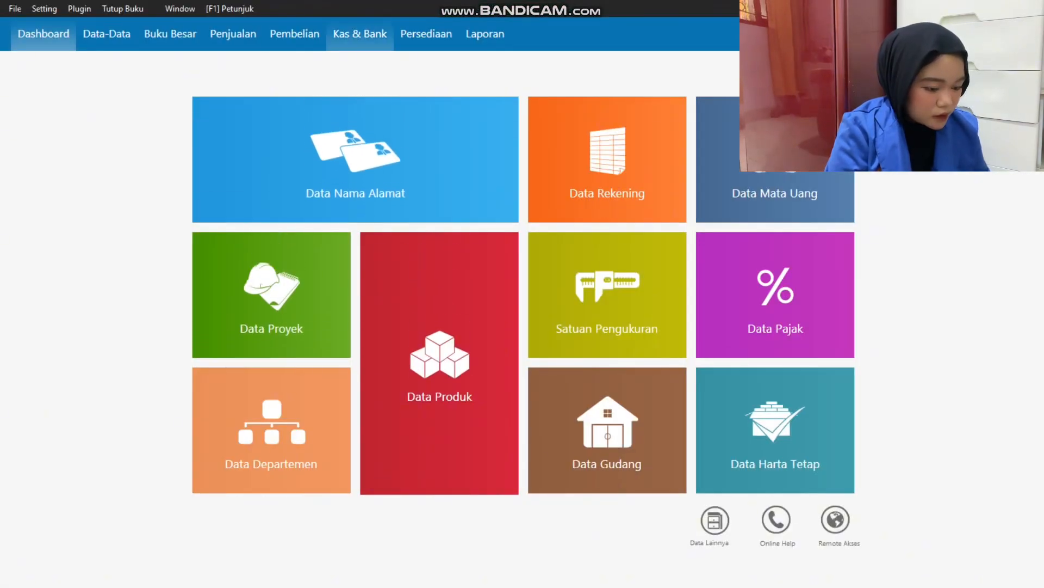
pyautogui.click(360, 34)
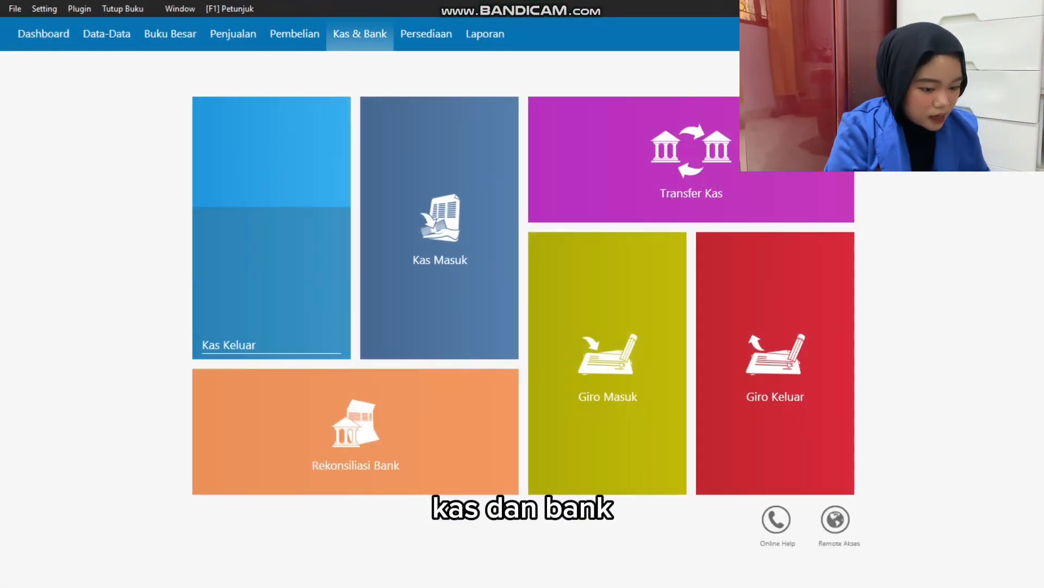
pyautogui.click(244, 333)
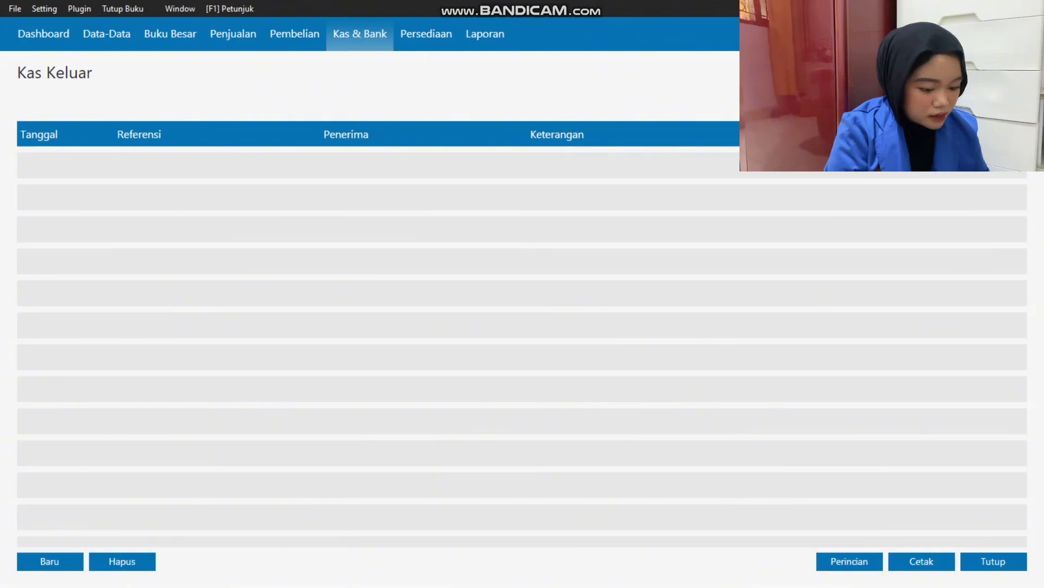
pyautogui.click(49, 561)
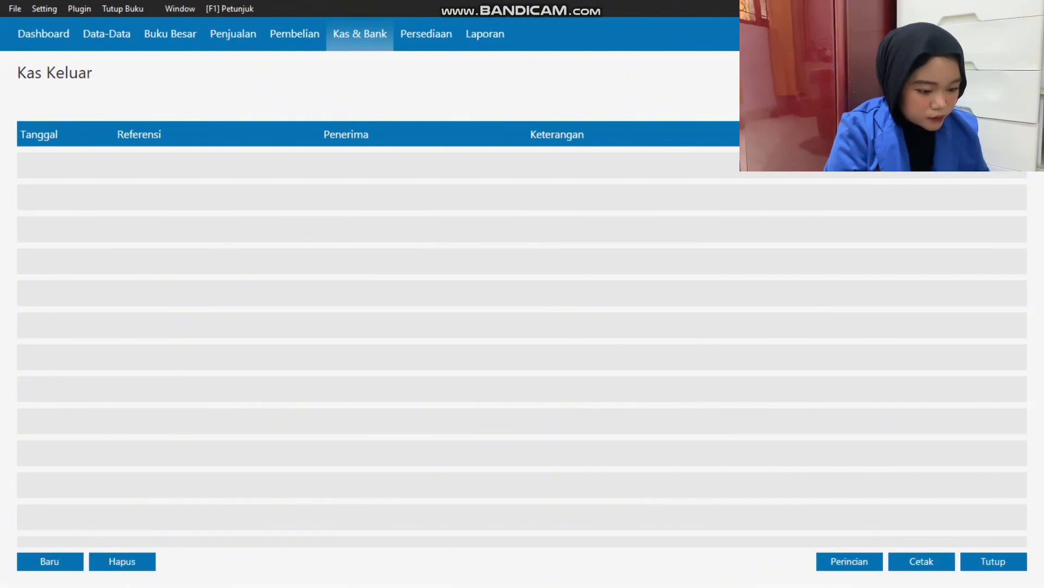
pyautogui.click(412, 103)
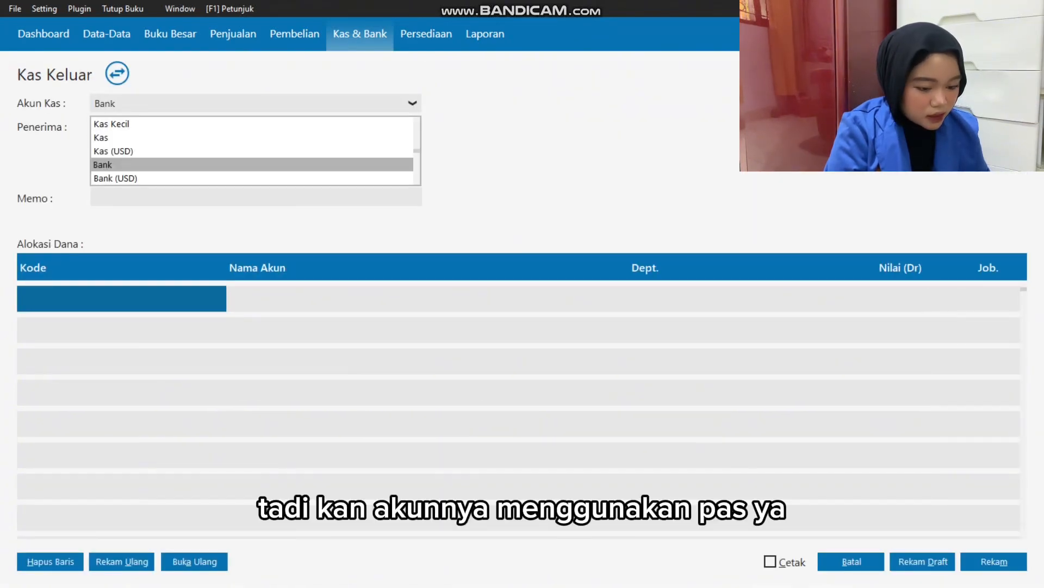
pyautogui.click(101, 137)
# Create the vendor PT. Shopee Internasional Indonesia in the name data and select it as the payment's recipient.
pyautogui.click(233, 127)
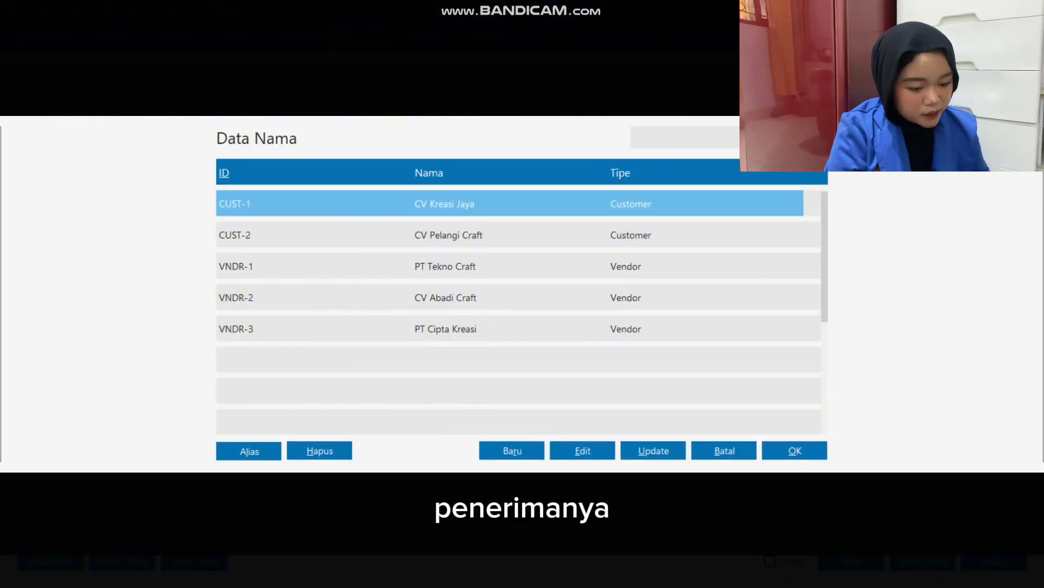
pyautogui.press('Return')
pyautogui.click(405, 177)
pyautogui.click(328, 221)
pyautogui.click(359, 149)
pyautogui.hotkey('ctrl', 'v')
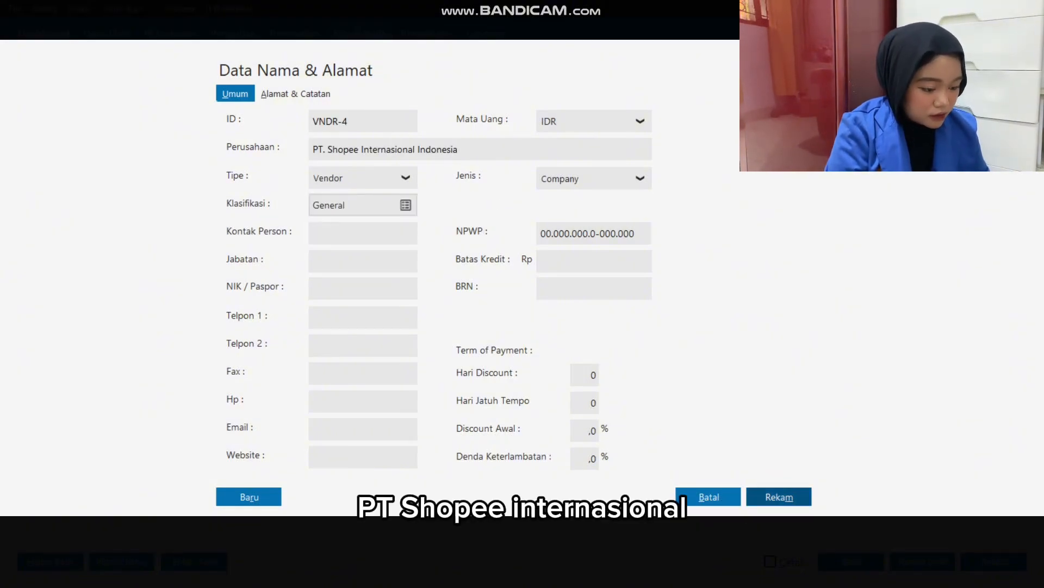
pyautogui.click(779, 496)
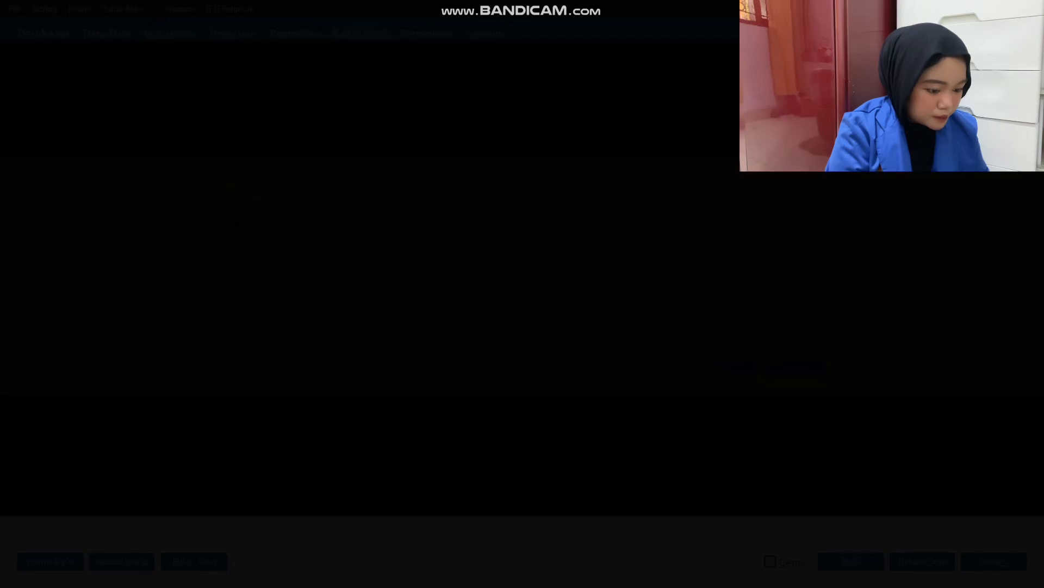
pyautogui.click(725, 368)
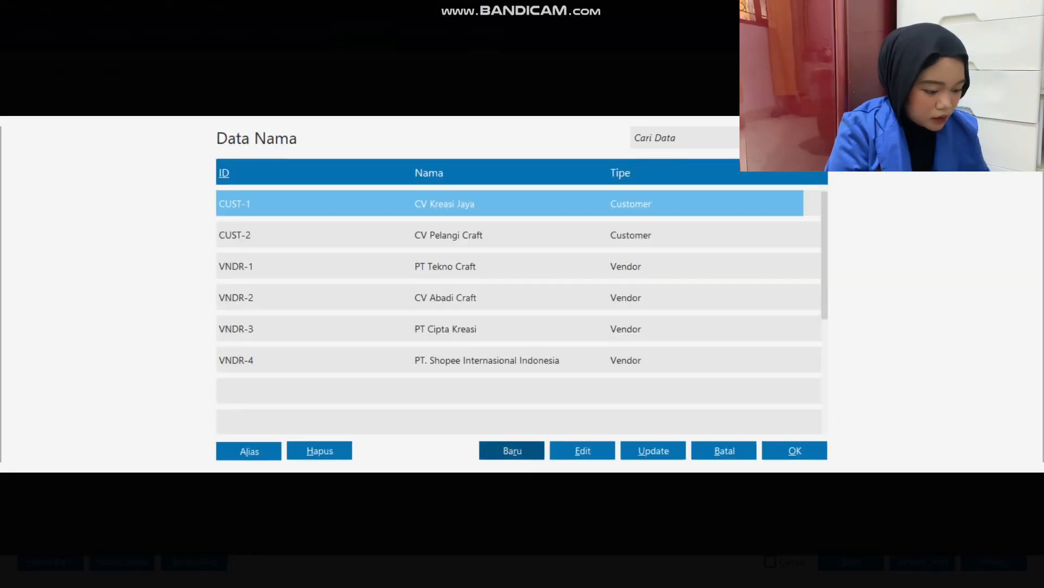
pyautogui.doubleClick(488, 359)
# Check the first transaction's date in Excel and set the cash payment's date to 02/01/2023.
pyautogui.doubleClick(349, 150)
pyautogui.hotkey('alt', 'Tab')
pyautogui.click(161, 196)
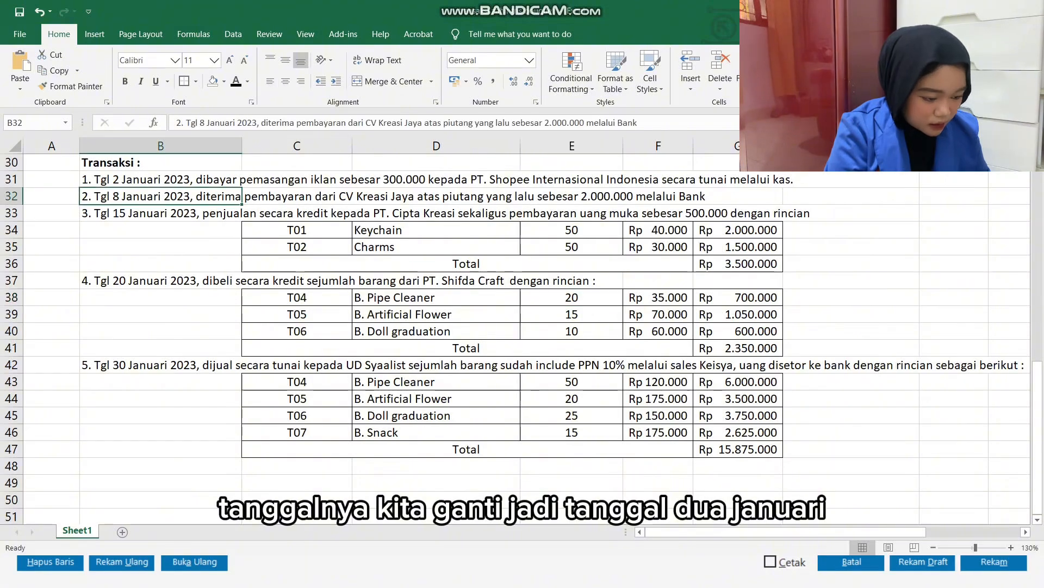
pyautogui.press('Up')
pyautogui.hotkey('alt', 'Tab')
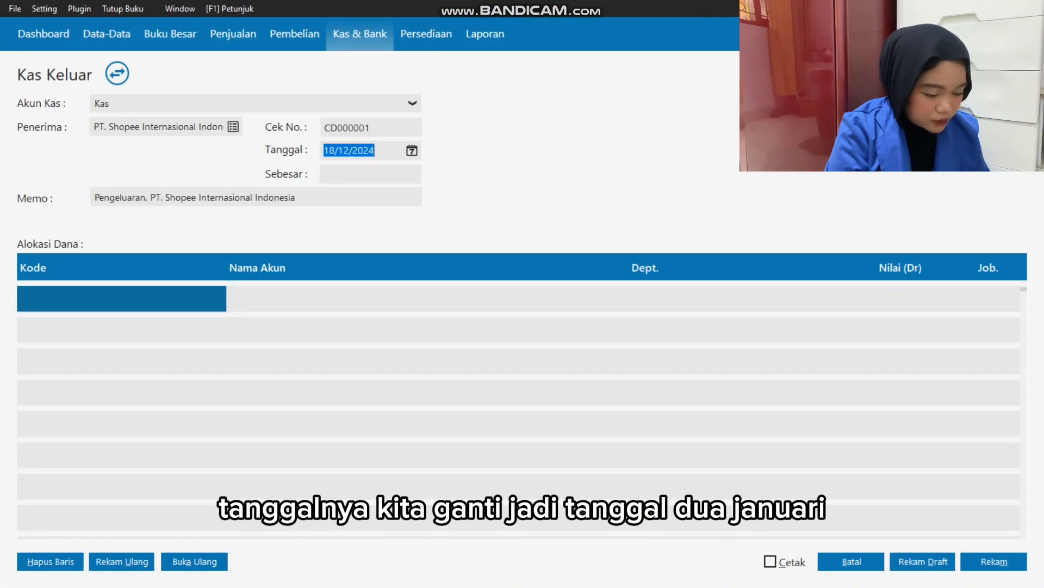
pyautogui.write('02/01/2023')
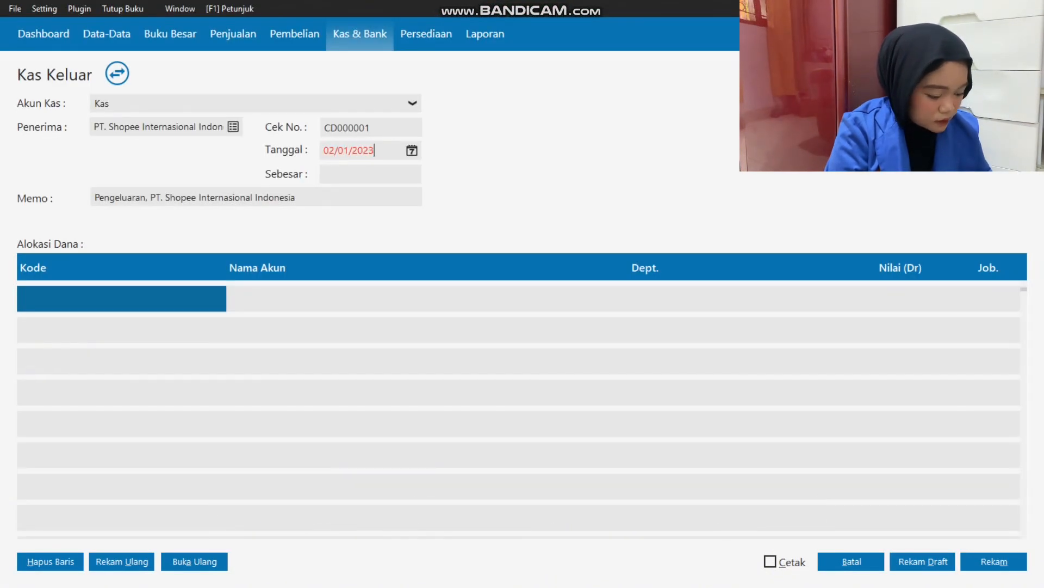
pyautogui.press('Return')
pyautogui.press('Return')
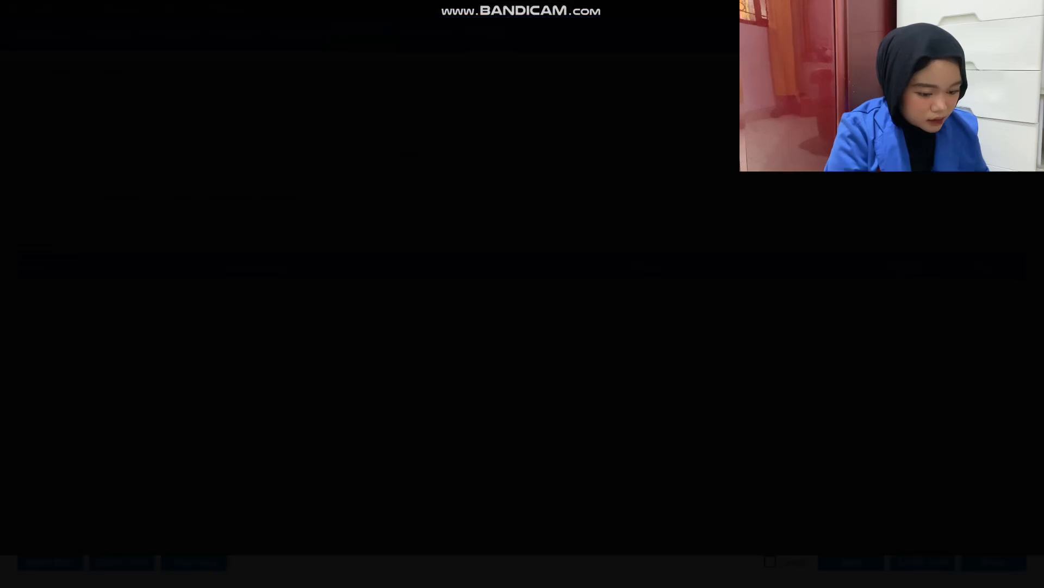
# Allocate the cash payment to the account Beban Iklan & Promosi from the account list.
pyautogui.press('Down')
pyautogui.press('Down')
pyautogui.press('Down')
pyautogui.press('Down')
pyautogui.press('Down')
pyautogui.press('Down')
pyautogui.press('Down')
pyautogui.press('Down')
pyautogui.press('Down')
pyautogui.press('Down')
pyautogui.press('Down')
pyautogui.press('Down')
pyautogui.press('Down')
pyautogui.press('Down')
pyautogui.press('Down')
pyautogui.press('Down')
pyautogui.press('Down')
pyautogui.press('Down')
pyautogui.press('Down')
pyautogui.press('Down')
pyautogui.press('Down')
pyautogui.press('Down')
pyautogui.press('Down')
pyautogui.press('Down')
pyautogui.press('Down')
pyautogui.press('Down')
pyautogui.press('Down')
pyautogui.press('Down')
pyautogui.press('Down')
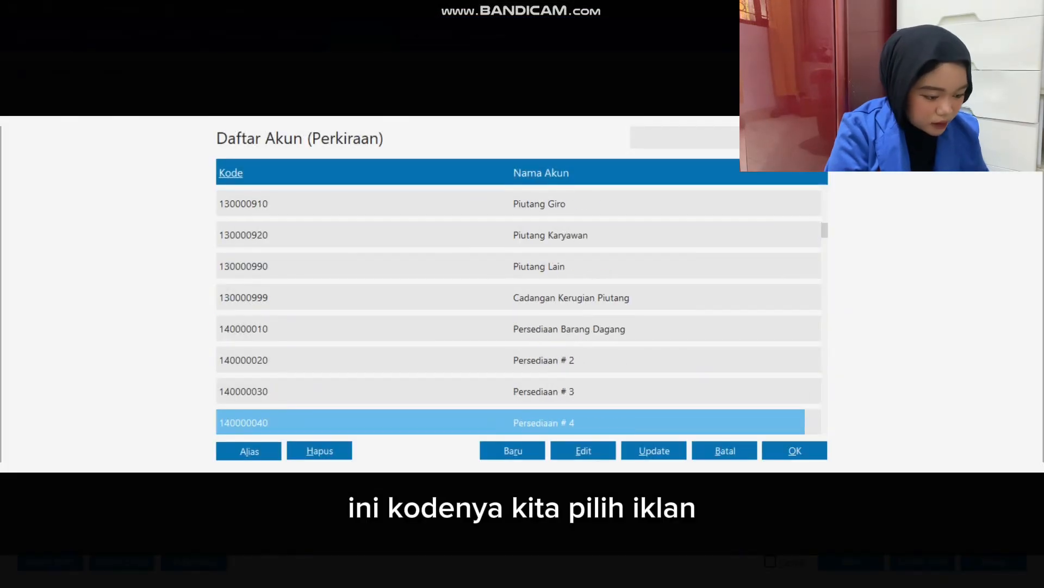
pyautogui.press('Down')
pyautogui.press('Down')
pyautogui.press('Down')
pyautogui.press('Down')
pyautogui.press('Down')
pyautogui.press('Down')
pyautogui.press('Down')
pyautogui.press('Down')
pyautogui.press('Down')
pyautogui.press('Down')
pyautogui.press('Down')
pyautogui.press('Down')
pyautogui.press('Down')
pyautogui.press('Down')
pyautogui.press('Down')
pyautogui.press('Down')
pyautogui.press('Down')
pyautogui.press('Down')
pyautogui.press('Down')
pyautogui.press('Down')
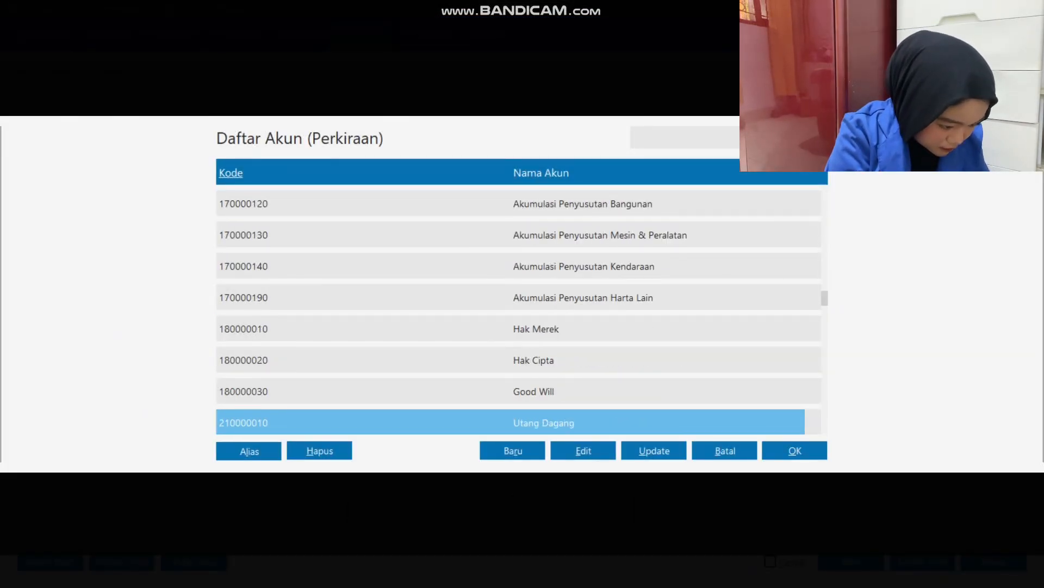
pyautogui.press('Down')
pyautogui.press('Down')
pyautogui.press('Down')
pyautogui.press('Down')
pyautogui.press('Down')
pyautogui.press('Down')
pyautogui.press('Down')
pyautogui.press('Down')
pyautogui.press('Down')
pyautogui.press('Down')
pyautogui.press('Down')
pyautogui.press('Down')
pyautogui.press('Down')
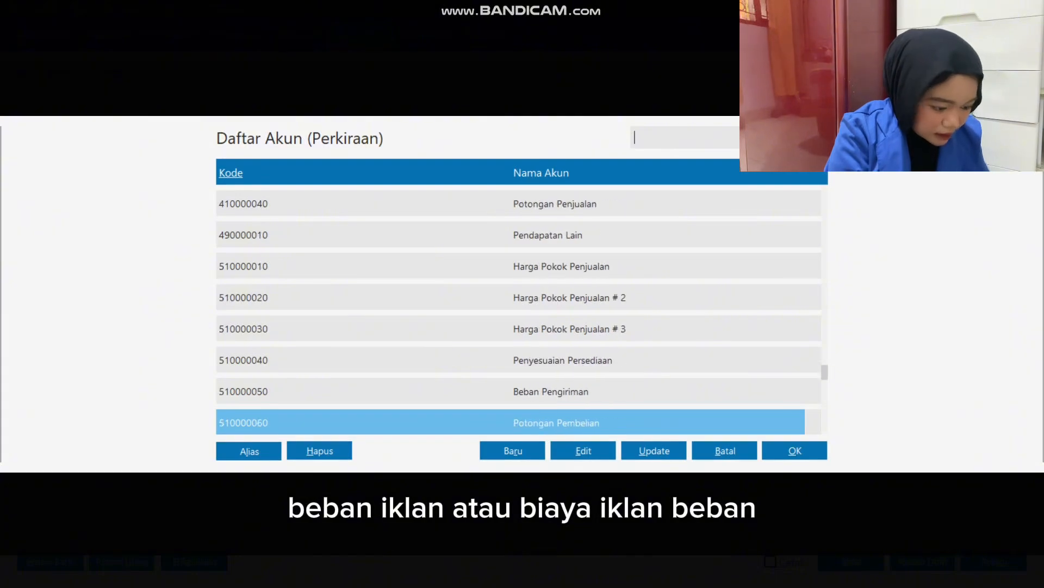
pyautogui.press('Up')
pyautogui.press('Up')
pyautogui.press('Up')
pyautogui.press('Up')
pyautogui.press('Up')
pyautogui.press('Return')
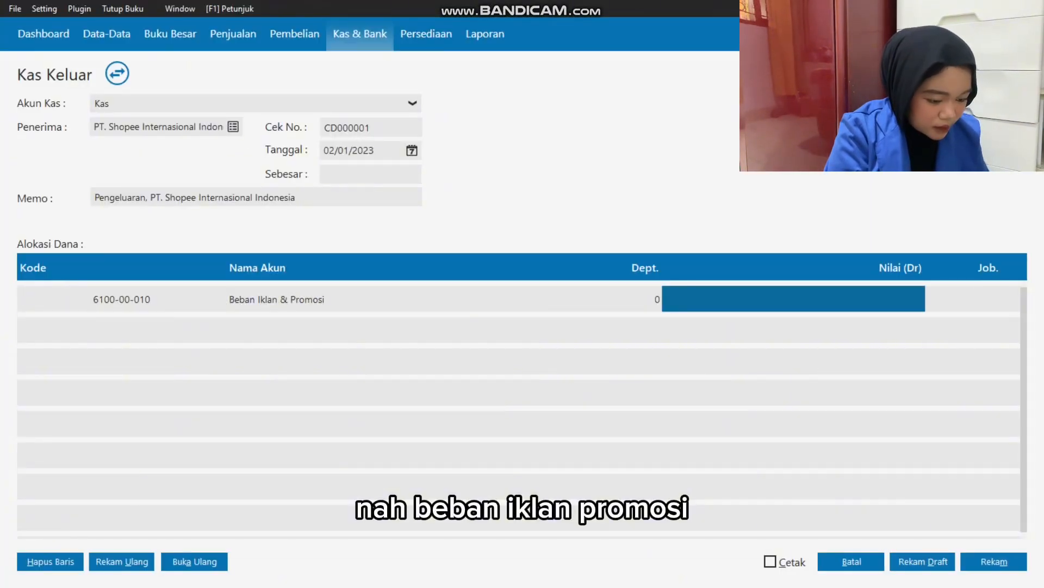
# Enter 300.000 as the value of the advertising expense line and carry it into the payment amount.
pyautogui.write('300.')
pyautogui.write('00')
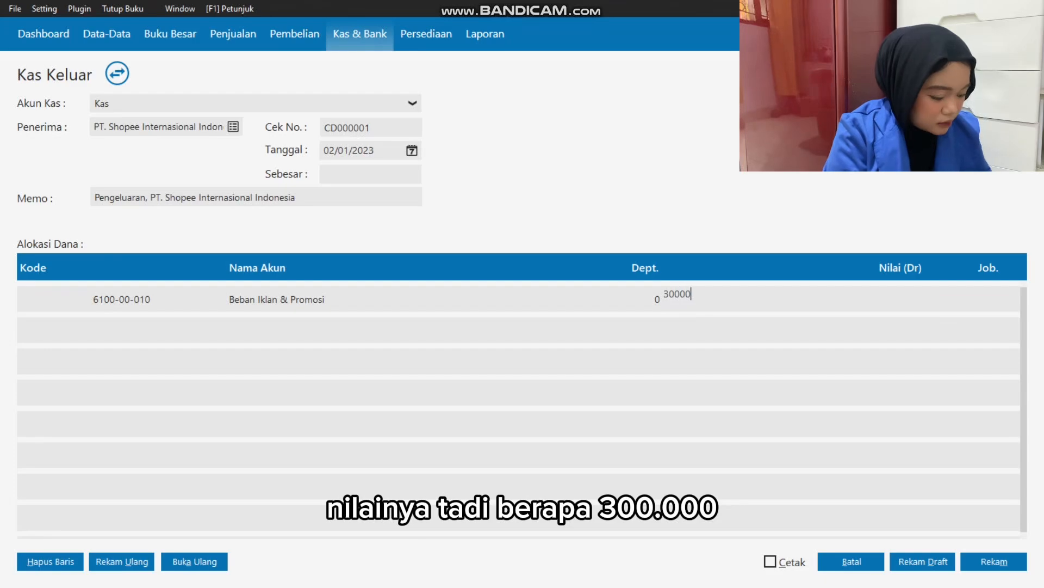
pyautogui.write('0')
pyautogui.press('Tab')
pyautogui.press('Tab')
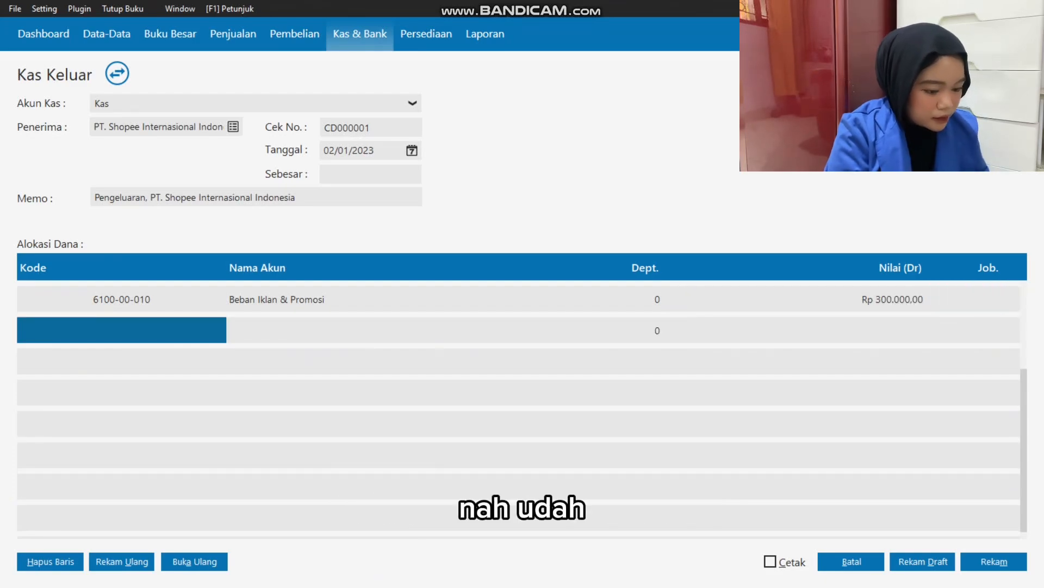
pyautogui.click(371, 174)
pyautogui.press('Tab')
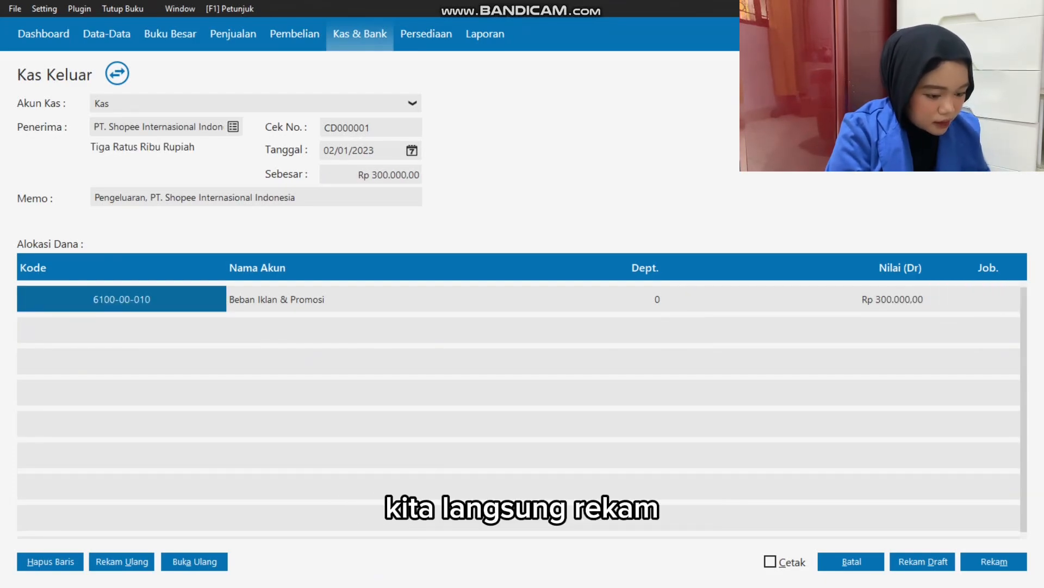
# Record the advertising cash payment, and close the blank follow-up entry and the Kas Keluar list.
pyautogui.click(994, 561)
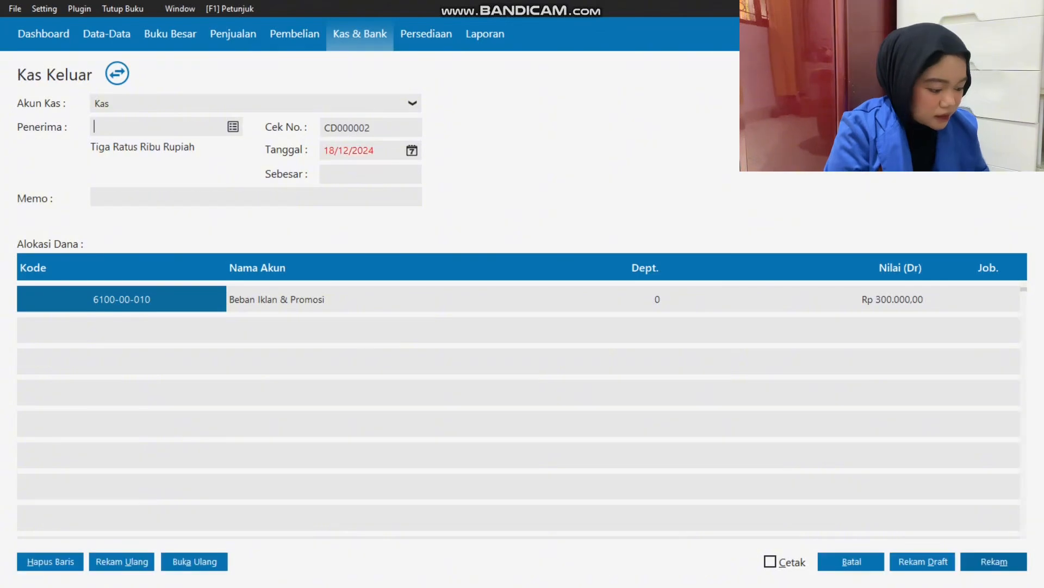
pyautogui.click(852, 561)
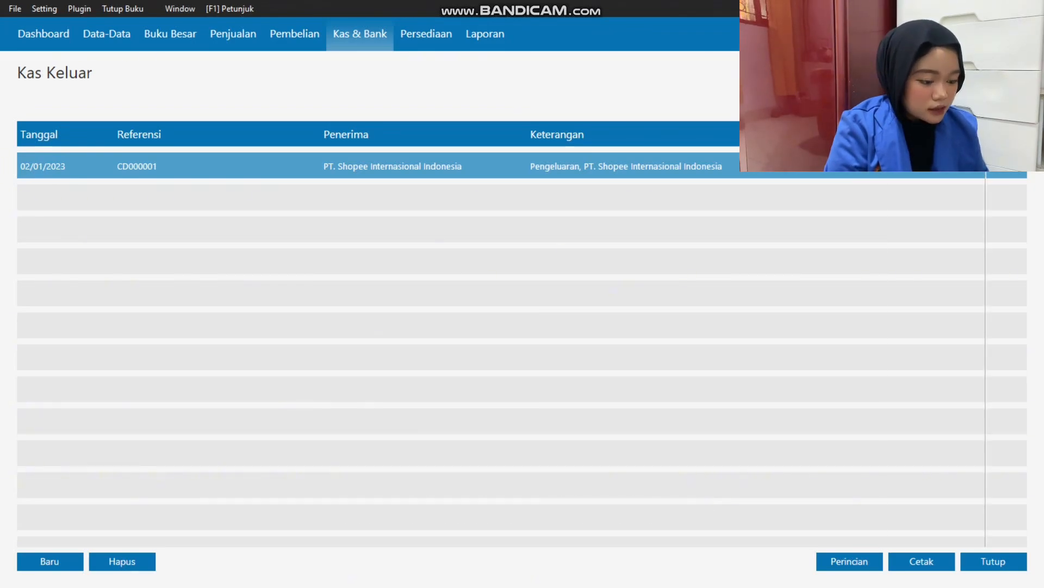
pyautogui.press('Escape')
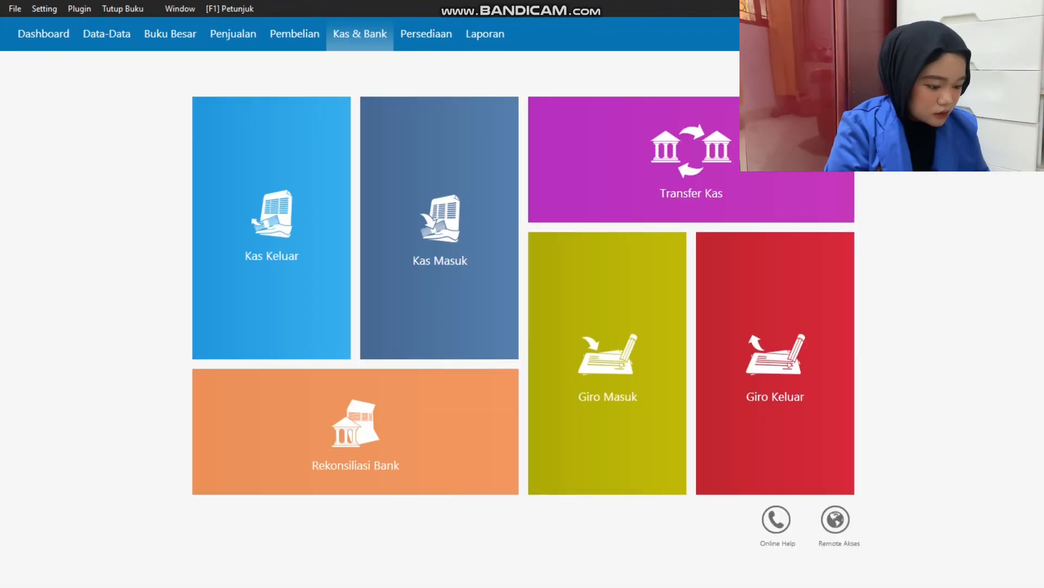
# Check the 8 January receipt in Excel and start a new Pembayaran Piutang Usaha entry in Zahir.
pyautogui.hotkey('alt', 'Tab')
pyautogui.click(161, 196)
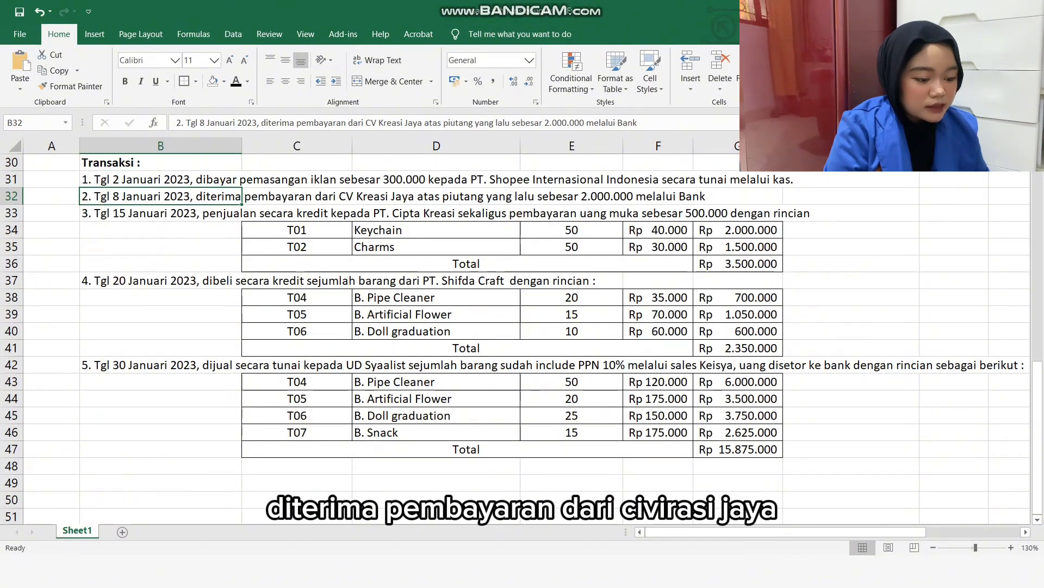
pyautogui.hotkey('alt', 'Tab')
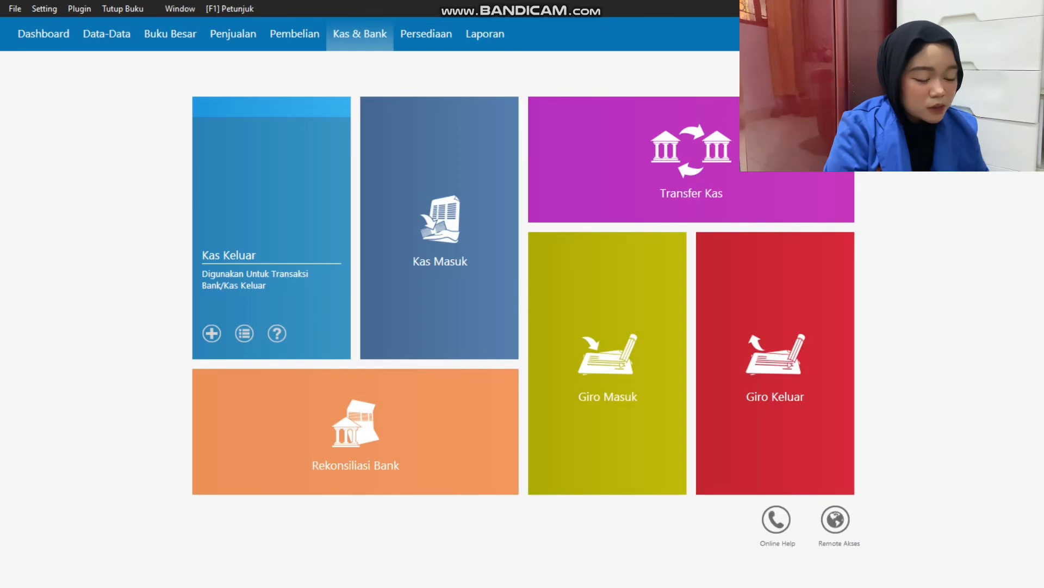
pyautogui.click(233, 34)
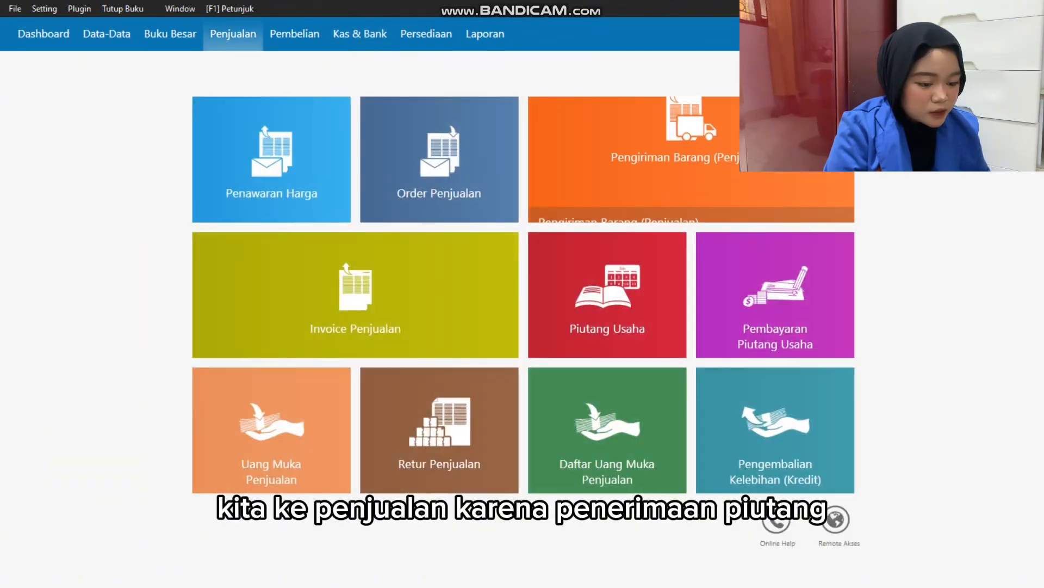
pyautogui.moveTo(775, 305)
pyautogui.click(748, 340)
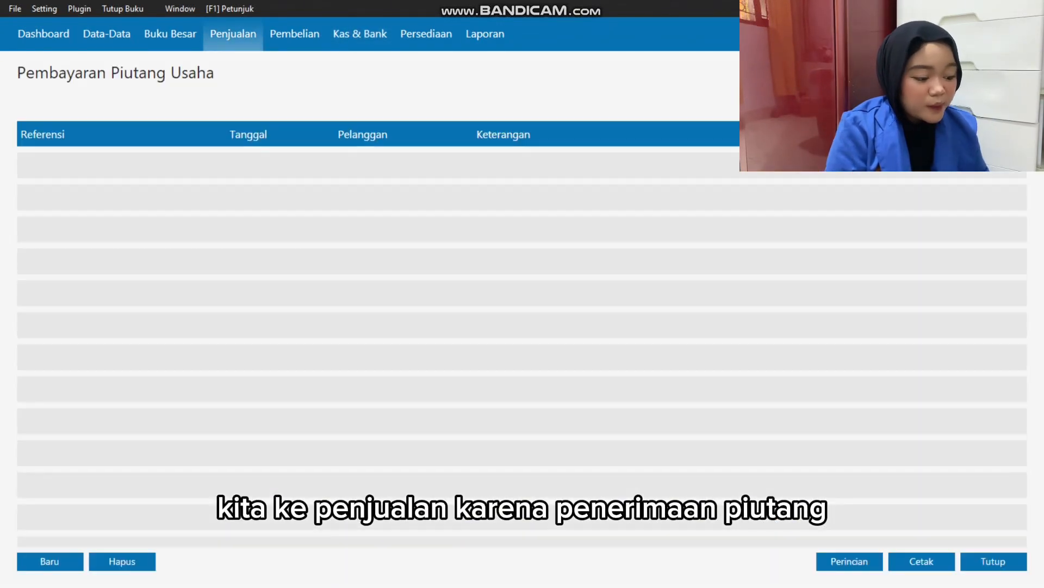
pyautogui.click(50, 561)
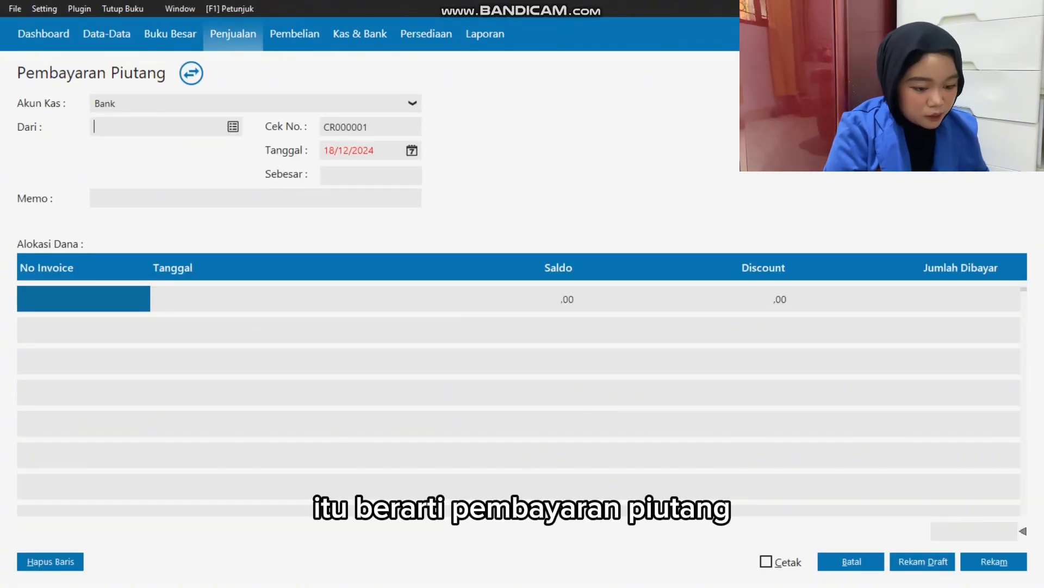
# Check the receiving account against Excel and select CV Kreasi Jaya as the customer paying the receivable.
pyautogui.hotkey('alt', 'Tab')
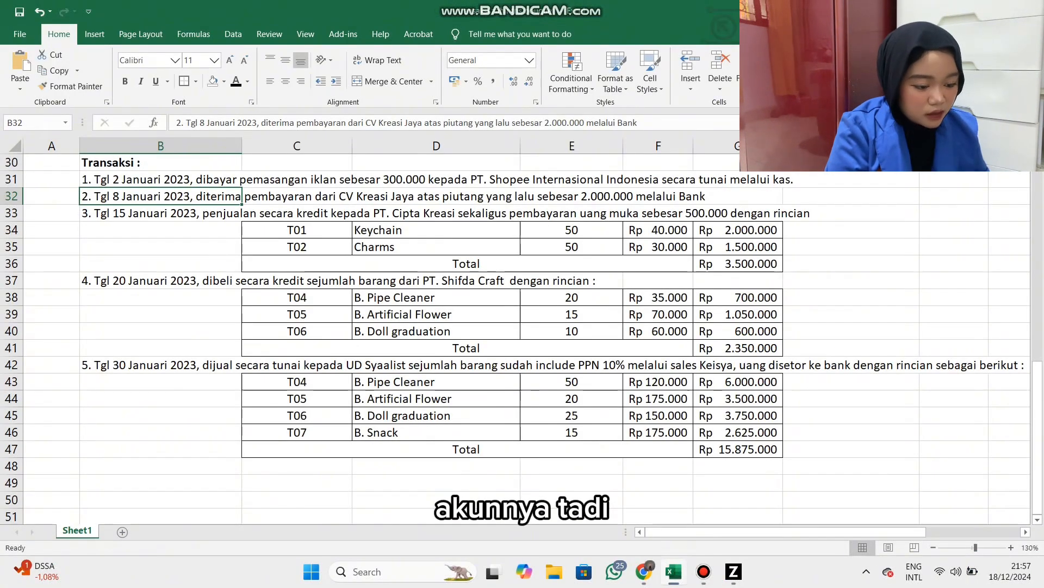
pyautogui.hotkey('alt', 'Tab')
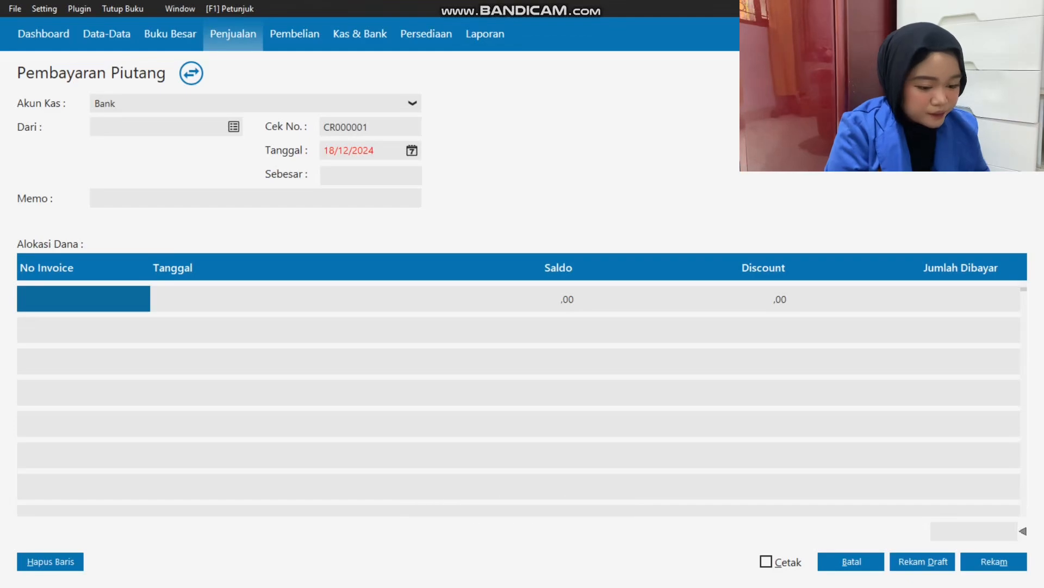
pyautogui.click(233, 126)
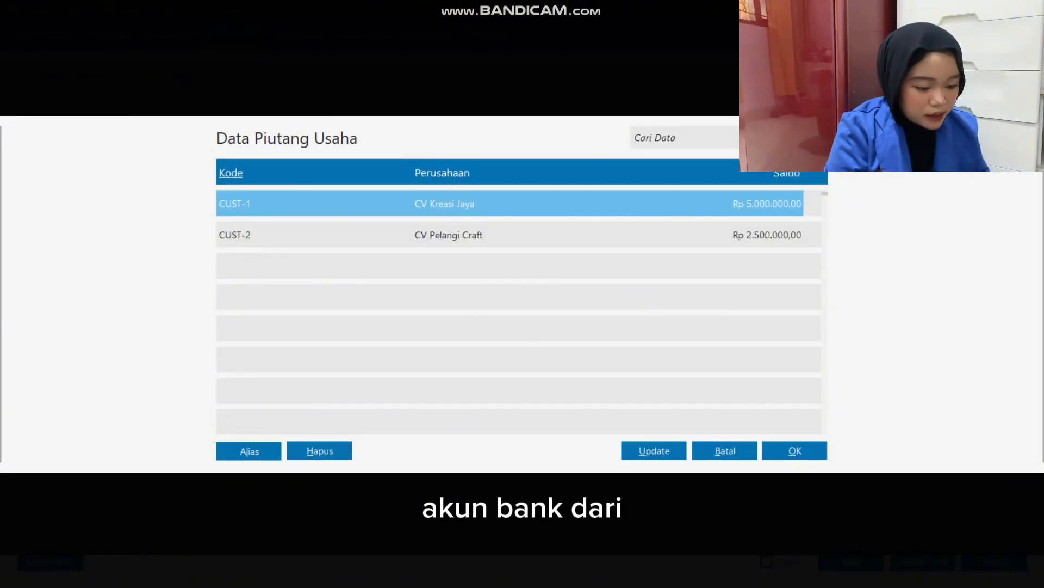
pyautogui.press('Return')
pyautogui.press('Tab')
# Check the transaction date in Excel and set the receivable payment's date to 08/01/2023.
pyautogui.hotkey('alt', 'Tab')
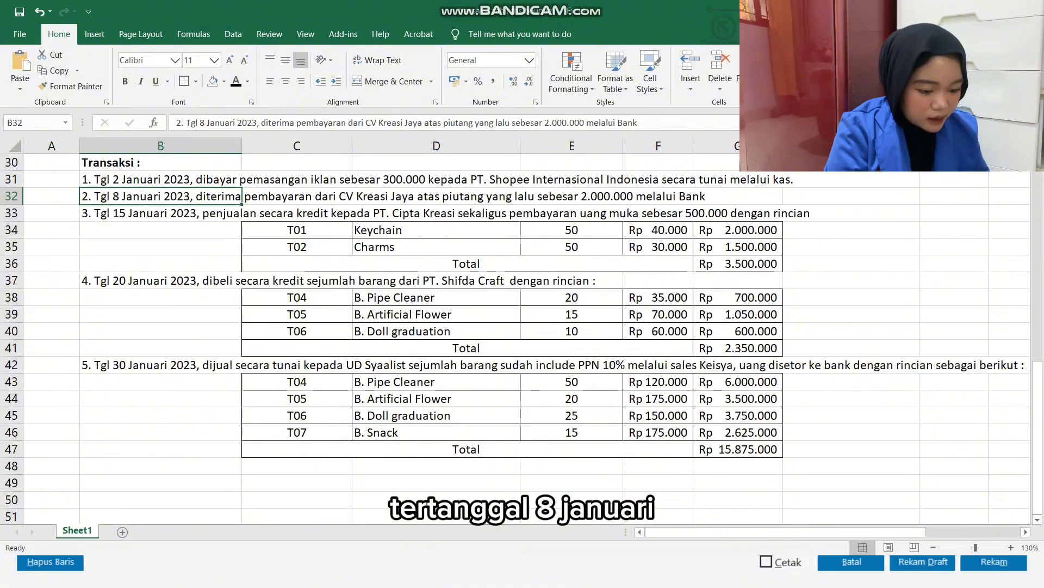
pyautogui.hotkey('alt', 'Tab')
pyautogui.write('0')
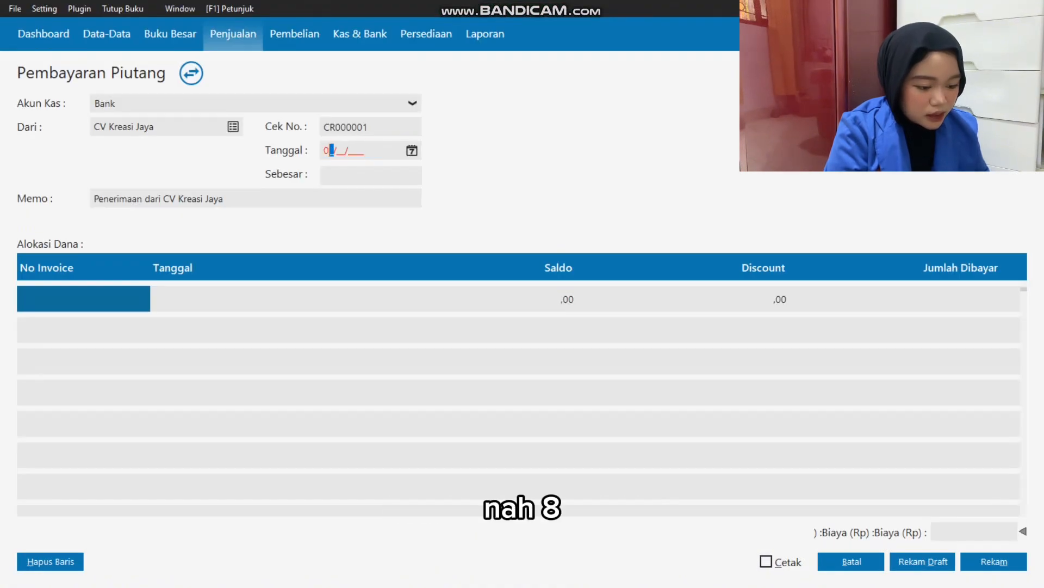
pyautogui.write('8/01/2023')
pyautogui.press('Tab')
pyautogui.press('Tab')
# Add invoice INV-01 to the first allocation line of the receivable payment.
pyautogui.press('Return')
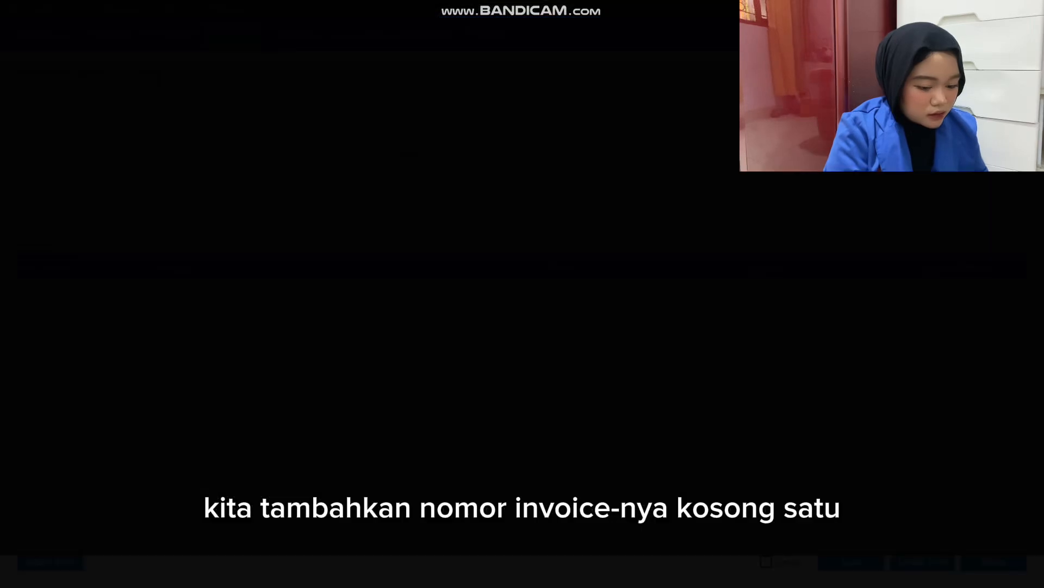
pyautogui.press('Return')
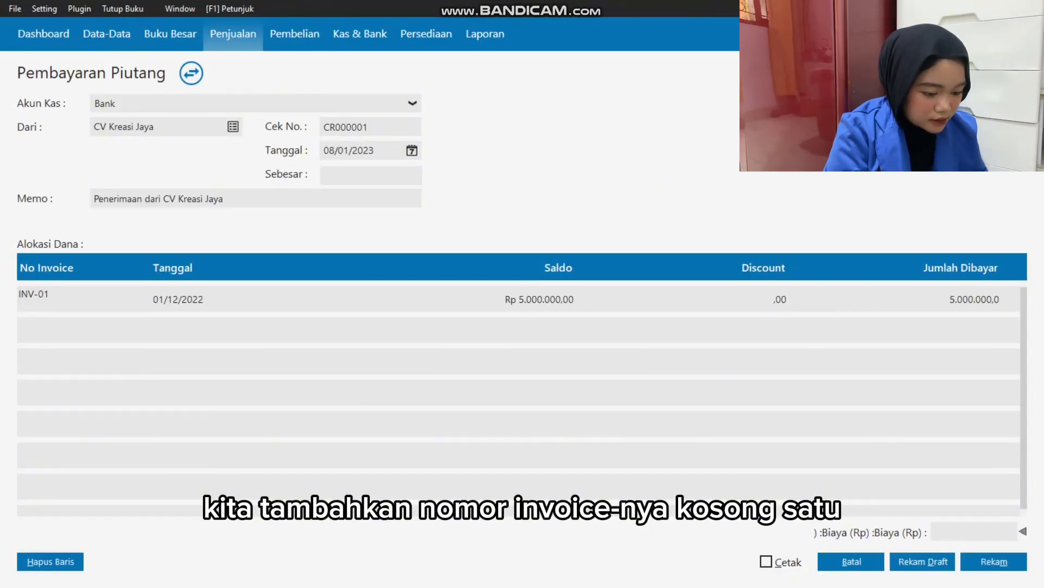
# Set the amount paid on INV-01 to 2.000.000, then record CV Kreasi Jaya's receivable payment and close the payment list.
pyautogui.press('Tab')
pyautogui.write('2.000.000')
pyautogui.press('Return')
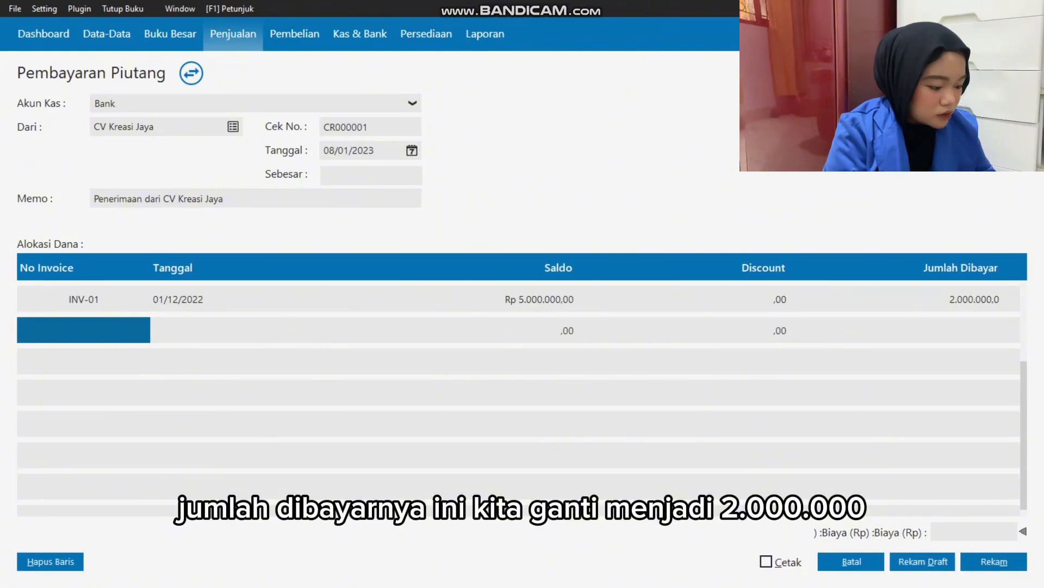
pyautogui.press('Tab')
pyautogui.press('Tab')
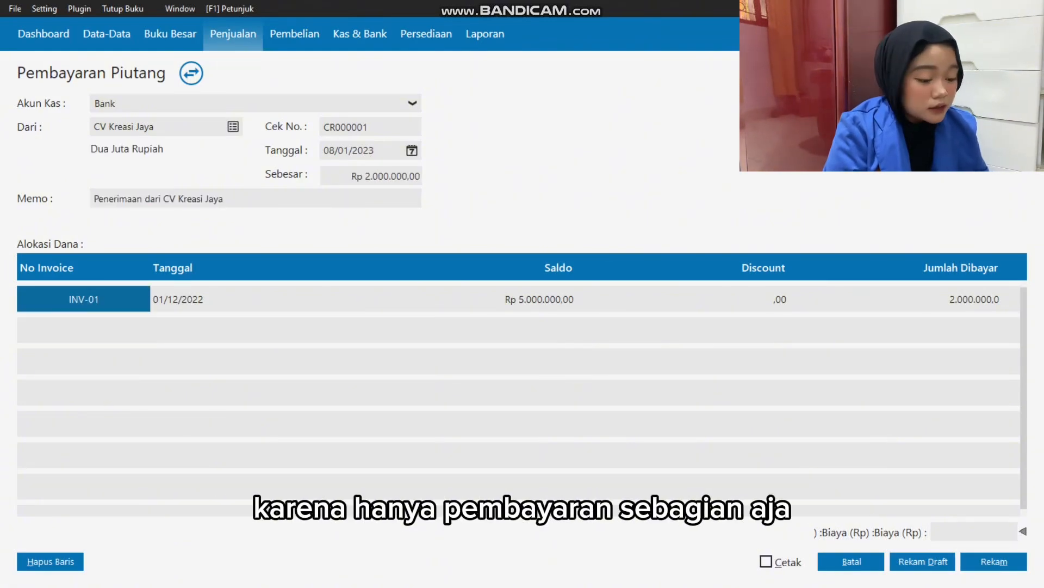
pyautogui.hotkey('alt', 'm')
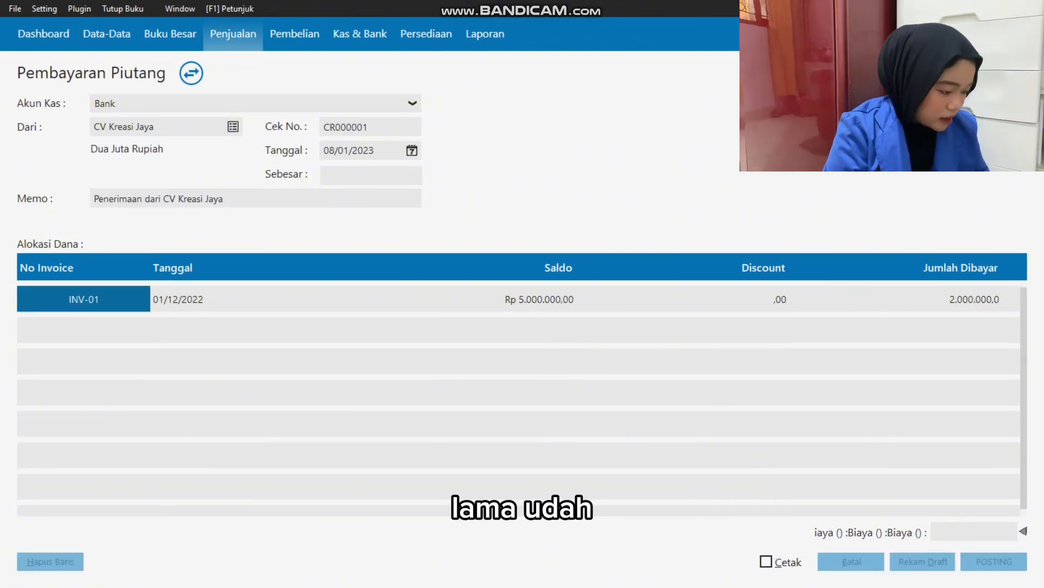
pyautogui.hotkey('alt', 'b')
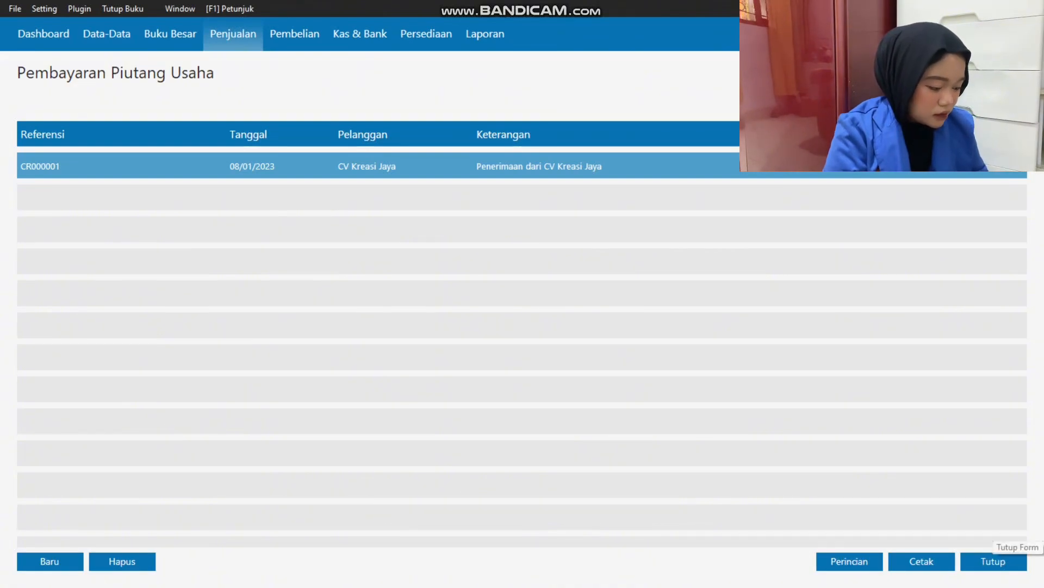
pyautogui.click(993, 561)
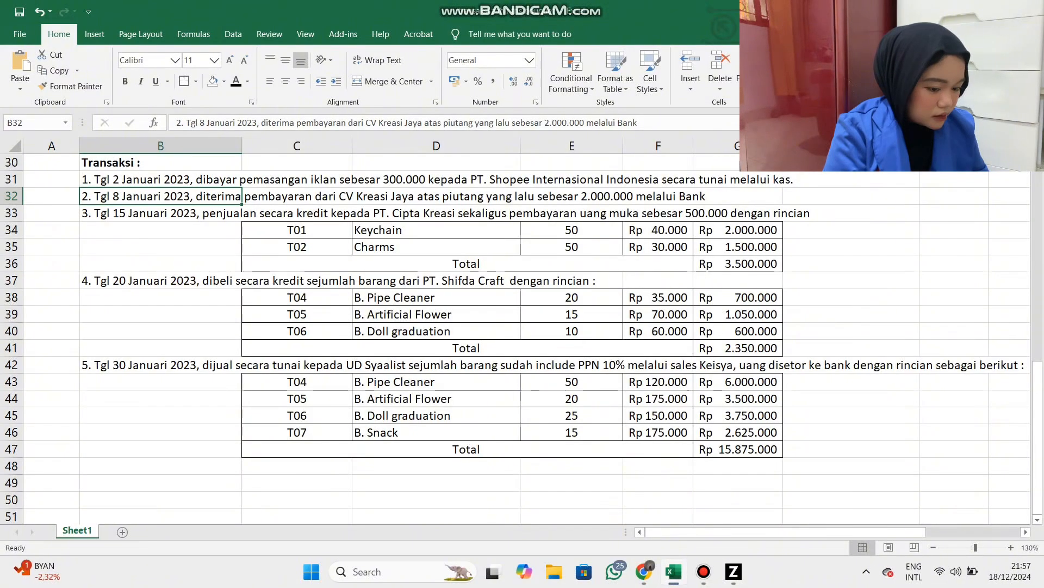
# Check the 15 January sale in Excel and start a new Uang Muka Penjualan entry in Zahir.
pyautogui.press('Down')
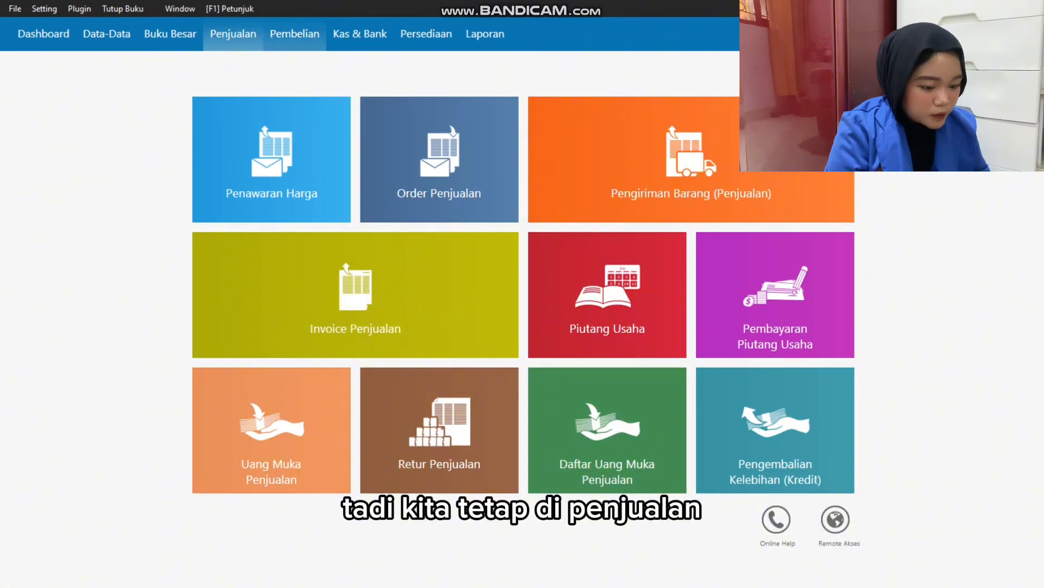
pyautogui.moveTo(271, 430)
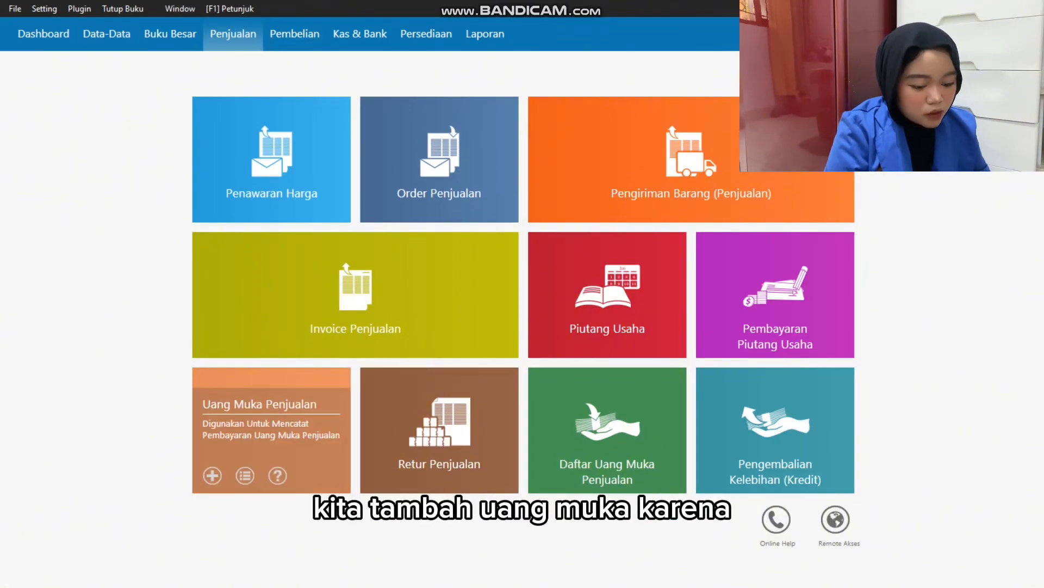
pyautogui.click(245, 475)
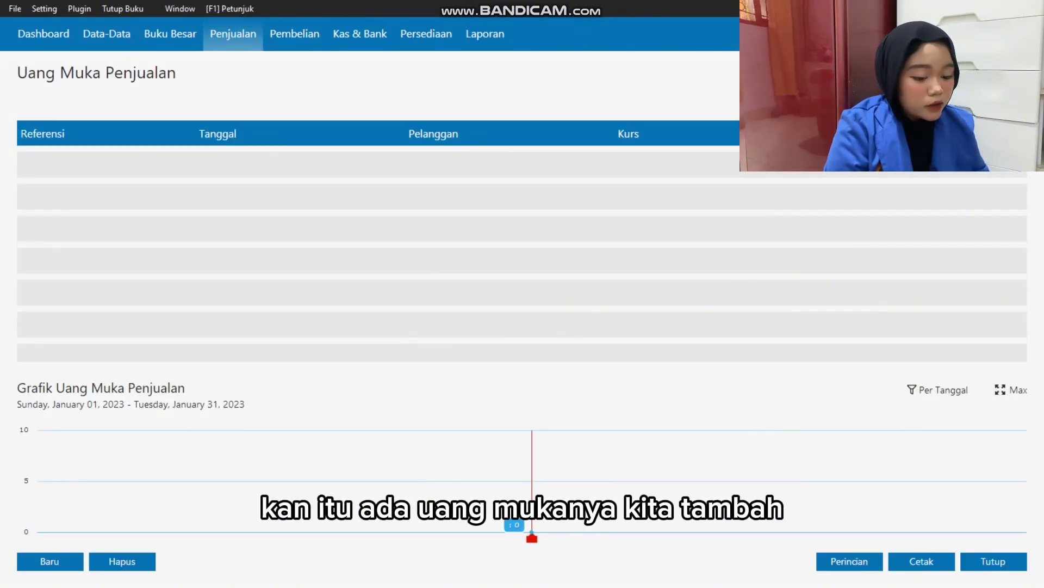
pyautogui.click(49, 561)
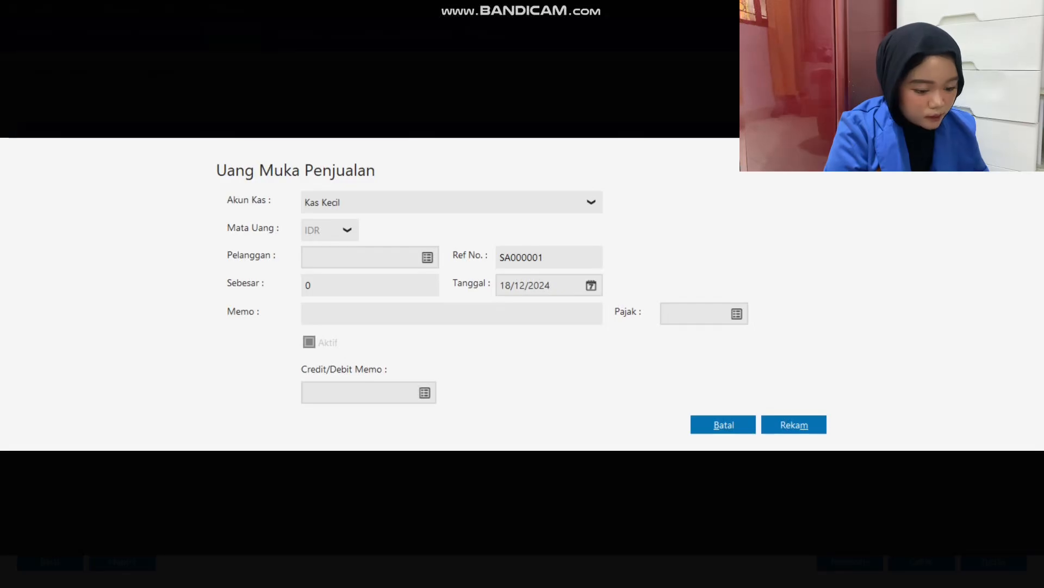
# Check the transaction in Excel and set the down payment's cash account to Kas.
pyautogui.hotkey('alt', 'Tab')
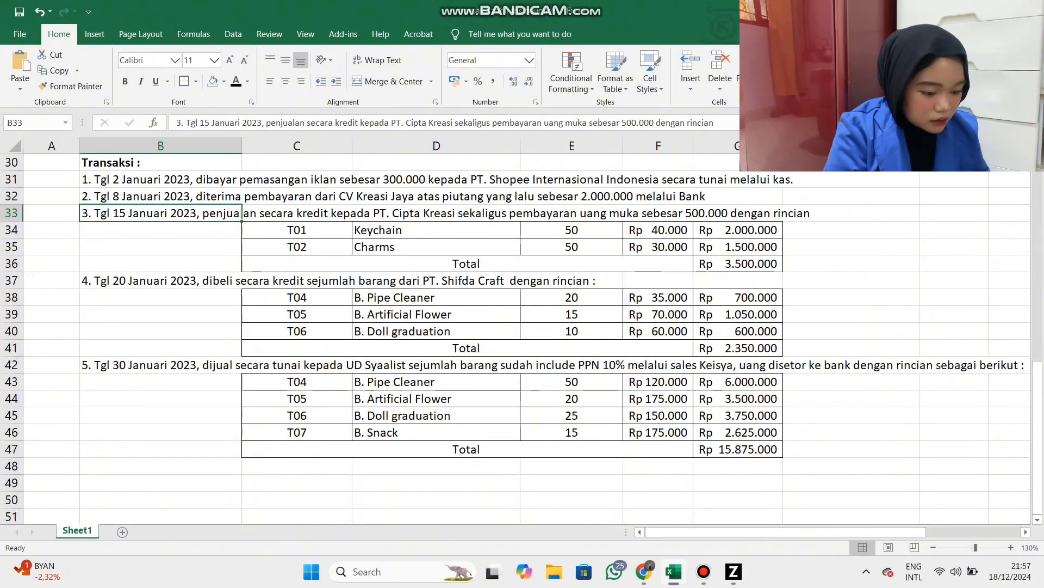
pyautogui.hotkey('alt', 'Tab')
pyautogui.click(591, 202)
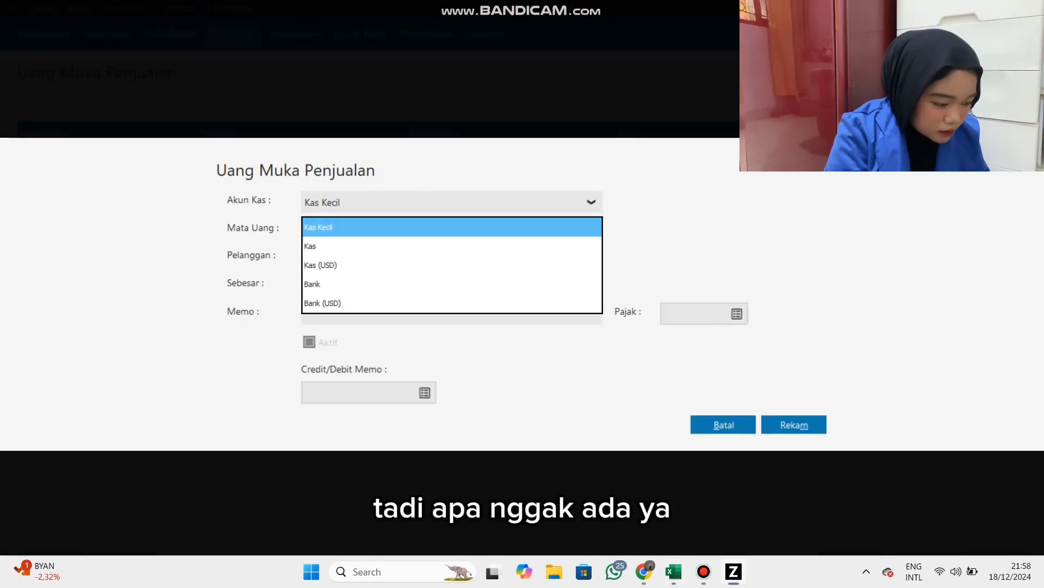
pyautogui.click(451, 246)
pyautogui.hotkey('alt', 'Tab')
pyautogui.hotkey('alt', 'Tab')
# Add PT. Cipta Kreasi from the Excel transaction as a new customer and select it for the down payment.
pyautogui.click(359, 256)
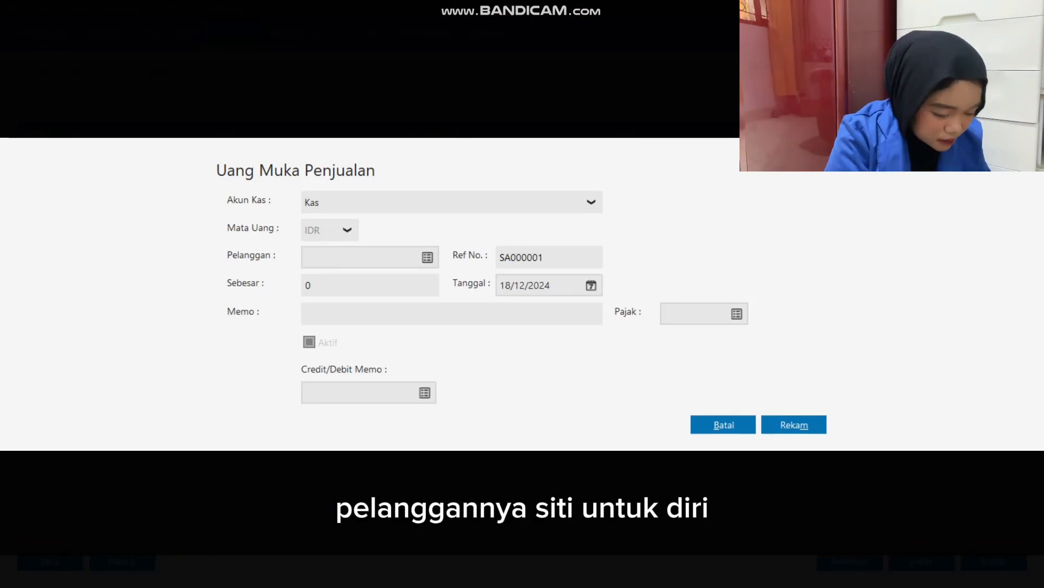
pyautogui.click(427, 256)
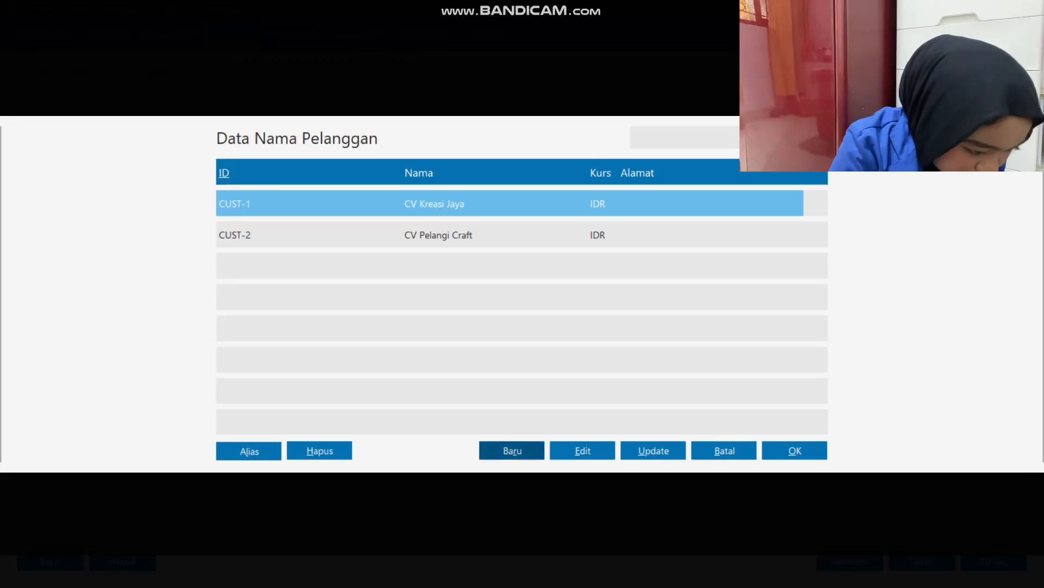
pyautogui.hotkey('alt', 'Tab')
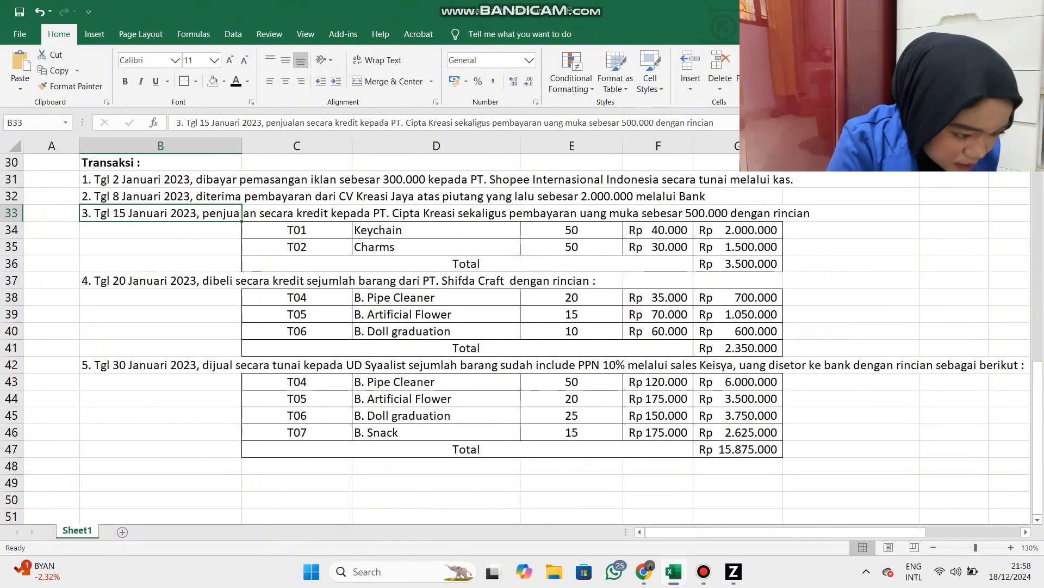
pyautogui.moveTo(395, 123); pyautogui.dragTo(452, 123)
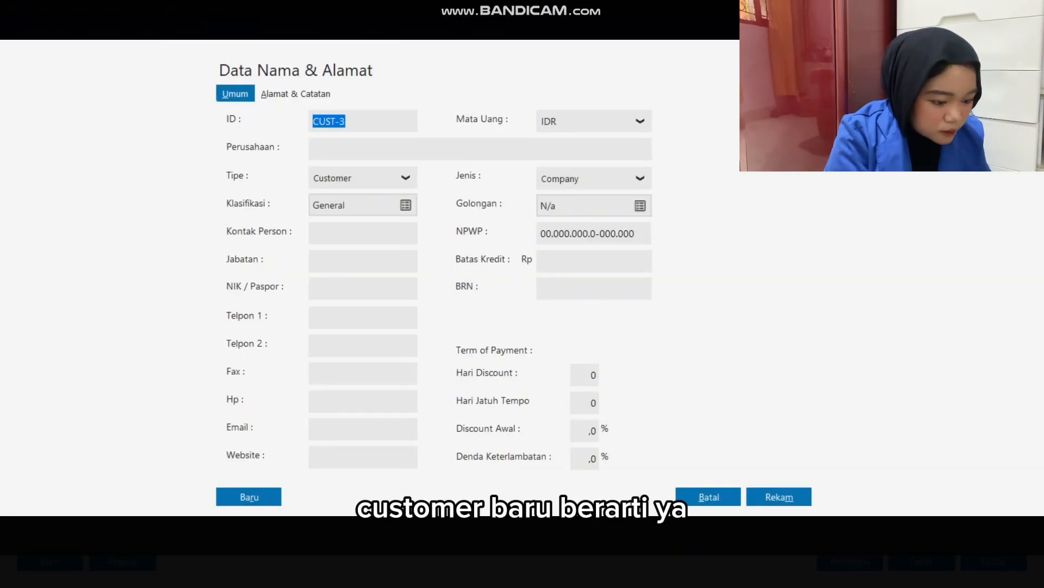
pyautogui.click(314, 149)
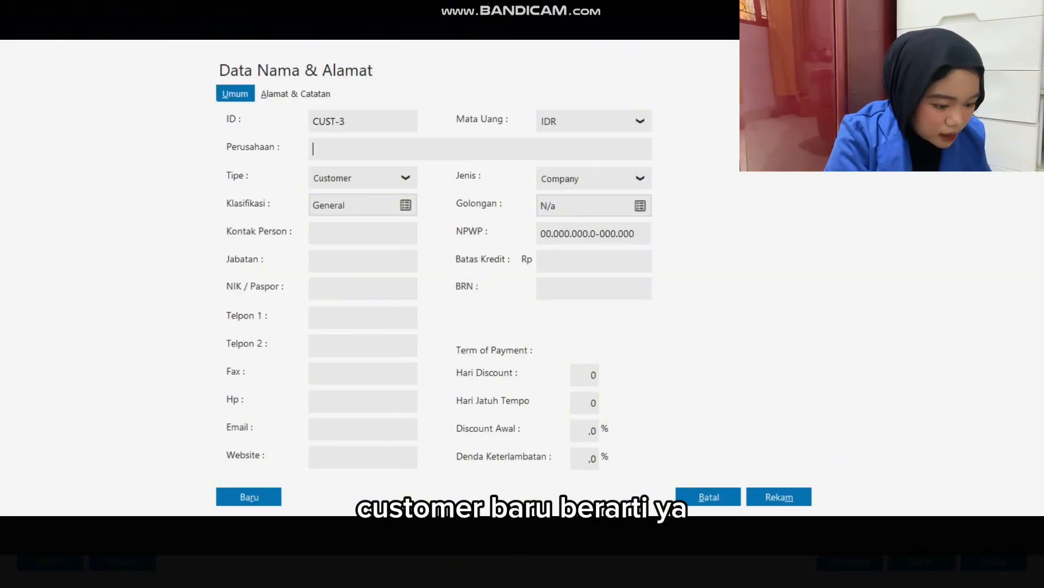
pyautogui.write('PT. Cipta Kreasi')
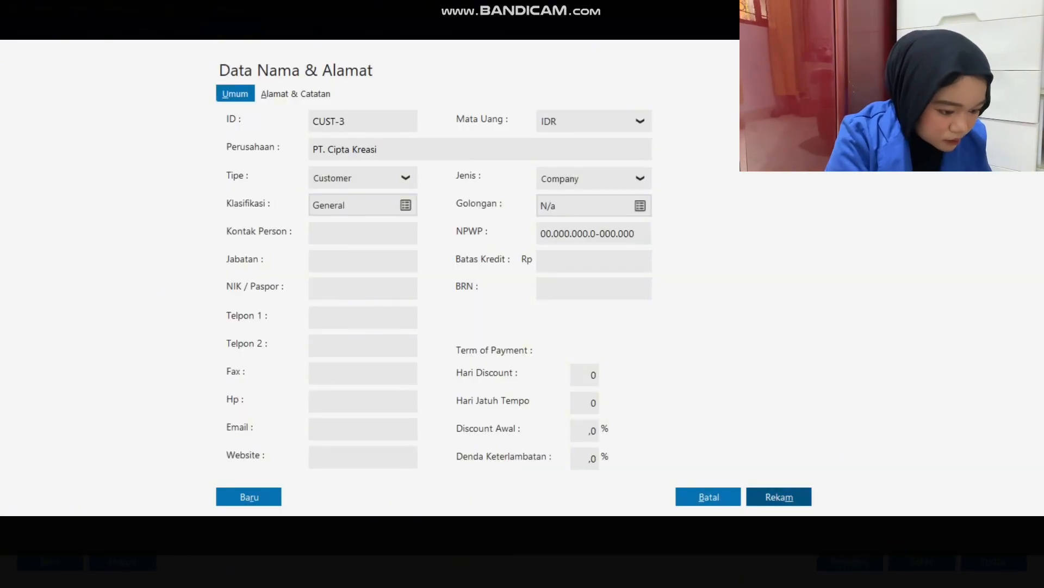
pyautogui.click(779, 497)
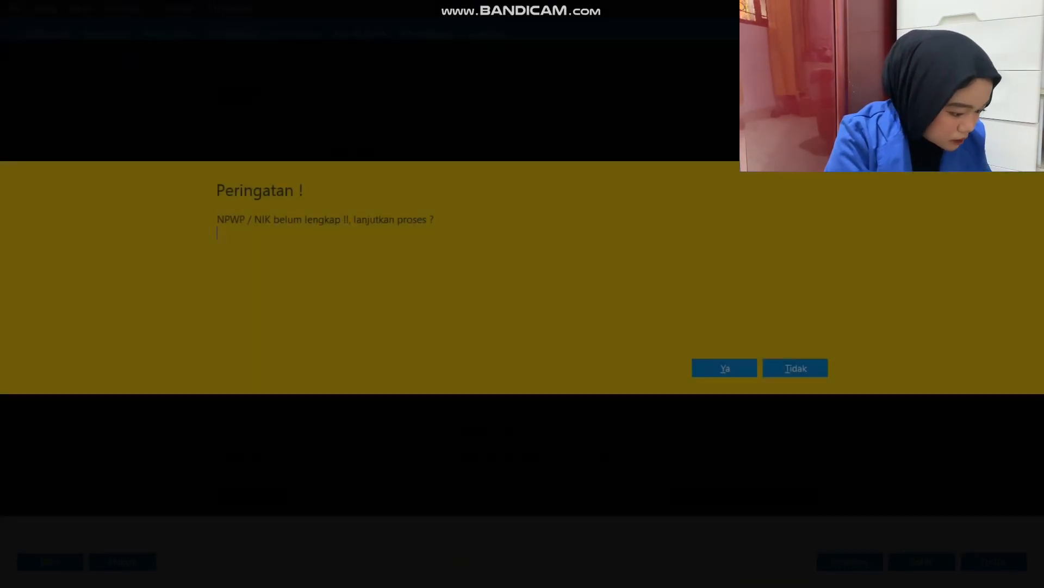
pyautogui.click(725, 368)
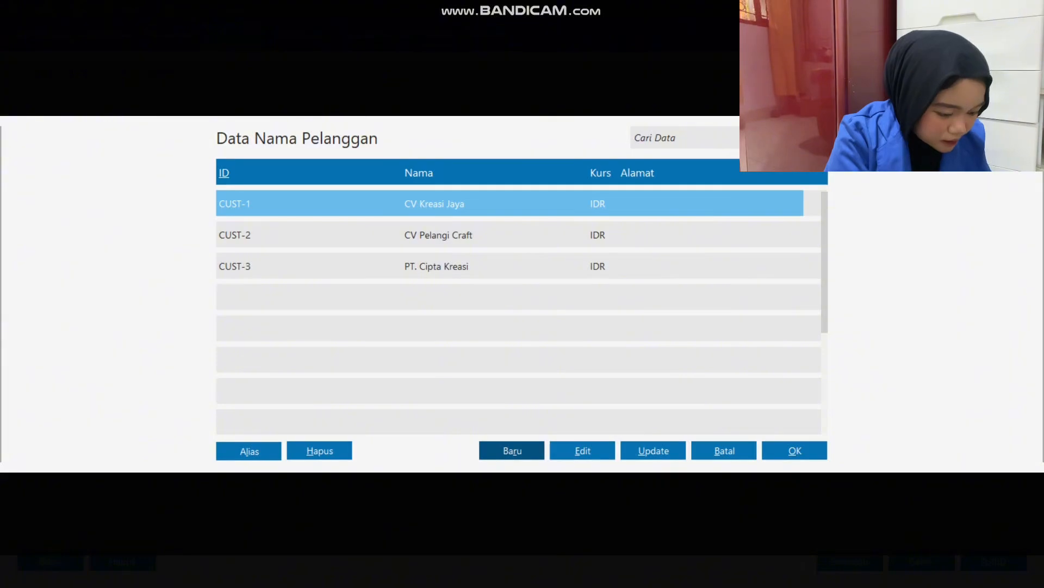
pyautogui.doubleClick(436, 266)
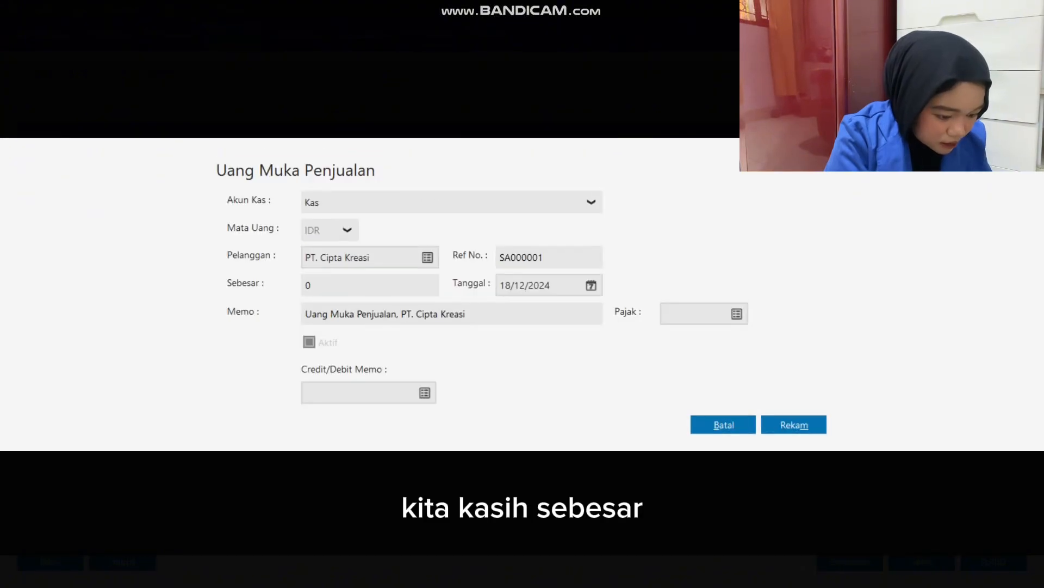
# Set PT. Cipta Kreasi's sales down payment amount to 500.000.
pyautogui.write('500.')
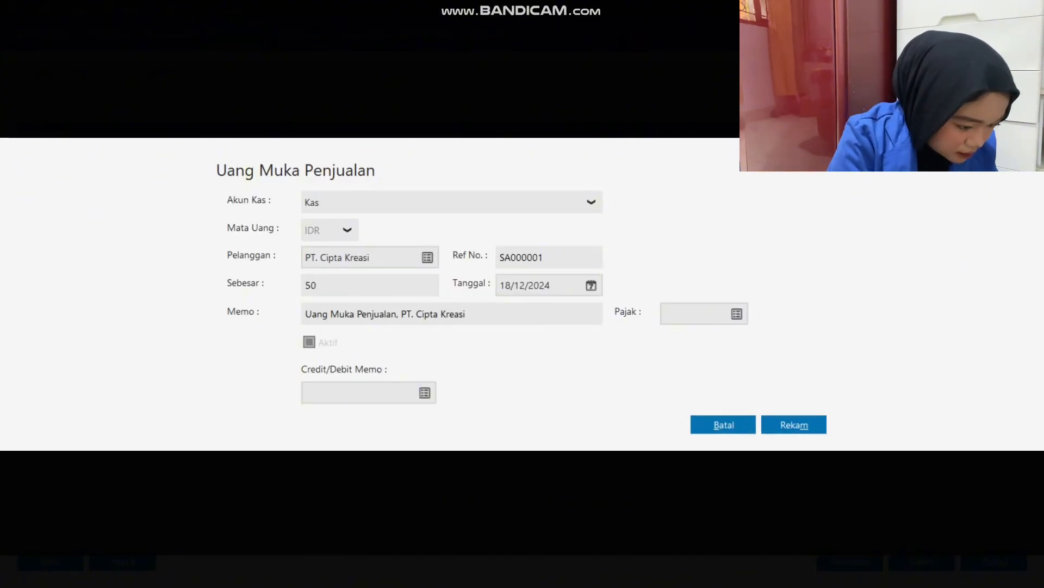
pyautogui.write('00')
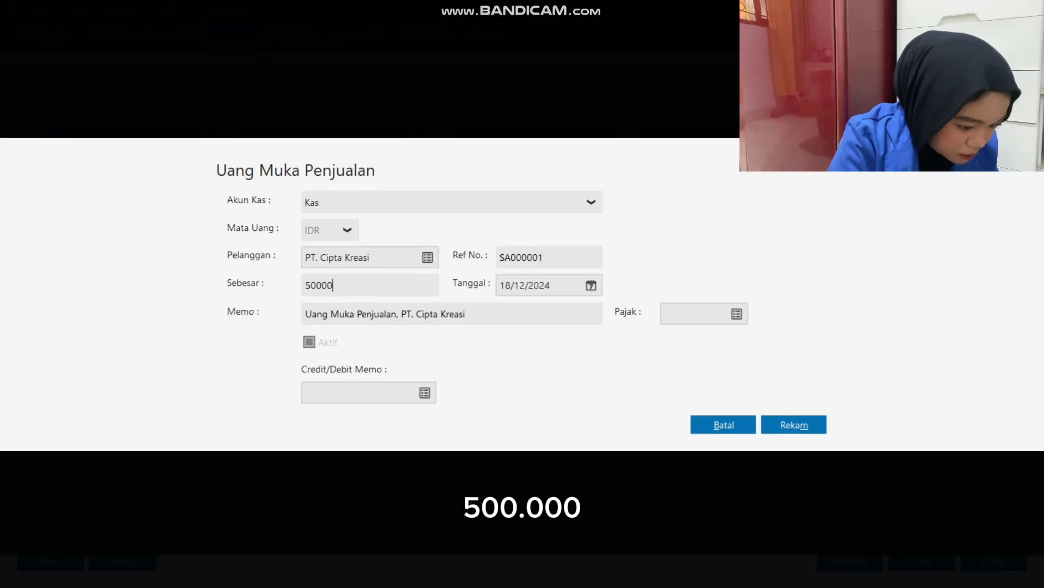
pyautogui.write('0')
pyautogui.press('Tab')
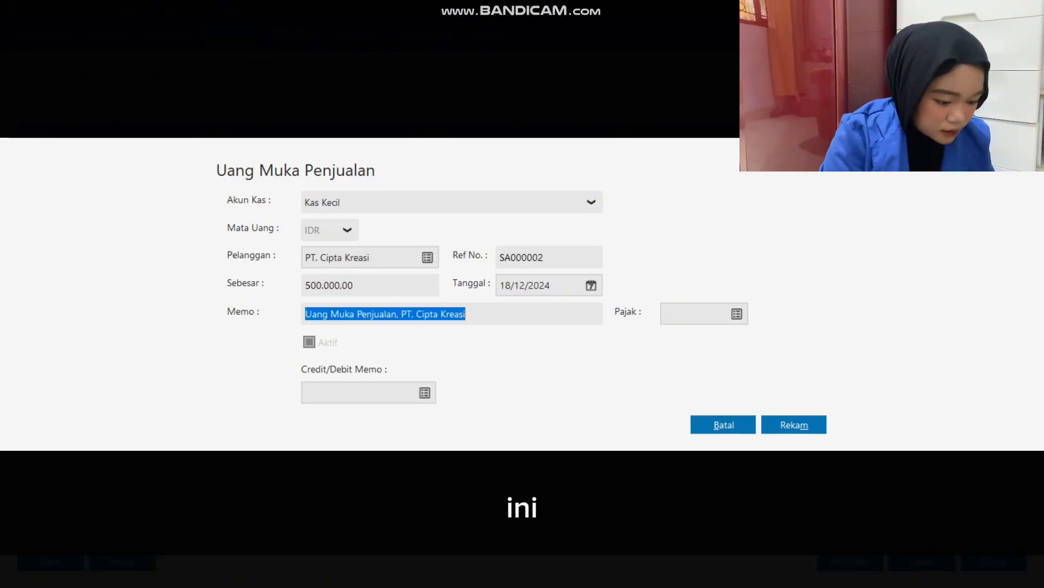
pyautogui.hotkey('shift', 'Tab')
# Check the date in Excel, set the down payment's date to 15/01/2023 and record the entry.
pyautogui.hotkey('alt', 'Tab')
pyautogui.hotkey('alt', 'Tab')
pyautogui.write('15/01/2023')
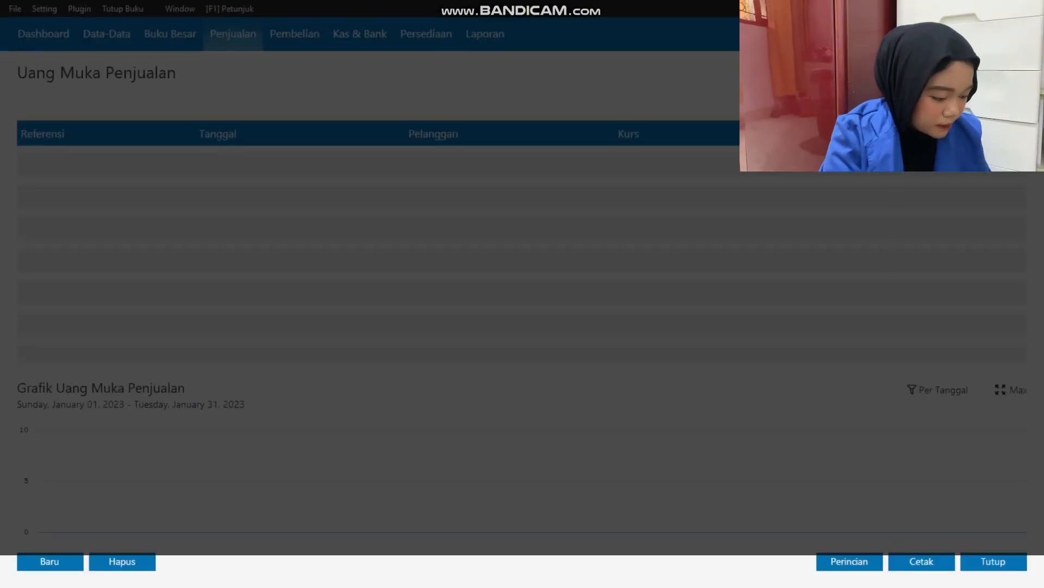
pyautogui.hotkey('alt', 'm')
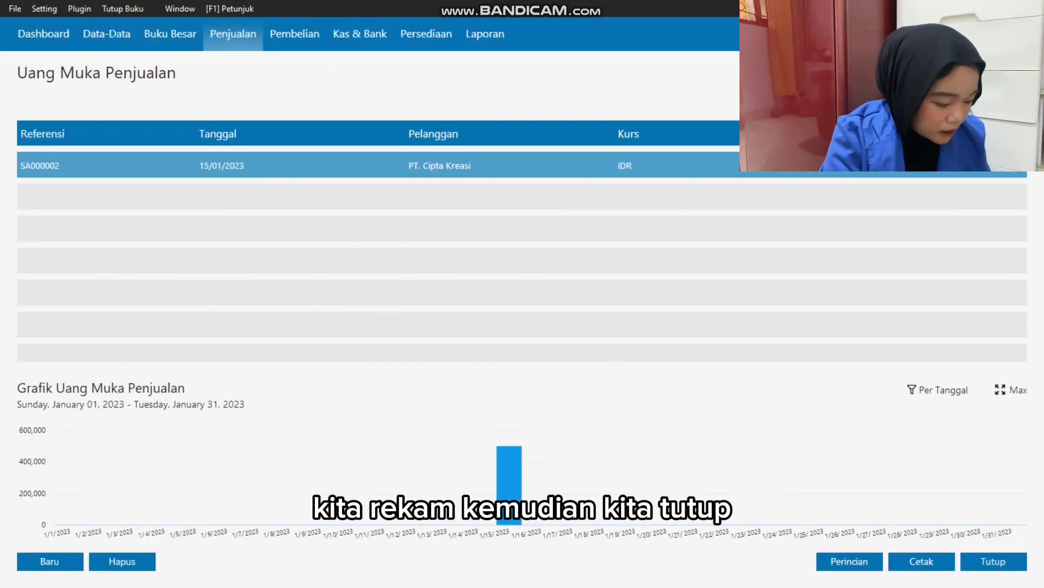
pyautogui.press('Escape')
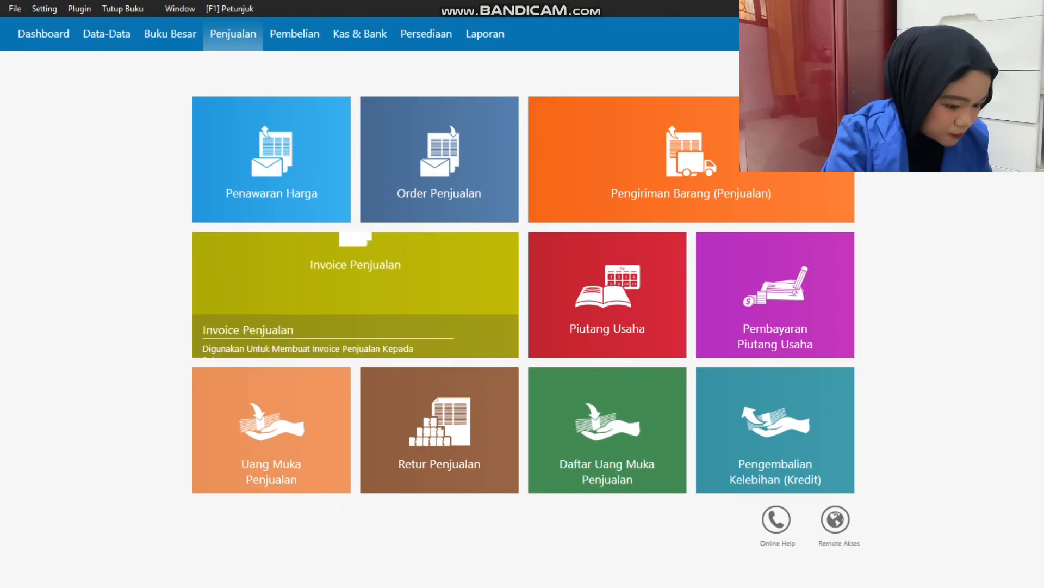
# Start a new Invoice Penjualan for customer PT. Cipta Kreasi and set its invoice date to 15/01/2023.
pyautogui.click(244, 340)
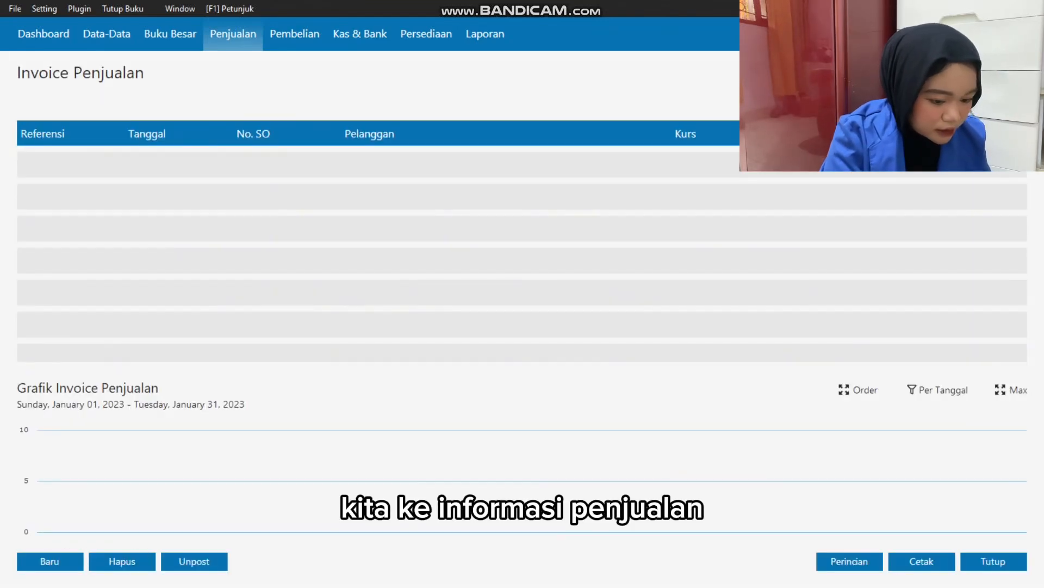
pyautogui.click(50, 561)
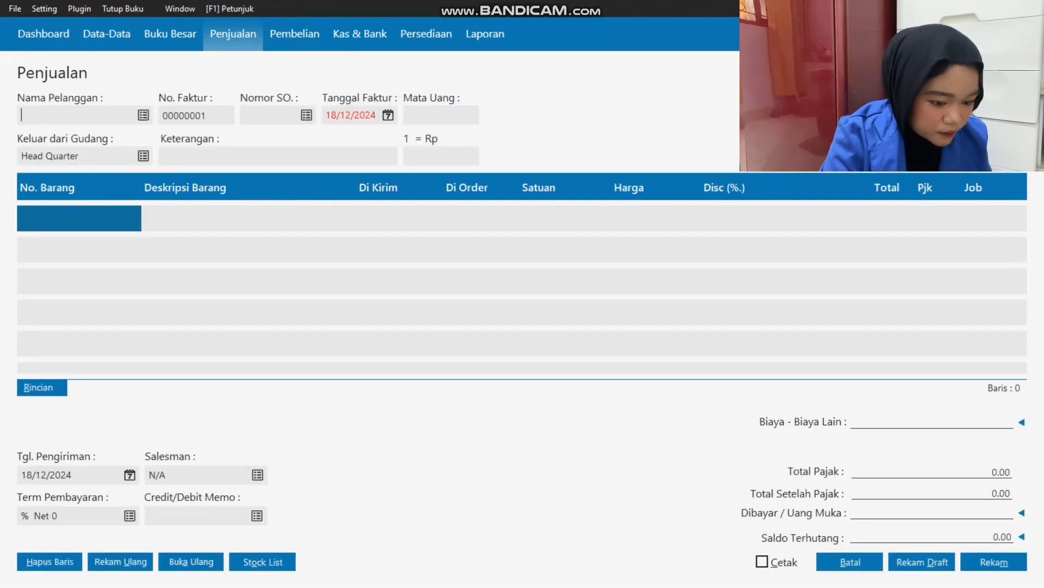
pyautogui.click(143, 115)
pyautogui.click(795, 450)
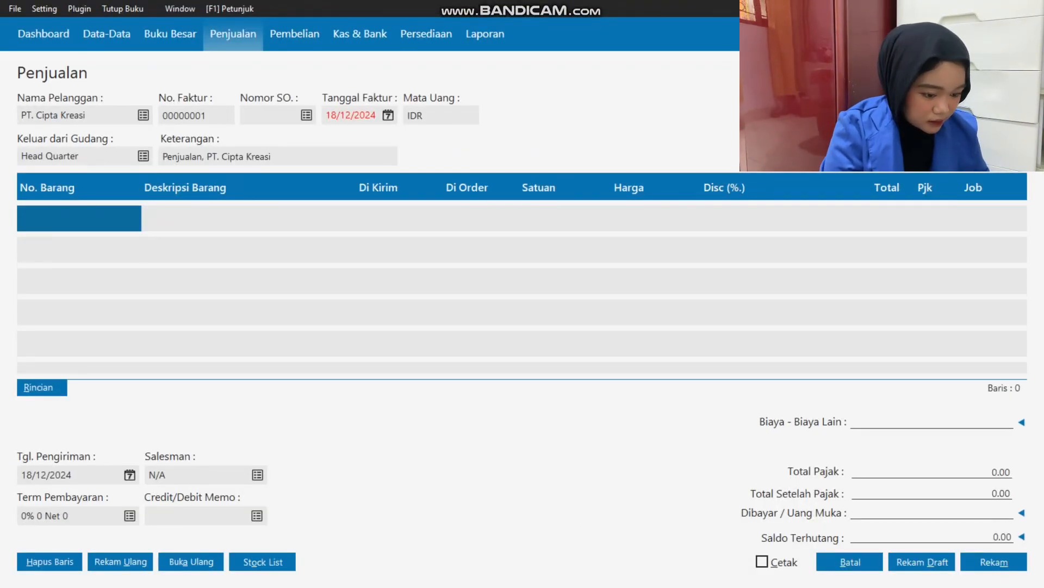
pyautogui.doubleClick(351, 115)
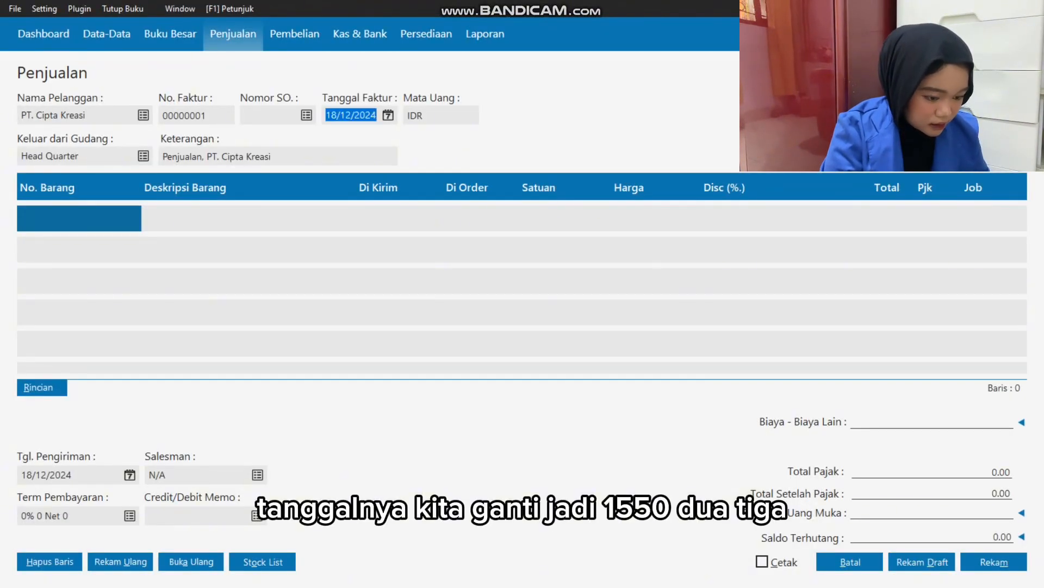
pyautogui.write('15012023')
pyautogui.press('Tab')
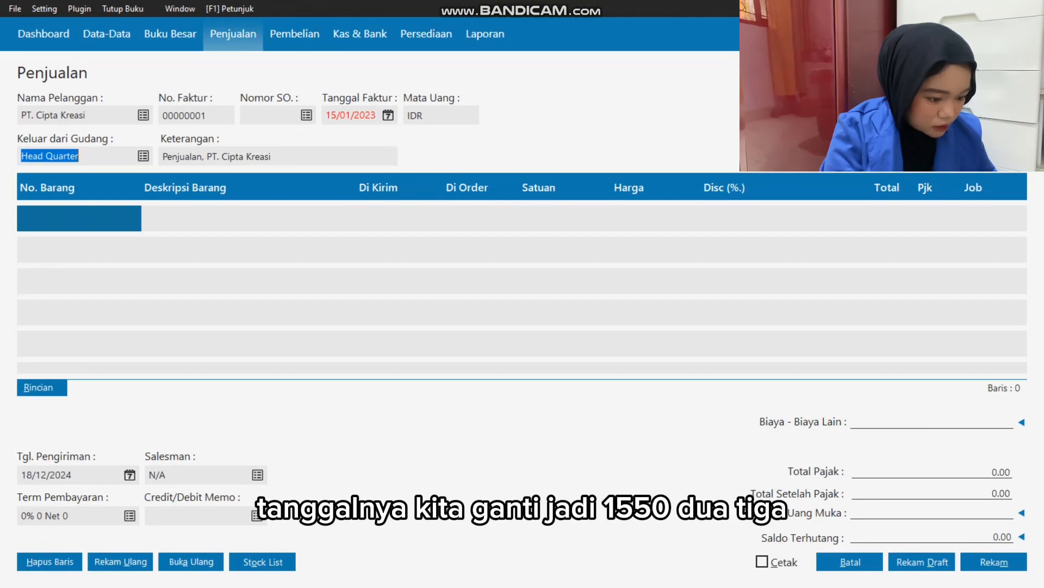
# Check the sold items in Excel and add item T01 Keychain to the sales invoice's first line.
pyautogui.press('Tab')
pyautogui.press('Tab')
pyautogui.press('Tab')
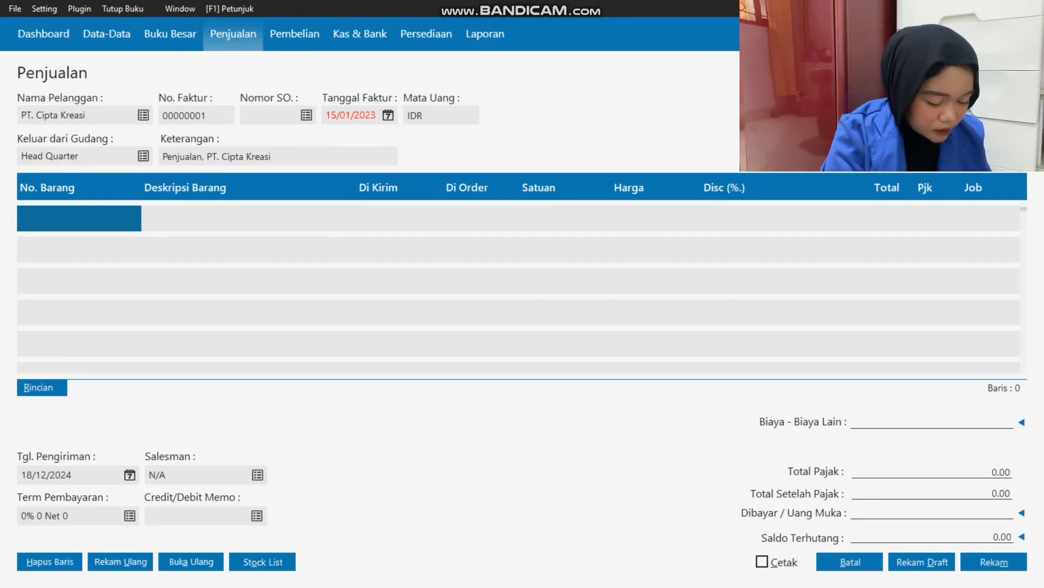
pyautogui.press('Return')
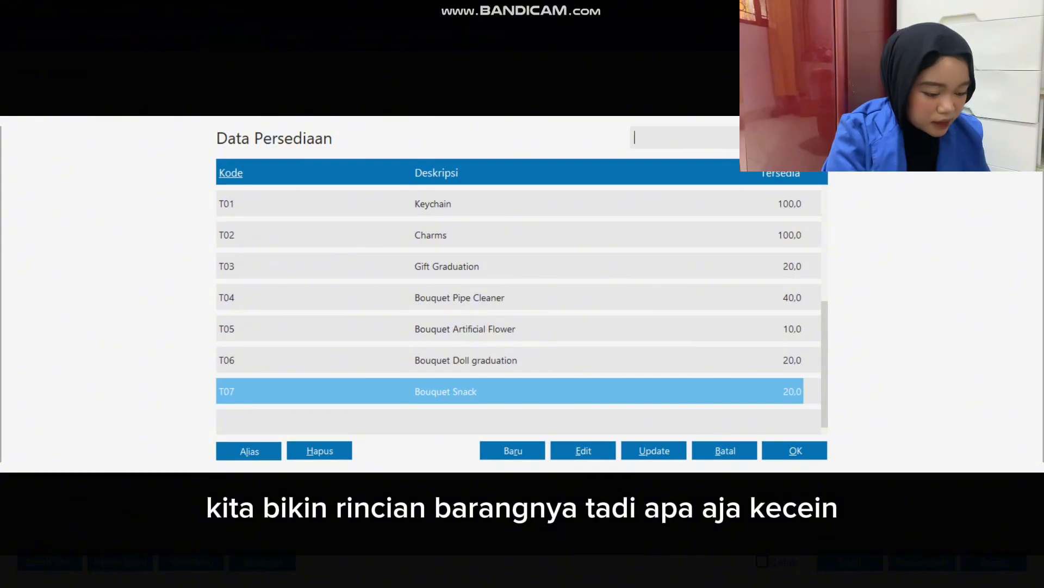
pyautogui.hotkey('alt', 'Tab')
pyautogui.click(436, 229)
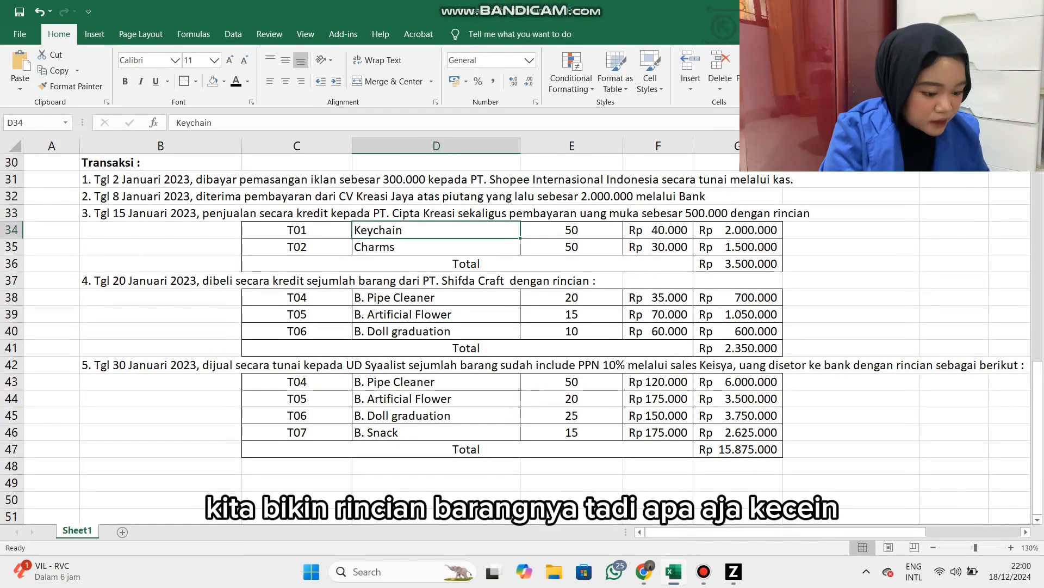
pyautogui.hotkey('alt', 'Tab')
pyautogui.doubleClick(438, 202)
# Check the Keychain line in Excel and set its delivered quantity to 50 and unit price to 40.000.
pyautogui.hotkey('alt', 'Tab')
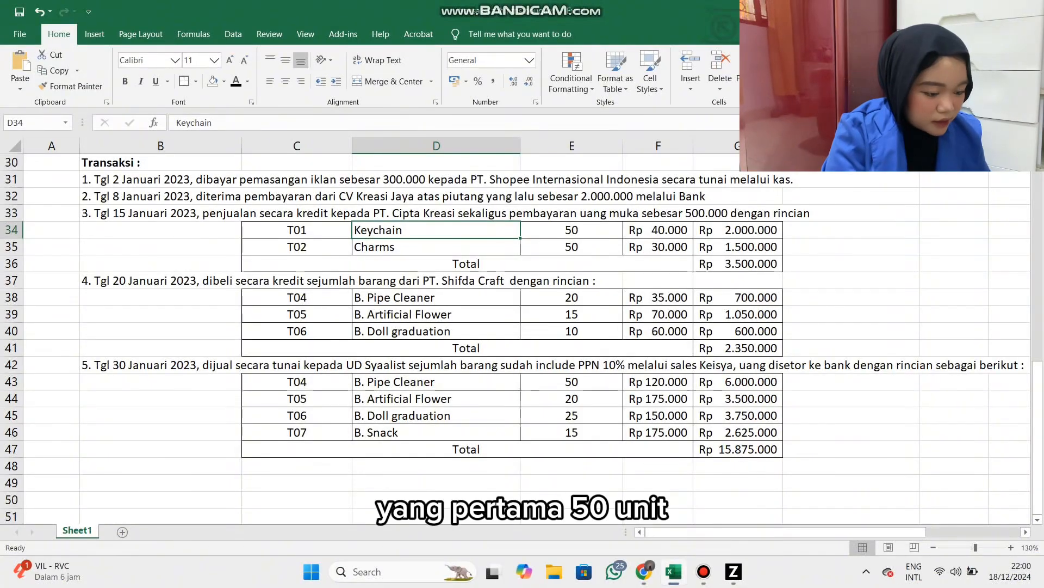
pyautogui.hotkey('alt', 'Tab')
pyautogui.click(378, 219)
pyautogui.write('50')
pyautogui.press('Tab')
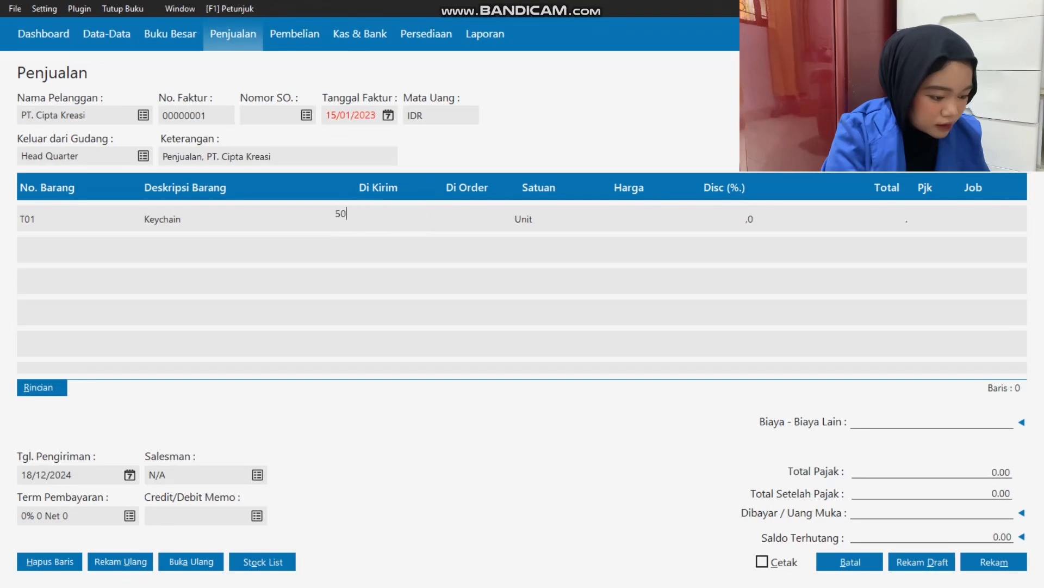
pyautogui.press('Tab')
pyautogui.write('40.000')
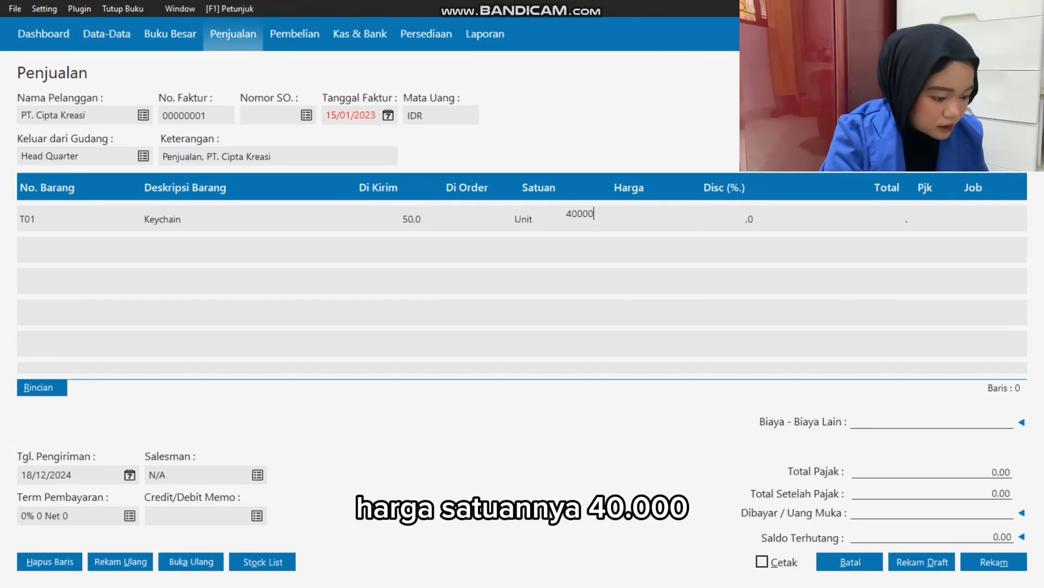
# Check the transaction in Excel and complete the Keychain line without a tax code or job.
pyautogui.press('Tab')
pyautogui.press('Tab')
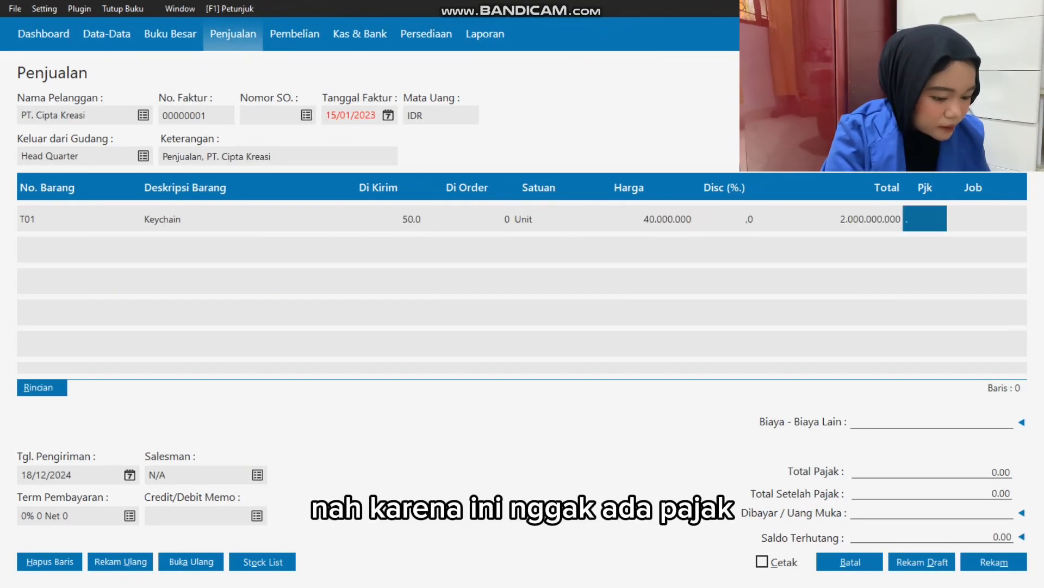
pyautogui.hotkey('alt', 'Tab')
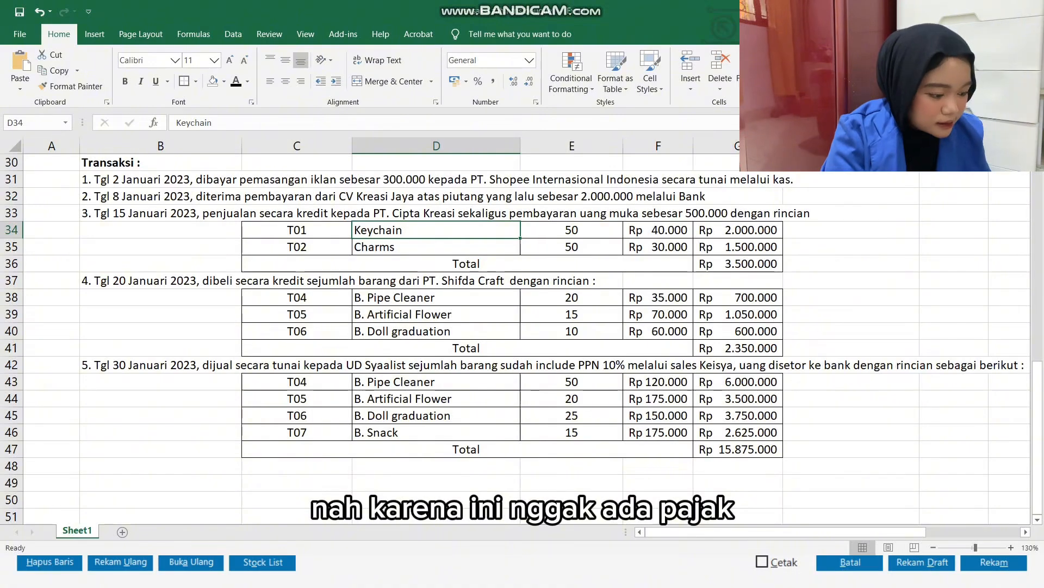
pyautogui.hotkey('alt', 'Tab')
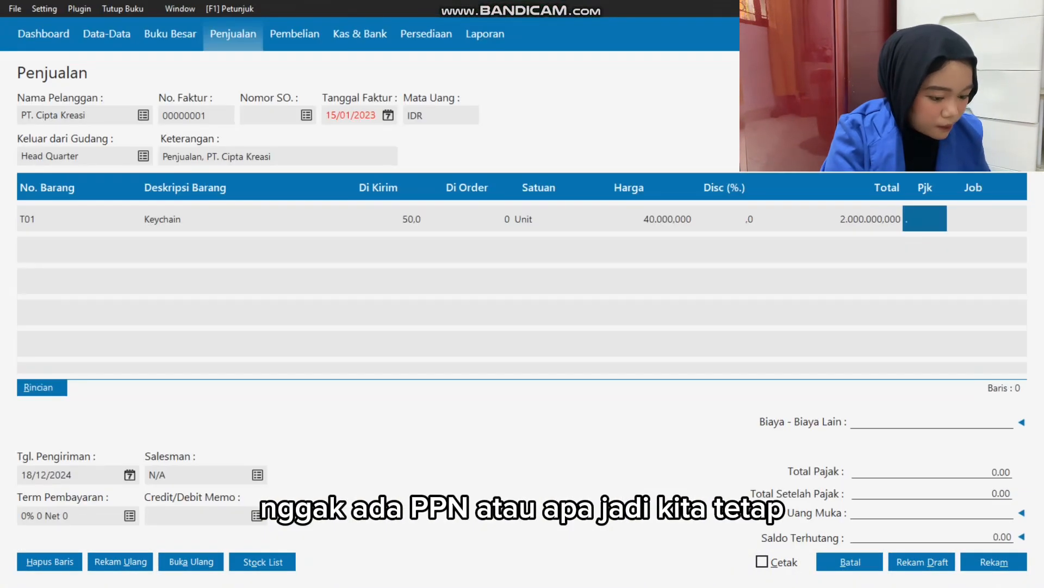
pyautogui.press('Tab')
pyautogui.press('Tab')
pyautogui.press('Tab')
pyautogui.press('Tab')
pyautogui.press('Tab')
pyautogui.press('Tab')
pyautogui.press('Tab')
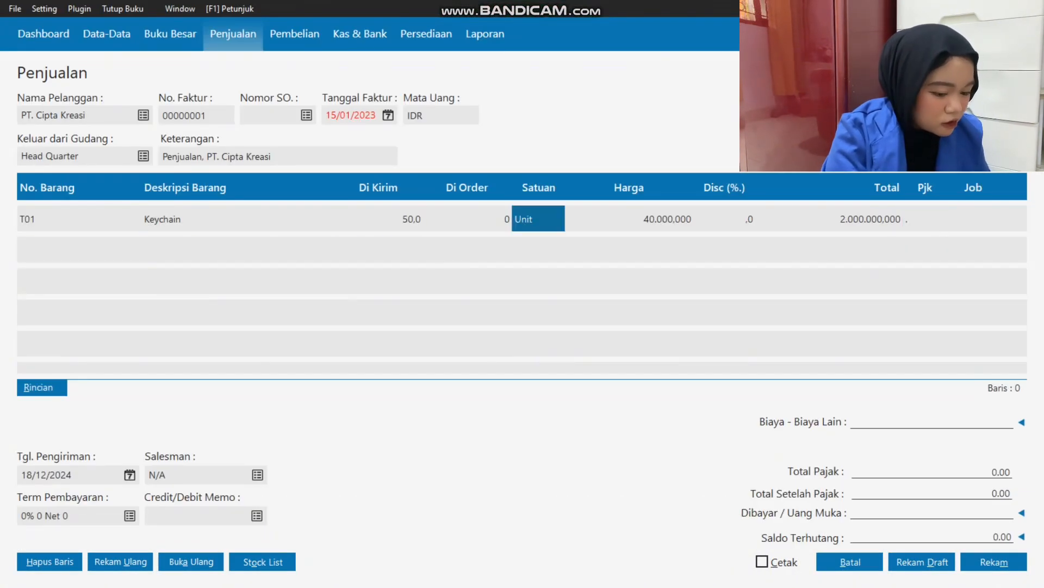
pyautogui.press('Tab')
pyautogui.press('Tab')
pyautogui.press('Tab')
pyautogui.press('Tab')
pyautogui.press('Return')
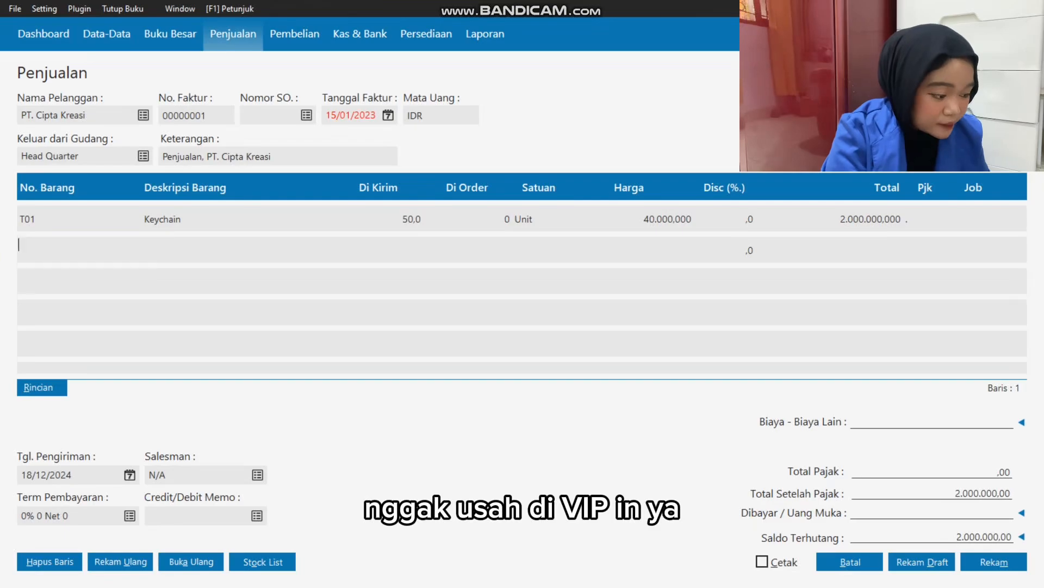
# Add item T02 Charms to the sales invoice's second line.
pyautogui.press('Return')
pyautogui.press('Down')
pyautogui.press('Return')
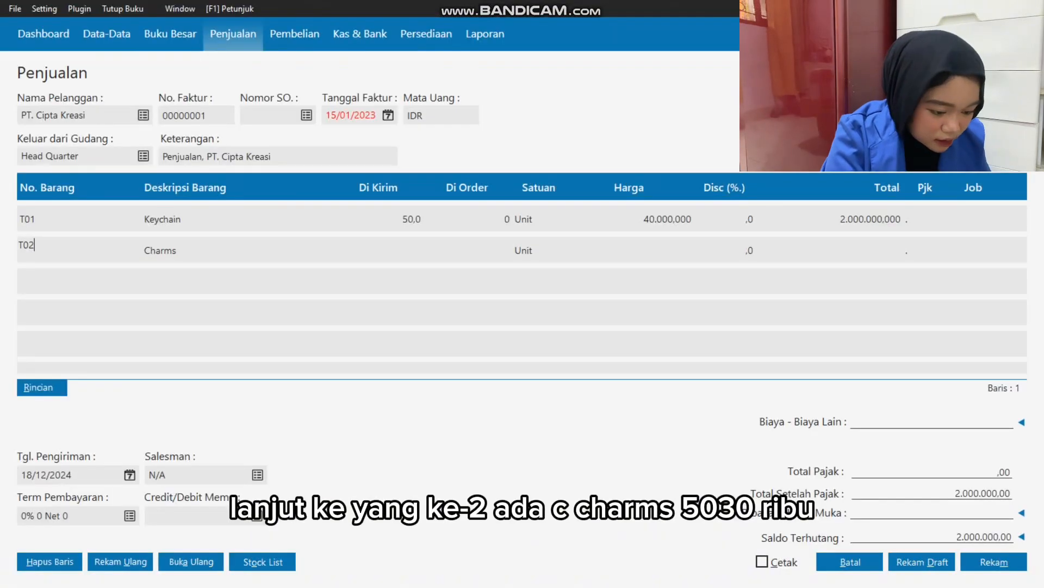
# Check the Charms line in Excel and set its delivered quantity to 50 and unit price to 30.000, without tax.
pyautogui.hotkey('alt', 'Tab')
pyautogui.click(658, 247)
pyautogui.hotkey('alt', 'Tab')
pyautogui.press('Tab')
pyautogui.write('50')
pyautogui.press('Tab')
pyautogui.press('Tab')
pyautogui.write('30.')
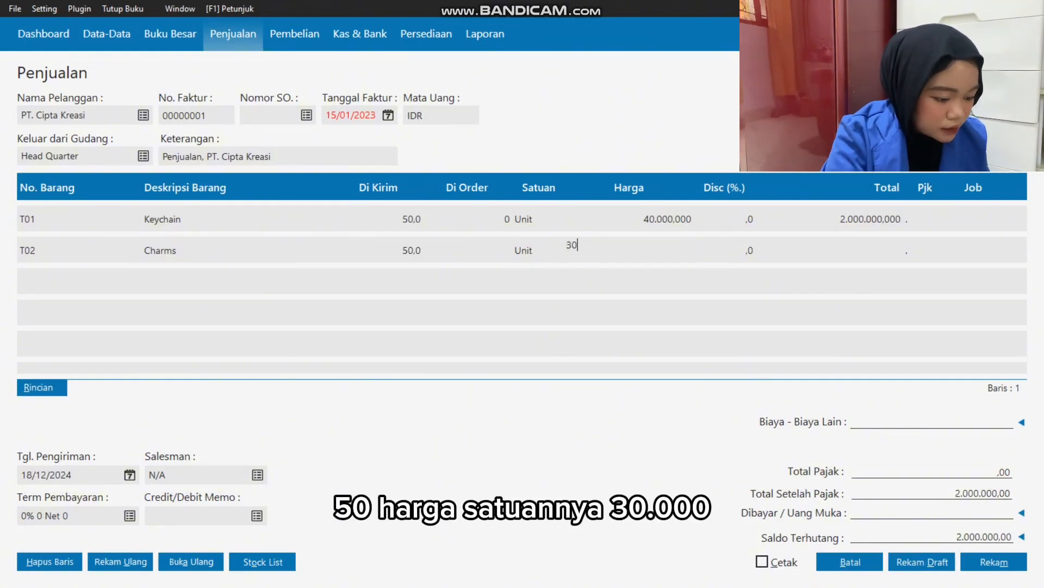
pyautogui.write('000')
pyautogui.press('Tab')
pyautogui.press('Tab')
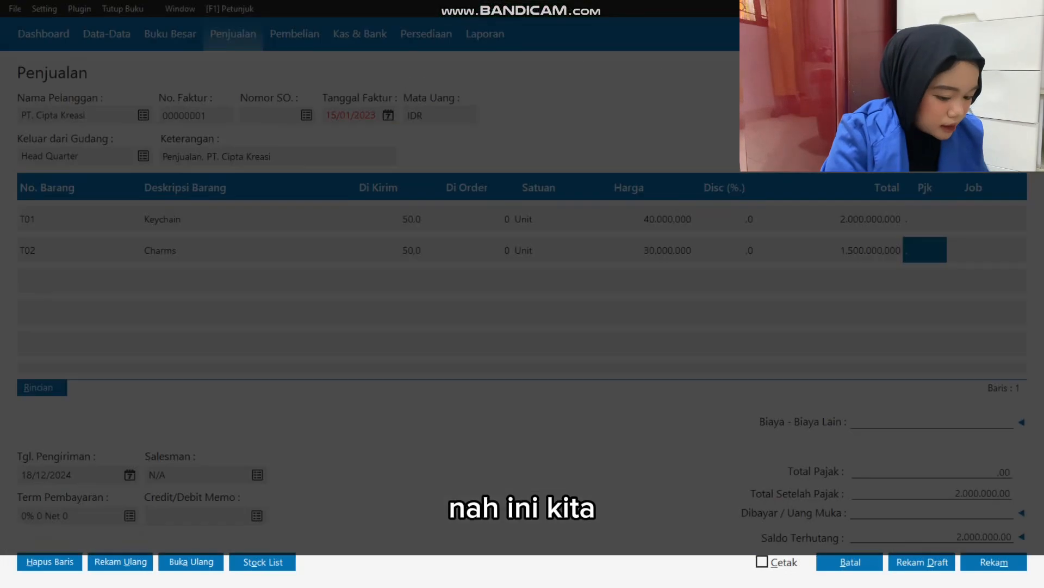
pyautogui.press('Tab')
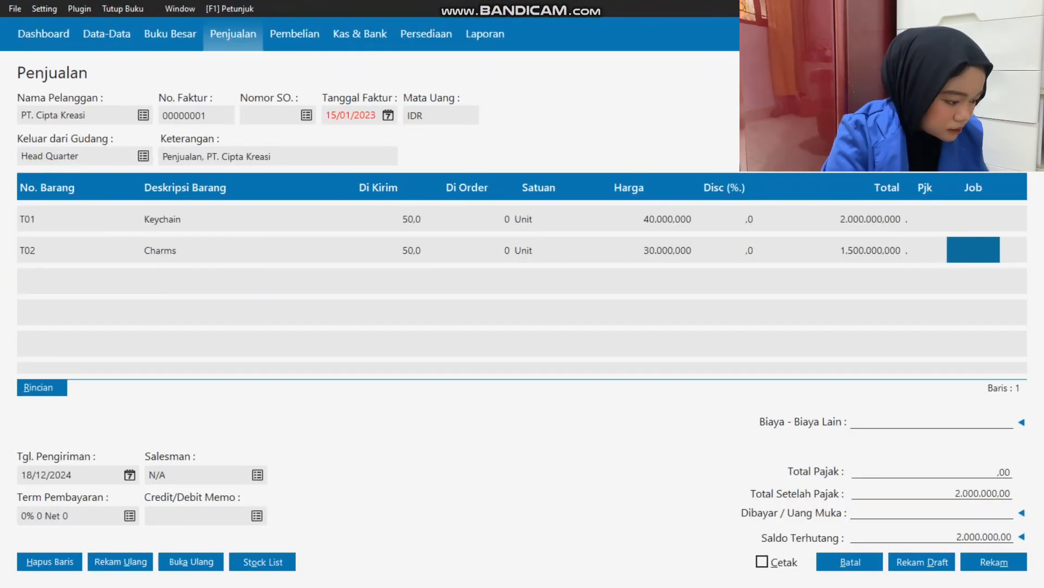
# Finish the Charms line and set the sales invoice's delivery date to 16/01/2023.
pyautogui.press('Tab')
pyautogui.write('16/01/202')
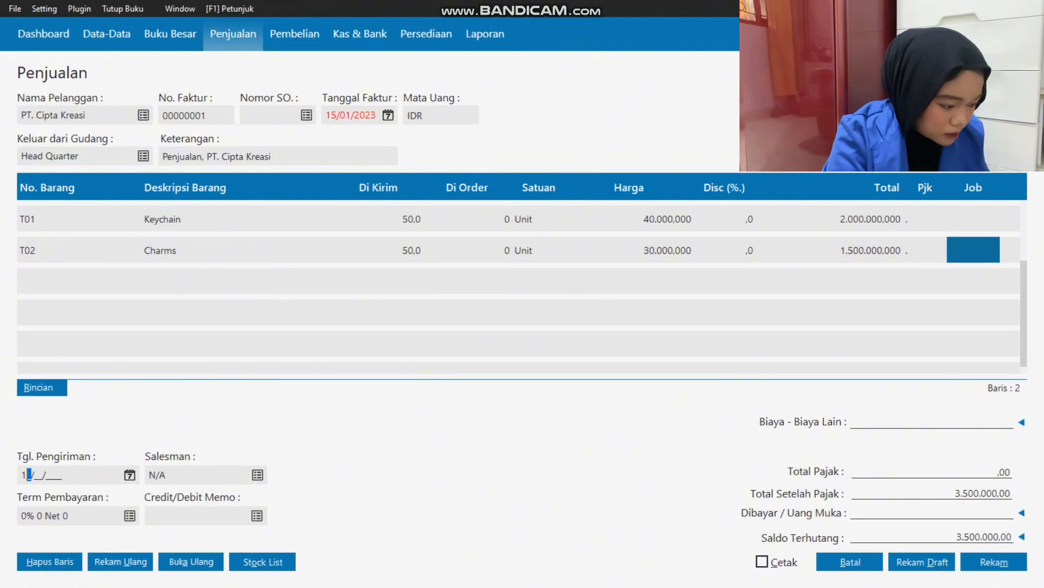
pyautogui.write('3')
pyautogui.press('Tab')
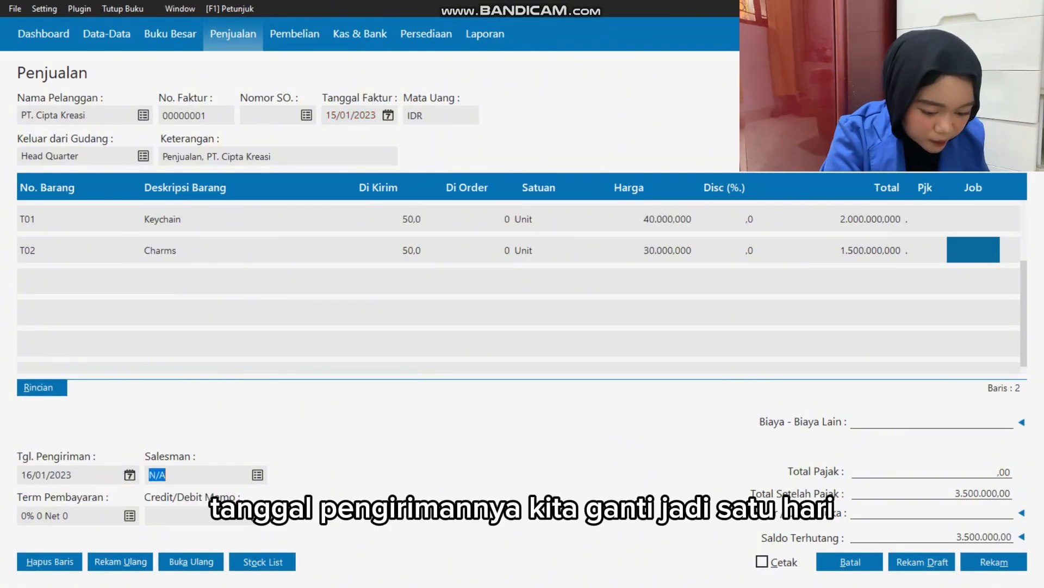
# Set the invoice's payment terms to 10 discount days, 30 due days and a 2% early discount.
pyautogui.press('Tab')
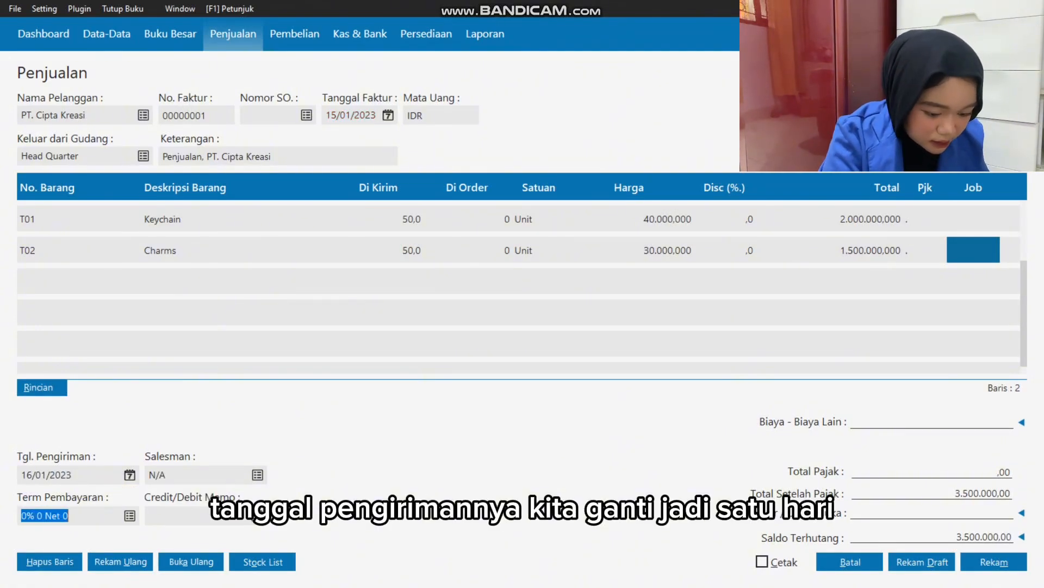
pyautogui.press('Return')
pyautogui.press('Tab')
pyautogui.write('30')
pyautogui.press('Tab')
pyautogui.write('2')
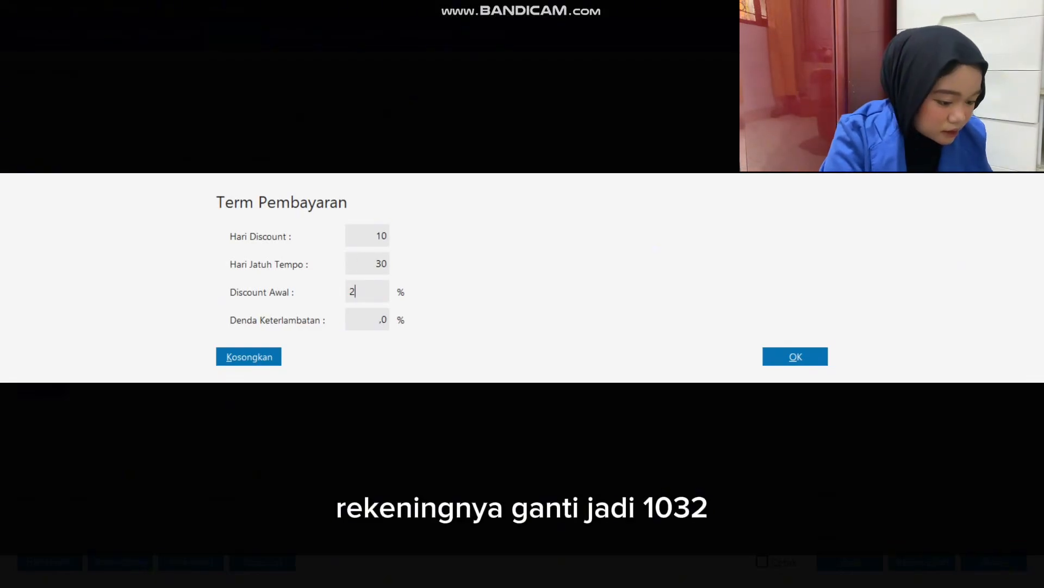
pyautogui.press('Return')
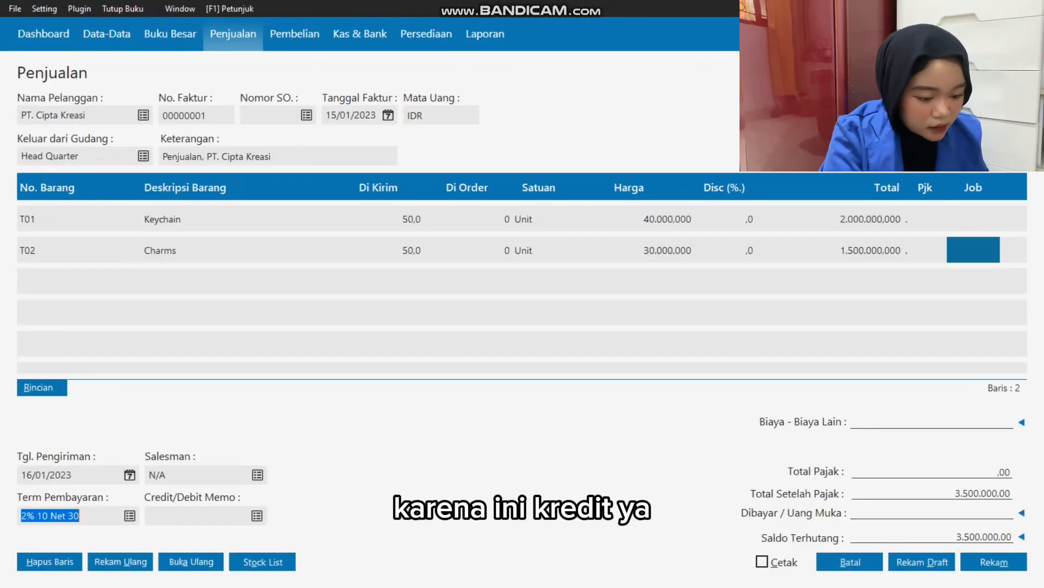
# Apply the customer's down payment dated 15/01/2023 to the sales invoice.
pyautogui.click(1022, 513)
pyautogui.click(257, 252)
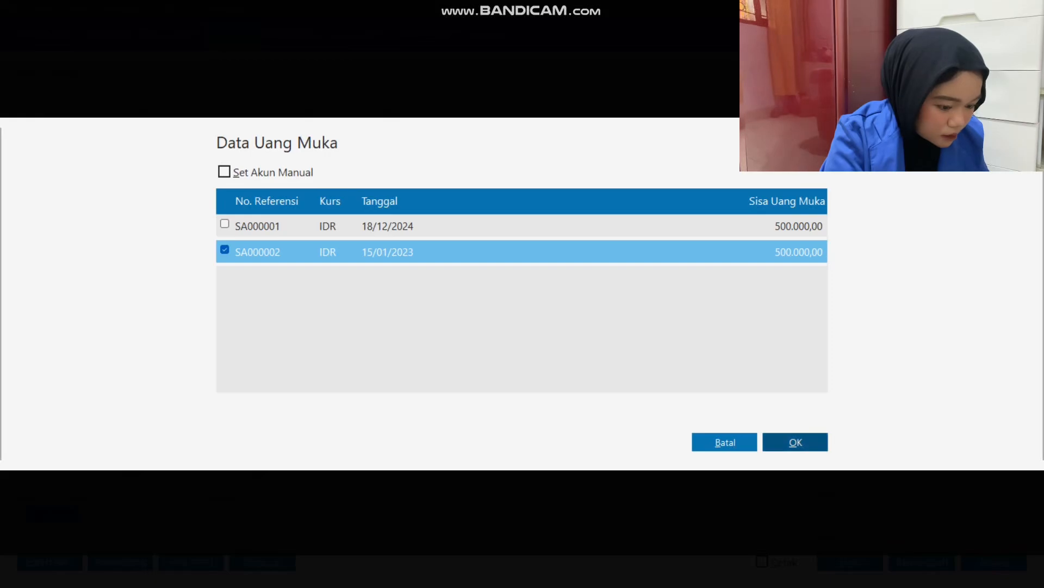
pyautogui.press('Return')
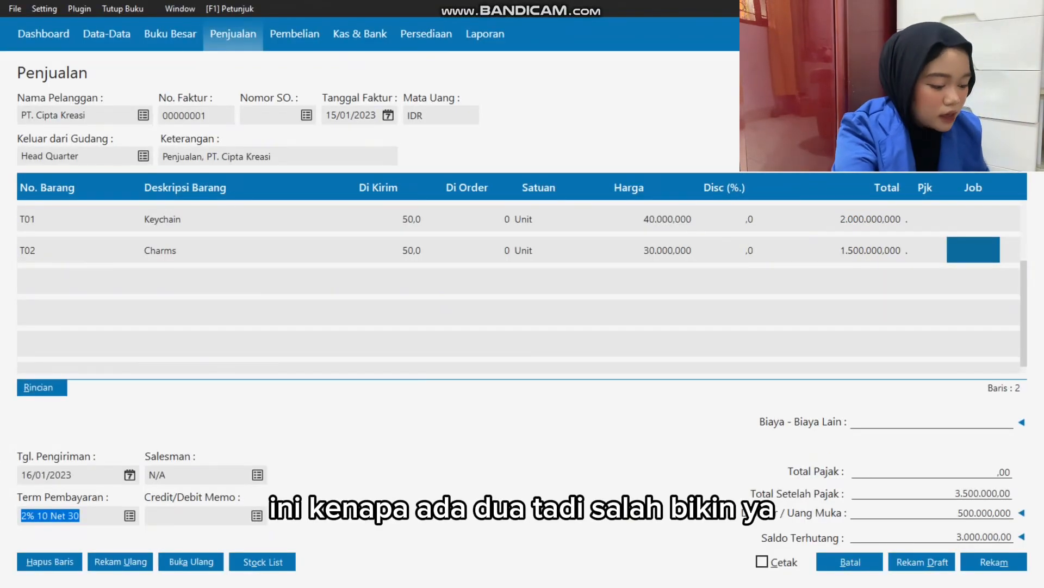
# Record the sales invoice, dismiss the blank form and close the Invoice Penjualan list.
pyautogui.click(994, 561)
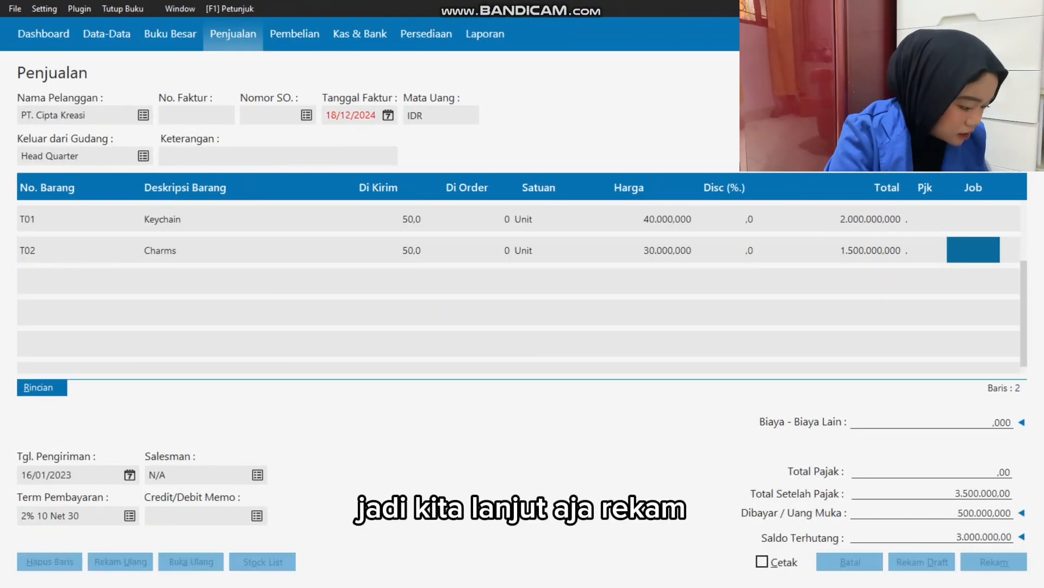
pyautogui.click(850, 561)
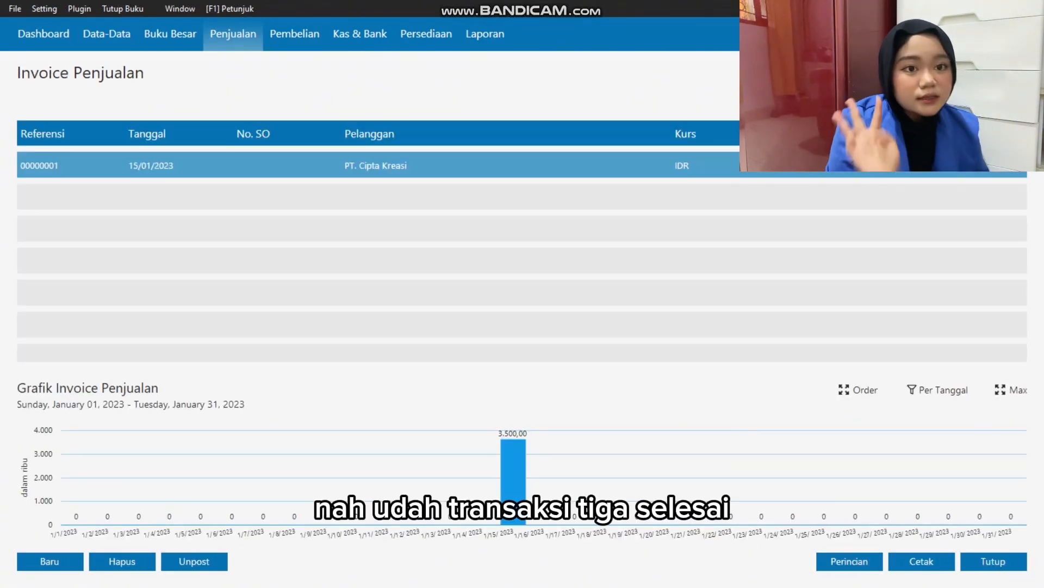
pyautogui.click(994, 561)
# Read transaction 4 in Excel for the purchase date, supplier and purchased items.
pyautogui.hotkey('alt', 'Tab')
pyautogui.click(161, 281)
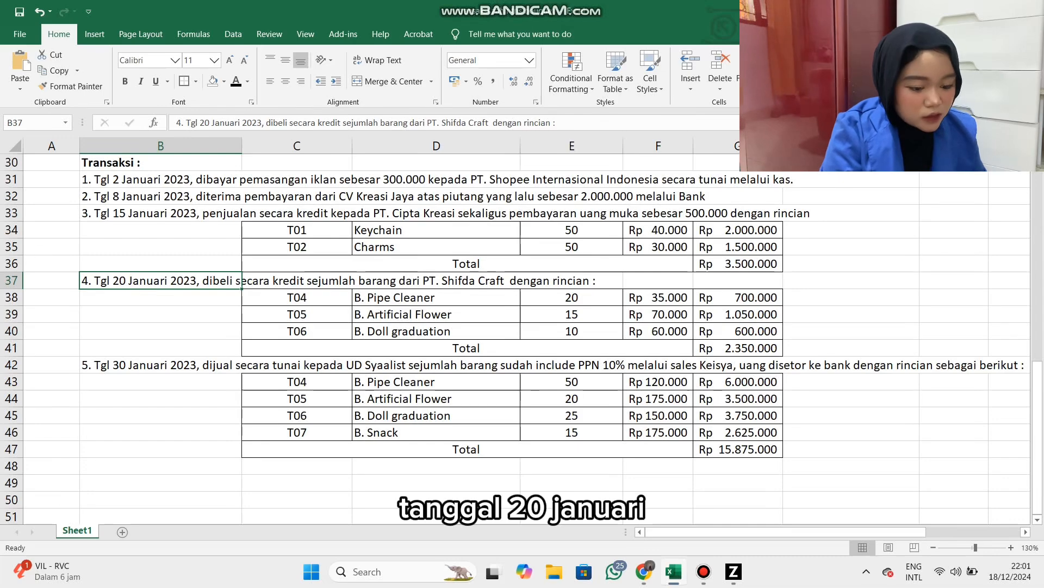
pyautogui.click(437, 280)
pyautogui.click(160, 280)
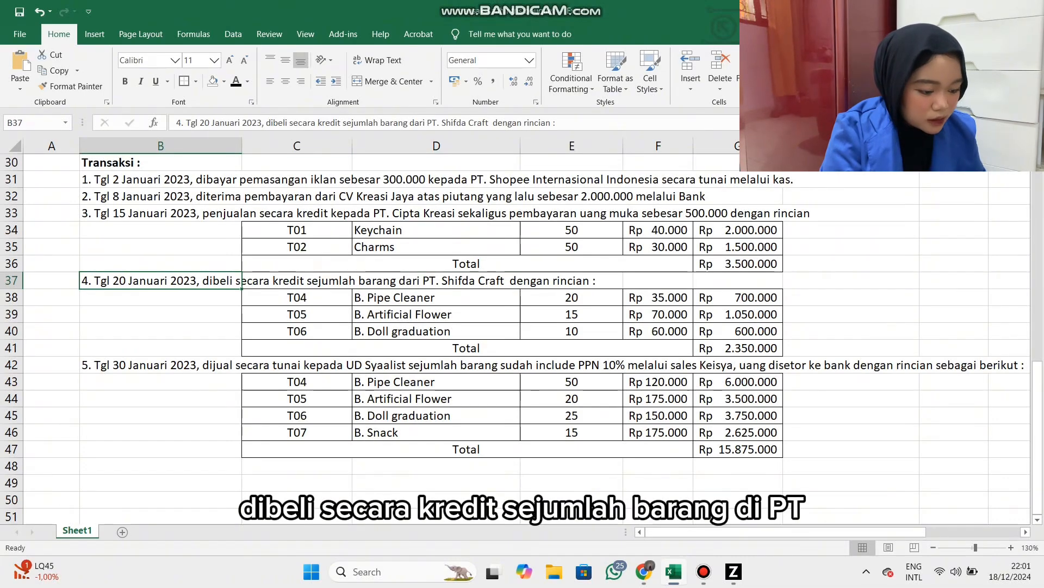
pyautogui.moveTo(427, 122); pyautogui.dragTo(489, 122)
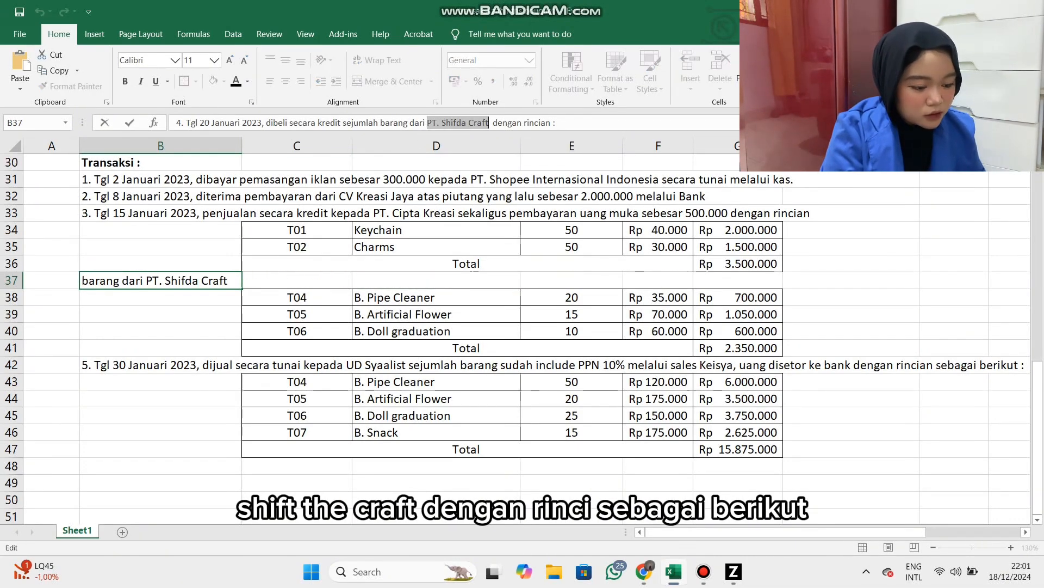
pyautogui.click(436, 331)
pyautogui.hotkey('alt', 'Tab')
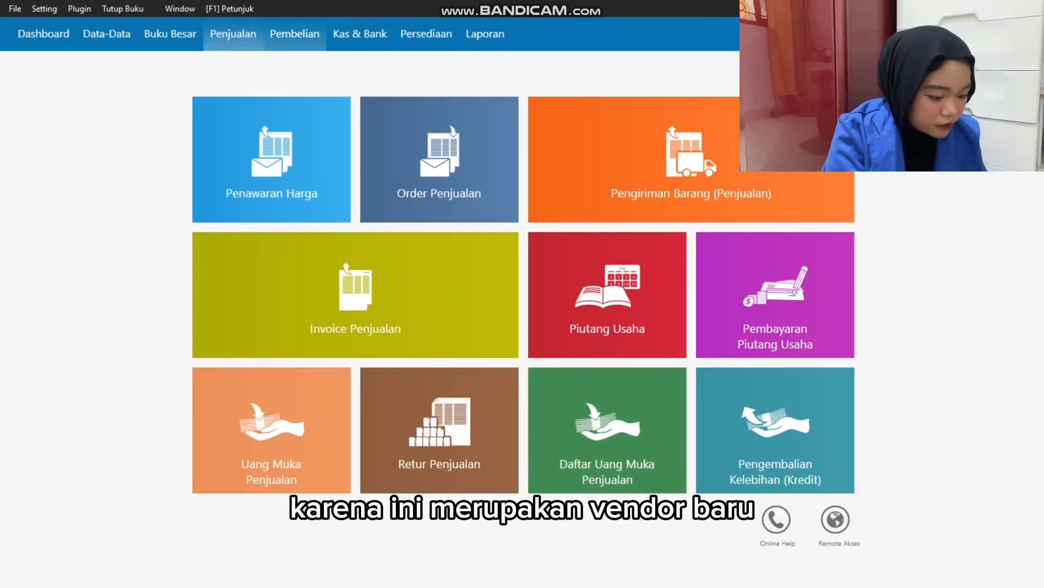
# Start a new Penerimaan Barang entry in the purchasing module and open its vendor list.
pyautogui.click(295, 34)
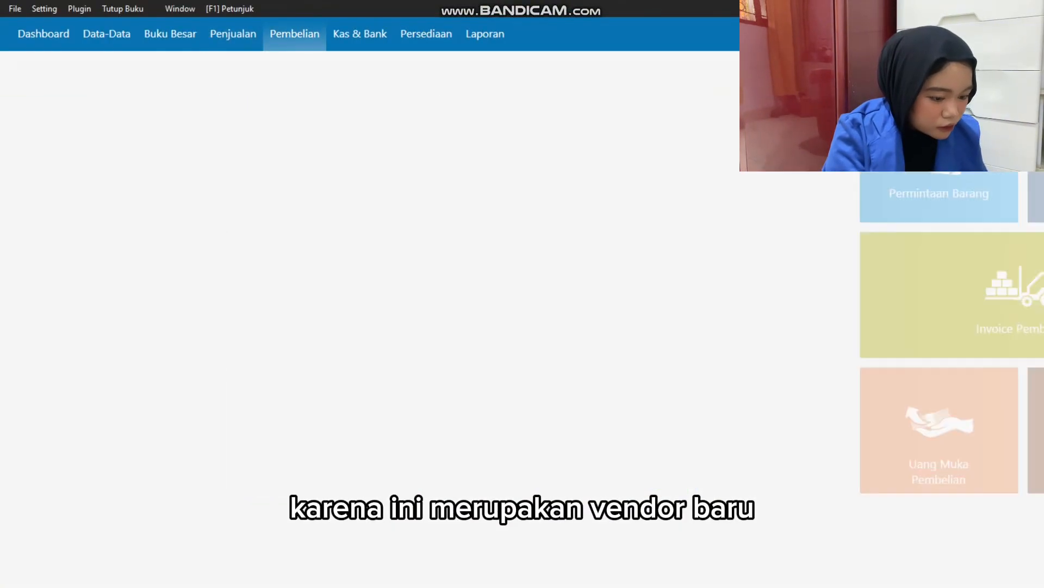
pyautogui.click(245, 347)
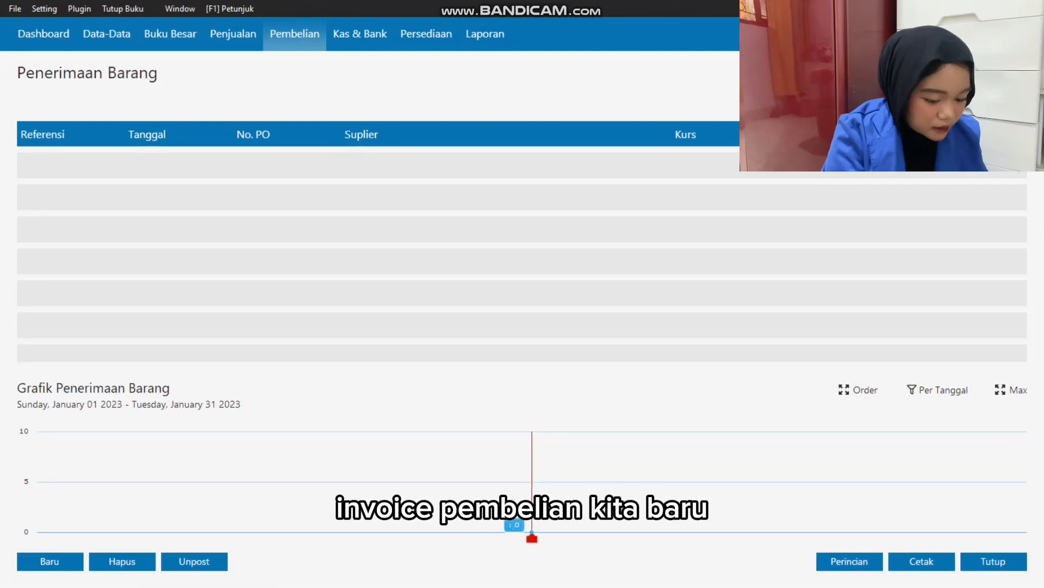
pyautogui.click(49, 561)
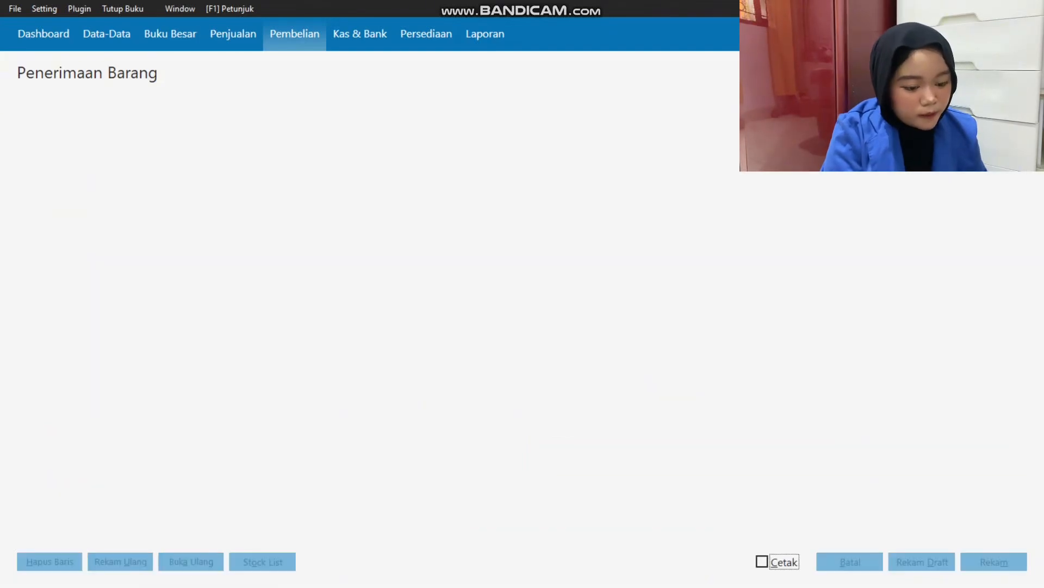
pyautogui.press('Return')
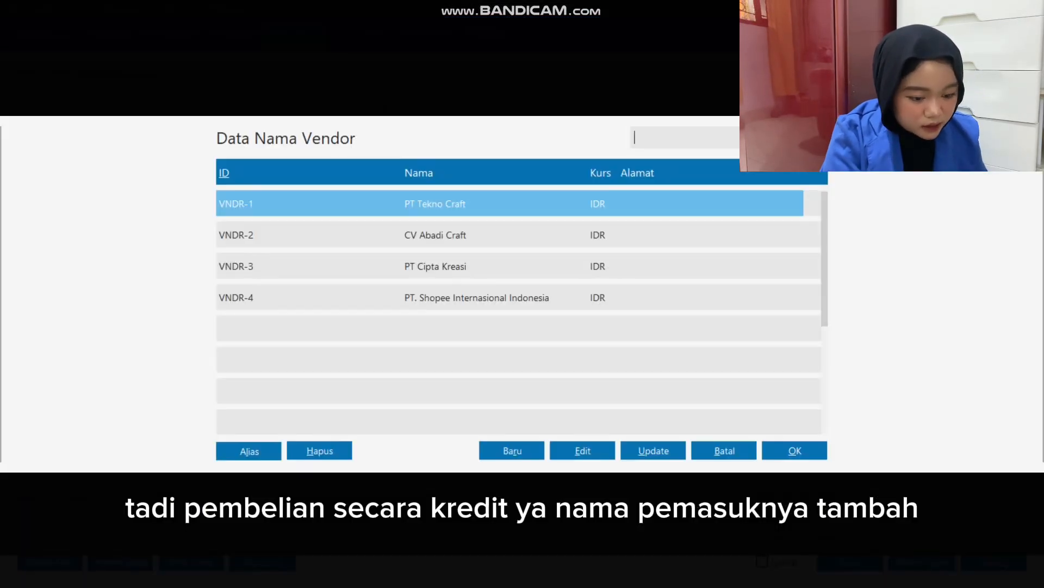
# Create the vendor PT. Shifda Craft without NPWP/NIK data and select it as the purchase's supplier.
pyautogui.click(512, 451)
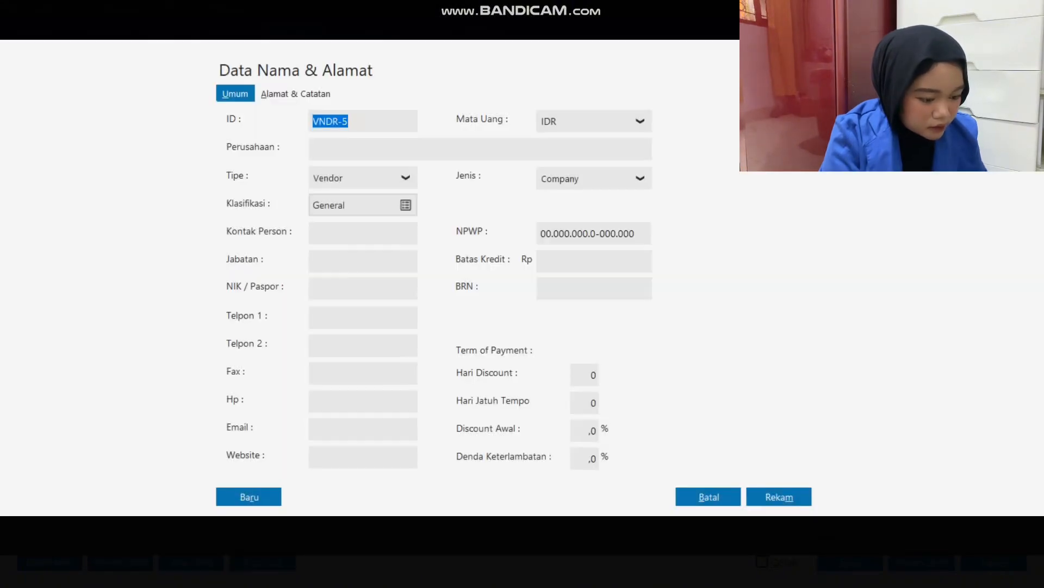
pyautogui.click(313, 148)
pyautogui.write('PT. Shifda Craft')
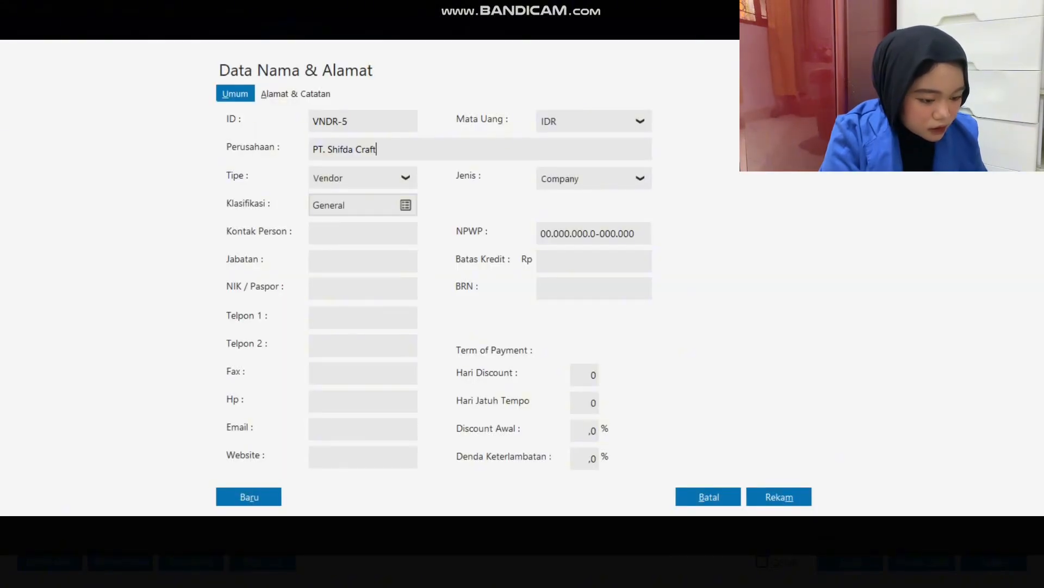
pyautogui.click(779, 497)
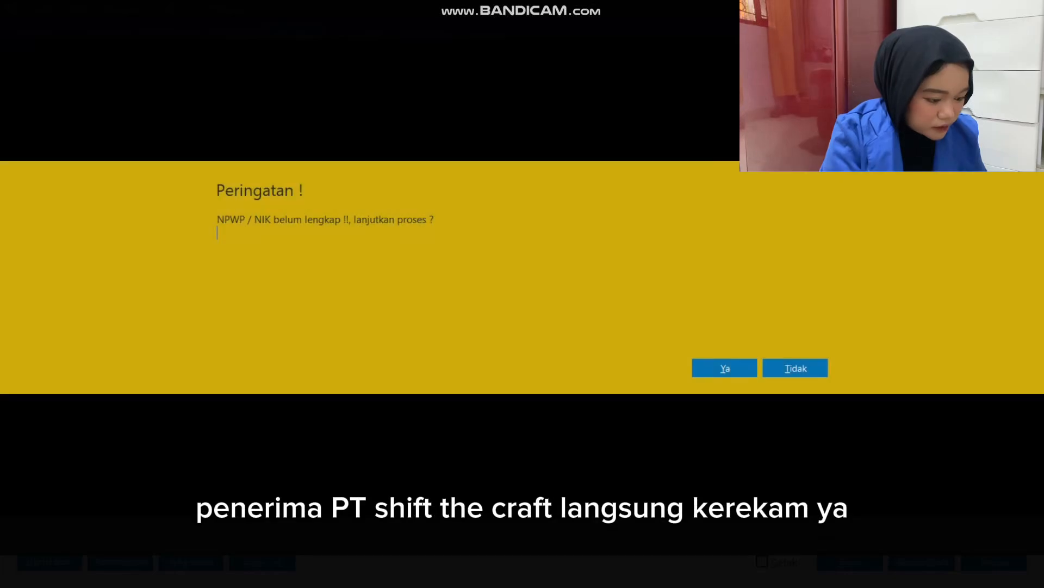
pyautogui.click(725, 368)
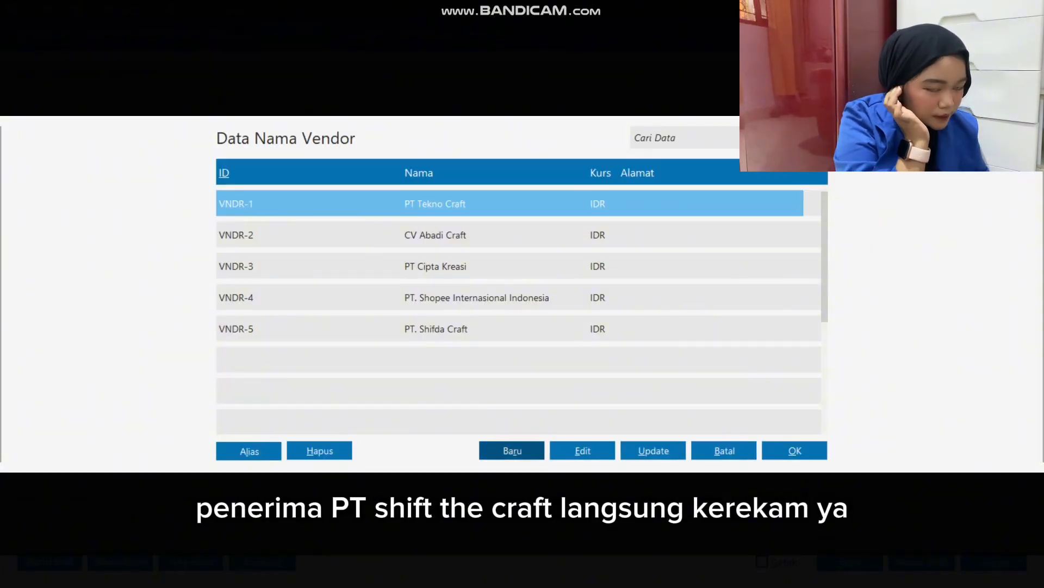
pyautogui.doubleClick(489, 329)
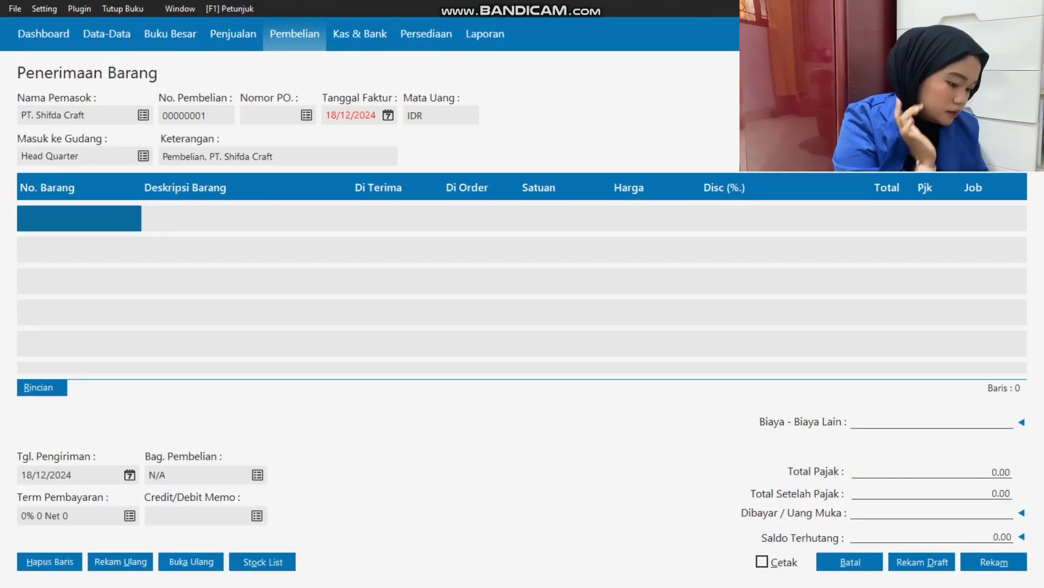
# Check the transaction date in Excel, set the purchase's invoice date to 20/01/2023 and go to the first item line.
pyautogui.doubleClick(351, 115)
pyautogui.hotkey('alt', 'Tab')
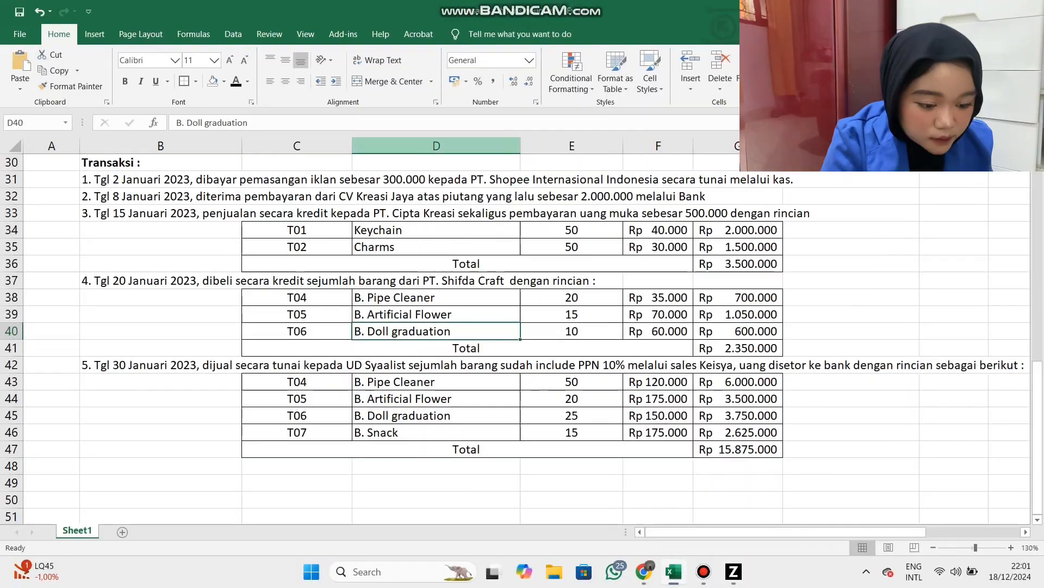
pyautogui.click(161, 281)
pyautogui.hotkey('alt', 'Tab')
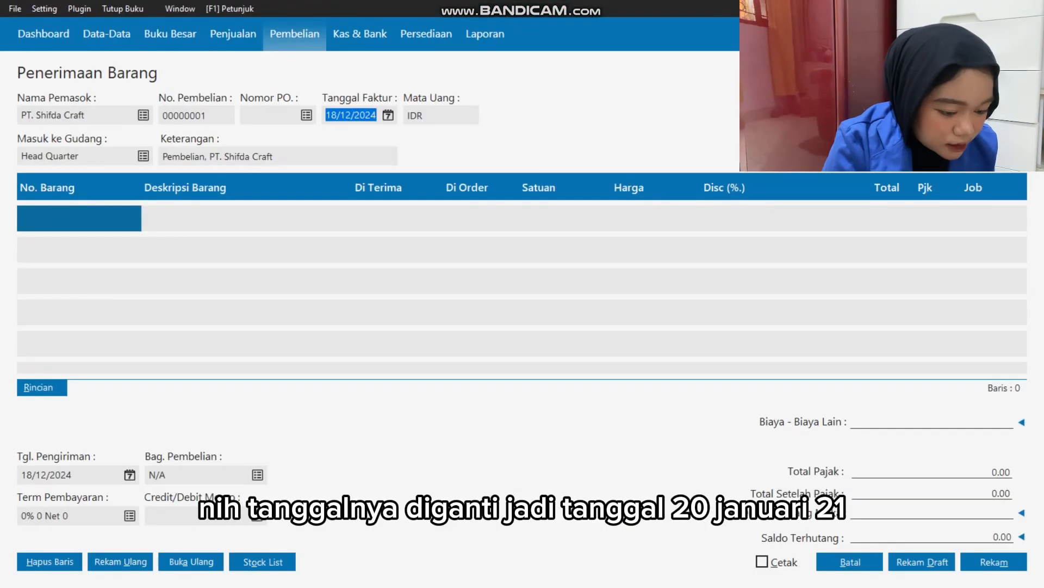
pyautogui.write('20012023')
pyautogui.press('Tab')
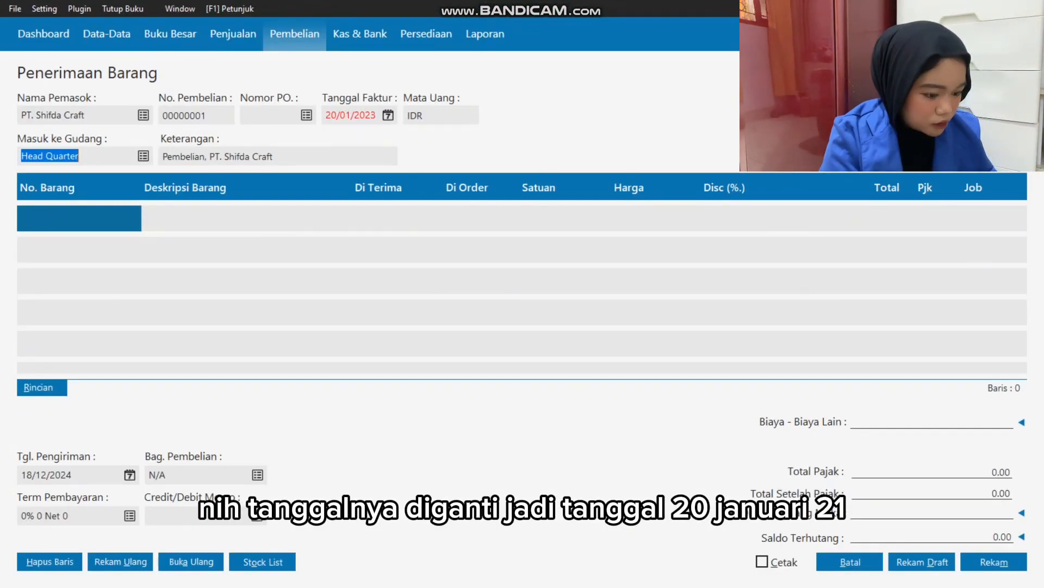
pyautogui.press('Tab')
pyautogui.press('Tab')
pyautogui.press('Tab')
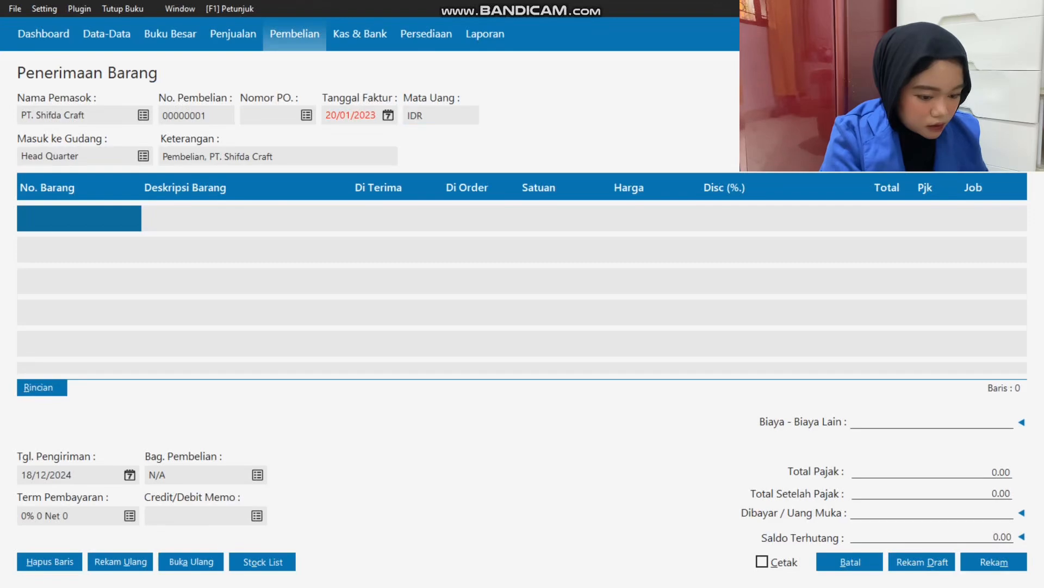
# Add item T04 Bouquet Pipe Cleaner as the first purchase line with a received quantity of 20.
pyautogui.press('Return')
pyautogui.press('Return')
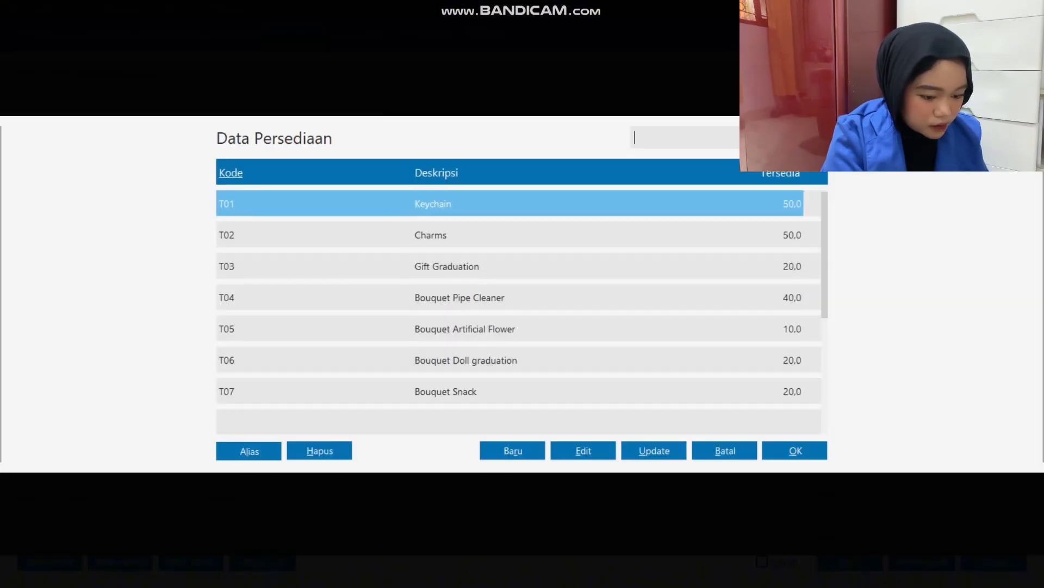
pyautogui.hotkey('alt', 'Tab')
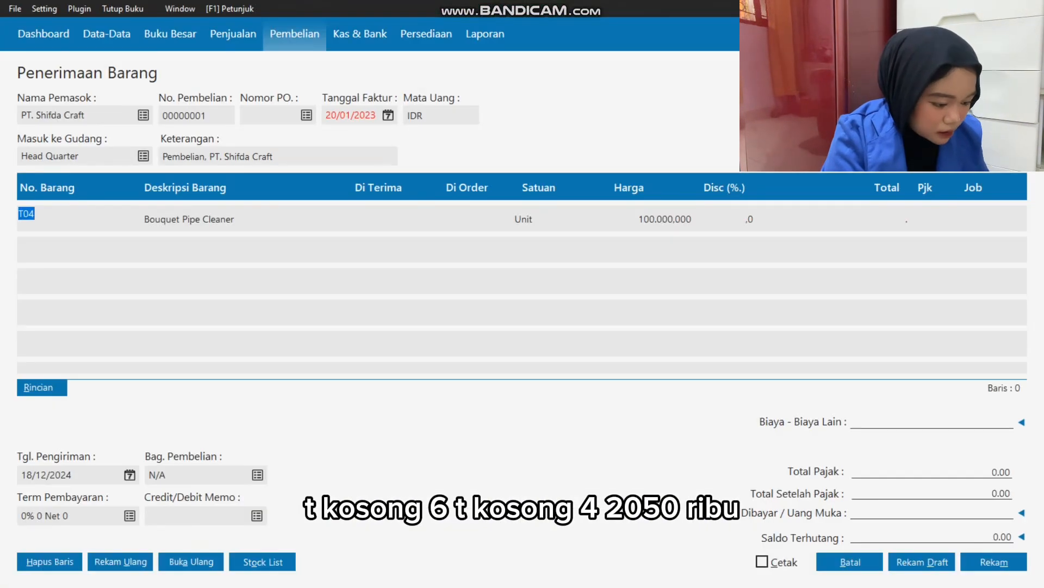
pyautogui.press('Tab')
pyautogui.write('20')
pyautogui.press('Tab')
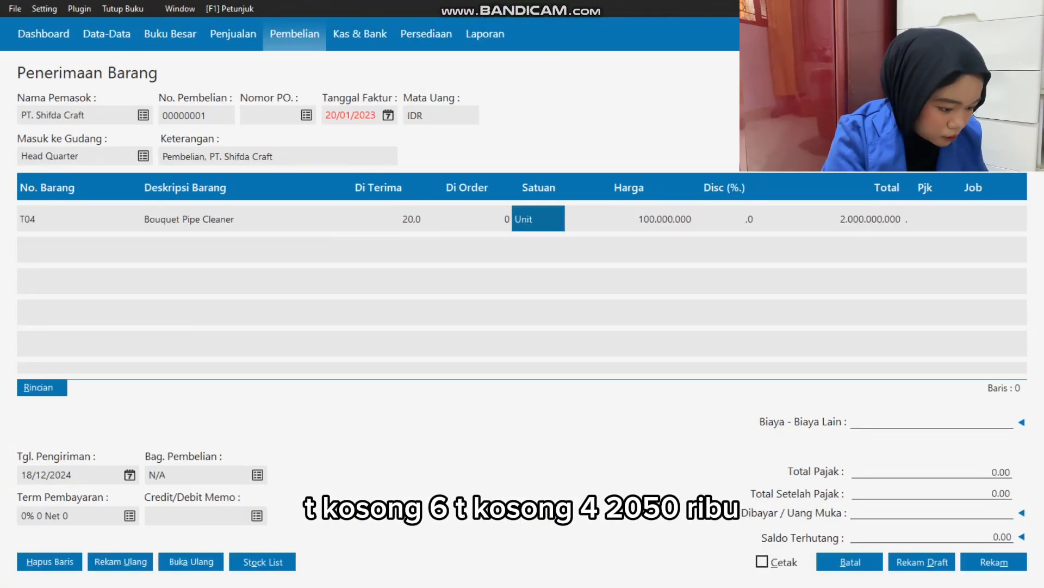
# Keep Unit as the unit of the T04 line, set its price to 35000 and complete the line.
pyautogui.write('c50')
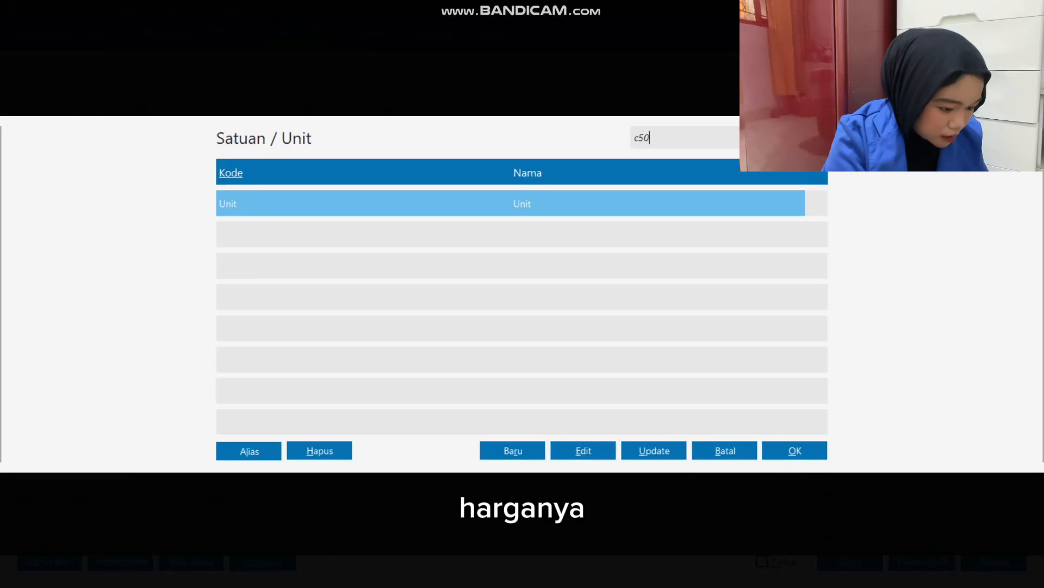
pyautogui.press('Return')
pyautogui.press('Tab')
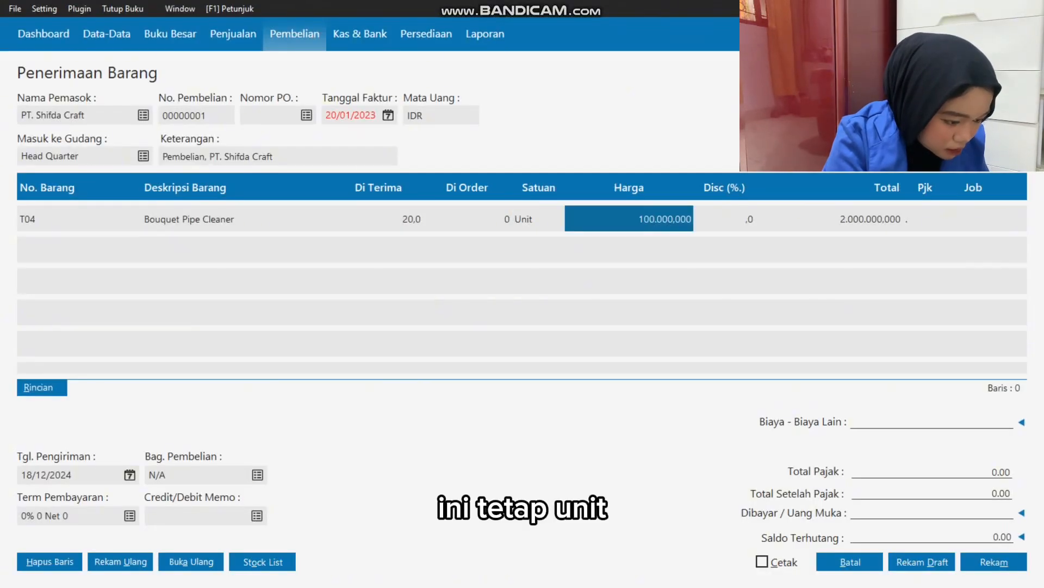
pyautogui.press('Return')
pyautogui.write('35')
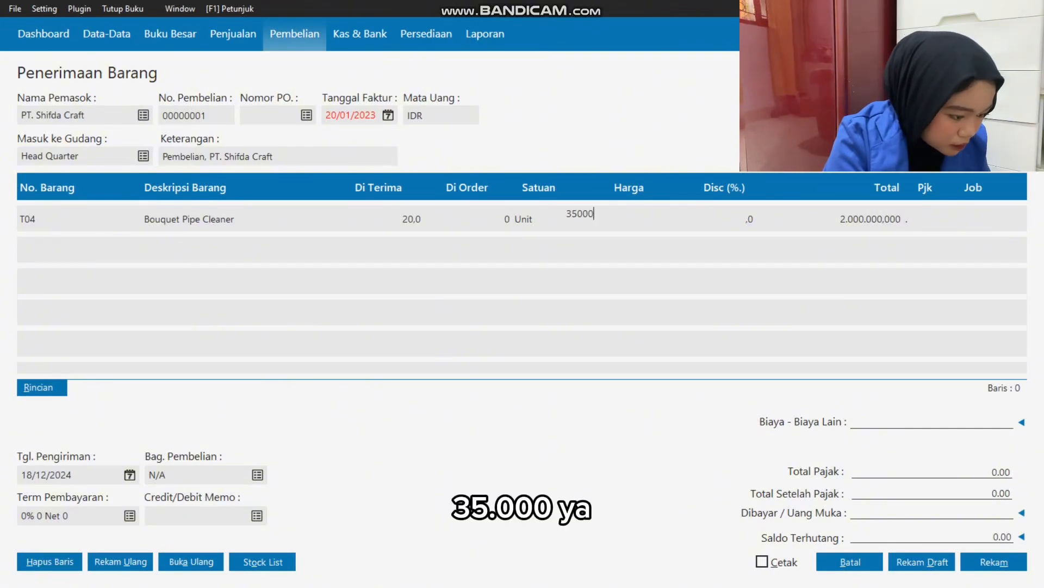
pyautogui.press('Tab')
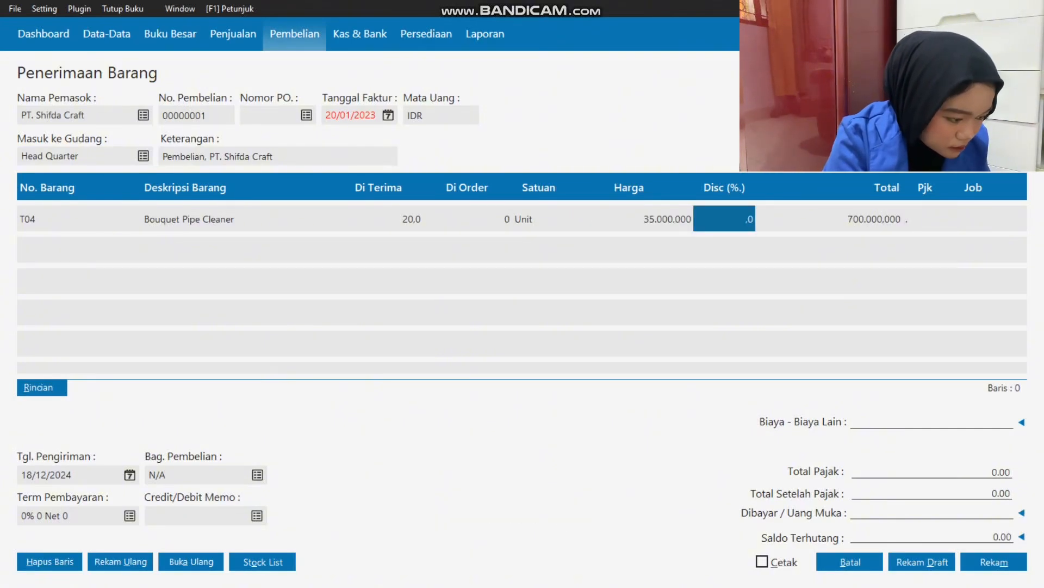
pyautogui.press('Tab')
pyautogui.press('Tab')
pyautogui.press('Tab')
# Check the T05 row of transaction 4 in Excel and add T05 Bouquet Artificial Flower as the second purchase line.
pyautogui.hotkey('alt', 'Tab')
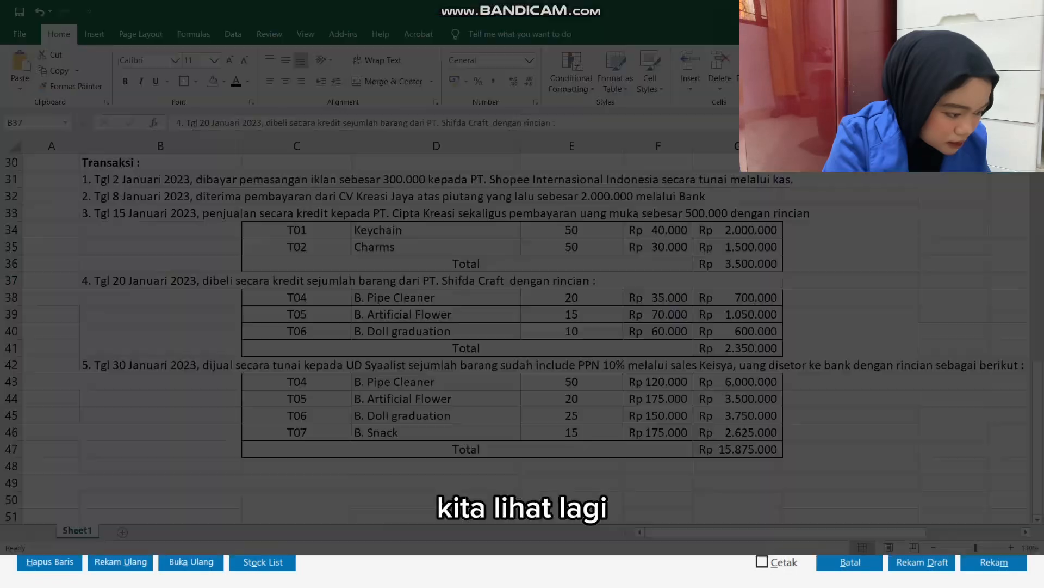
pyautogui.moveTo(296, 314); pyautogui.dragTo(783, 322)
pyautogui.hotkey('alt', 'Tab')
pyautogui.doubleClick(78, 249)
pyautogui.click(465, 328)
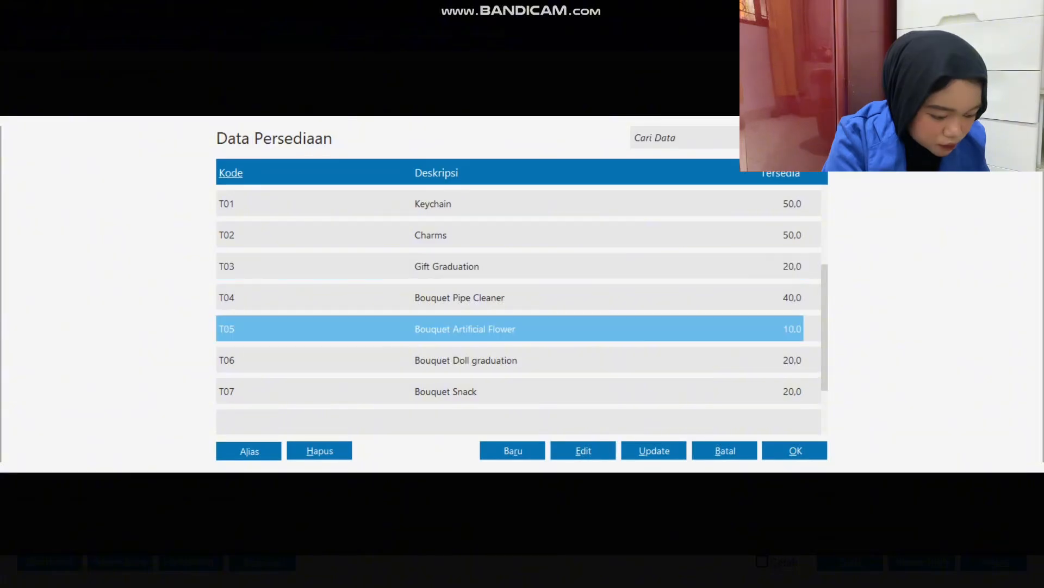
pyautogui.press('Return')
# Check the T05 quantity in Excel and set the Bouquet Artificial Flower line's received quantity to 15.
pyautogui.hotkey('alt', 'Tab')
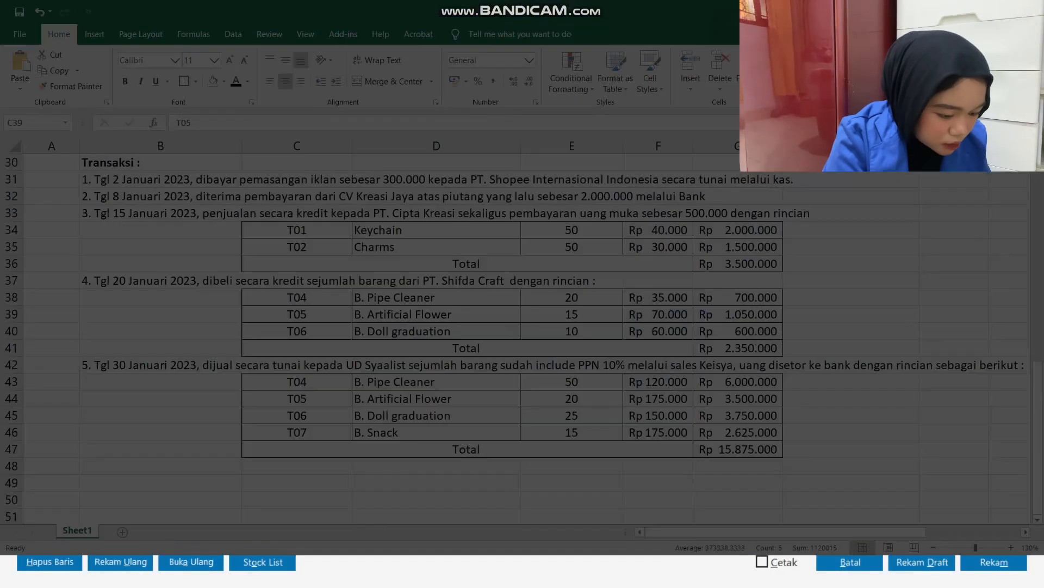
pyautogui.hotkey('alt', 'Tab')
pyautogui.press('Tab')
pyautogui.press('Tab')
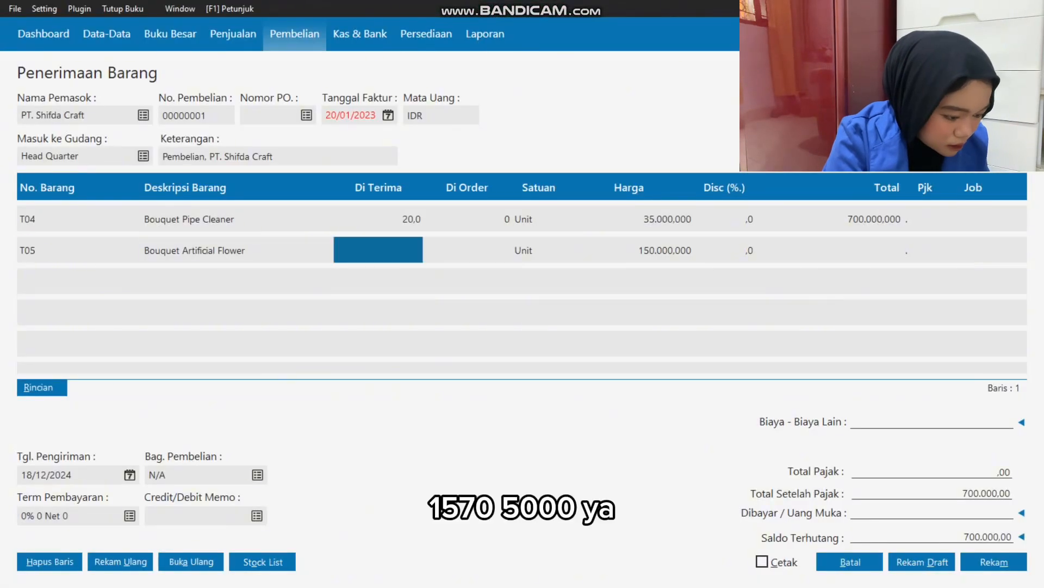
pyautogui.write('15')
pyautogui.press('Tab')
pyautogui.press('Tab')
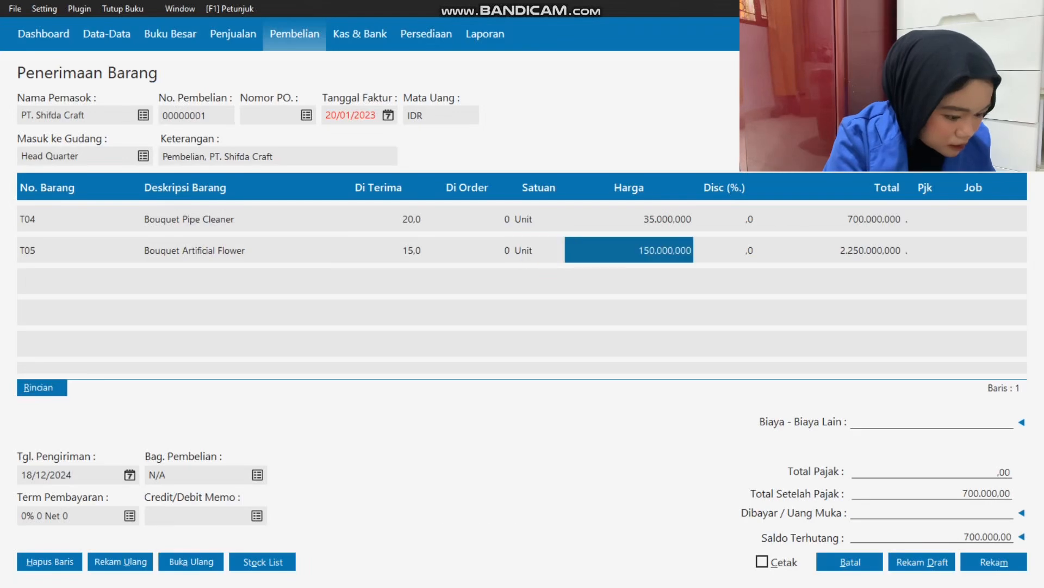
# Set the price of the Bouquet Artificial Flower line to 75000.
pyautogui.write('75.000')
pyautogui.press('Tab')
pyautogui.press('Tab')
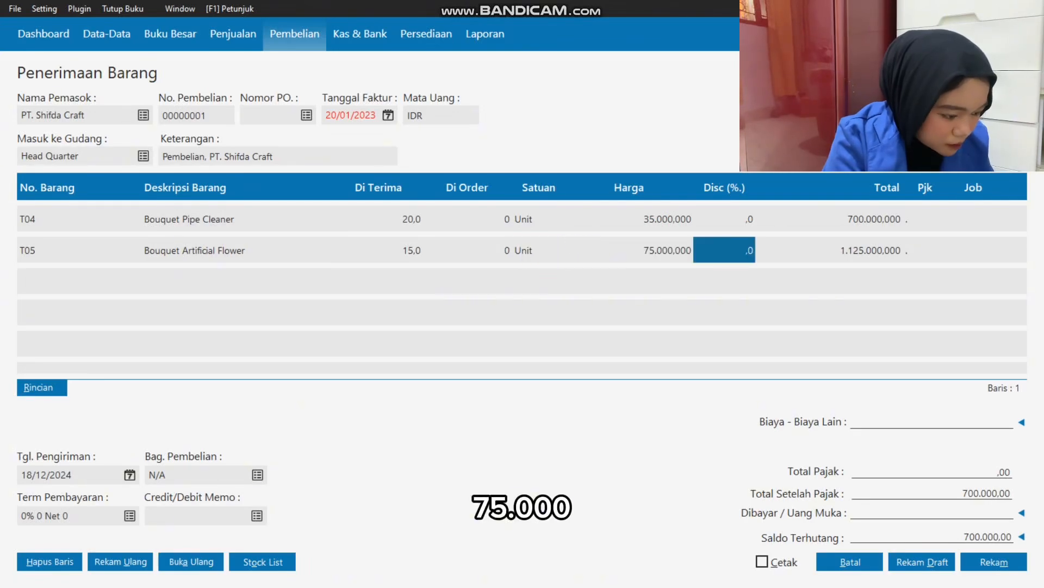
pyautogui.press('Tab')
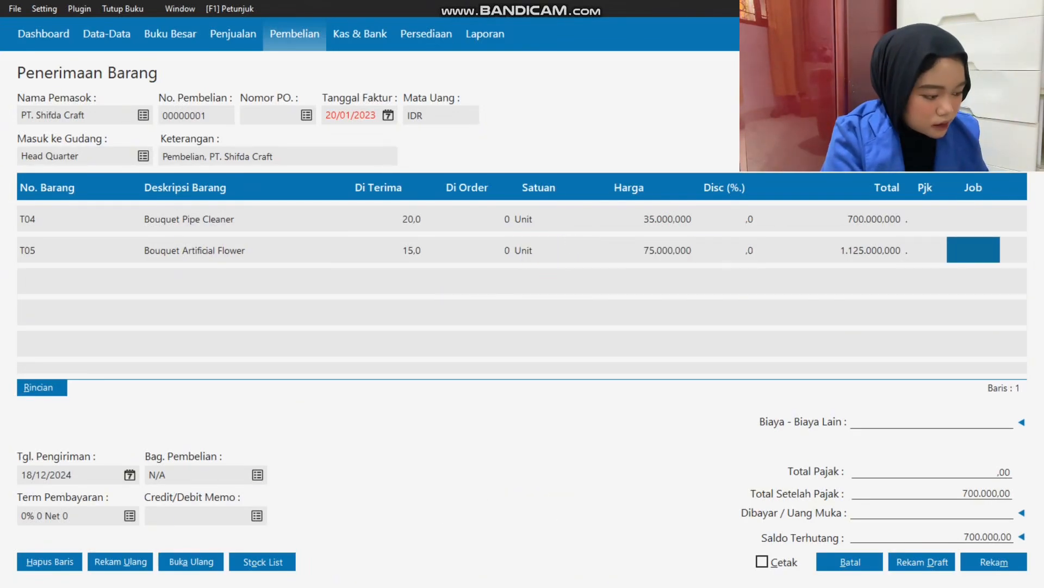
# Check the T06 row in Excel and add T06 Bouquet Doll graduation as the third line with quantity 10.
pyautogui.press('Tab')
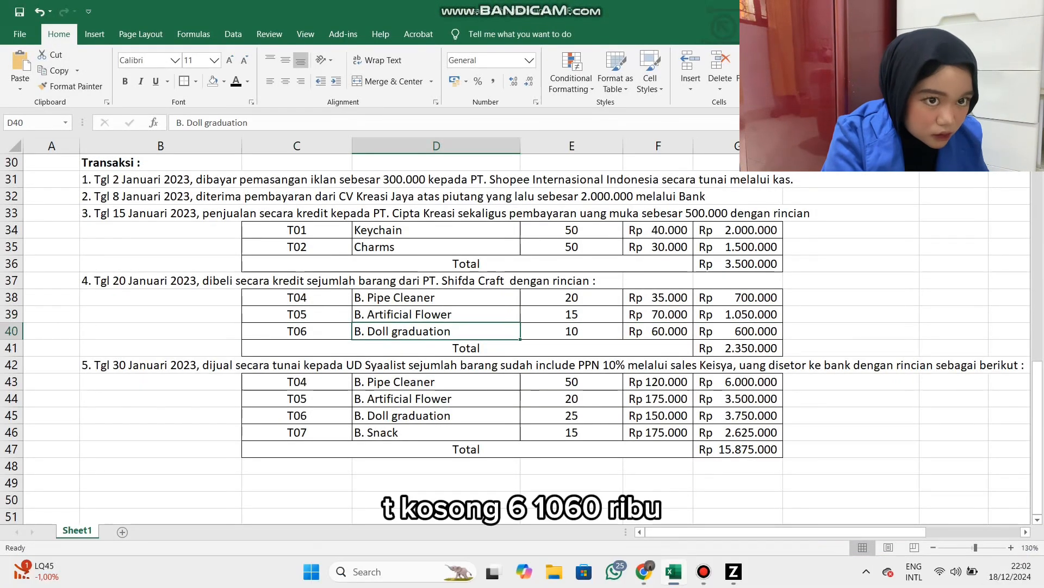
pyautogui.hotkey('shift', 'Right')
pyautogui.hotkey('shift', 'Right')
pyautogui.hotkey('shift', 'Right')
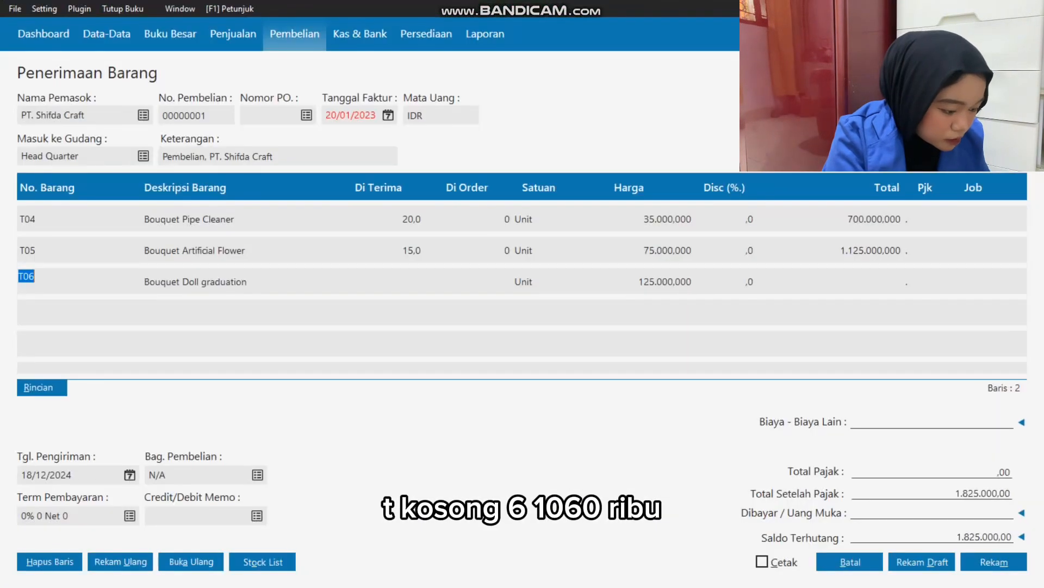
pyautogui.press('Tab')
pyautogui.write('10')
pyautogui.press('Tab')
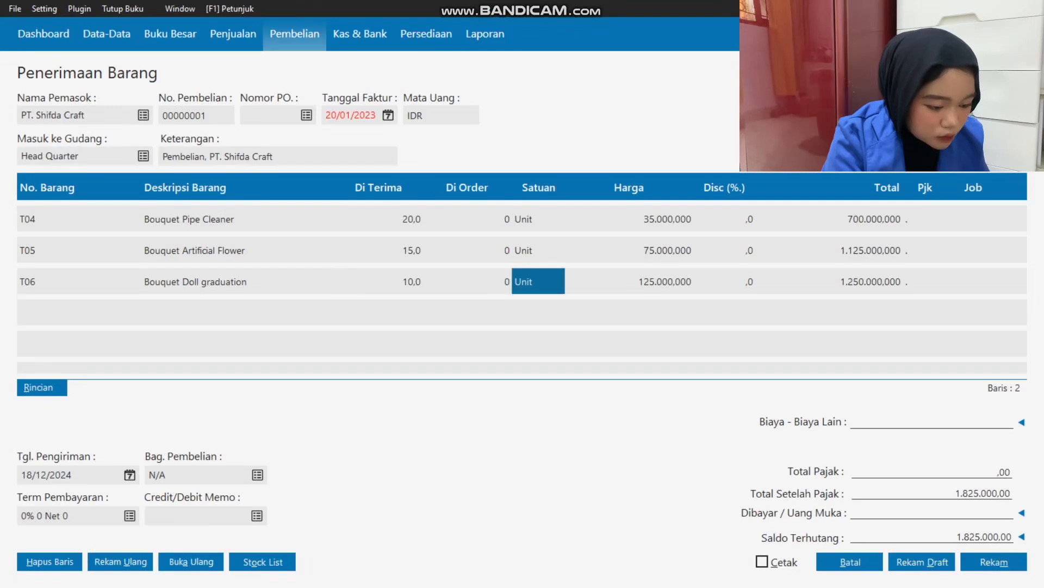
# Set the T06 line's price to 60000, check the transaction total in Excel and complete the line.
pyautogui.press('Tab')
pyautogui.write('60.000,')
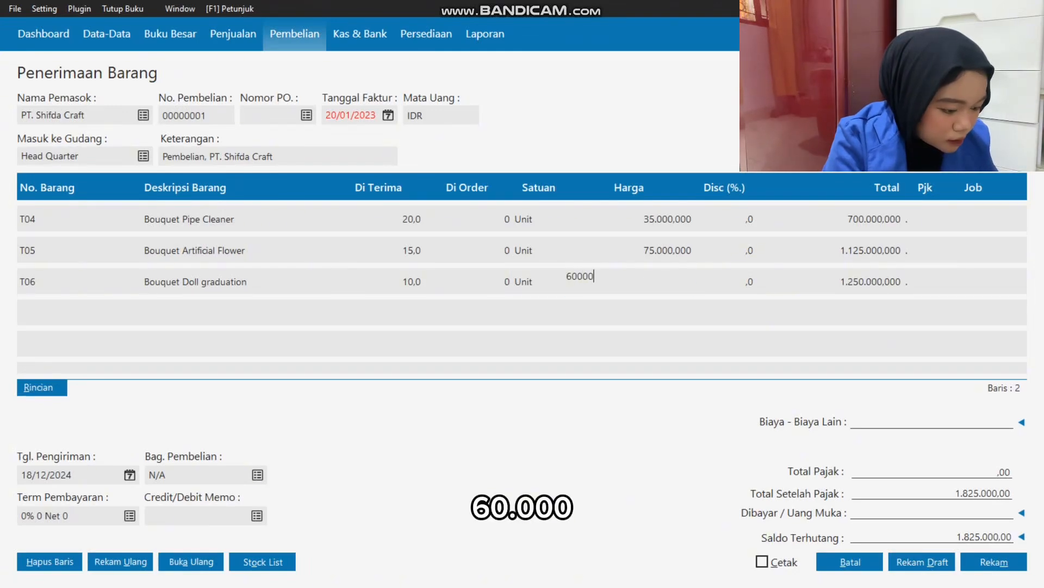
pyautogui.write('000')
pyautogui.press('Tab')
pyautogui.hotkey('alt', 'Tab')
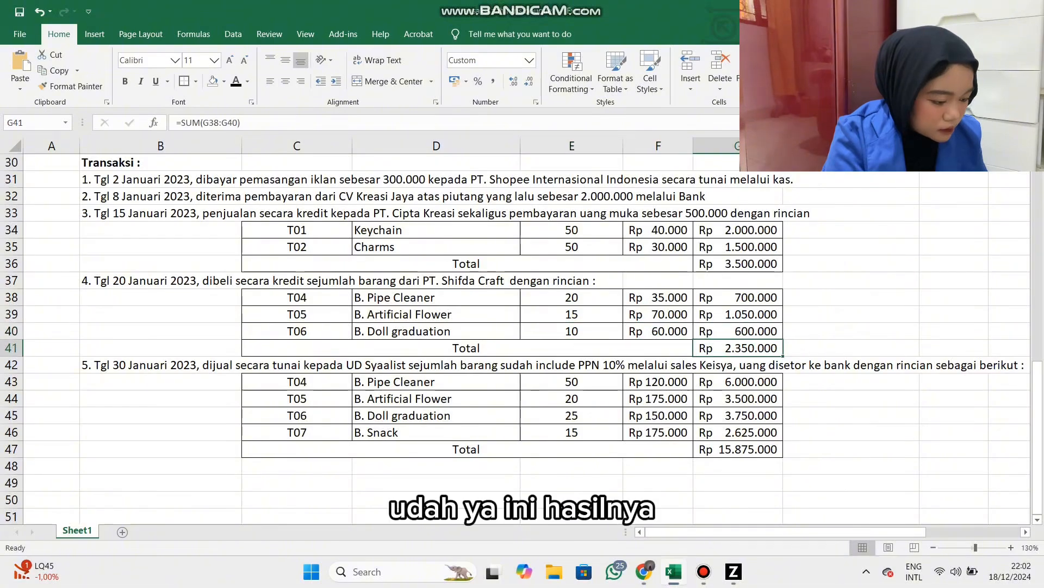
pyautogui.hotkey('alt', 'Tab')
pyautogui.press('Tab')
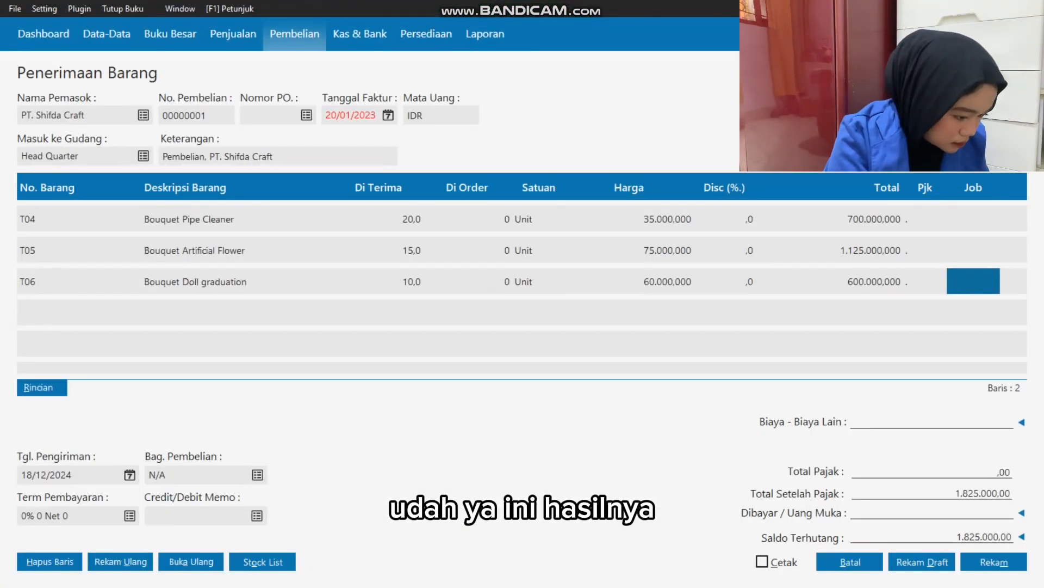
pyautogui.press('Tab')
pyautogui.press('Tab')
pyautogui.press('Tab')
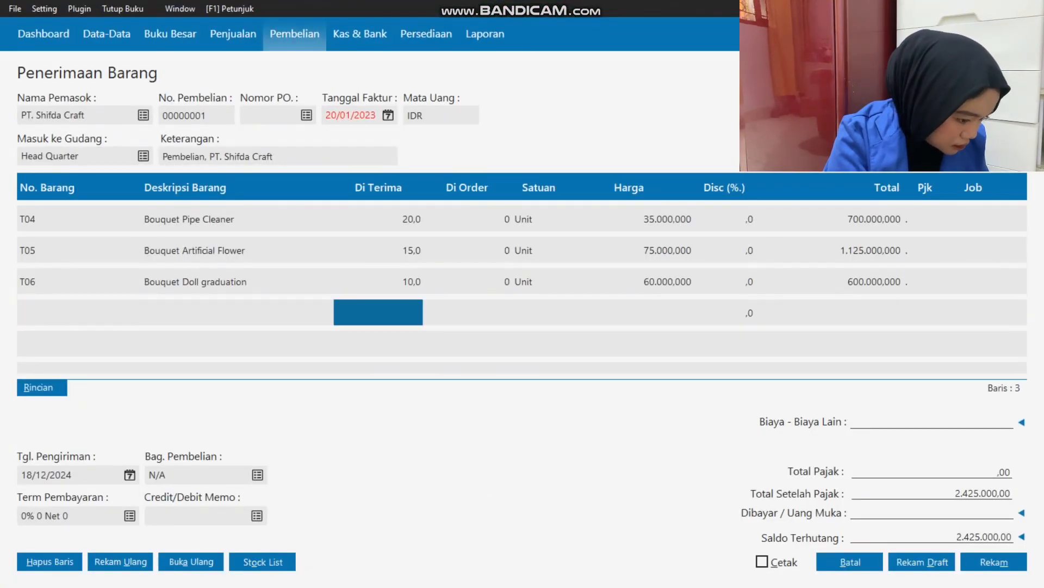
# Set the purchase's delivery date to 21/01/2023.
pyautogui.click(130, 475)
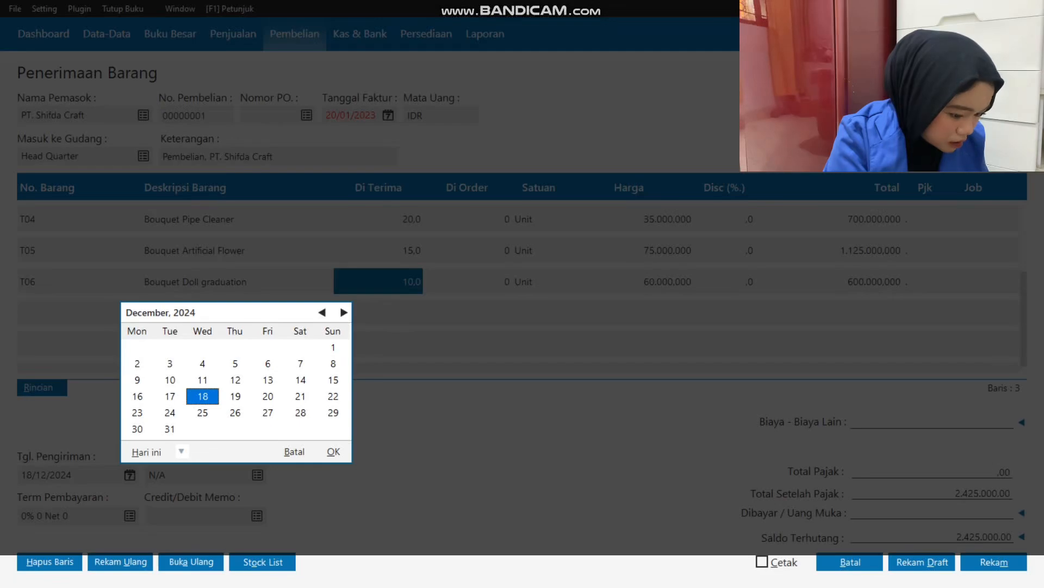
pyautogui.click(294, 452)
pyautogui.write('2101202')
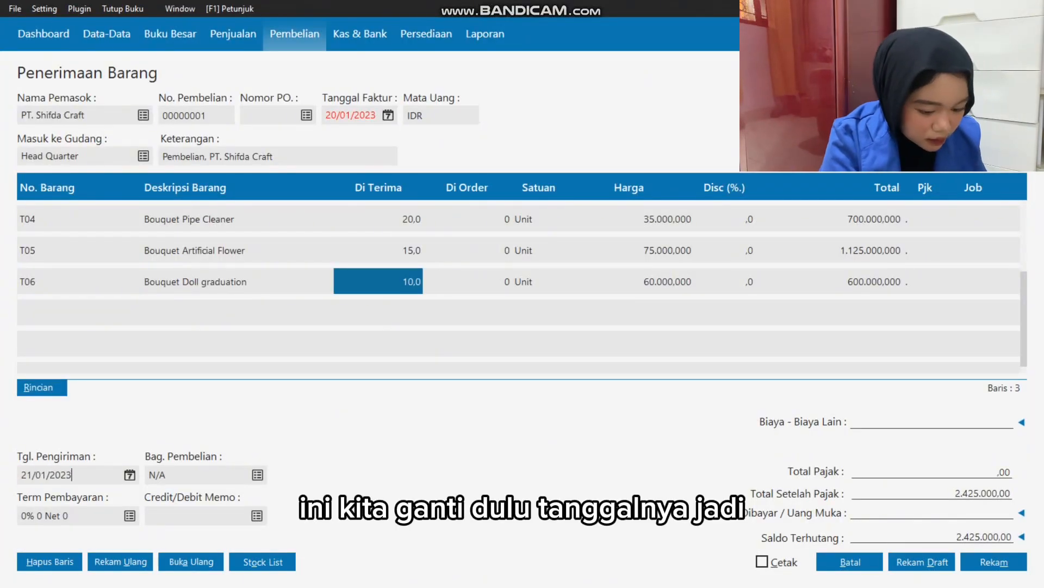
pyautogui.press('Tab')
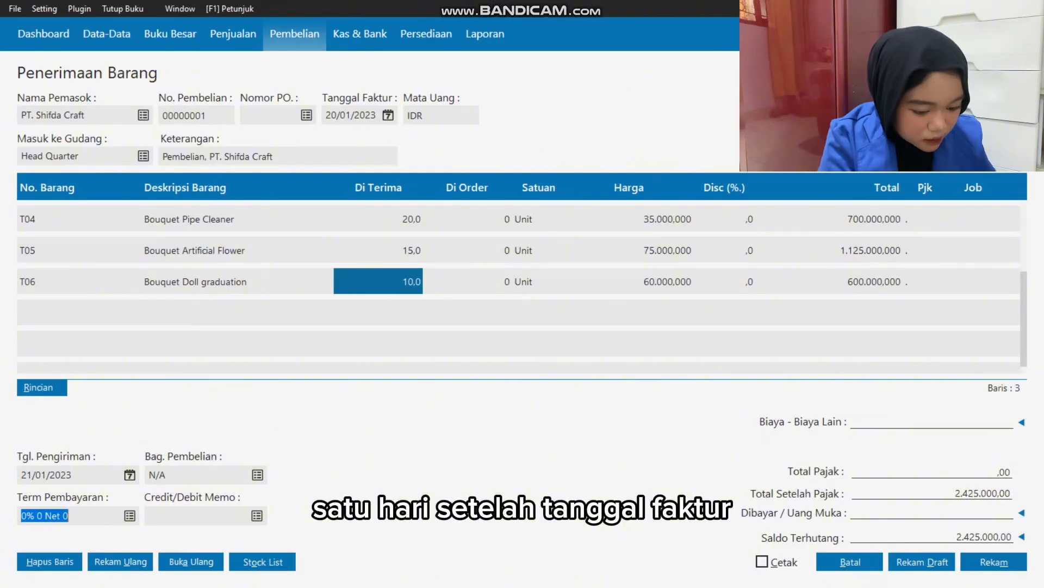
# Set the payment term to 10 discount days, 30 days until due and a 2% early discount.
pyautogui.hotkey('alt', 'Tab')
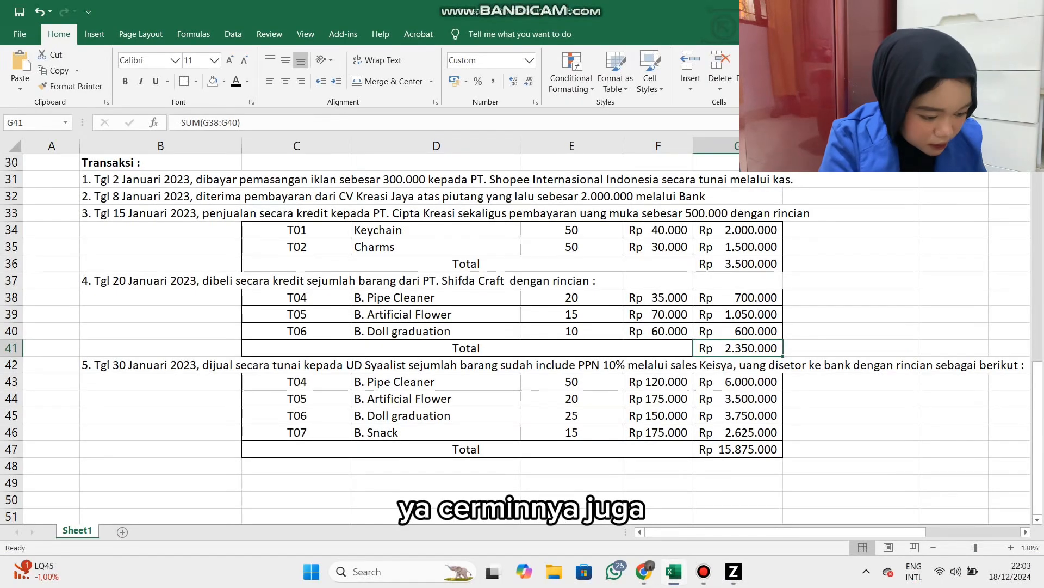
pyautogui.hotkey('alt', 'Tab')
pyautogui.press('Return')
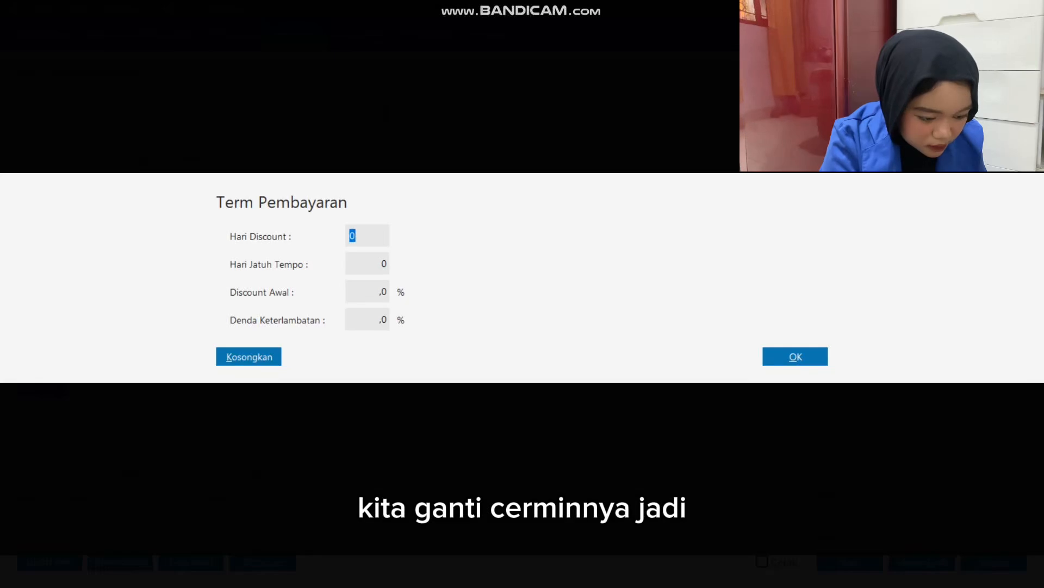
pyautogui.write('10')
pyautogui.press('Tab')
pyautogui.write('30')
pyautogui.press('Tab')
pyautogui.write('2')
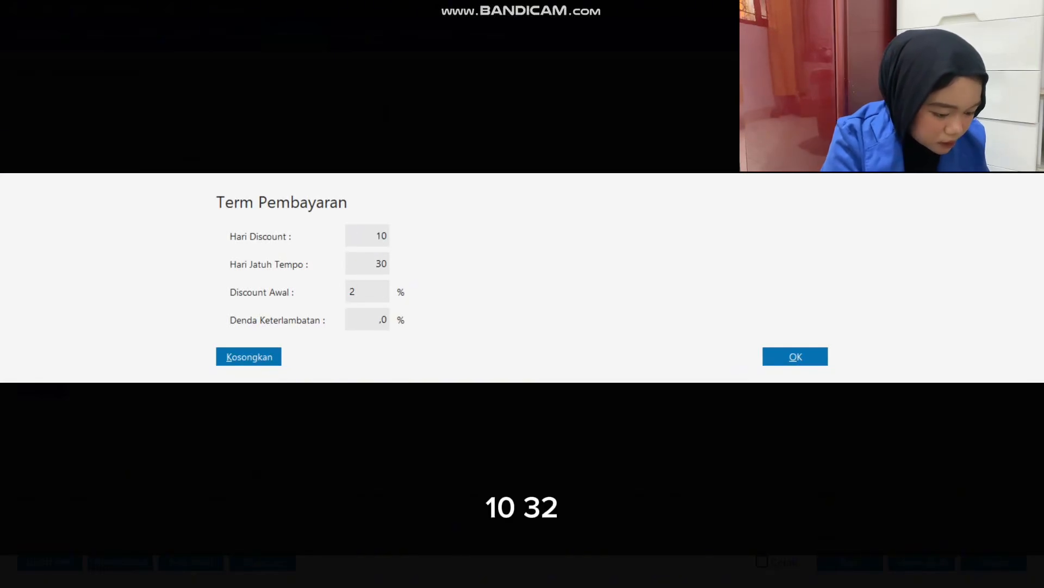
pyautogui.press('Return')
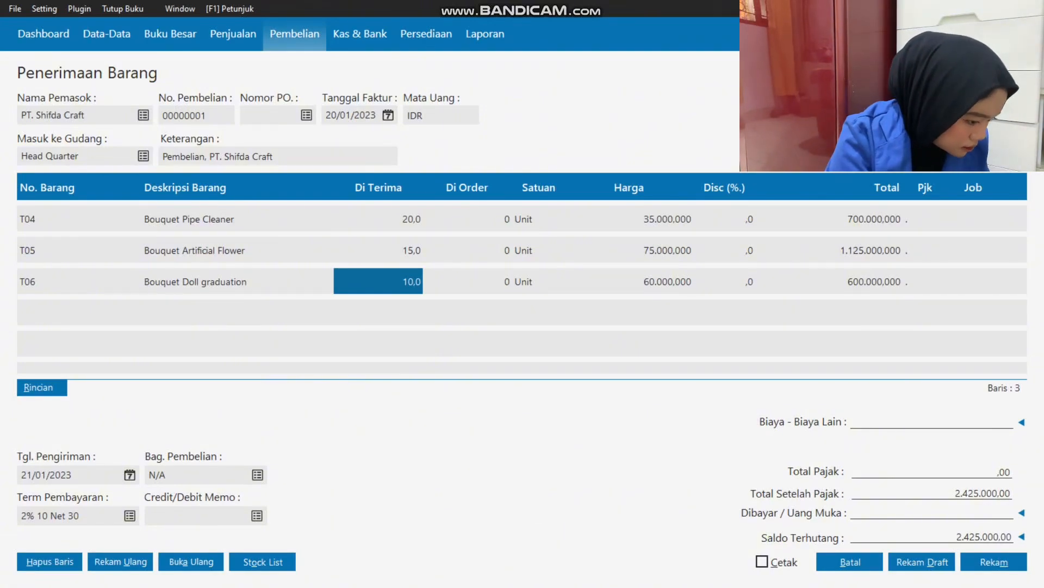
# Compare the purchase with transaction 4 in Excel, correct the T05 line's price to 70000 and recheck the balance owed.
pyautogui.click(724, 281)
pyautogui.click(829, 282)
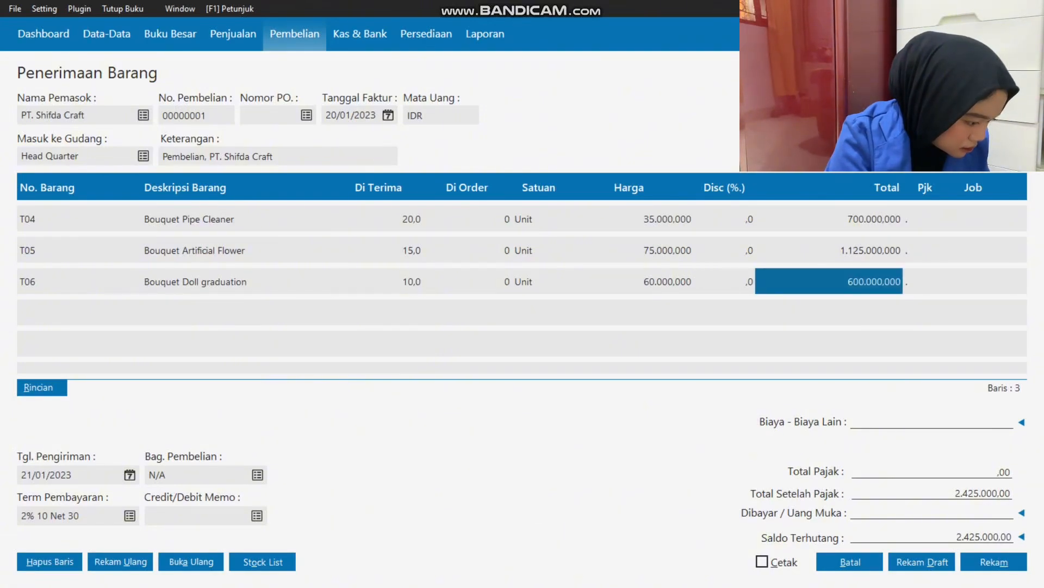
pyautogui.hotkey('alt', 'Tab')
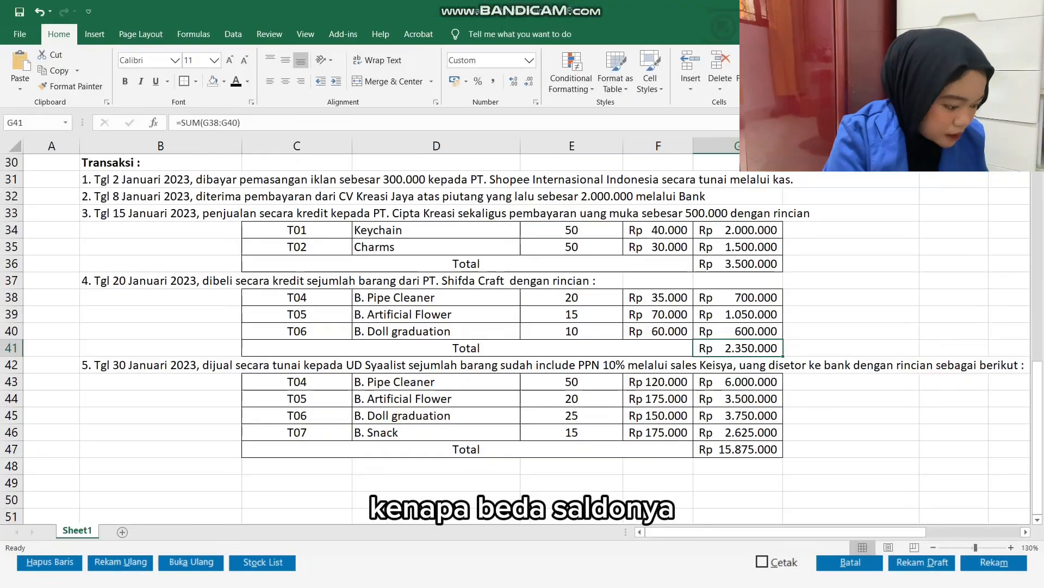
pyautogui.hotkey('alt', 'Tab')
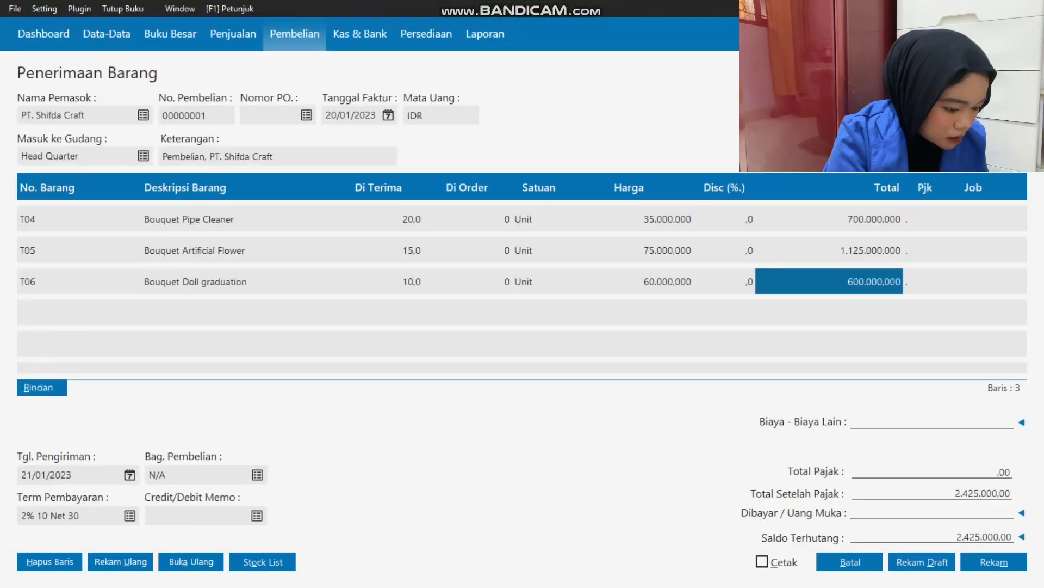
pyautogui.click(629, 249)
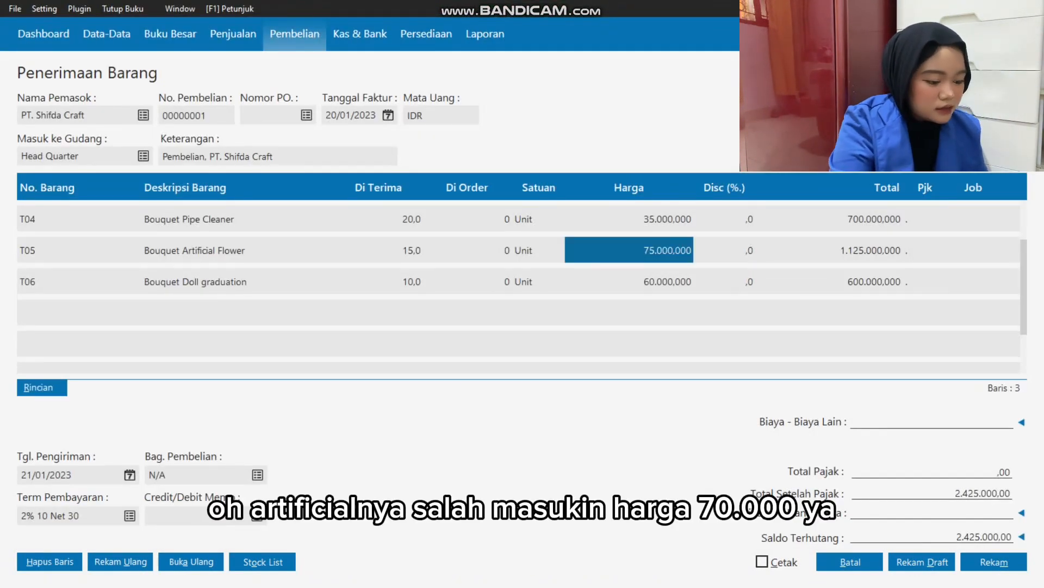
pyautogui.write('7700')
pyautogui.press('BackSpace')
pyautogui.press('BackSpace')
pyautogui.press('BackSpace')
pyautogui.write('0.00')
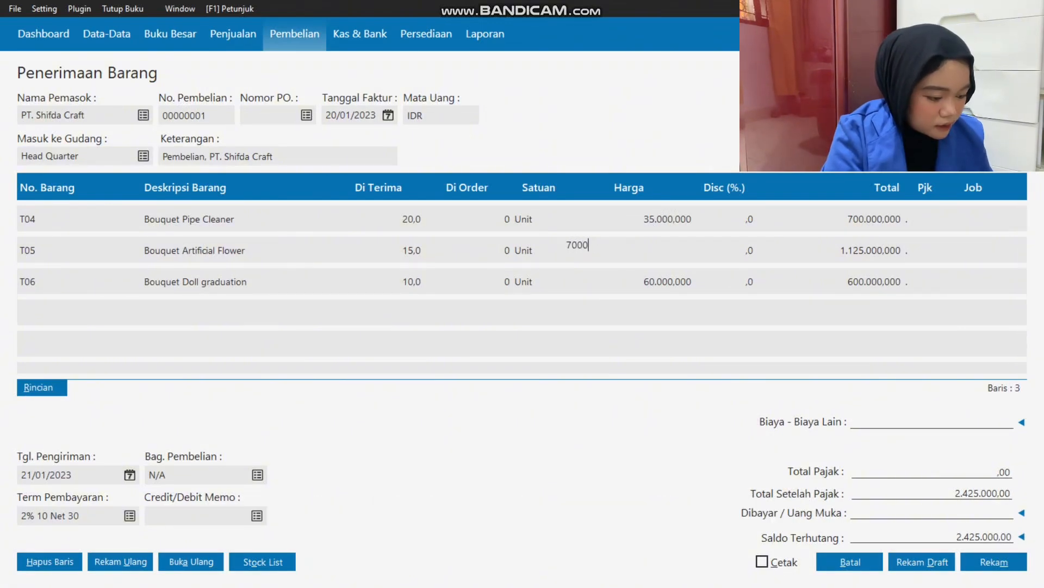
pyautogui.write('0')
pyautogui.press('Tab')
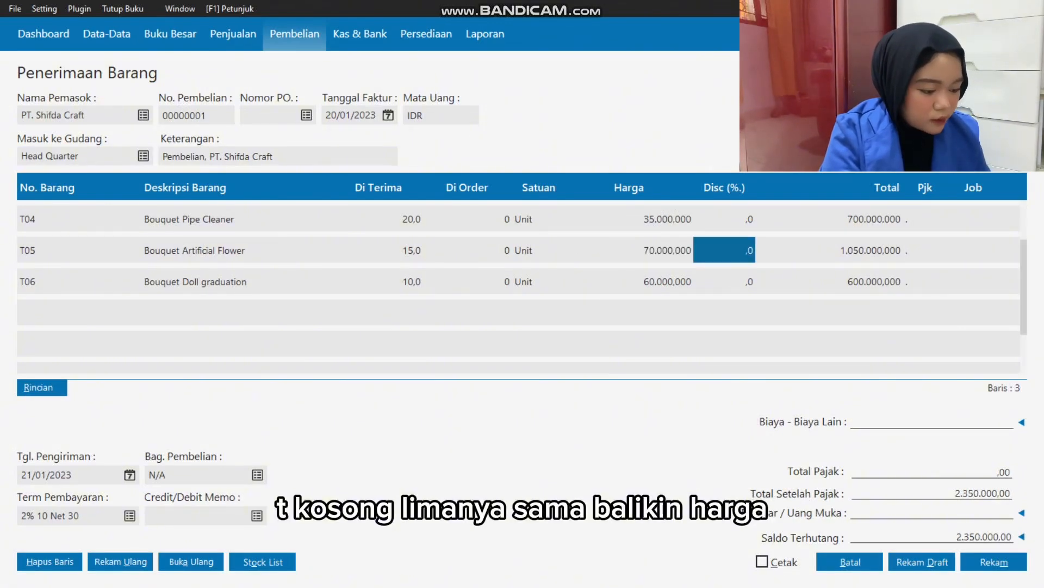
pyautogui.click(985, 537)
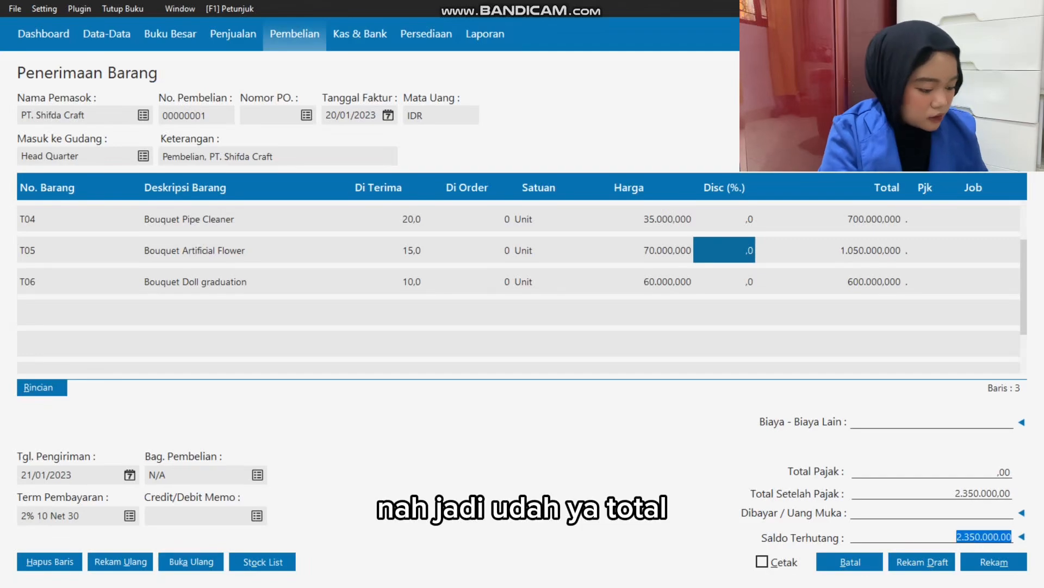
# Check which payable account the purchase's outstanding balance posts to, without changing it.
pyautogui.click(1022, 537)
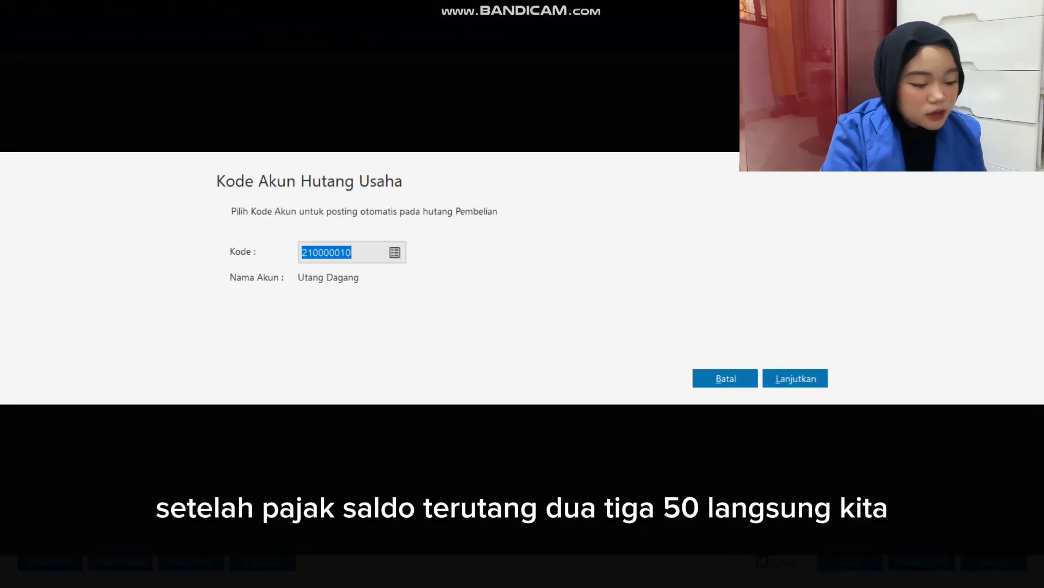
pyautogui.click(726, 379)
pyautogui.press('Tab')
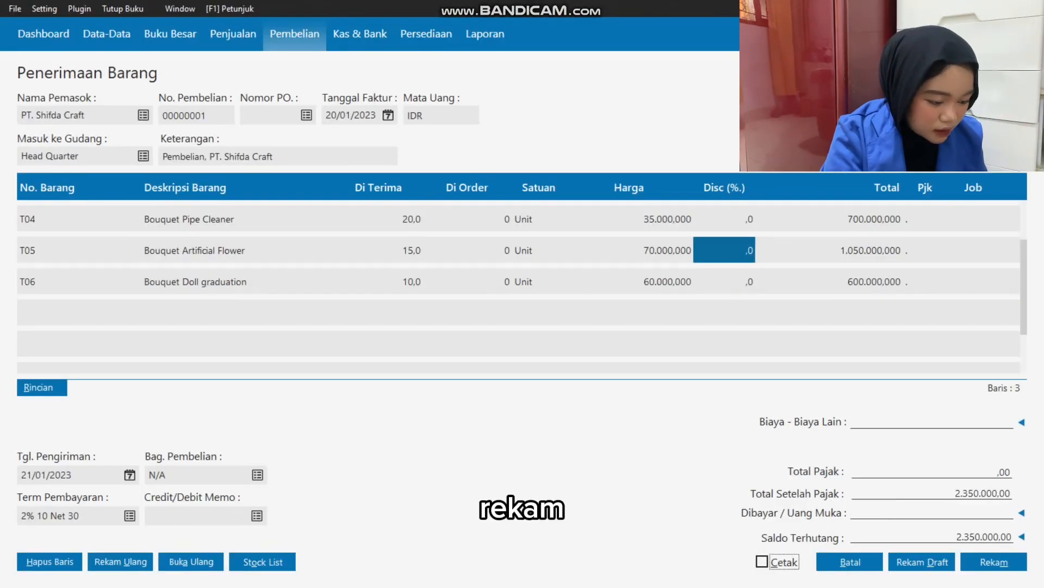
pyautogui.press('Tab')
# Compare the T05 line total and the purchase total with transaction 4 in the Excel sheet.
pyautogui.click(829, 250)
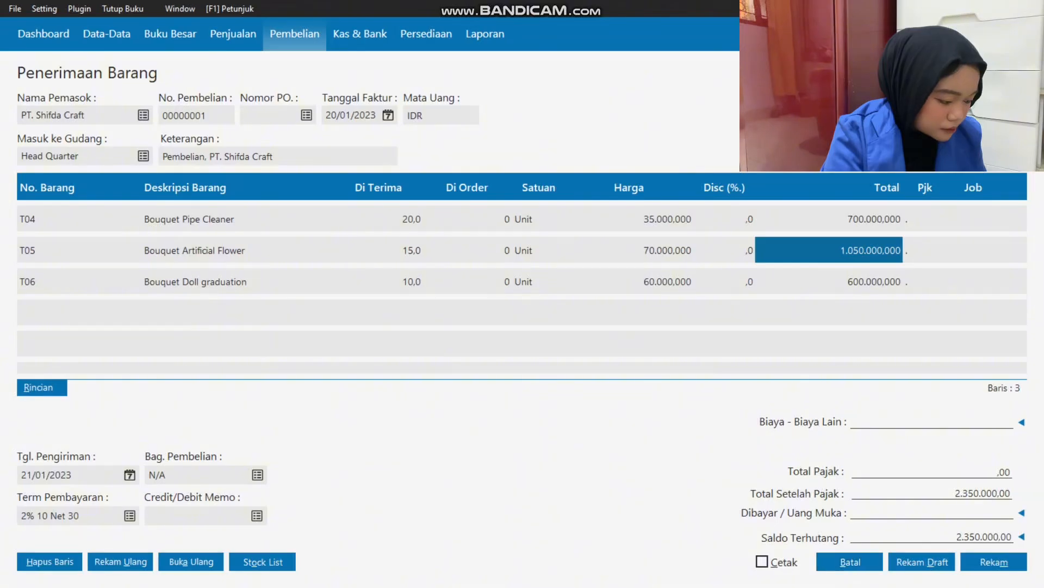
pyautogui.hotkey('alt', 'Tab')
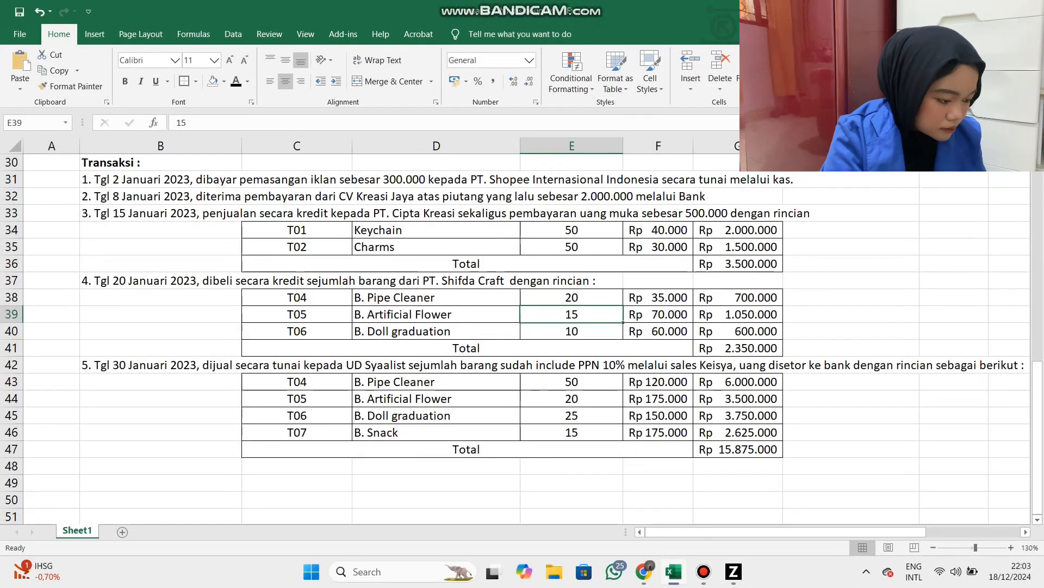
pyautogui.click(738, 297)
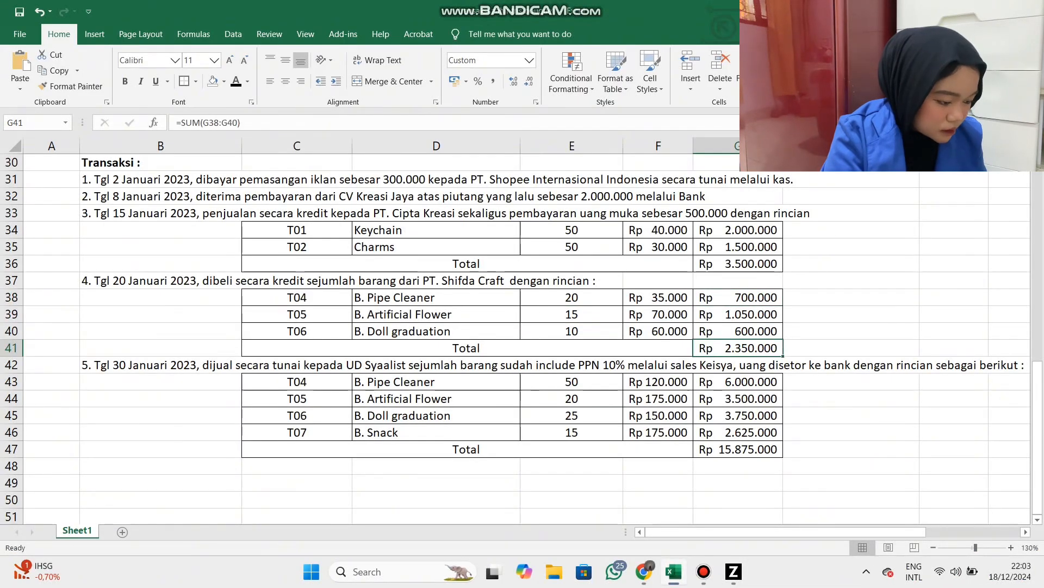
pyautogui.hotkey('alt', 'Tab')
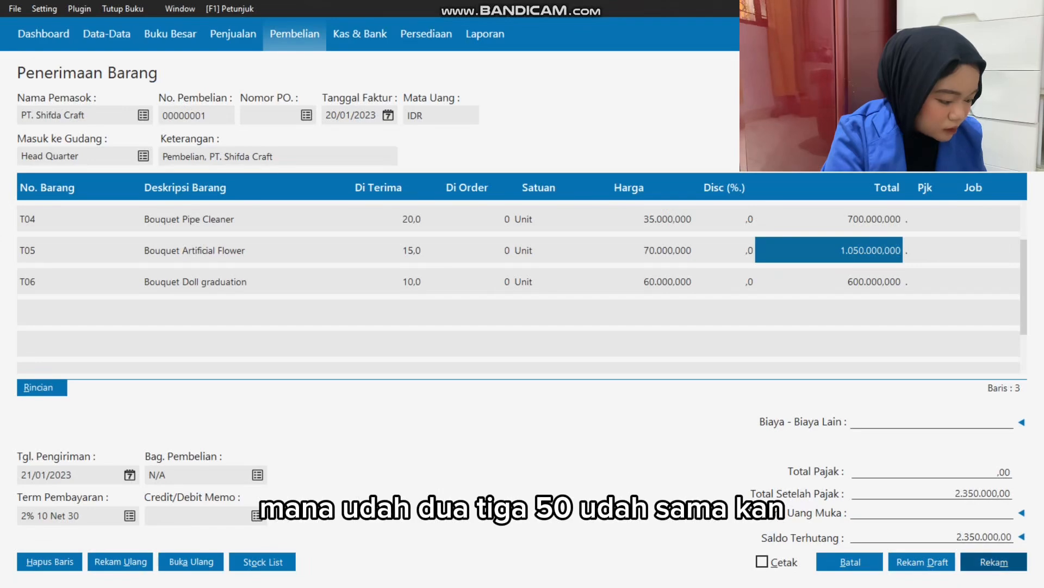
# Record the PT. Shifda Craft purchase, dismiss the blank goods receipt form and close the receipt list.
pyautogui.click(994, 561)
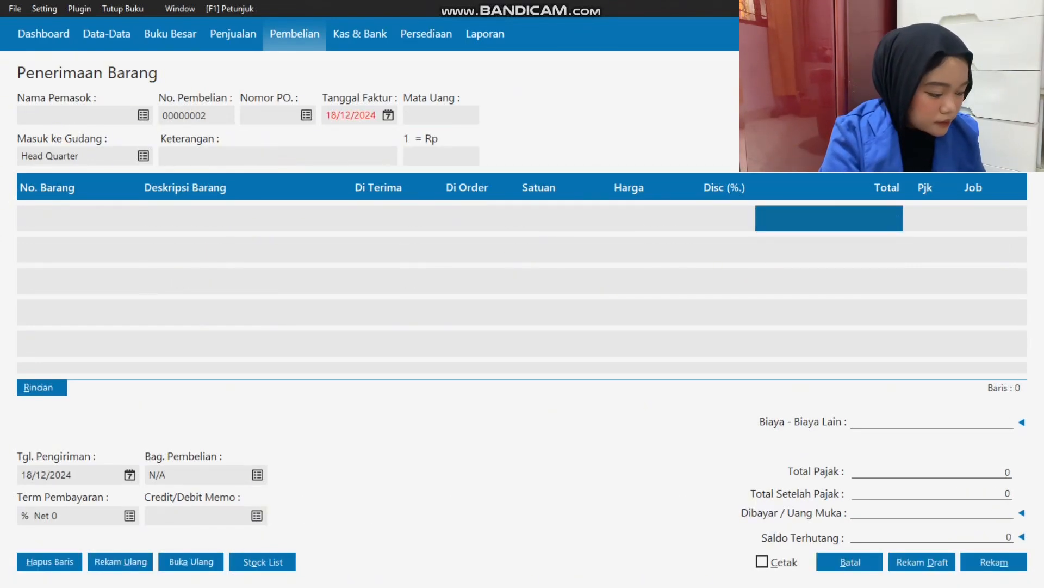
pyautogui.click(850, 562)
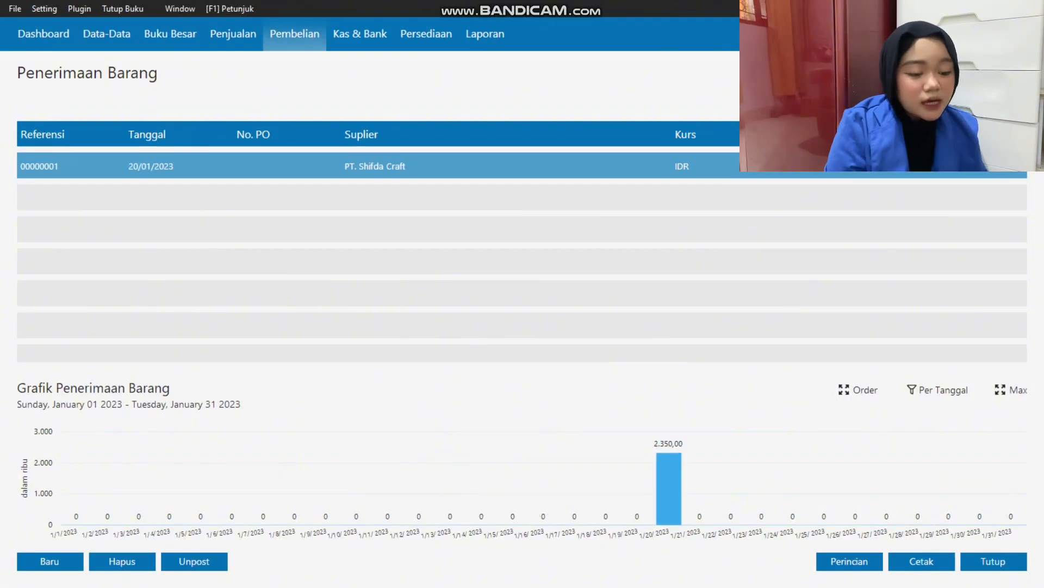
pyautogui.click(994, 561)
# Switch to Excel and read transaction 5, the 30 January cash sale to UD Syaalist.
pyautogui.hotkey('alt', 'Tab')
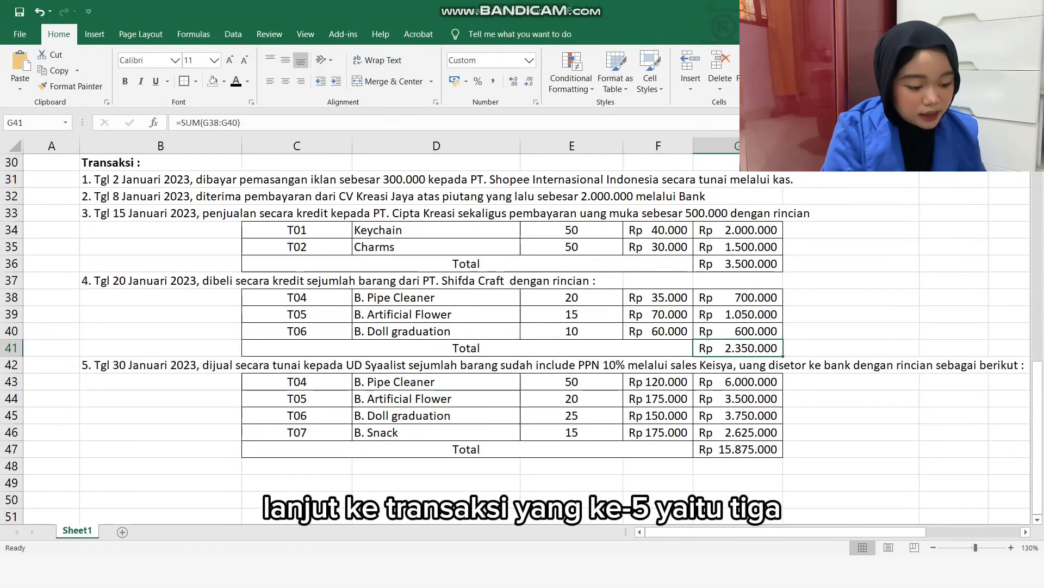
pyautogui.click(161, 365)
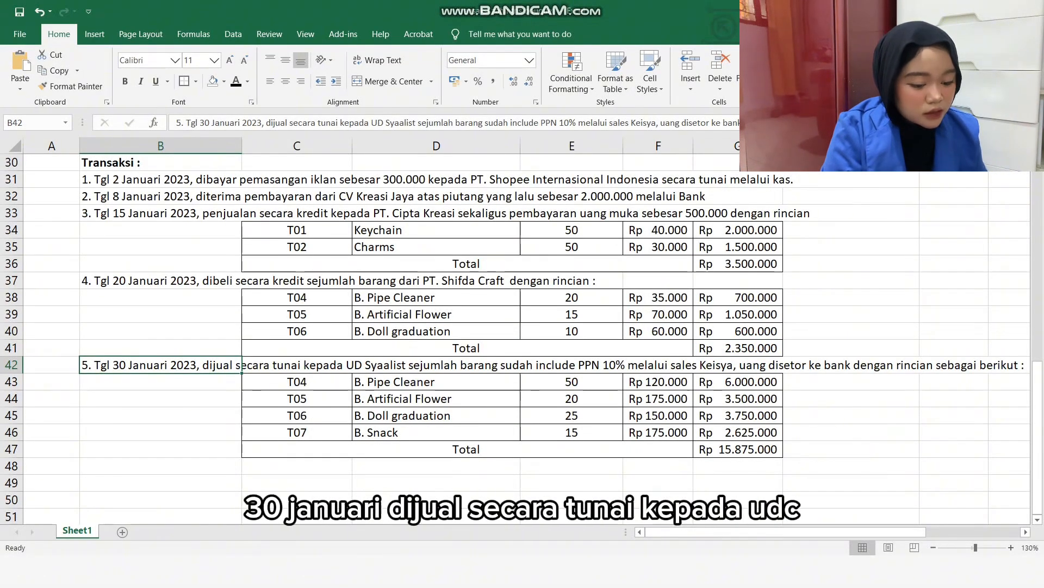
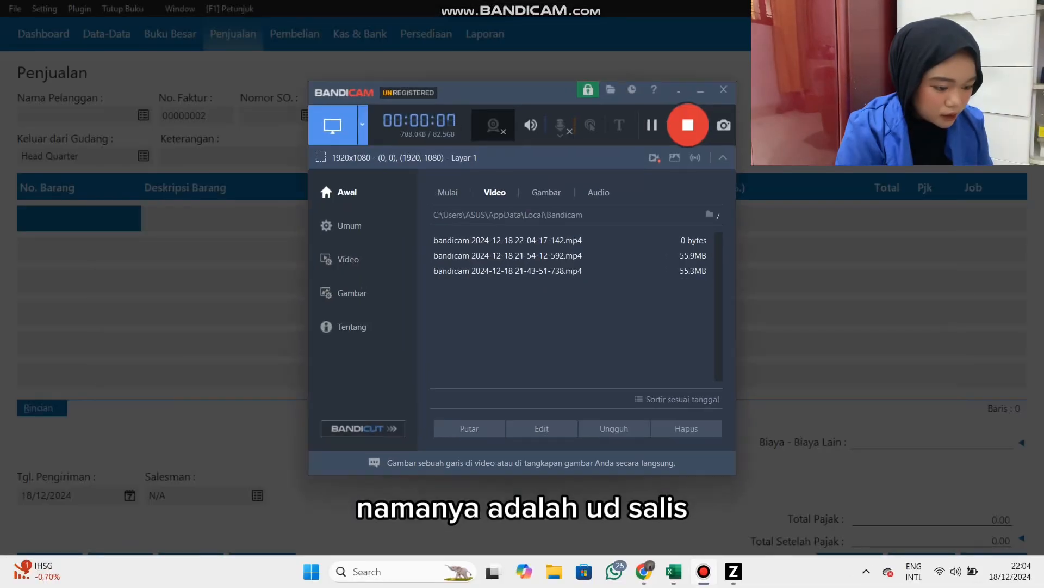
# Check transaction 5's customer name in the Excel sheet and return to the Zahir sales invoice.
pyautogui.hotkey('alt', 'Tab')
pyautogui.hotkey('alt', 'Tab')
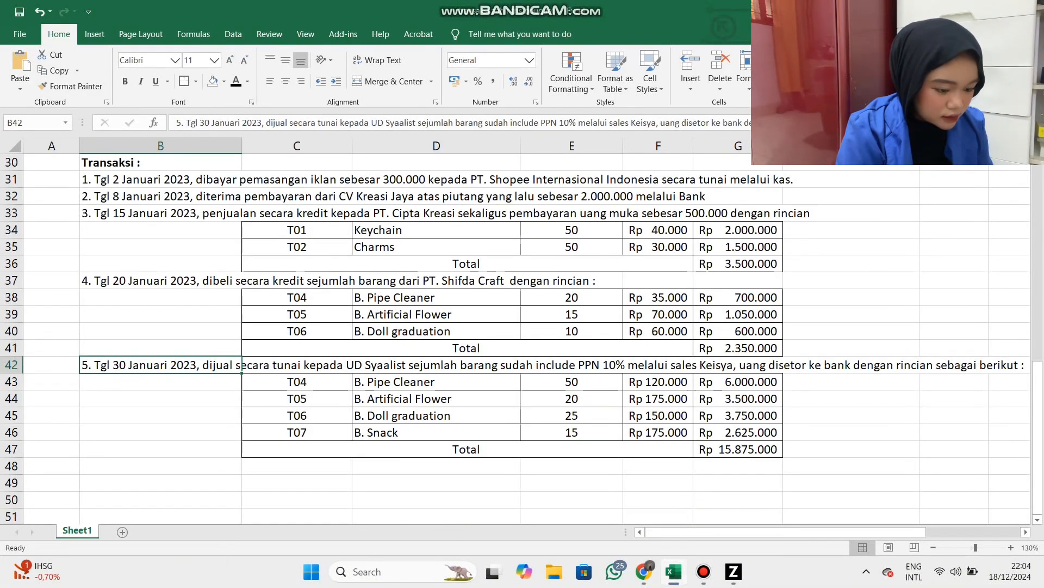
pyautogui.hotkey('alt', 'Tab')
pyautogui.hotkey('alt', 'Tab')
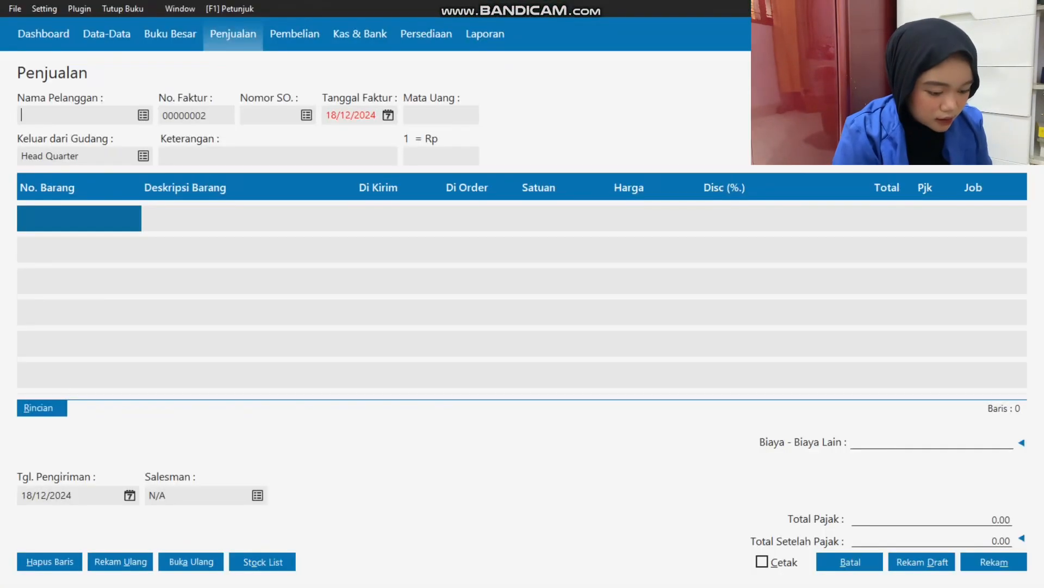
# Create the customer UD Syaalist without completing its tax details and select it for the sales invoice.
pyautogui.click(143, 115)
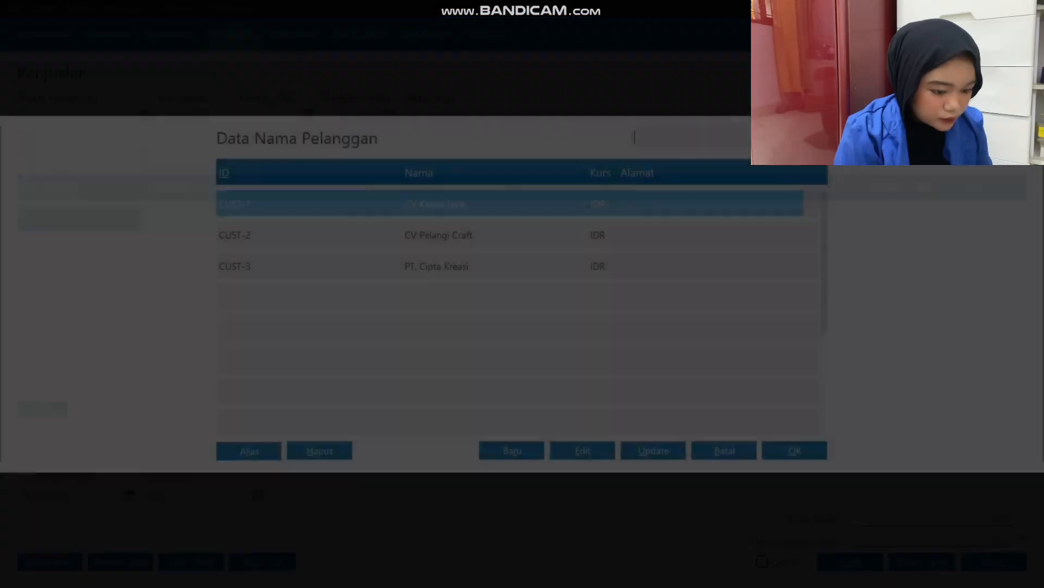
pyautogui.click(512, 451)
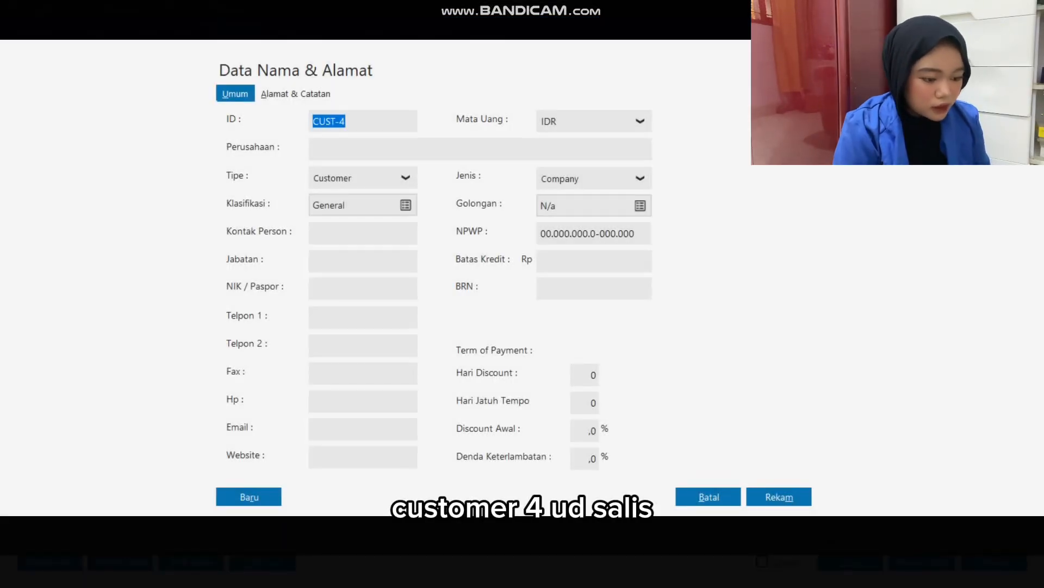
pyautogui.click(359, 148)
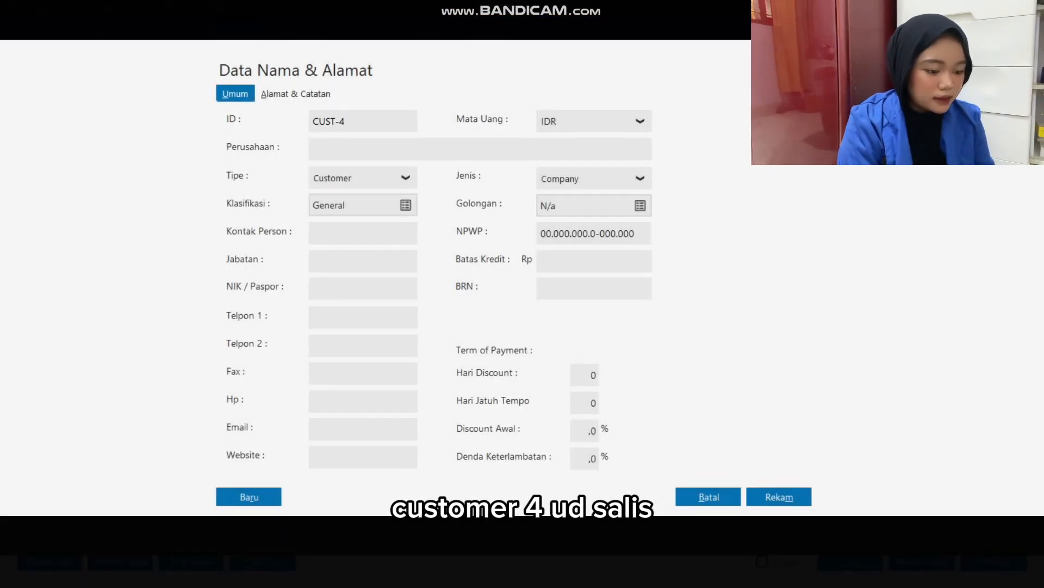
pyautogui.write('UD Syaal')
pyautogui.write('isr')
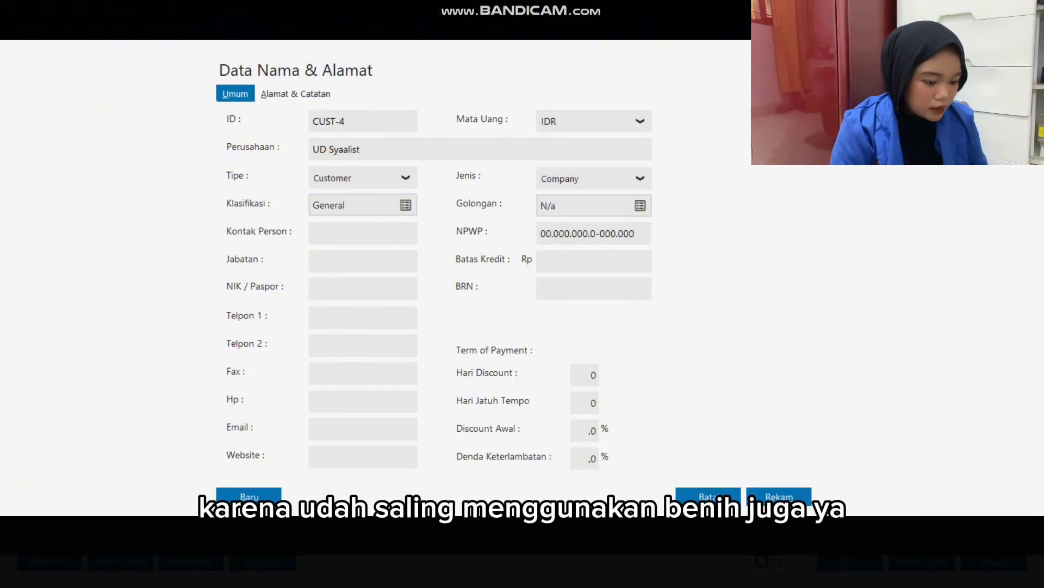
pyautogui.click(779, 496)
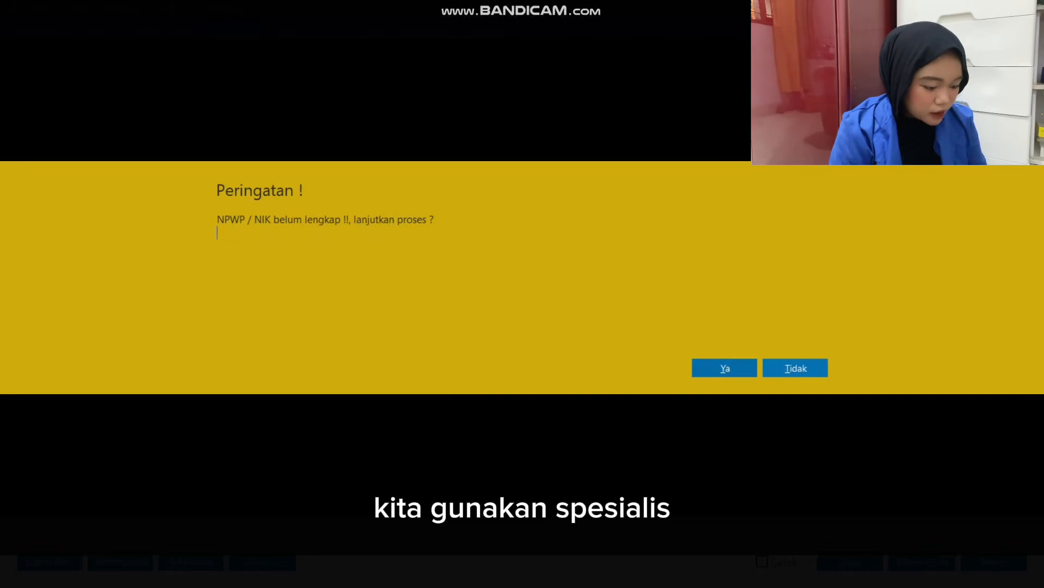
pyautogui.click(724, 368)
pyautogui.click(428, 298)
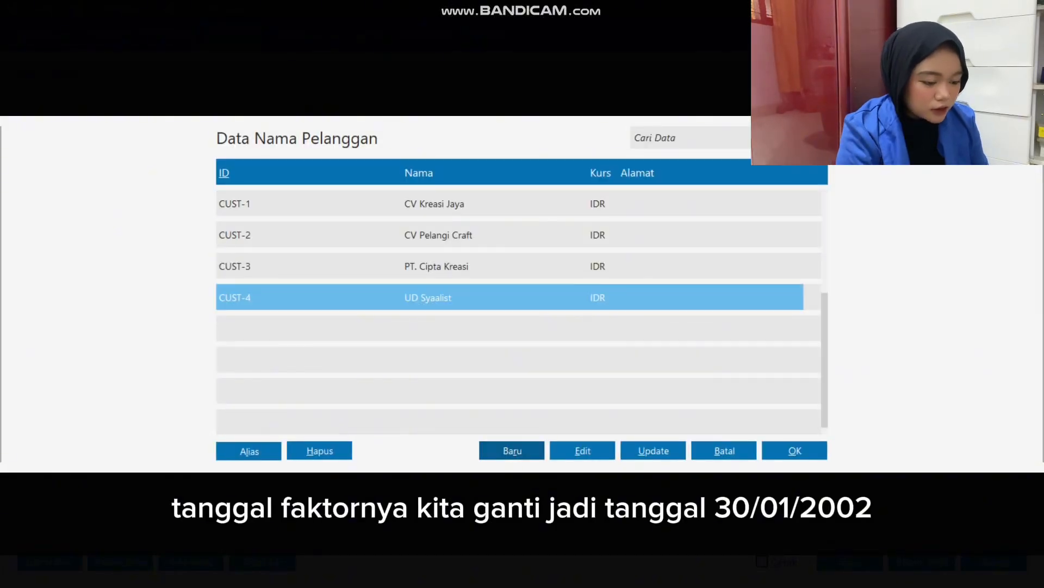
pyautogui.doubleClick(429, 297)
# Set the invoice date to 30/01/2023 and keep the sale marked as Tunai (cash).
pyautogui.hotkey('alt', 'Tab')
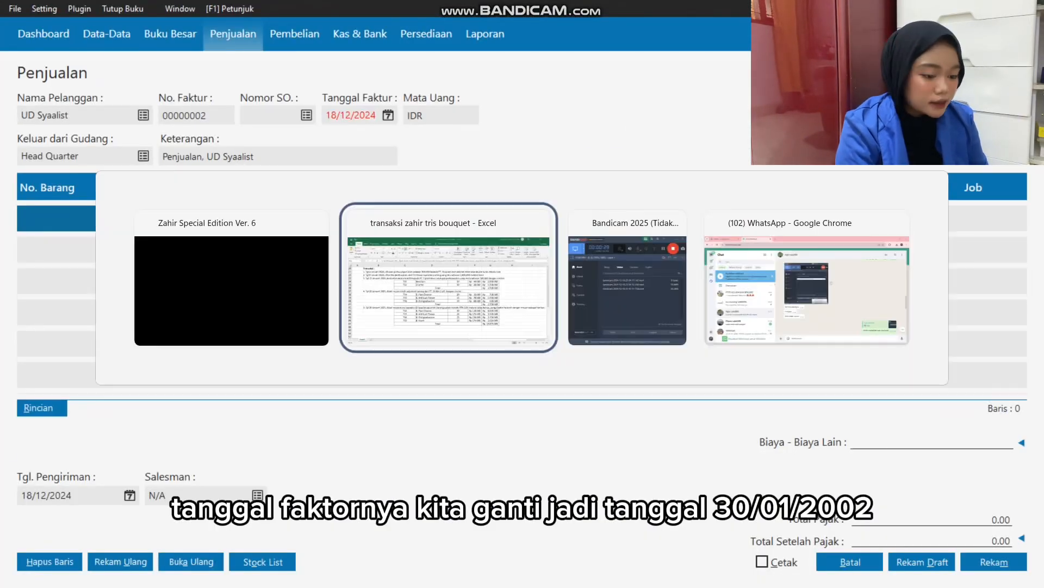
pyautogui.hotkey('alt', 'Tab')
pyautogui.write('30/01/2023')
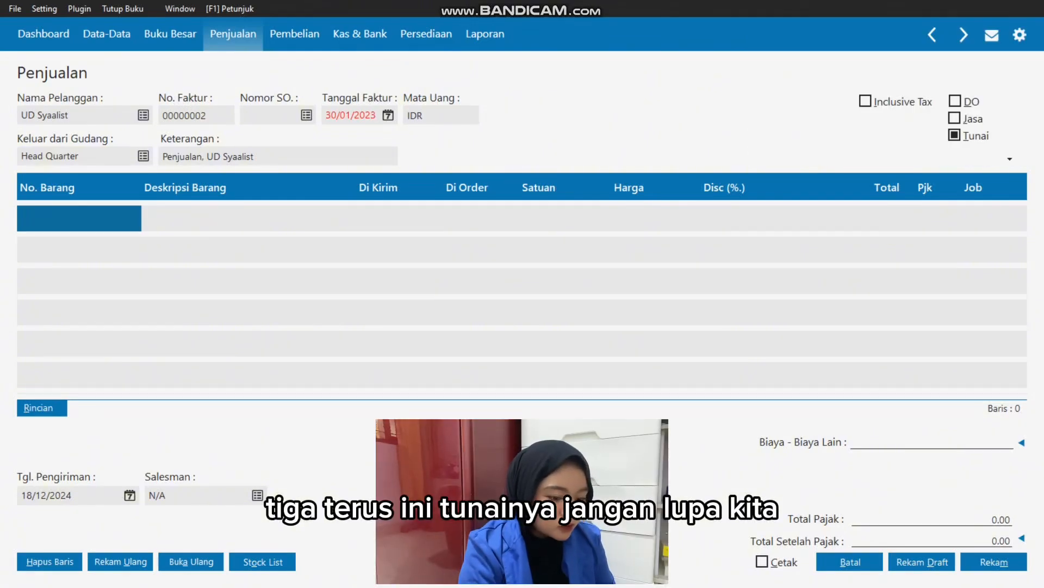
pyautogui.press('Tab')
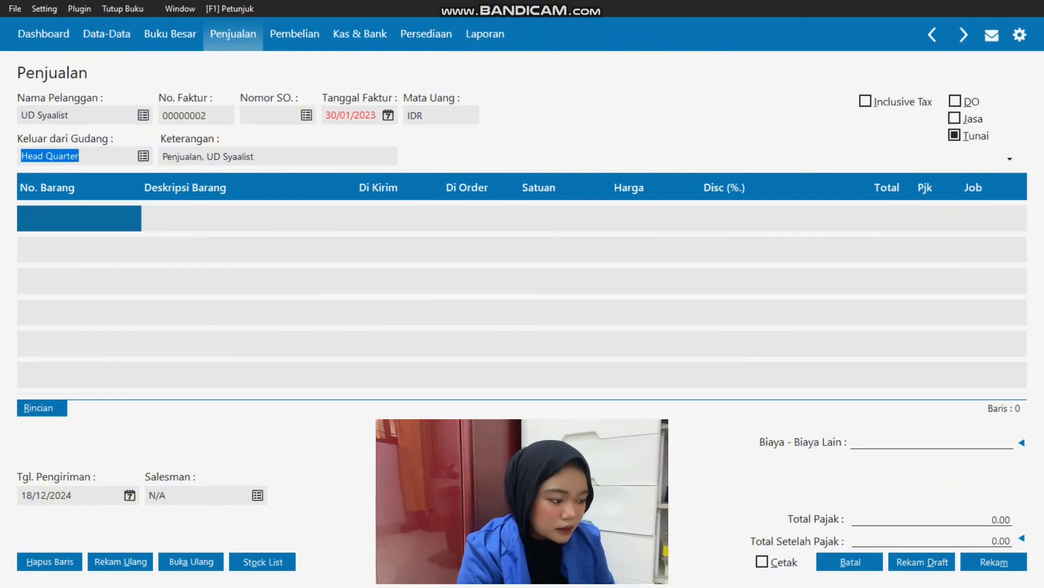
pyautogui.press('Tab')
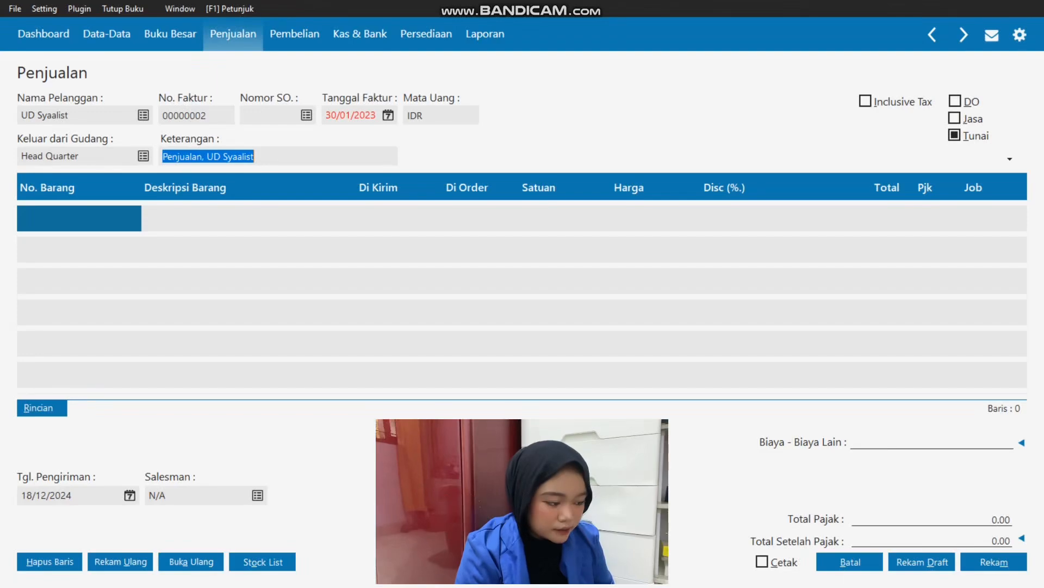
pyautogui.press('Tab')
pyautogui.click(954, 135)
pyautogui.click(955, 135)
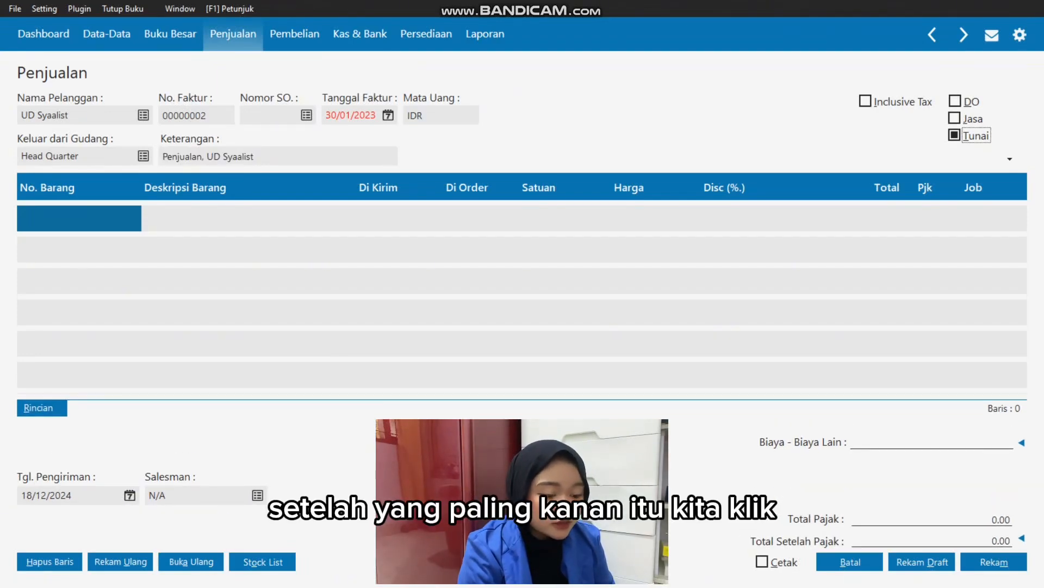
# Add item T04 Bouquet Pipe Cleaner to the invoice with a delivered quantity of 50, following the Excel sheet.
pyautogui.doubleClick(79, 218)
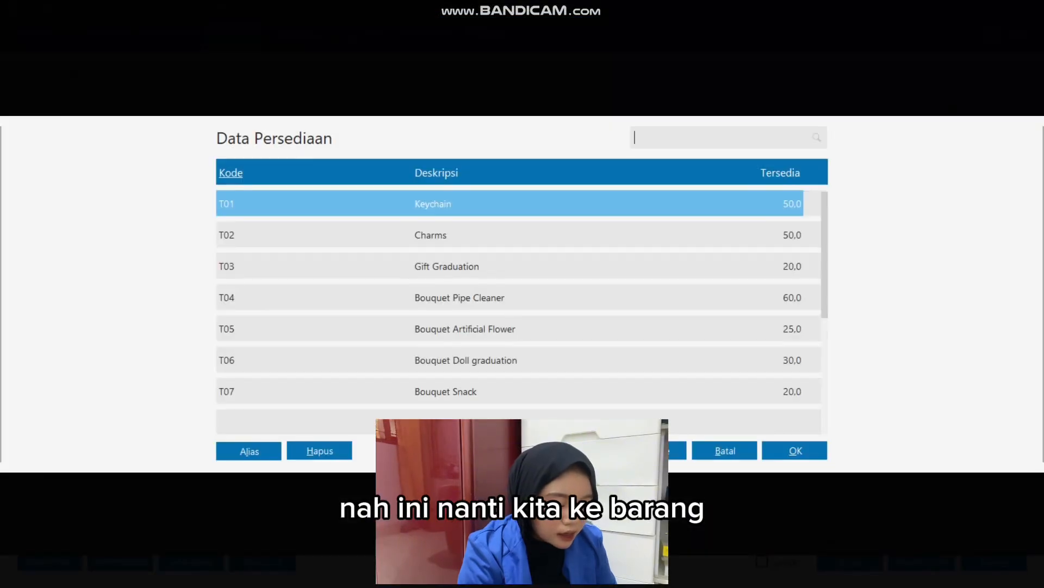
pyautogui.doubleClick(459, 297)
pyautogui.hotkey('alt', 'Tab')
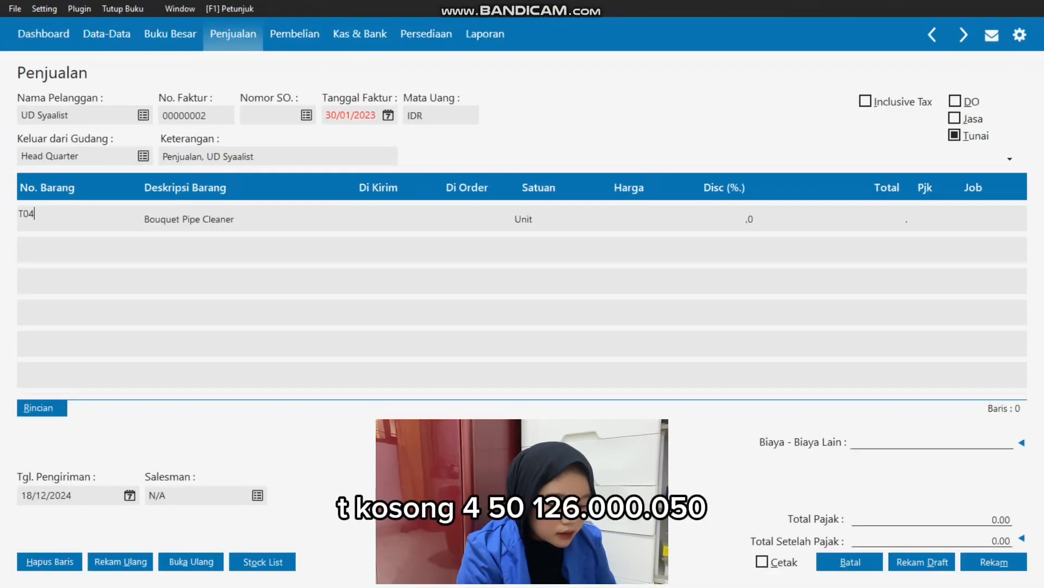
pyautogui.moveTo(571, 381); pyautogui.dragTo(731, 385)
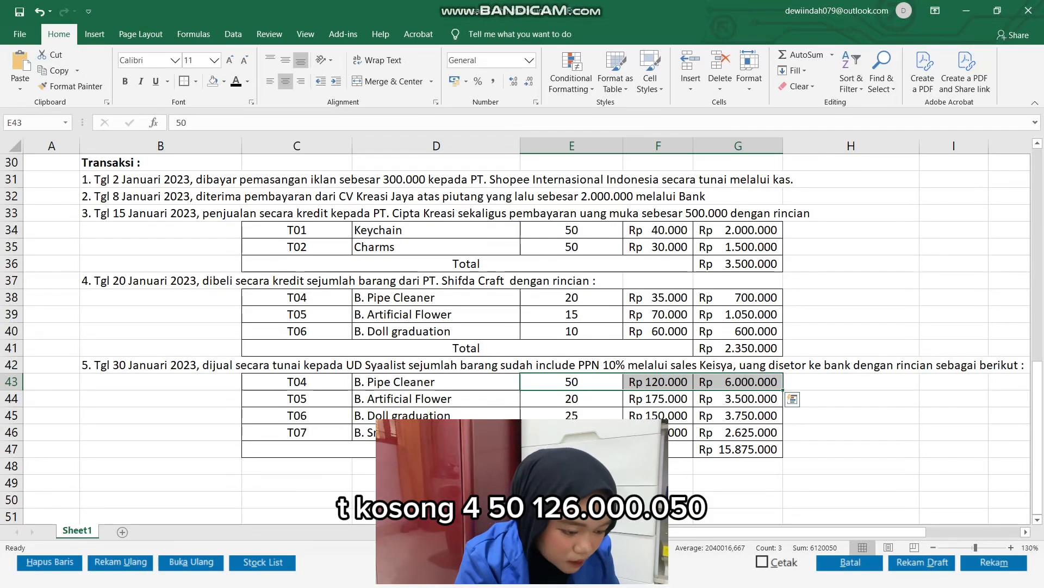
pyautogui.hotkey('alt', 'Tab')
pyautogui.press('Tab')
pyautogui.write('50')
pyautogui.press('Tab')
pyautogui.press('Tab')
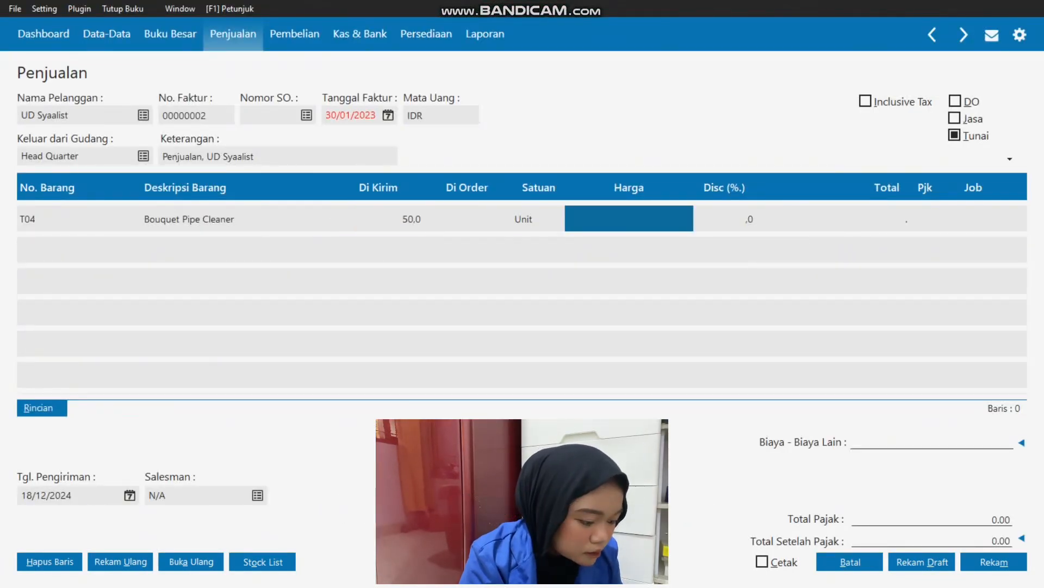
# Recheck T04's price in Excel and set its unit price to 120000 on the invoice.
pyautogui.hotkey('alt', 'Tab')
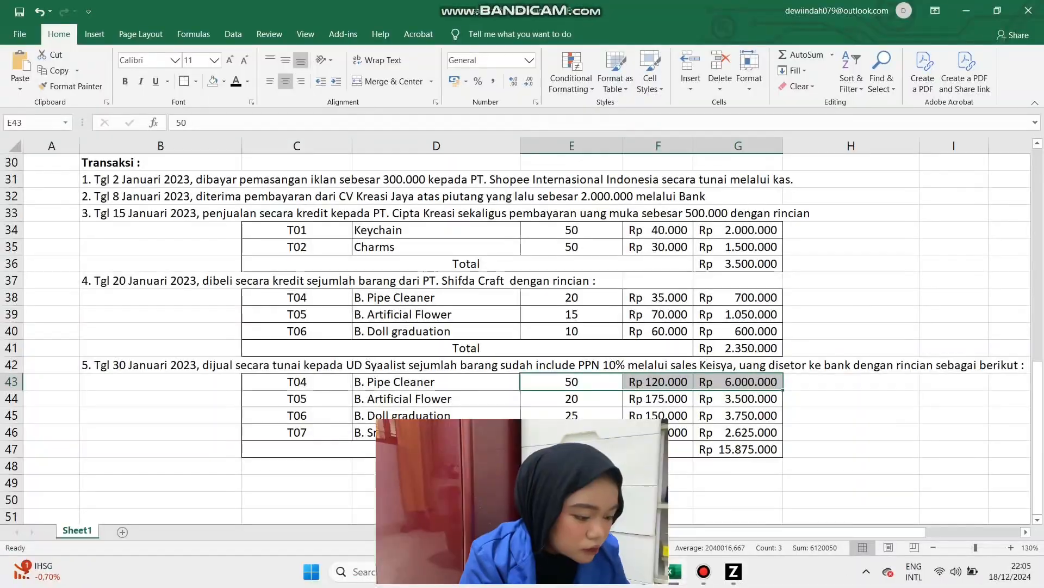
pyautogui.hotkey('alt', 'Tab')
pyautogui.write('20')
pyautogui.press('BackSpace')
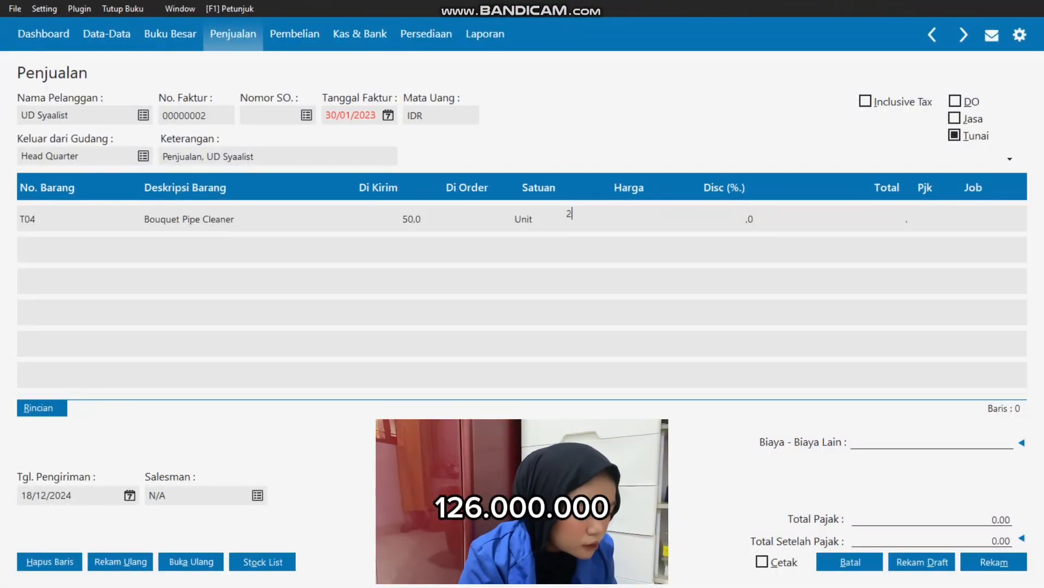
pyautogui.write('20000000')
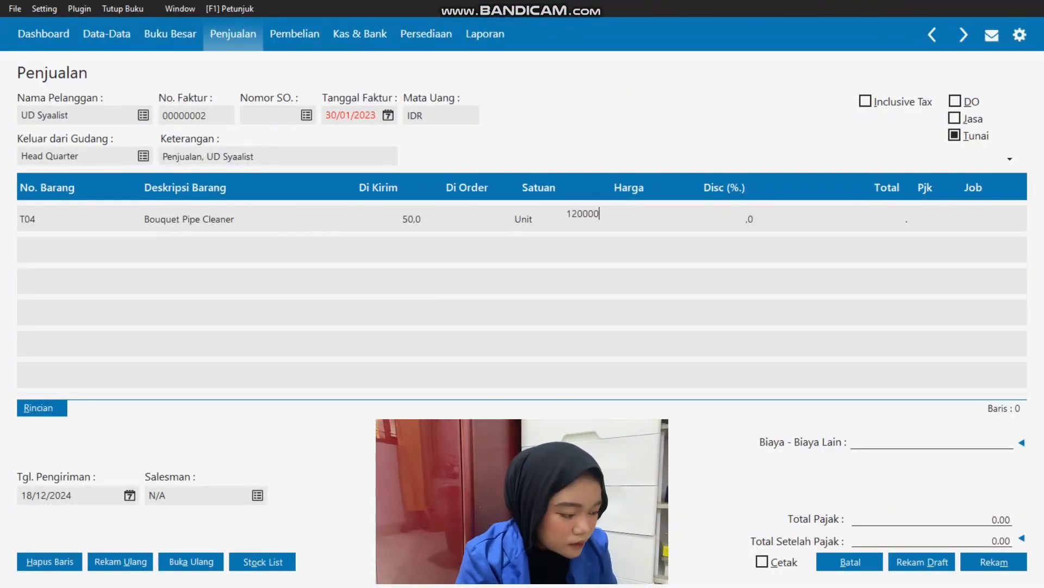
pyautogui.press('Tab')
pyautogui.press('Tab')
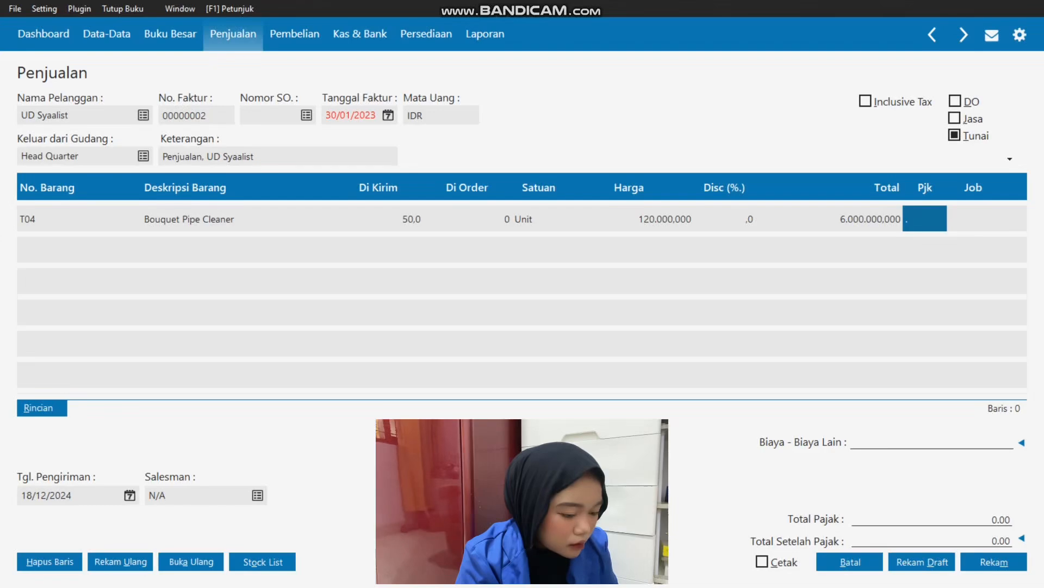
# Apply the VAT (Value Added Tax) code to the T04 Bouquet Pipe Cleaner line.
pyautogui.press('Return')
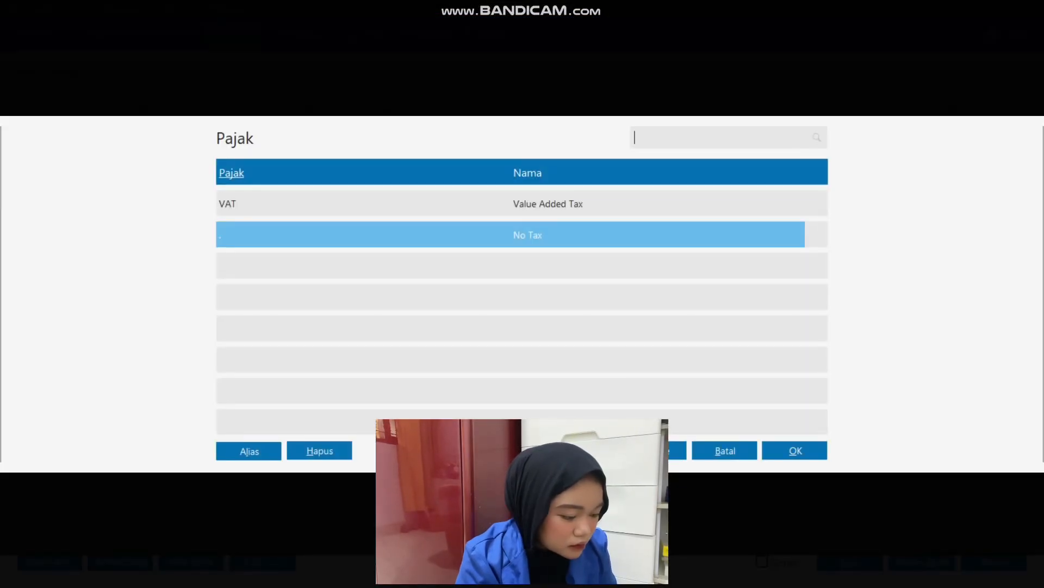
pyautogui.press('Return')
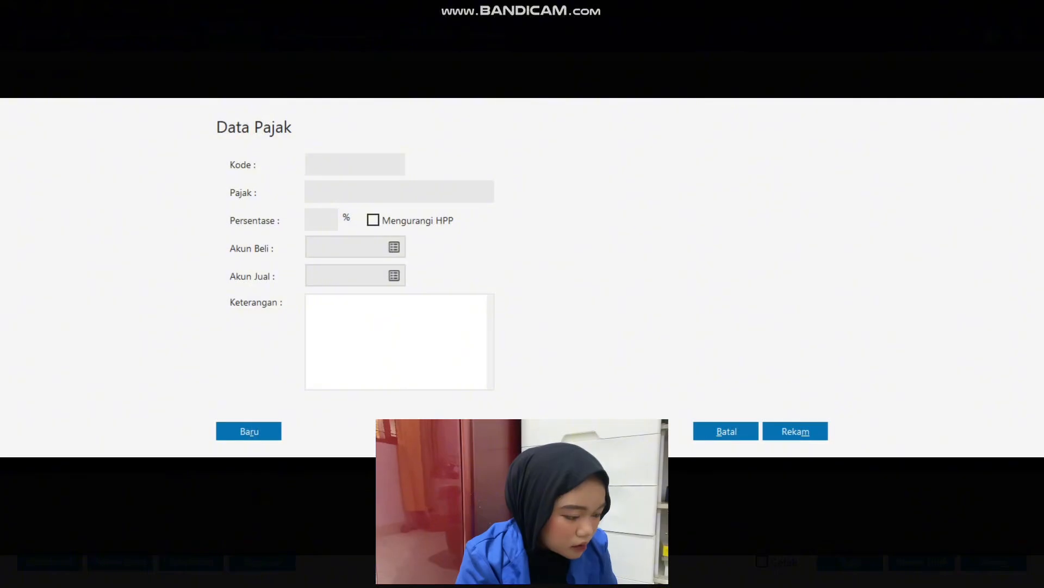
pyautogui.click(727, 430)
pyautogui.doubleClick(510, 204)
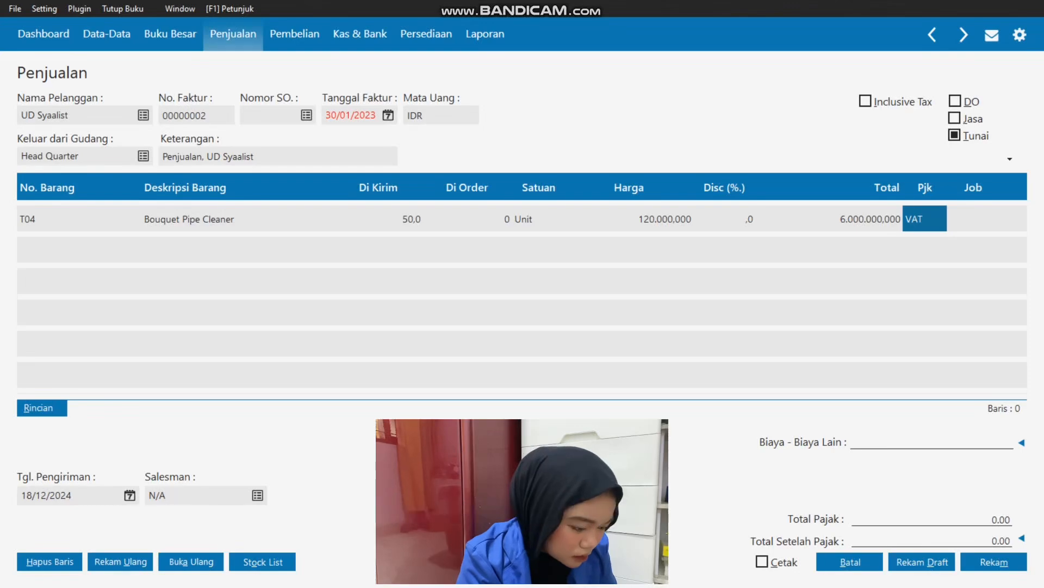
# Check the PPN terms in Excel, mark the invoice as Inclusive Tax and complete the T04 line.
pyautogui.hotkey('alt', 'Tab')
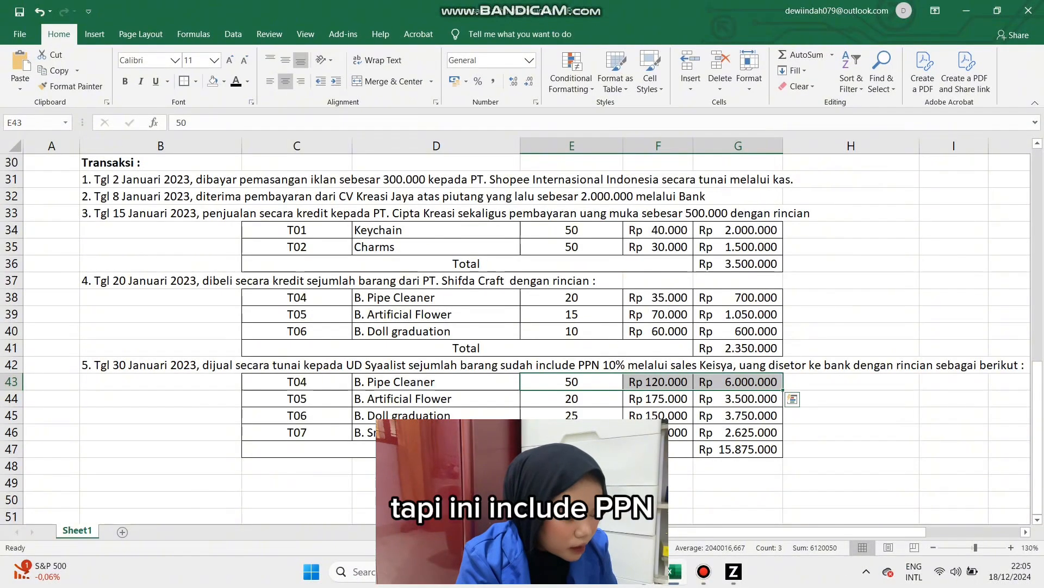
pyautogui.hotkey('alt', 'Tab')
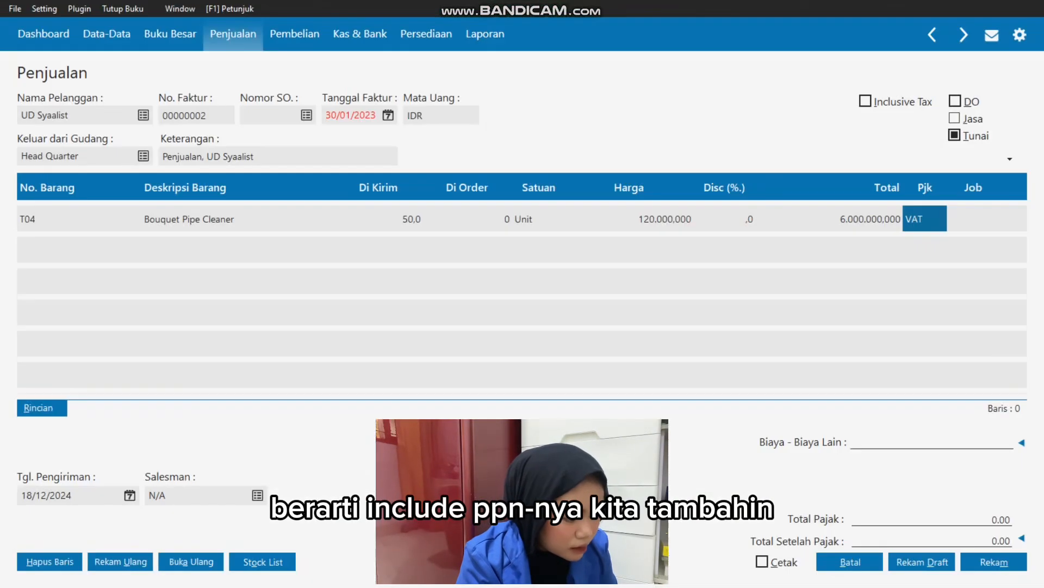
pyautogui.click(866, 102)
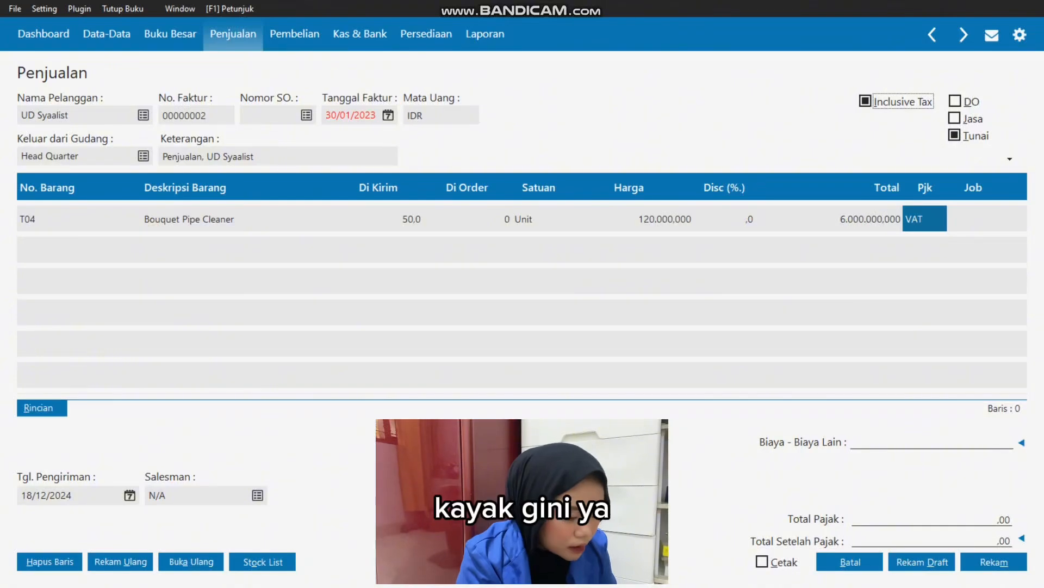
pyautogui.press('Tab')
pyautogui.press('Tab')
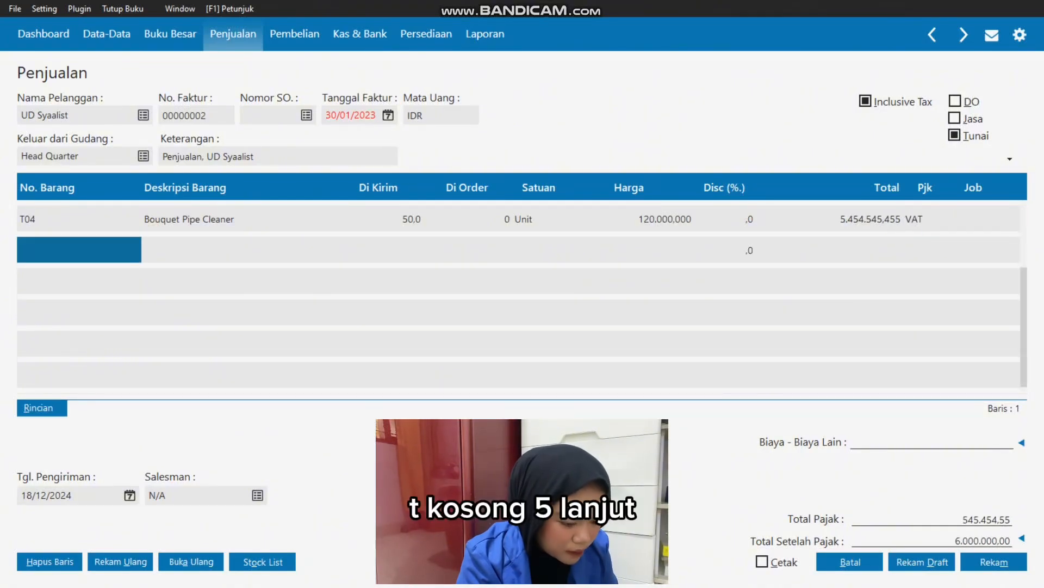
# Add item T05 Bouquet Artificial Flower on the second line with a delivered quantity of 20, following the Excel sheet.
pyautogui.doubleClick(79, 249)
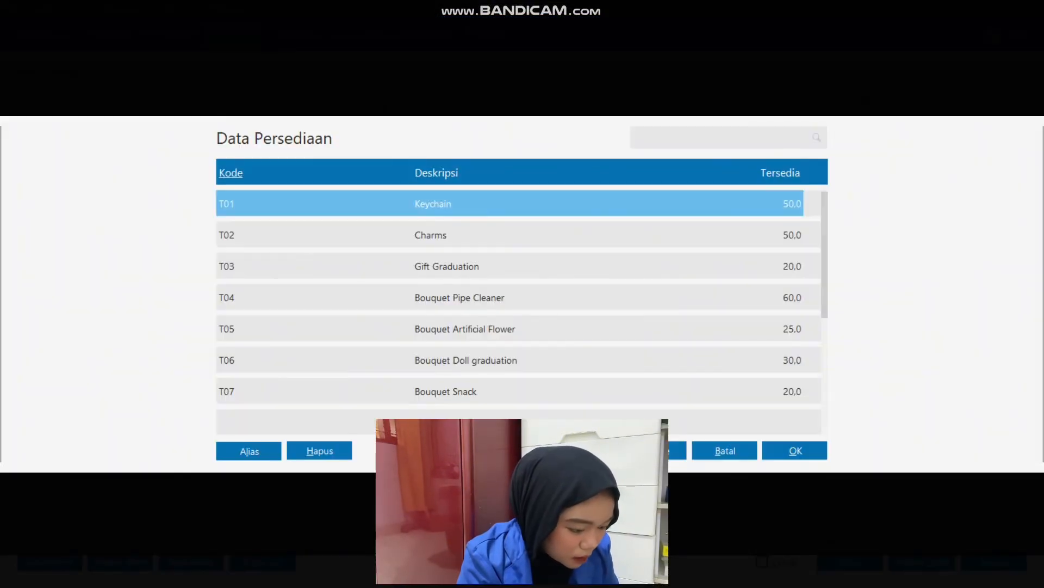
pyautogui.click(465, 329)
pyautogui.press('Return')
pyautogui.hotkey('alt', 'Tab')
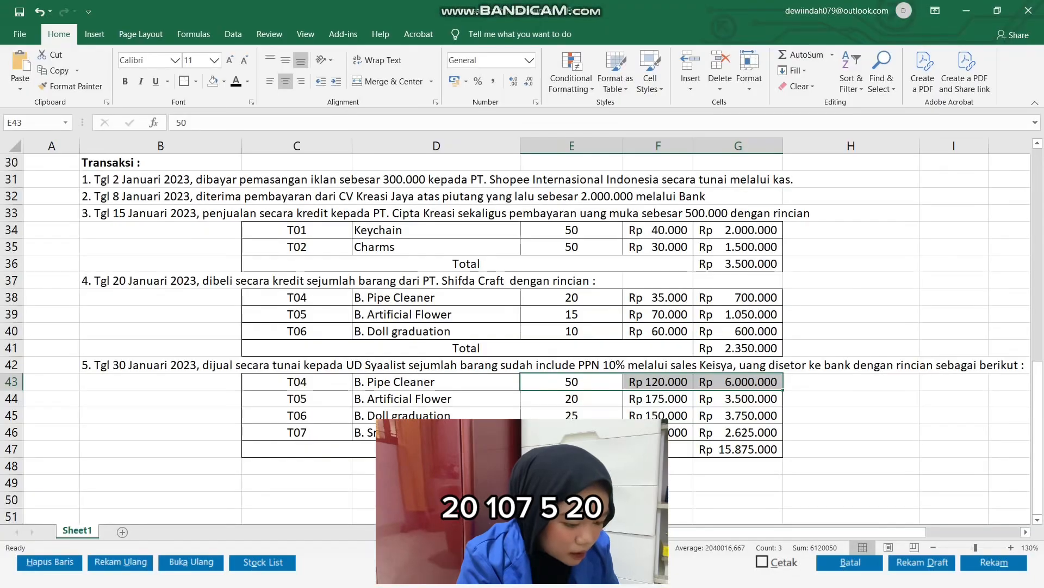
pyautogui.moveTo(577, 398); pyautogui.dragTo(672, 401)
pyautogui.hotkey('alt', 'Tab')
pyautogui.press('Tab')
pyautogui.press('Tab')
pyautogui.write('20')
pyautogui.press('Tab')
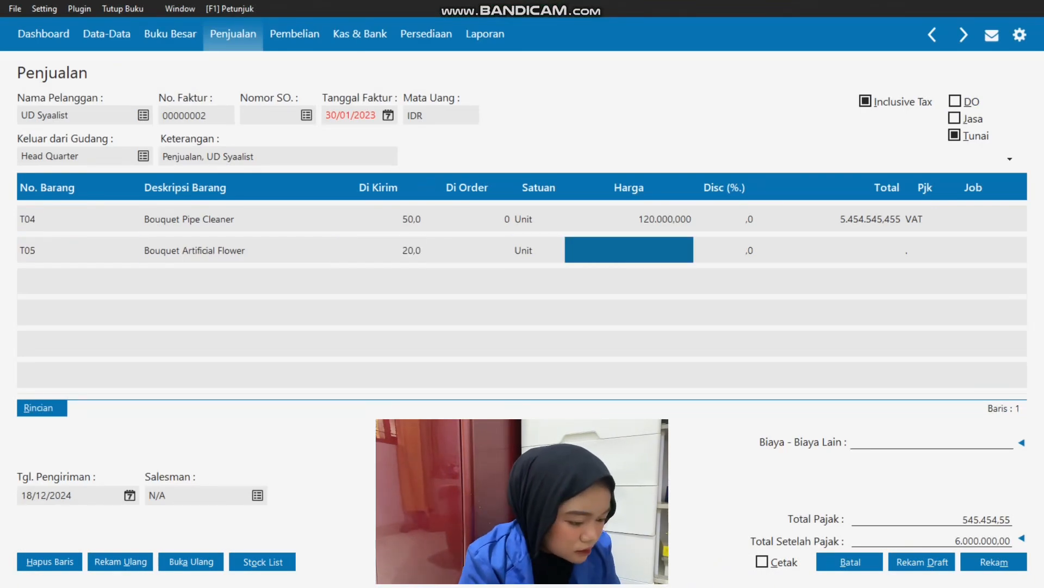
# Set T05's unit price to 175000, apply VAT and complete the line.
pyautogui.write('175000')
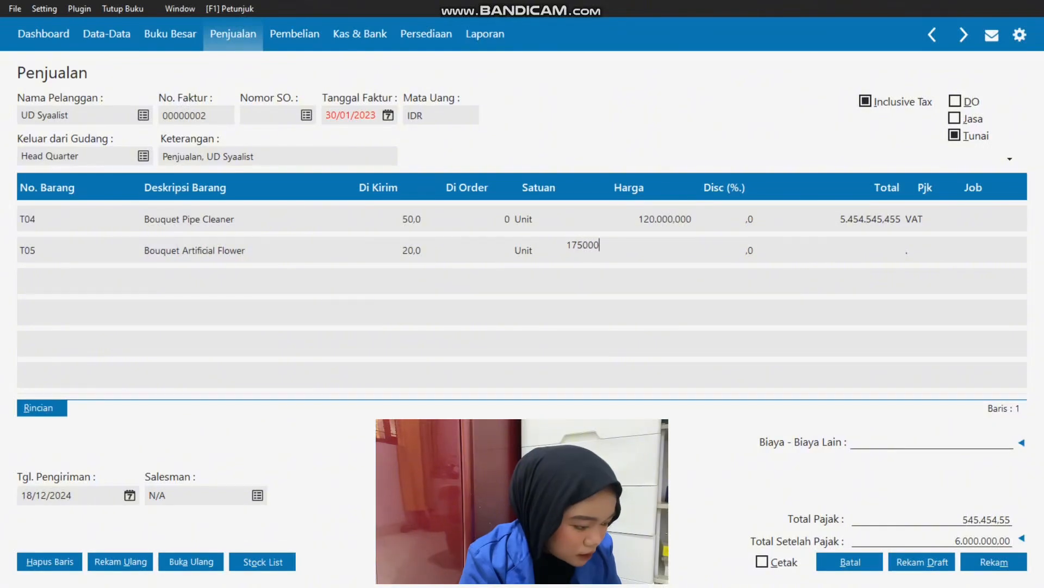
pyautogui.press('Tab')
pyautogui.press('Tab')
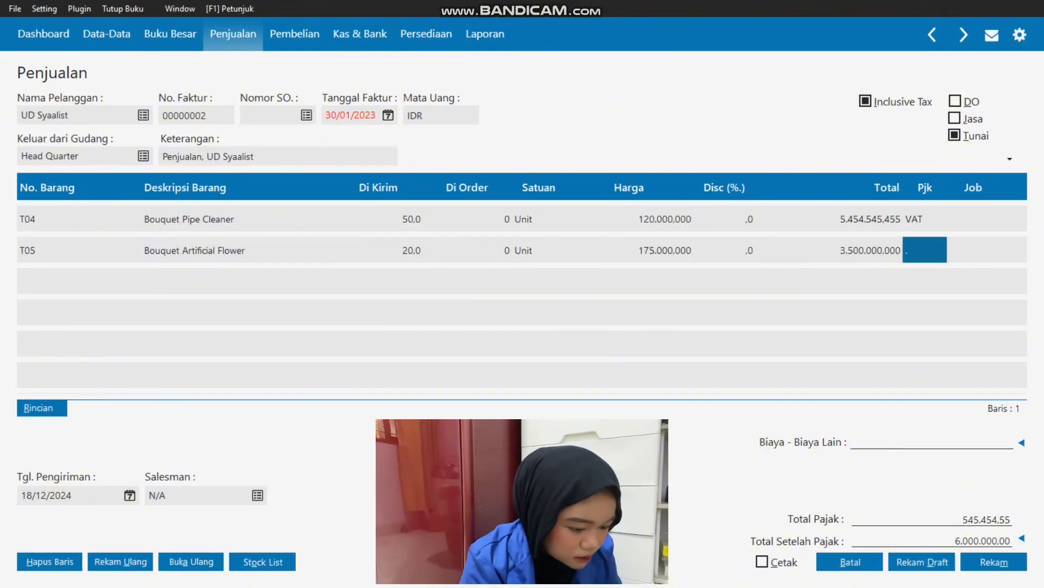
pyautogui.press('Return')
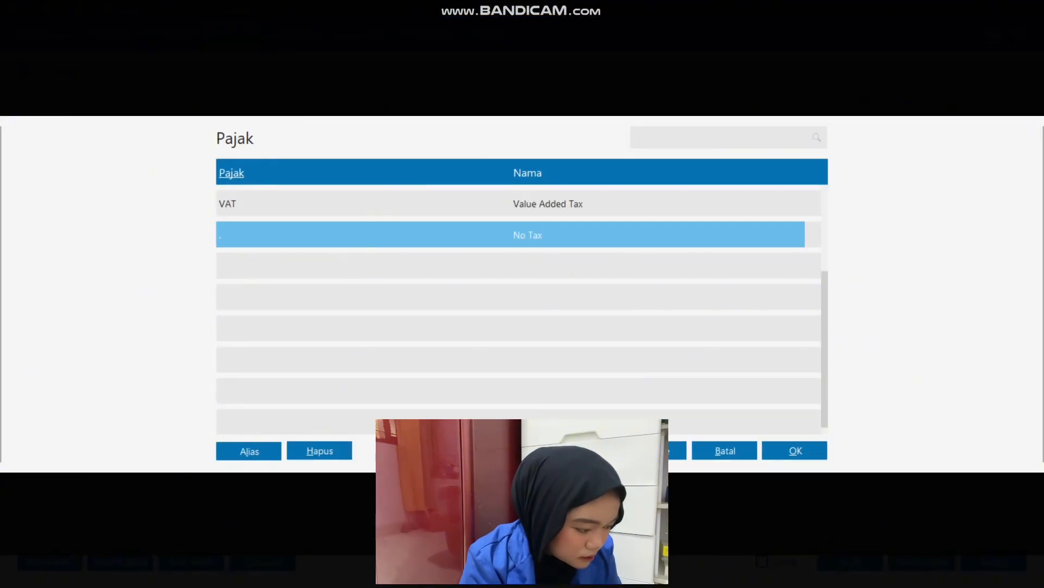
pyautogui.press('Up')
pyautogui.press('Return')
pyautogui.press('Tab')
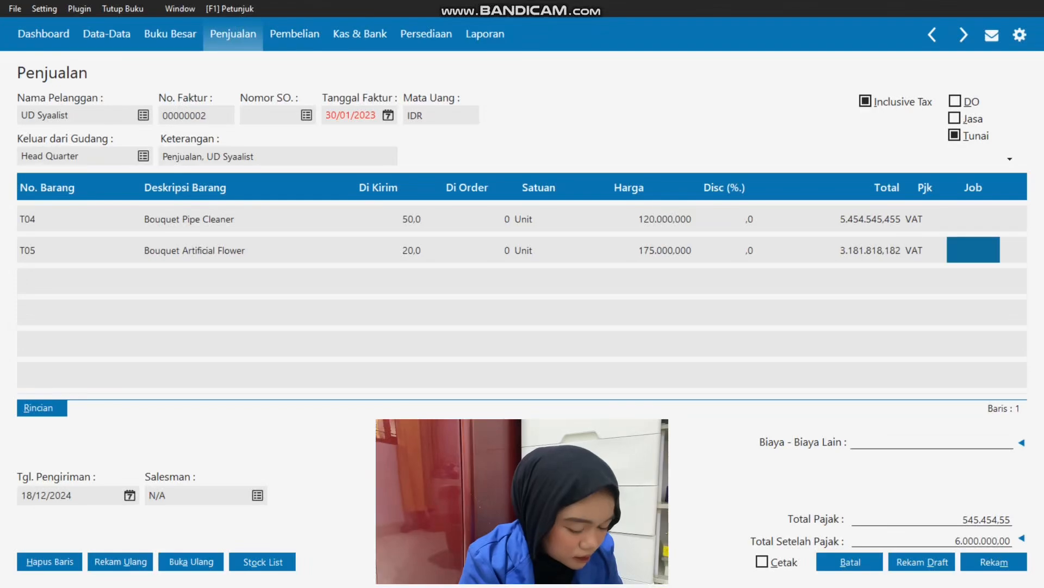
pyautogui.press('Tab')
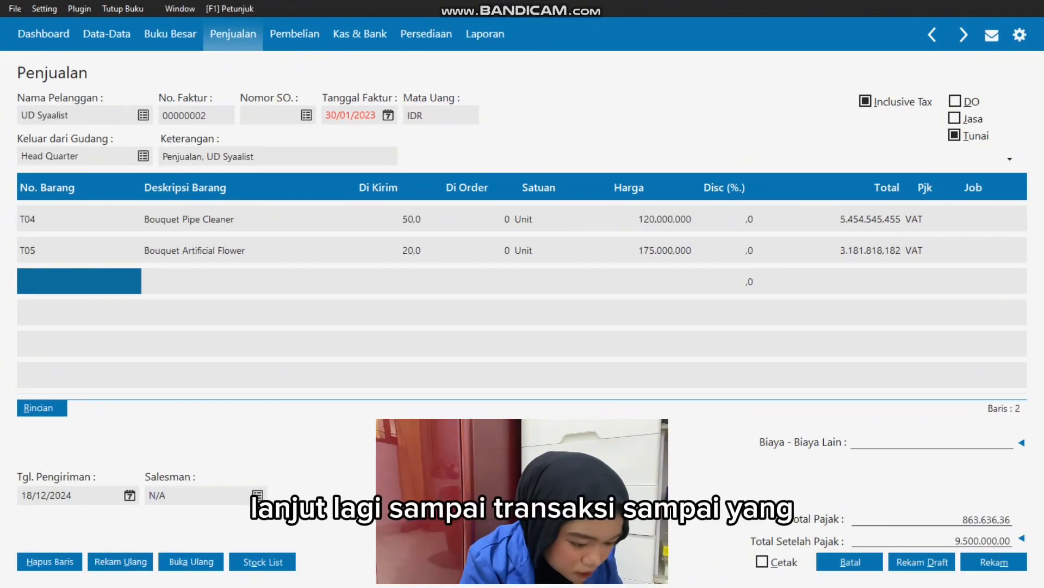
# Add item T06 Bouquet Doll graduation on the third line with a delivered quantity of 25, following the Excel sheet.
pyautogui.press('Return')
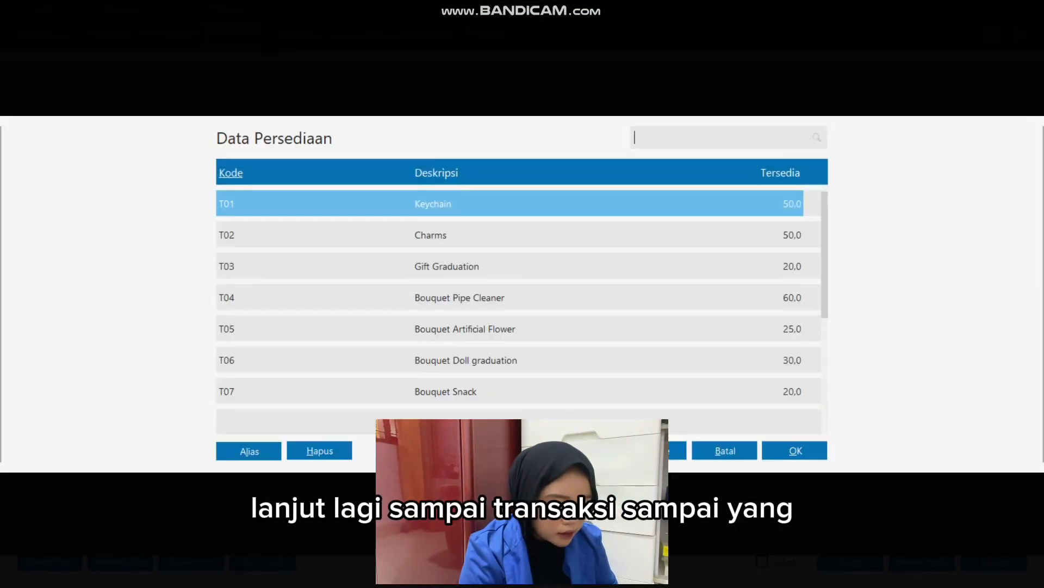
pyautogui.doubleClick(466, 360)
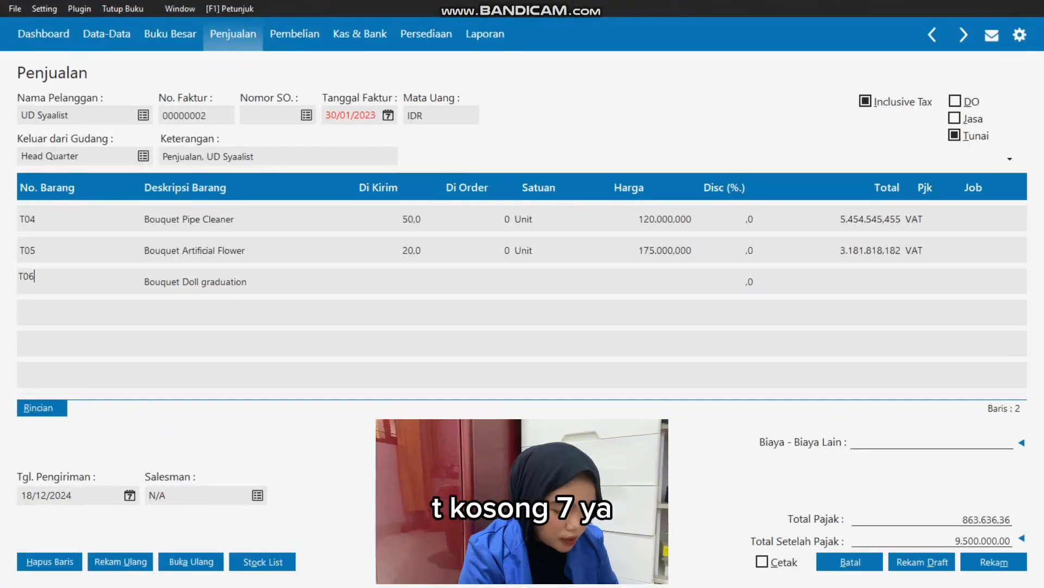
pyautogui.hotkey('alt', 'Tab')
pyautogui.moveTo(436, 414); pyautogui.dragTo(738, 415)
pyautogui.hotkey('alt', 'Tab')
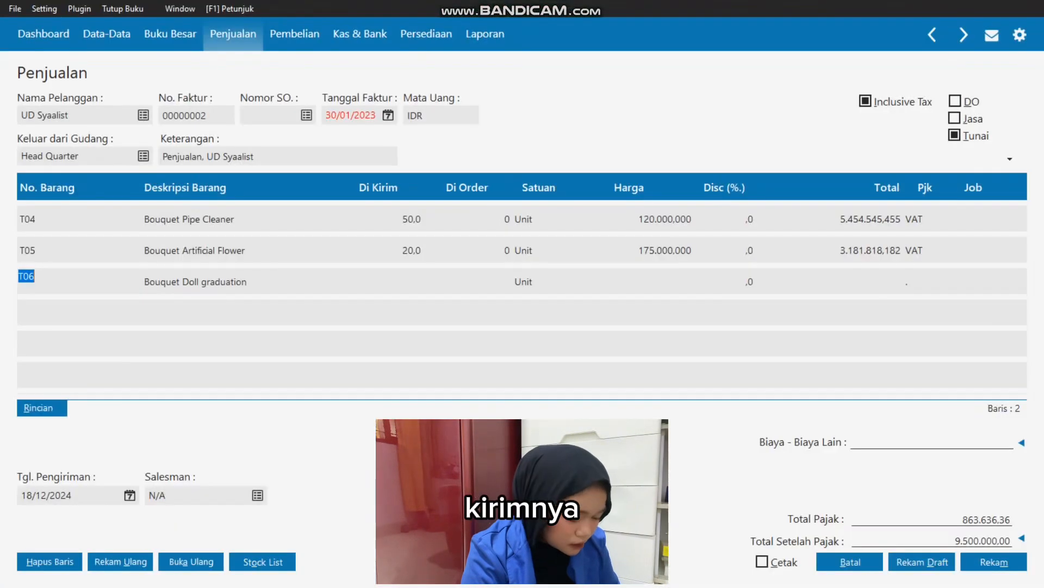
pyautogui.press('Tab')
pyautogui.press('Tab')
pyautogui.press('Tab')
pyautogui.press('Left')
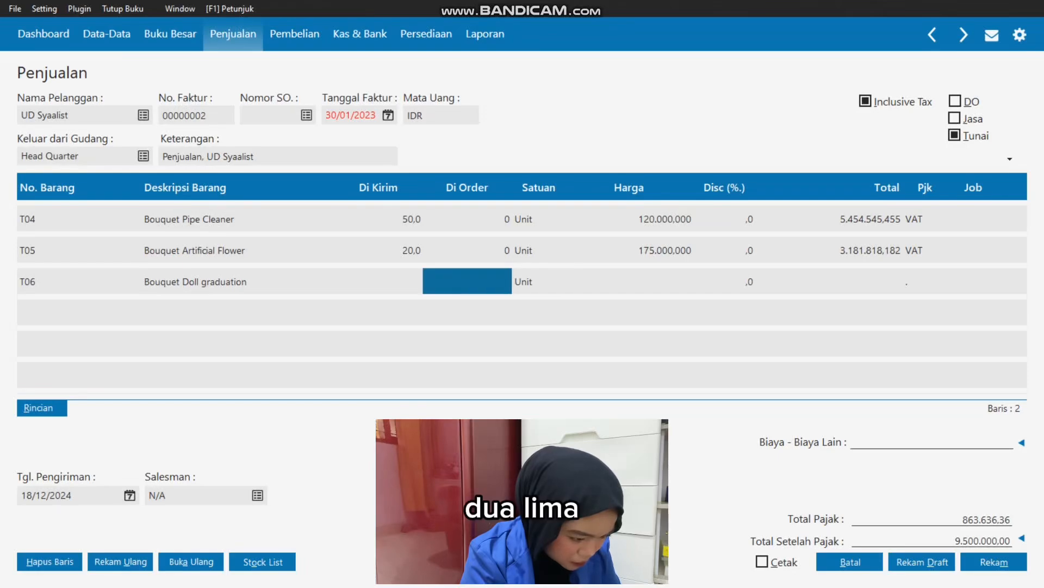
pyautogui.press('Left')
pyautogui.write('25')
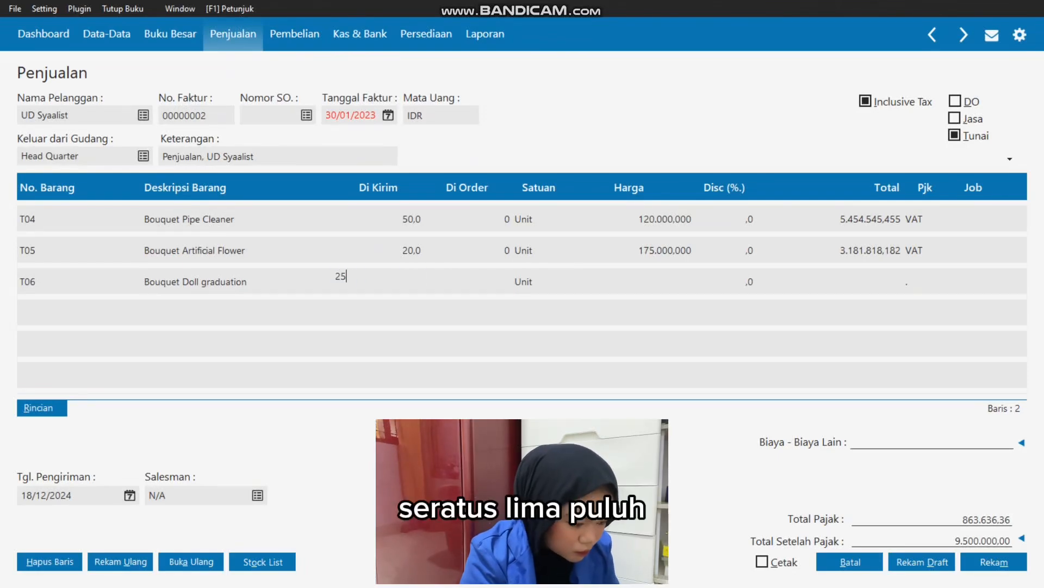
# Set T06's unit price to 150000, apply VAT and complete the line.
pyautogui.press('Tab')
pyautogui.press('Tab')
pyautogui.write('150000000')
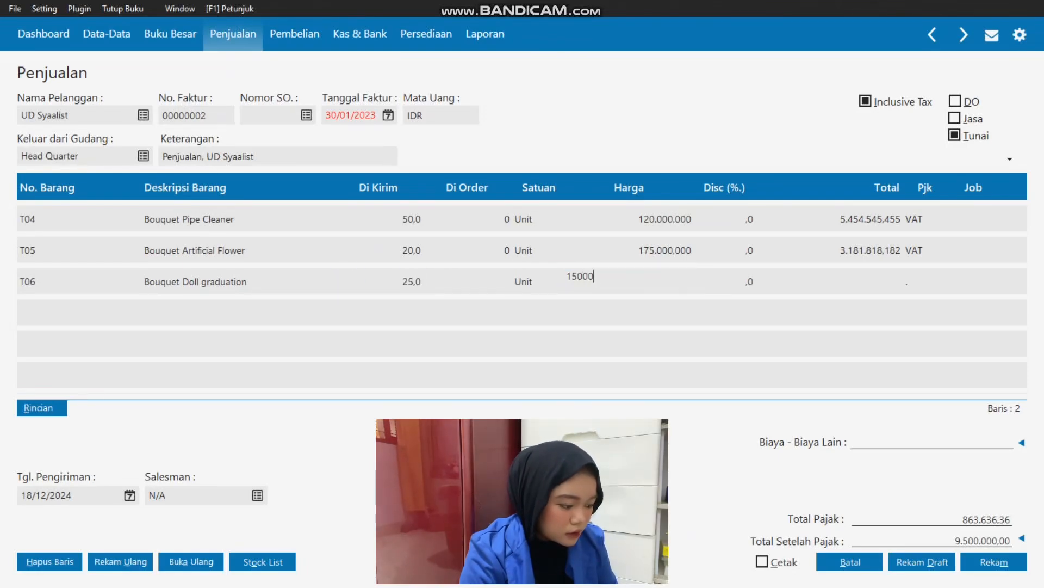
pyautogui.press('Tab')
pyautogui.press('Tab')
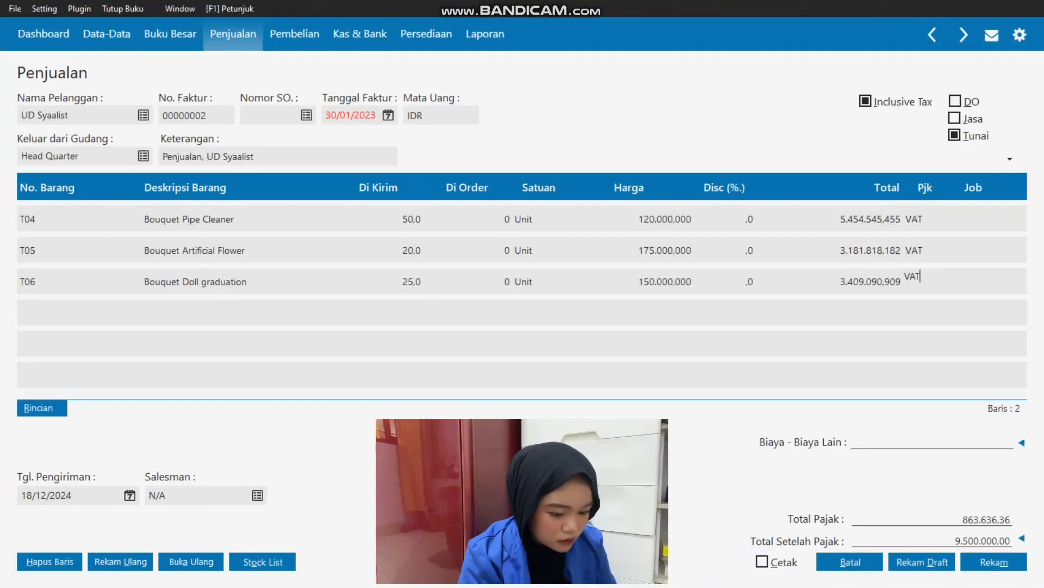
pyautogui.press('Tab')
pyautogui.press('Tab')
pyautogui.press('Tab')
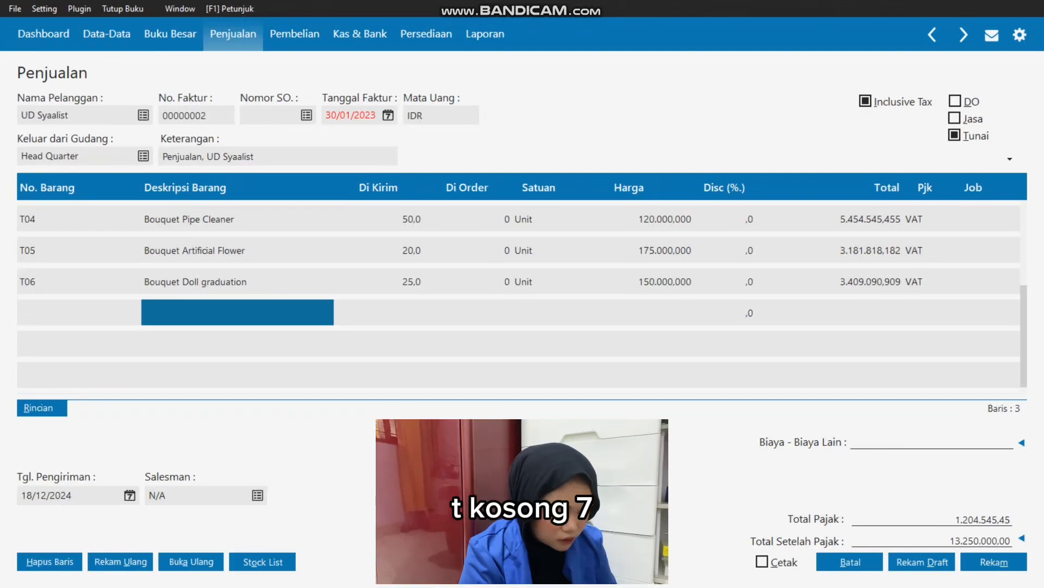
# Add item T07 Bouquet Snack on the fourth line with a delivered quantity of 15, checking its row in Excel.
pyautogui.doubleClick(78, 312)
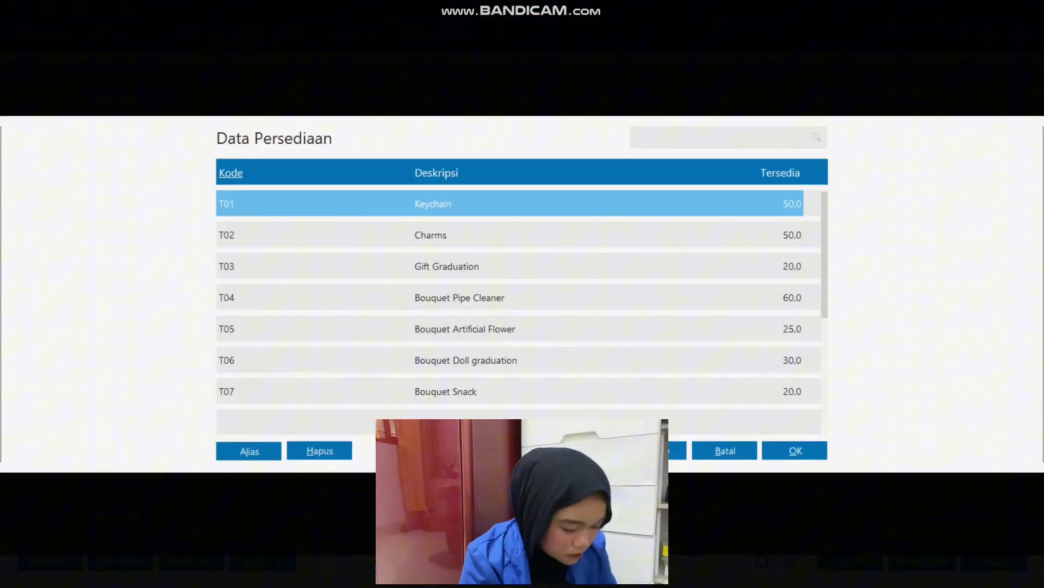
pyautogui.click(446, 391)
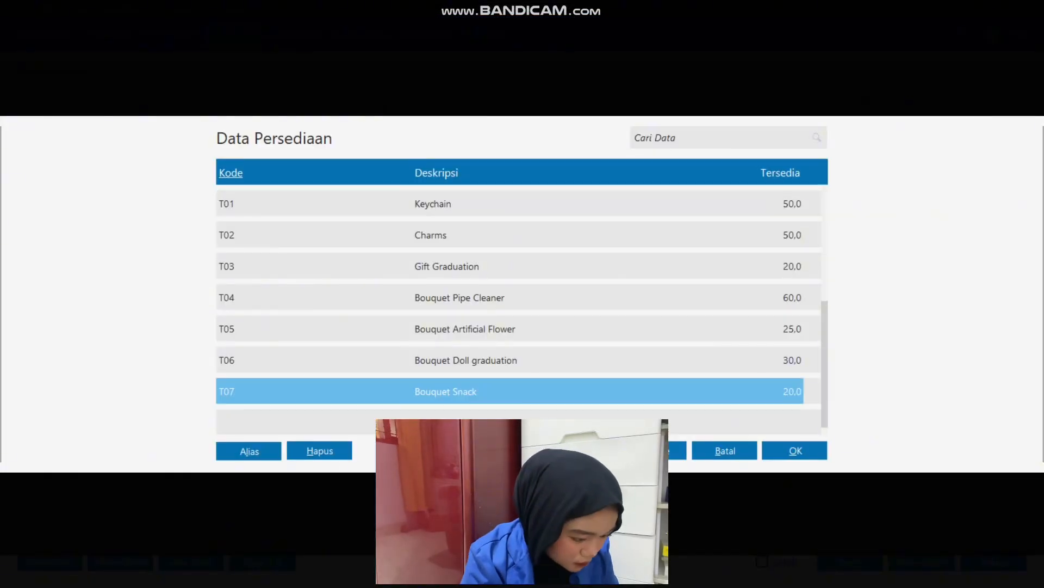
pyautogui.press('Return')
pyautogui.press('Tab')
pyautogui.press('Tab')
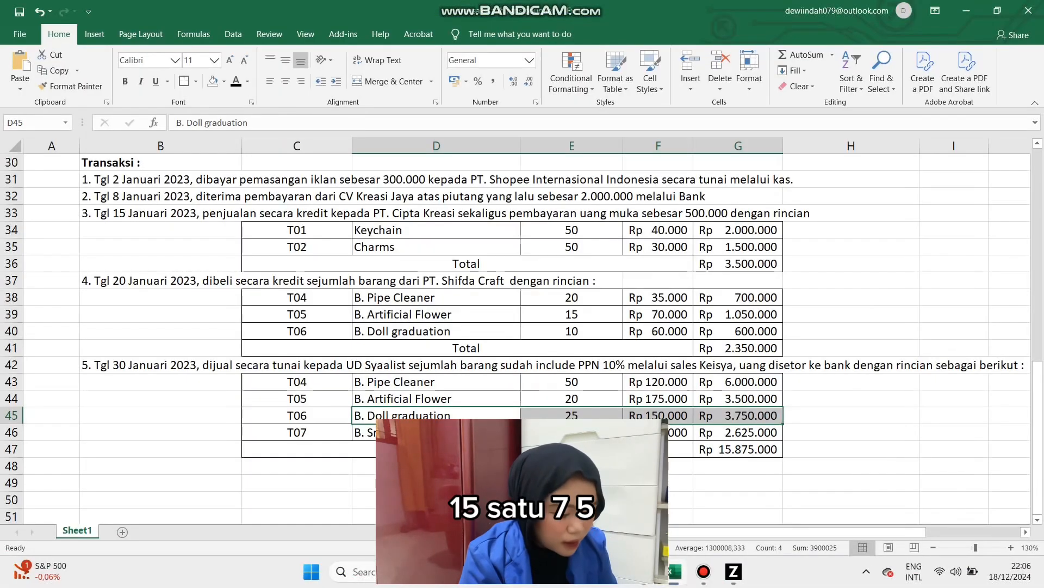
pyautogui.click(436, 432)
pyautogui.moveTo(437, 433); pyautogui.dragTo(658, 433)
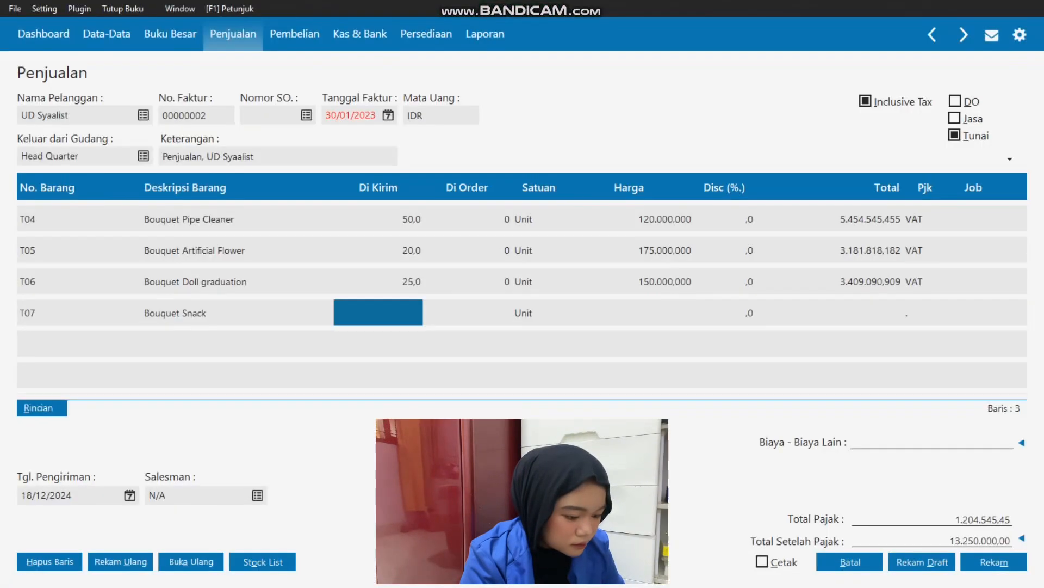
pyautogui.press('Tab')
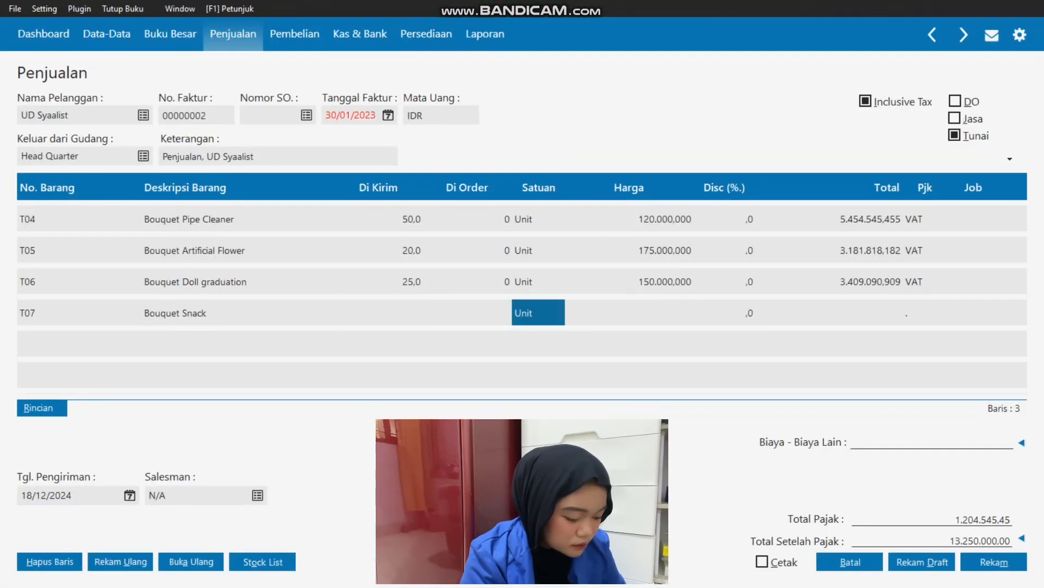
pyautogui.press('Left')
pyautogui.press('Left')
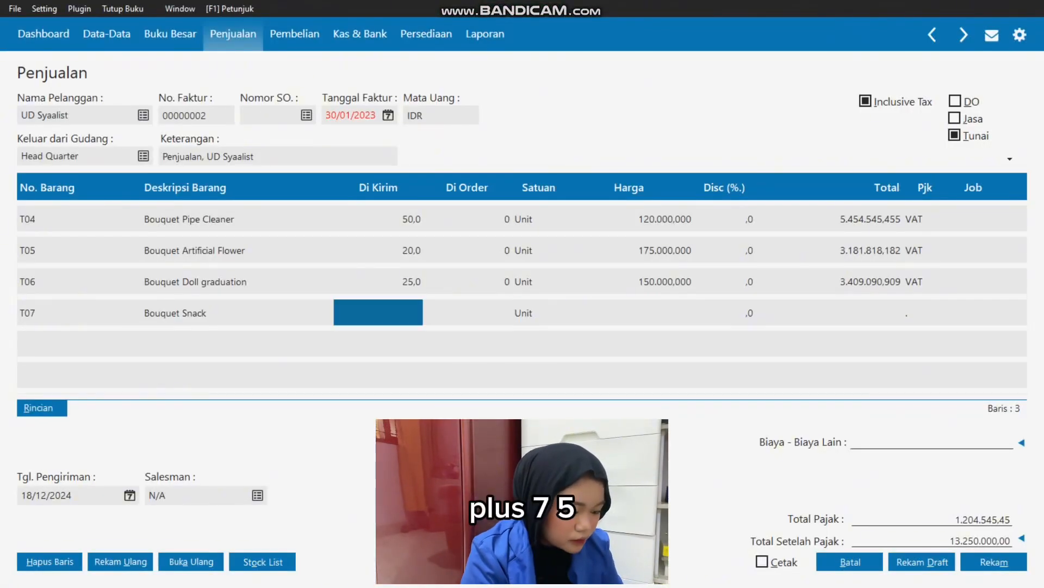
pyautogui.write('15')
# Set T07's unit price to 175000 and apply the VAT (Value Added Tax) code to the line.
pyautogui.press('Tab')
pyautogui.press('Tab')
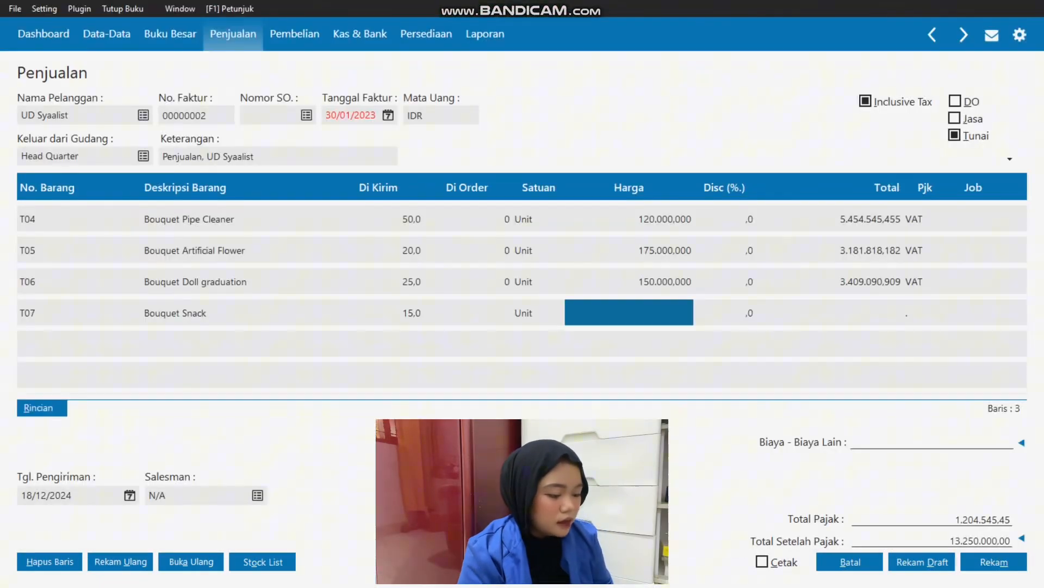
pyautogui.write('1751000,00')
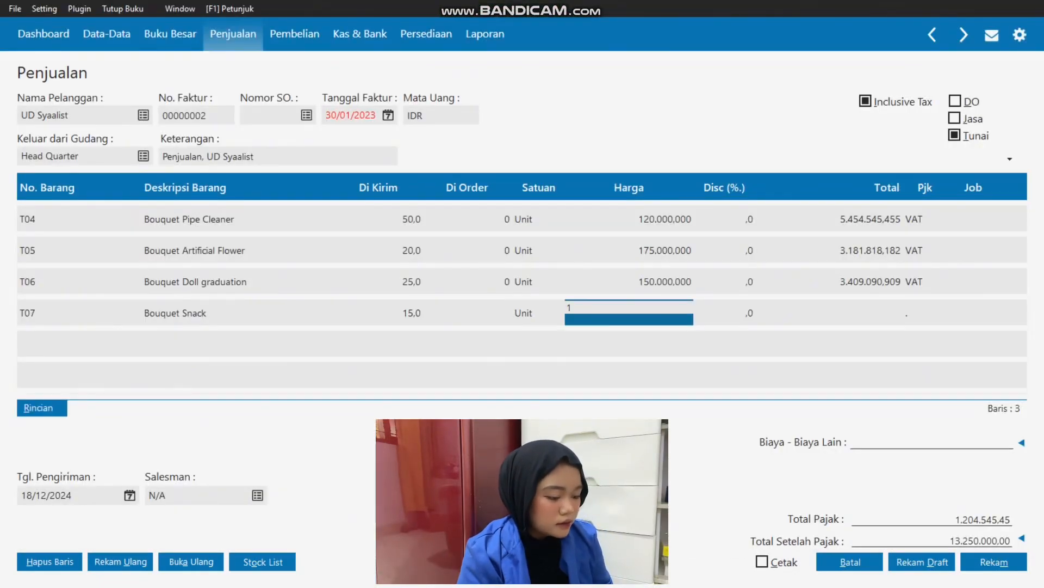
pyautogui.write('0')
pyautogui.press('BackSpace')
pyautogui.press('BackSpace')
pyautogui.press('BackSpace')
pyautogui.press('BackSpace')
pyautogui.write('00000')
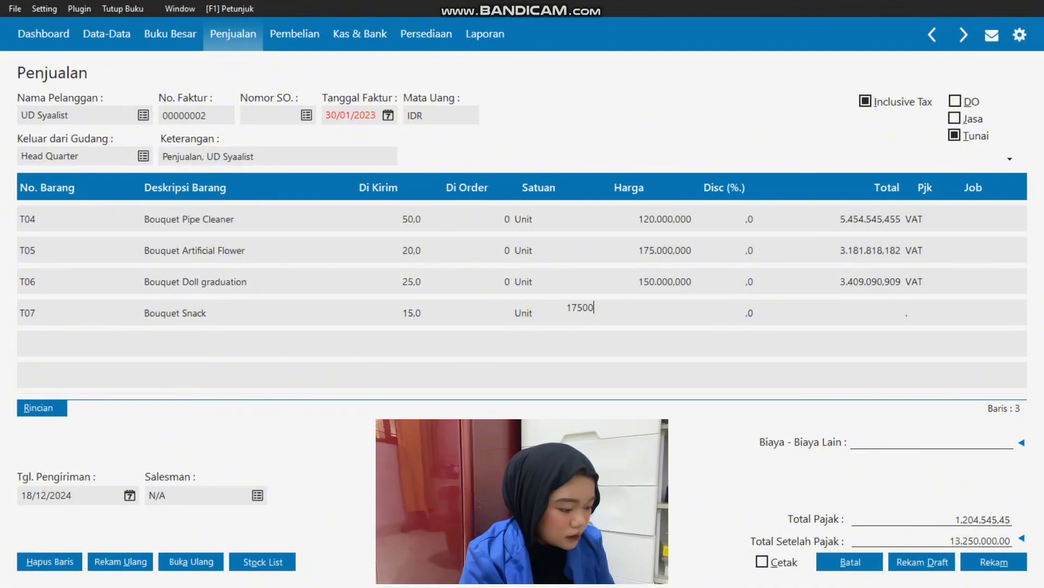
pyautogui.press('Tab')
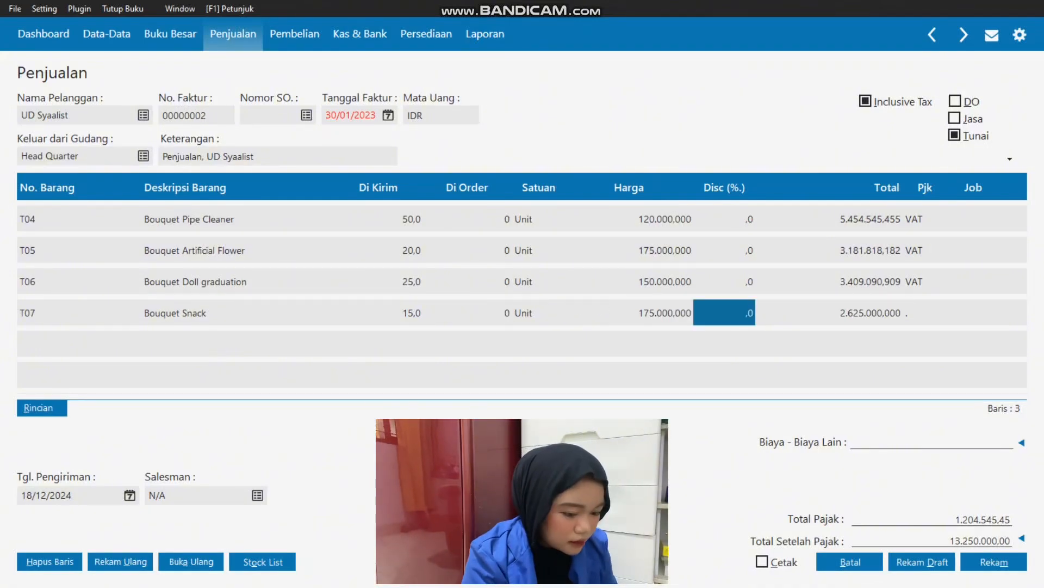
pyautogui.press('Tab')
pyautogui.press('Return')
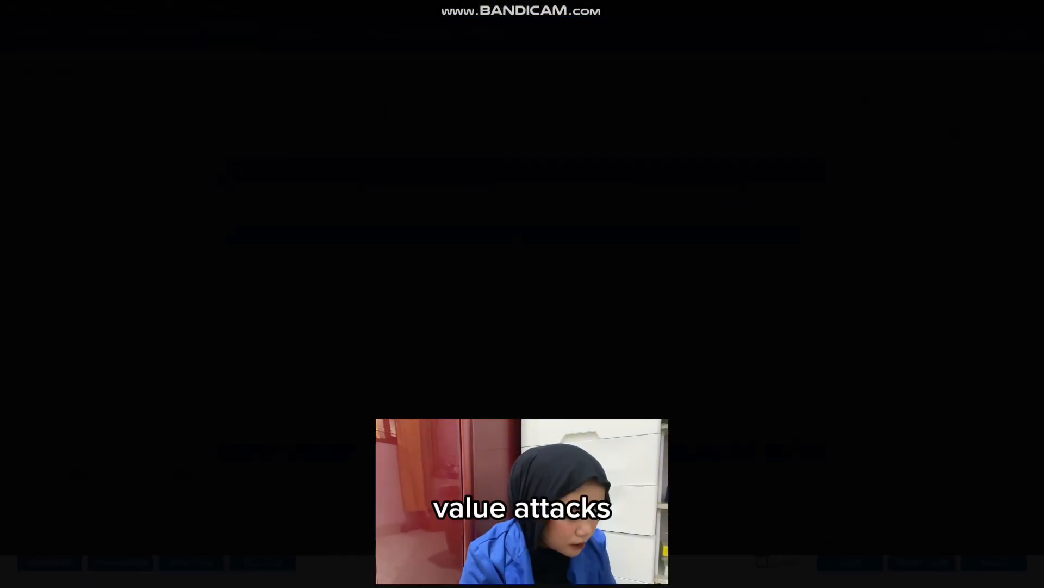
pyautogui.press('Up')
pyautogui.press('Return')
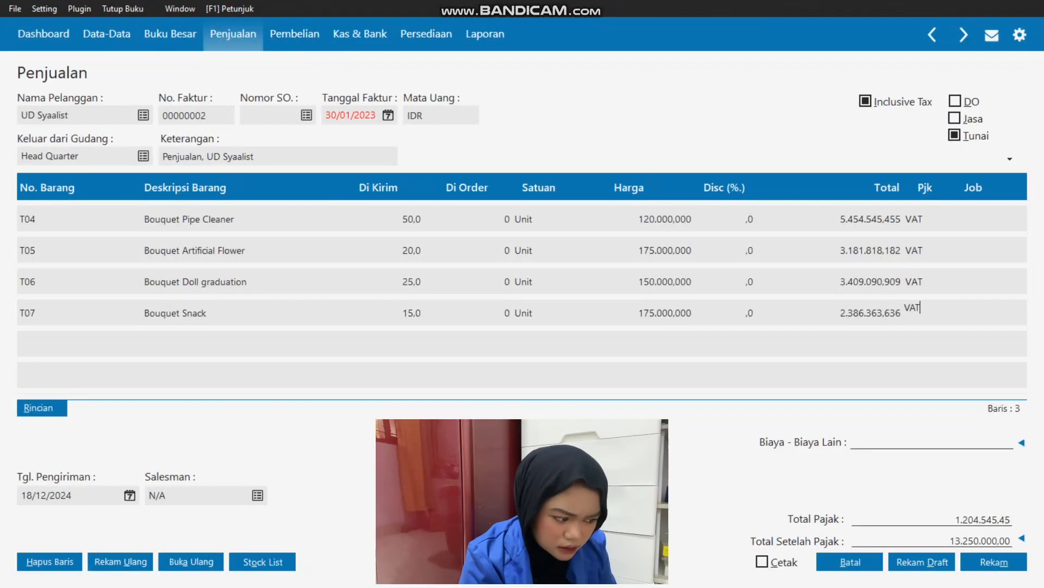
pyautogui.press('Tab')
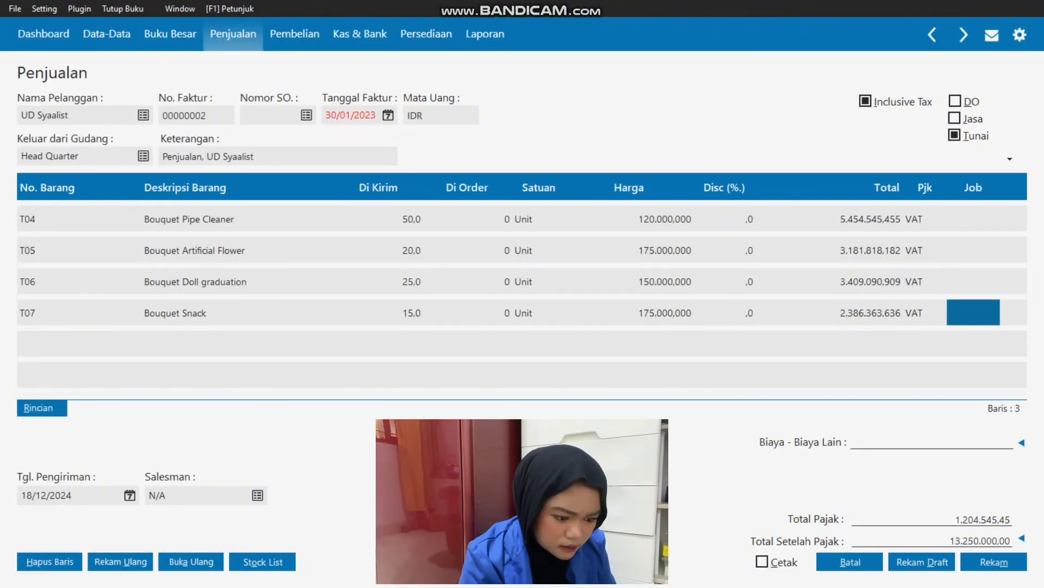
# Check the UD Syaalist sale total in Excel and try the invoice with Inclusive Tax turned off.
pyautogui.hotkey('alt', 'Tab')
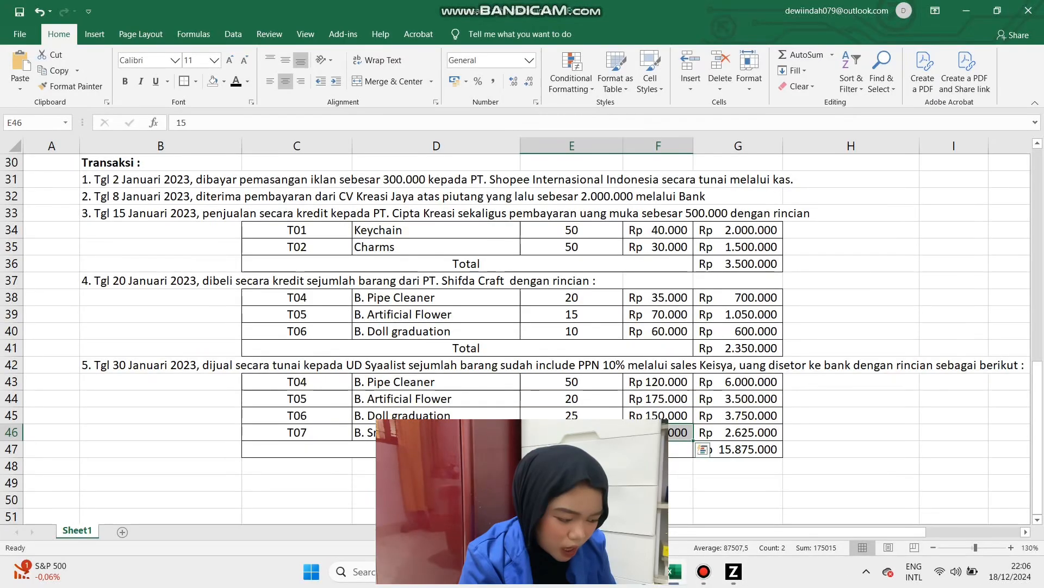
pyautogui.click(739, 450)
pyautogui.hotkey('alt', 'Tab')
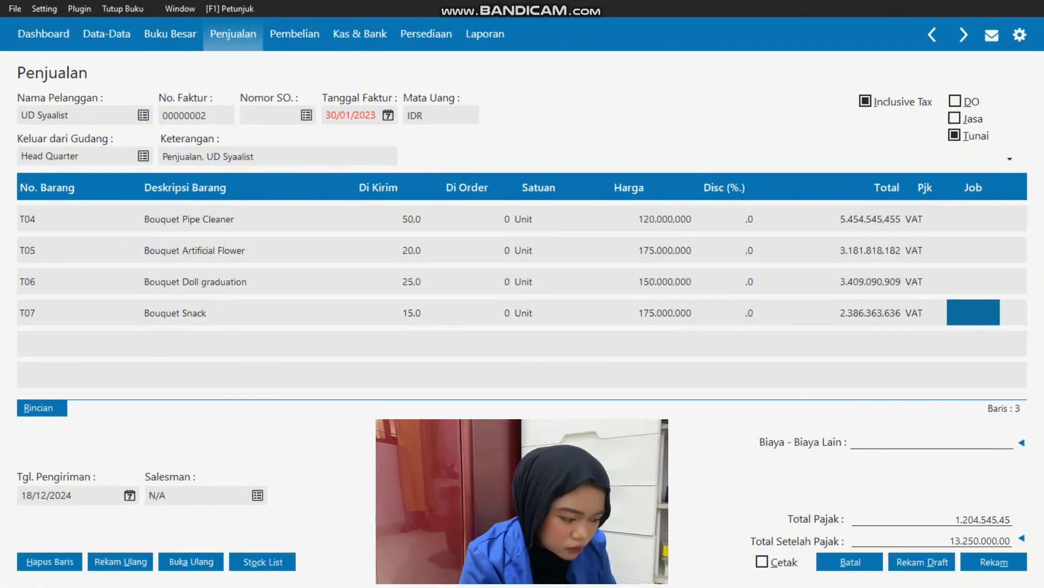
pyautogui.click(866, 101)
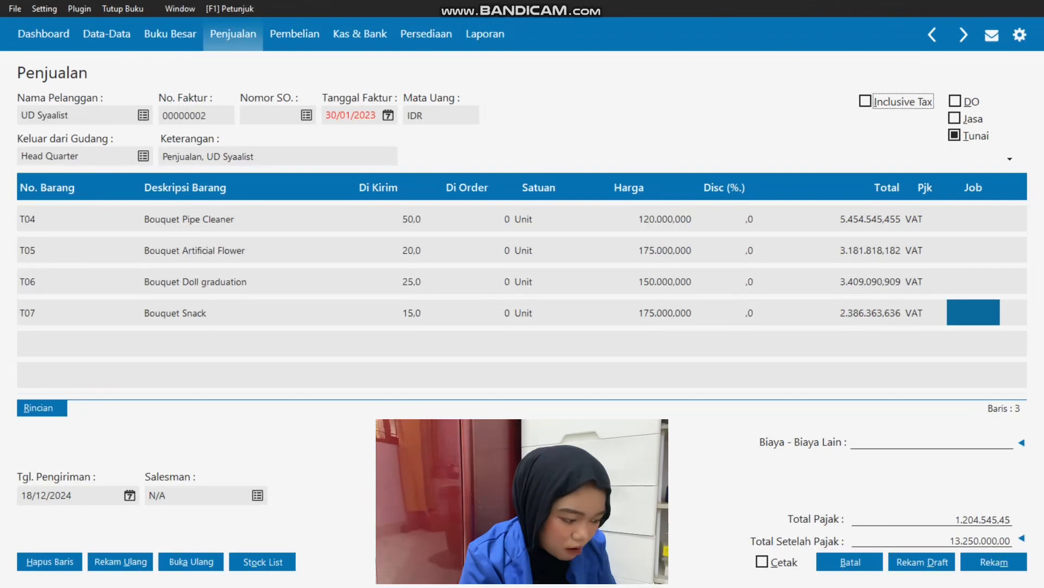
pyautogui.click(925, 250)
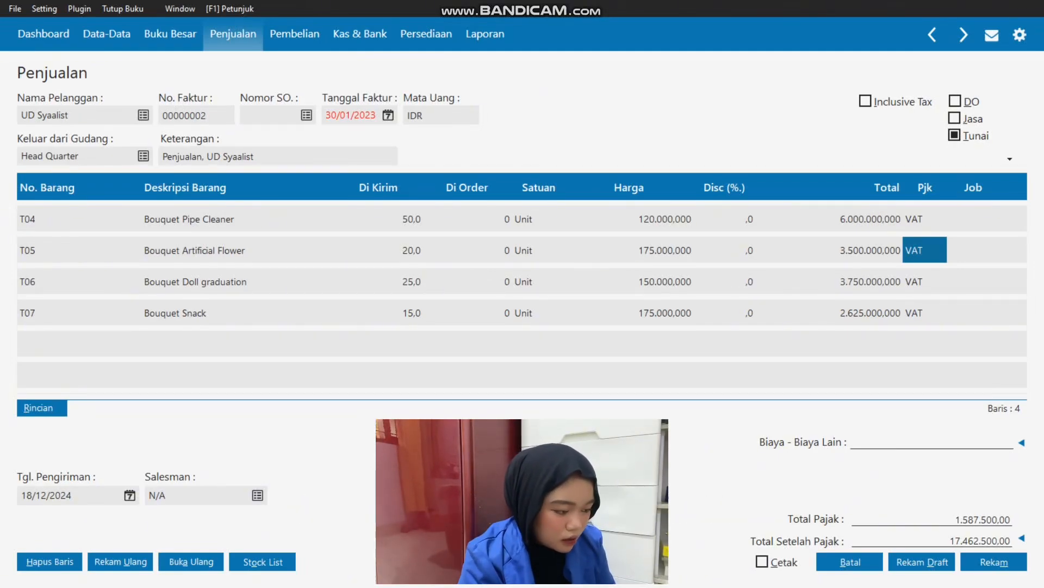
# Compare the invoice total with the UD Syaalist sale total in Excel and turn Inclusive Tax back on.
pyautogui.hotkey('alt', 'Tab')
pyautogui.click(739, 432)
pyautogui.hotkey('alt', 'Tab')
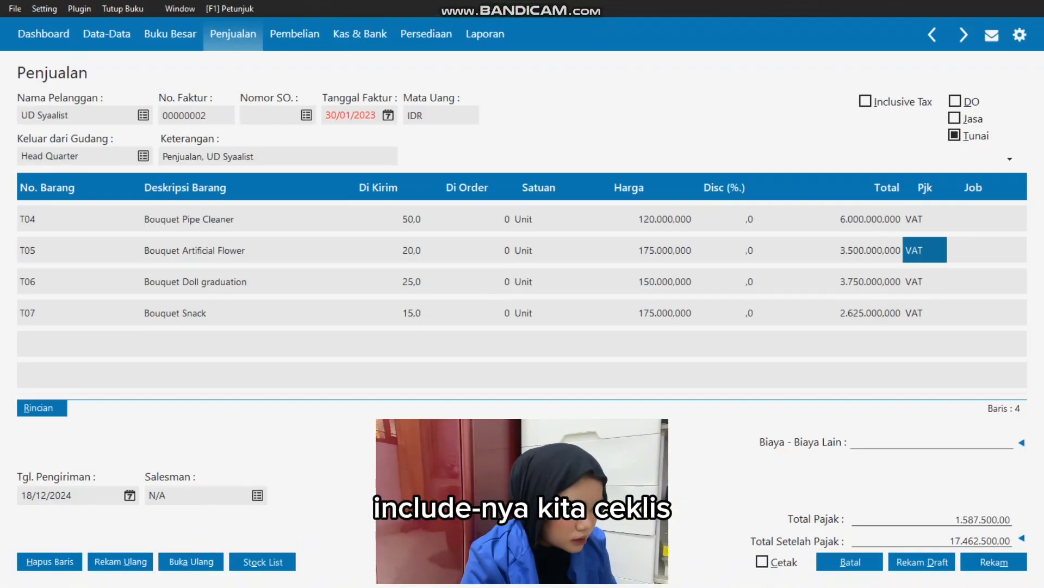
pyautogui.hotkey('alt', 'Tab')
pyautogui.hotkey('alt', 'Tab')
pyautogui.hotkey('alt', 'Tab')
pyautogui.click(738, 449)
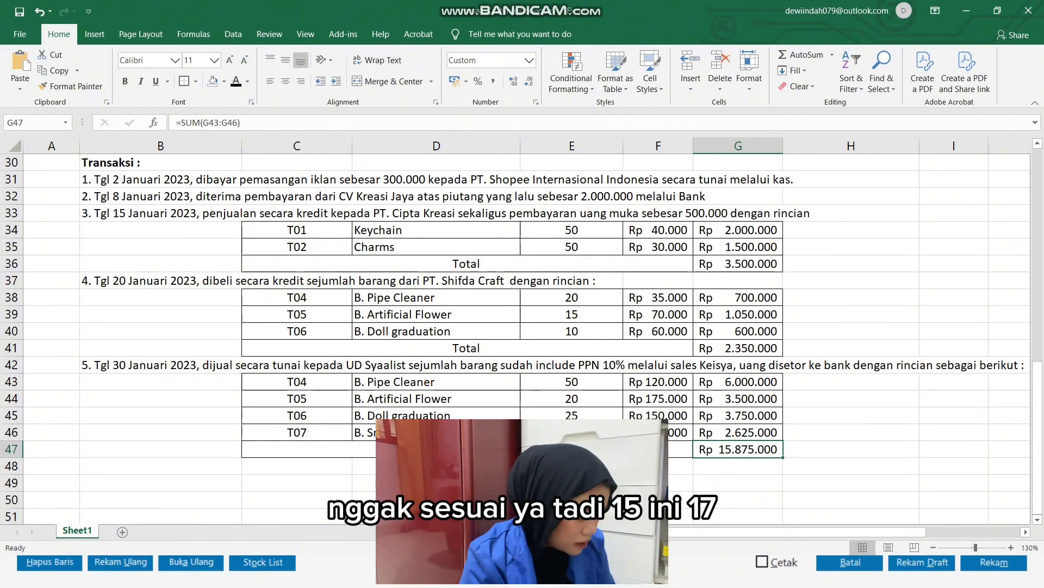
pyautogui.hotkey('alt', 'Tab')
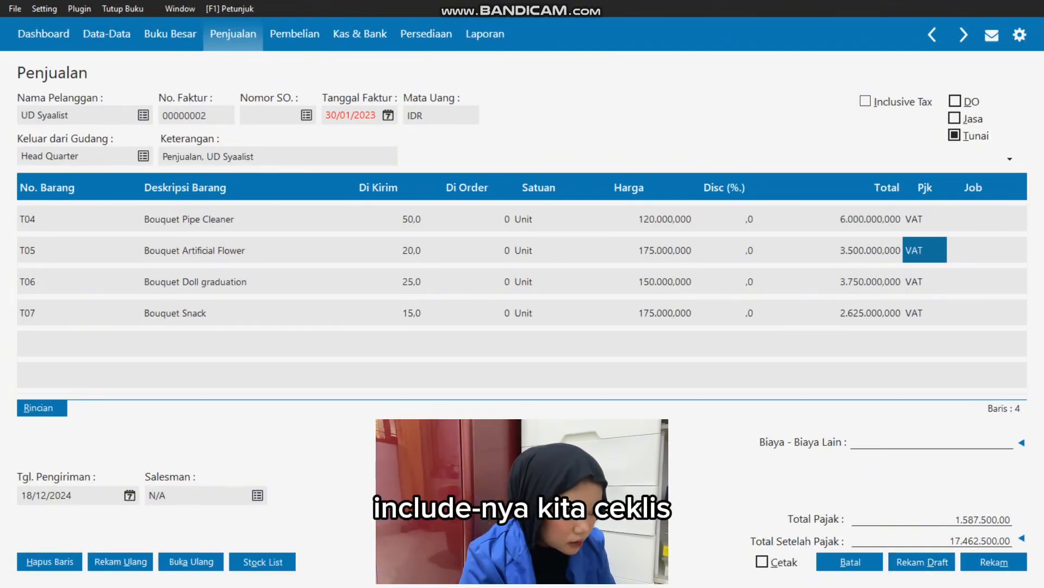
pyautogui.hotkey('alt', 'i')
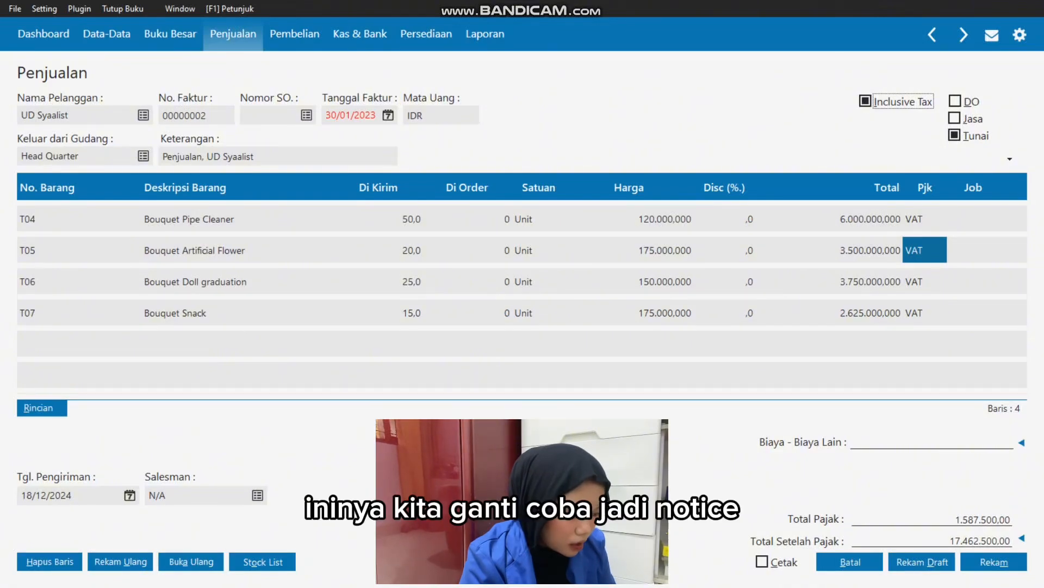
# Change the tax code of lines T04, T05, T06 and T07 to No Tax.
pyautogui.click(925, 219)
pyautogui.doubleClick(925, 220)
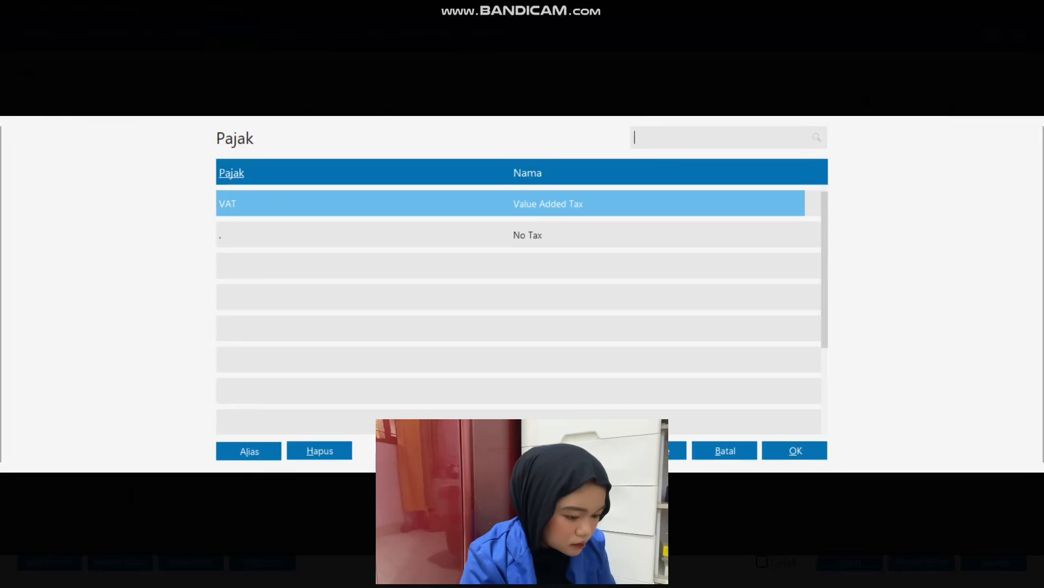
pyautogui.click(528, 235)
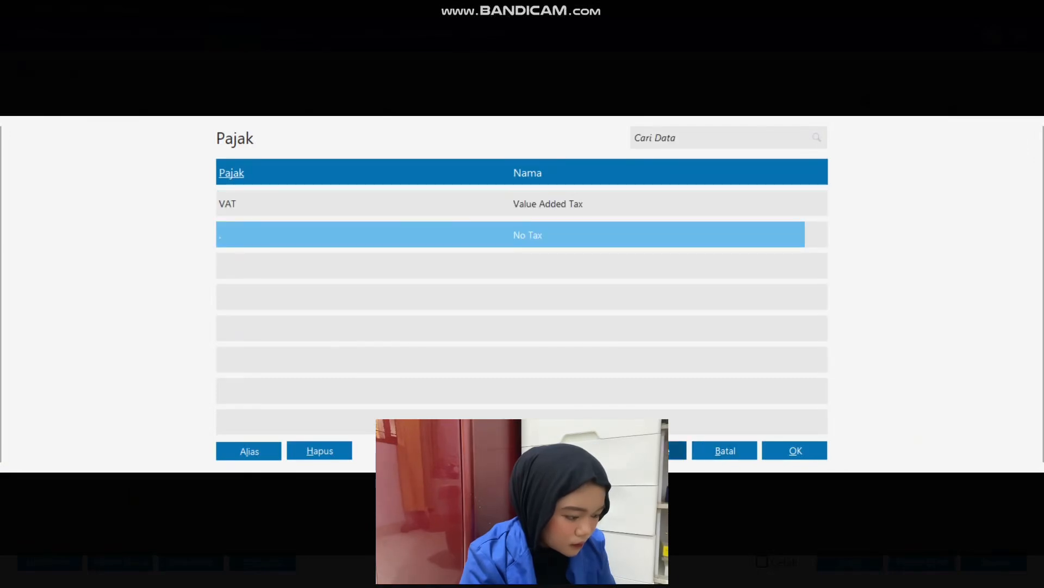
pyautogui.click(795, 450)
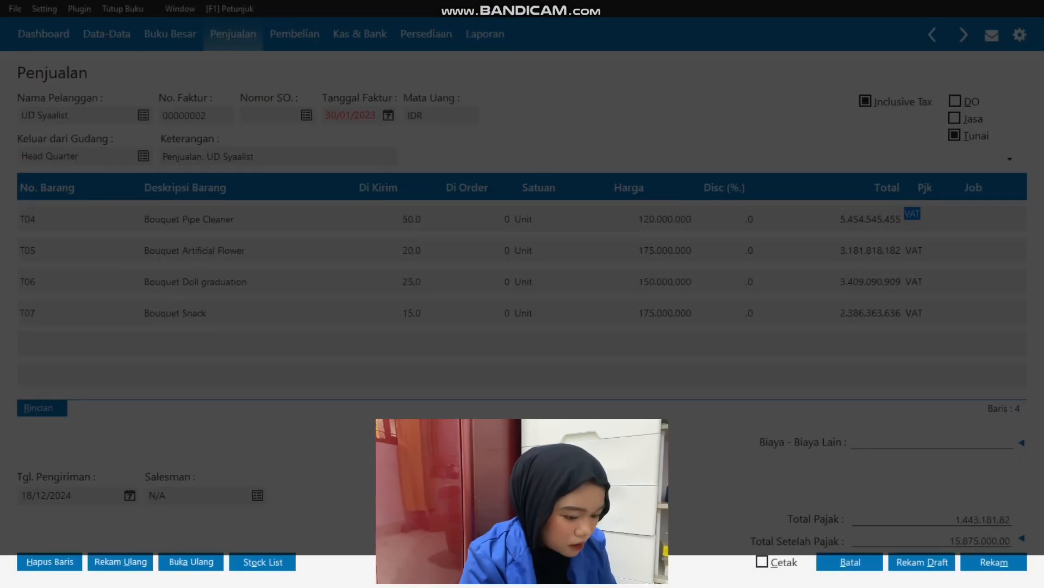
pyautogui.doubleClick(915, 250)
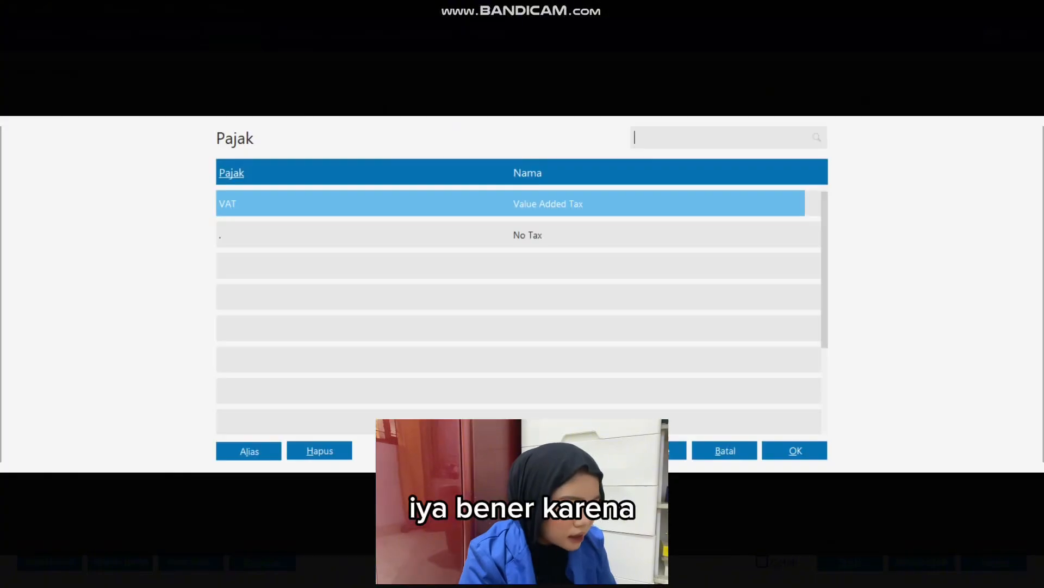
pyautogui.doubleClick(528, 235)
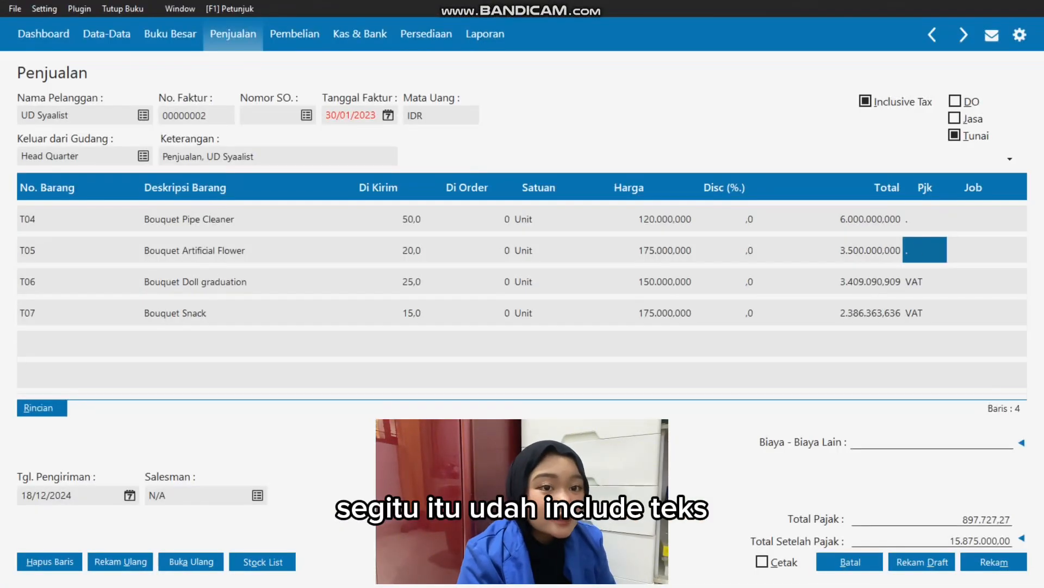
pyautogui.doubleClick(920, 282)
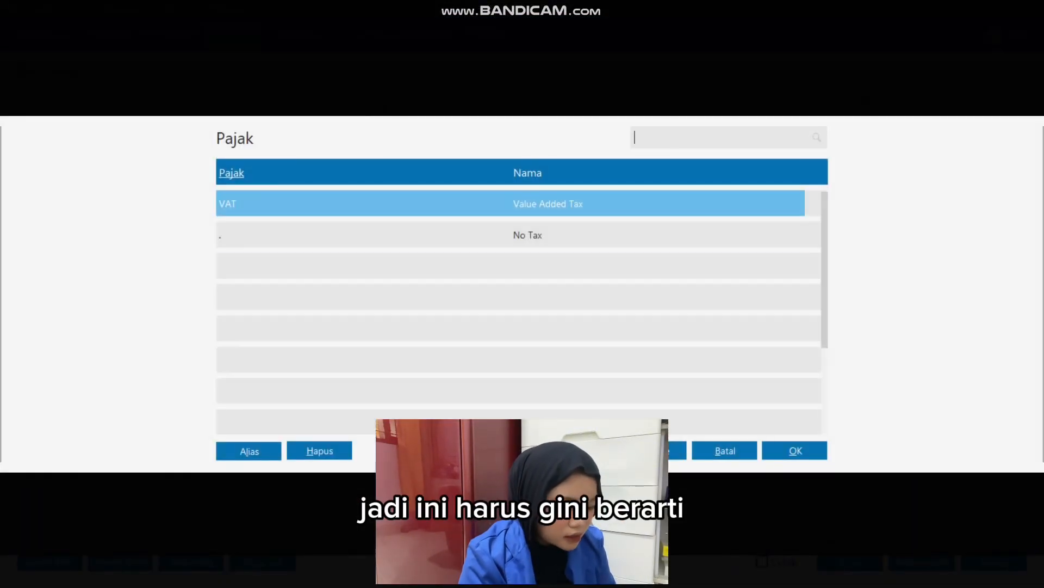
pyautogui.doubleClick(527, 235)
pyautogui.click(919, 313)
pyautogui.doubleClick(919, 313)
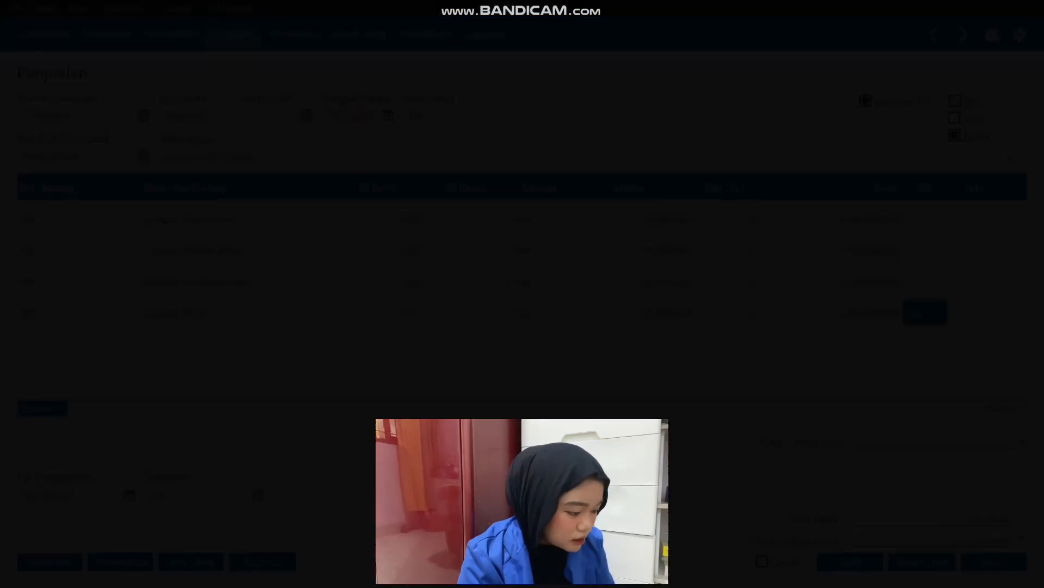
pyautogui.doubleClick(528, 235)
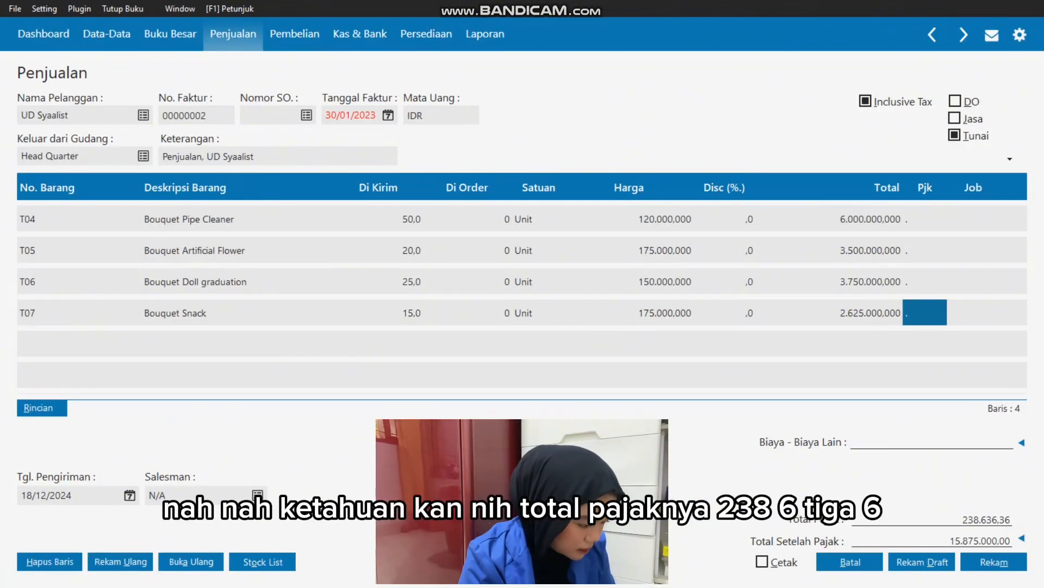
# Create an employee record with the salesperson's name from the Excel transaction and assign it as the invoice's salesman.
pyautogui.click(974, 312)
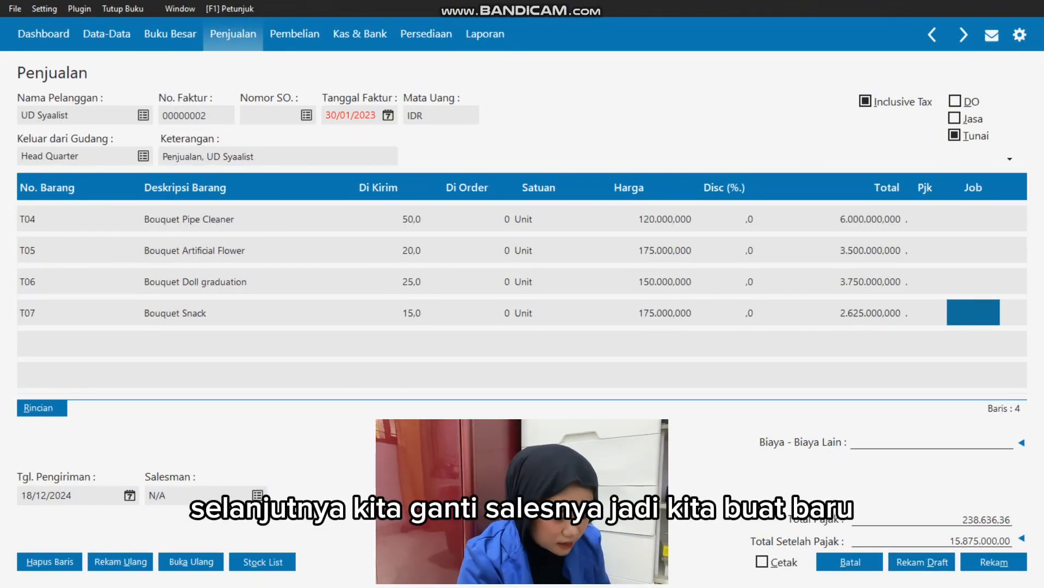
pyautogui.click(258, 495)
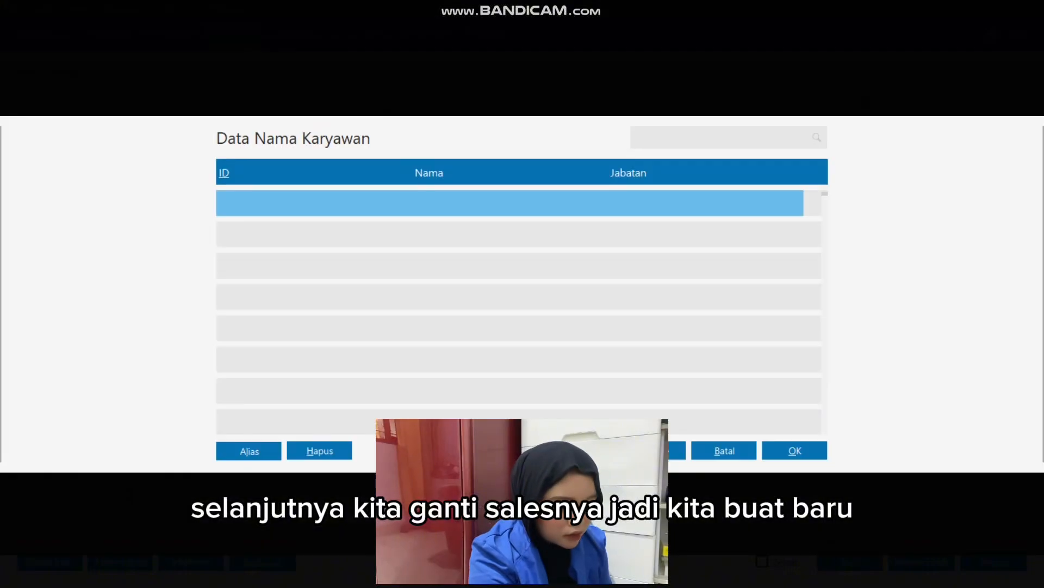
pyautogui.click(653, 451)
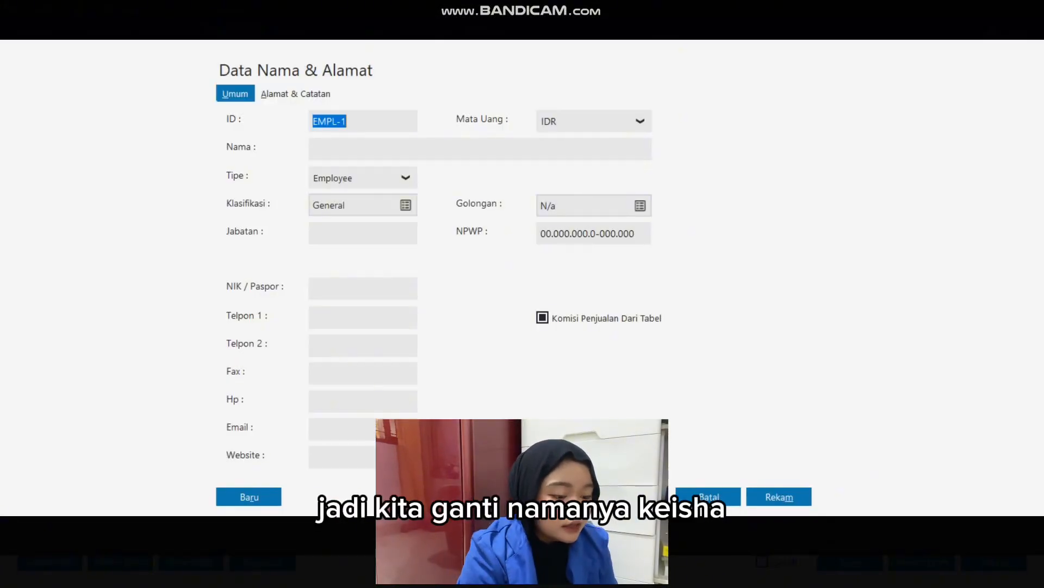
pyautogui.press('Tab')
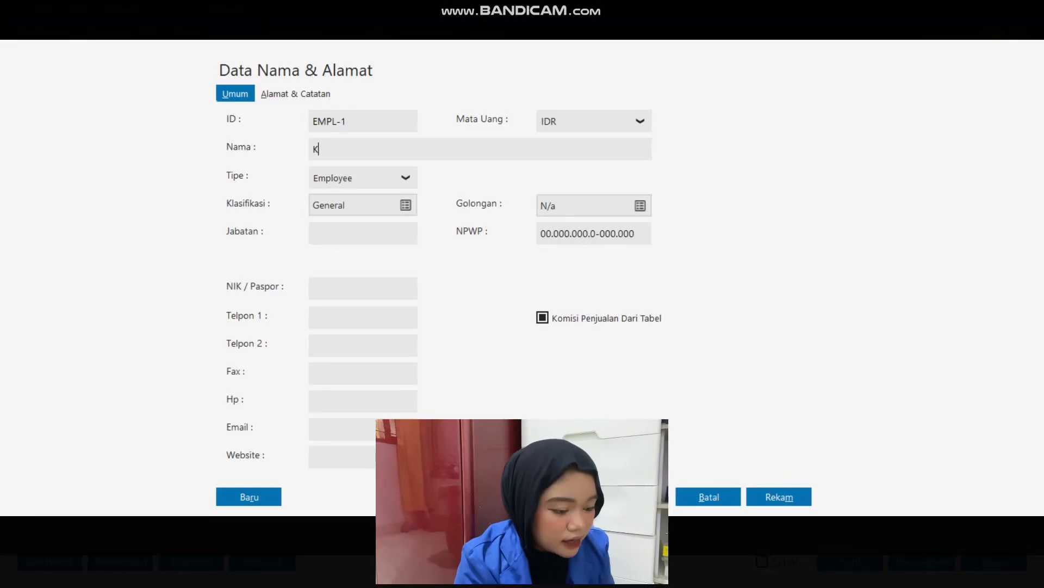
pyautogui.write('Keisha')
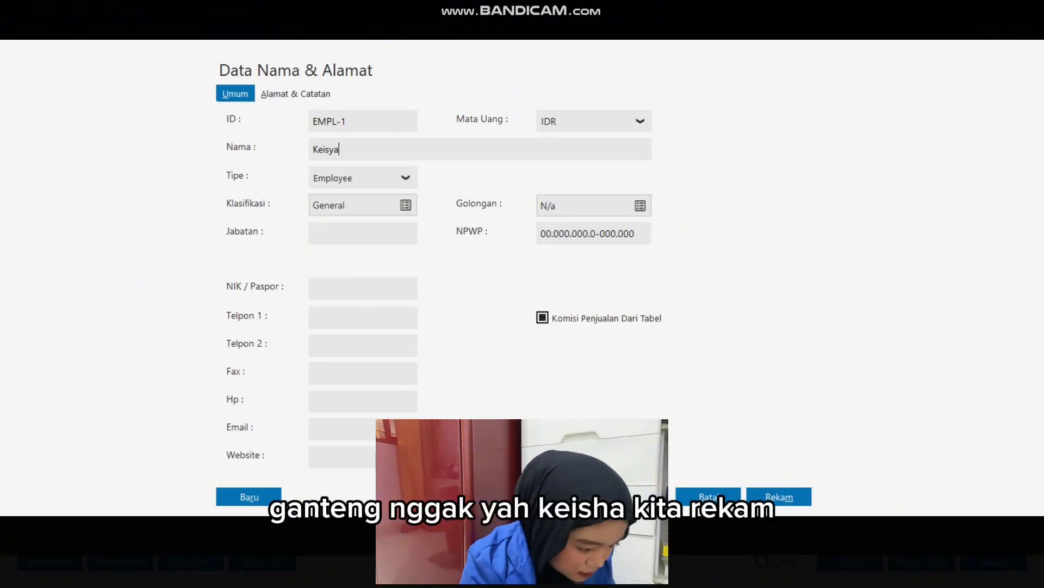
pyautogui.hotkey('alt', 'Tab')
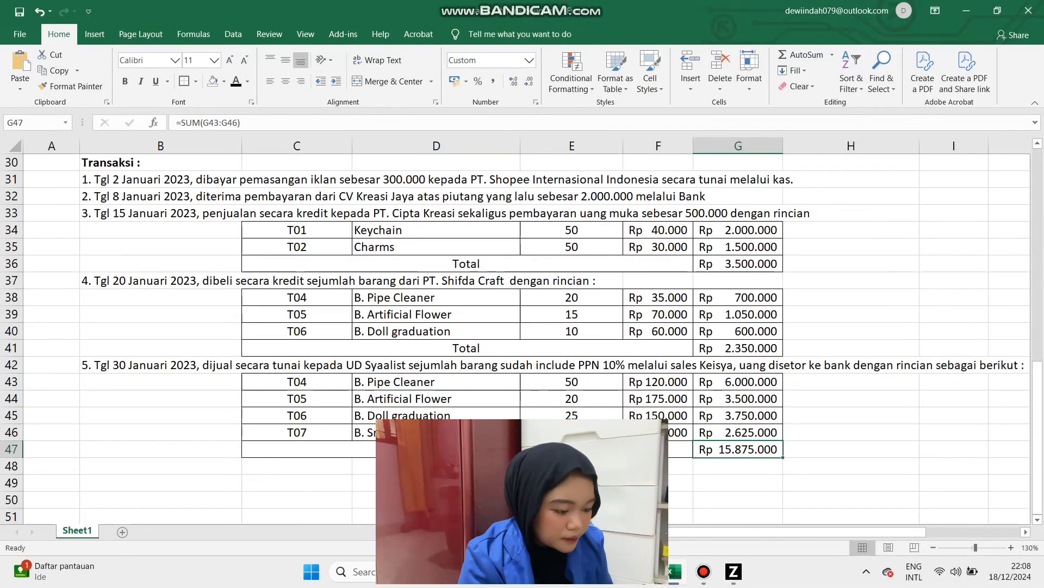
pyautogui.hotkey('alt', 'Tab')
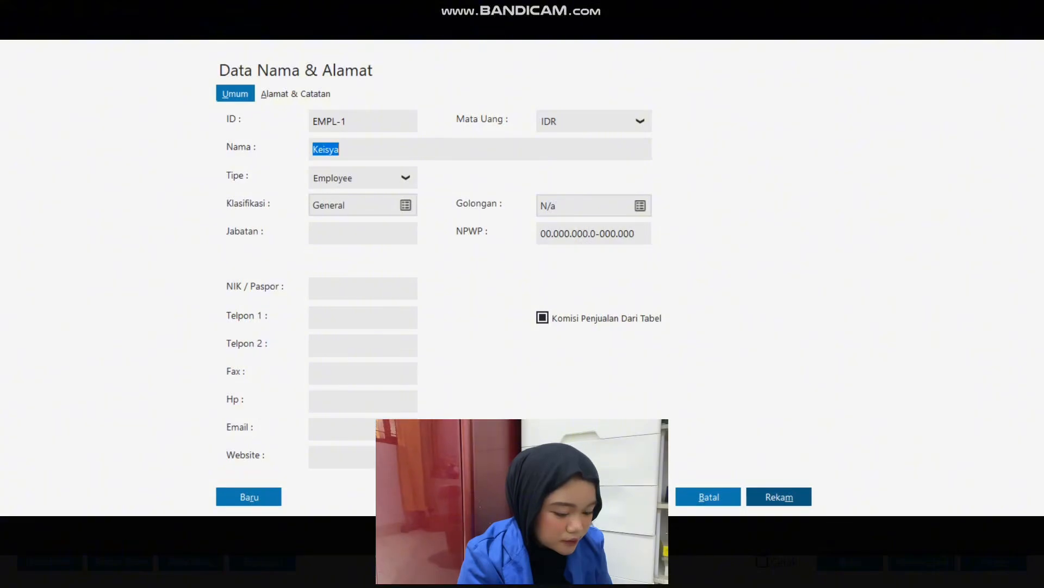
pyautogui.click(779, 496)
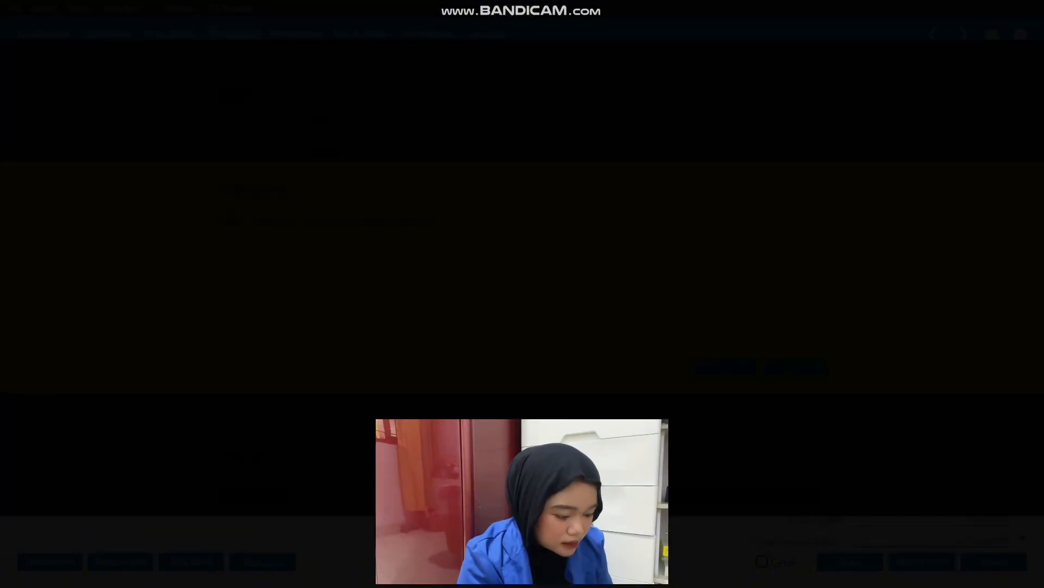
pyautogui.click(725, 368)
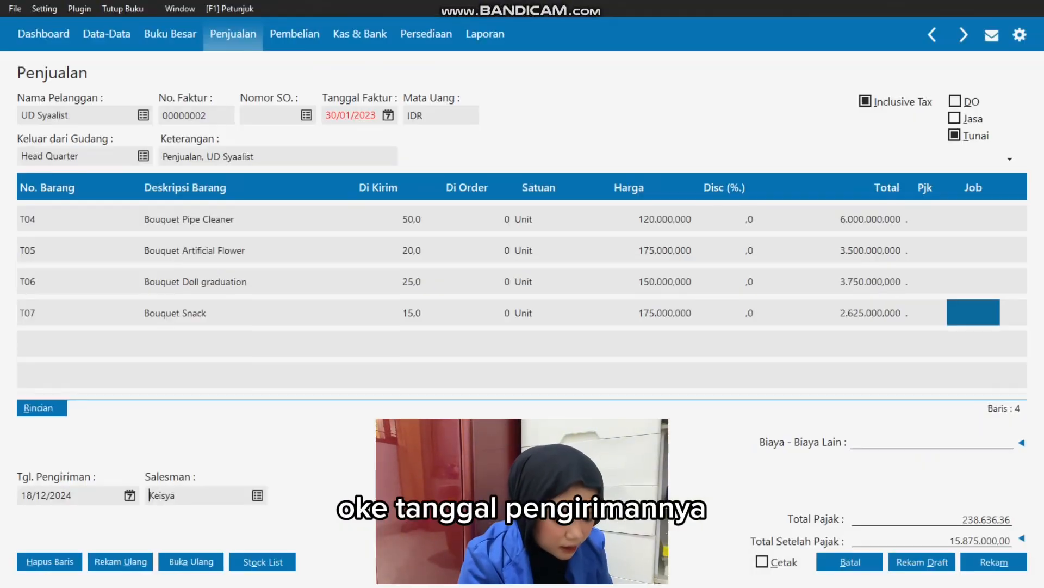
pyautogui.click(795, 450)
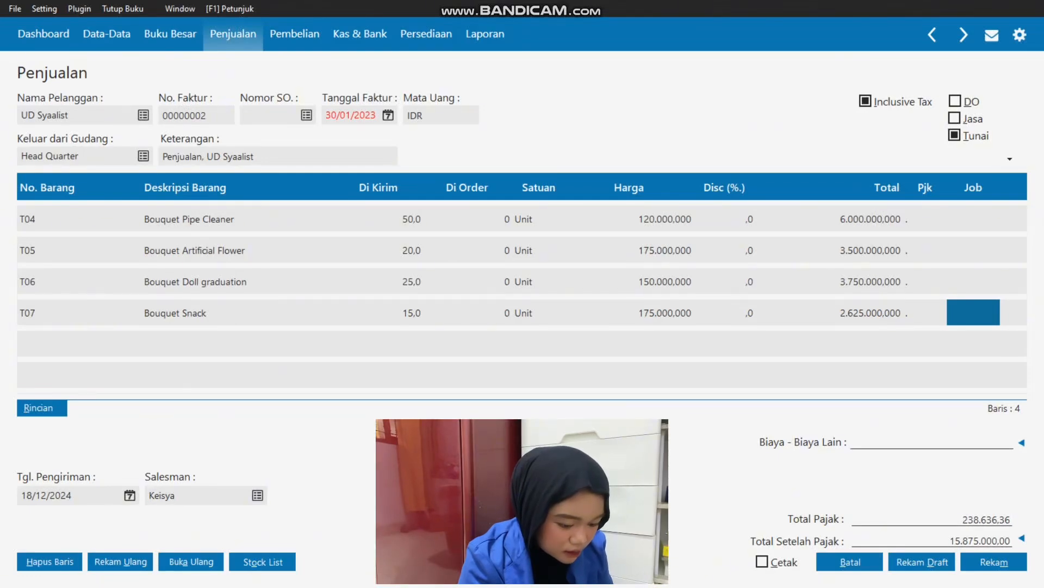
# Confirm 30/01/2023 as the invoice date, record the UD Syaalist sale and close the sales invoice form and list.
pyautogui.click(350, 115)
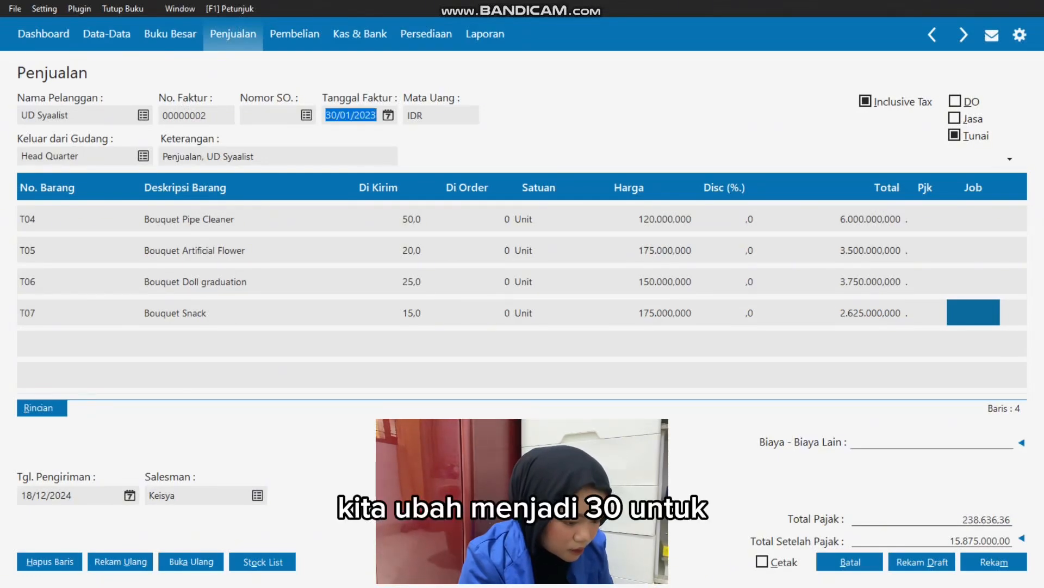
pyautogui.click(388, 115)
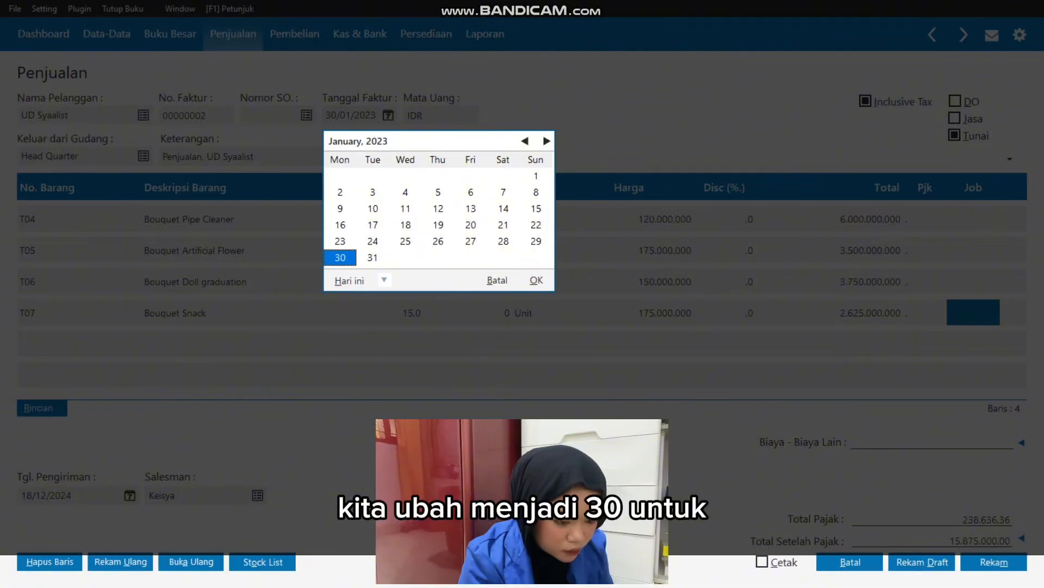
pyautogui.press('Return')
pyautogui.press('Tab')
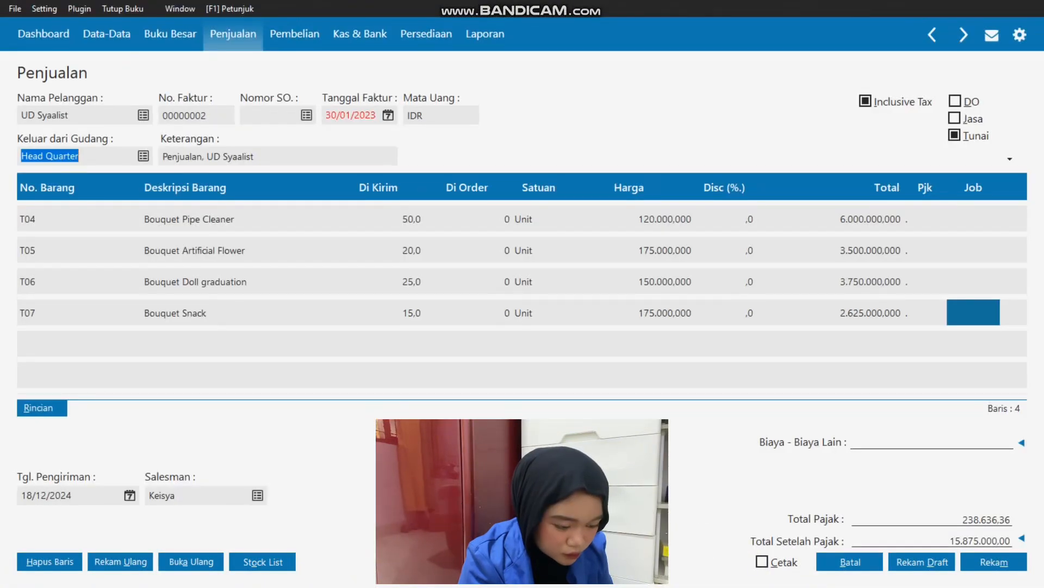
pyautogui.press('Tab')
pyautogui.press('Tab')
pyautogui.press('Tab')
pyautogui.press('Tab')
pyautogui.press('Tab')
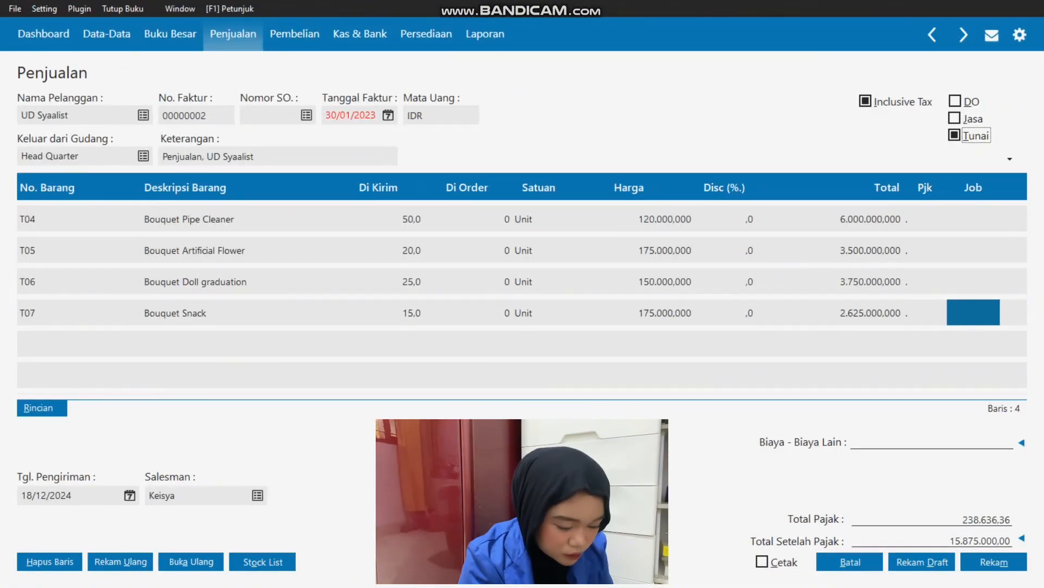
pyautogui.press('Tab')
pyautogui.click(994, 562)
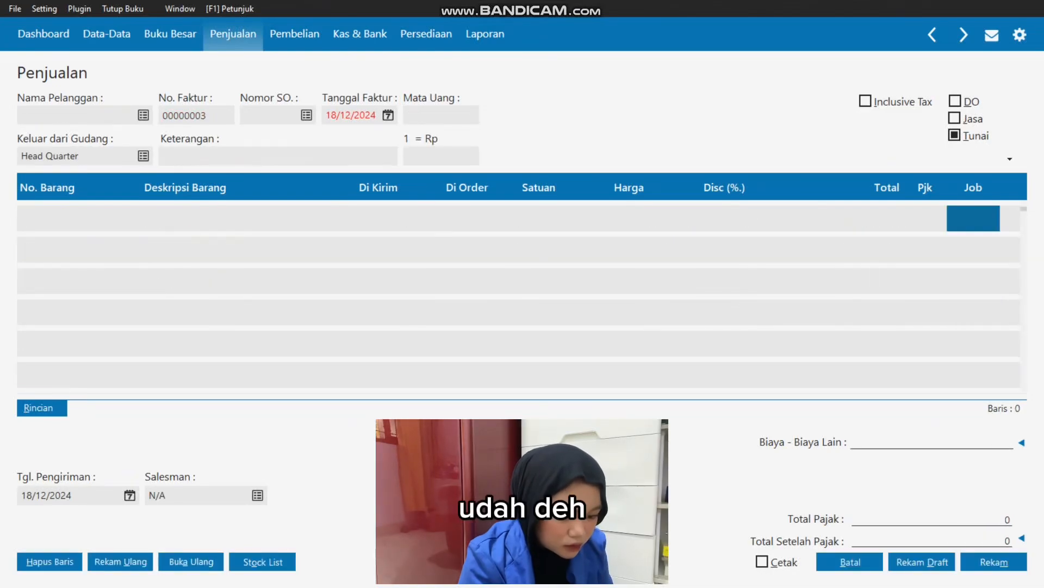
pyautogui.click(851, 561)
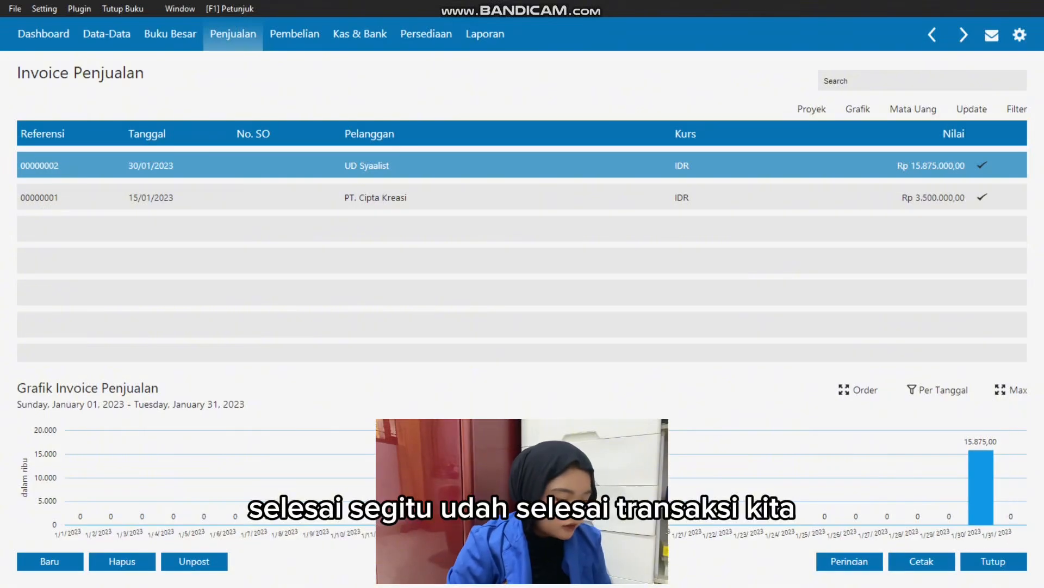
pyautogui.press('Escape')
# Review the list of five January 2023 transactions in Excel.
pyautogui.hotkey('alt', 'Tab')
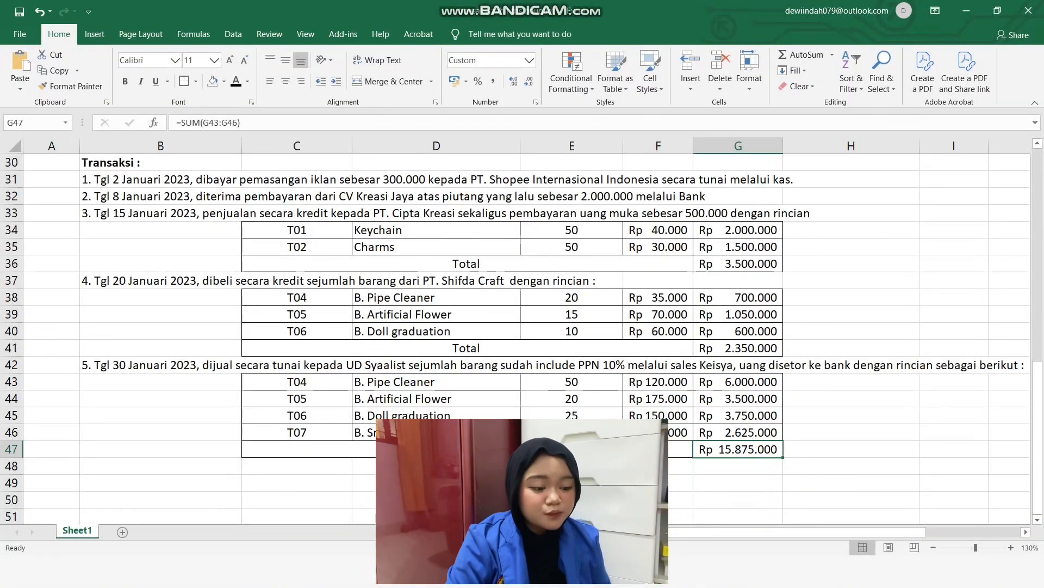
pyautogui.moveTo(161, 162); pyautogui.dragTo(1012, 449)
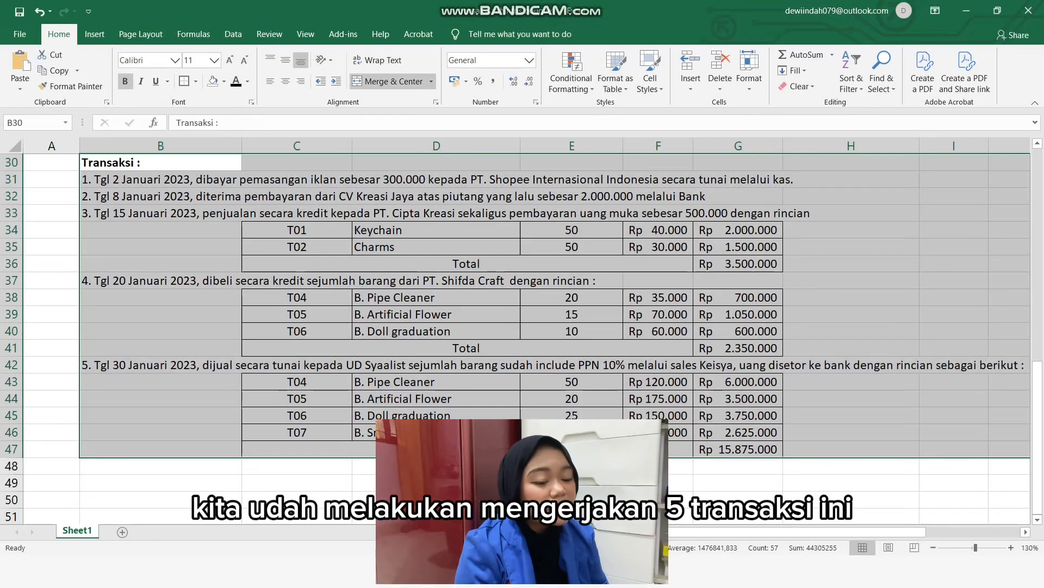
pyautogui.click(437, 230)
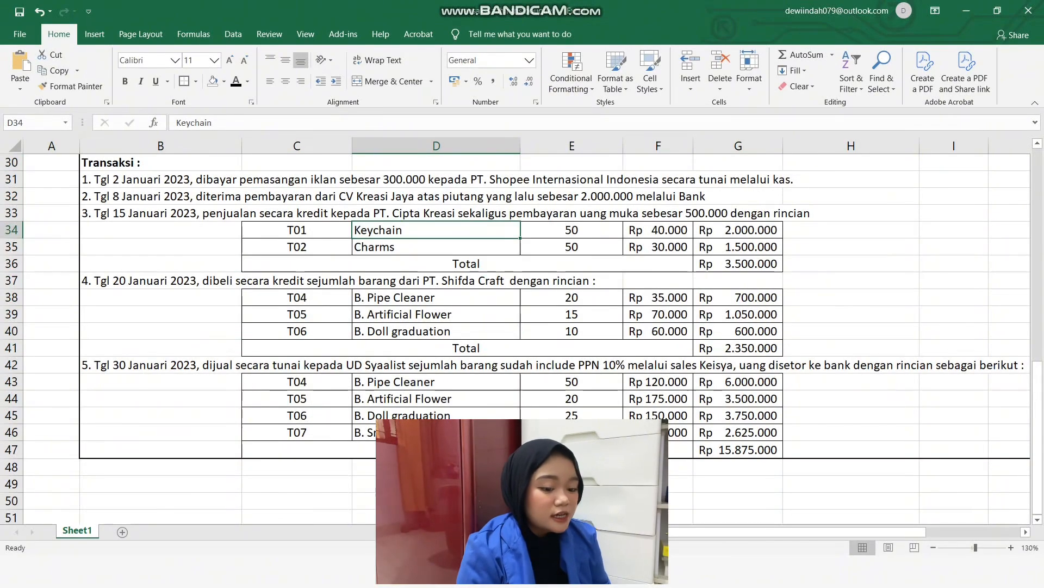
pyautogui.scroll(1, 517, 337)
pyautogui.scroll(-1, 517, 337)
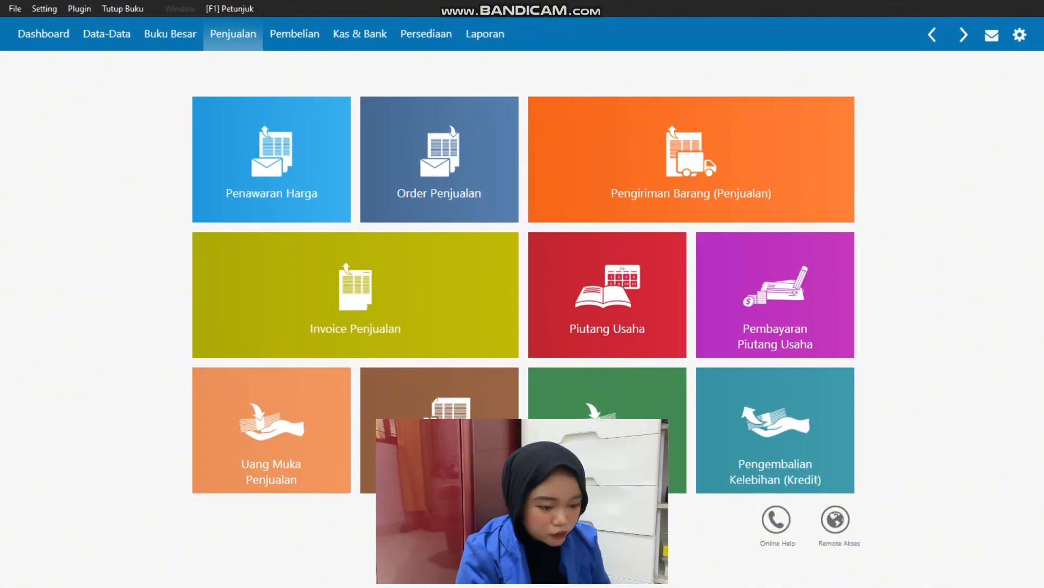
# Start the month-end closing for January 2023 in Zahir and process it with the preselected account, inventory and currency options.
pyautogui.hotkey('alt', 't')
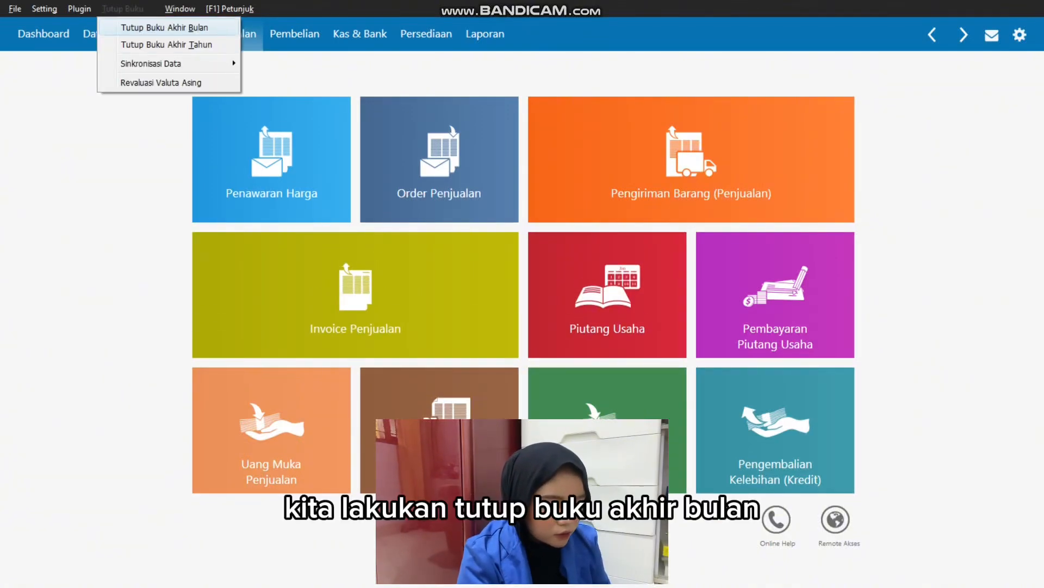
pyautogui.press('Return')
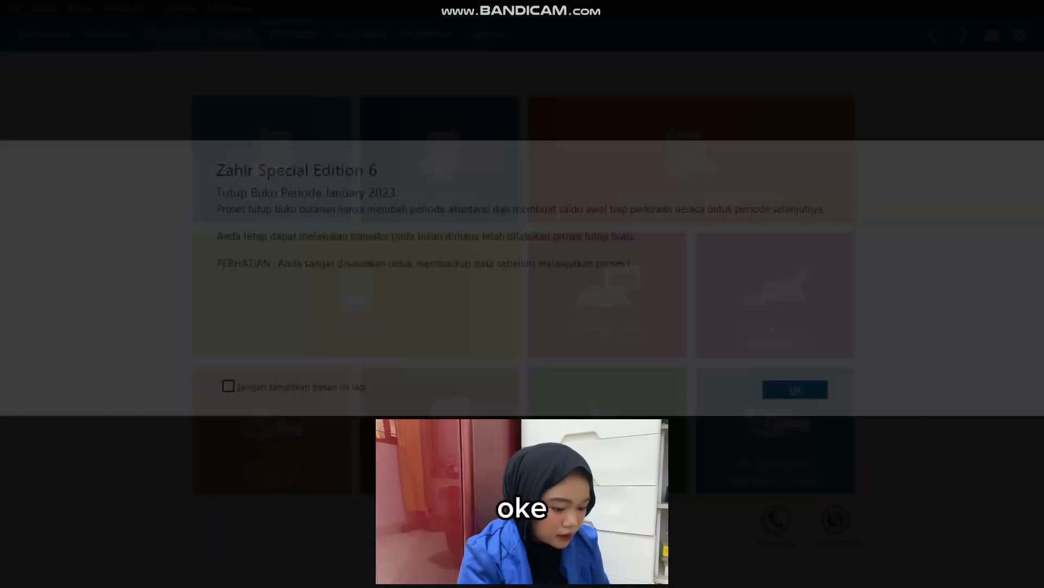
pyautogui.press('Return')
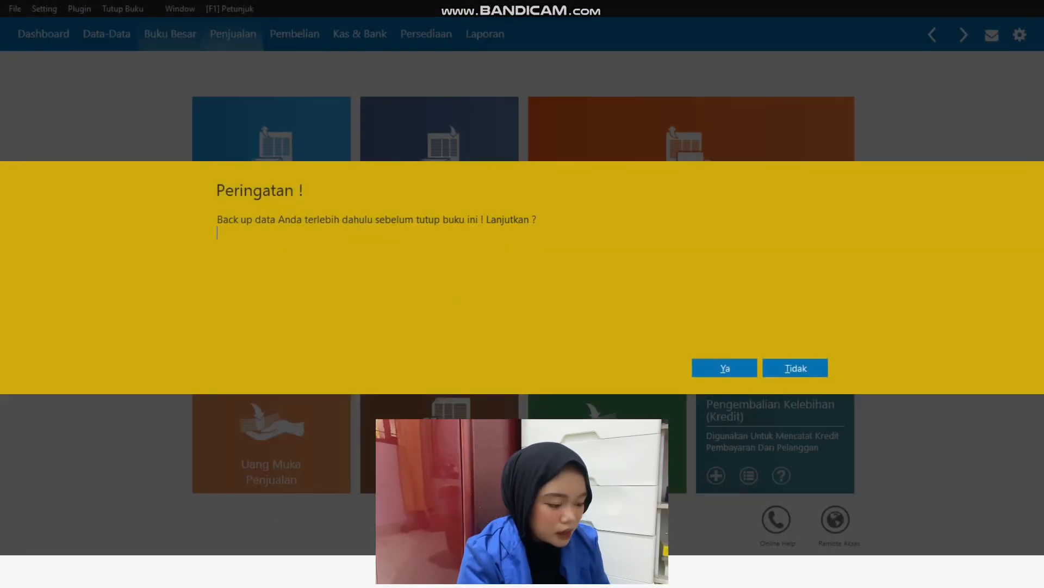
pyautogui.press('Return')
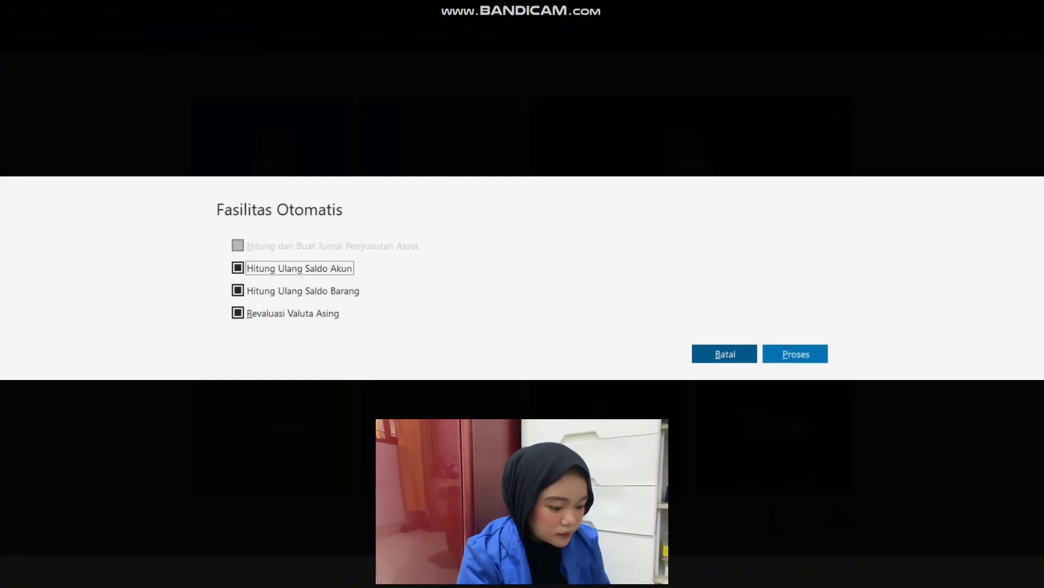
pyautogui.press('Return')
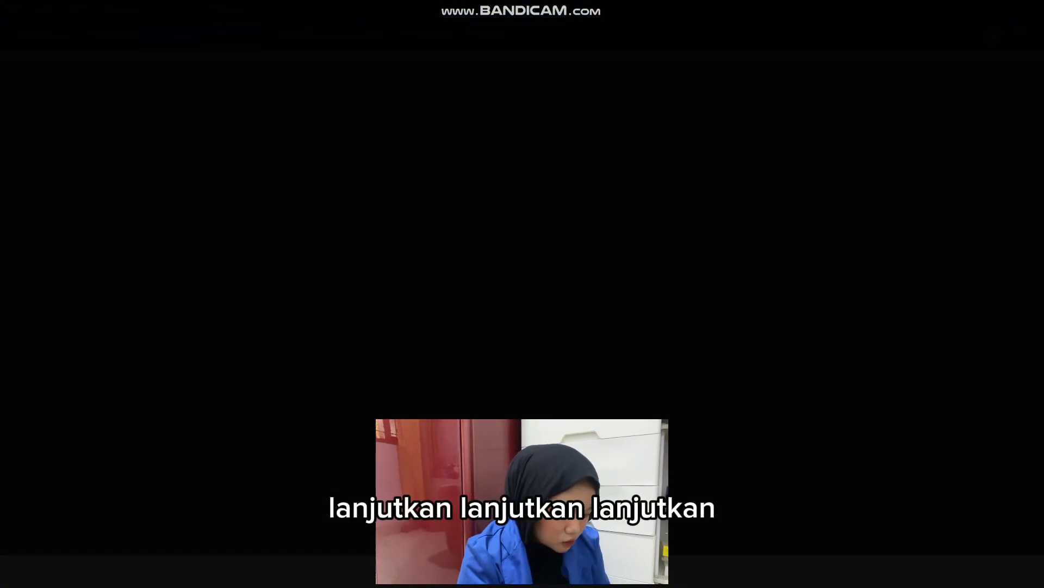
# Run the foreign currency revaluation for January 2023 with the preset Dollar rate and exchange difference accounts.
pyautogui.press('Return')
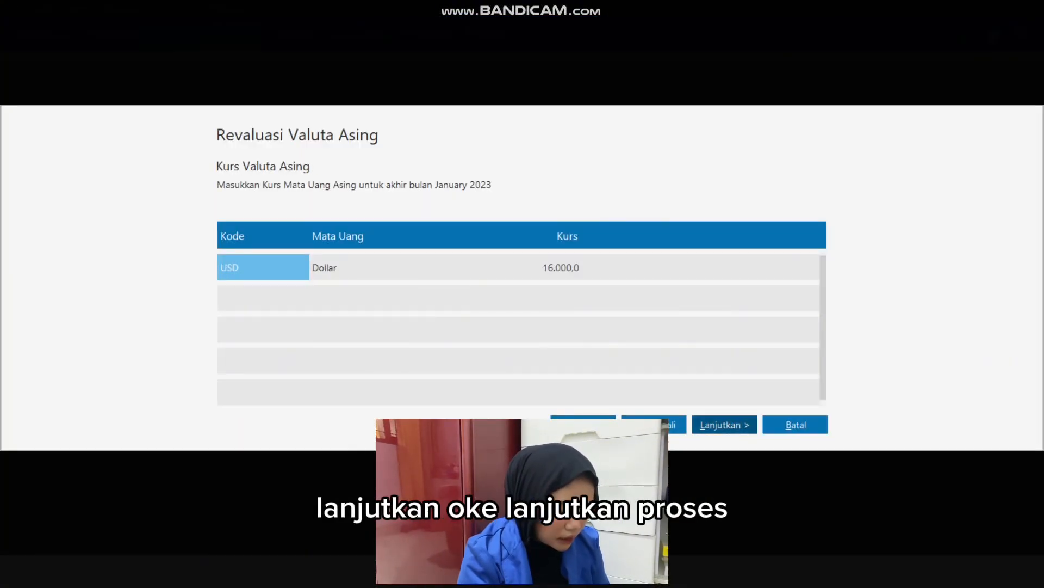
pyautogui.press('Return')
pyautogui.press('Return')
pyautogui.press('Return')
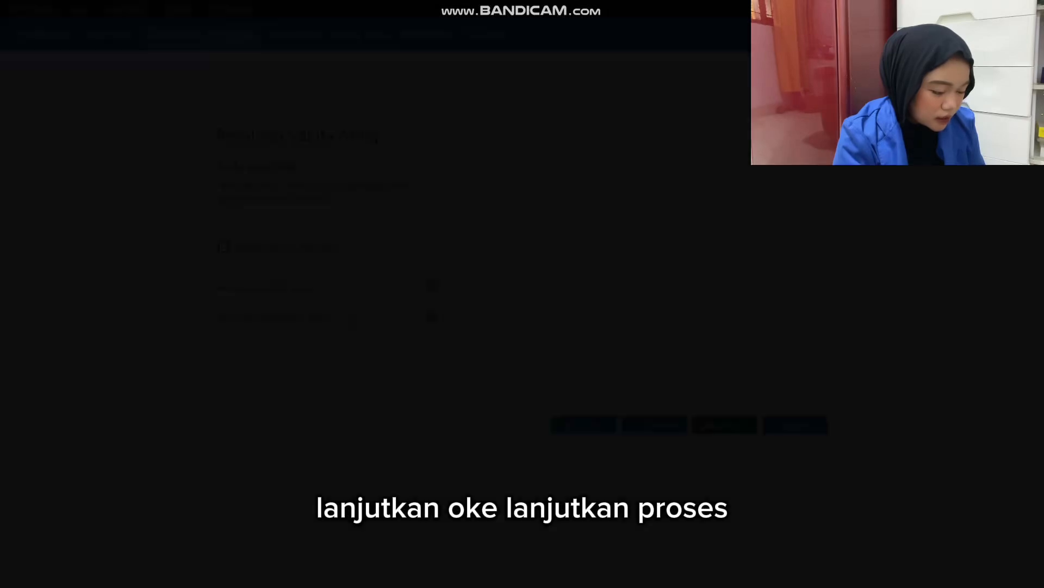
pyautogui.press('Return')
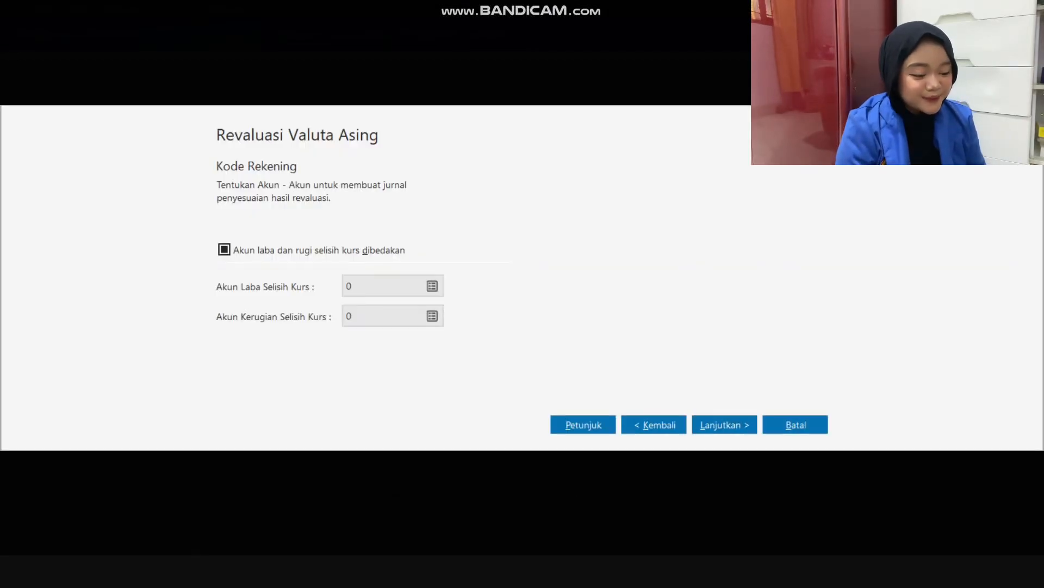
pyautogui.press('Return')
# Recalculate the ending account balances for January and February 2023 and the inventory balances to complete the closing.
pyautogui.press('Return')
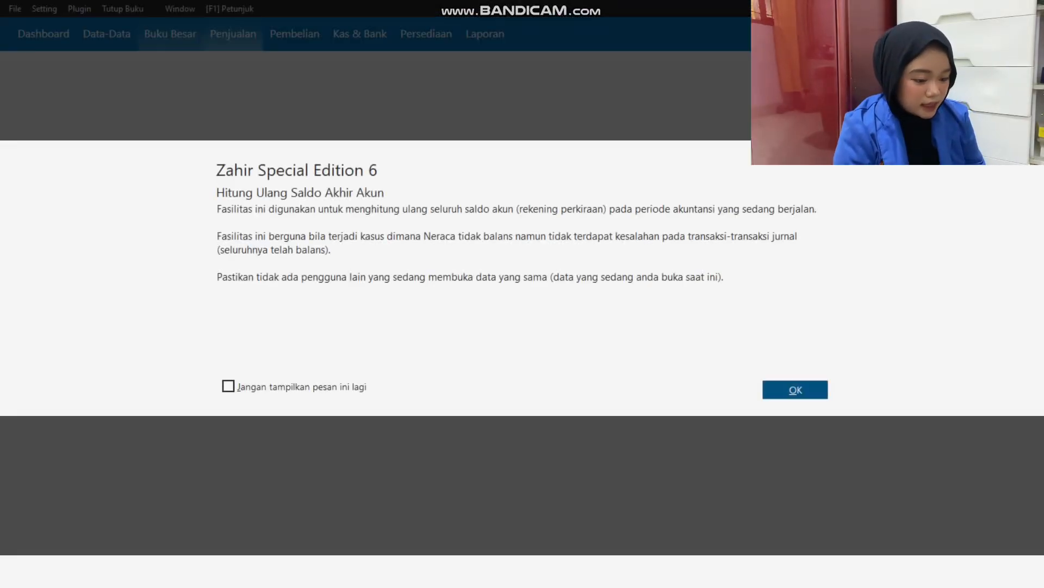
pyautogui.press('Return')
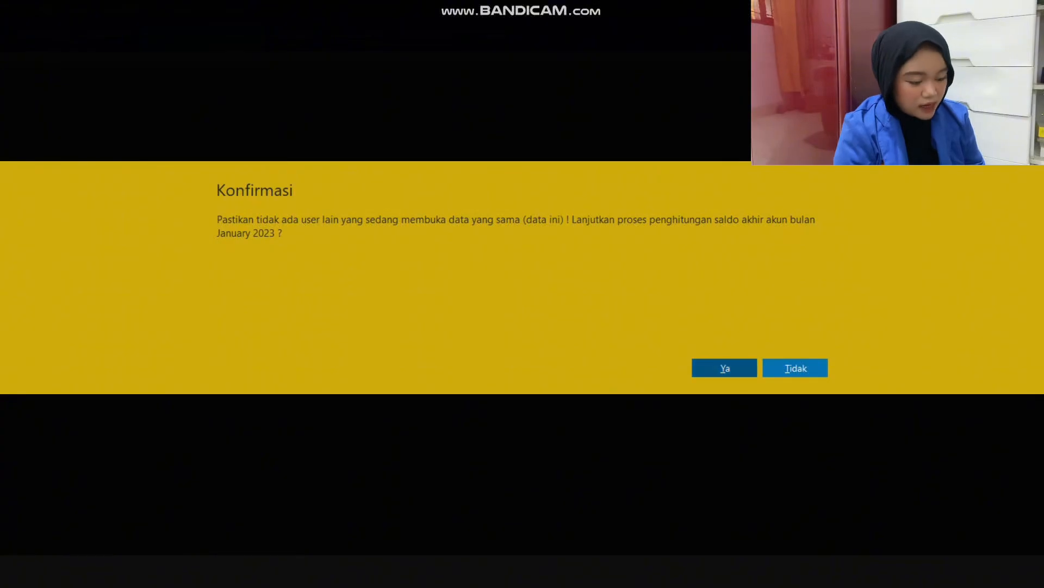
pyautogui.press('Return')
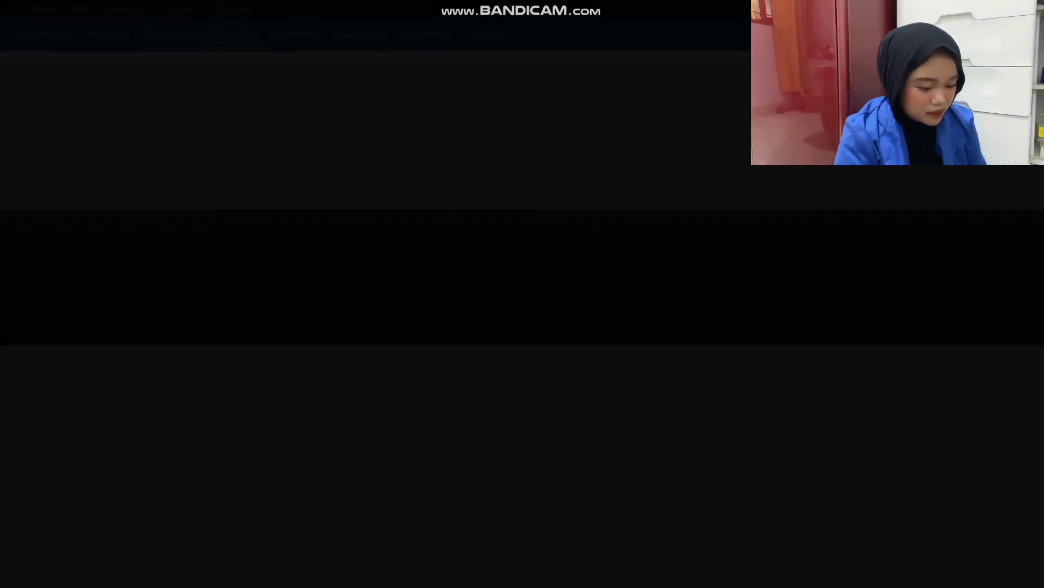
pyautogui.press('Return')
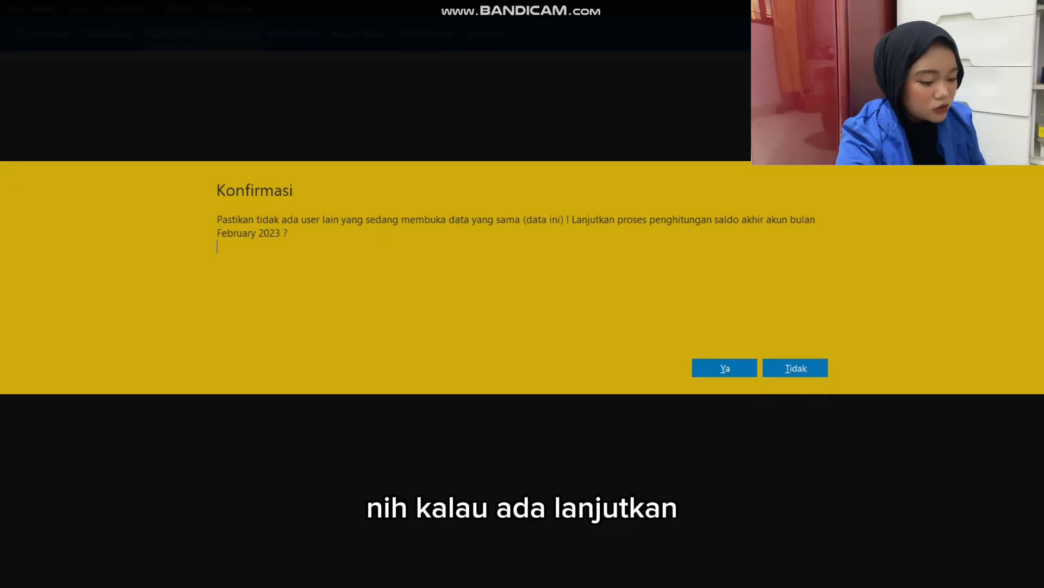
pyautogui.press('Return')
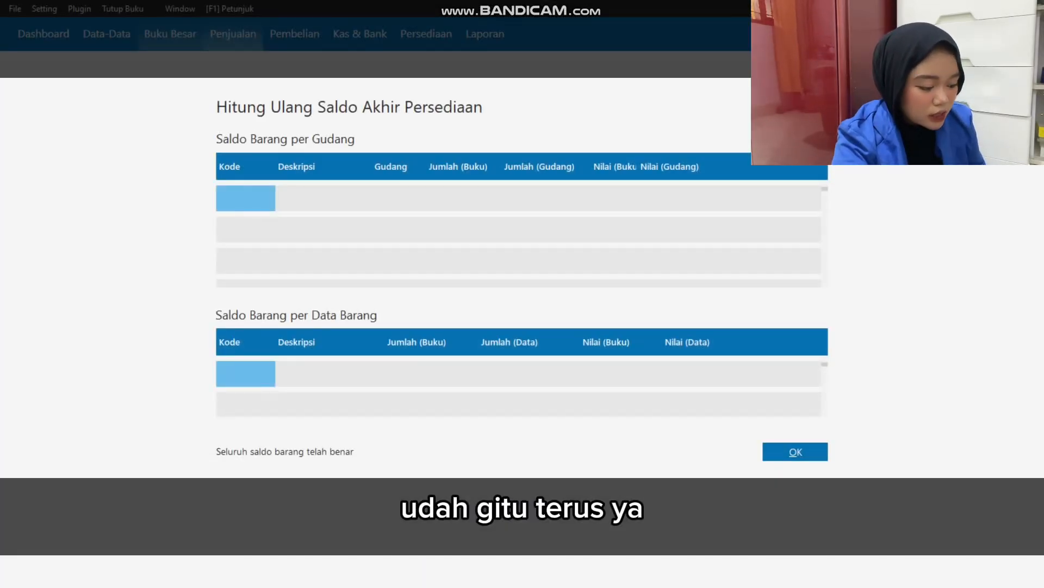
pyautogui.press('Return')
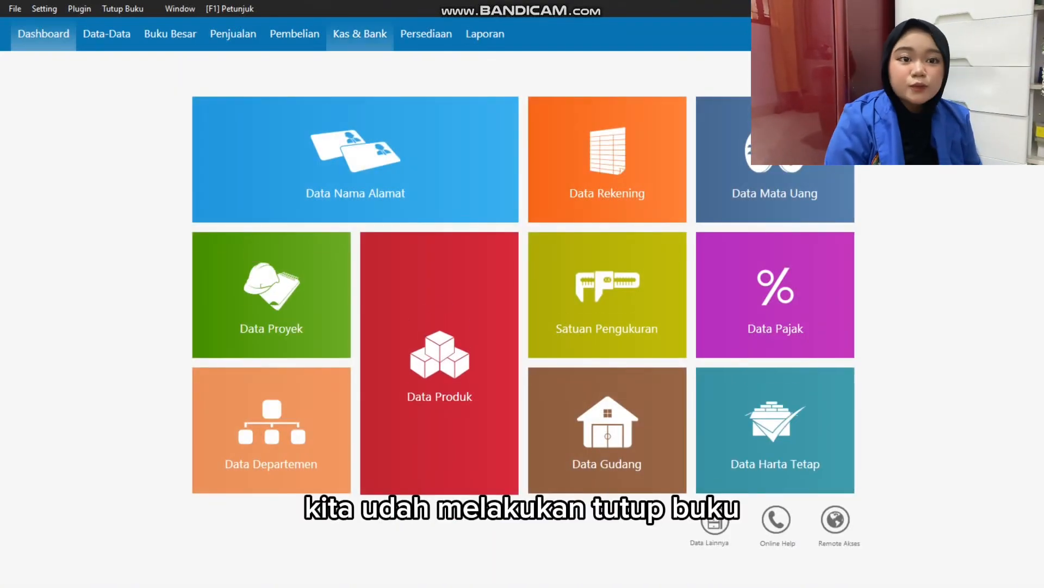
# Generate the Laba Rugi Standar financial report for the period January 2023 to December 2023.
pyautogui.click(484, 34)
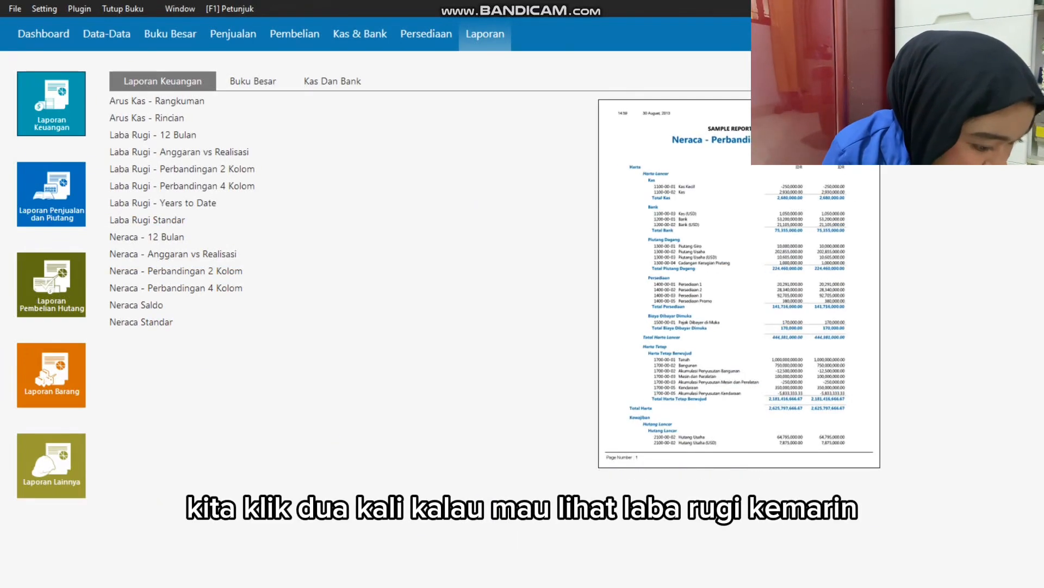
pyautogui.doubleClick(146, 220)
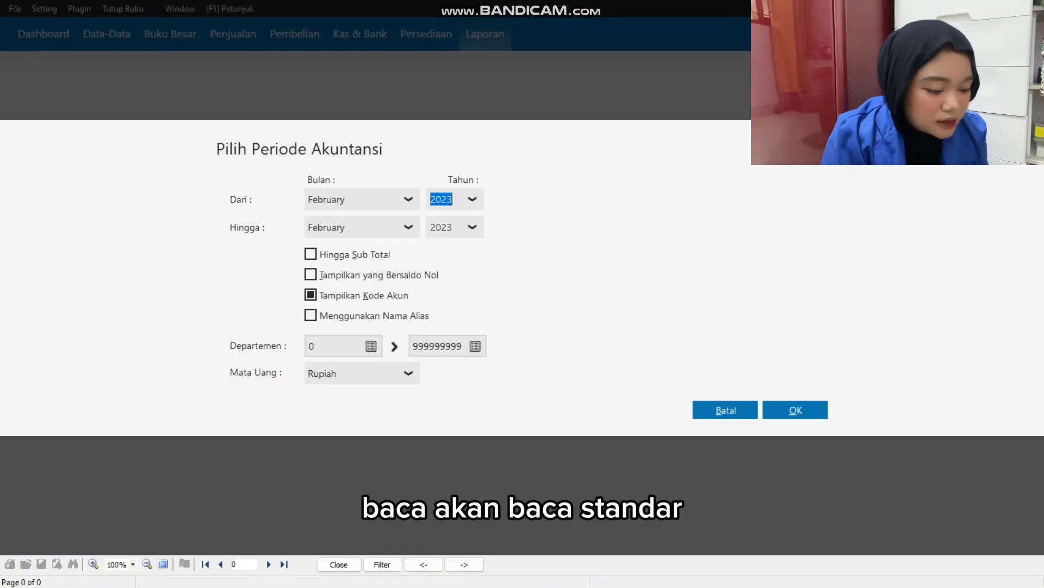
pyautogui.click(408, 200)
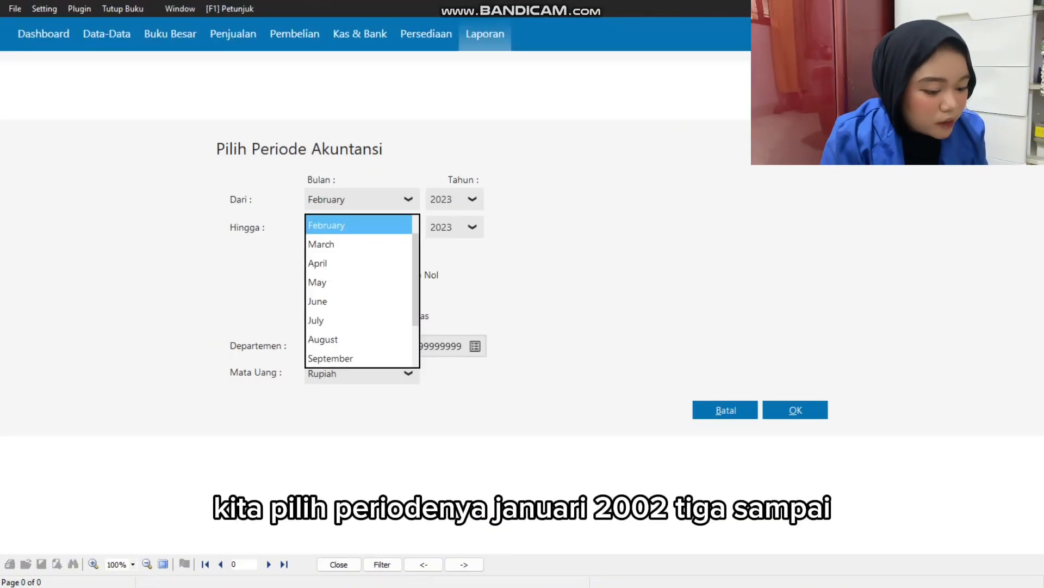
pyautogui.moveTo(416, 245); pyautogui.dragTo(417, 226)
pyautogui.click(400, 225)
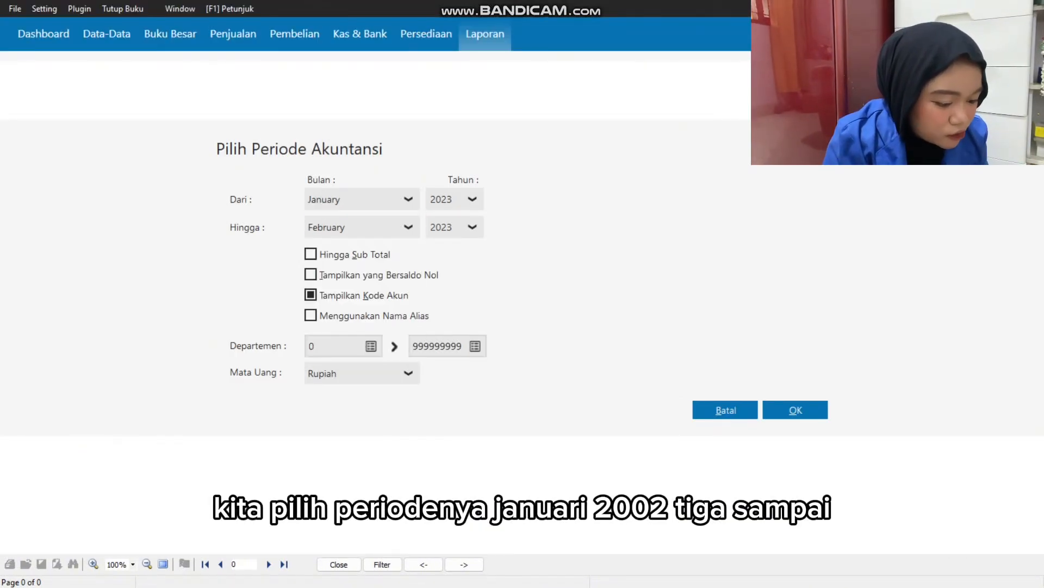
pyautogui.click(408, 228)
pyautogui.scroll(-1, 416, 307)
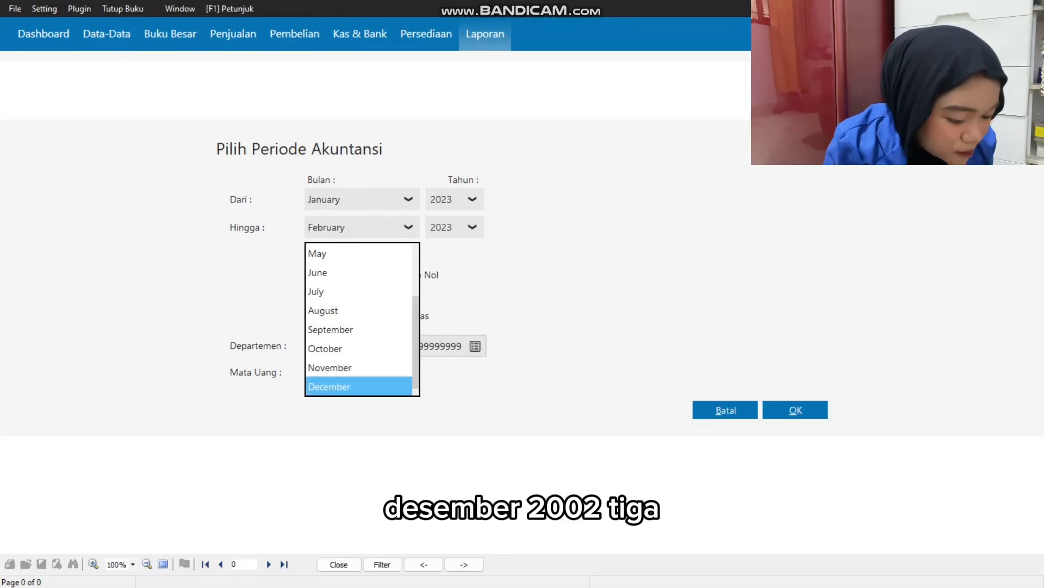
pyautogui.click(361, 385)
pyautogui.click(795, 410)
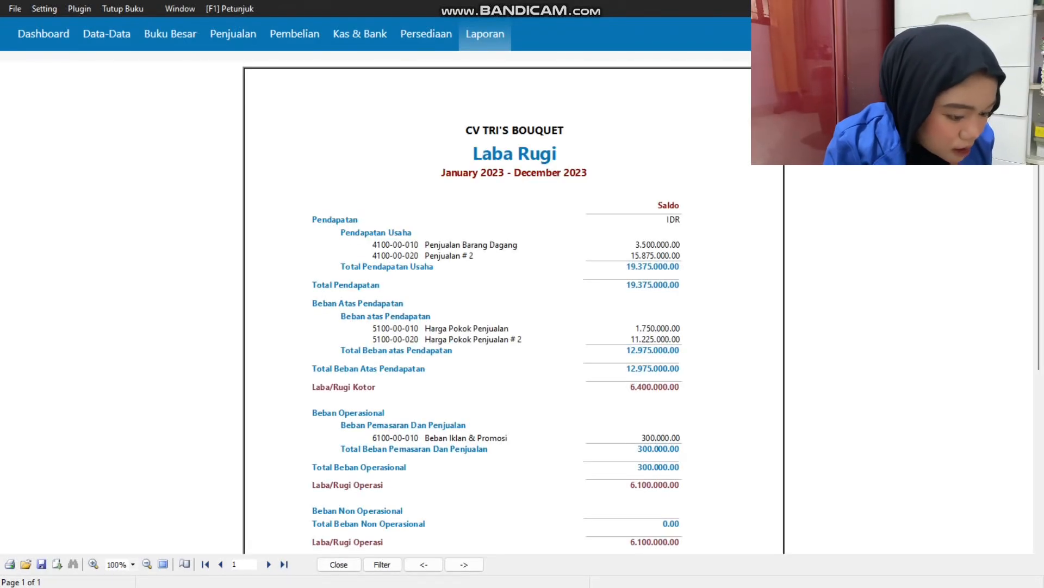
# Review the profit and loss statement from Pendapatan down to Laba/Rugi Bersih and close the report.
pyautogui.scroll(-5, 515, 305)
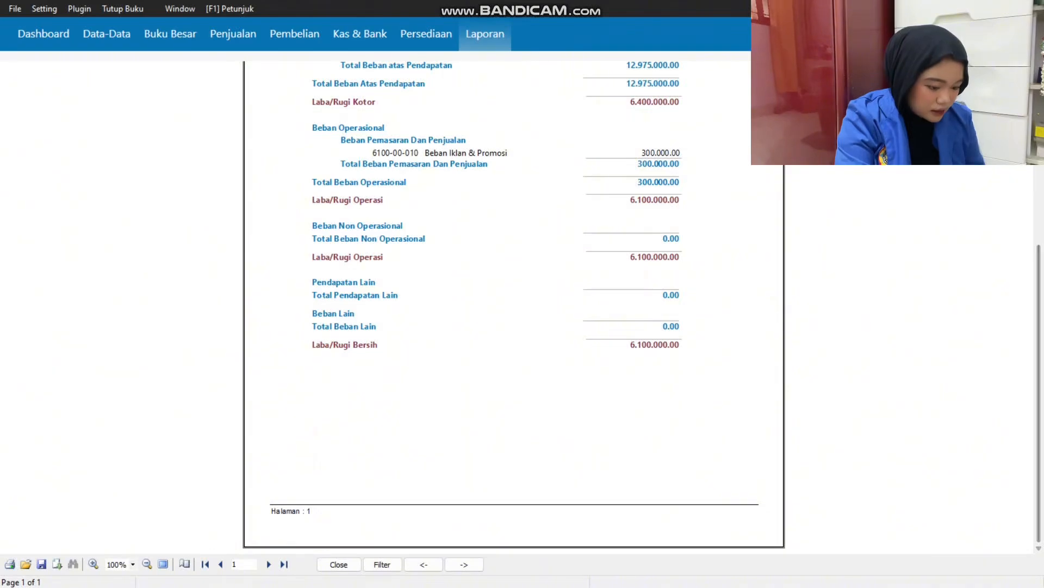
pyautogui.scroll(1, 514, 305)
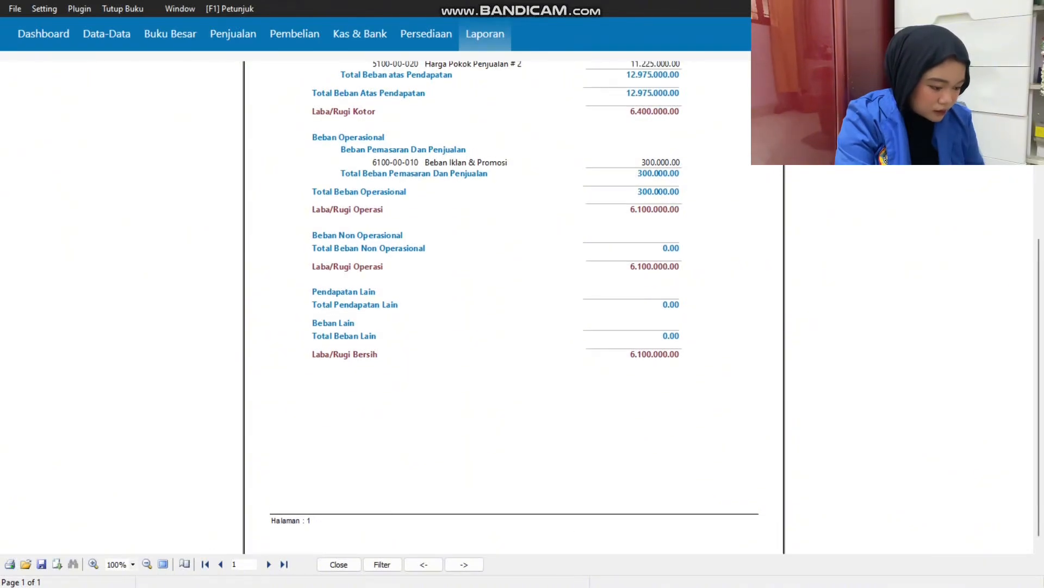
pyautogui.scroll(4, 514, 304)
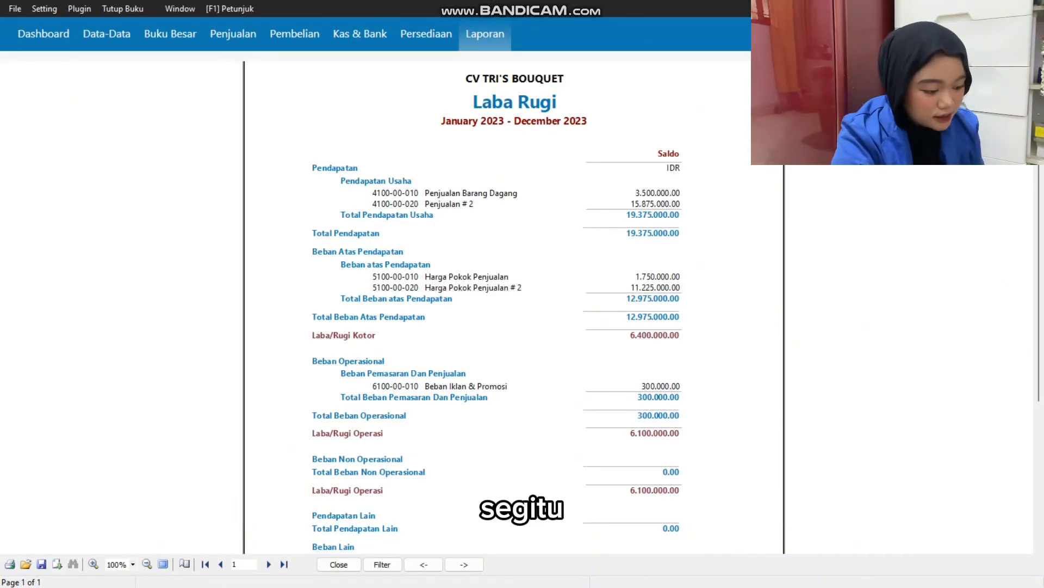
pyautogui.scroll(-5, 514, 304)
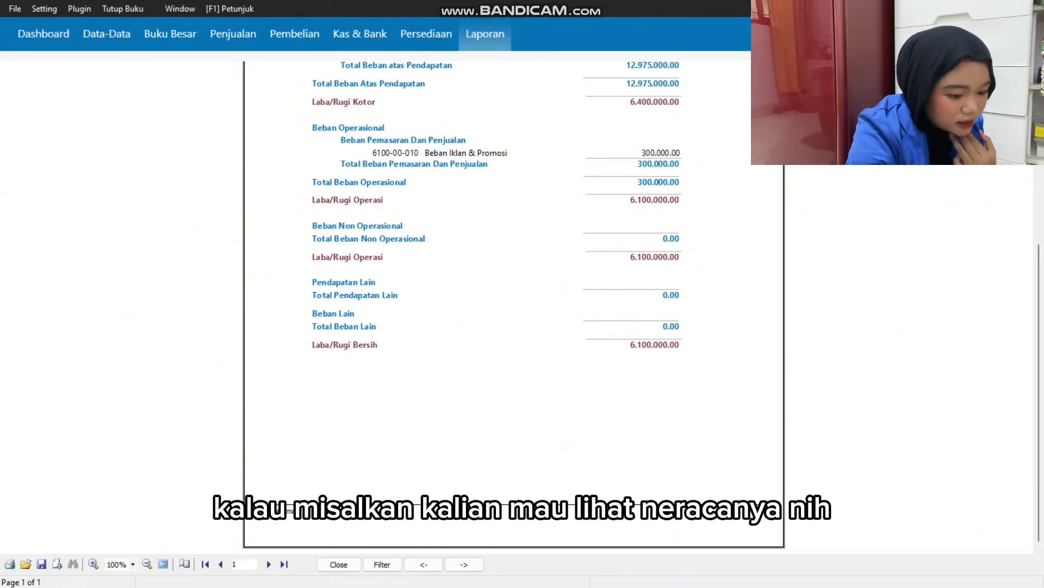
pyautogui.press('Escape')
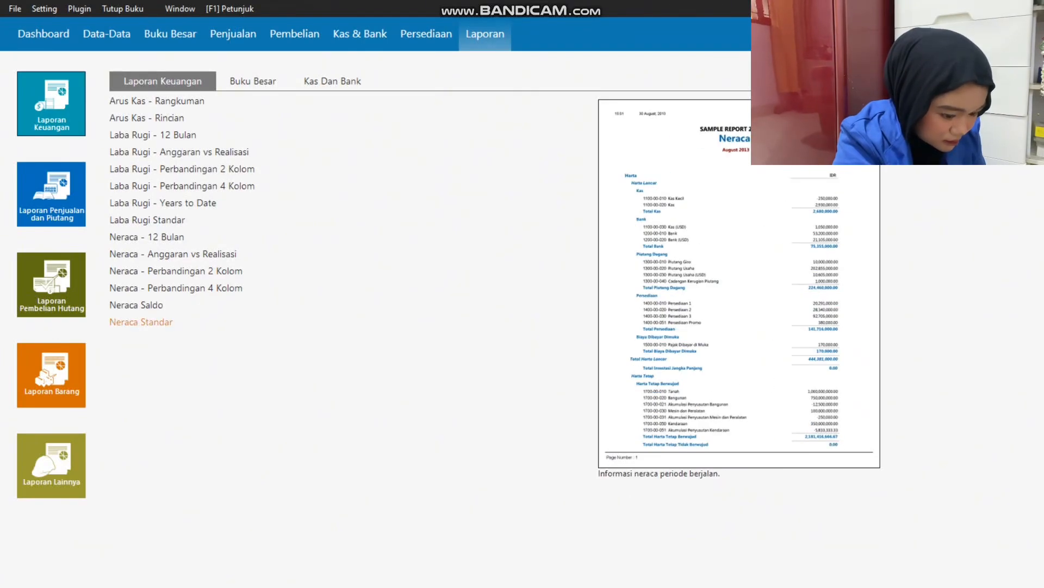
# Generate the Neraca Standar report for January 2023, review its assets, liabilities and equity, and return to the report list.
pyautogui.click(141, 322)
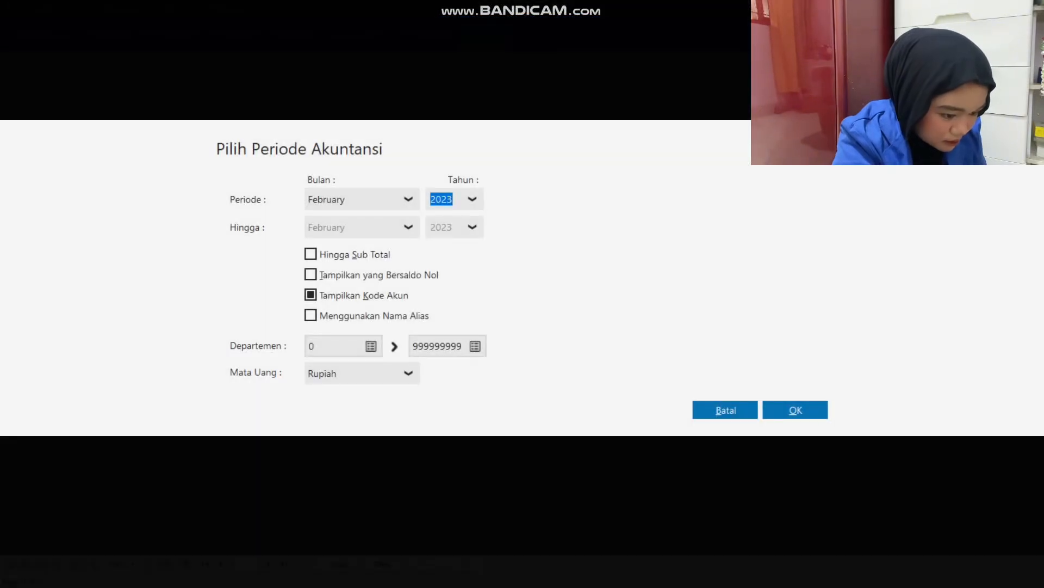
pyautogui.click(409, 199)
pyautogui.moveTo(415, 242); pyautogui.dragTo(416, 229)
pyautogui.click(353, 226)
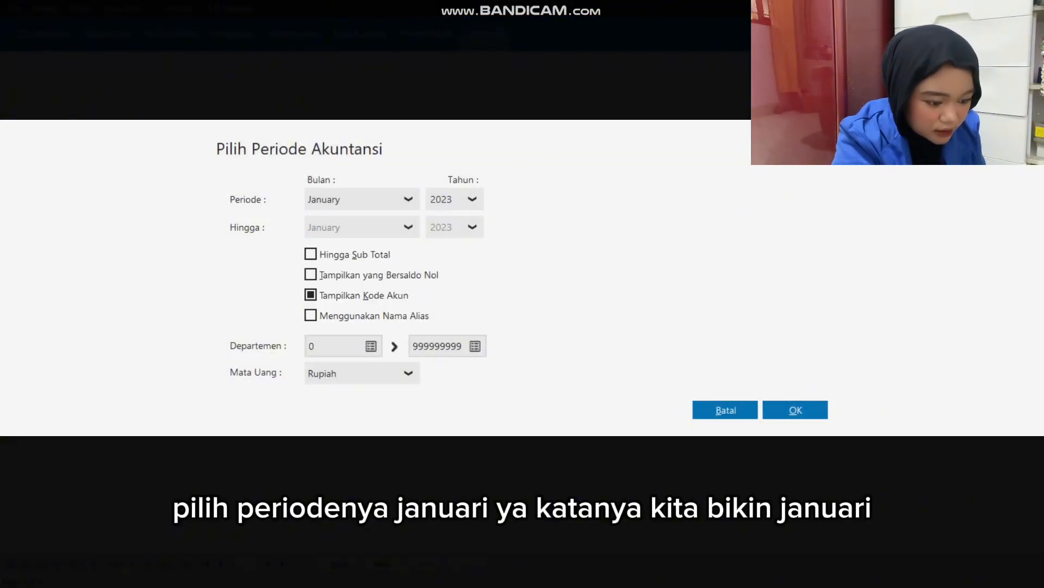
pyautogui.click(795, 410)
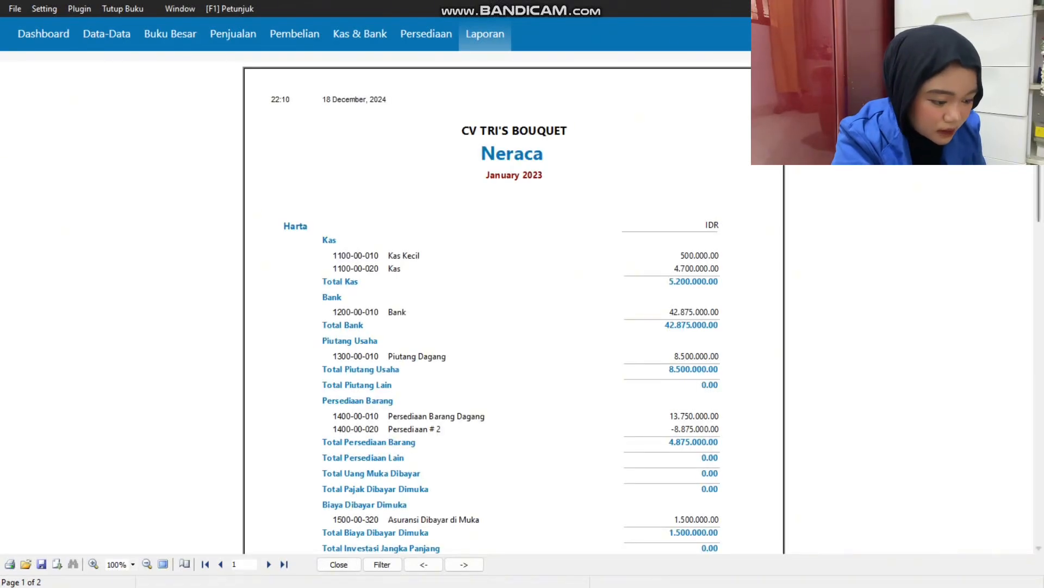
pyautogui.scroll(-20, 514, 304)
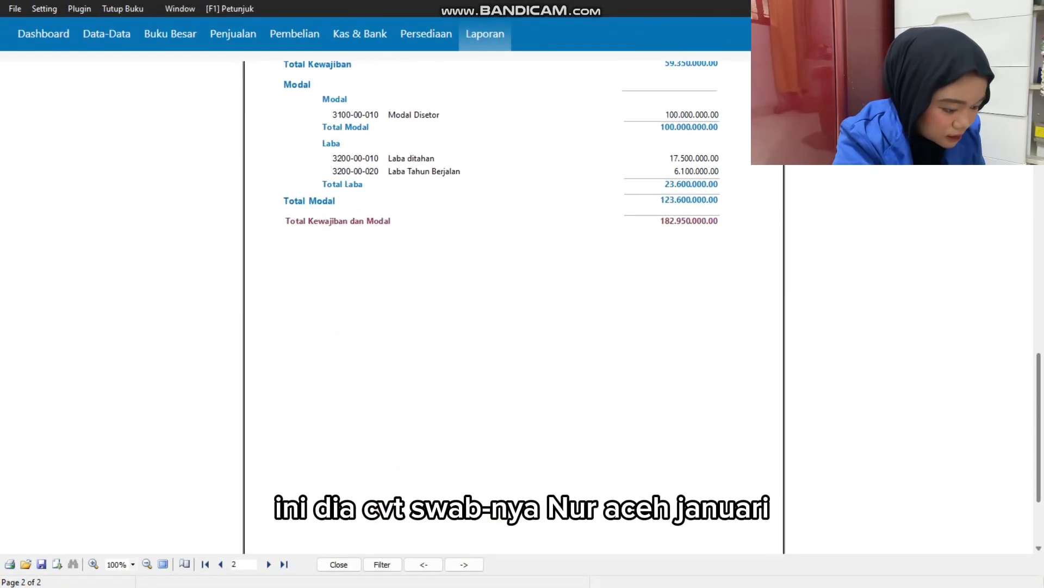
pyautogui.moveTo(1039, 429); pyautogui.dragTo(1039, 147)
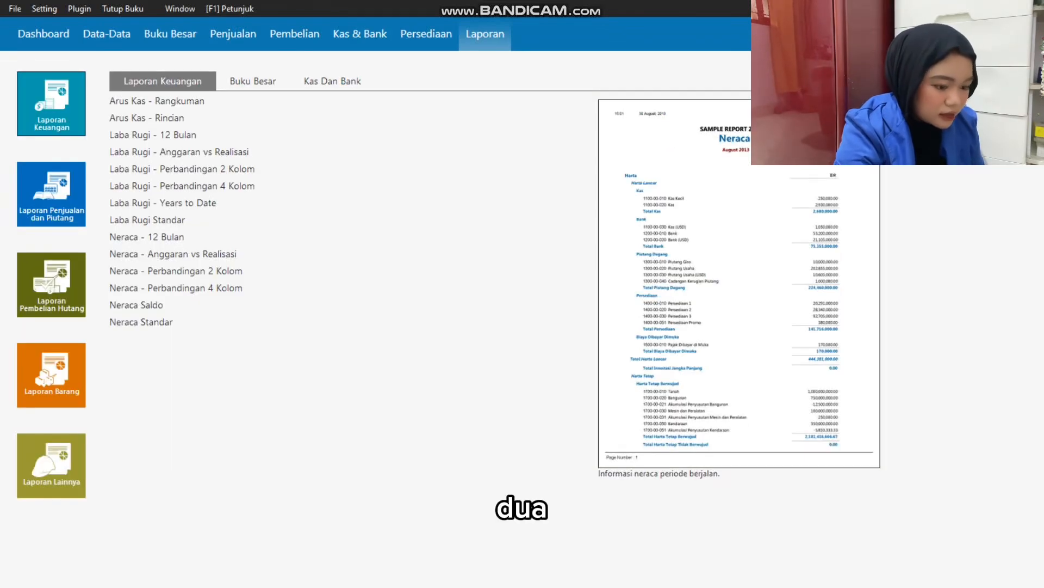
# Exit Zahir, bringing up the backup options for the company data.
pyautogui.click(15, 9)
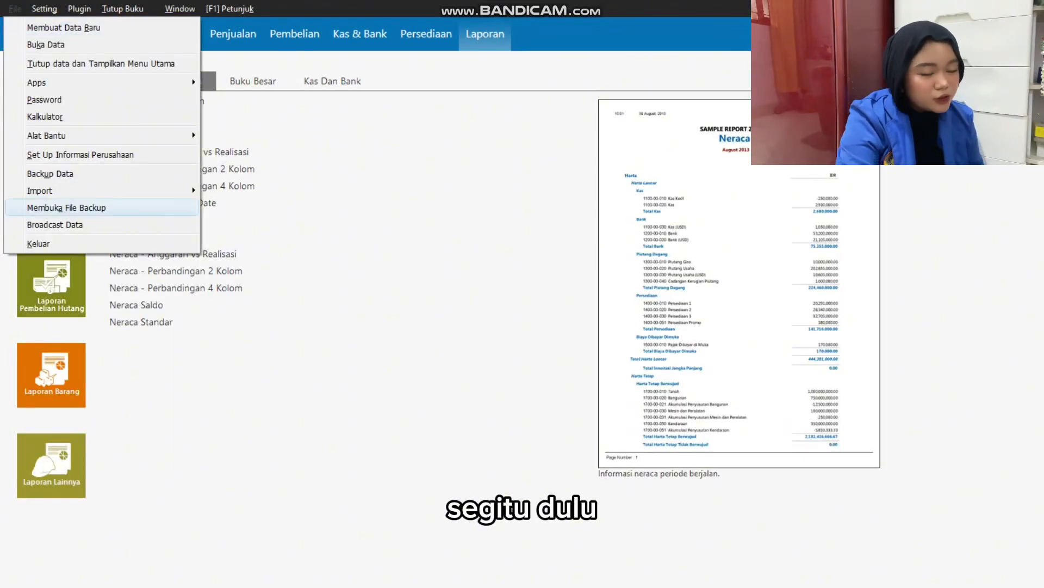
pyautogui.click(39, 243)
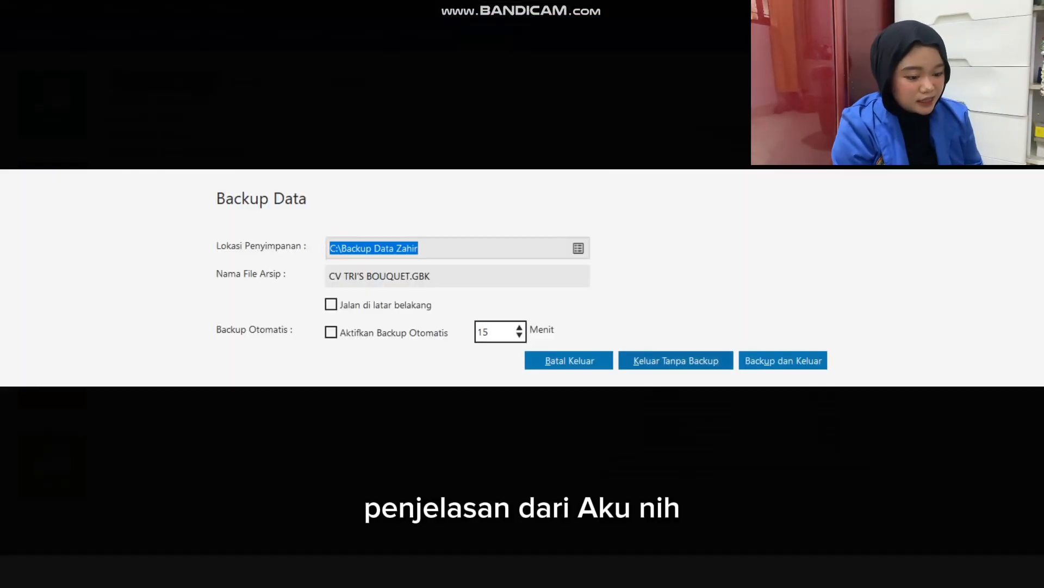